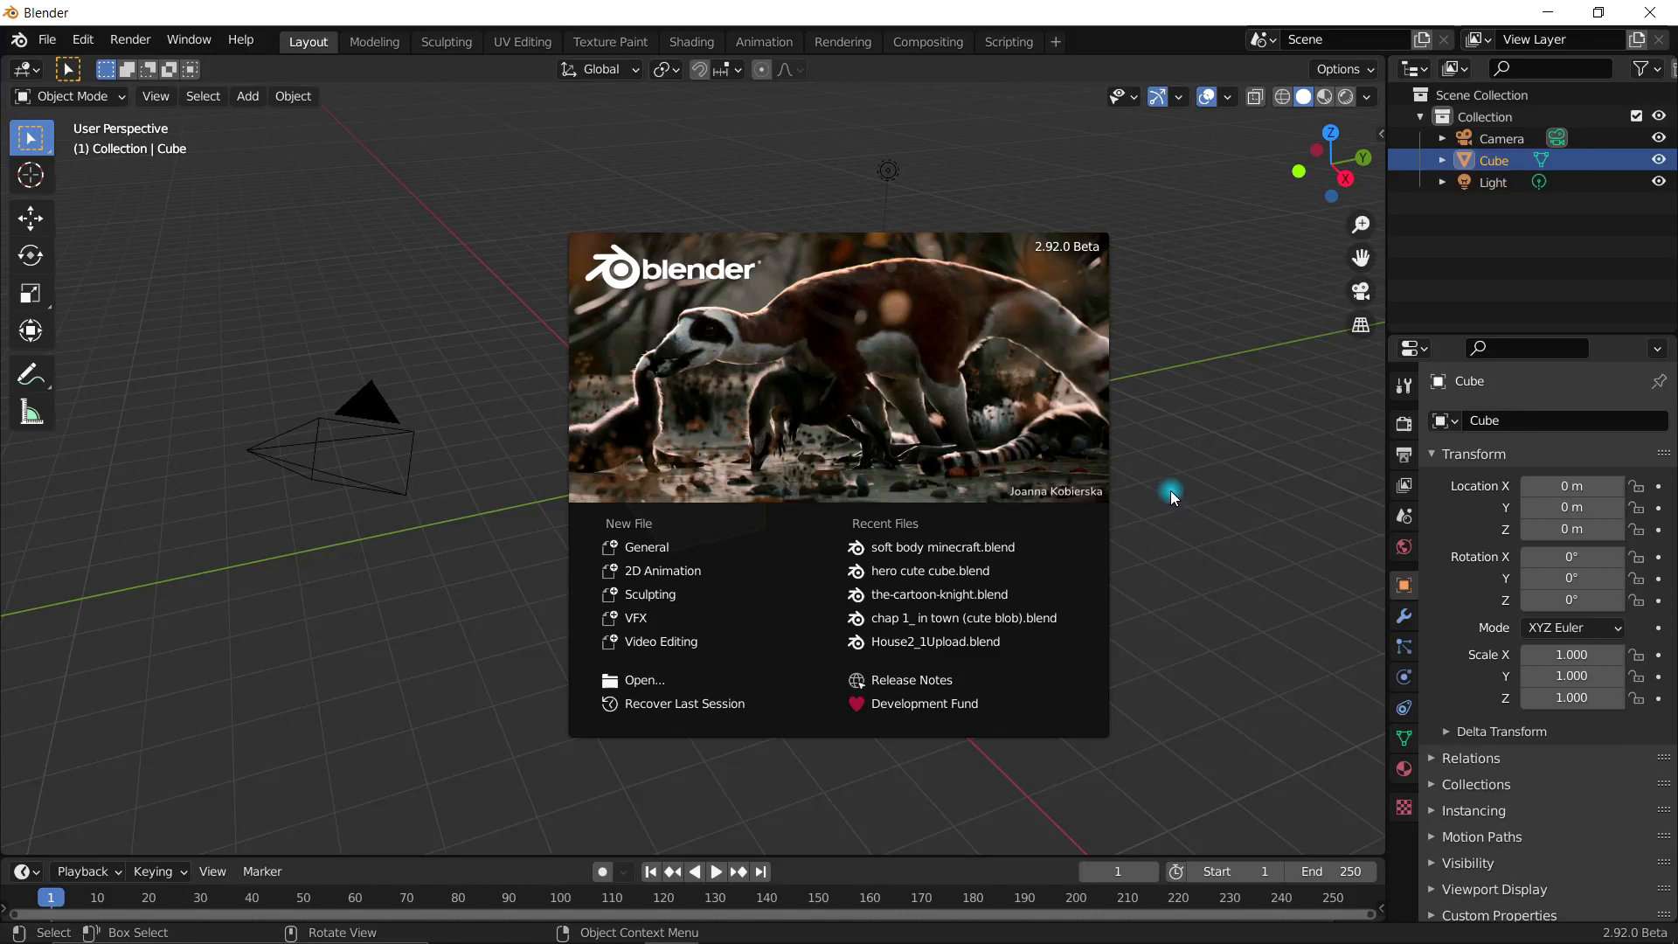
Step: Dismiss the splash screen and create a new file from the VFX template
click(1173, 495)
middle_drag(921, 486, 837, 124)
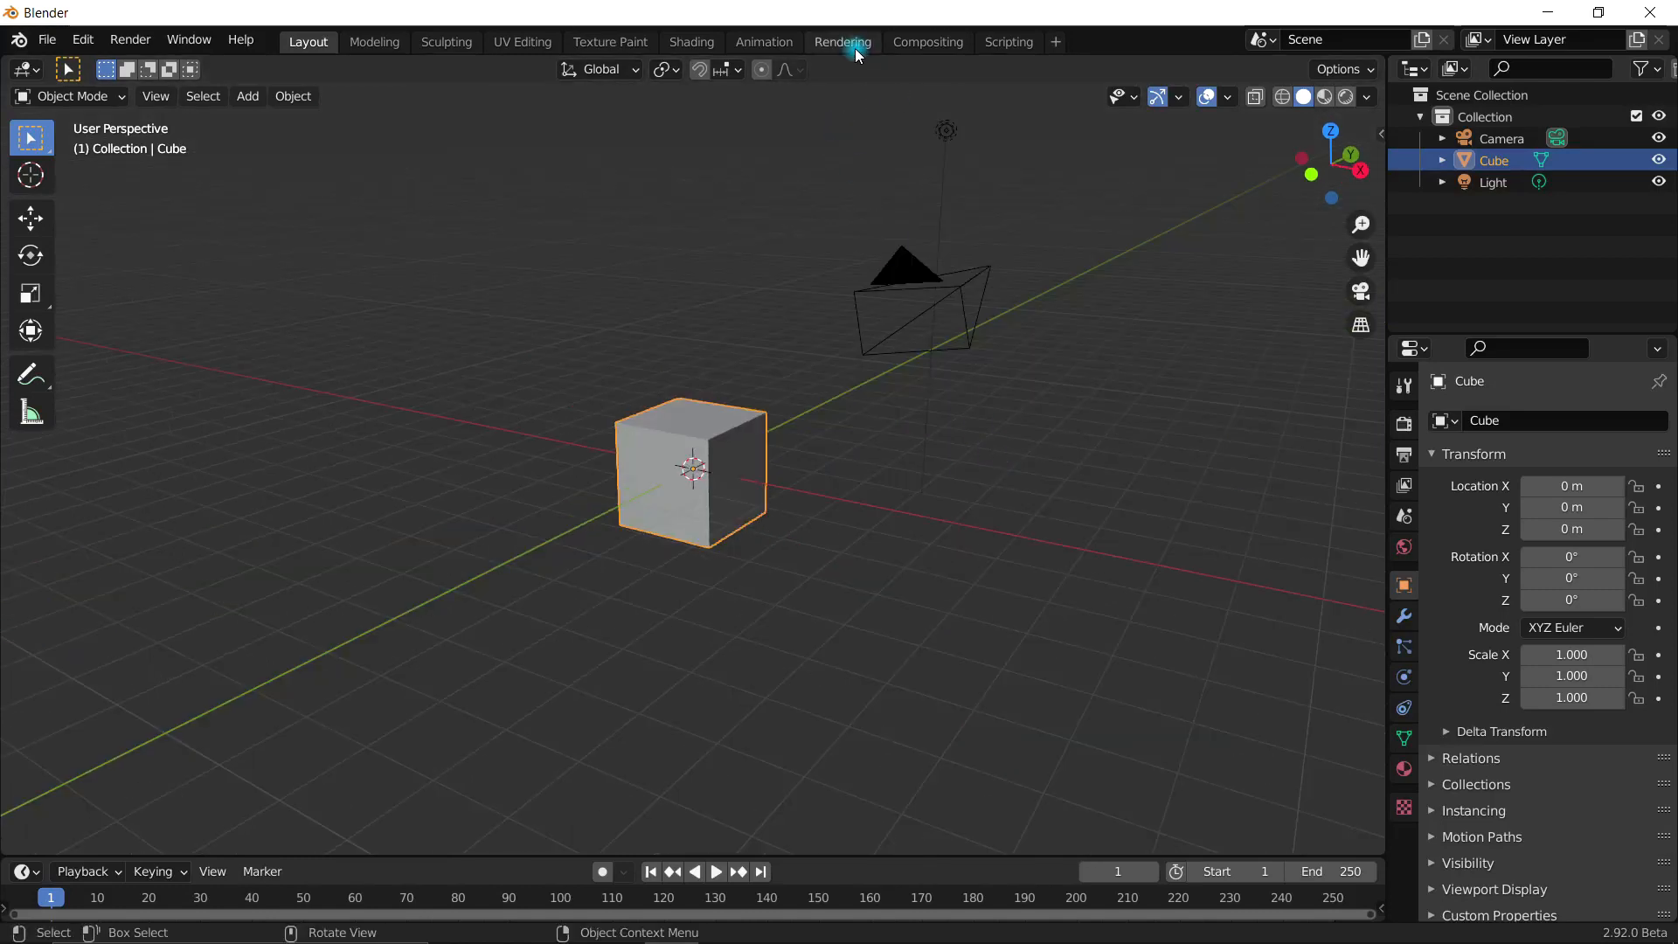
key(ctrl)
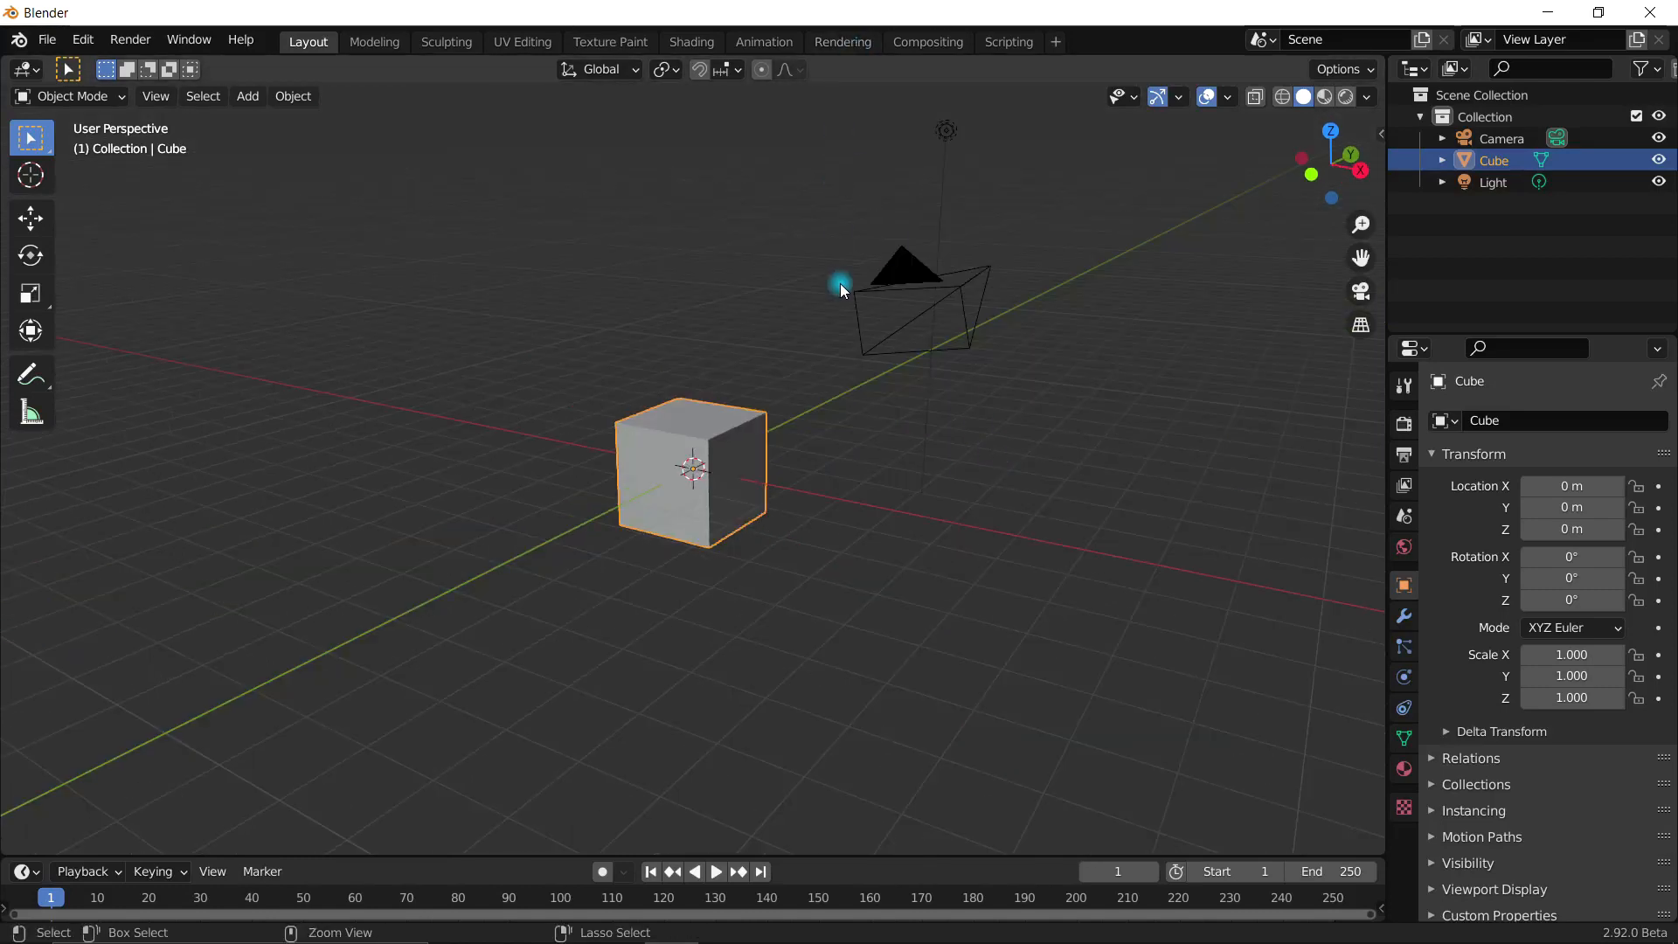
key(ctrl+n)
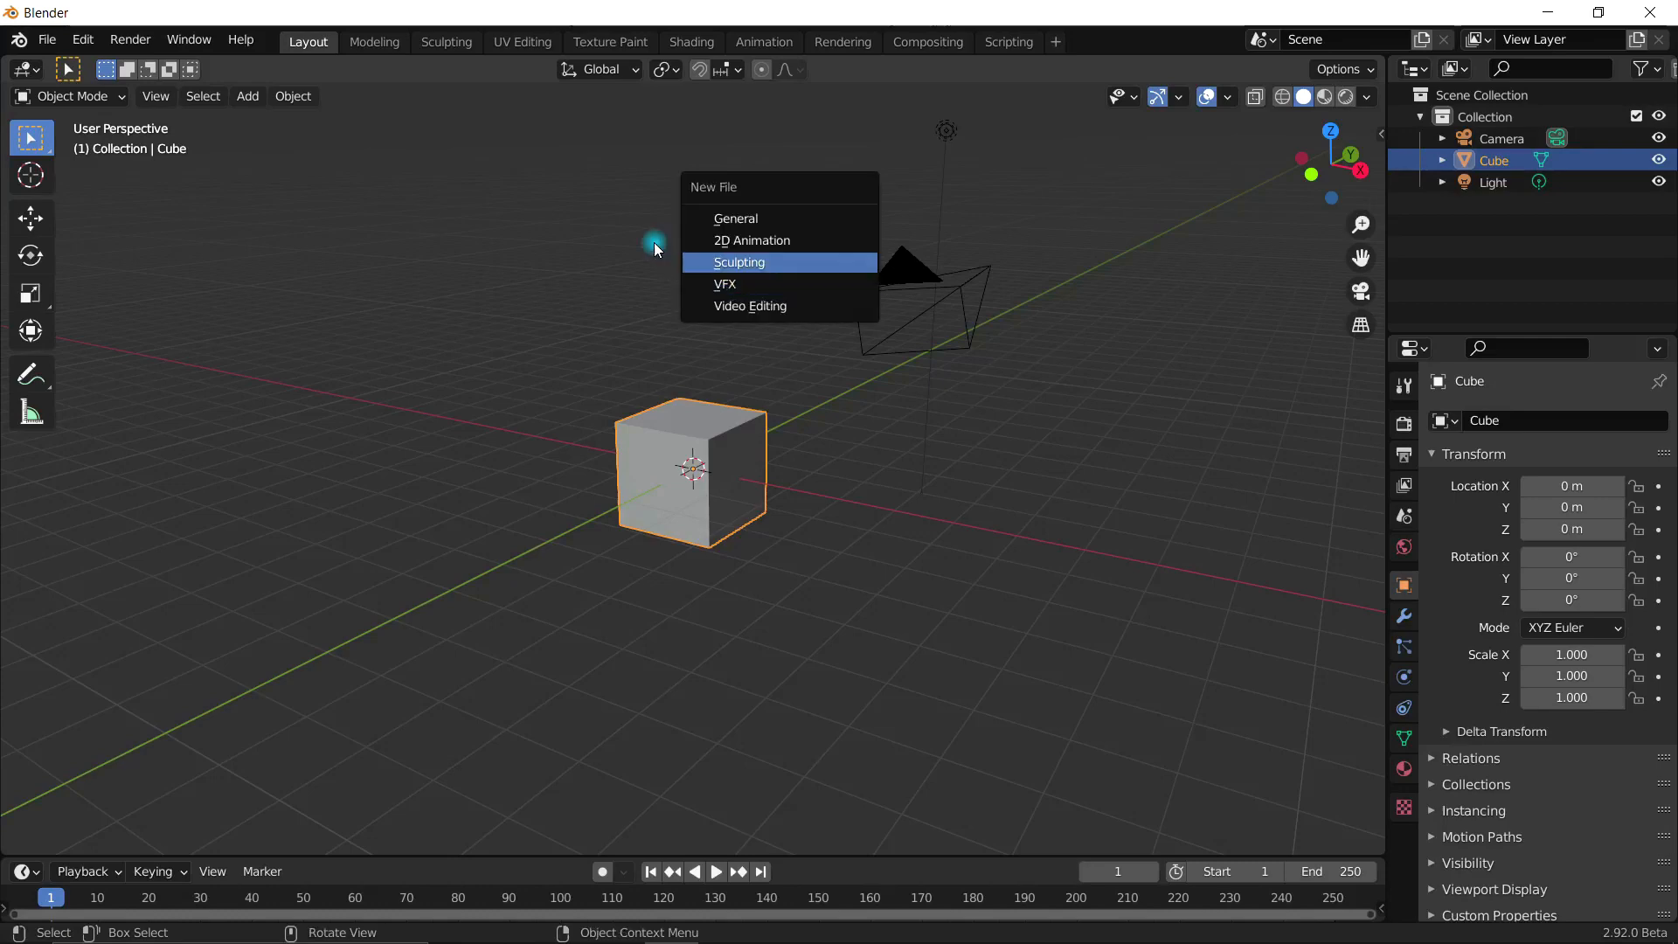
click(741, 283)
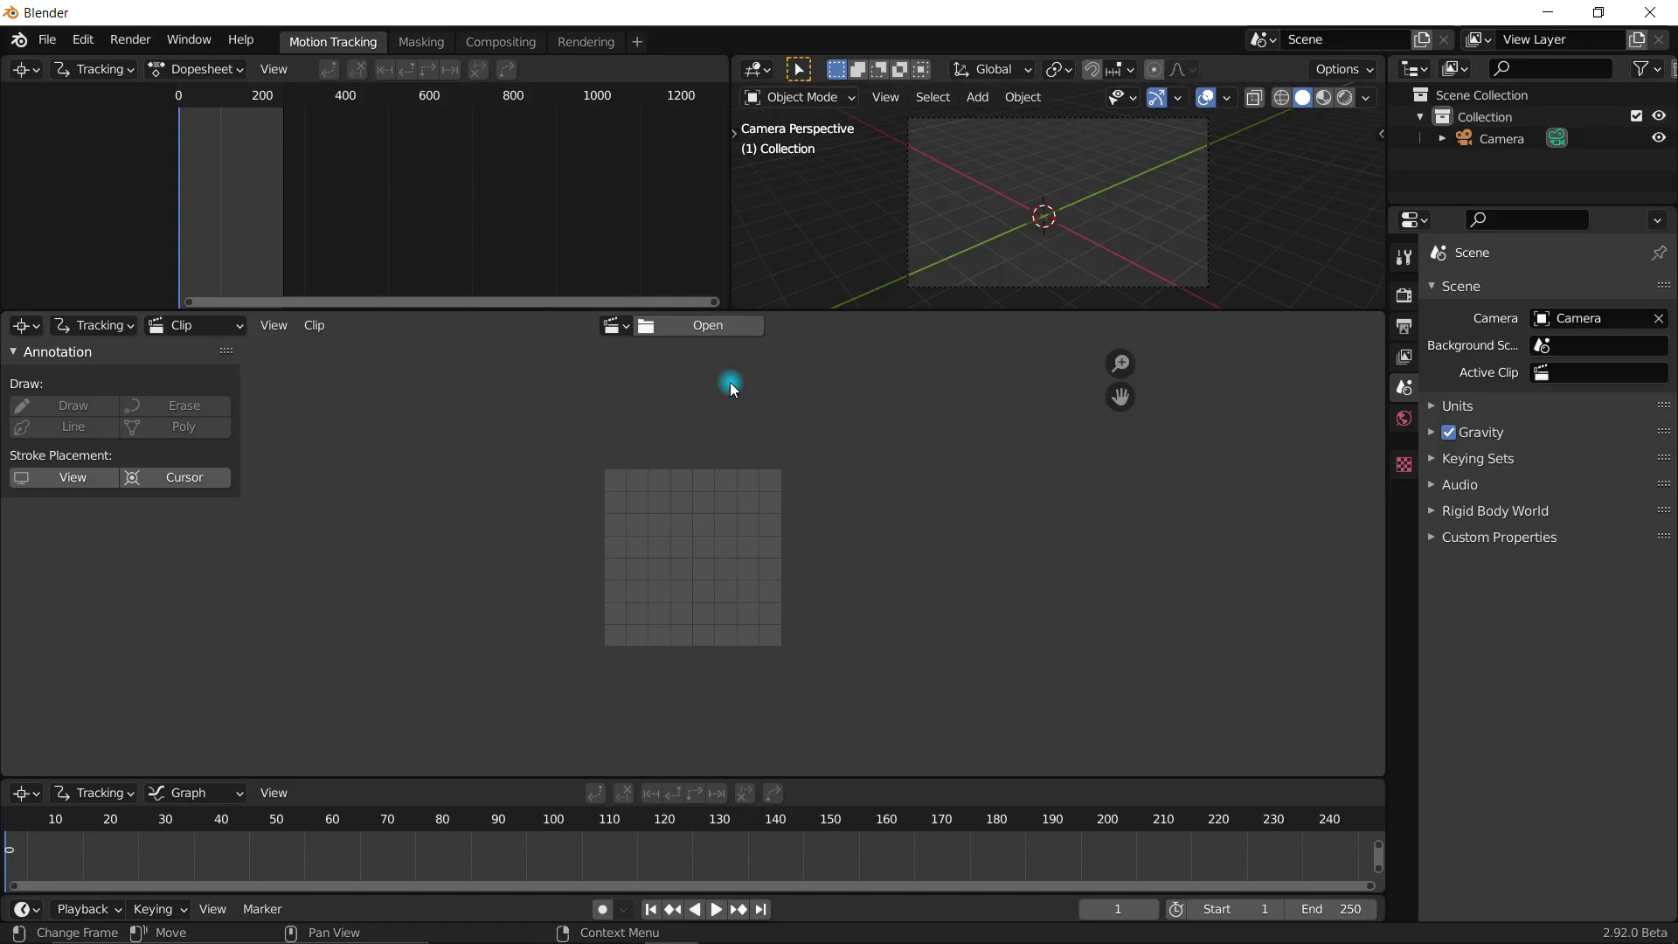
Step: Load the footage Broadway - 10836.mp4 from the Downloads folder into the movie clip editor
click(691, 328)
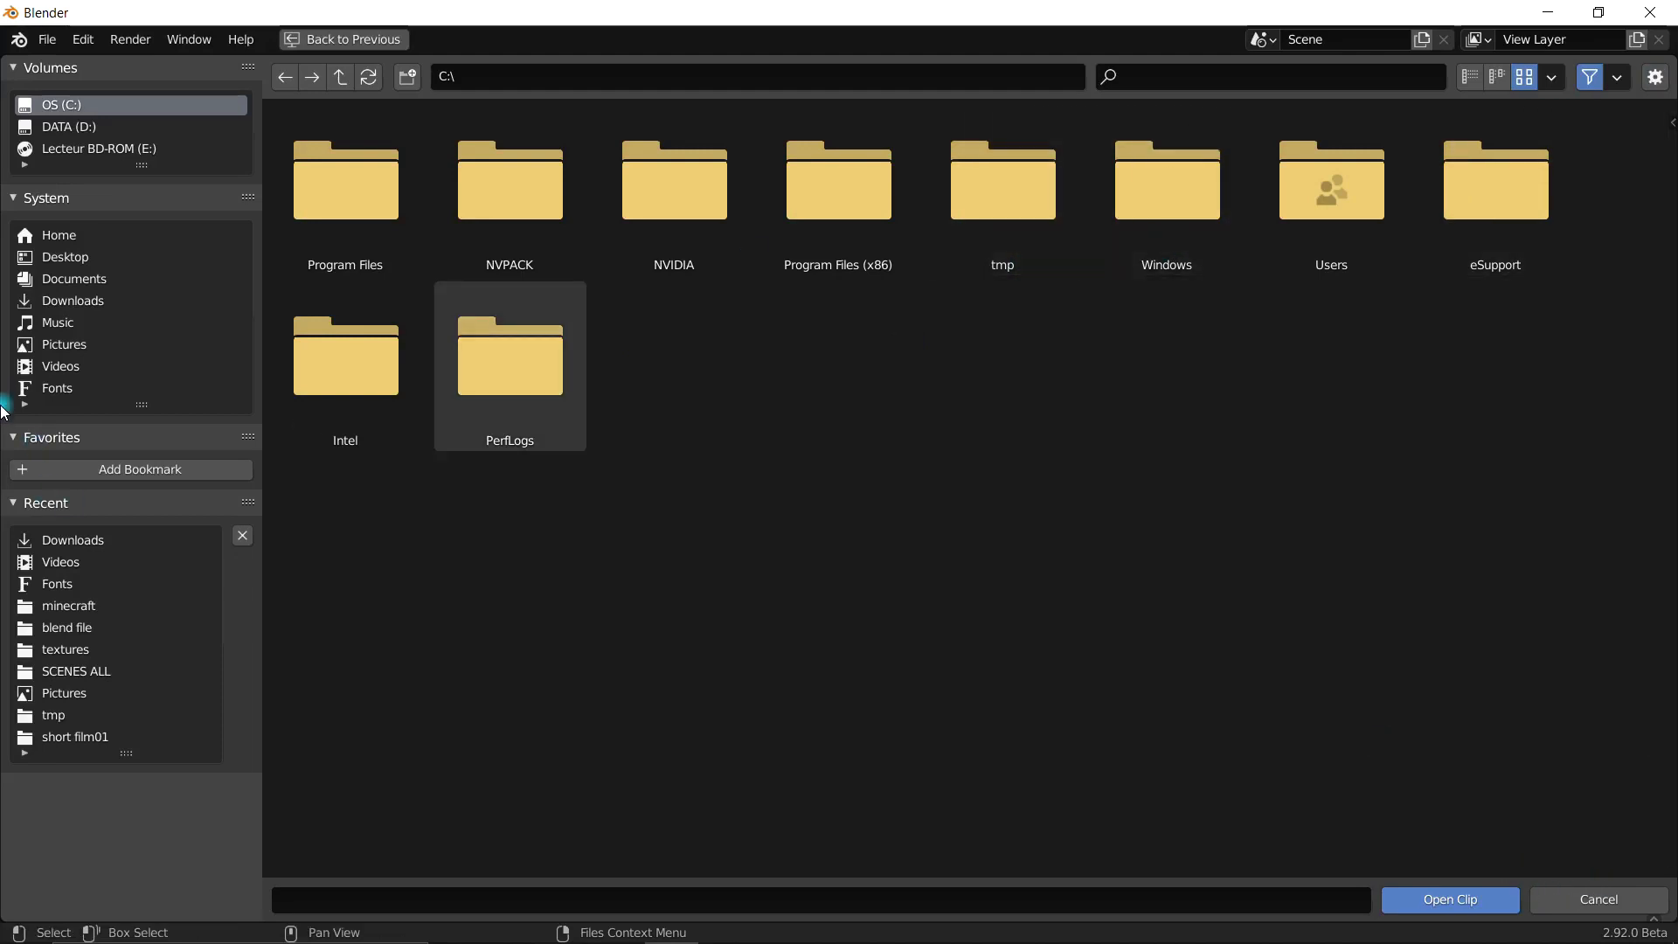
click(72, 303)
click(389, 697)
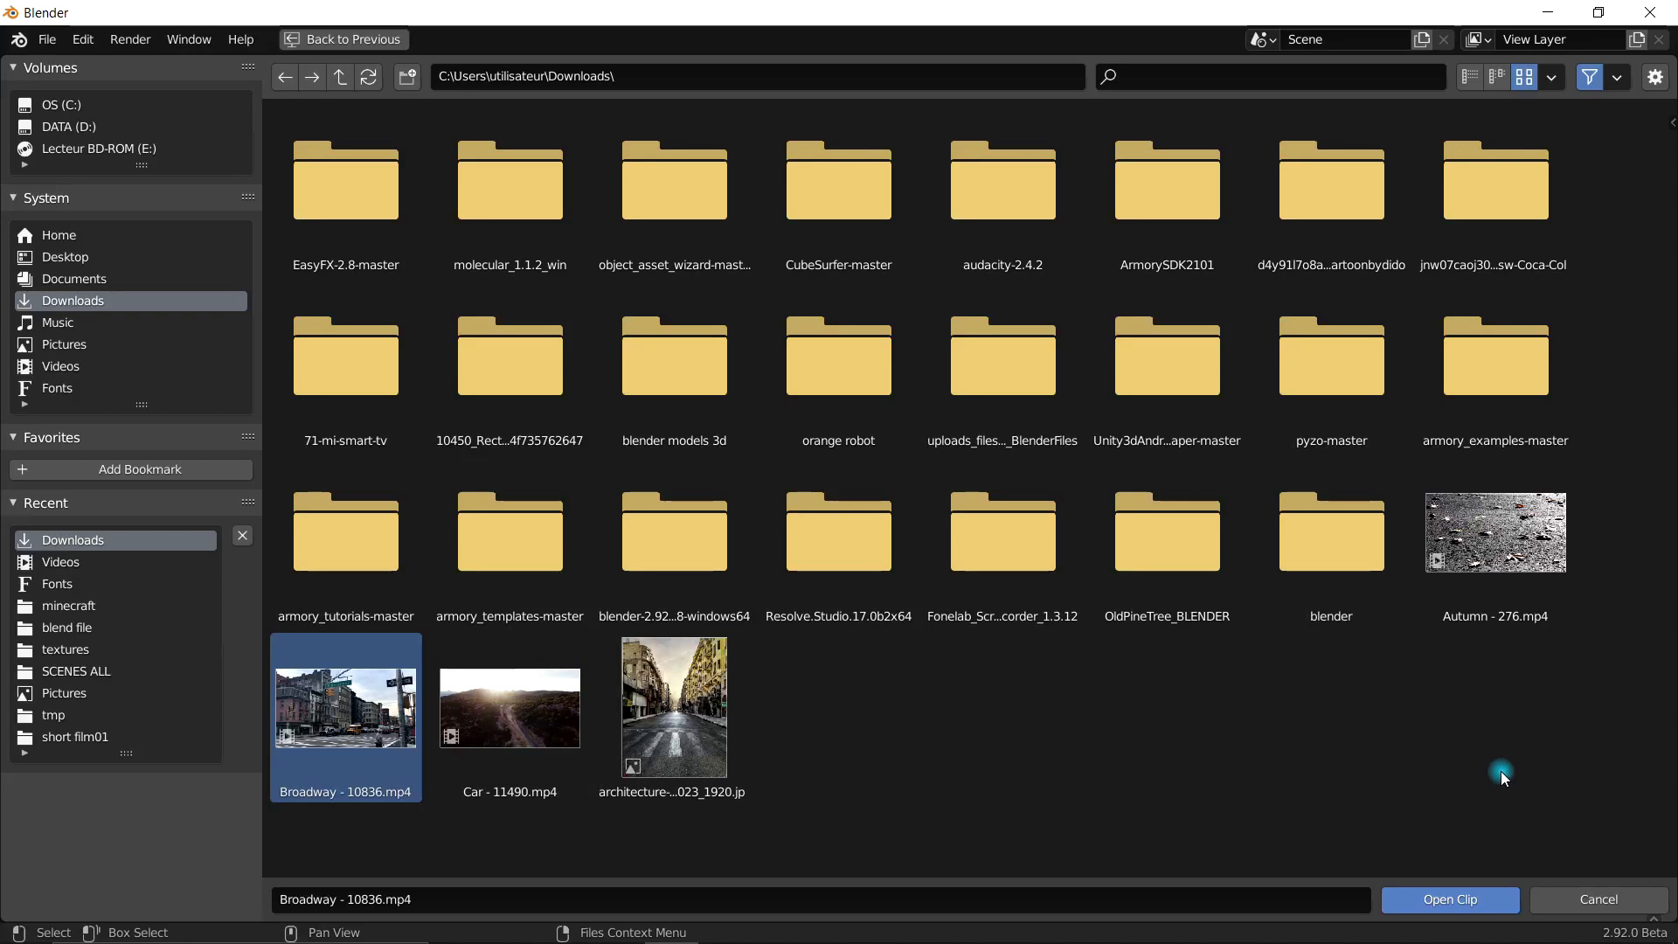
click(1447, 905)
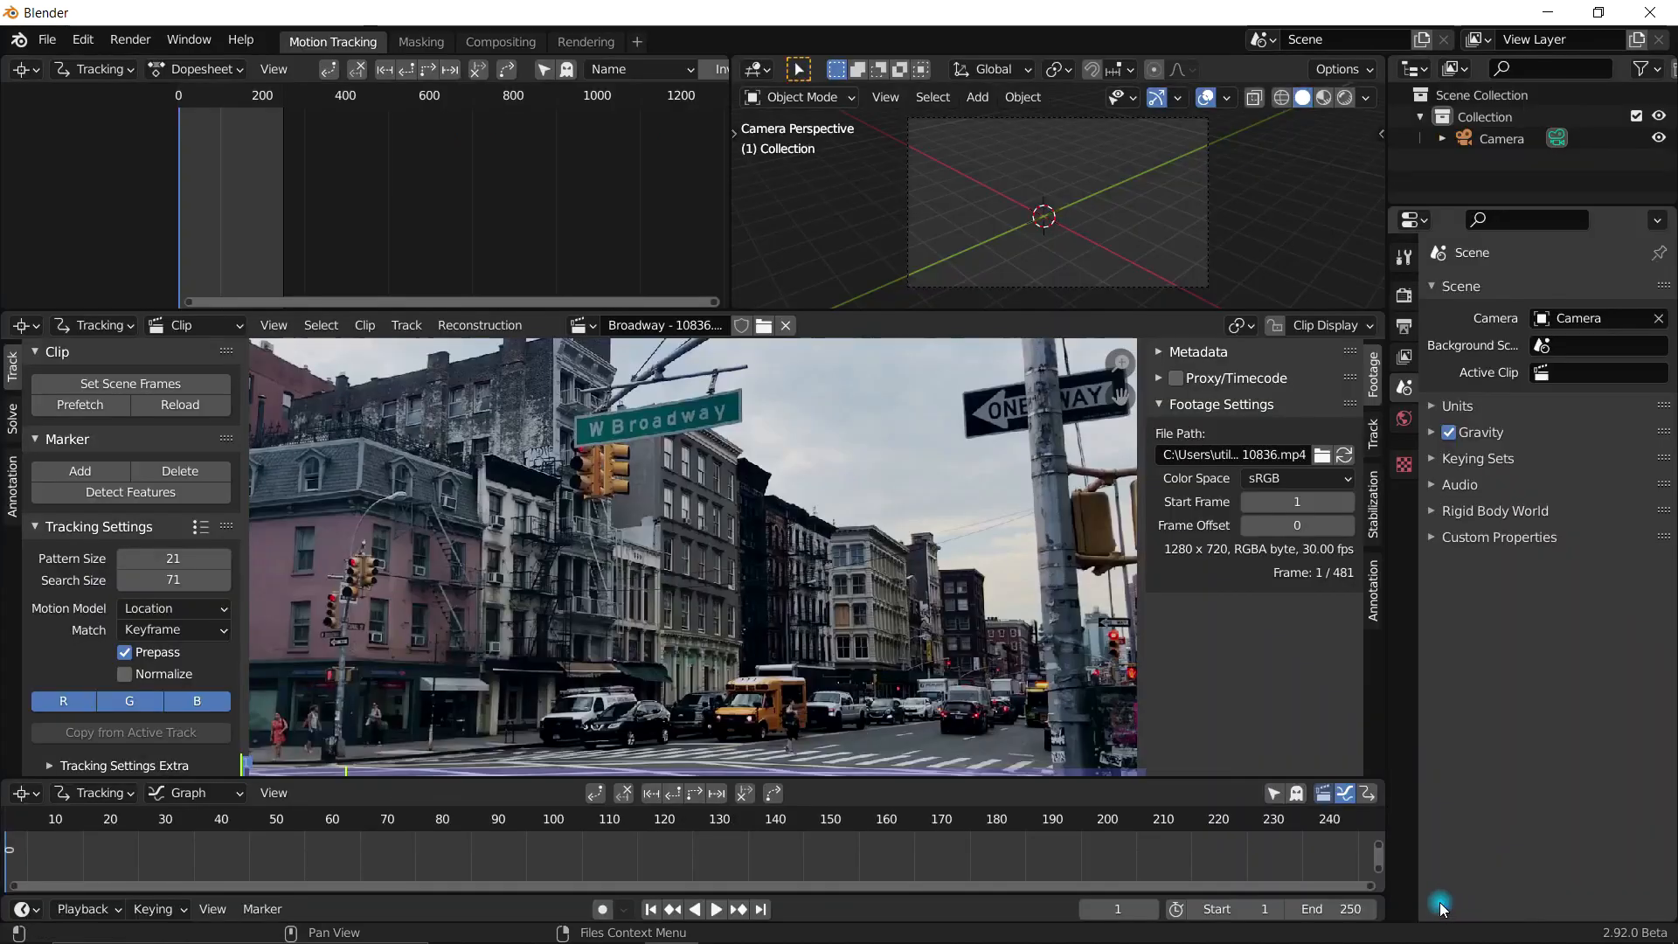
scroll(783, 478, down, 4)
scroll(786, 486, up, 3)
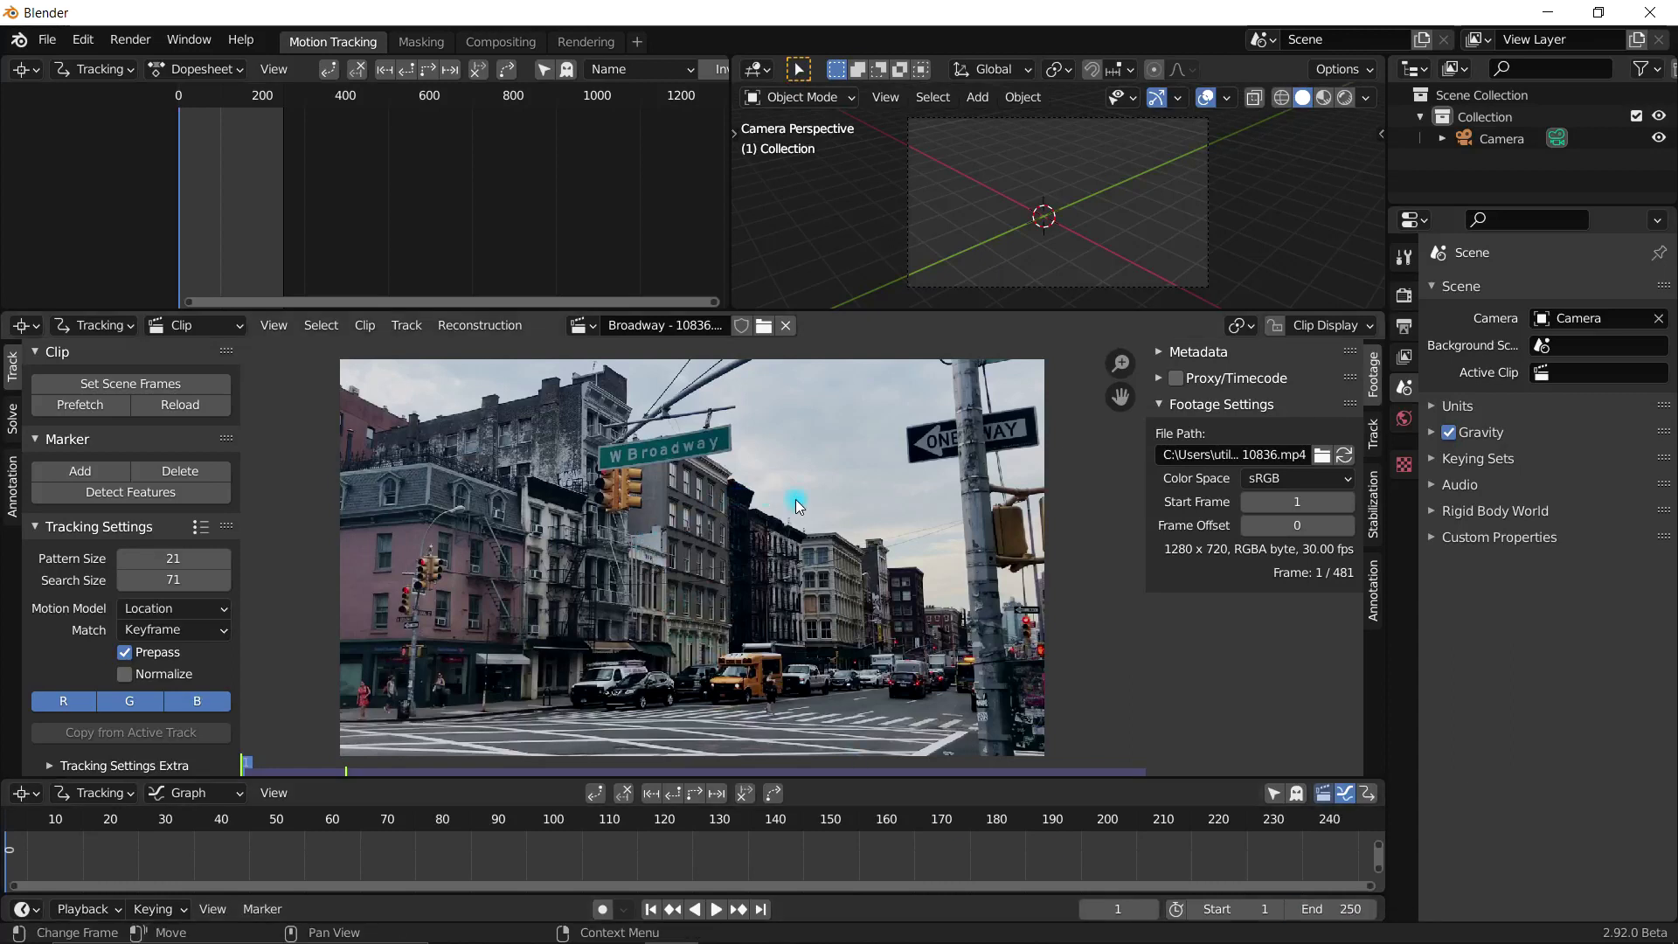
Step: Set the scene's end frame to 318 and scrub the footage to frame 448
drag(1331, 907, 1402, 907)
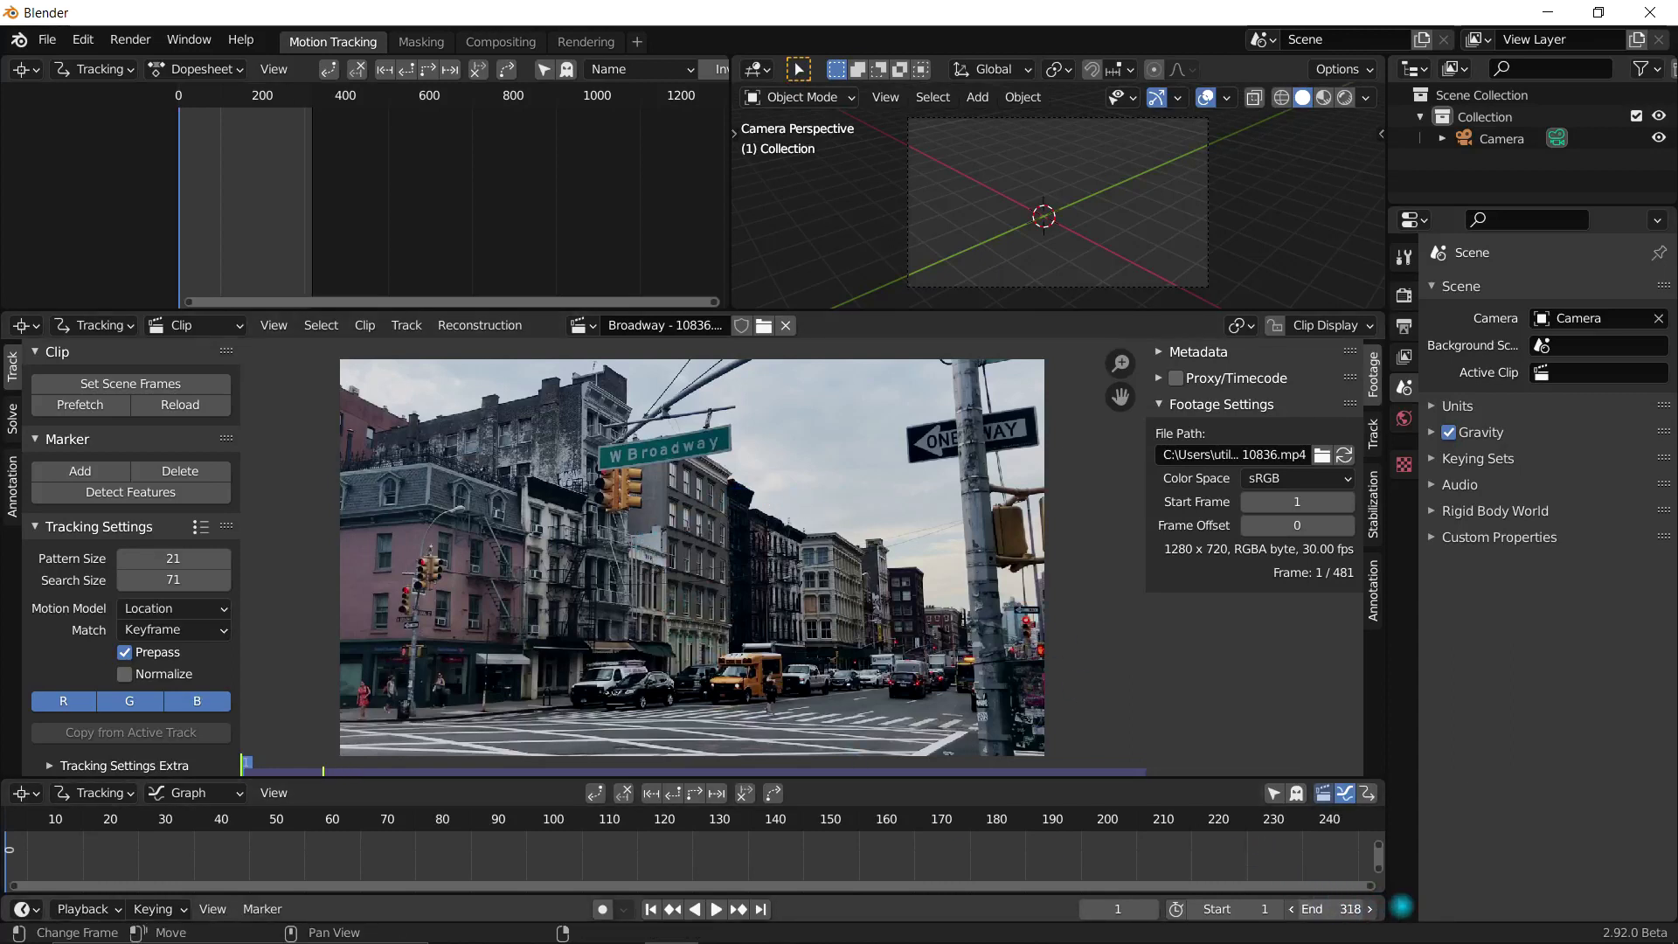
scroll(909, 841, down, 8)
middle_drag(1014, 849, 776, 874)
scroll(1108, 858, down, 3)
middle_drag(1024, 854, 949, 866)
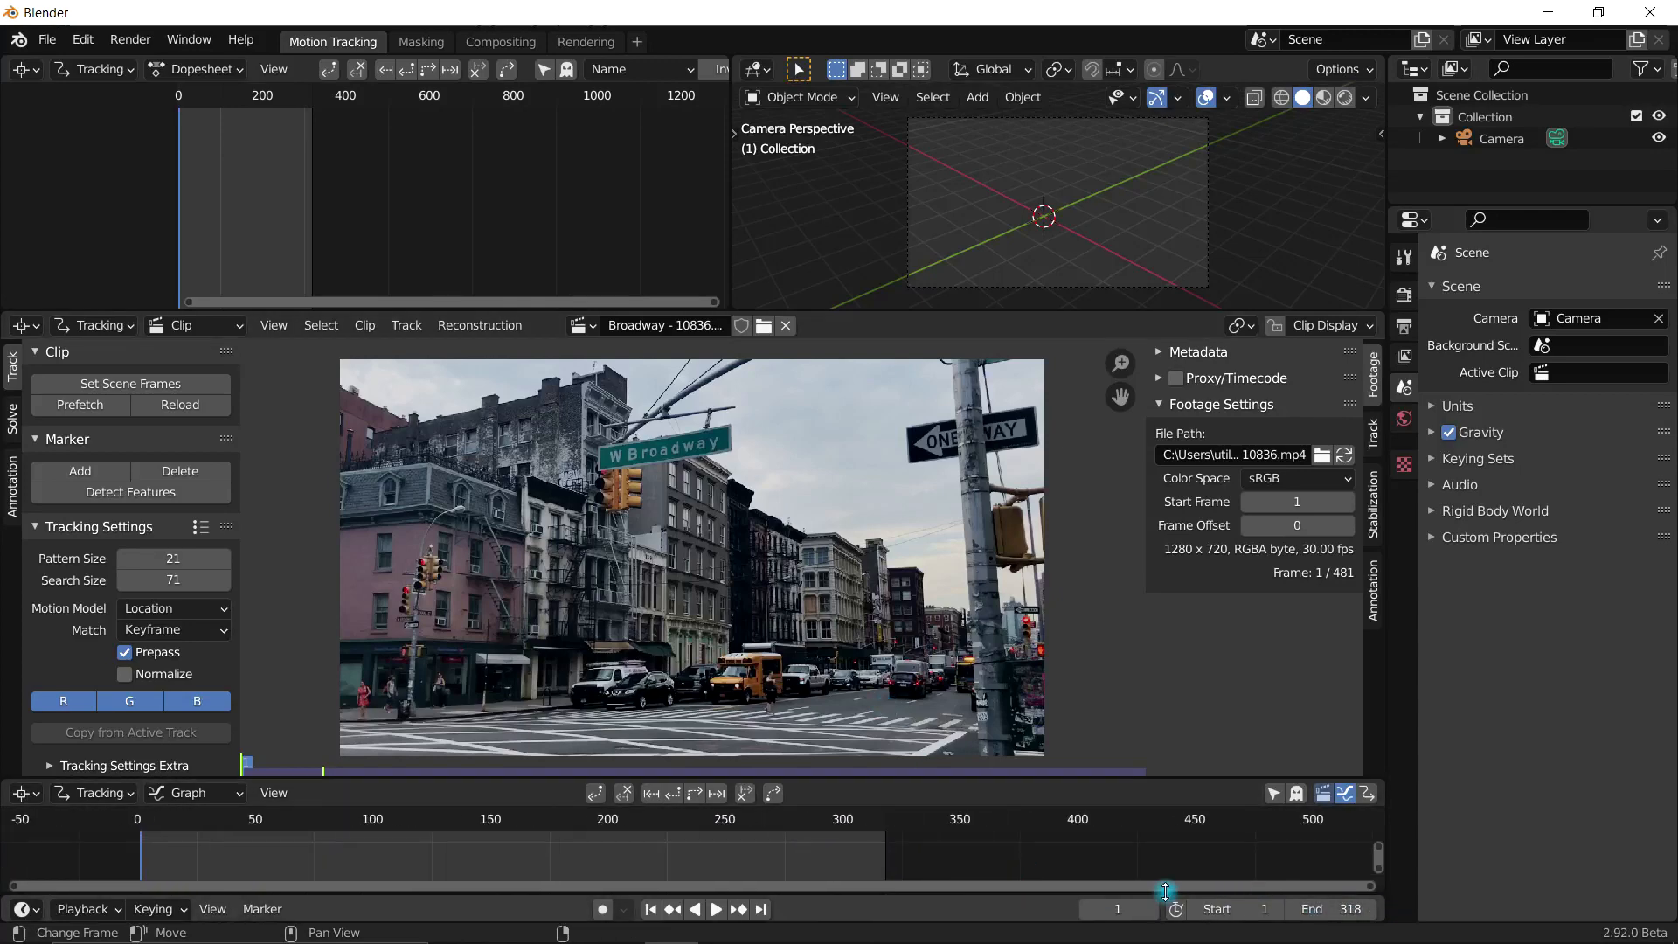
drag(949, 816, 1191, 813)
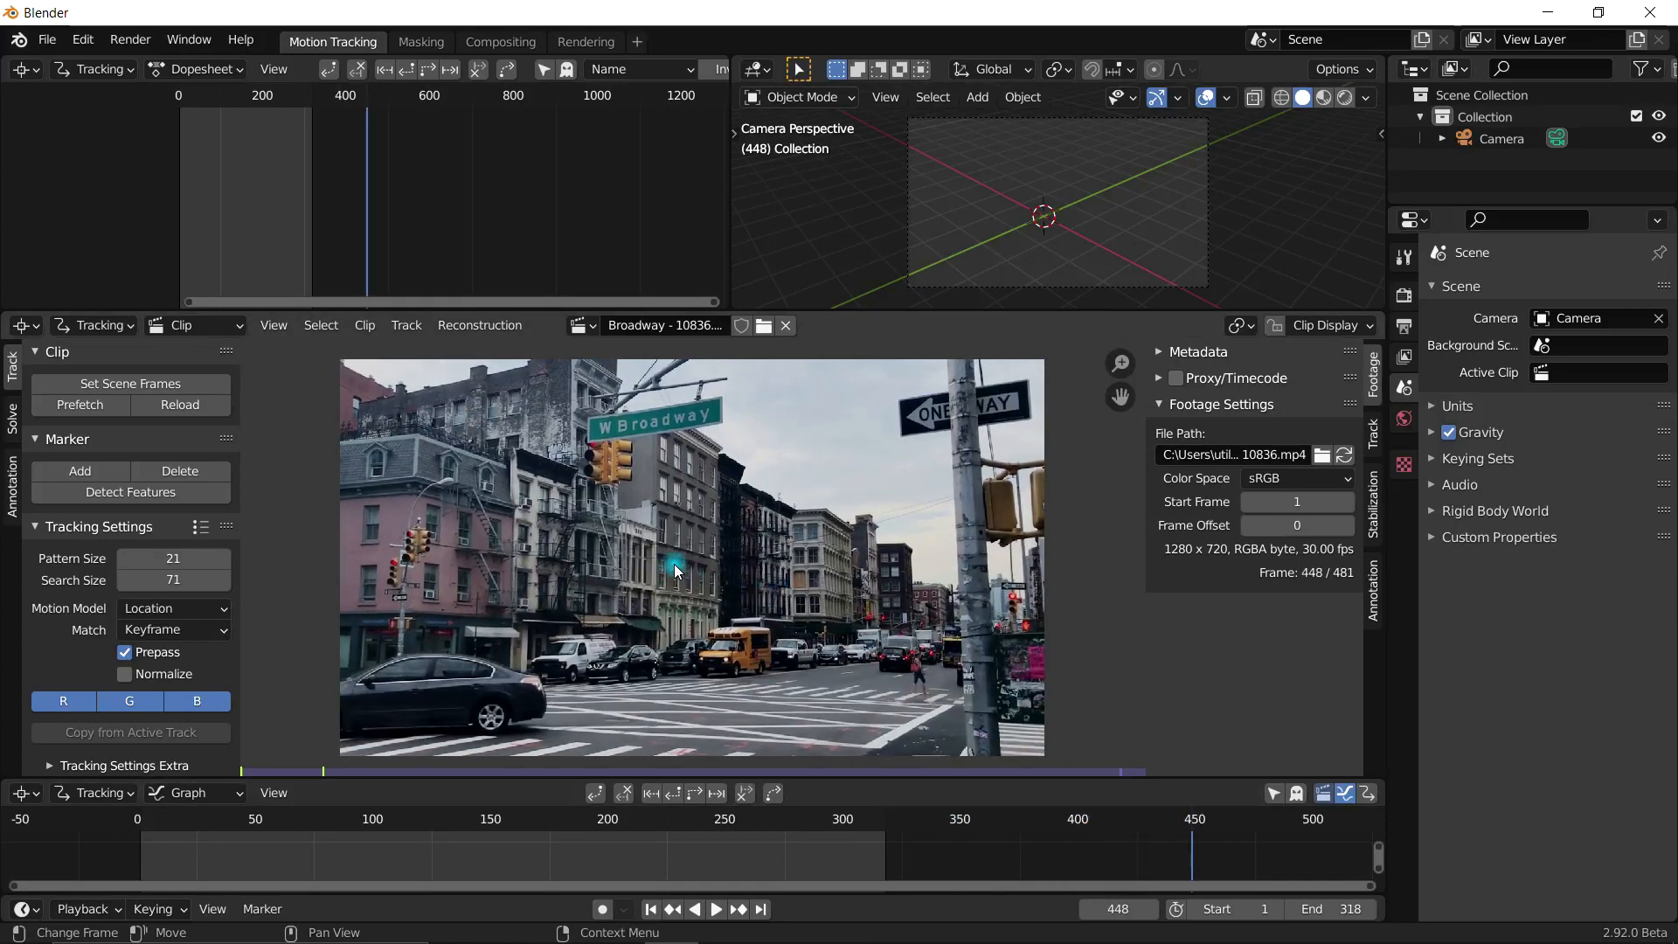
Step: Match the scene's frame range to the clip's length and play the footage from the start, stopping at frame 285
click(127, 390)
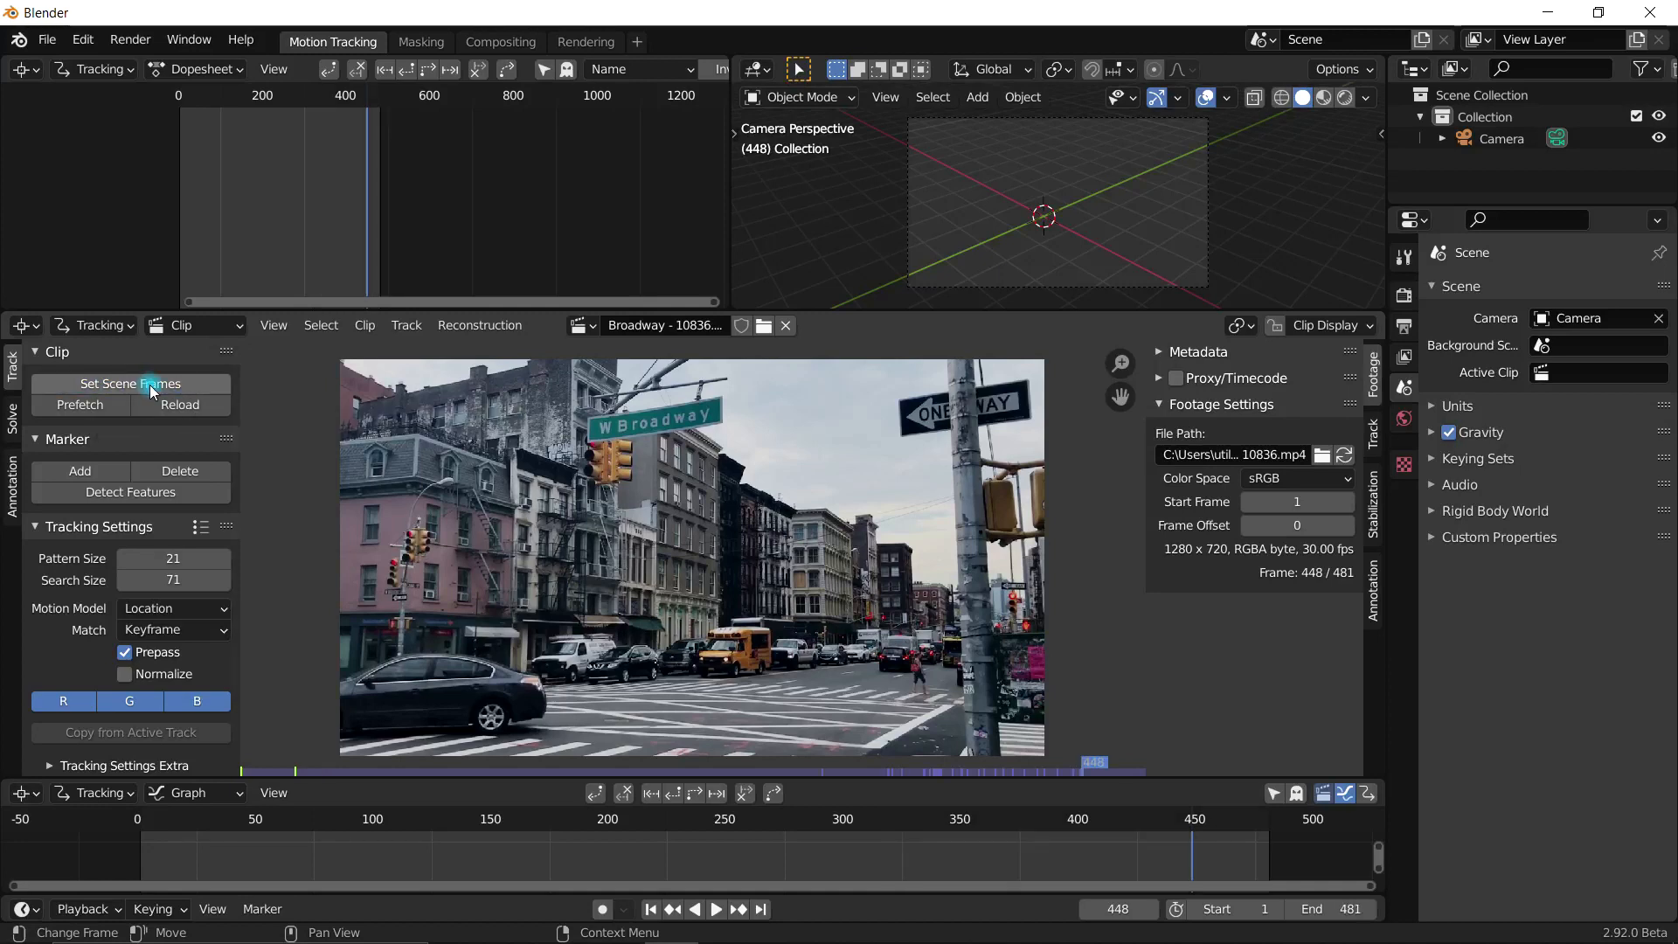
click(651, 909)
click(716, 909)
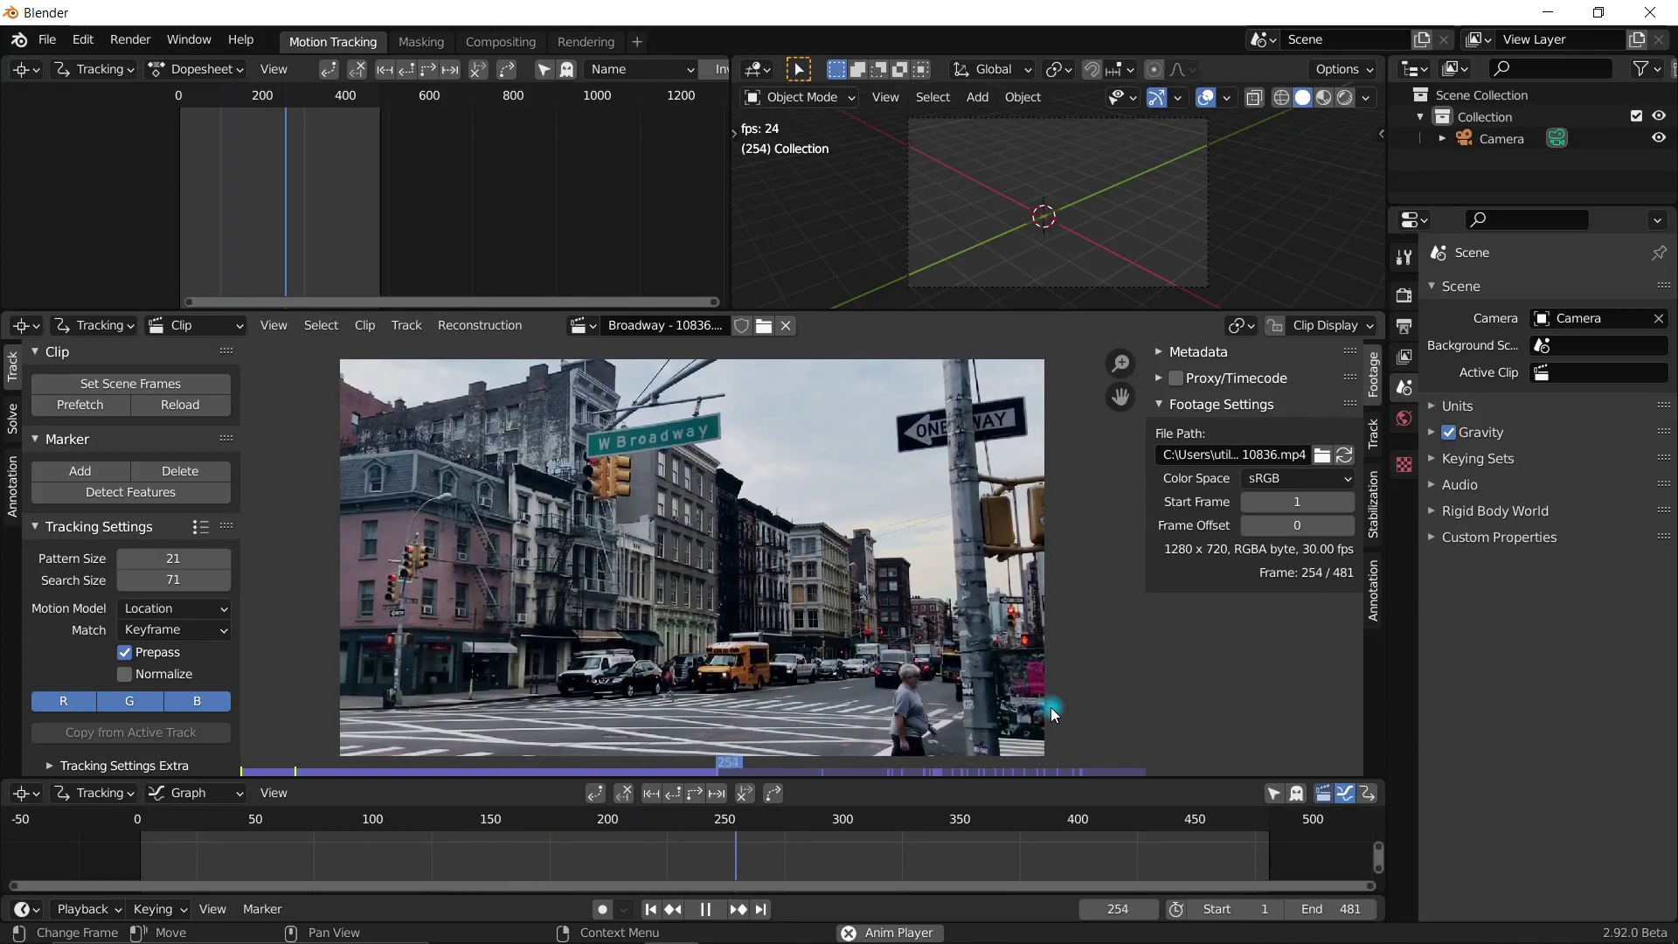
key(space)
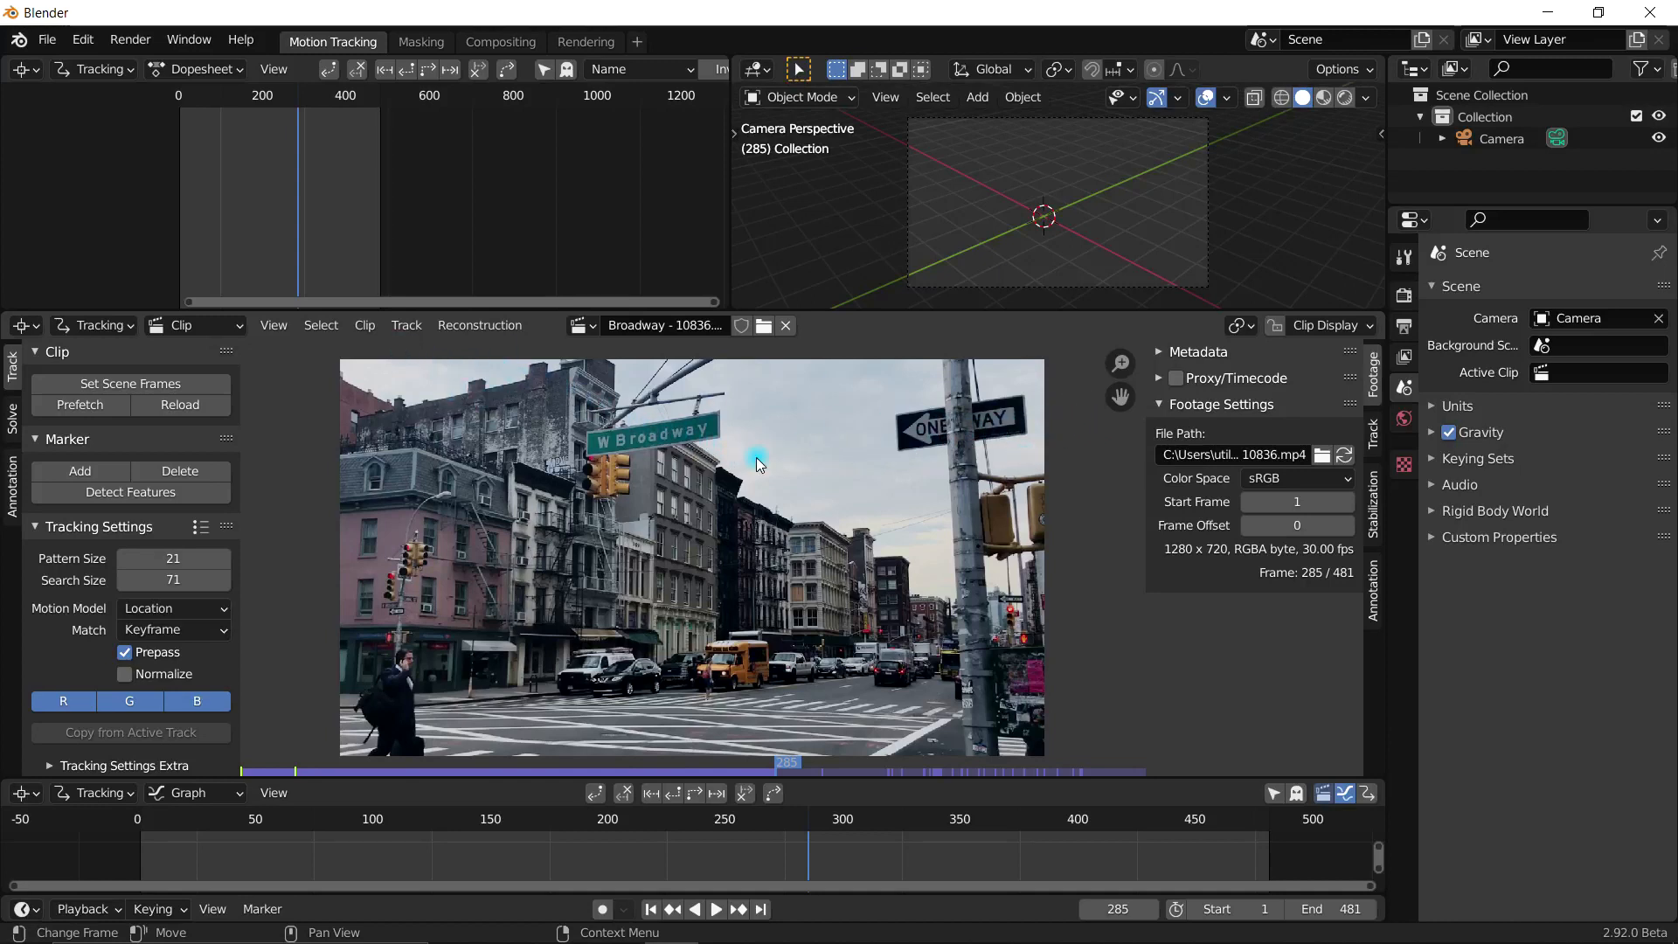
Step: Add a Layout workspace from the General category
click(640, 44)
mouse_move(625, 83)
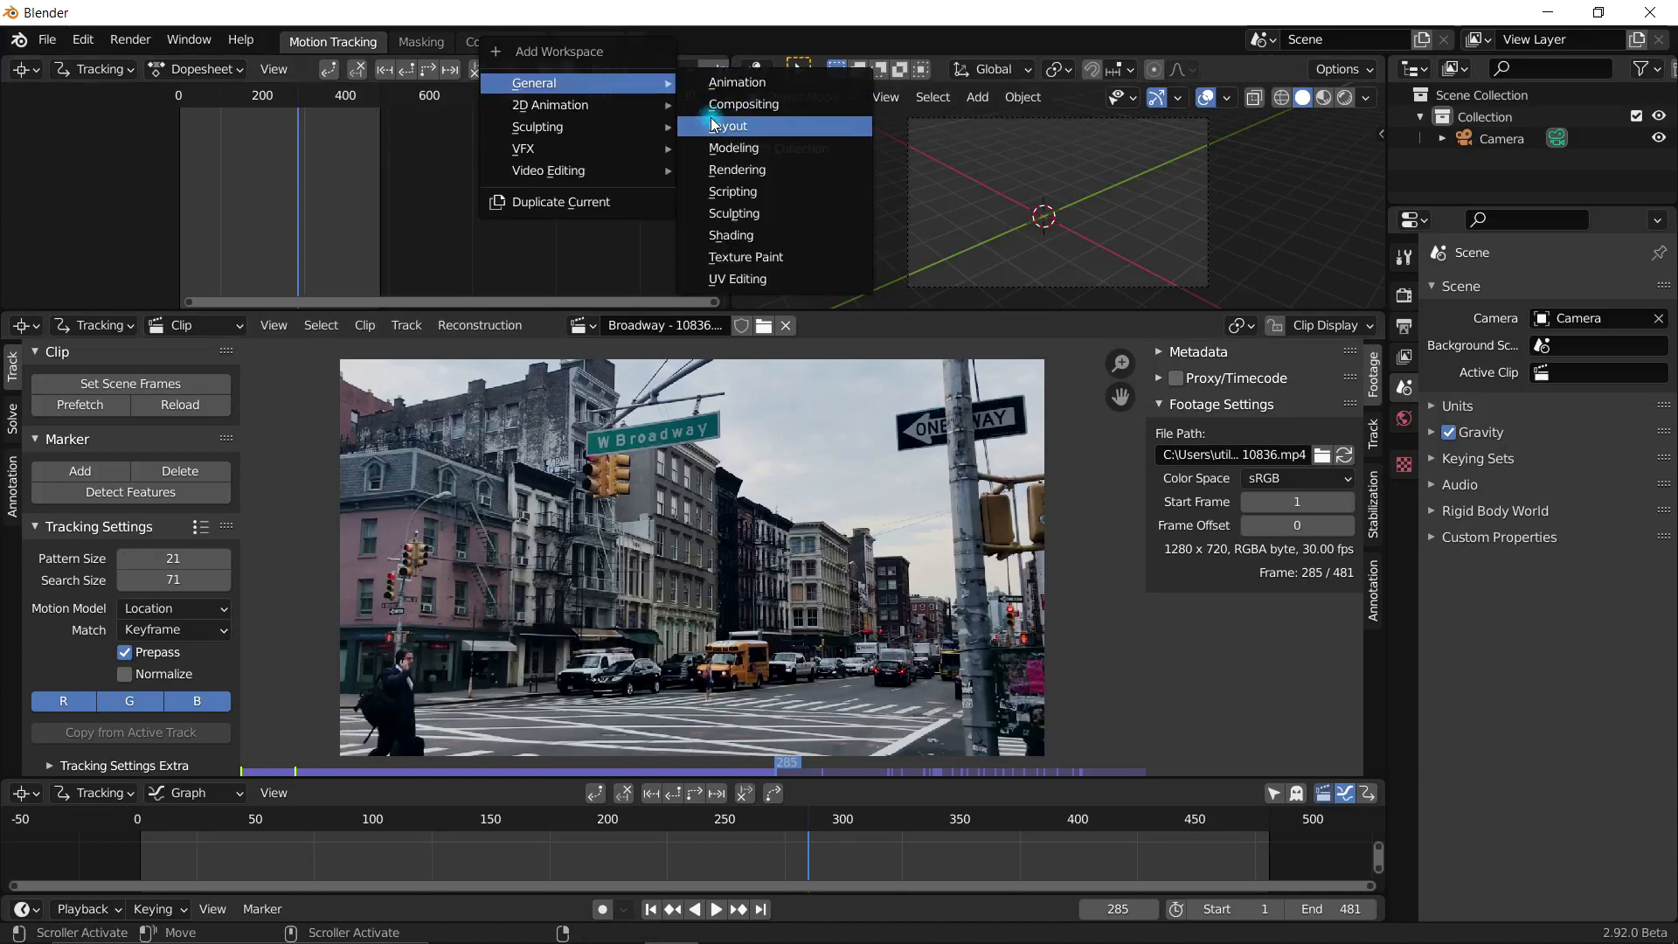
click(721, 125)
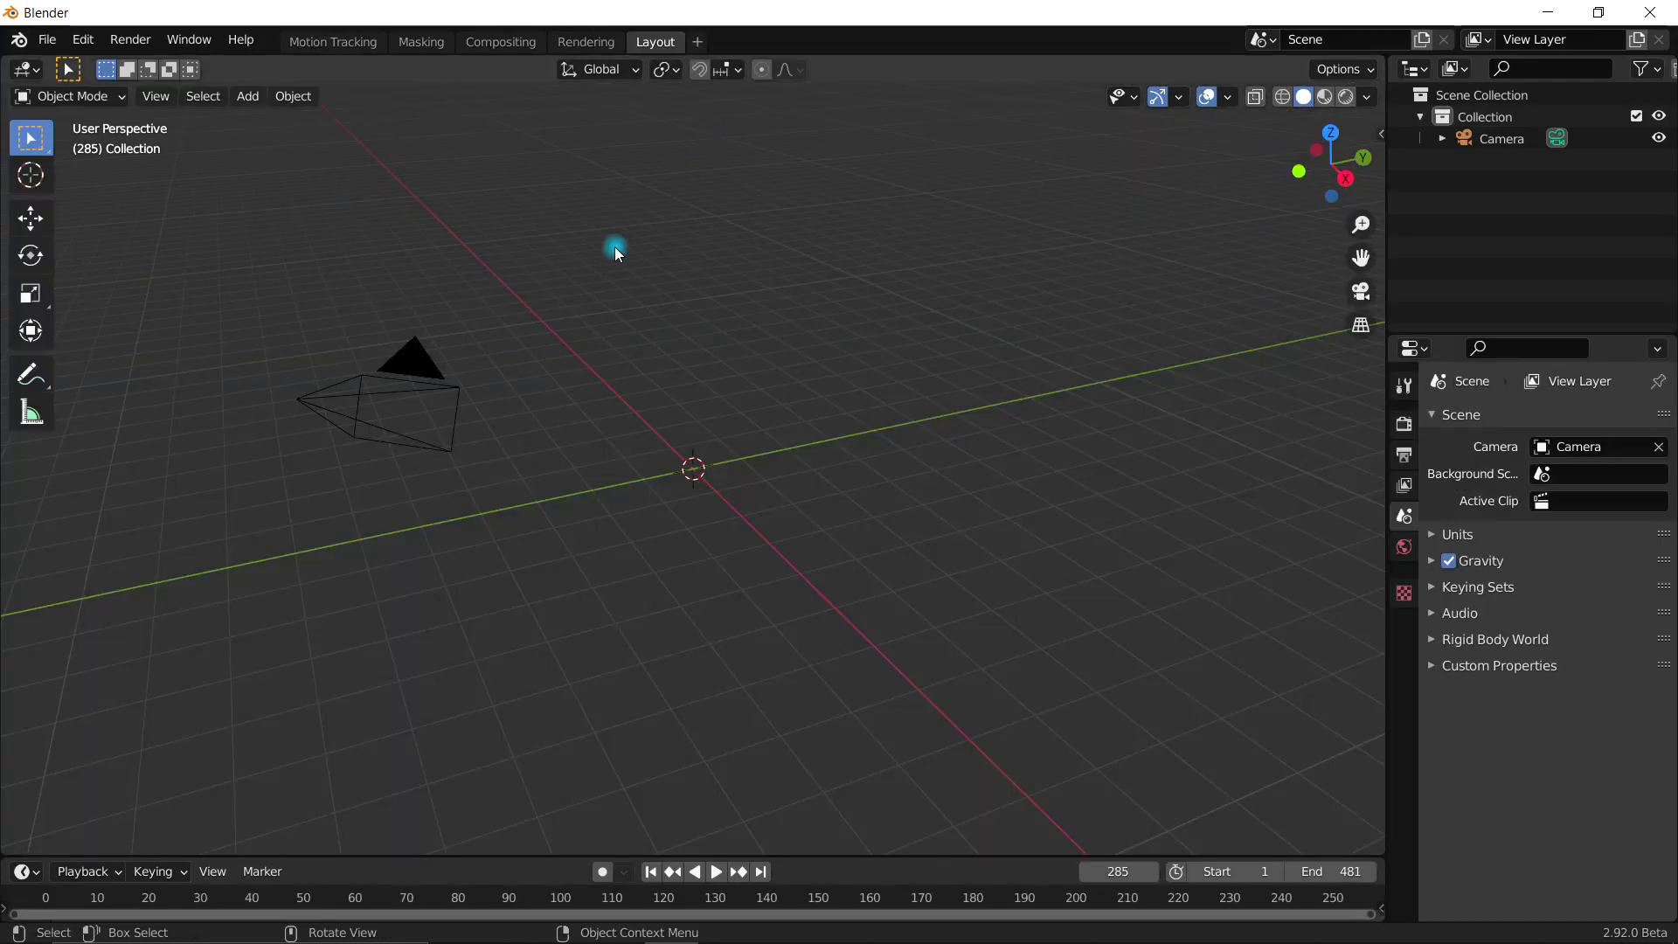
Step: Add a UV sphere at the scene origin and shade it smooth
click(418, 363)
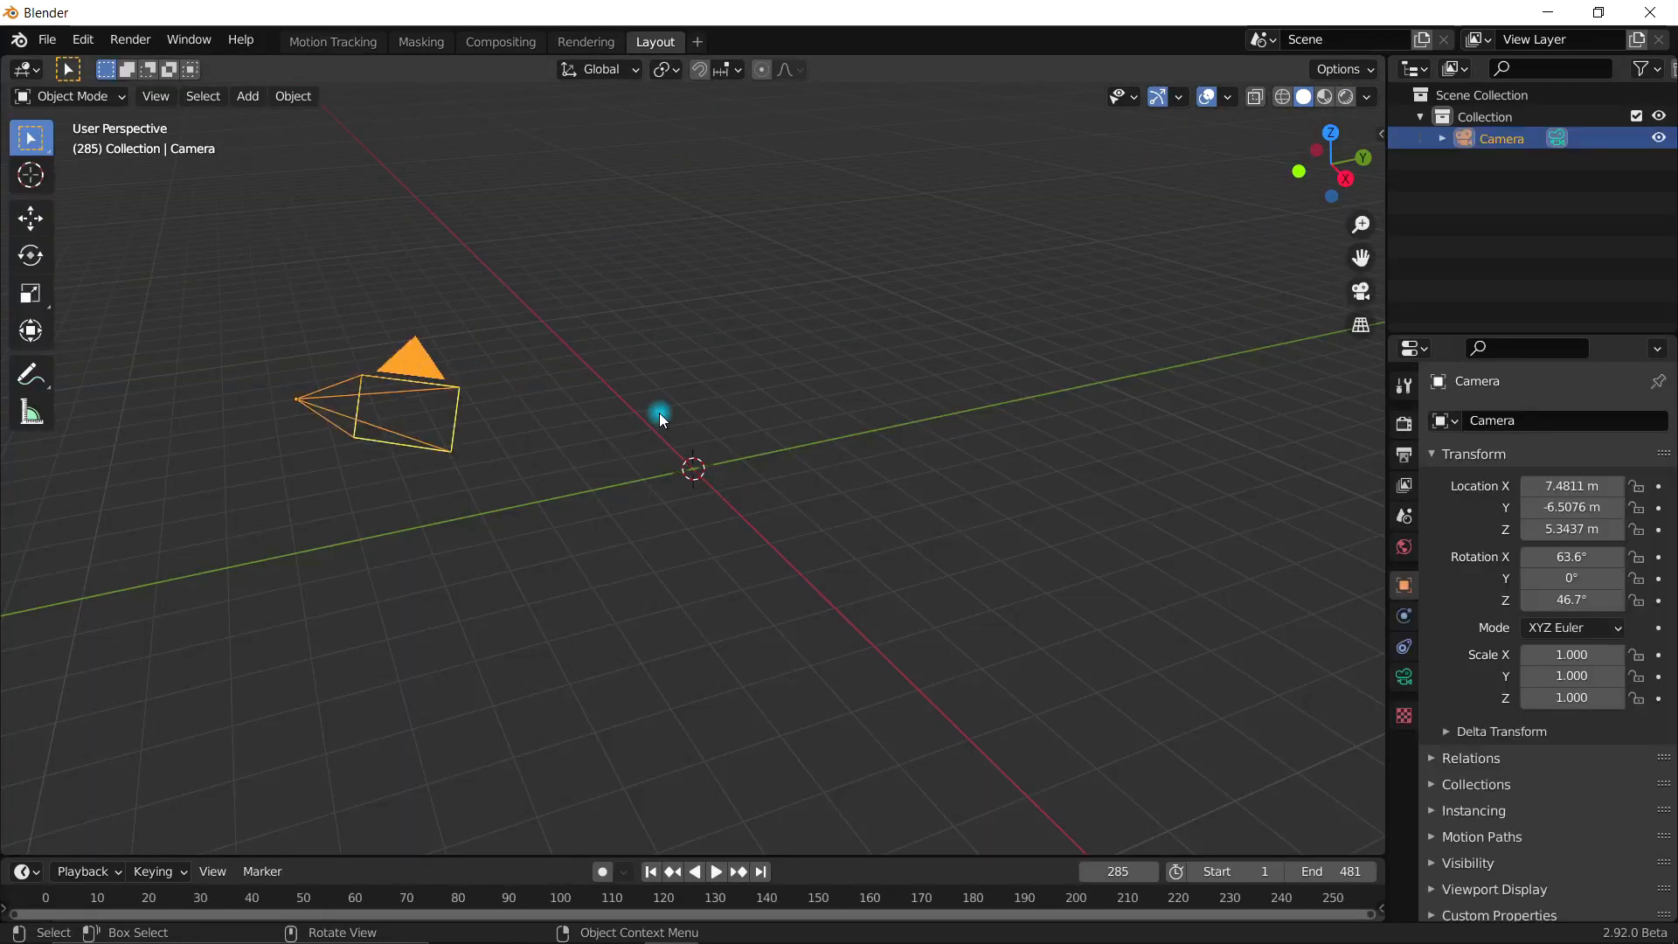
middle_drag(731, 453, 714, 453)
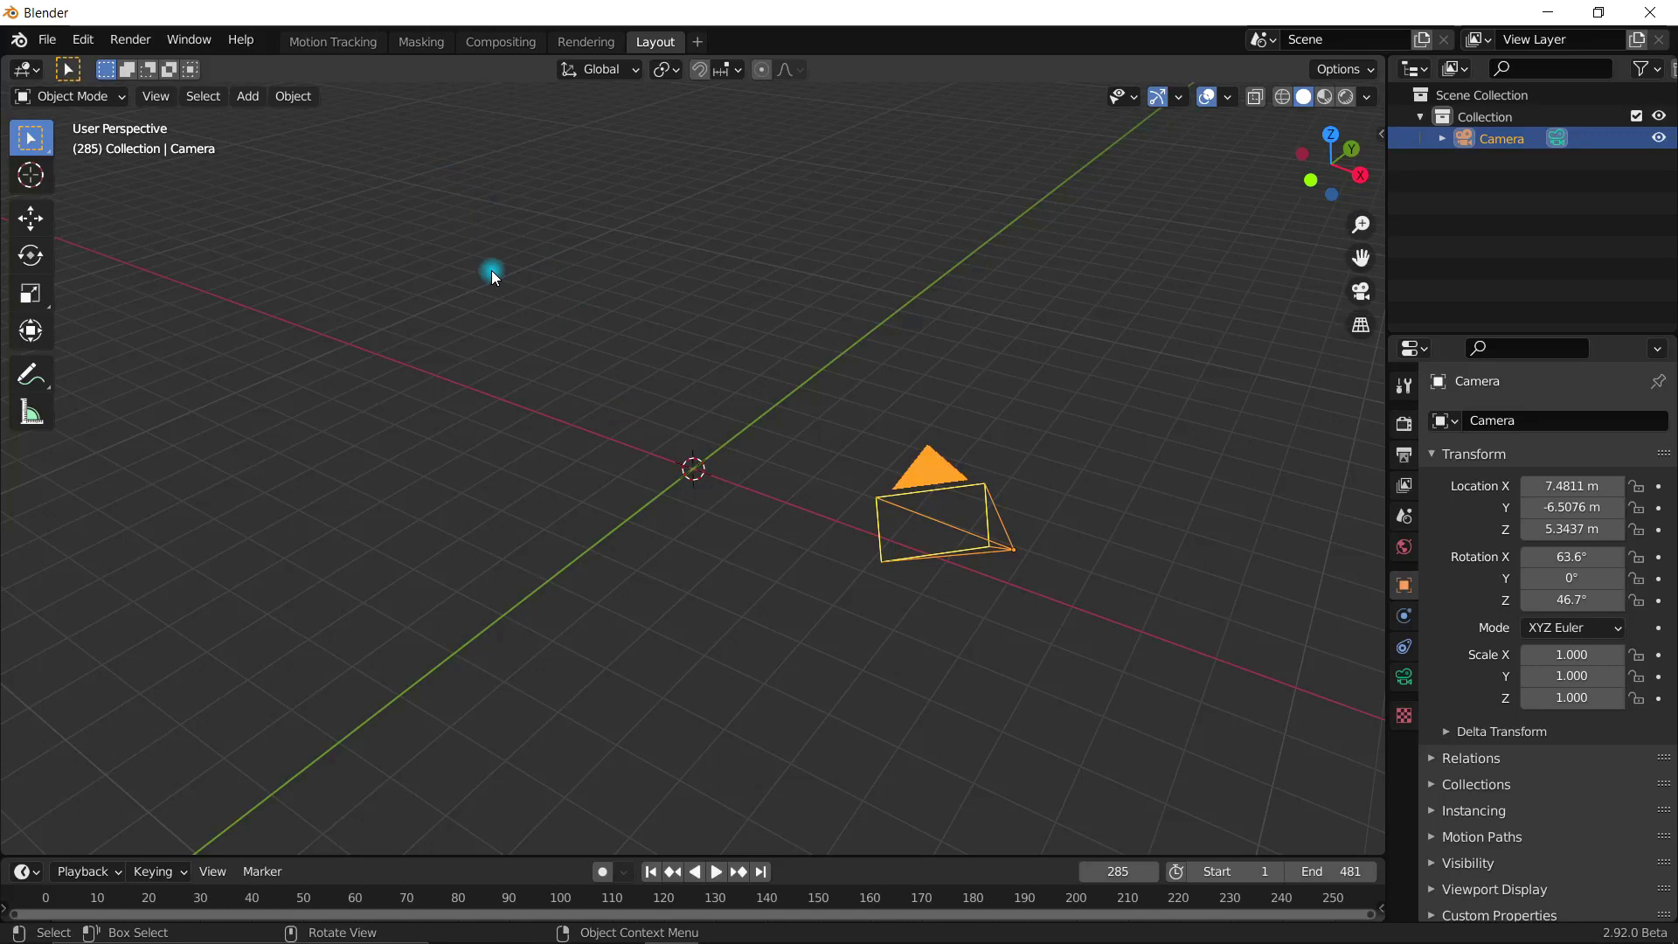
key(shift+a)
click(265, 92)
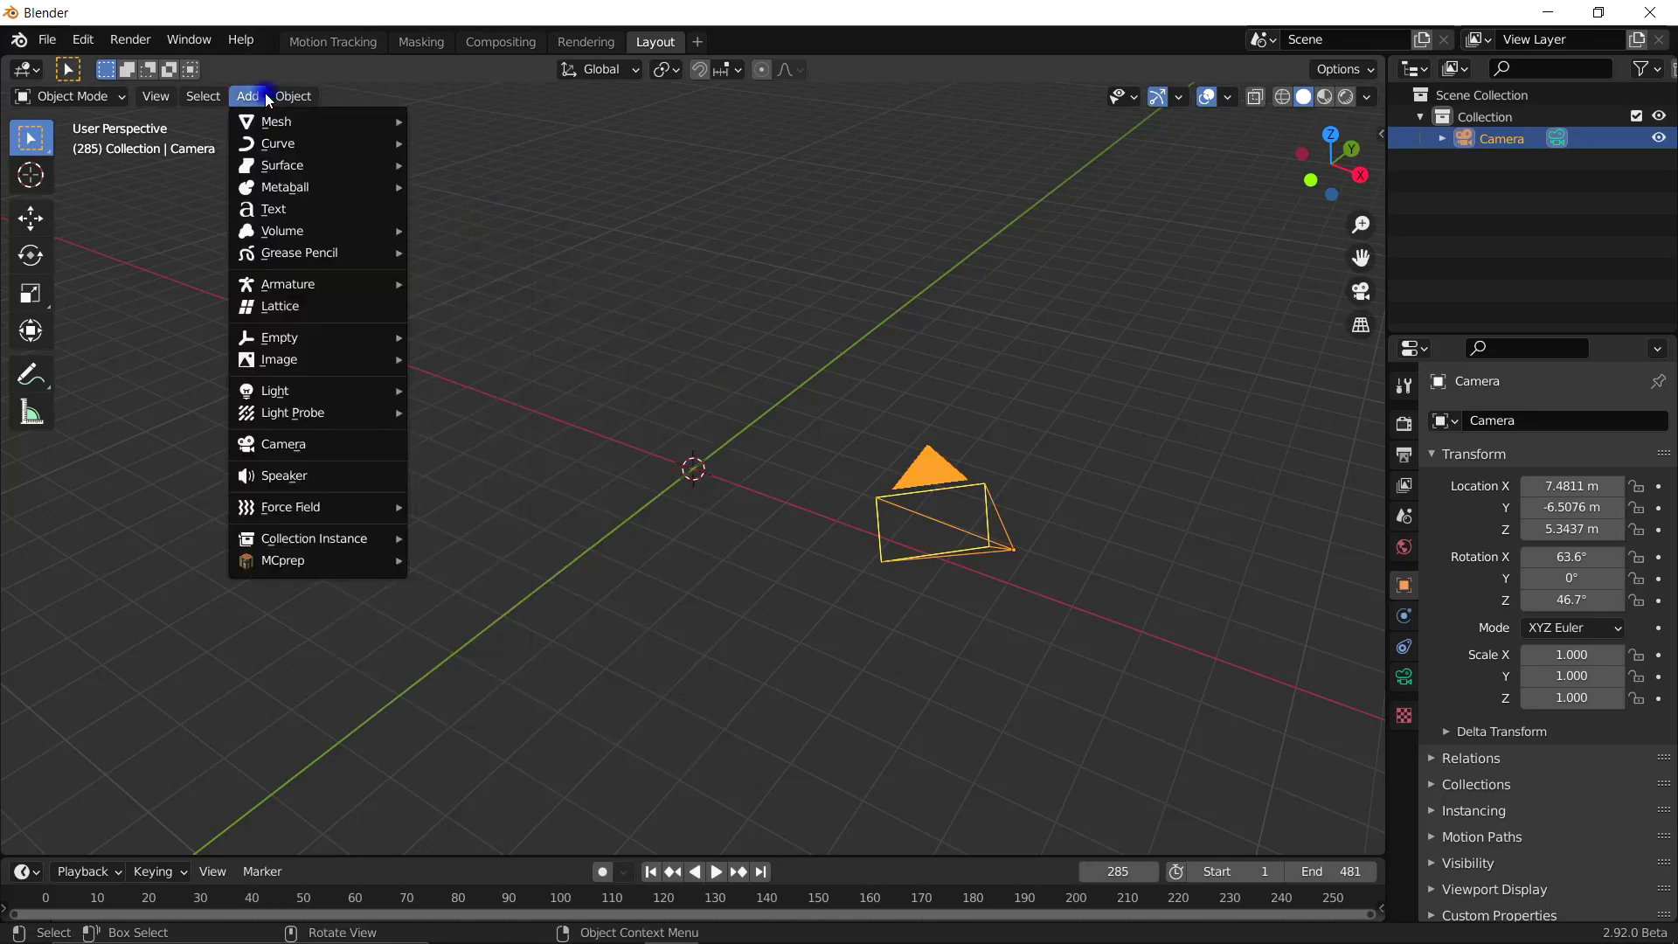
mouse_move(258, 115)
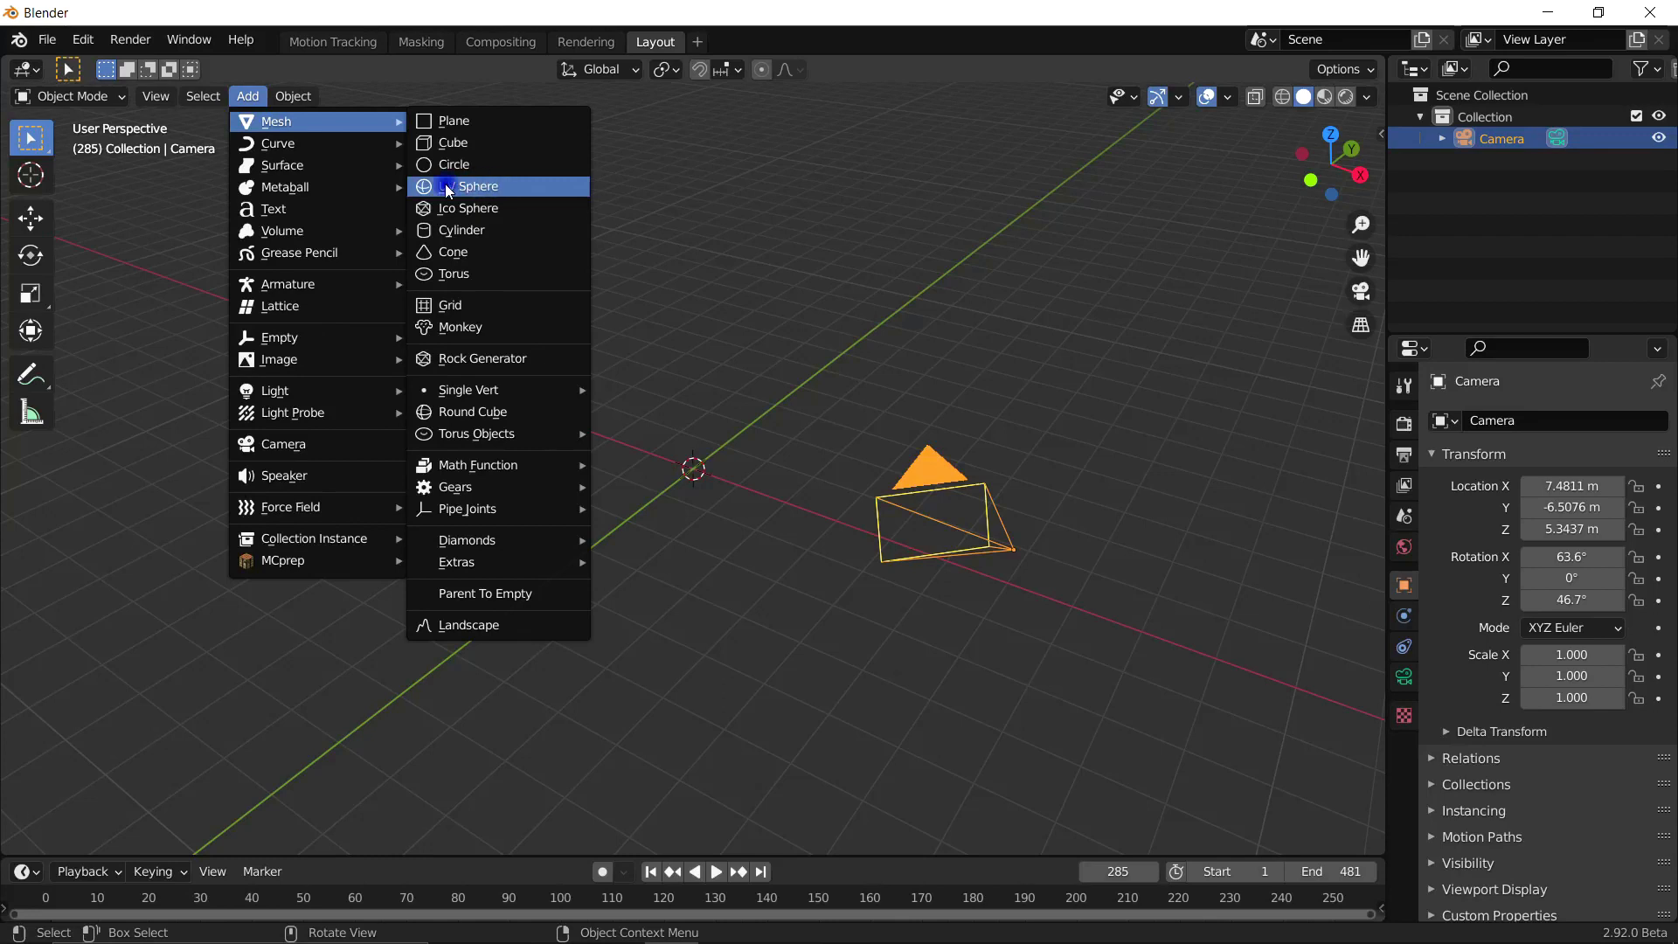
click(474, 187)
right_click(691, 447)
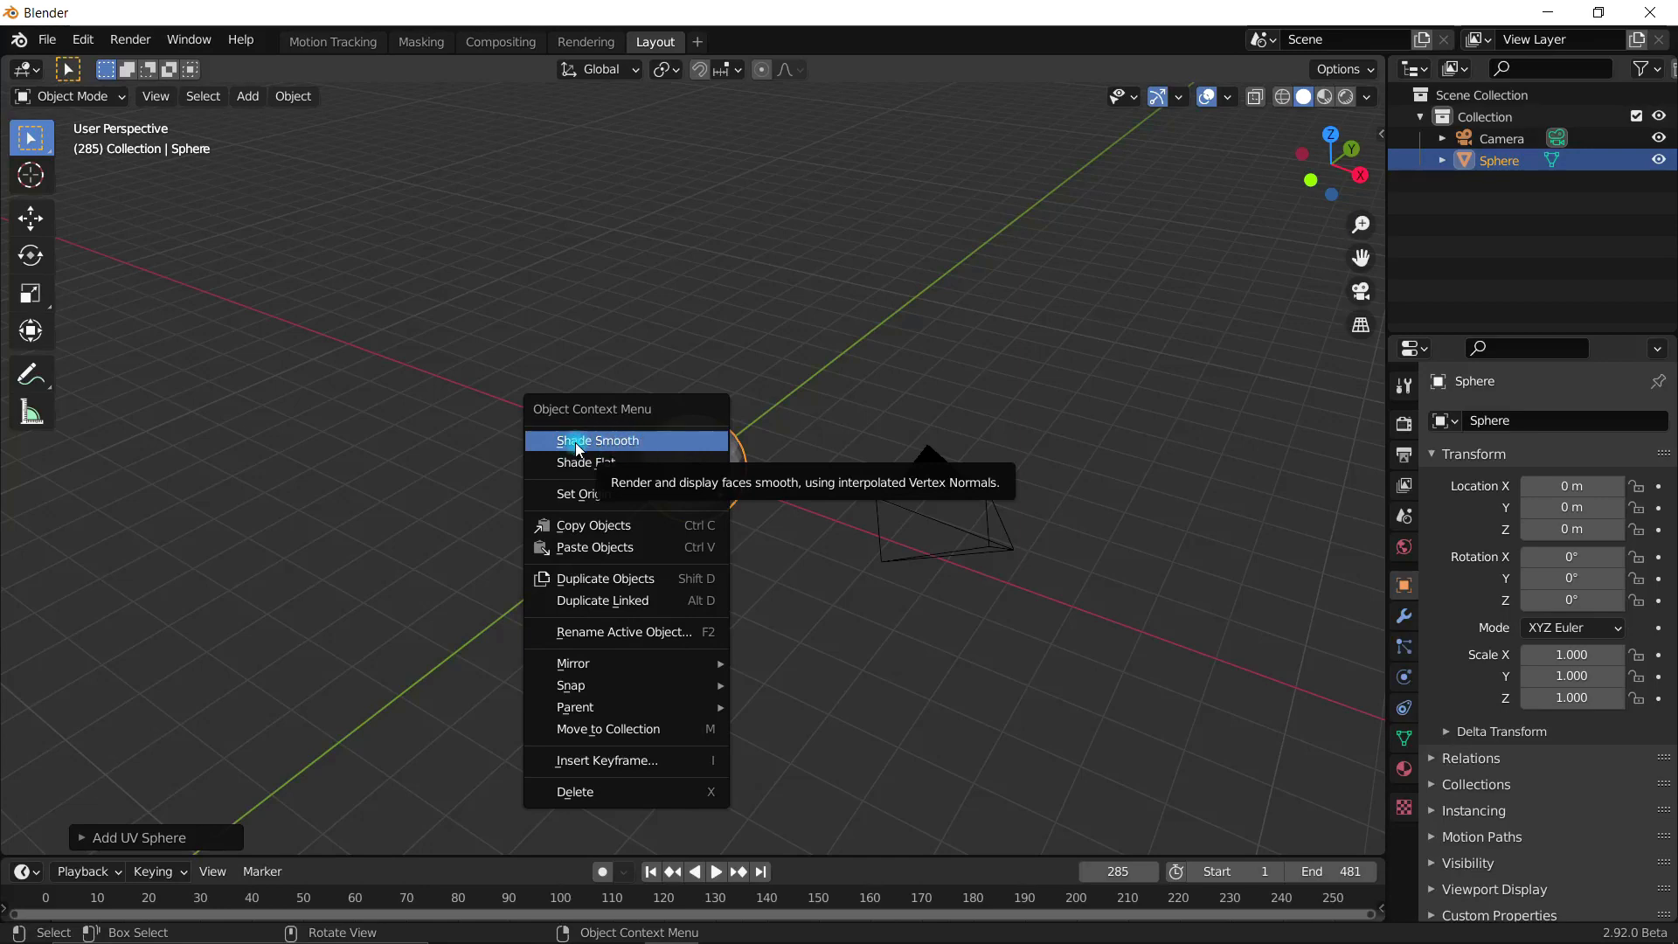
click(610, 441)
Step: Stretch the sphere along the X axis to a scale of about 2.44
middle_drag(783, 501, 667, 473)
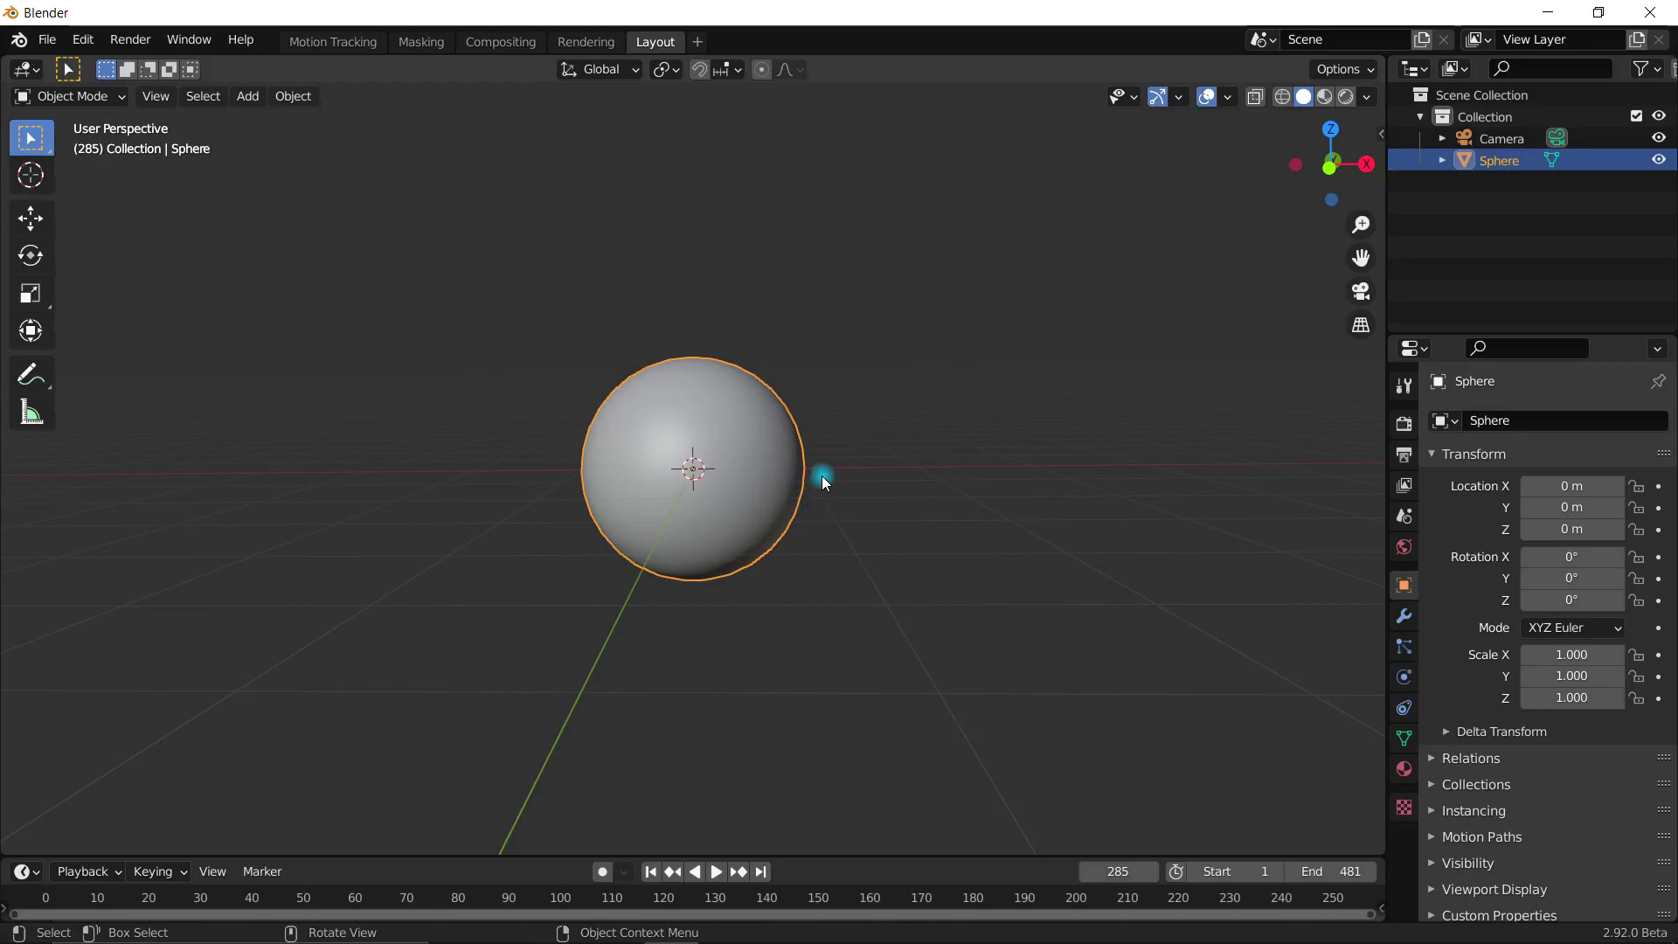
scroll(822, 475, down, 4)
middle_drag(883, 461, 869, 578)
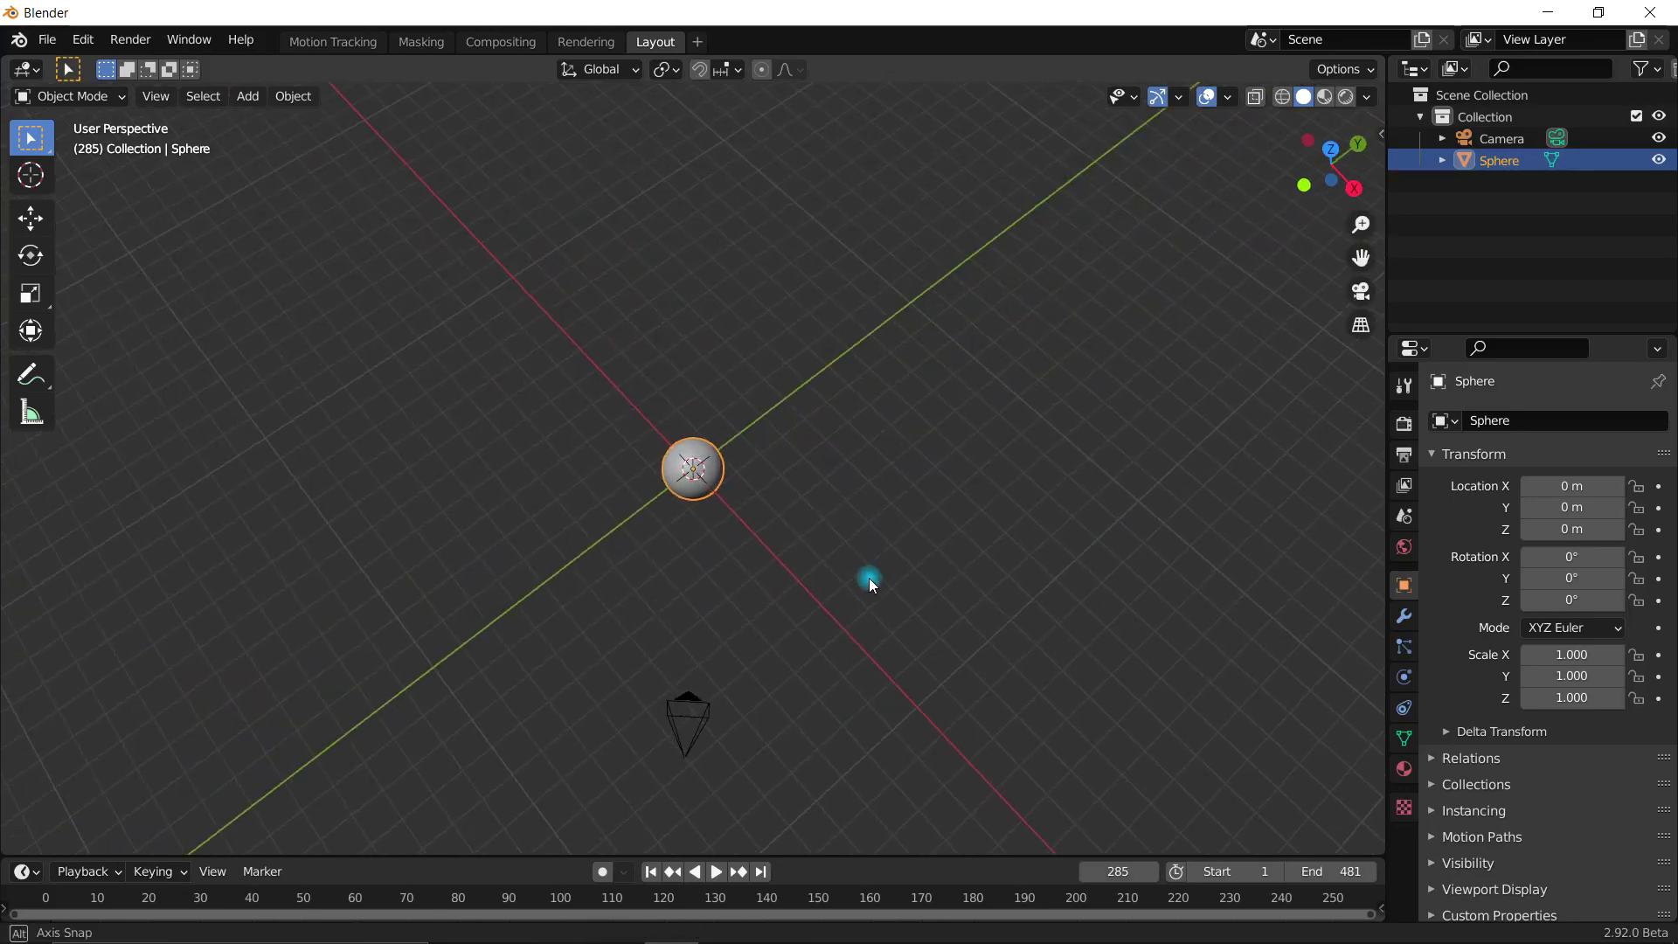
key(s)
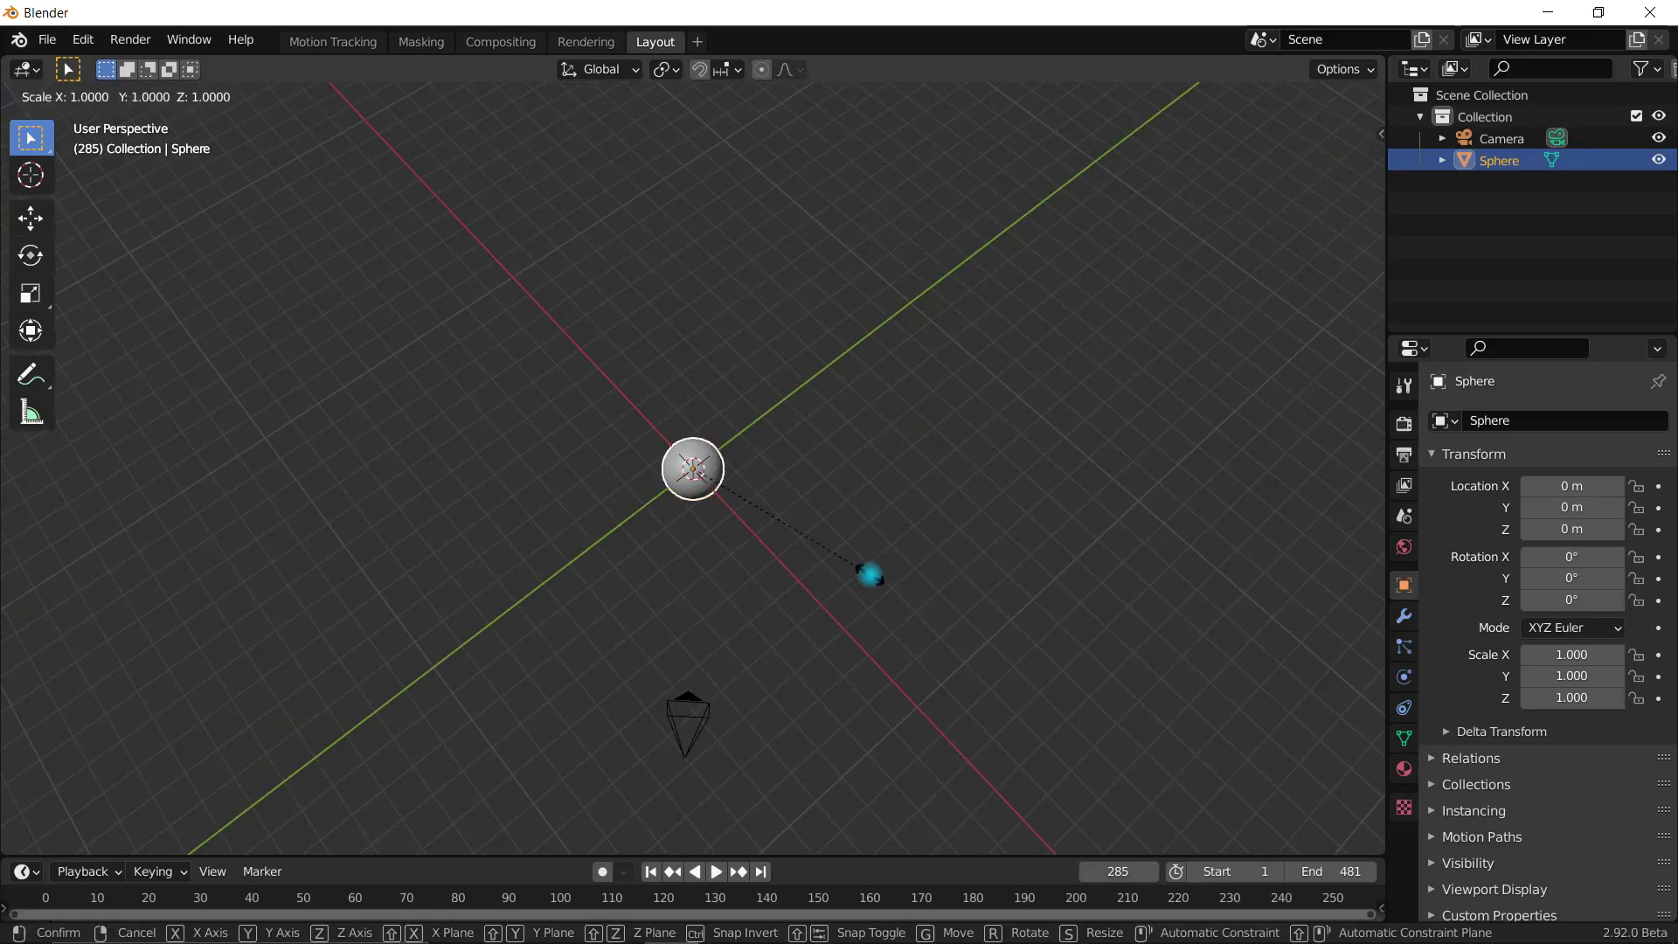
key(x)
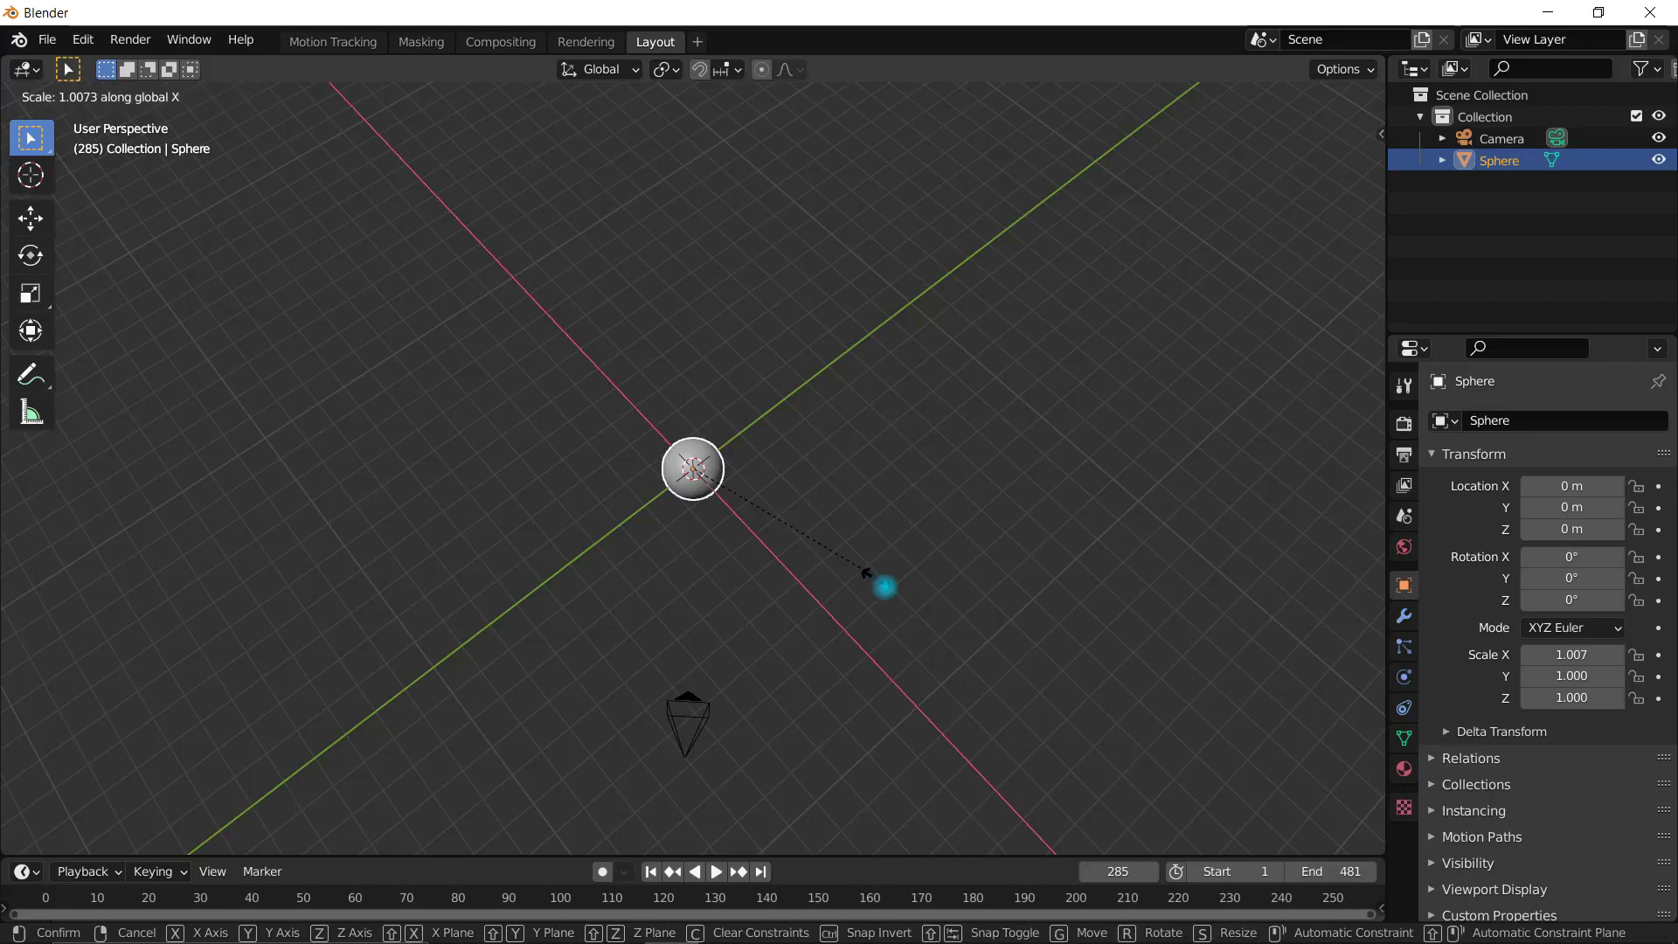
click(1146, 654)
Step: Enter Edit Mode on the stretched sphere and subdivide its whole mesh once
middle_drag(970, 579, 990, 400)
middle_drag(846, 645, 785, 479)
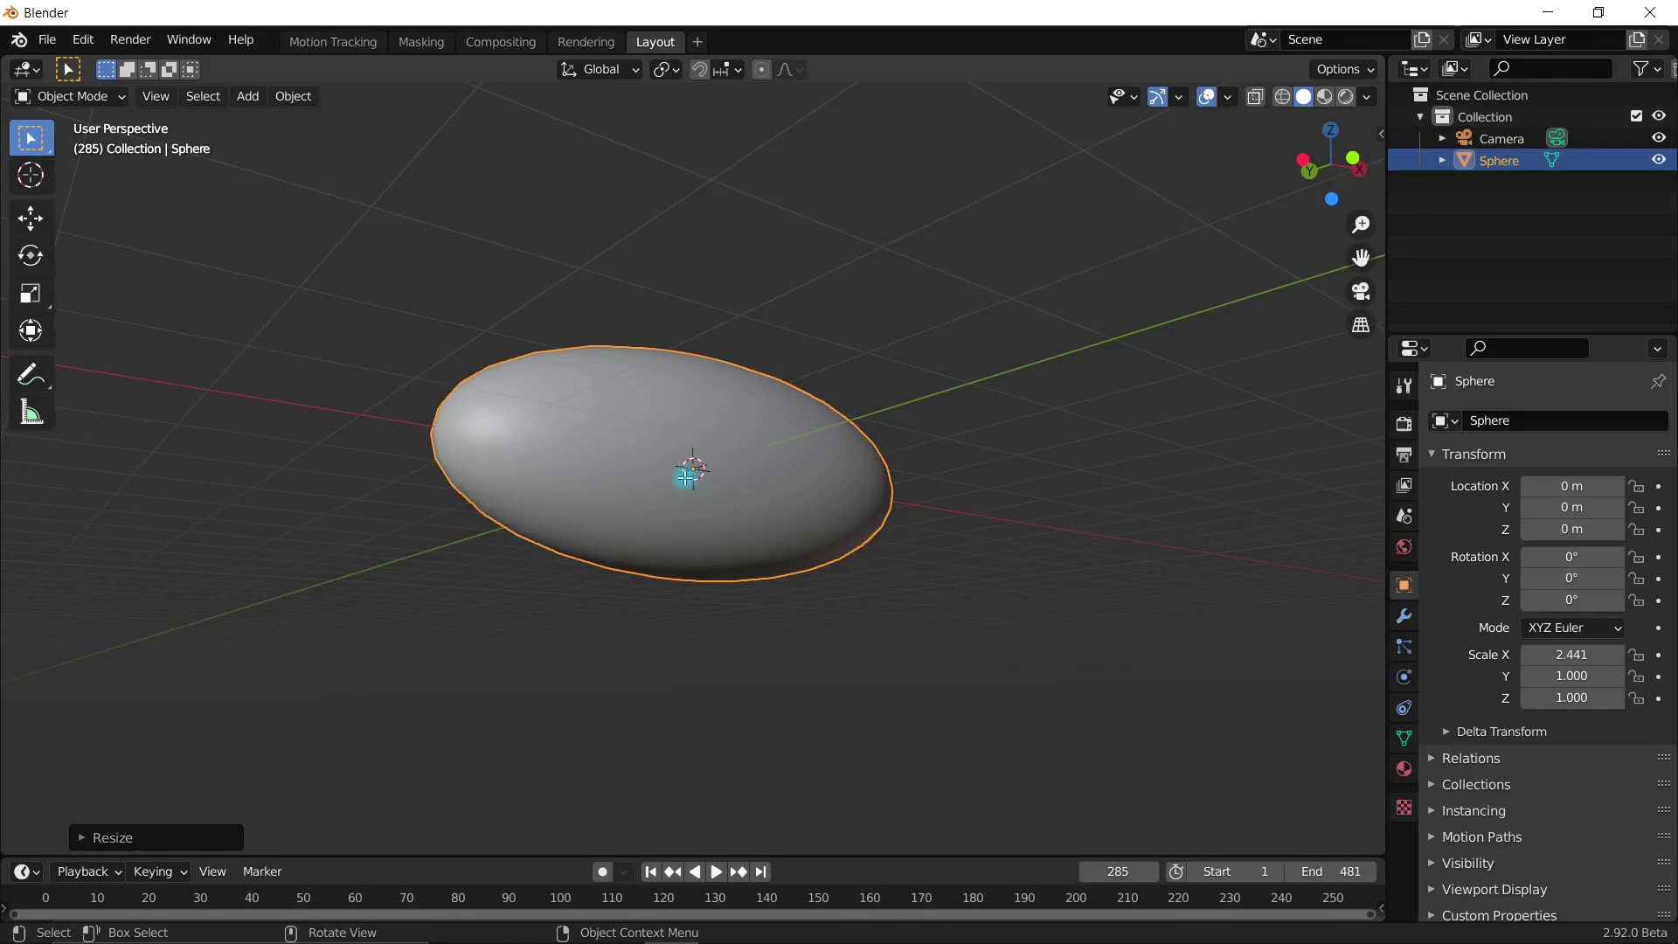
key(Tab)
middle_drag(495, 303, 703, 475)
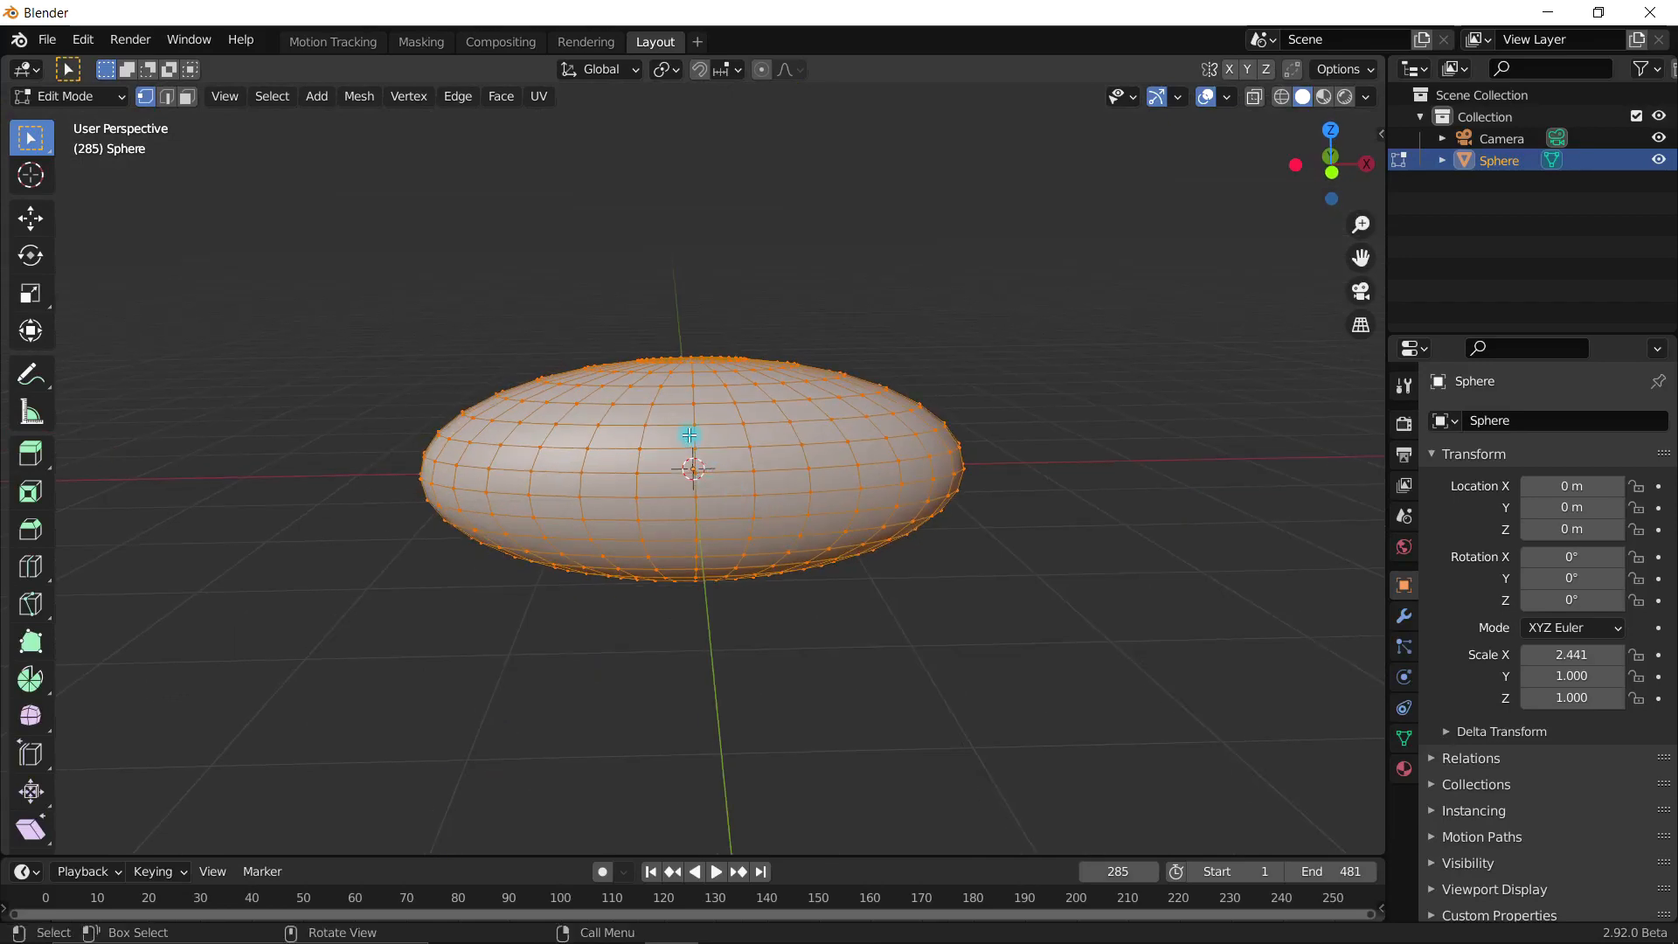
right_click(689, 435)
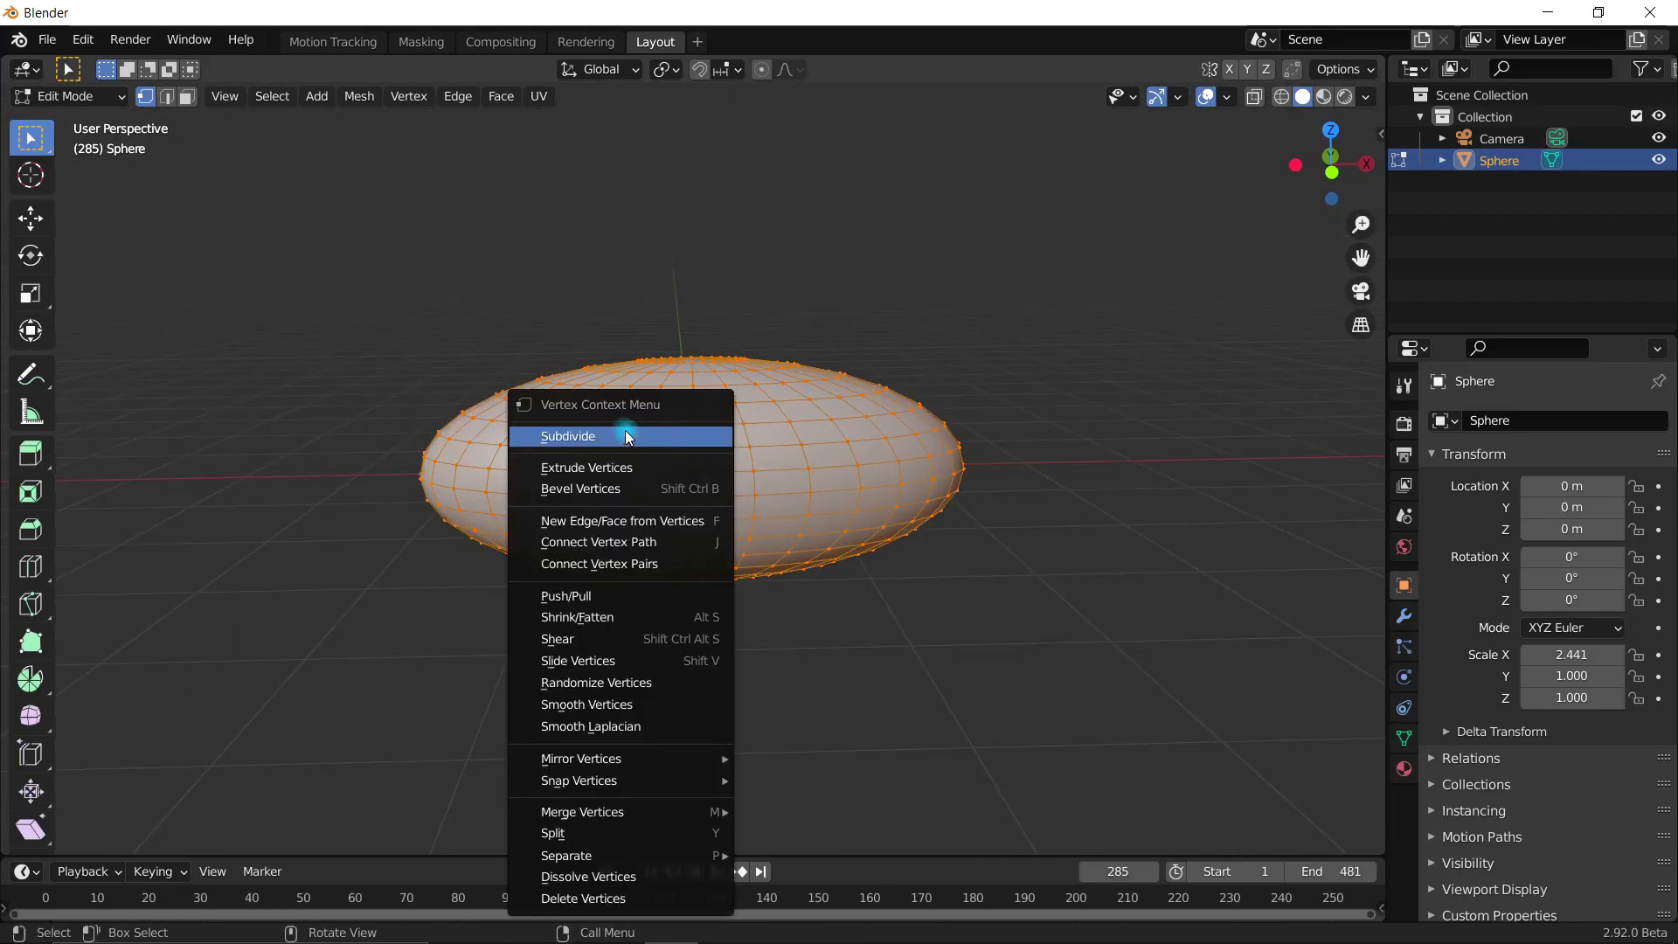
click(568, 437)
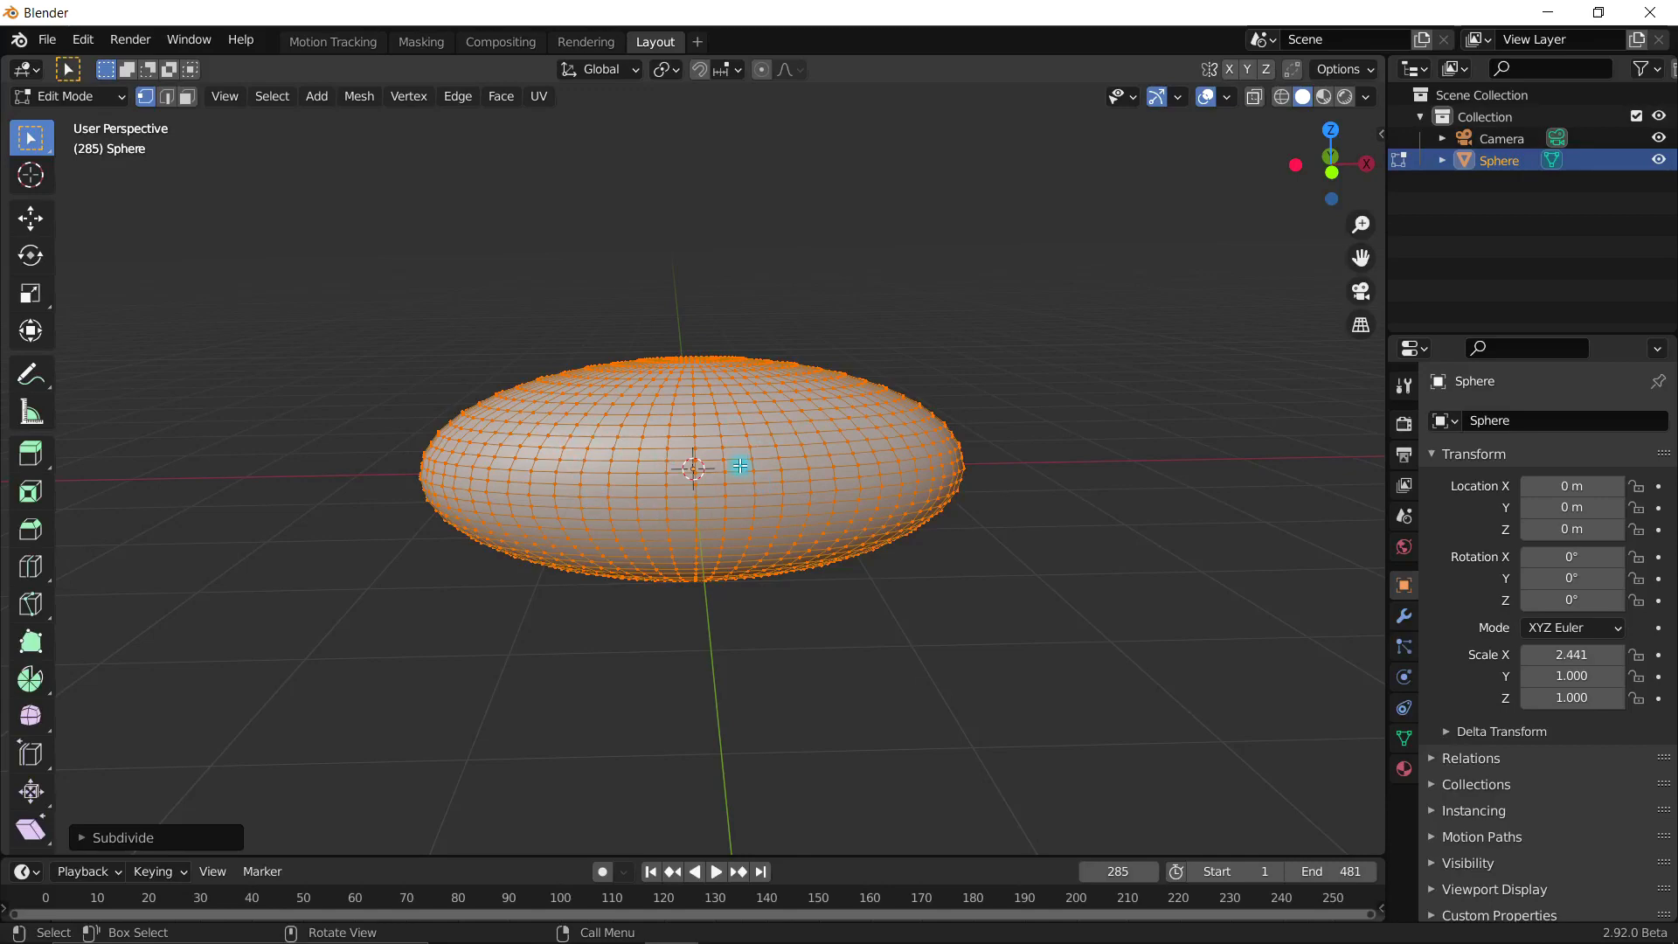
Step: Deselect the mesh and run Select Random to pick a random set of the ellipsoid's vertices
middle_drag(879, 451, 962, 296)
click(1072, 278)
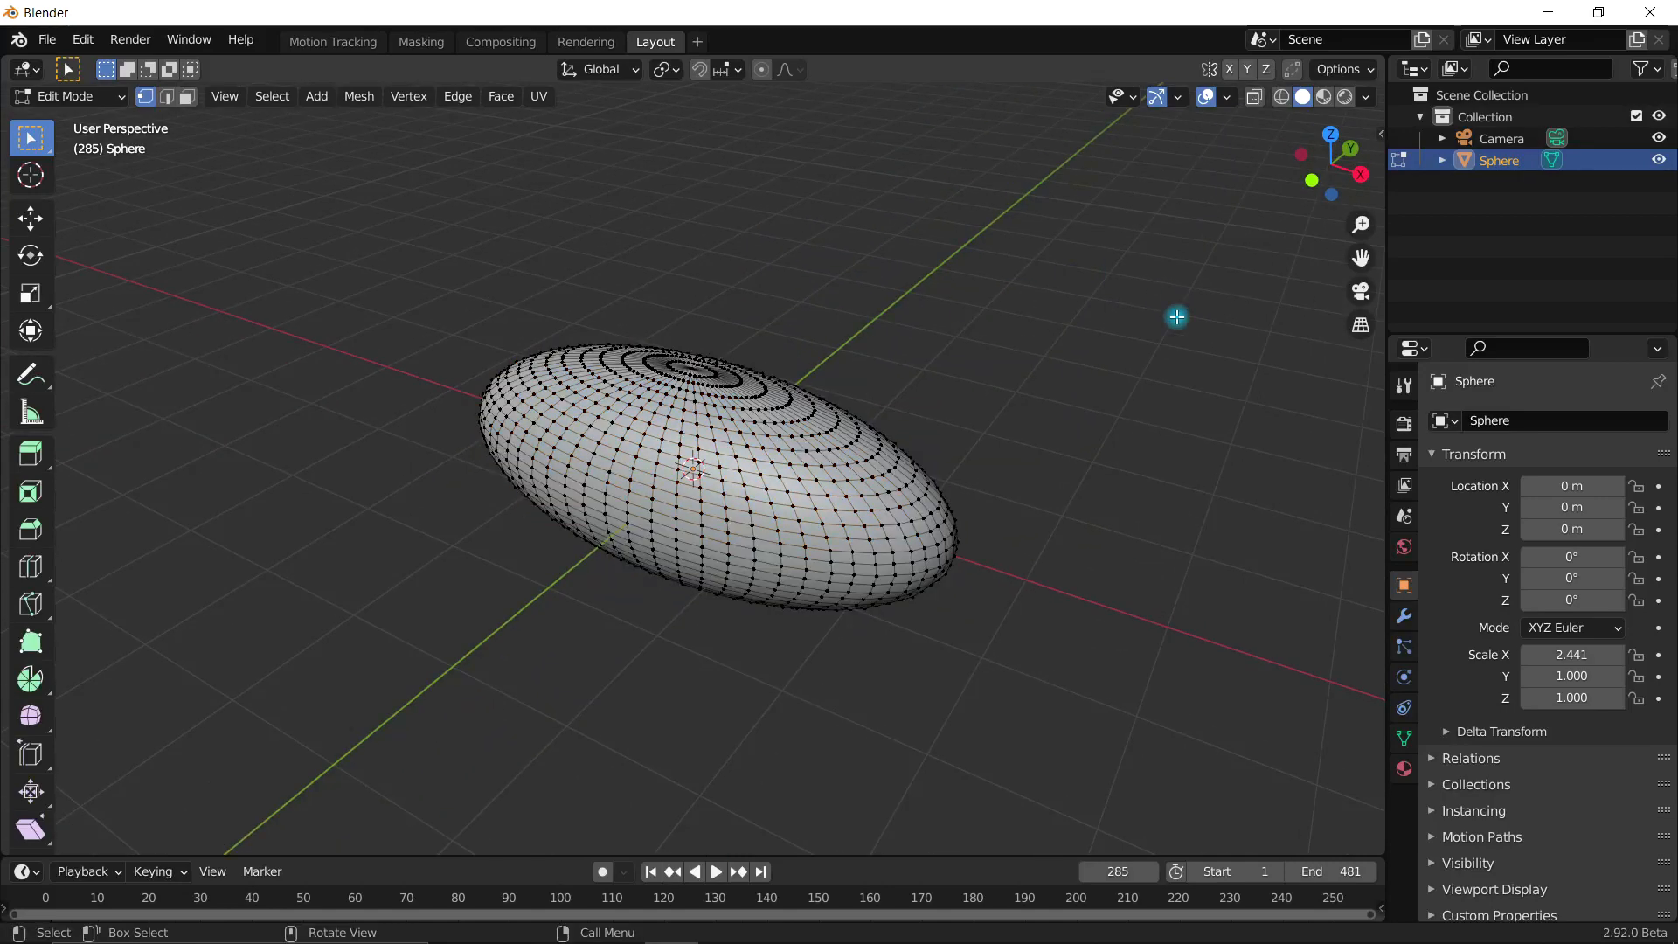
middle_drag(995, 389, 918, 501)
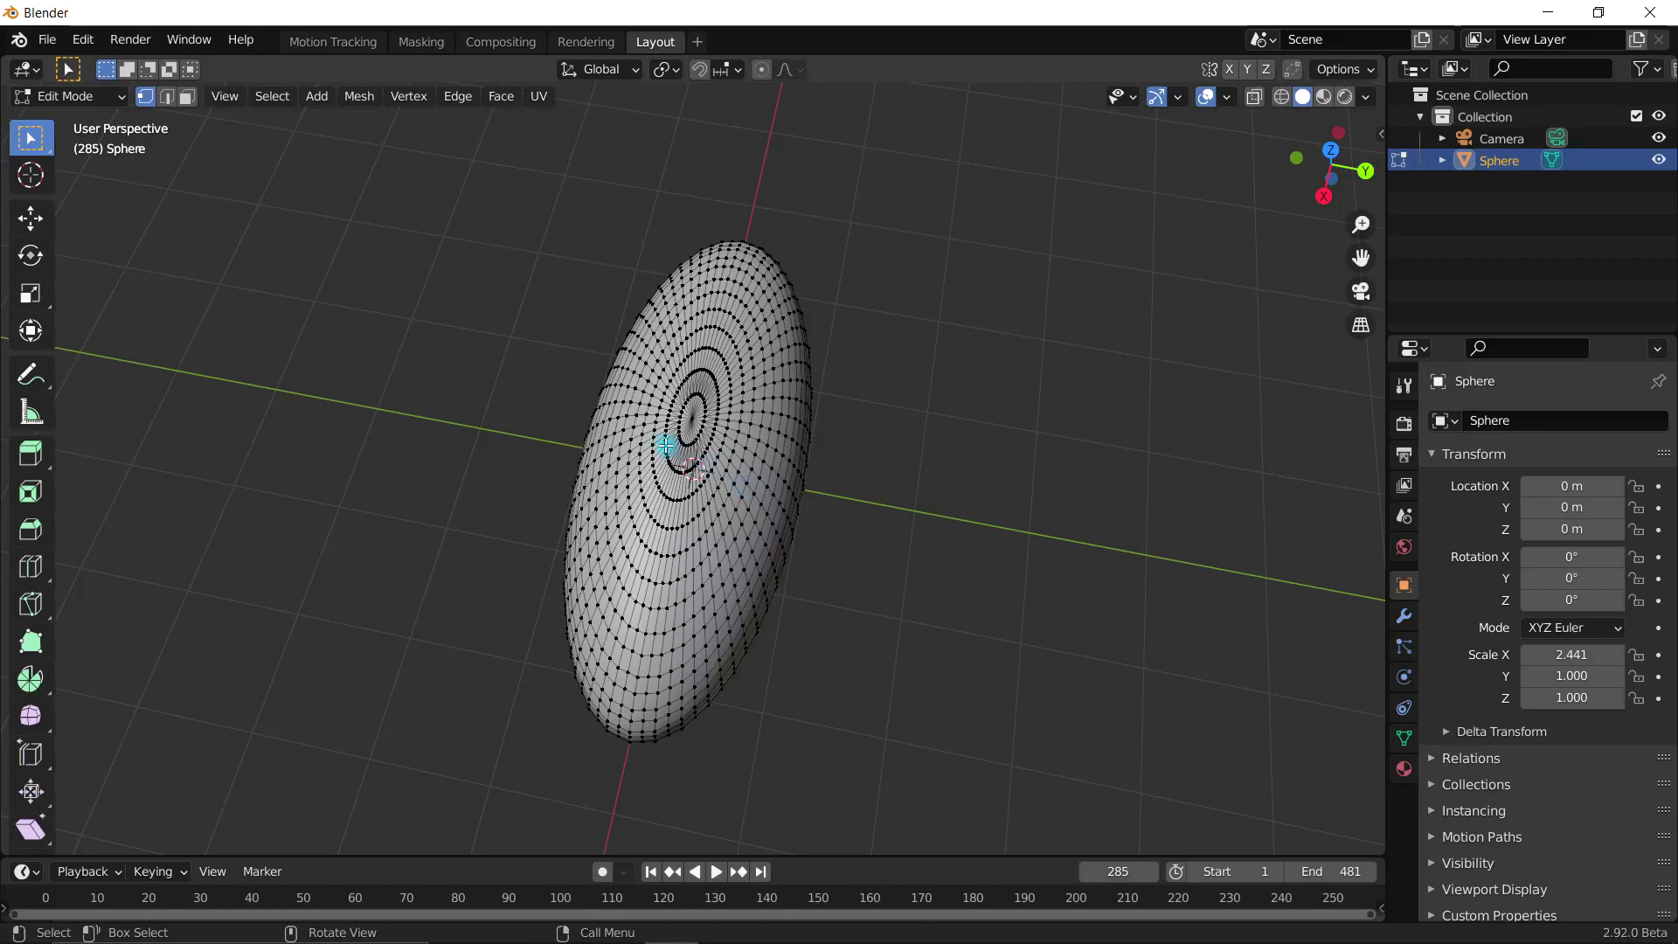
key(F3)
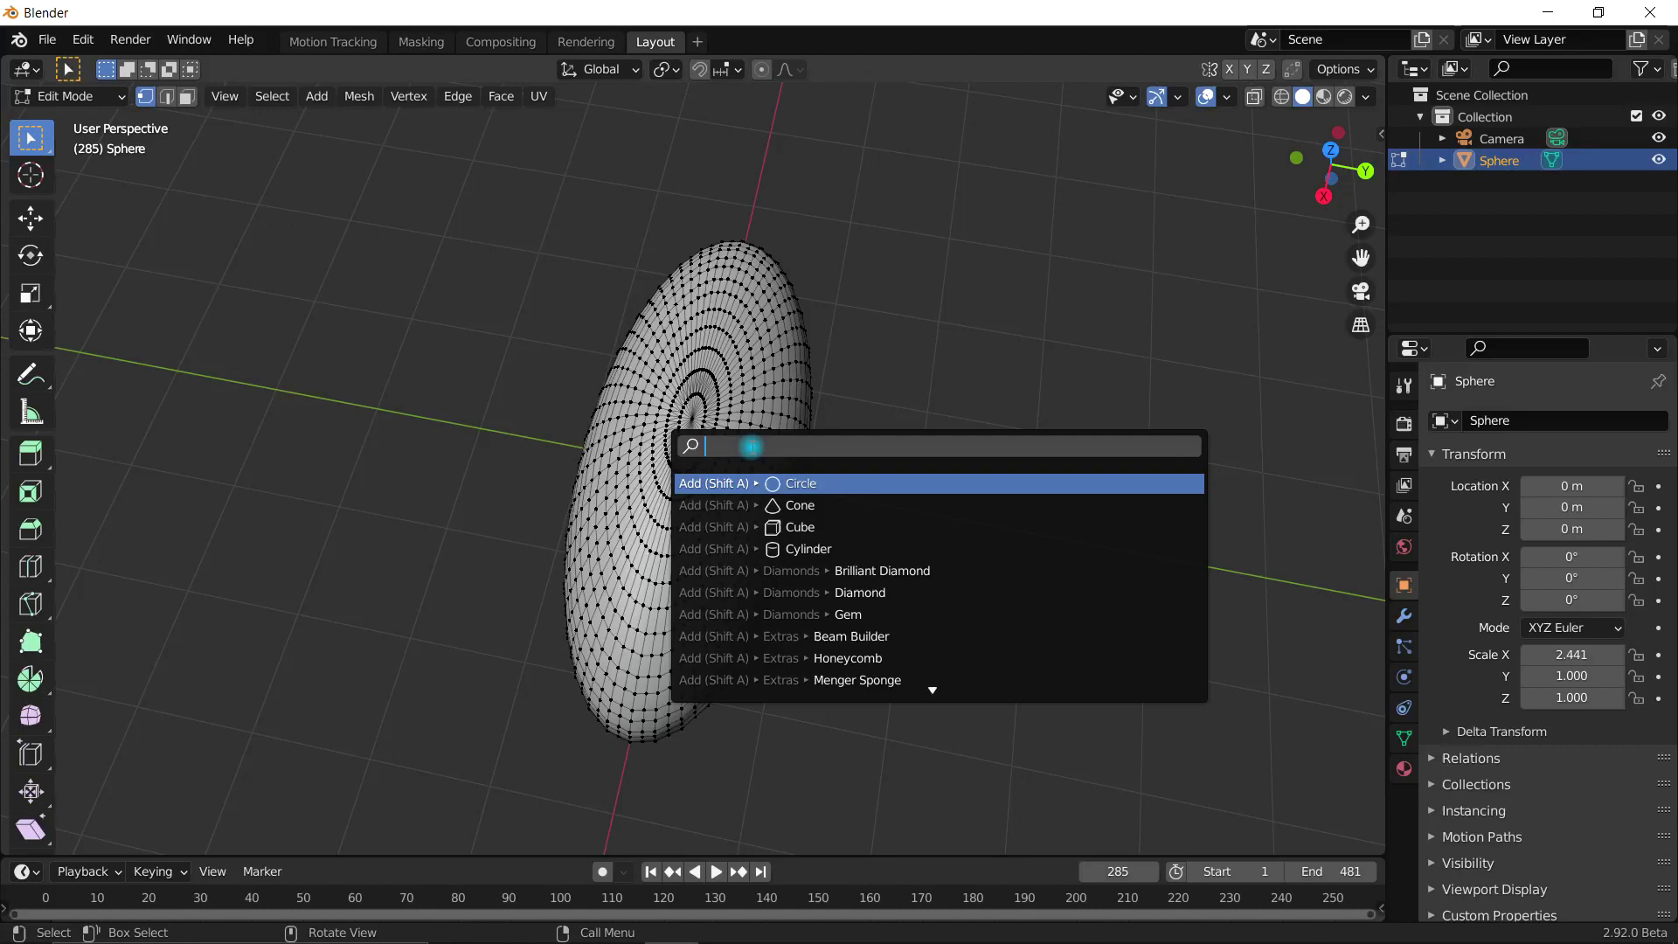
text(rand)
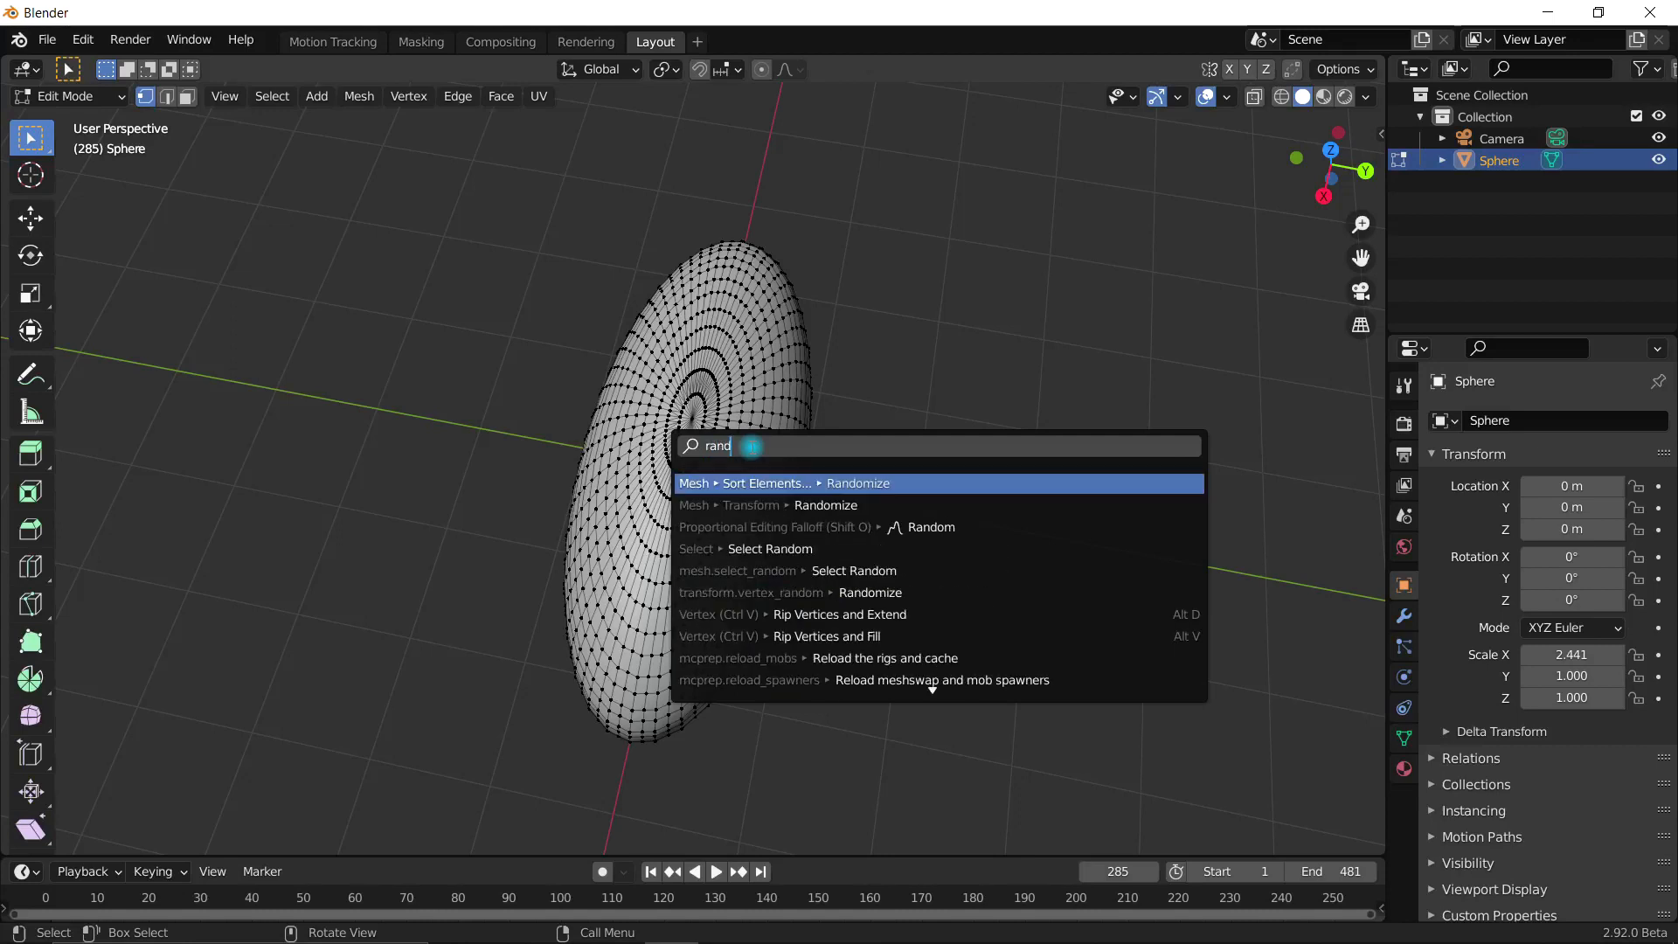
text(om)
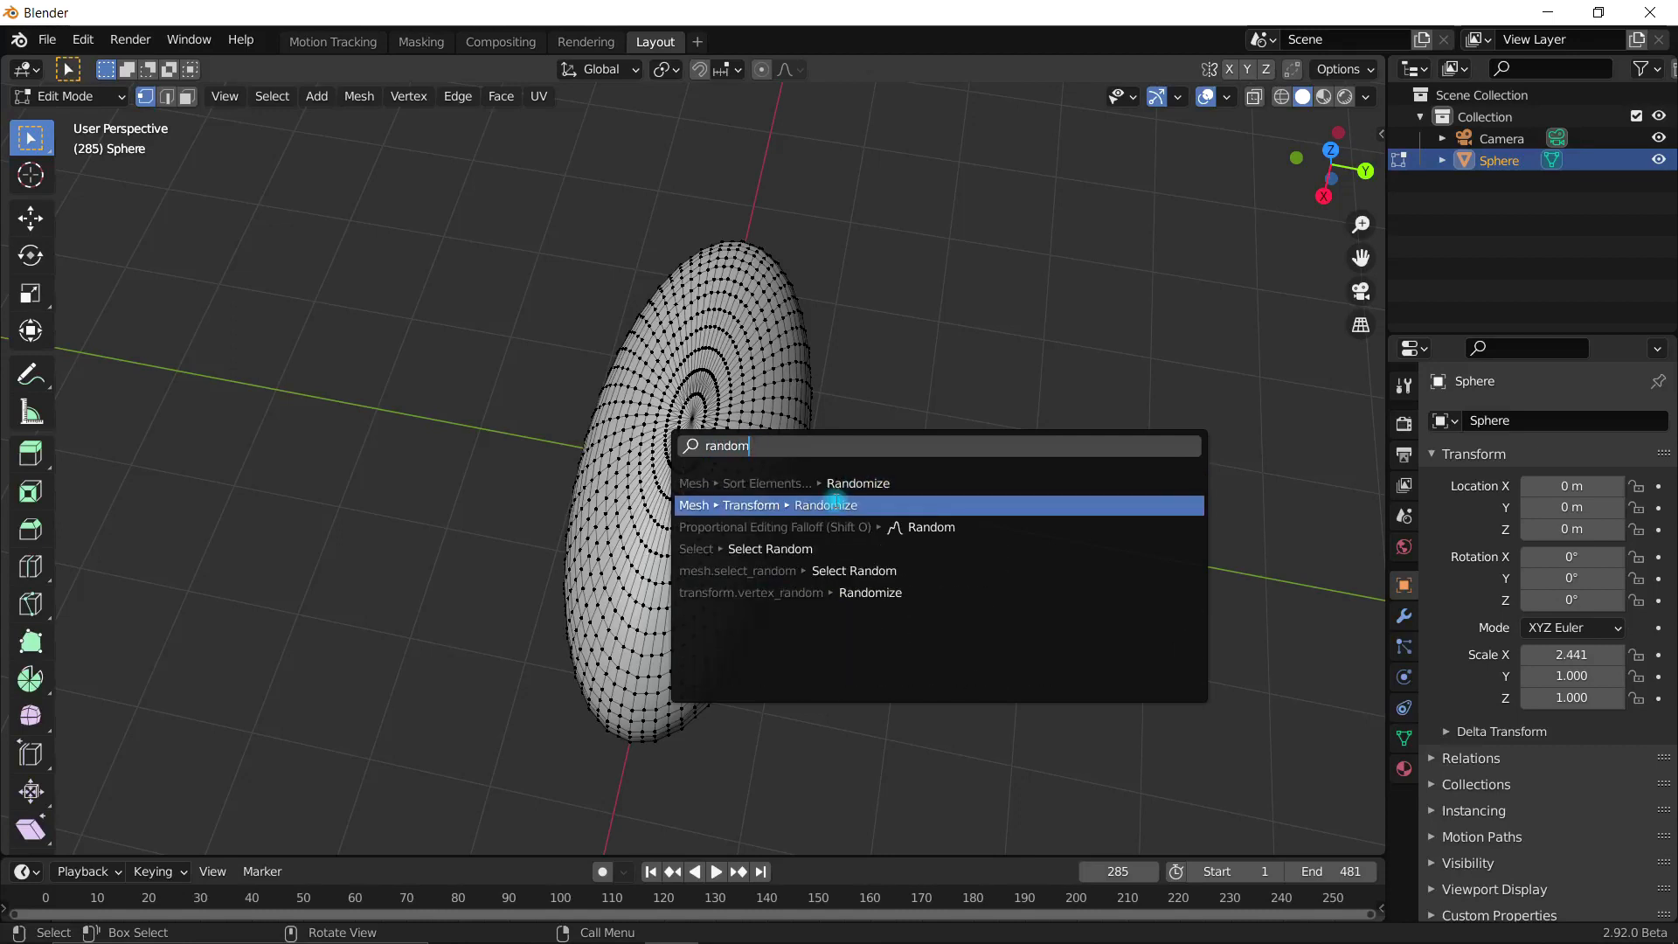
click(767, 548)
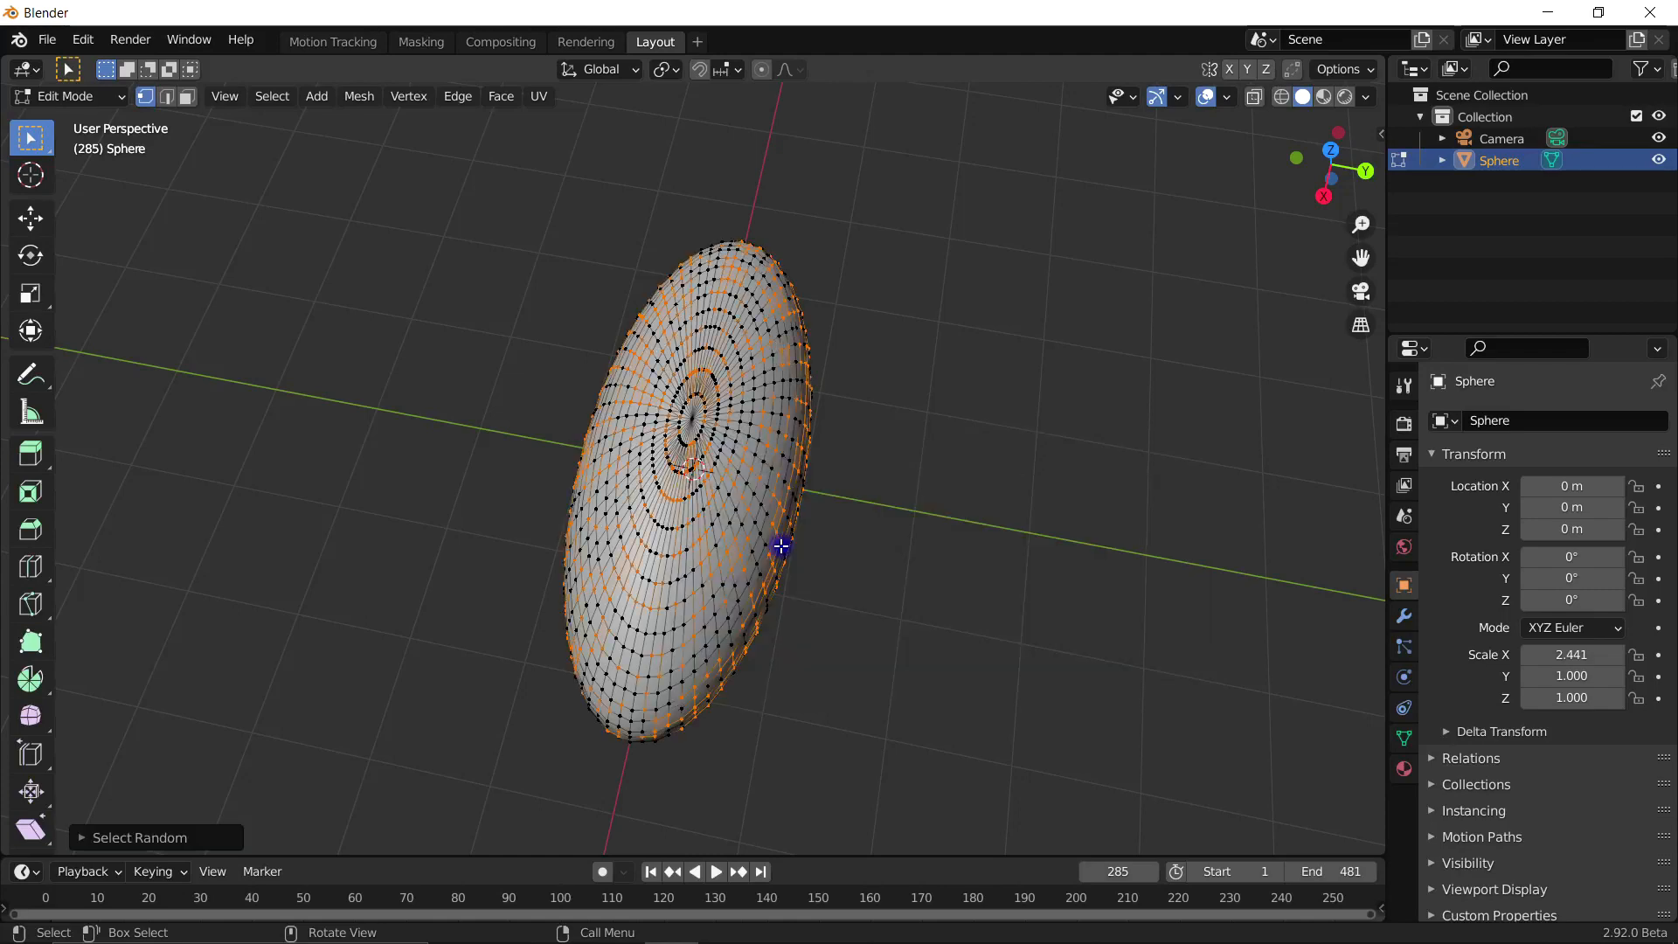
Step: Set the random vertex selection to 22.917 percent with a random seed of 10
middle_drag(831, 532, 790, 566)
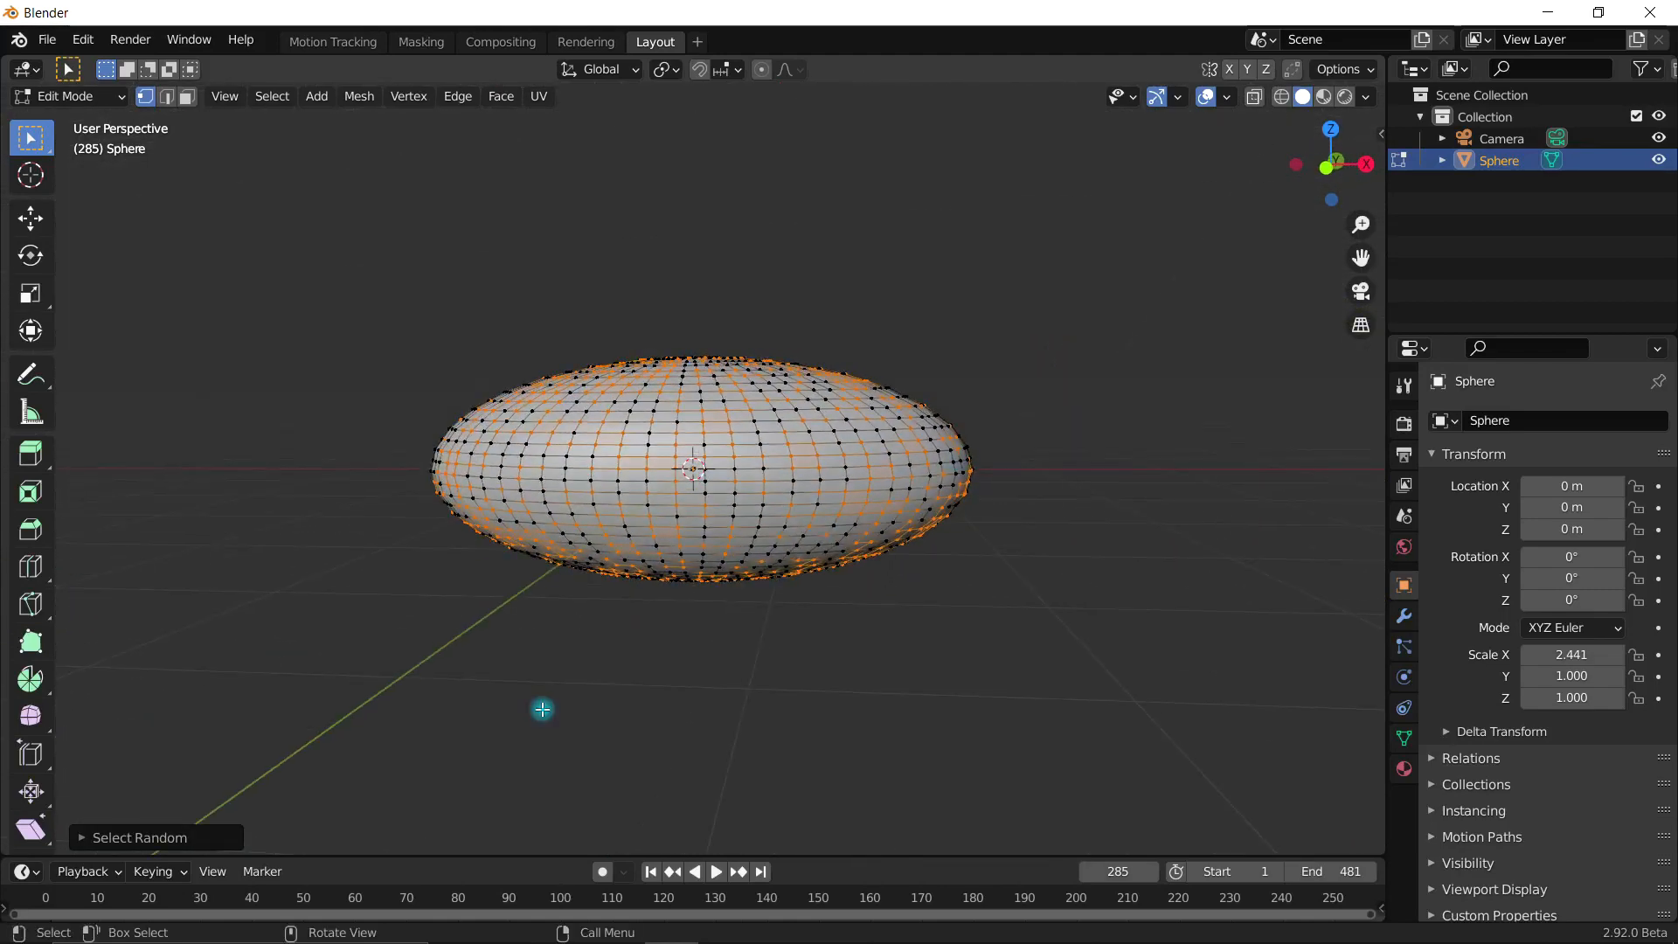
click(83, 833)
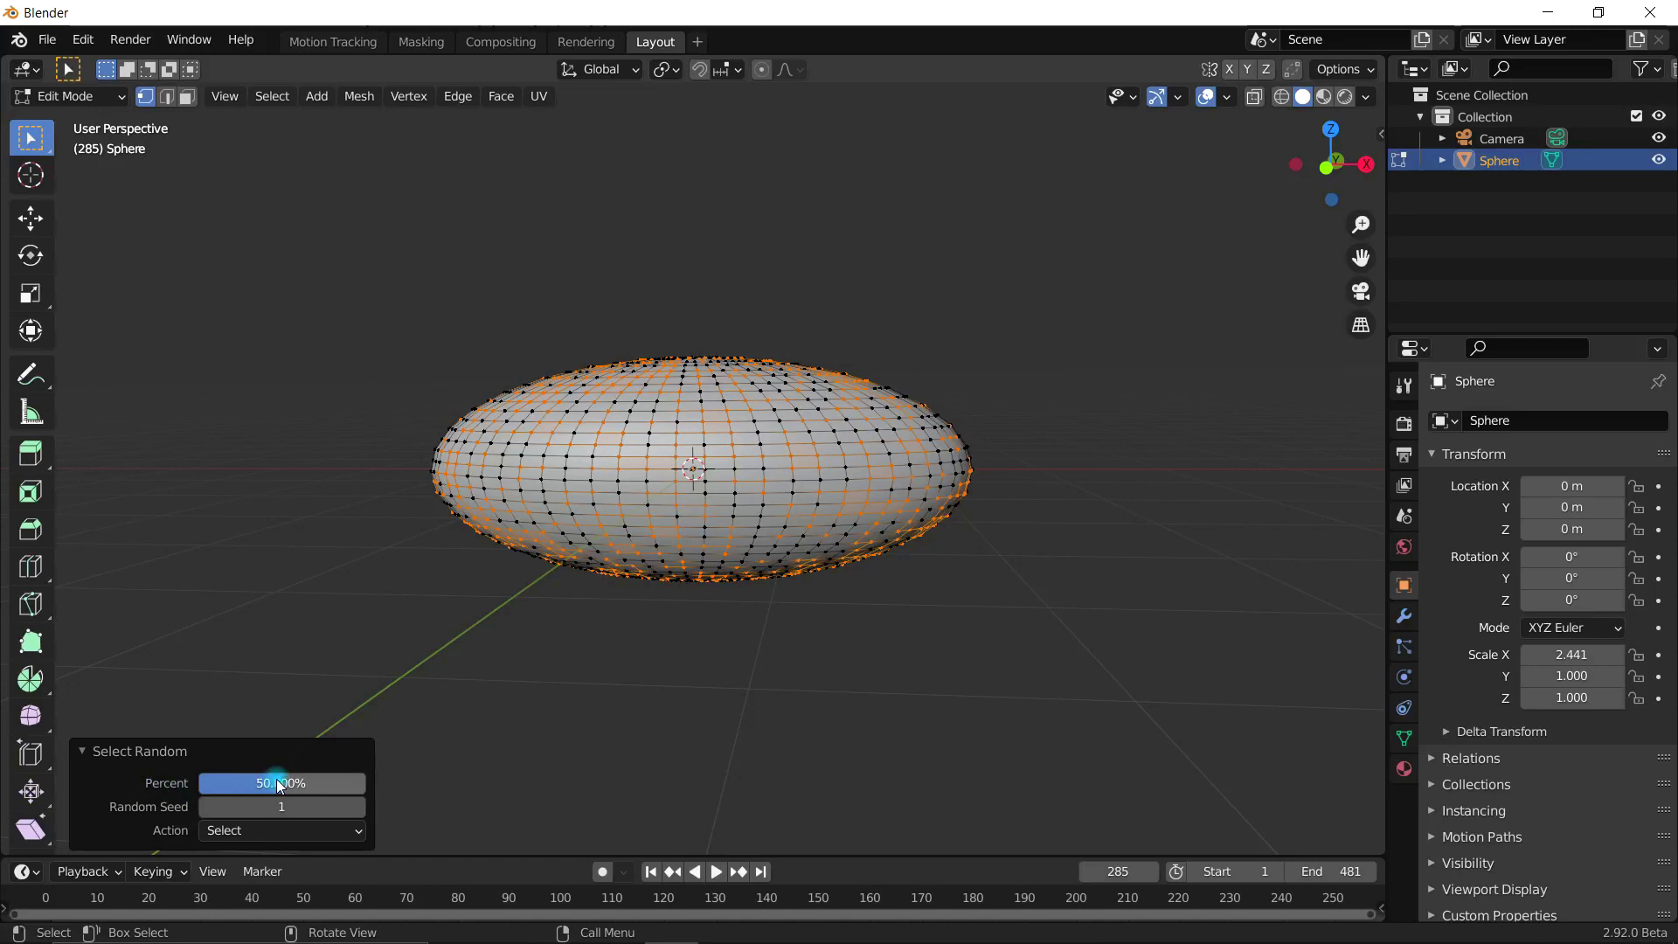
mouse_move(293, 783)
mouse_down()
mouse_move(238, 773)
mouse_move(273, 806)
mouse_up()
click(247, 830)
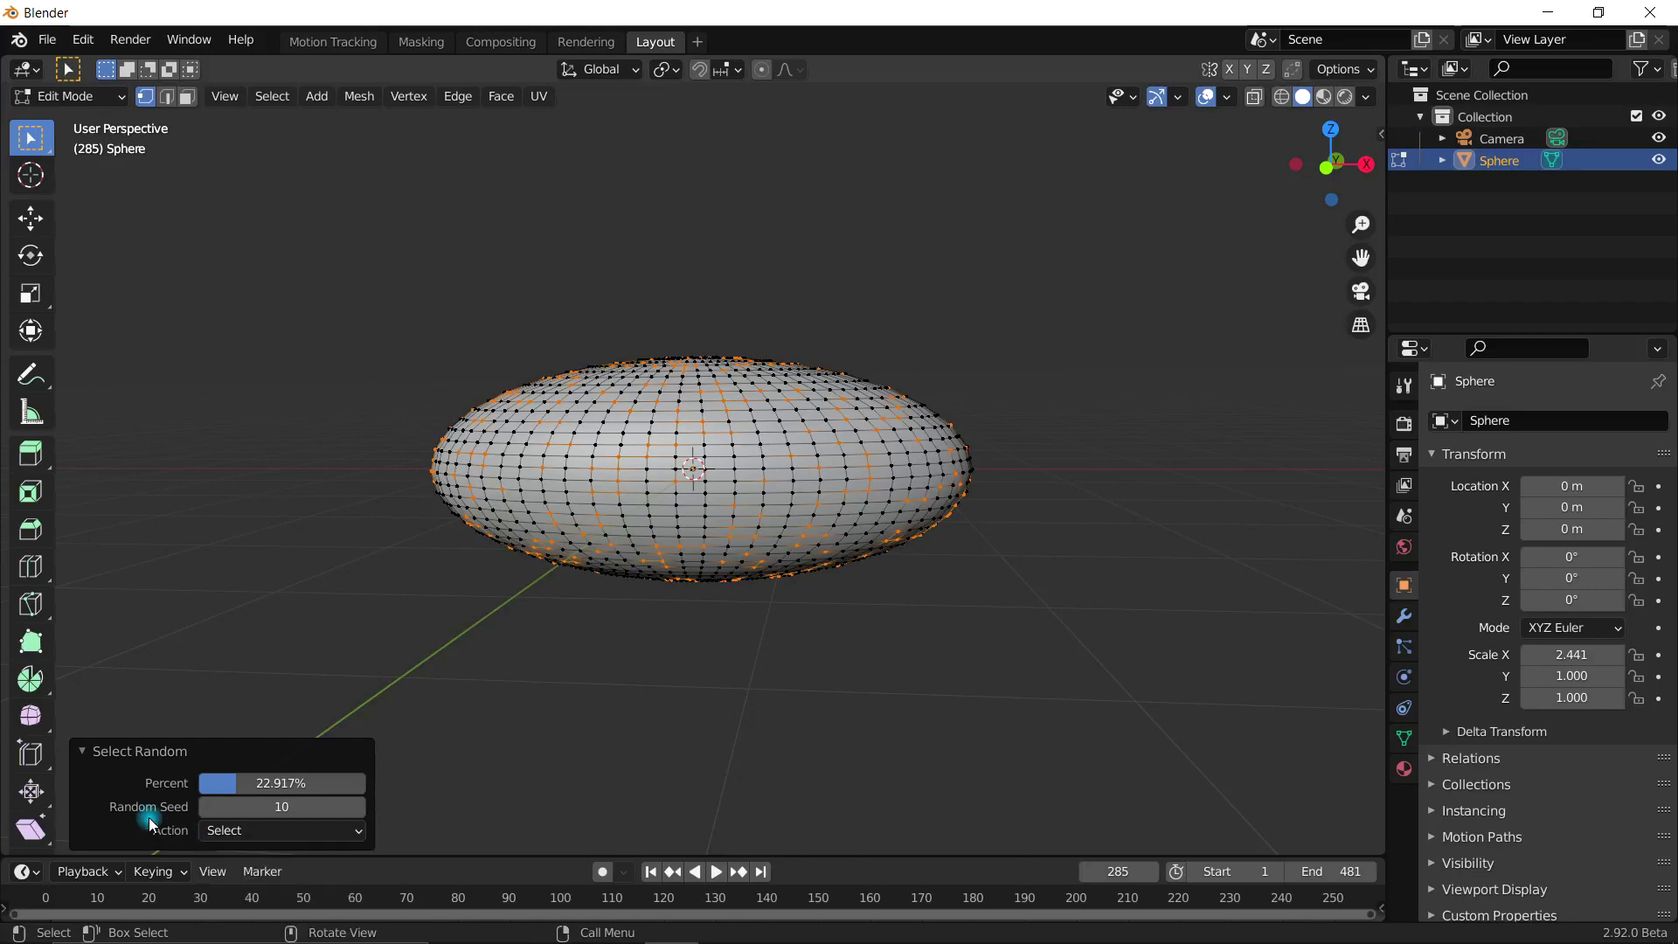
Step: Enable proportional editing with the Random falloff and set the transform pivot point to Individual Origins
middle_drag(967, 352, 862, 359)
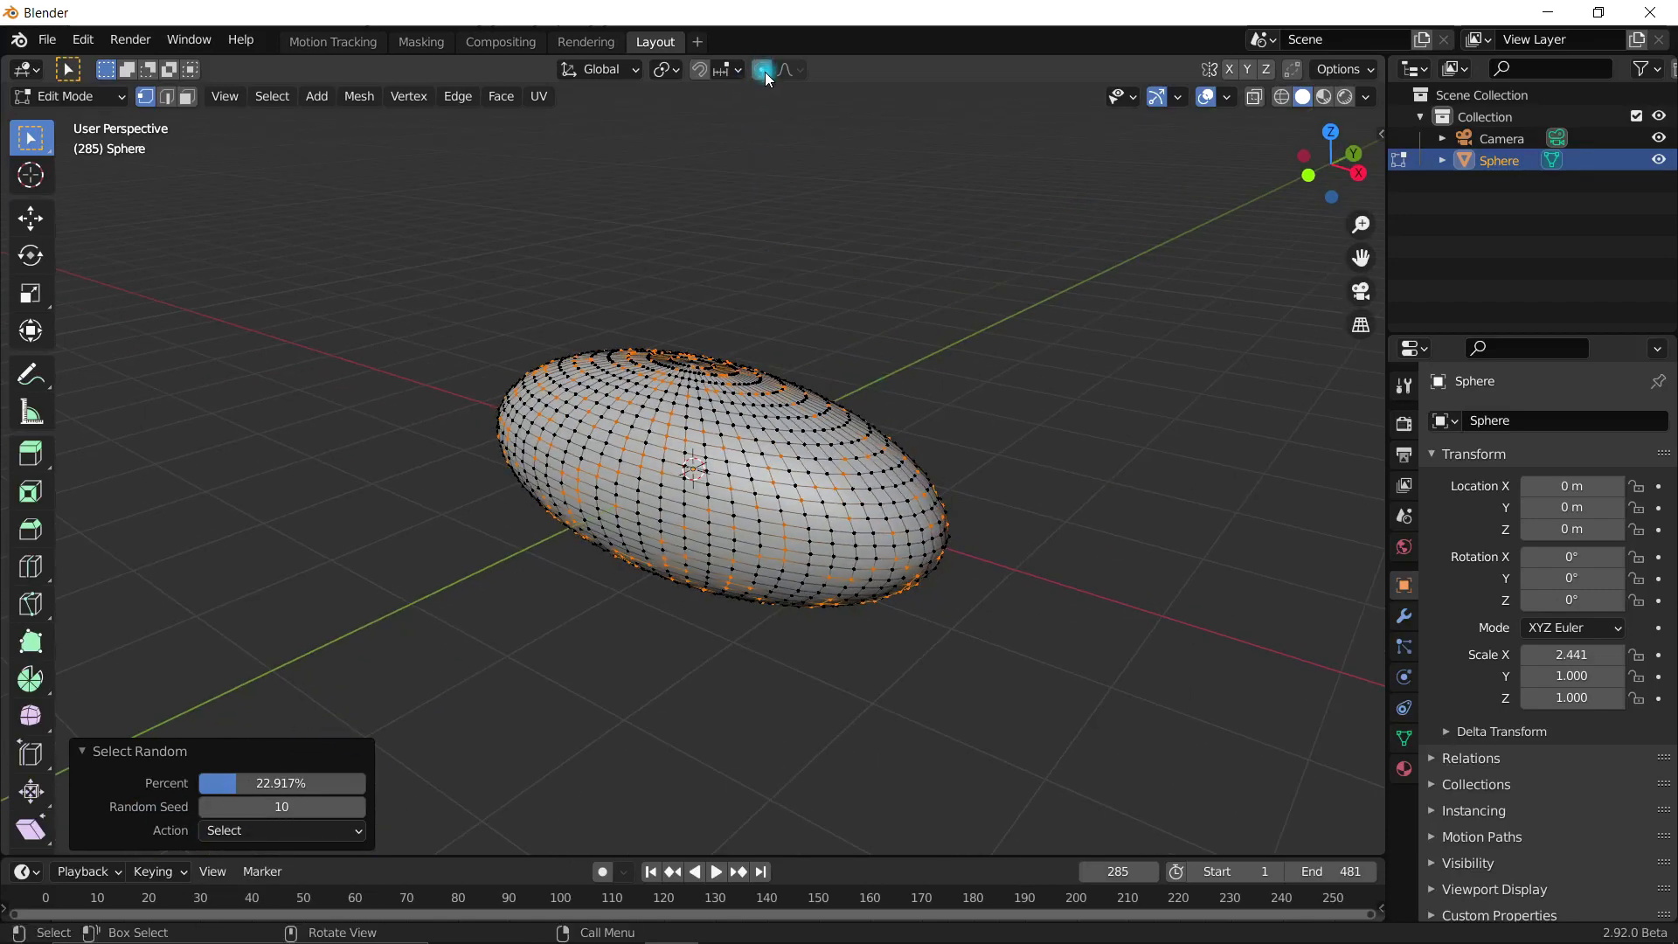
click(762, 68)
click(802, 70)
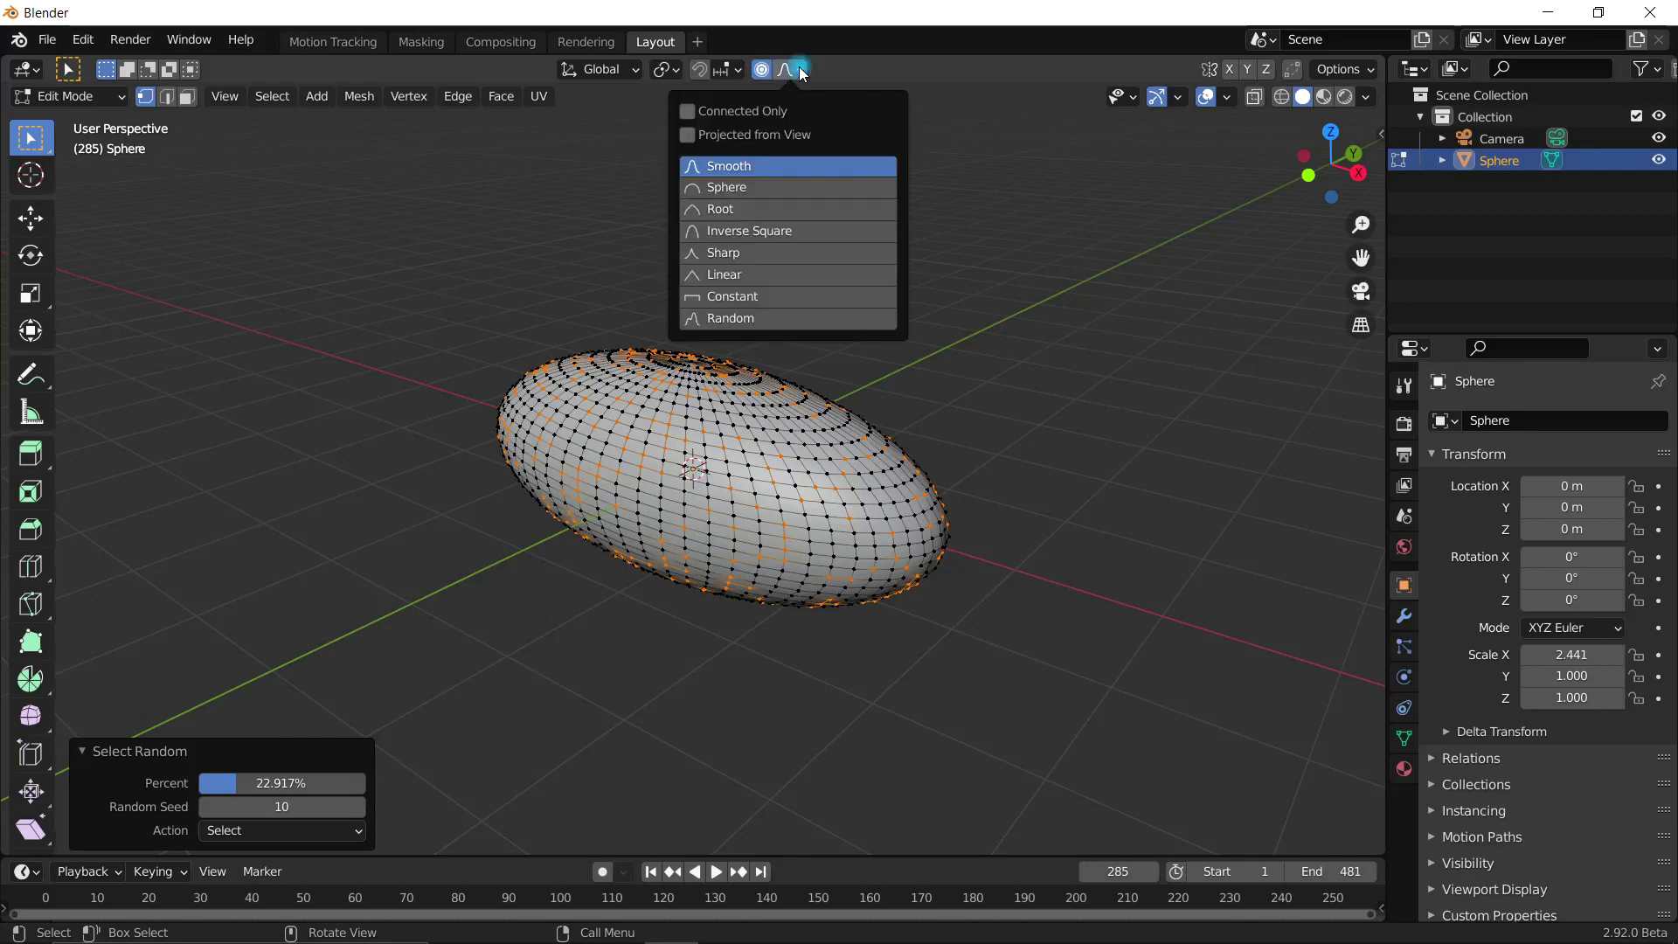
click(726, 320)
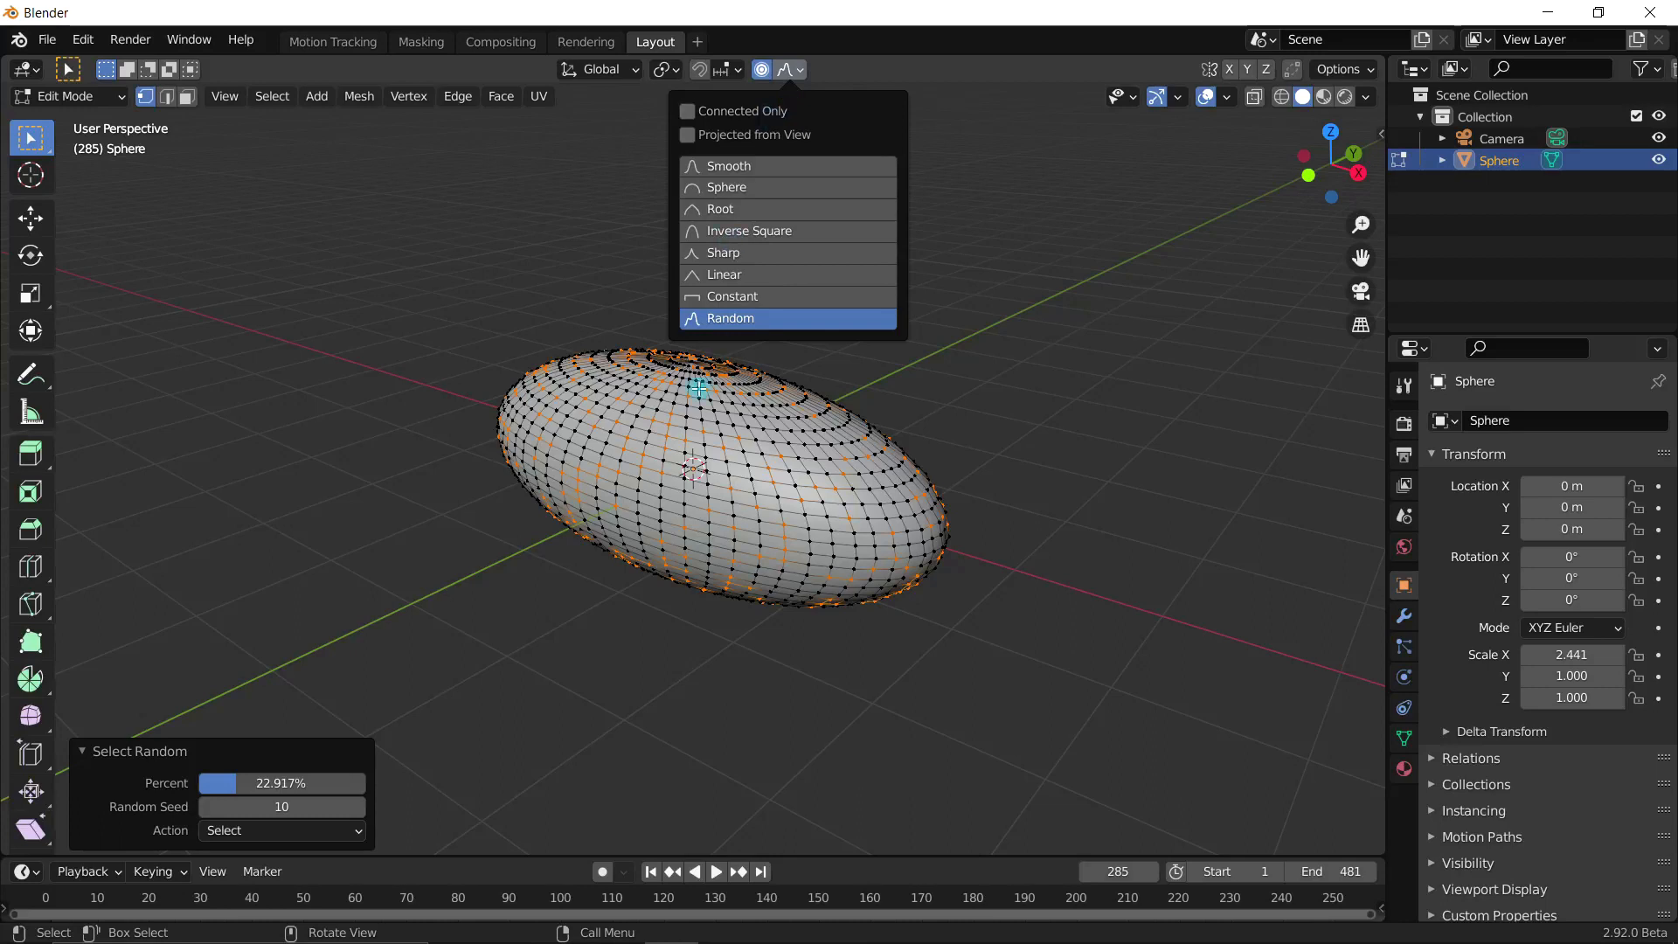
click(666, 70)
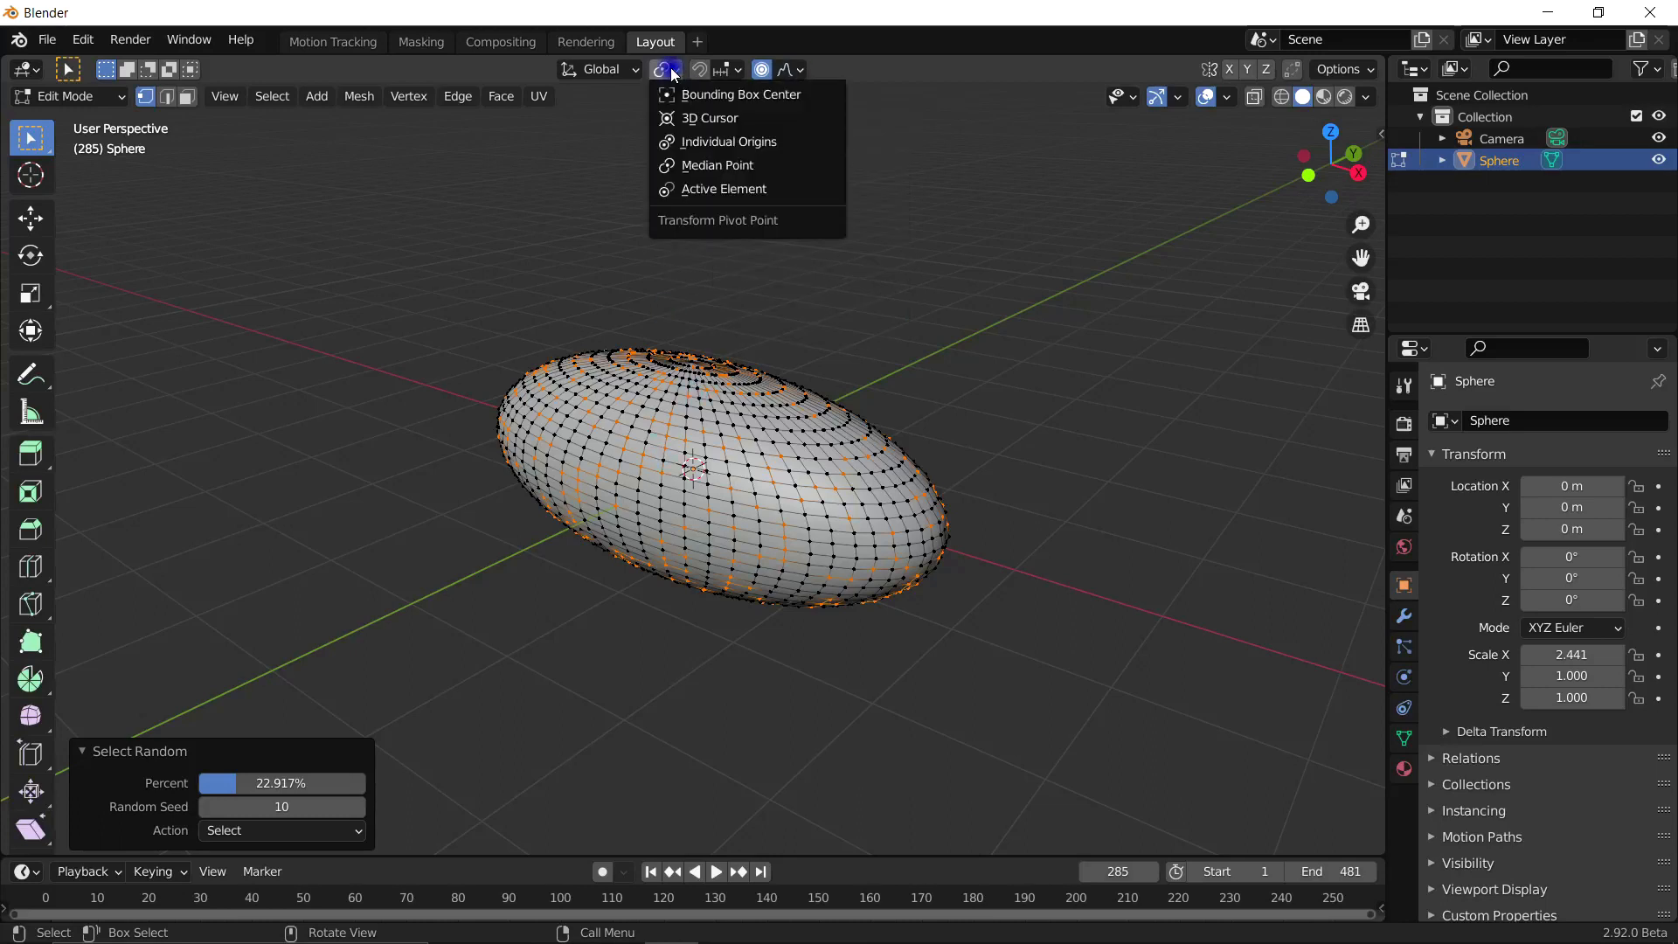
click(703, 141)
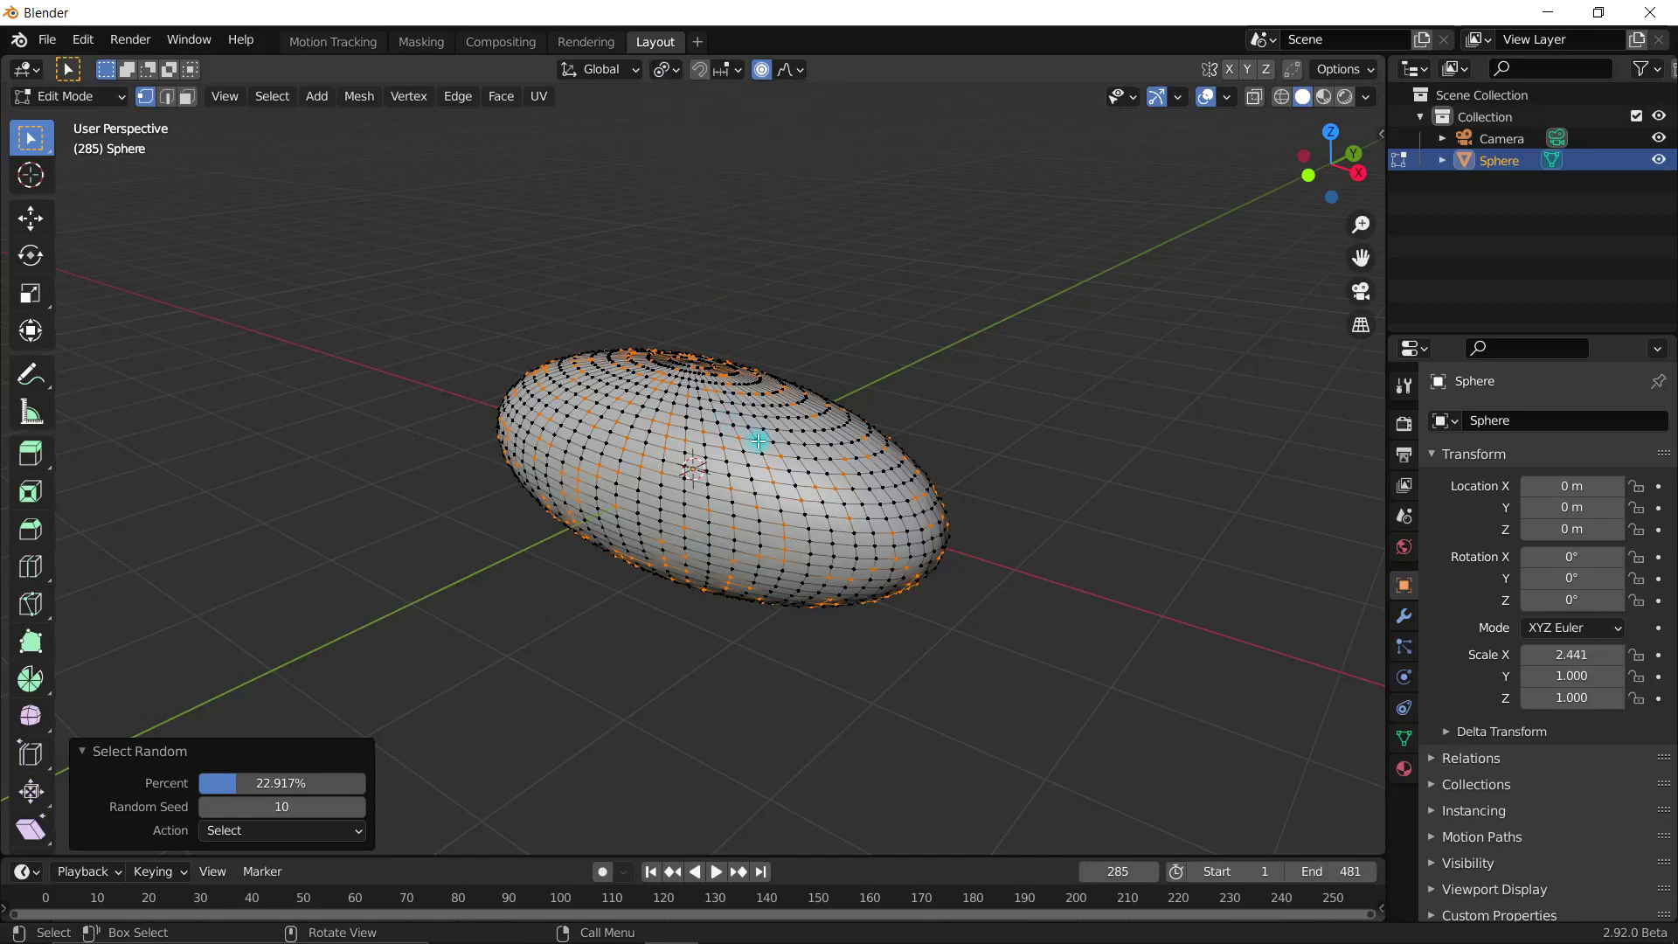
Step: Scale the randomly selected vertices to about 1.74 with a proportional size of about 0.08
key(s)
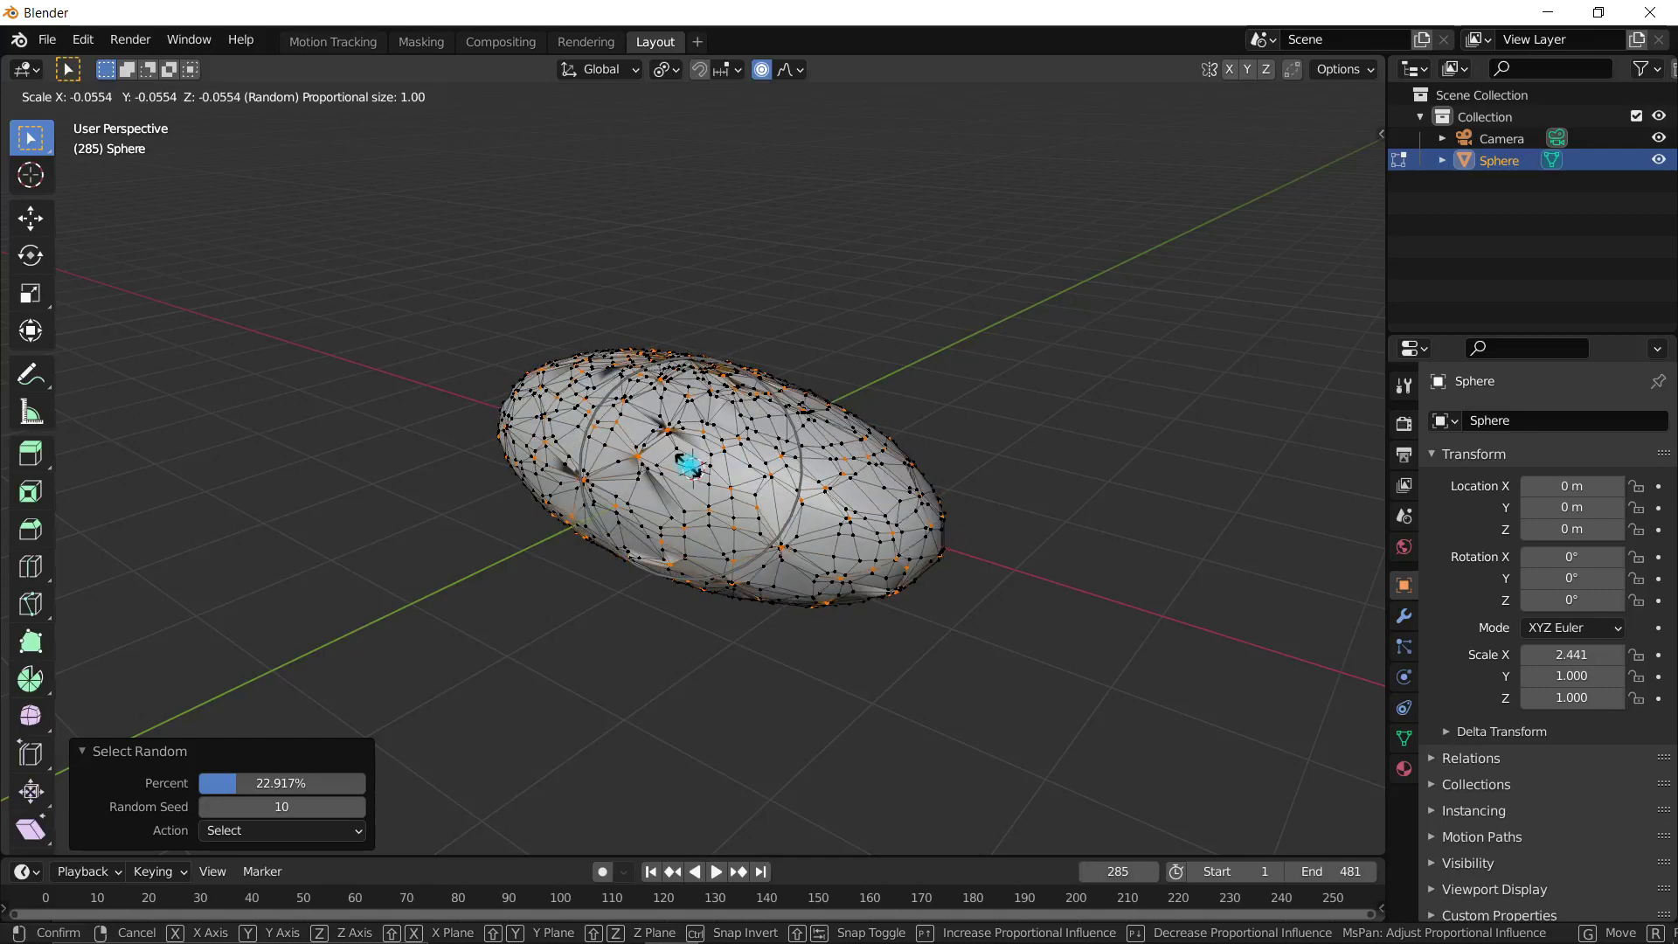
scroll(752, 461, down, 1)
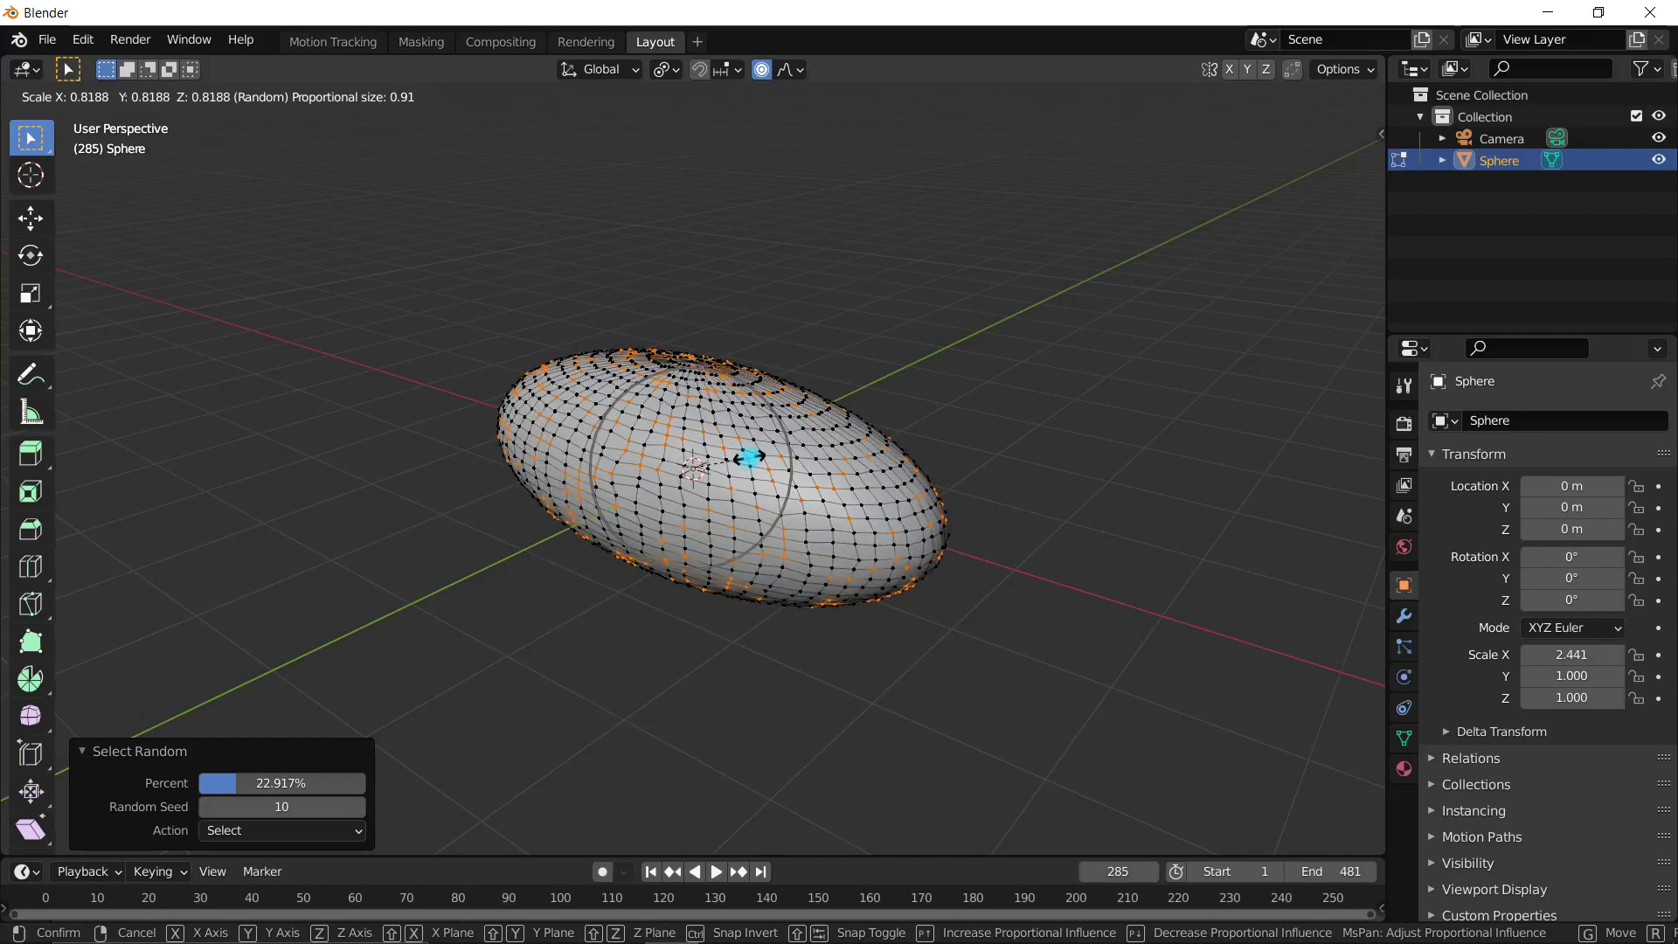
scroll(750, 456, up, 6)
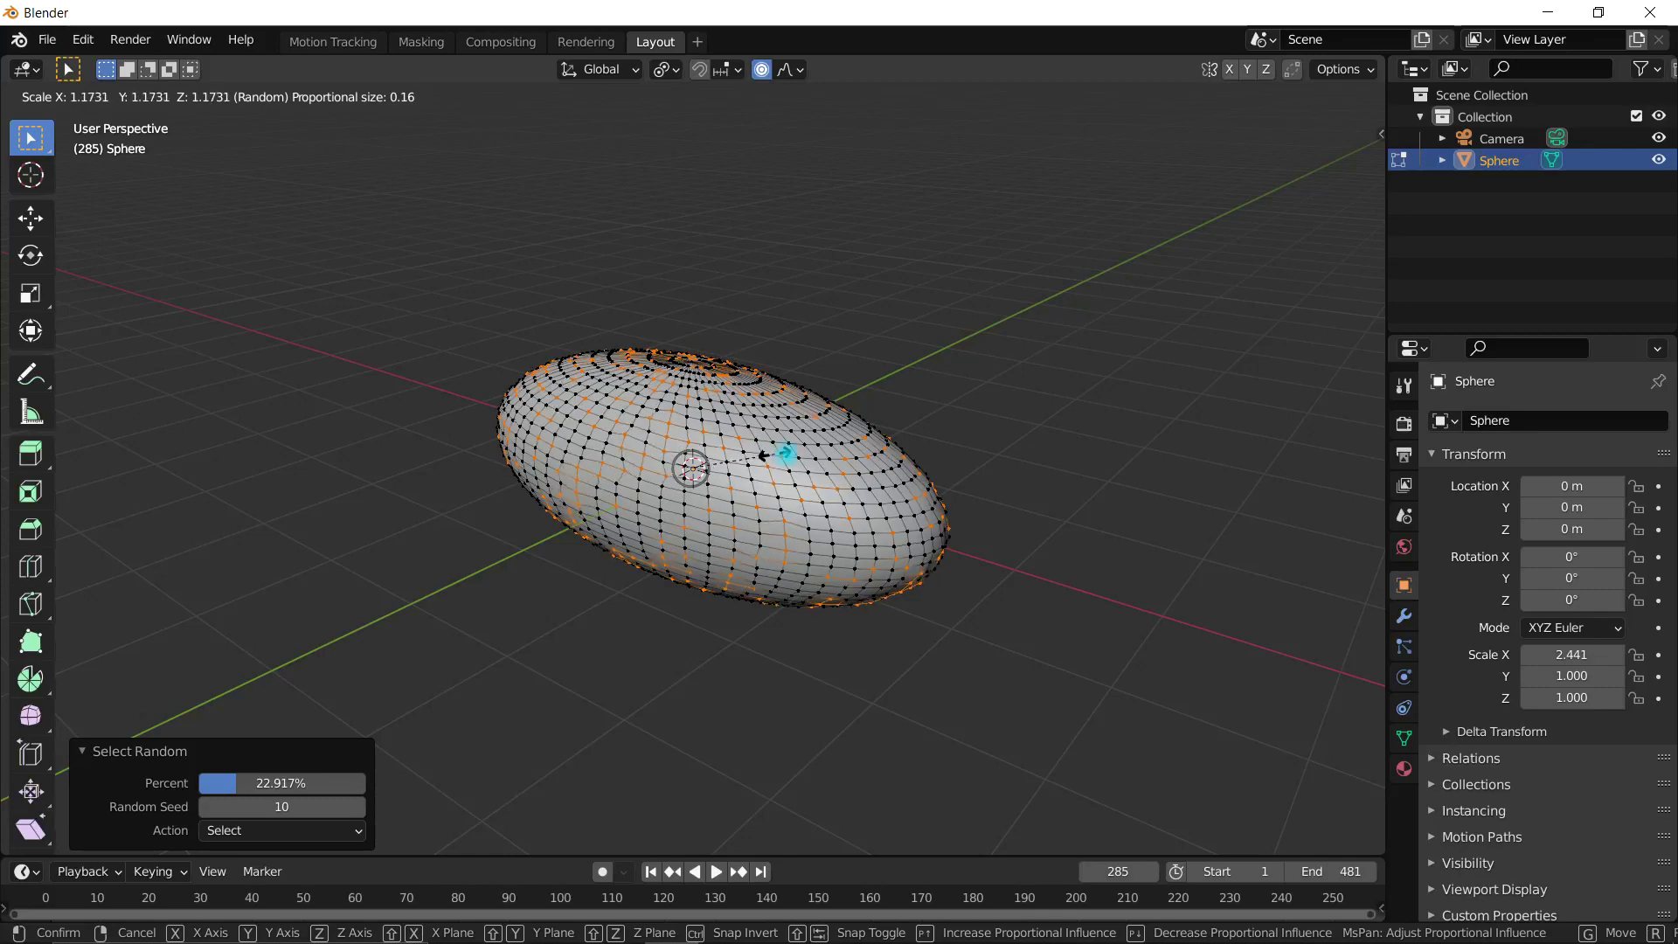
scroll(771, 444, up, 7)
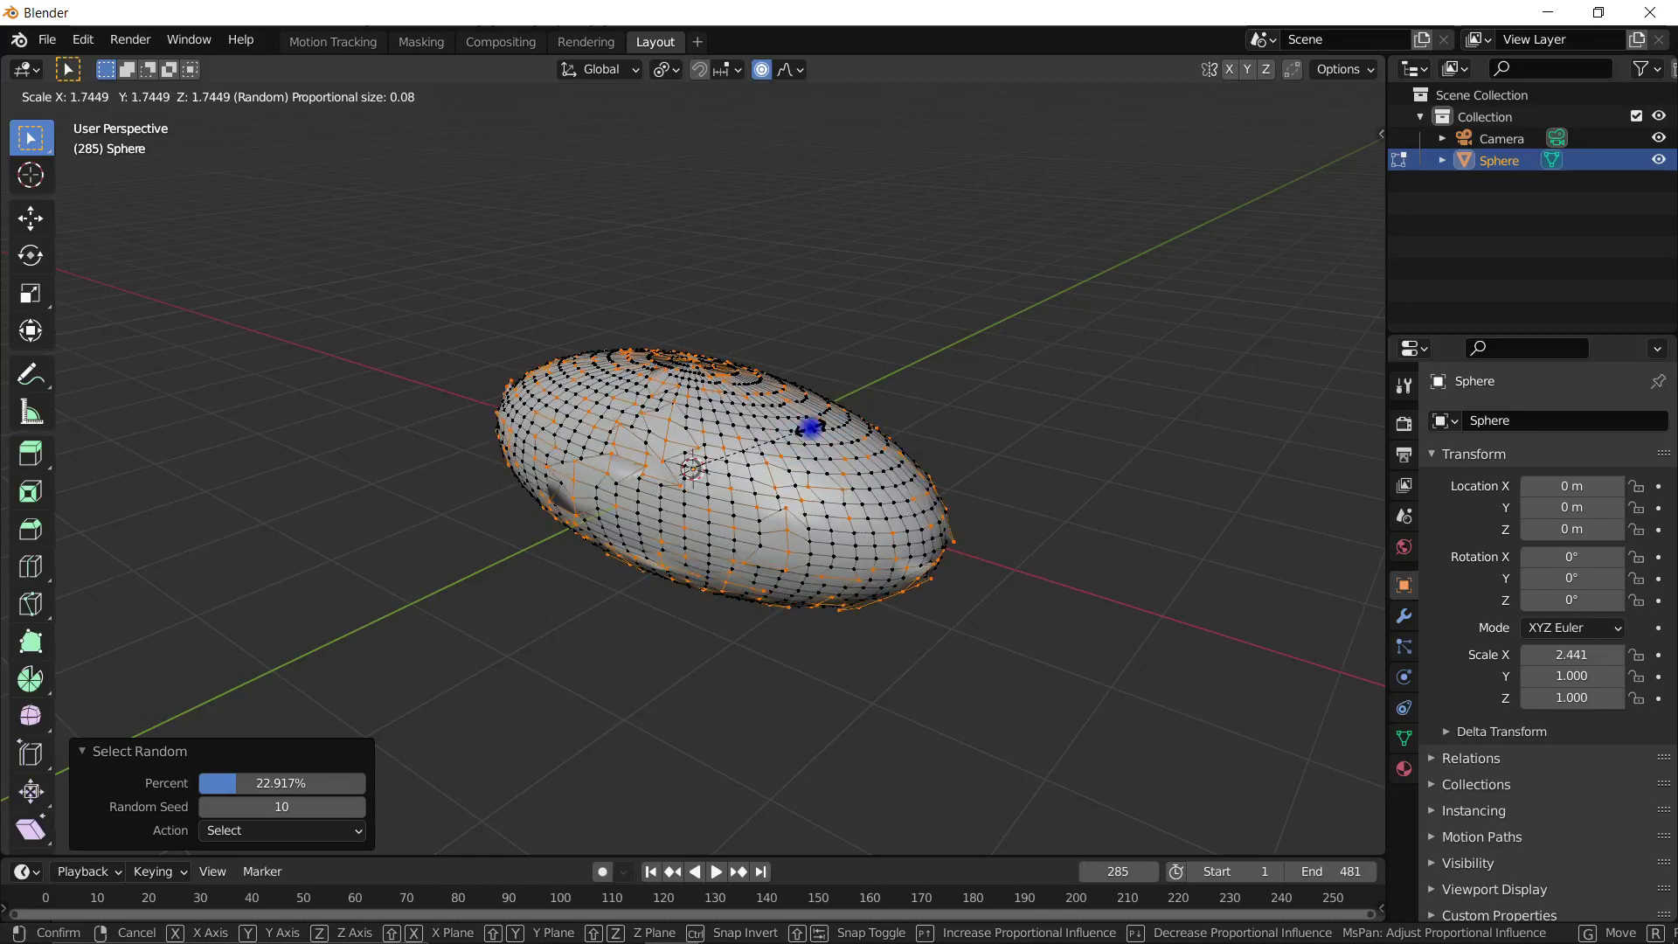
click(811, 427)
Step: Adjust the resize settings to make the ellipsoid's surface more jagged and return to Object Mode
drag(292, 649, 525, 652)
drag(237, 689, 330, 688)
middle_drag(656, 487, 780, 496)
key(Tab)
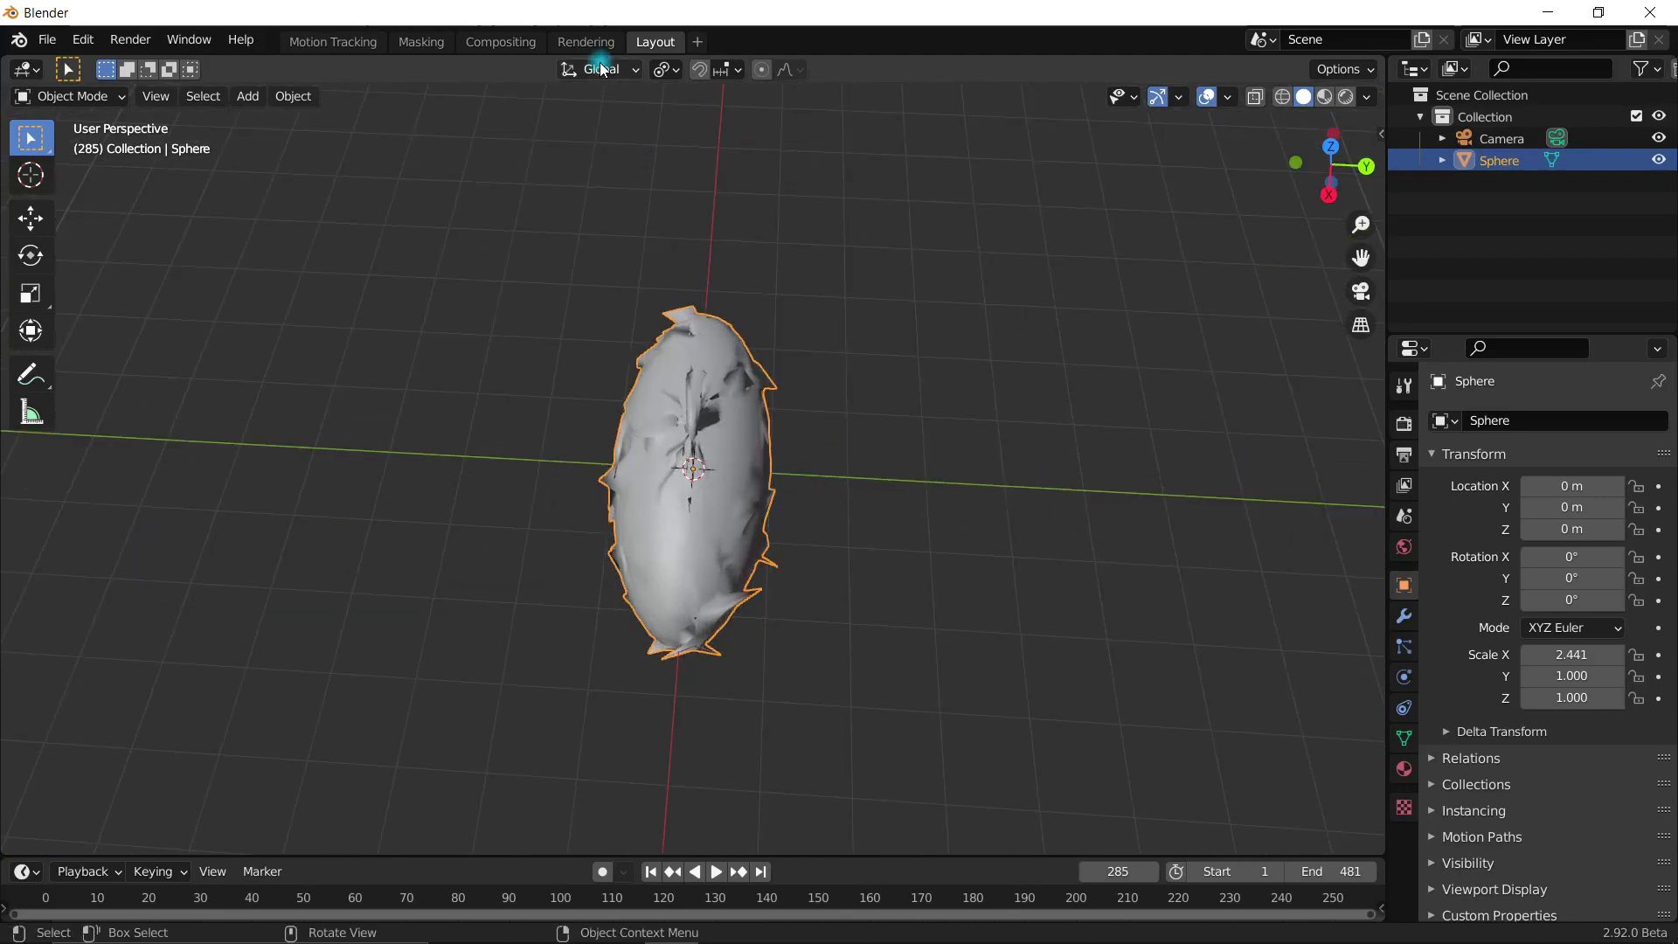
Step: Add a general Sculpting workspace and view the jagged ellipsoid from several sides in it
click(696, 41)
mouse_move(663, 76)
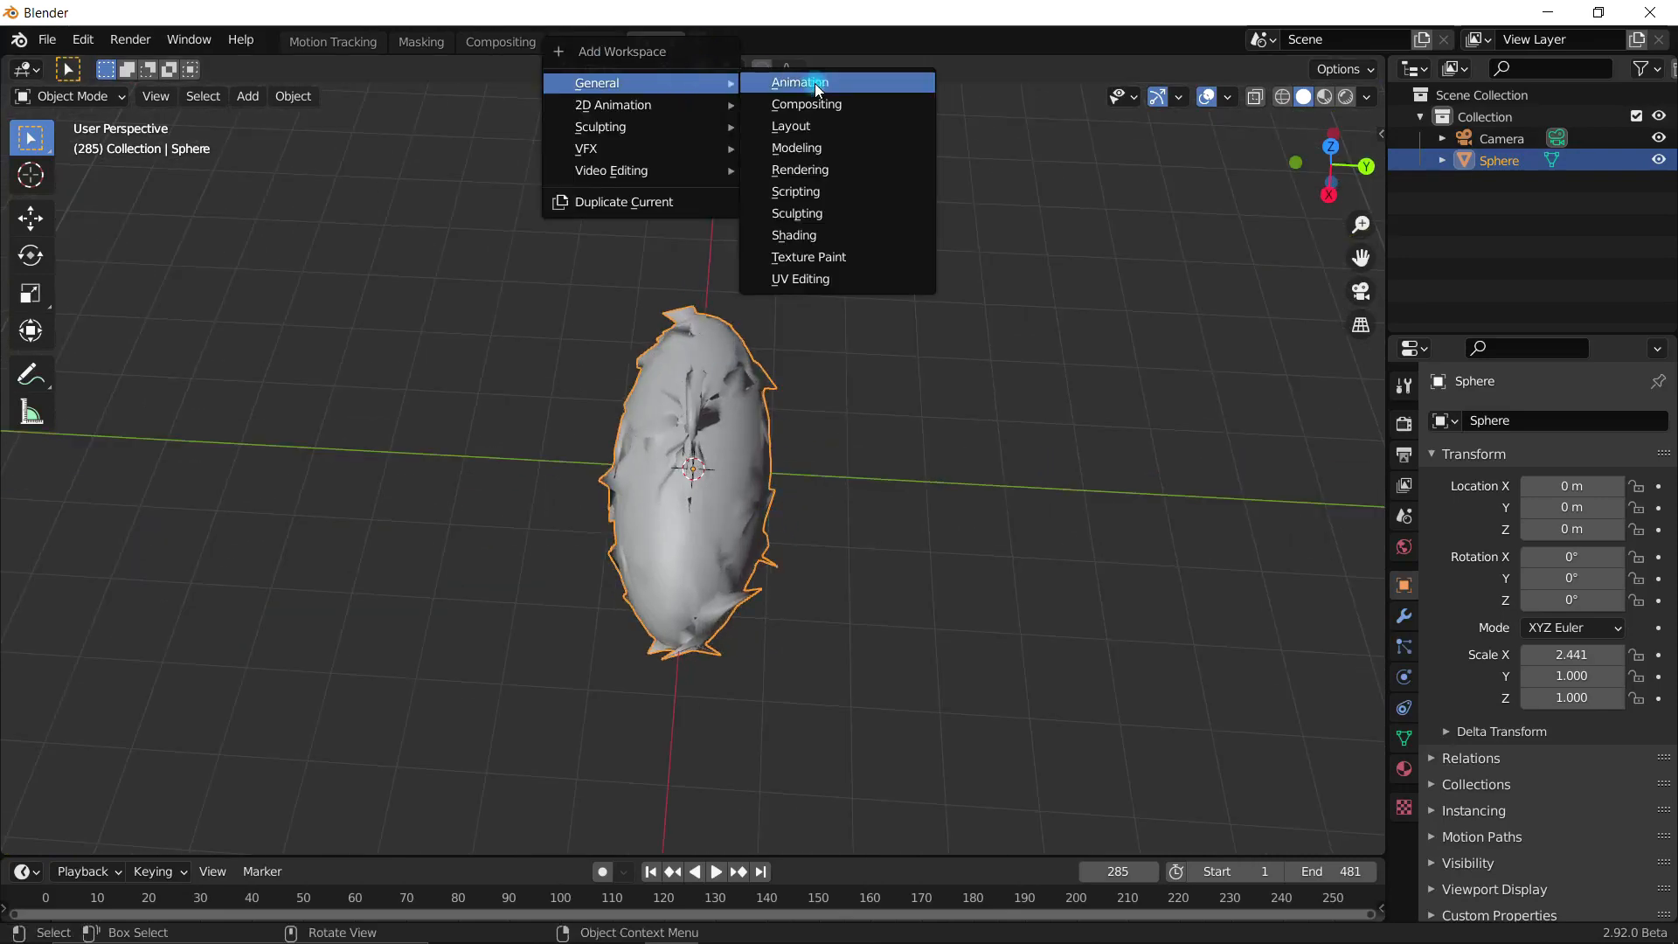
click(815, 208)
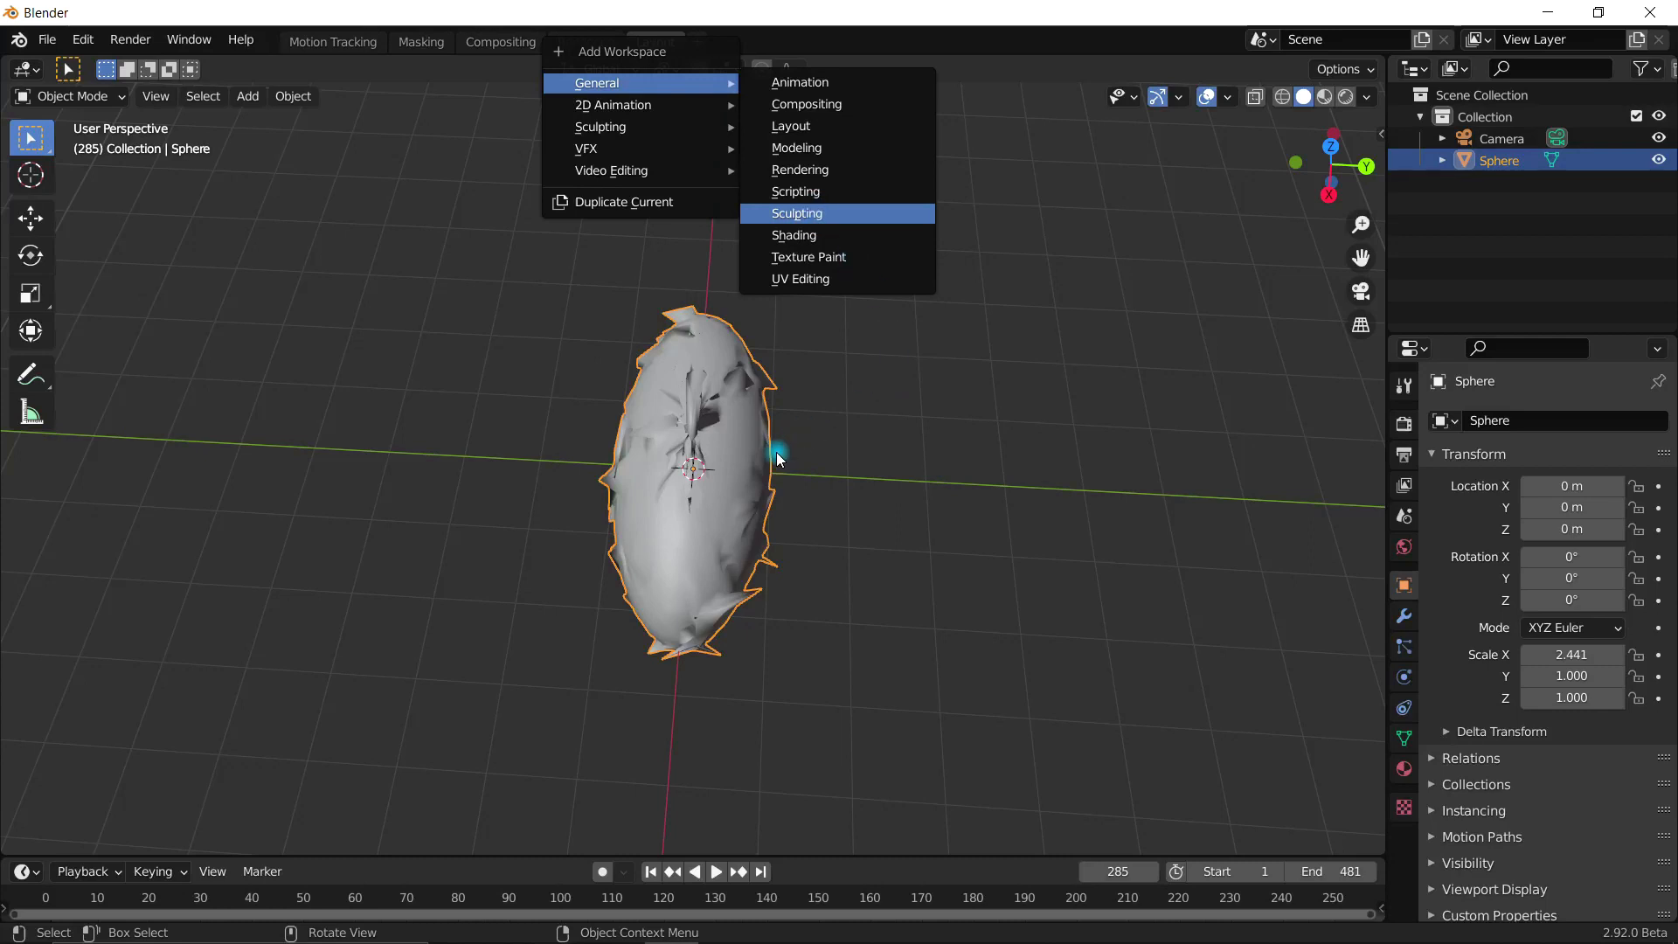
mouse_move(694, 441)
middle_down()
mouse_move(569, 555)
mouse_move(559, 525)
middle_up()
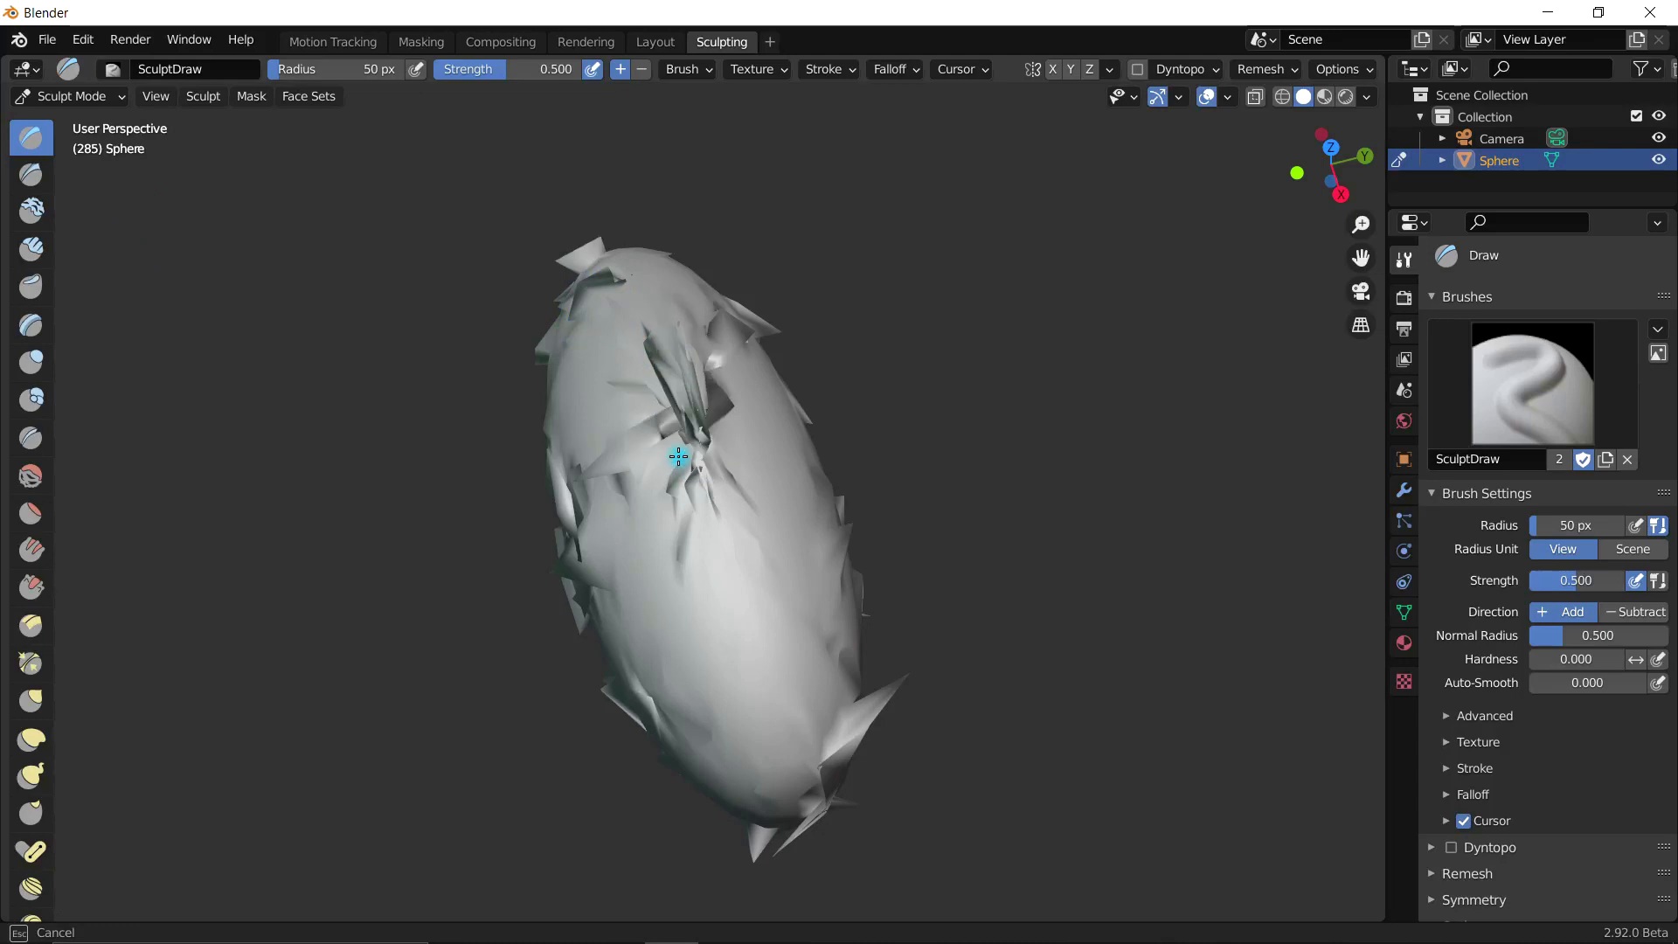
middle_drag(787, 506, 802, 482)
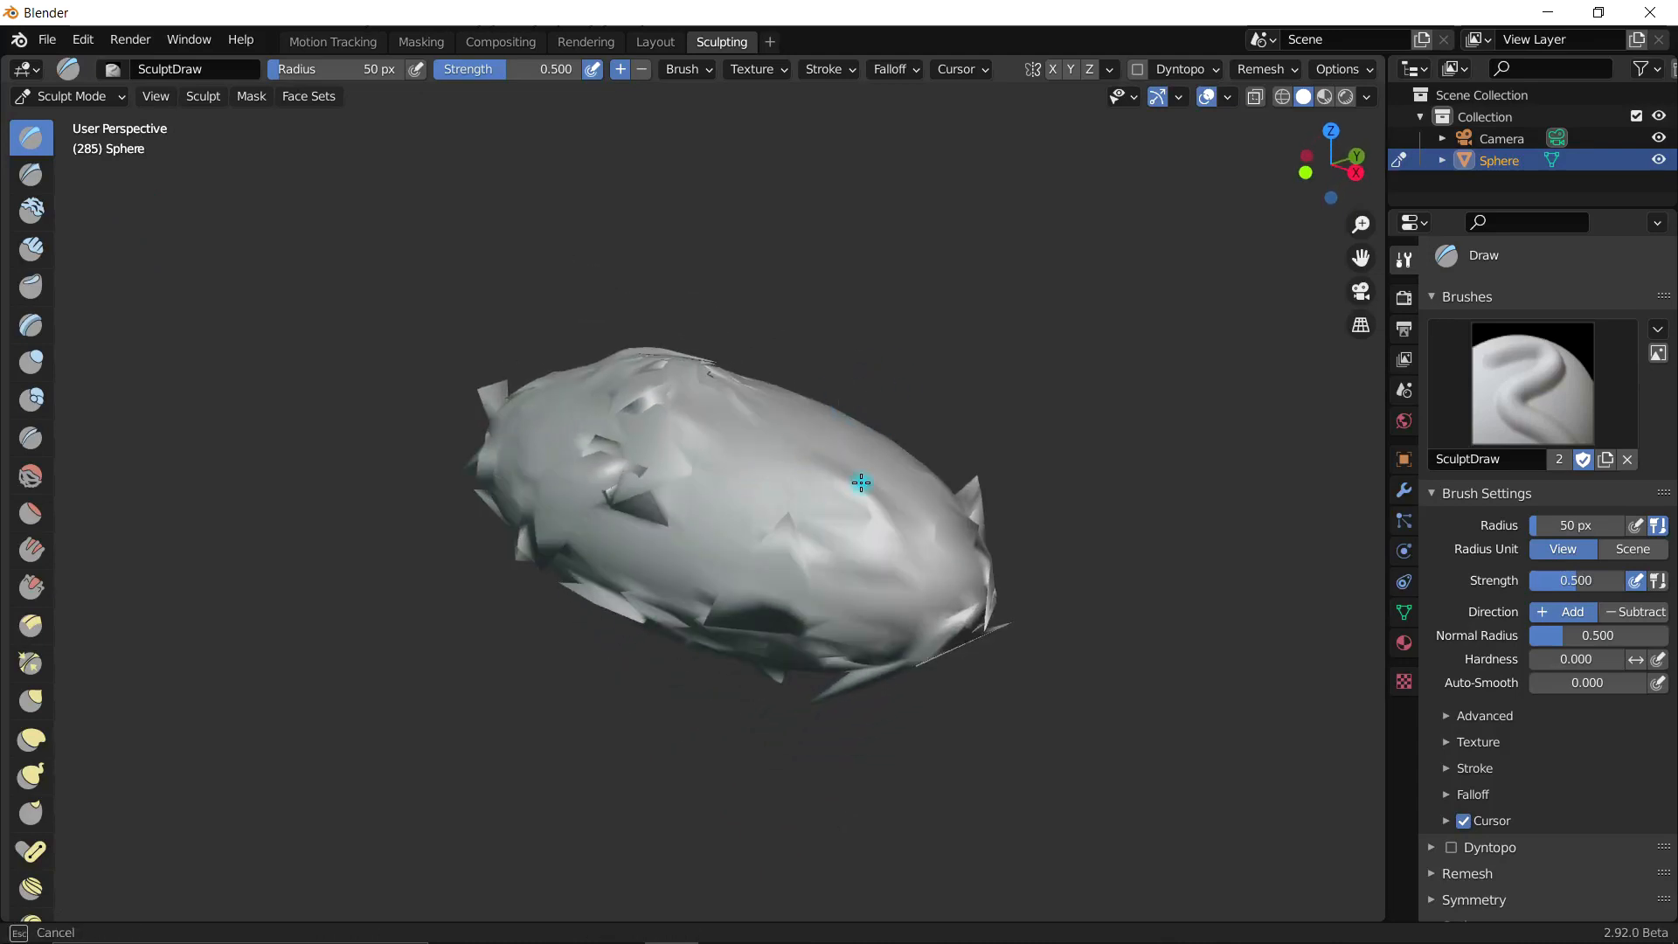
middle_drag(674, 603, 828, 521)
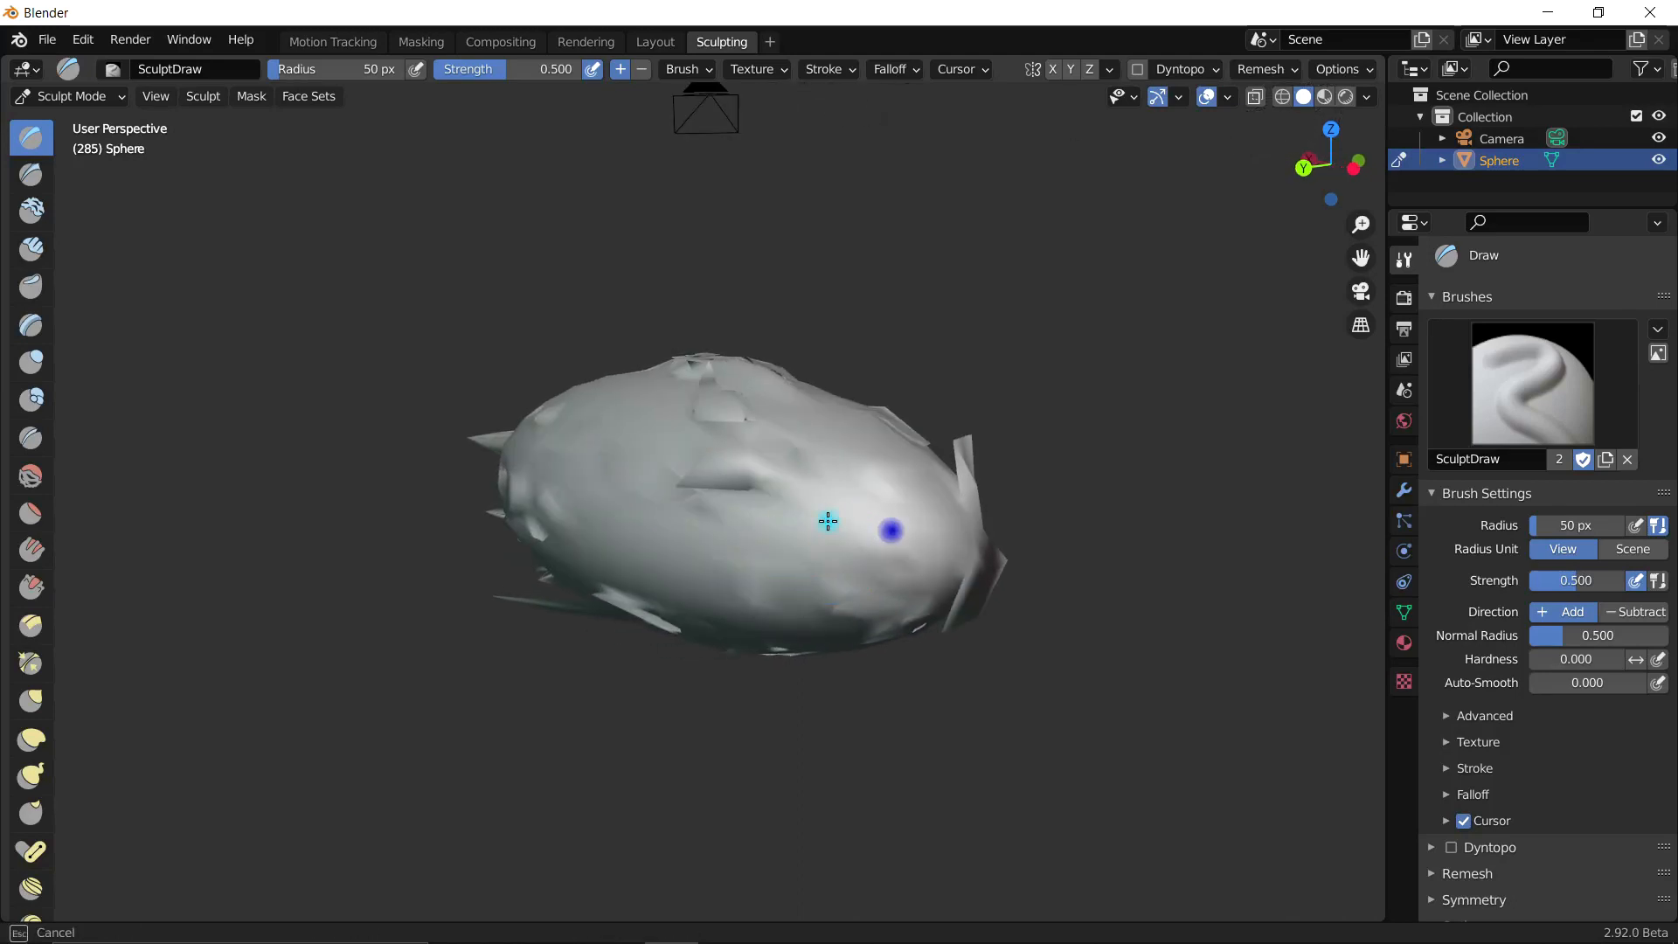
Step: Apply a stroke of the Fill sculpt brush to the upper part of the jagged ellipsoid
click(33, 551)
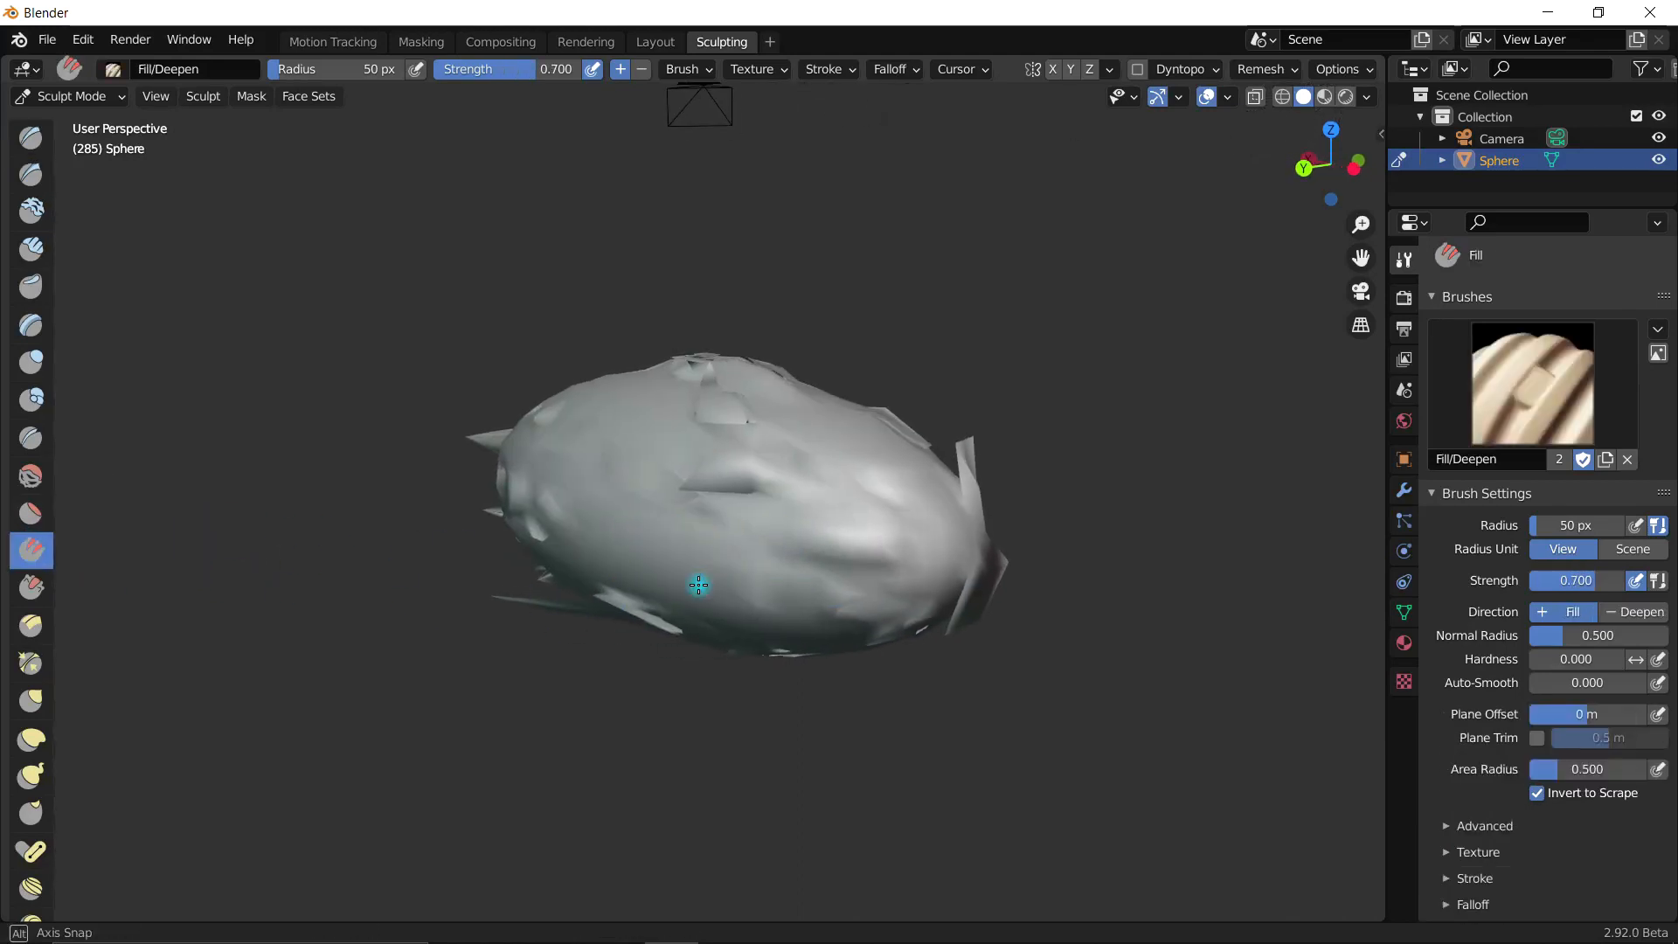
middle_drag(697, 584, 733, 543)
mouse_move(671, 470)
mouse_down()
mouse_move(835, 454)
mouse_move(717, 428)
mouse_move(709, 465)
mouse_move(668, 447)
mouse_up()
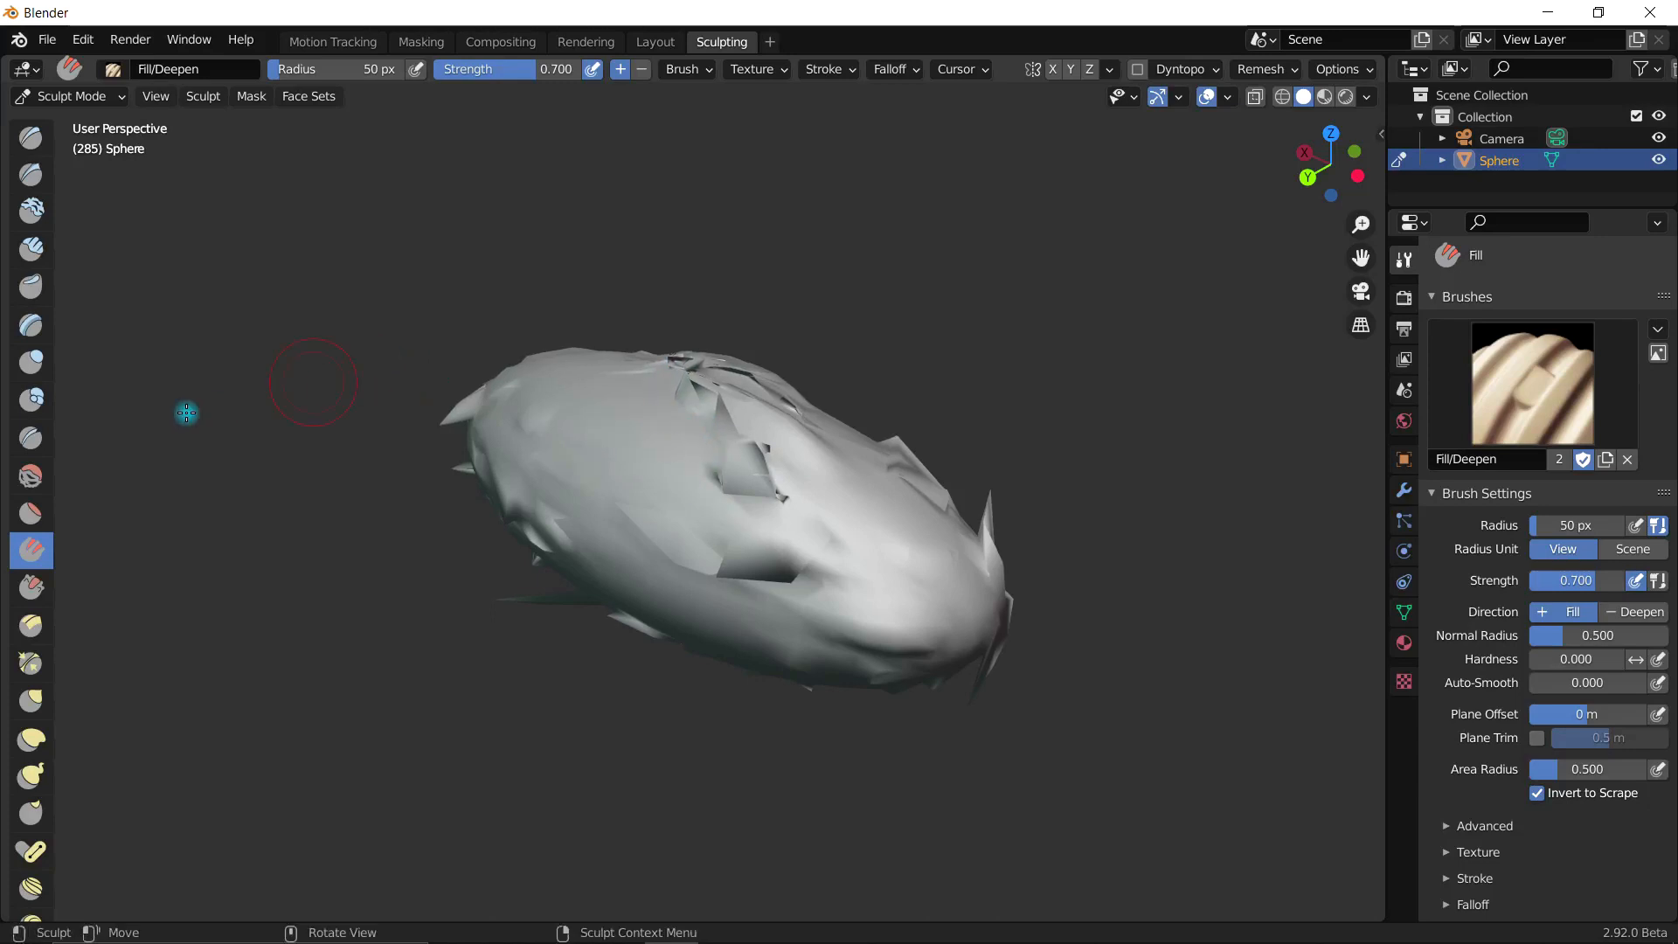
Step: Soften the jagged spikes around the ellipsoid with strokes of the Smooth sculpt brush
click(30, 472)
middle_drag(420, 542, 534, 531)
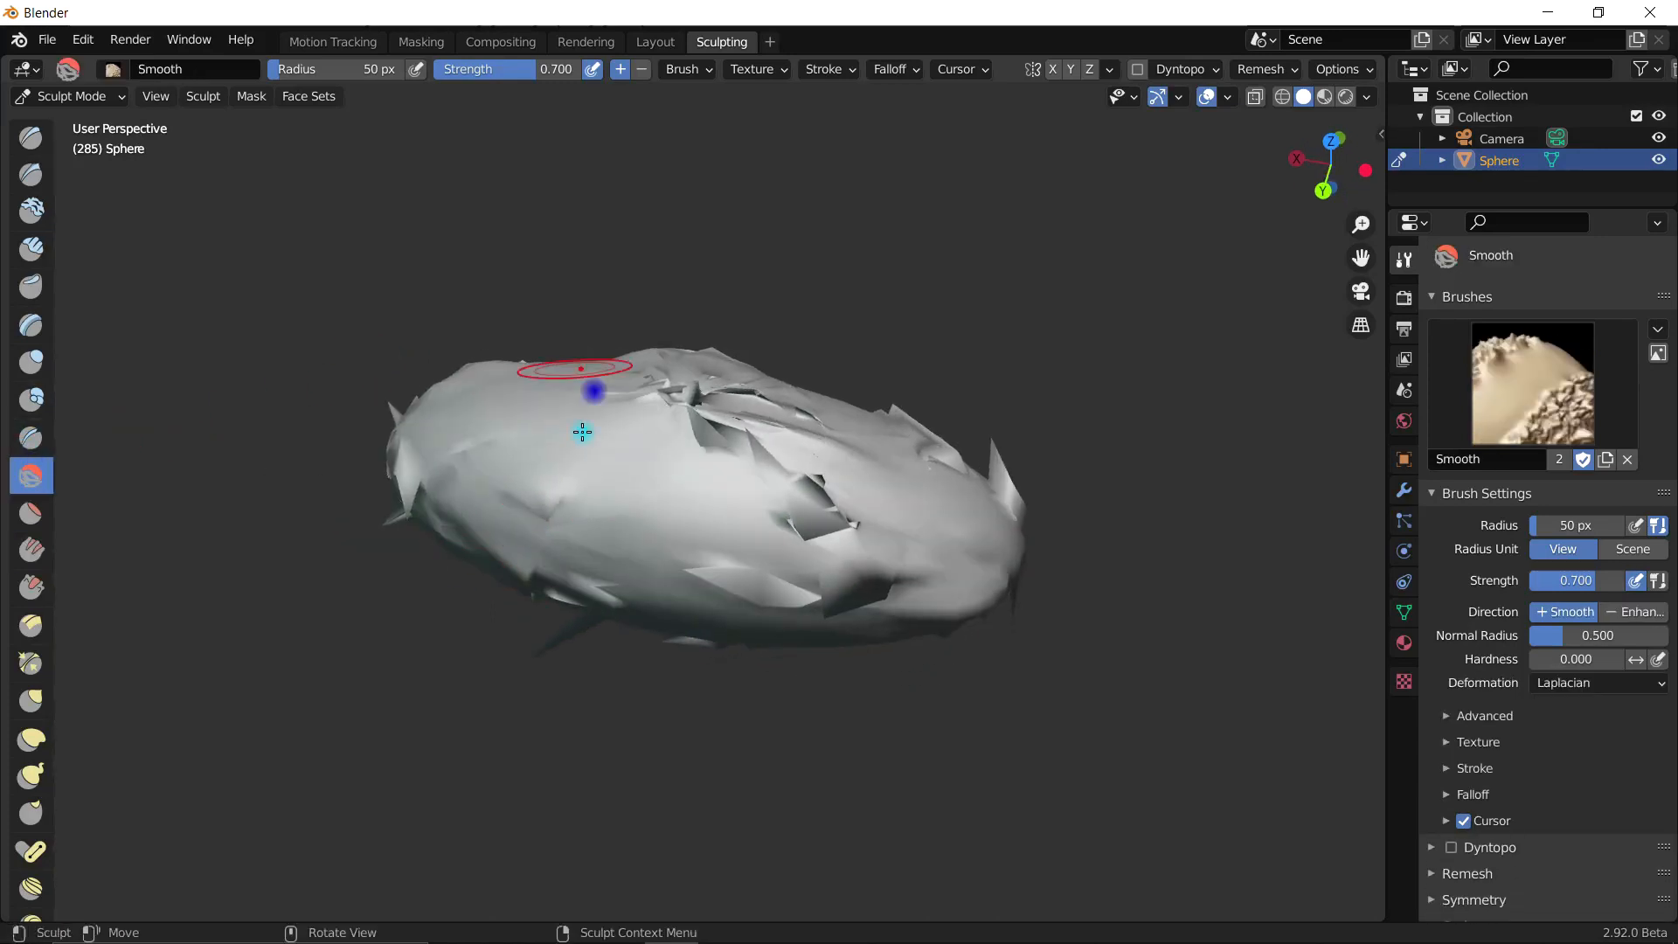
middle_drag(926, 594, 828, 371)
mouse_move(689, 566)
mouse_down()
mouse_move(832, 524)
mouse_move(774, 534)
mouse_up()
mouse_move(575, 541)
mouse_down()
mouse_move(572, 518)
mouse_move(526, 524)
mouse_up()
drag(590, 477, 478, 512)
drag(543, 461, 468, 509)
middle_drag(687, 513, 776, 517)
mouse_move(494, 428)
mouse_down()
mouse_move(431, 428)
mouse_move(469, 446)
mouse_up()
middle_drag(658, 449, 559, 604)
mouse_move(716, 402)
mouse_down()
mouse_move(663, 395)
mouse_move(750, 404)
mouse_up()
mouse_move(822, 447)
middle_down()
mouse_move(783, 469)
mouse_move(560, 426)
middle_up()
mouse_move(684, 492)
mouse_down()
mouse_move(673, 455)
mouse_move(612, 446)
mouse_up()
middle_drag(798, 524, 648, 454)
drag(804, 429, 693, 416)
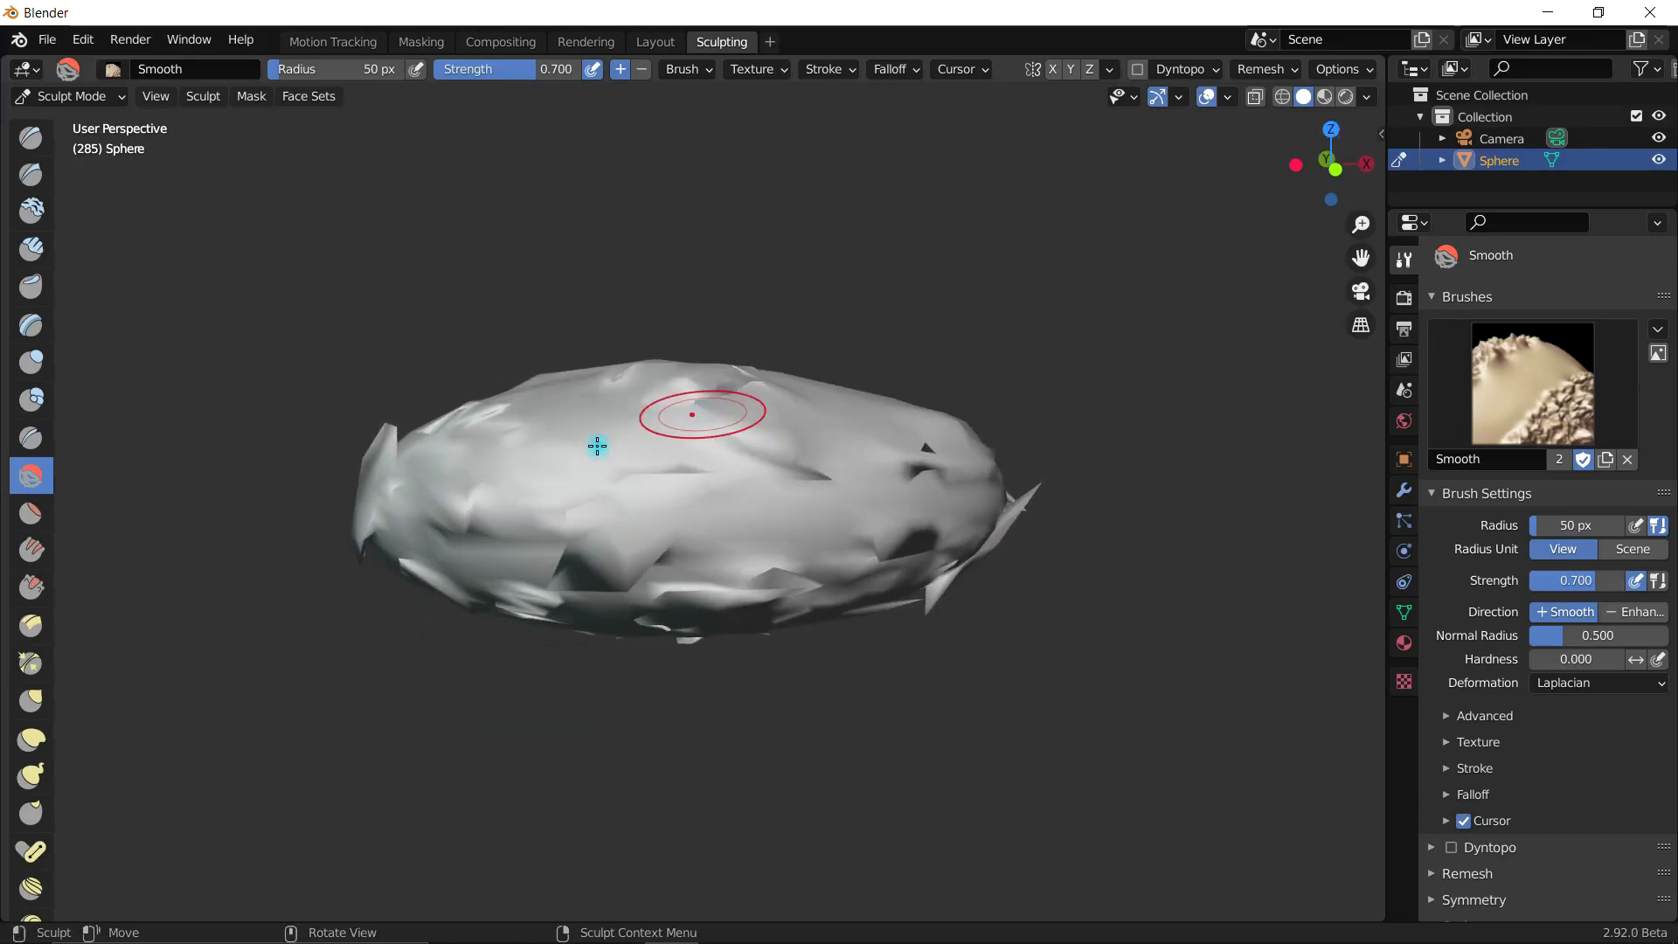
Step: Swell the ellipsoid's surface on several sides with strokes of the Inflate sculpt brush
click(50, 362)
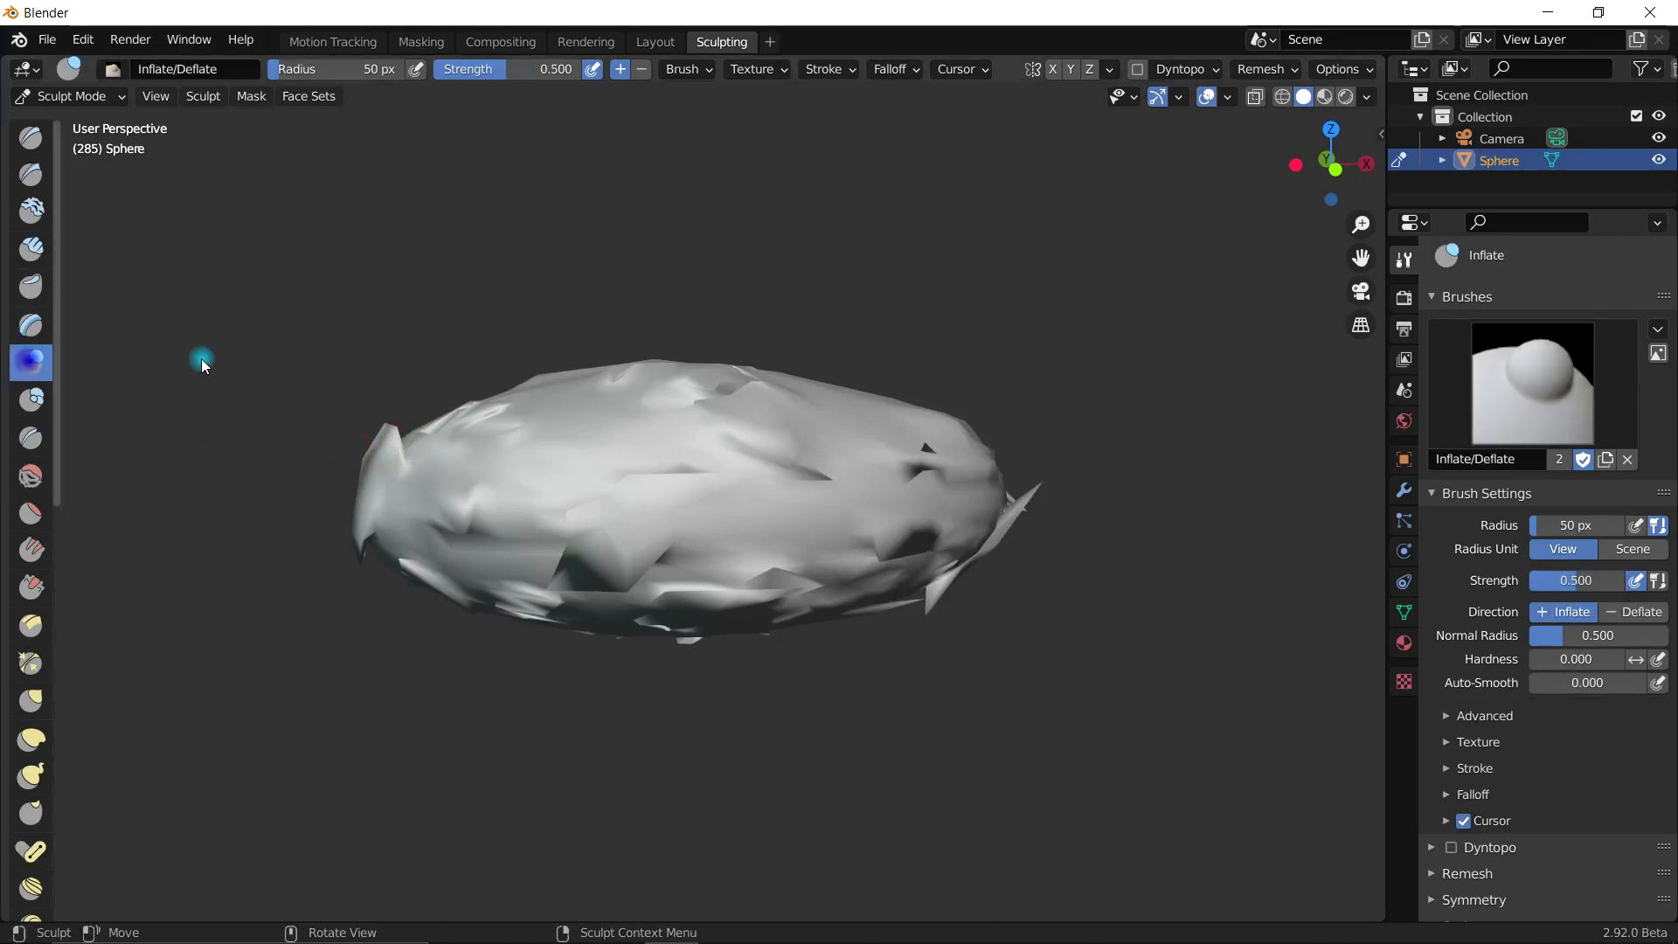
mouse_move(612, 451)
mouse_down()
mouse_move(578, 401)
mouse_move(915, 401)
mouse_move(955, 423)
mouse_up()
mouse_move(1116, 438)
middle_down()
mouse_move(795, 476)
mouse_move(644, 472)
middle_up()
drag(645, 472, 649, 447)
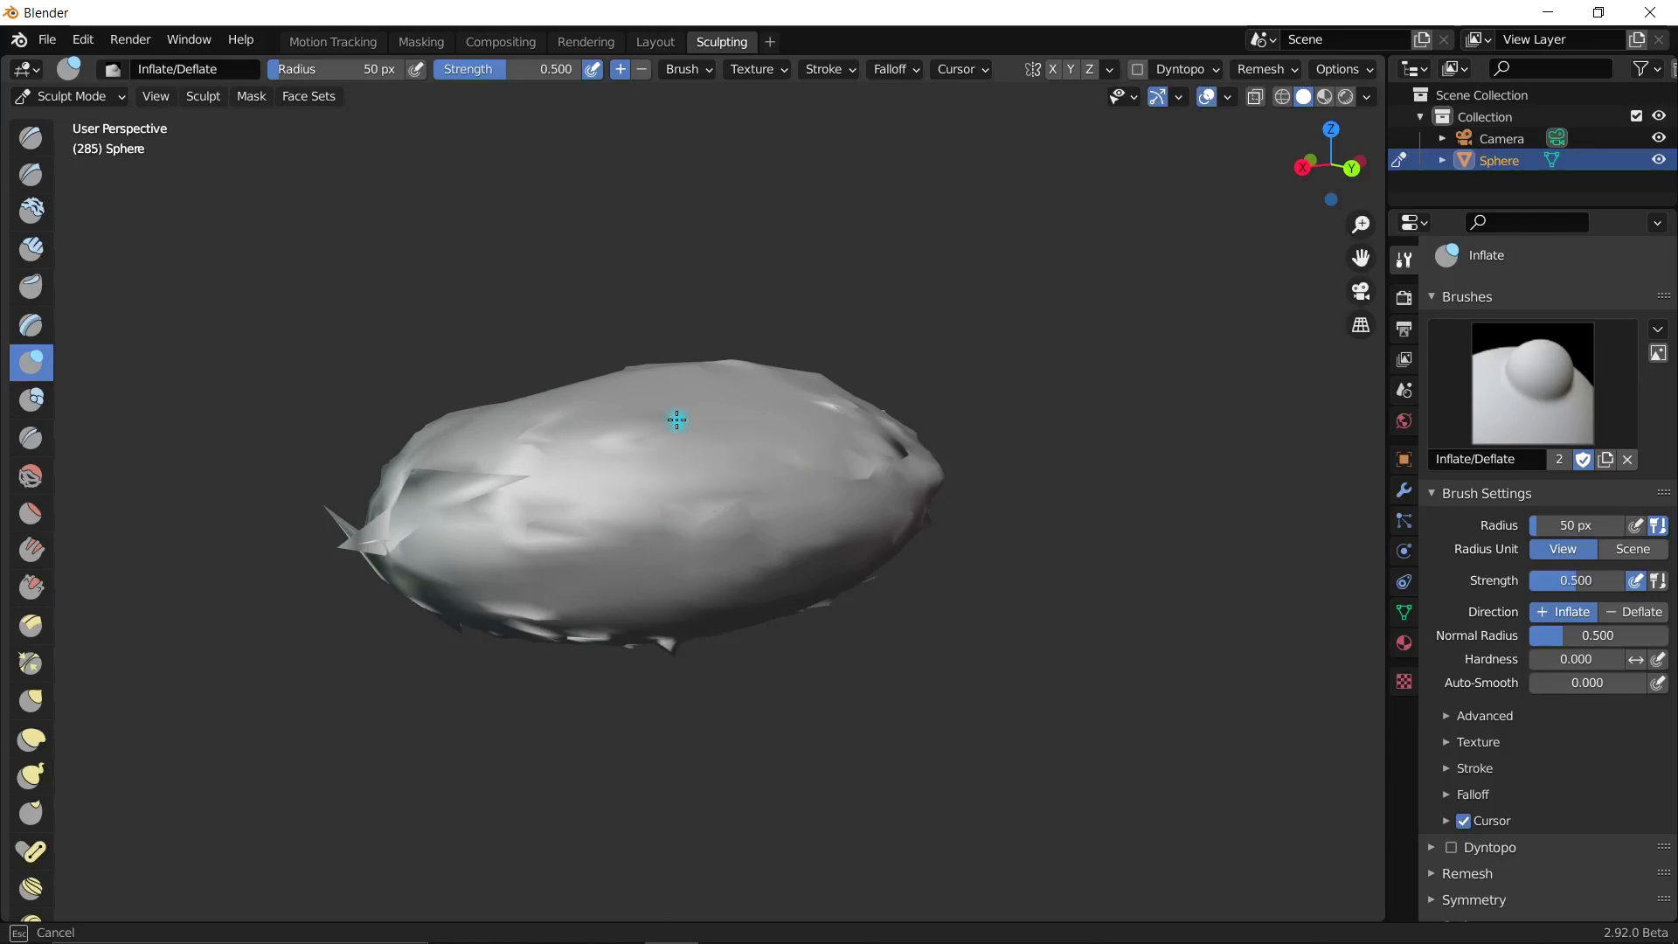
drag(499, 486, 655, 401)
mouse_move(464, 450)
mouse_down()
mouse_move(566, 420)
mouse_move(854, 443)
mouse_up()
mouse_move(1218, 437)
middle_down()
mouse_move(948, 393)
mouse_move(794, 415)
middle_up()
mouse_move(794, 415)
mouse_down()
mouse_move(760, 374)
mouse_move(697, 374)
mouse_move(760, 341)
mouse_move(824, 356)
mouse_move(786, 314)
mouse_move(952, 449)
mouse_up()
Step: Add rounded bulges to the ellipsoid's surface with strokes of the Blob sculpt brush
click(32, 400)
middle_drag(952, 449, 686, 457)
mouse_move(685, 457)
mouse_down()
mouse_move(652, 395)
mouse_move(900, 457)
mouse_up()
middle_drag(899, 457, 749, 468)
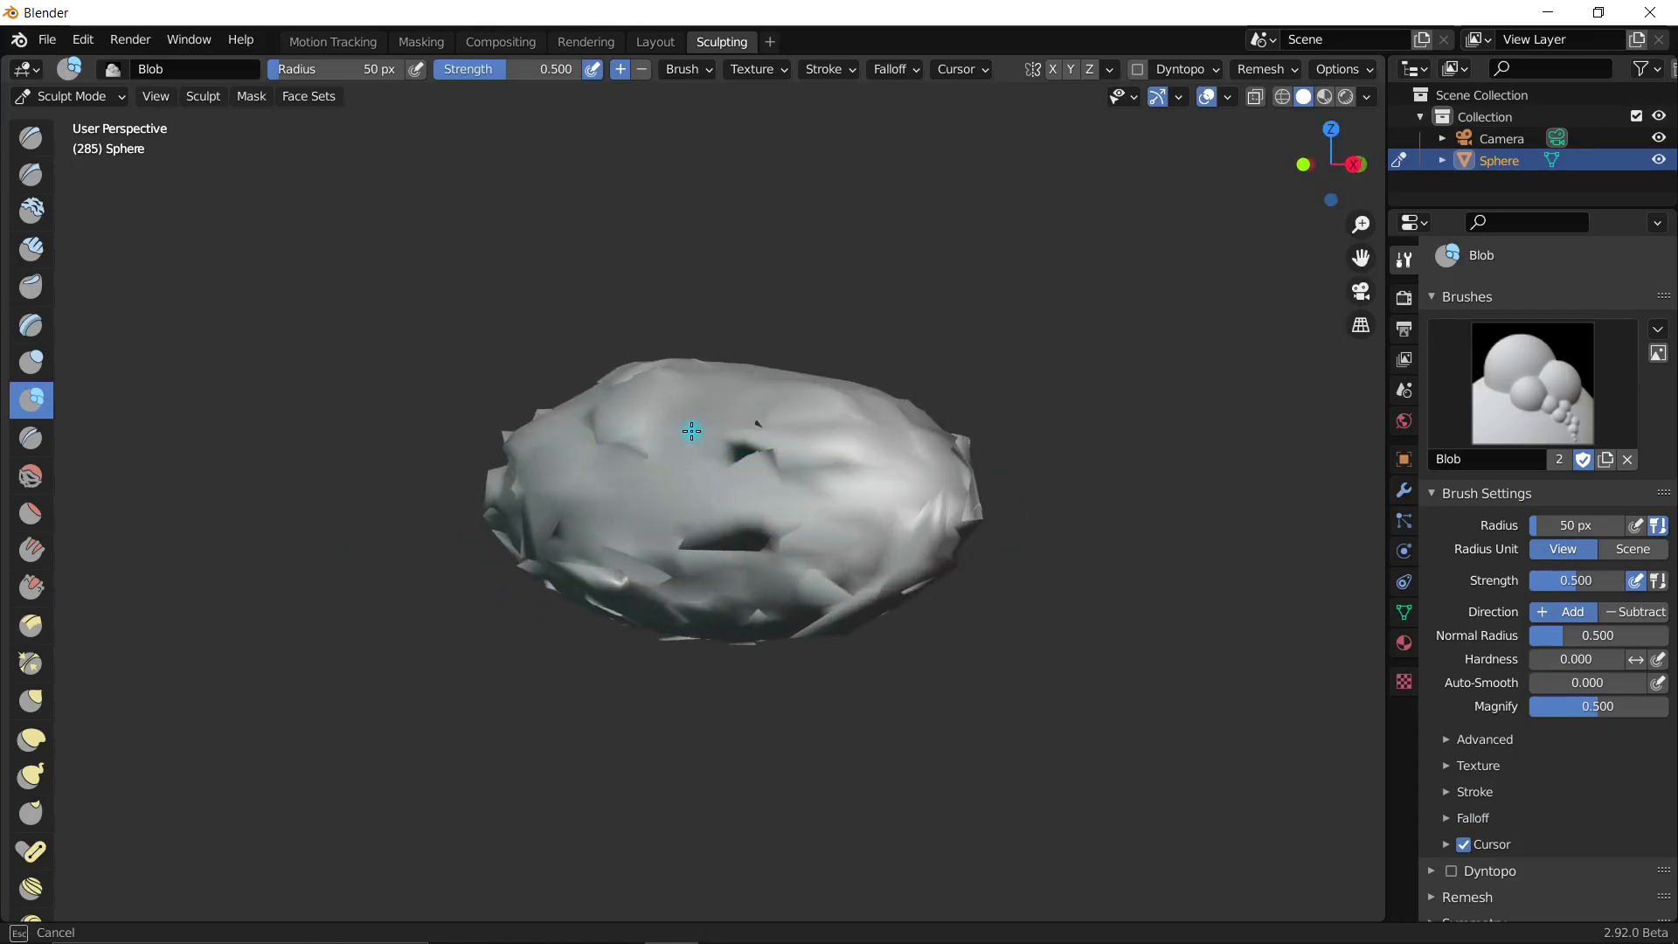
middle_drag(926, 492, 674, 476)
mouse_move(674, 475)
mouse_down()
mouse_move(611, 438)
mouse_move(648, 386)
mouse_move(700, 356)
mouse_up()
Step: Return to the Layout workspace, select the camera and switch the viewport to the camera view
click(647, 41)
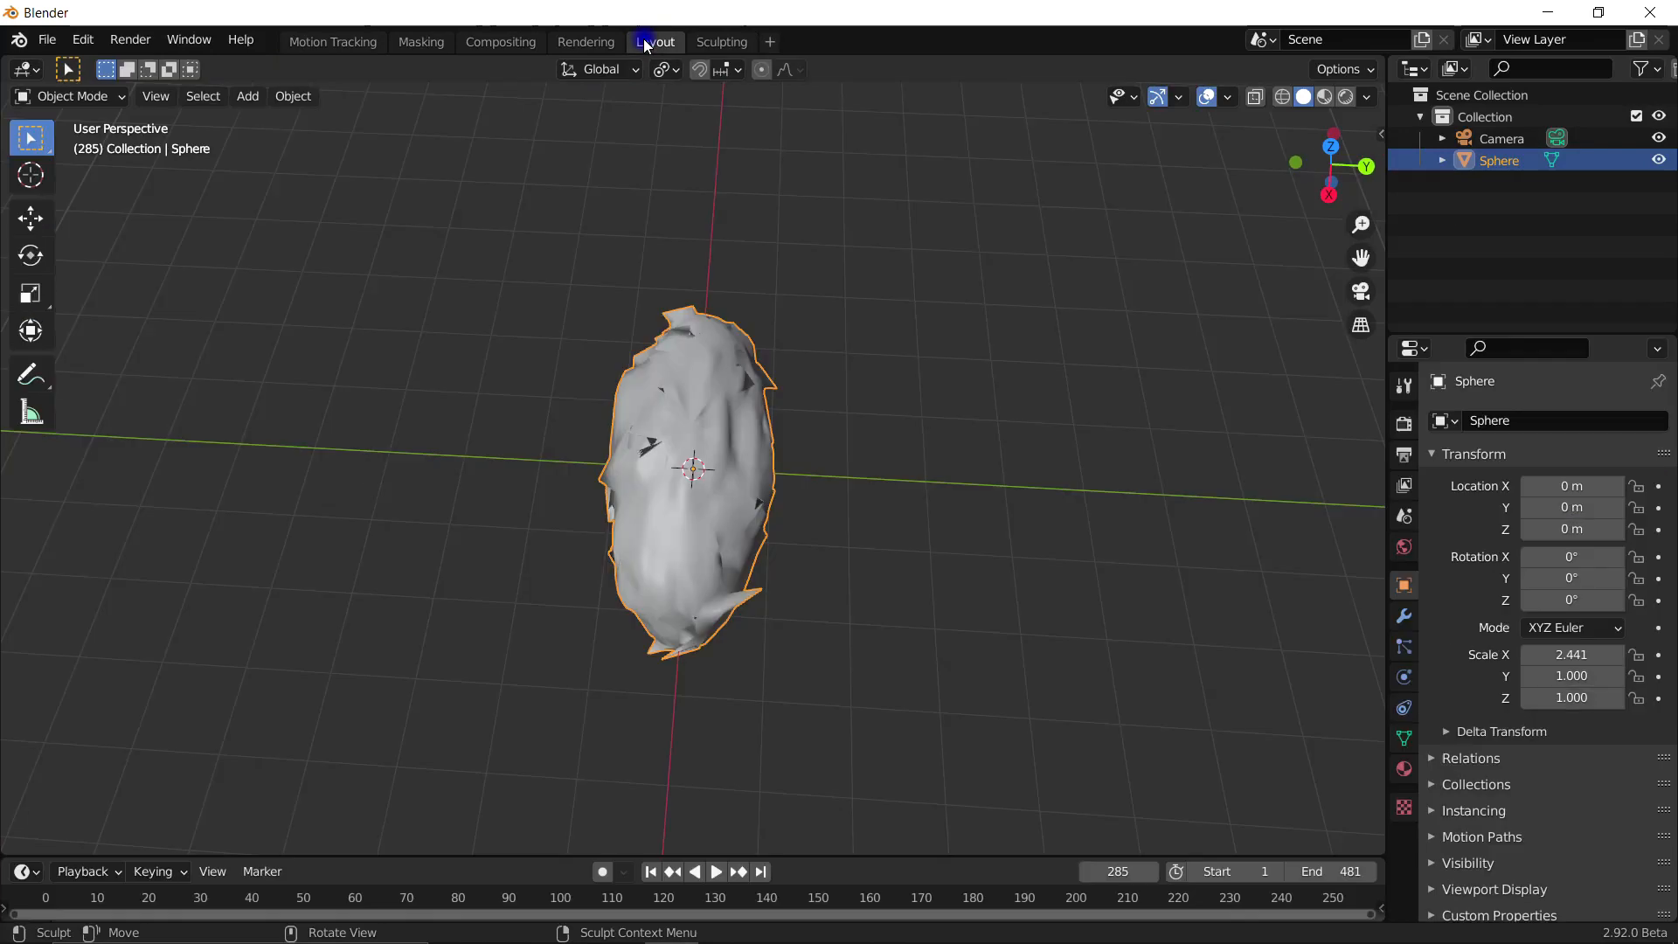
middle_drag(905, 447, 659, 233)
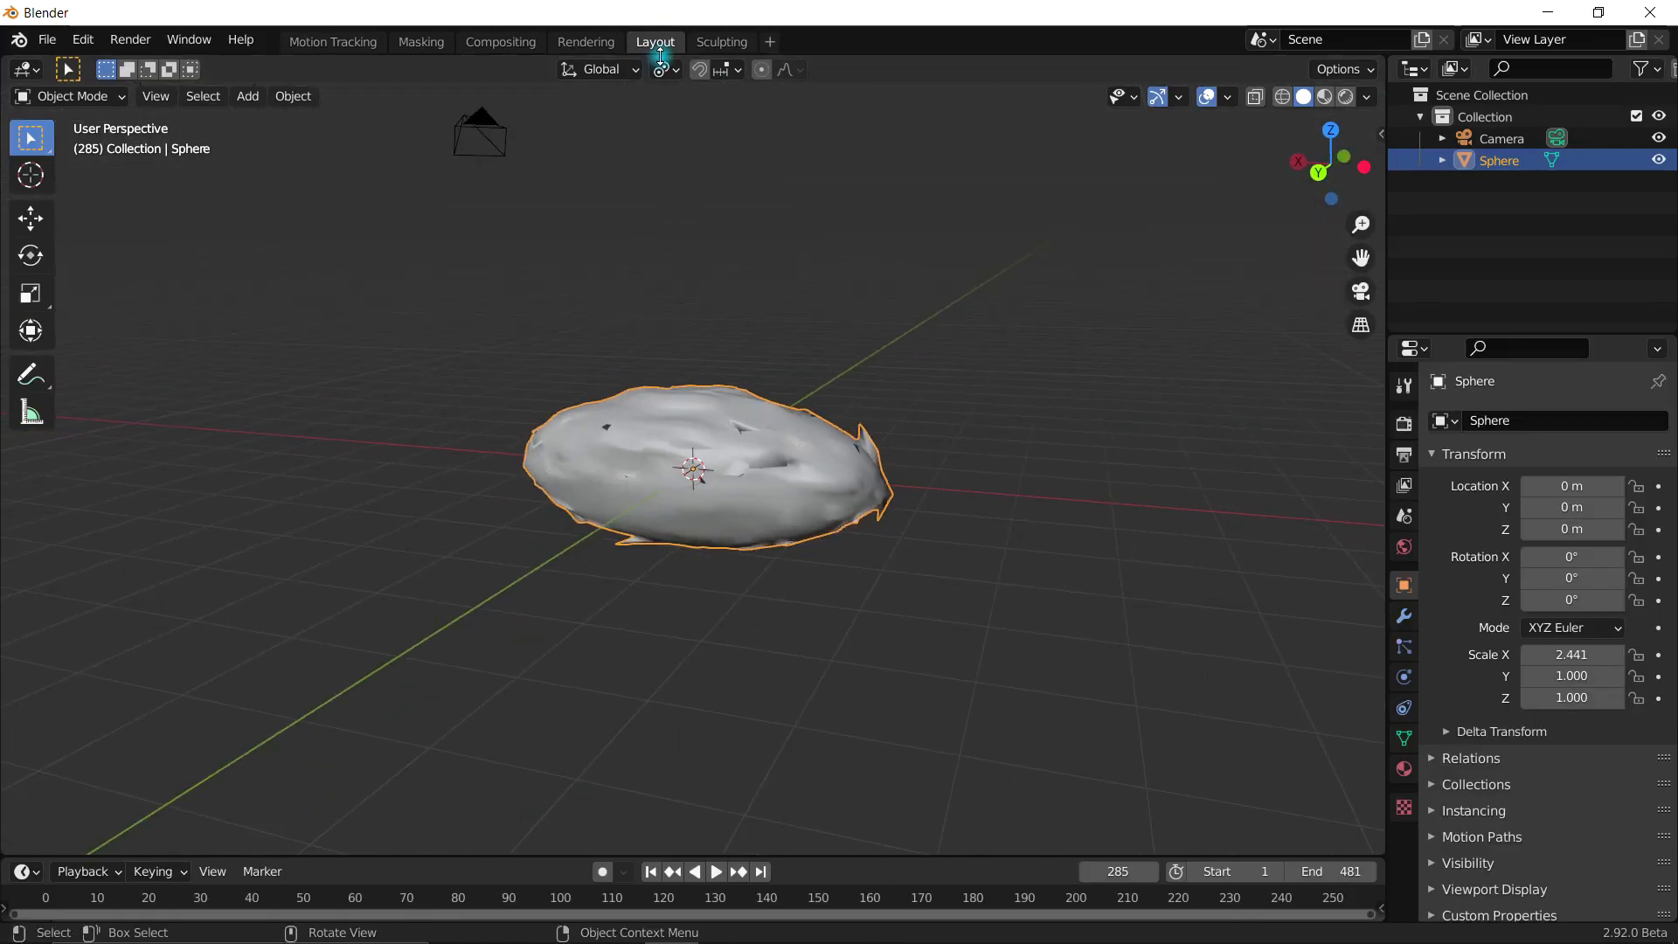
click(480, 140)
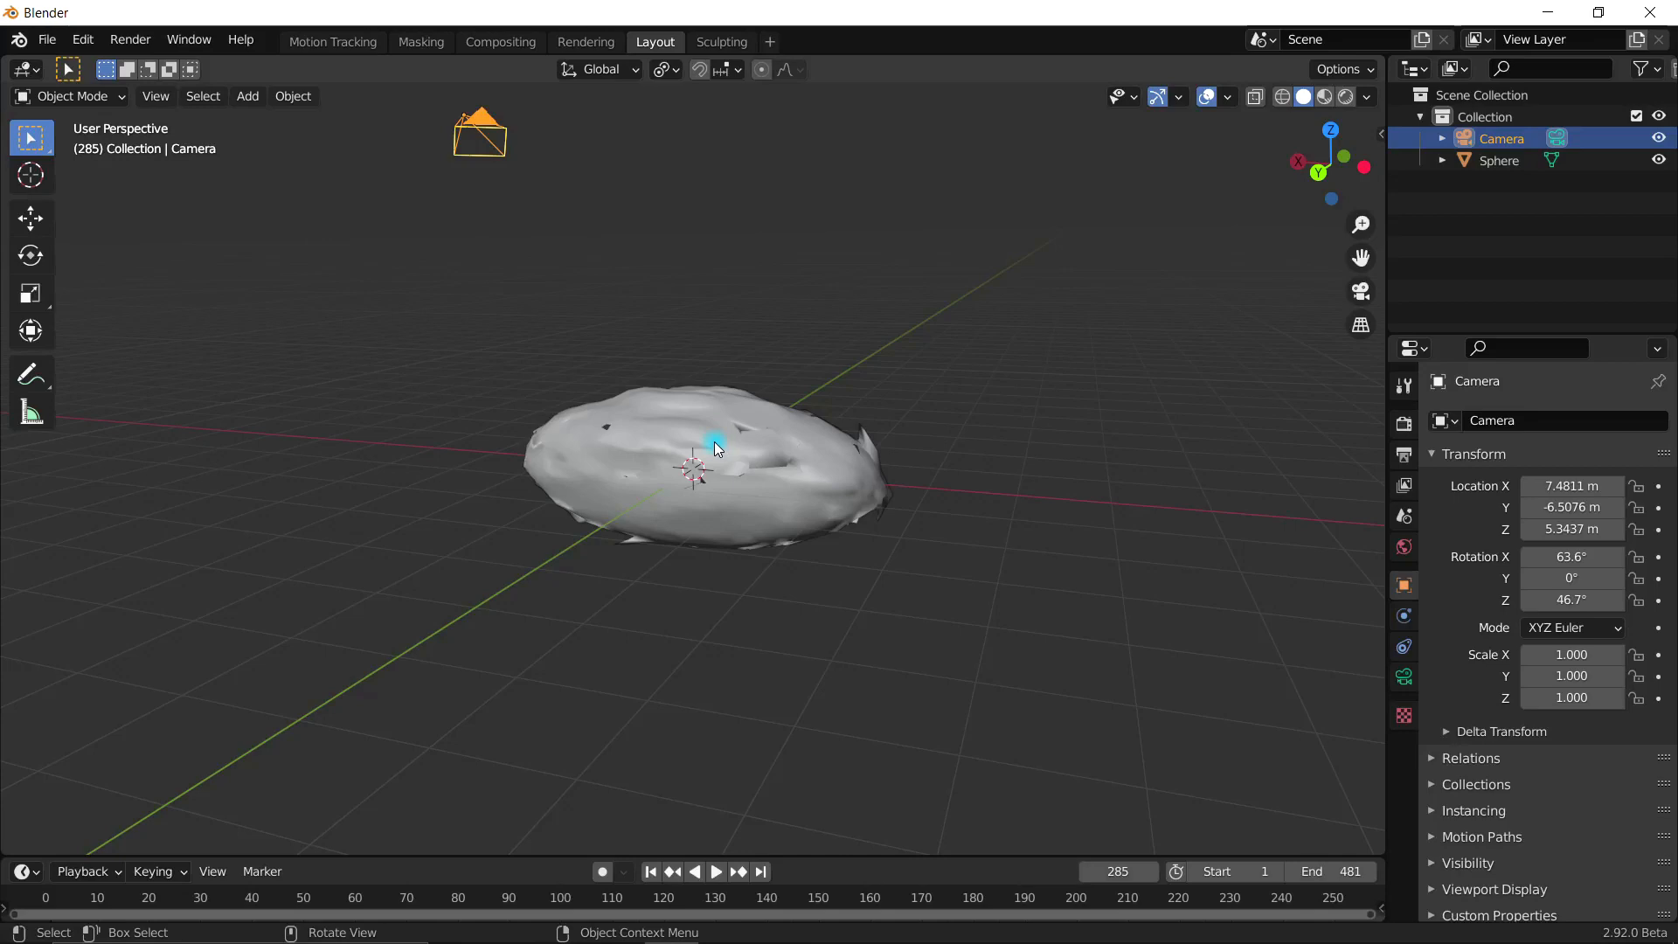
key(KP_0)
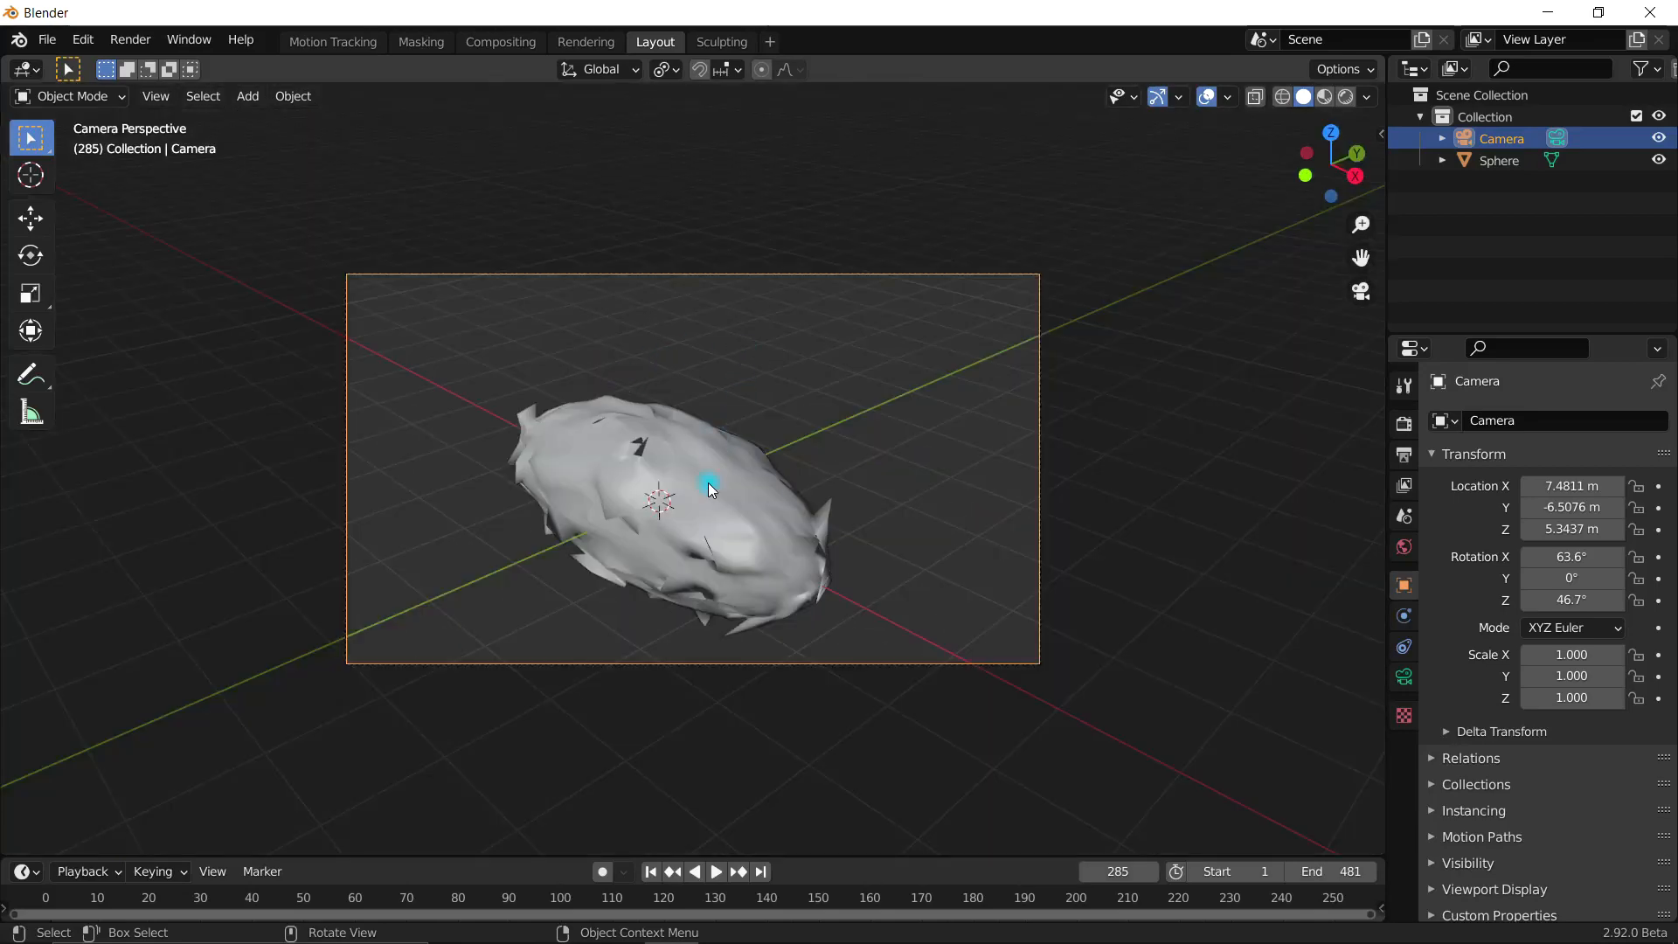
click(1361, 289)
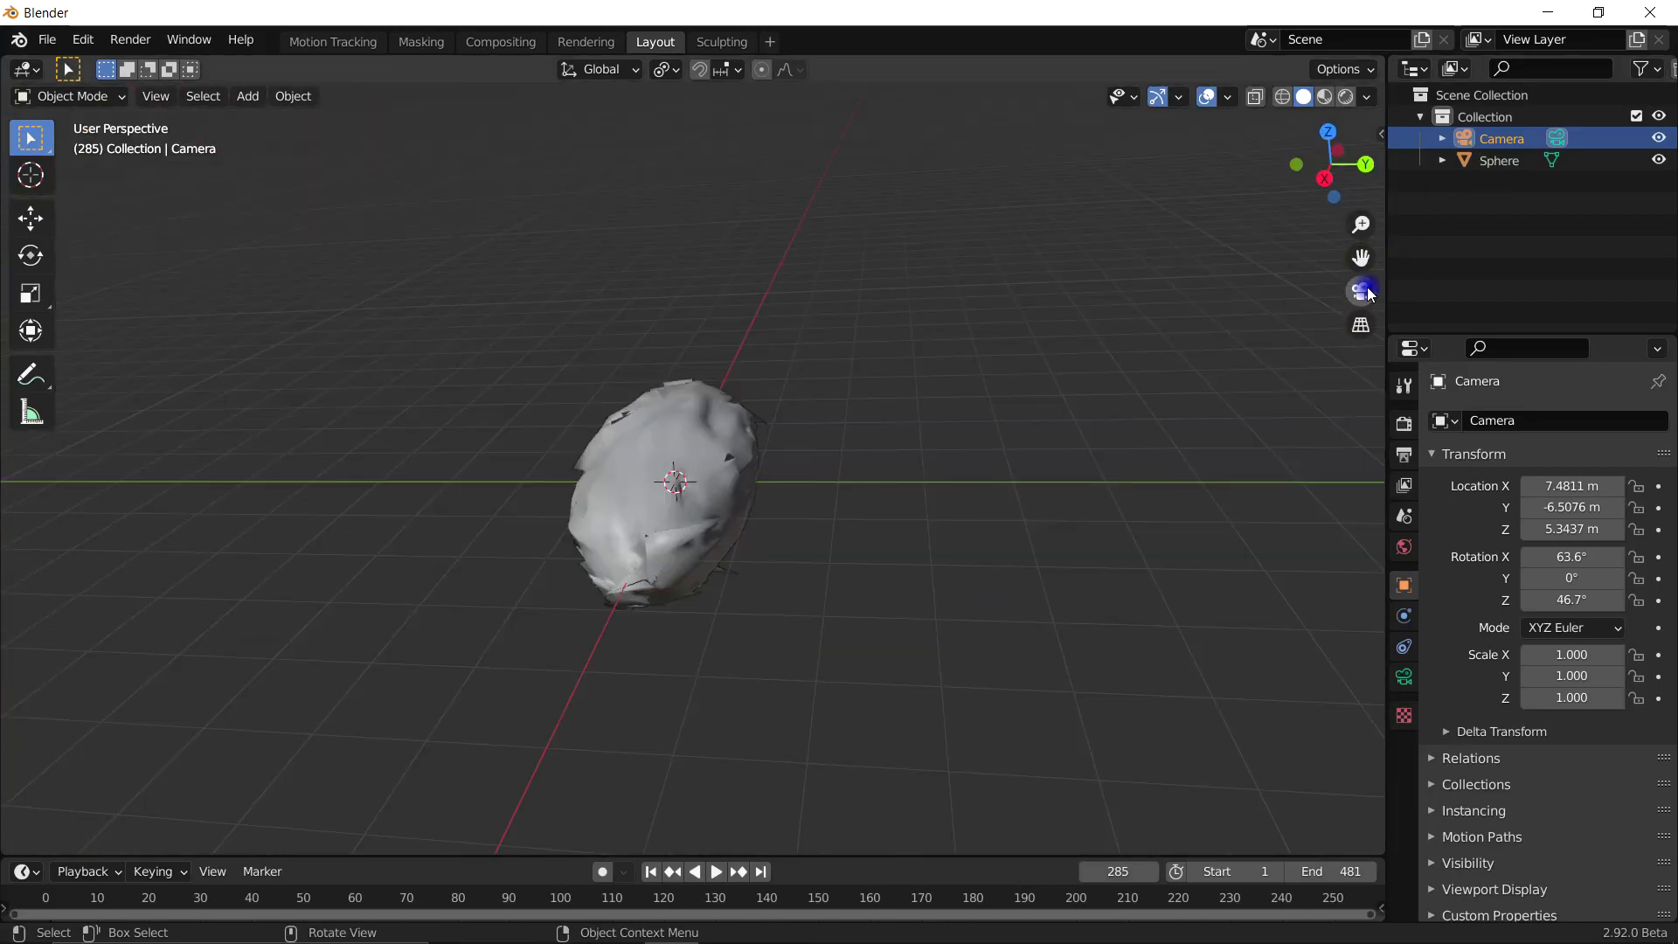
click(1362, 289)
key(g)
right_click(990, 523)
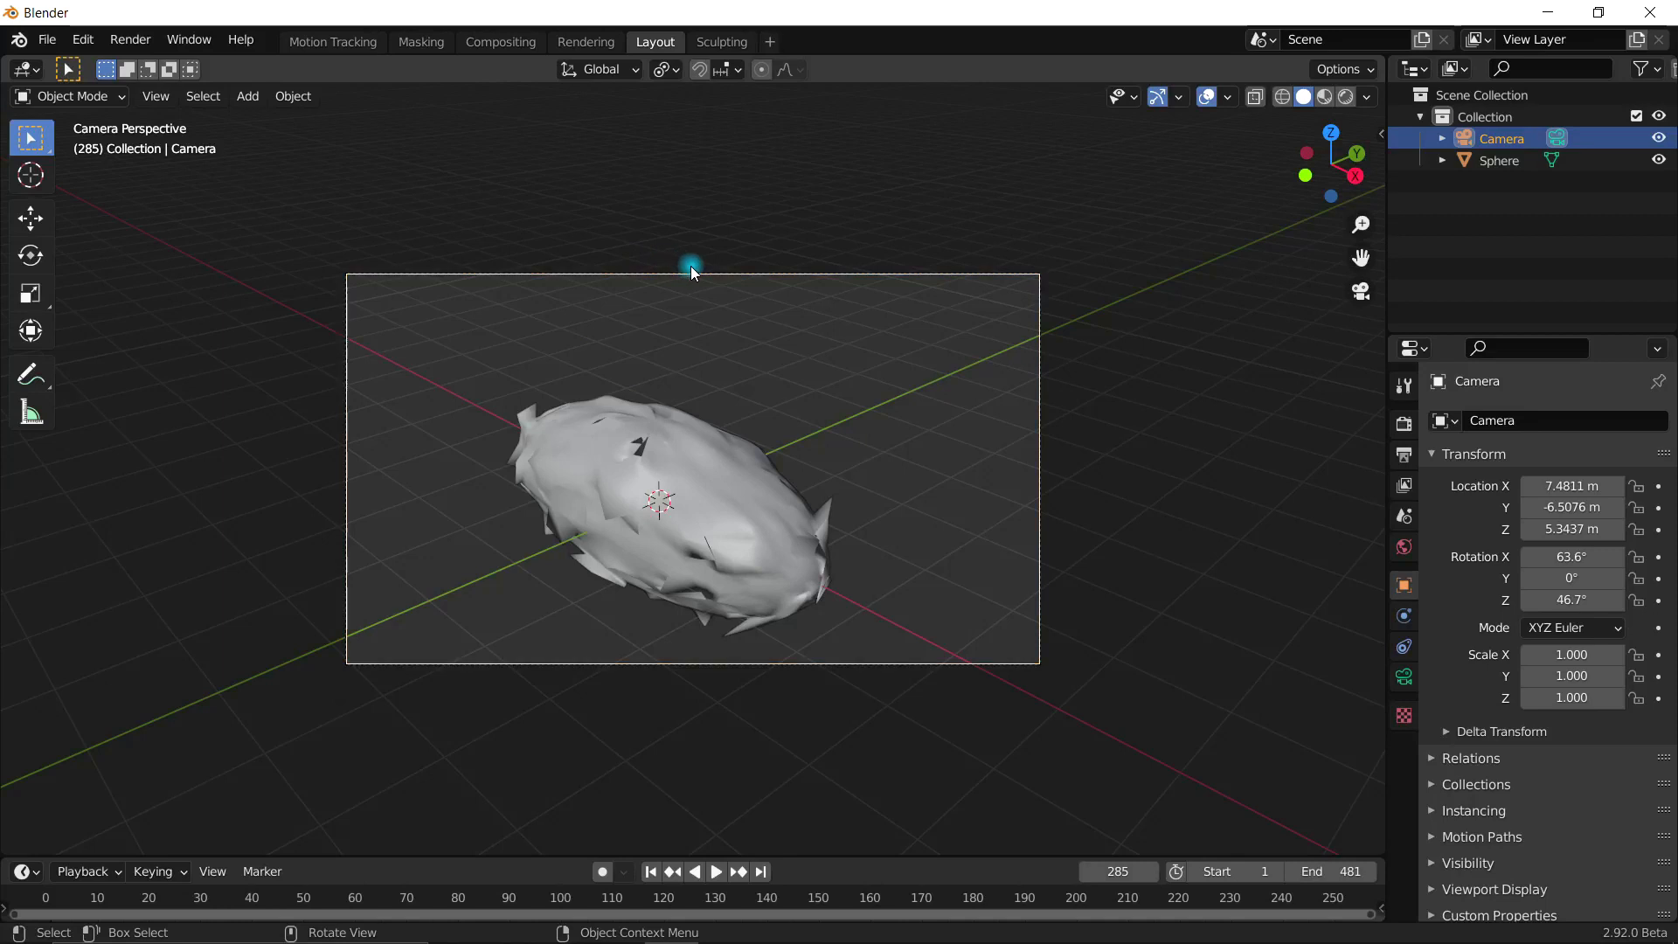
Step: Enable background images for the camera and add an entry that uses Movie Clip as its source
click(1405, 675)
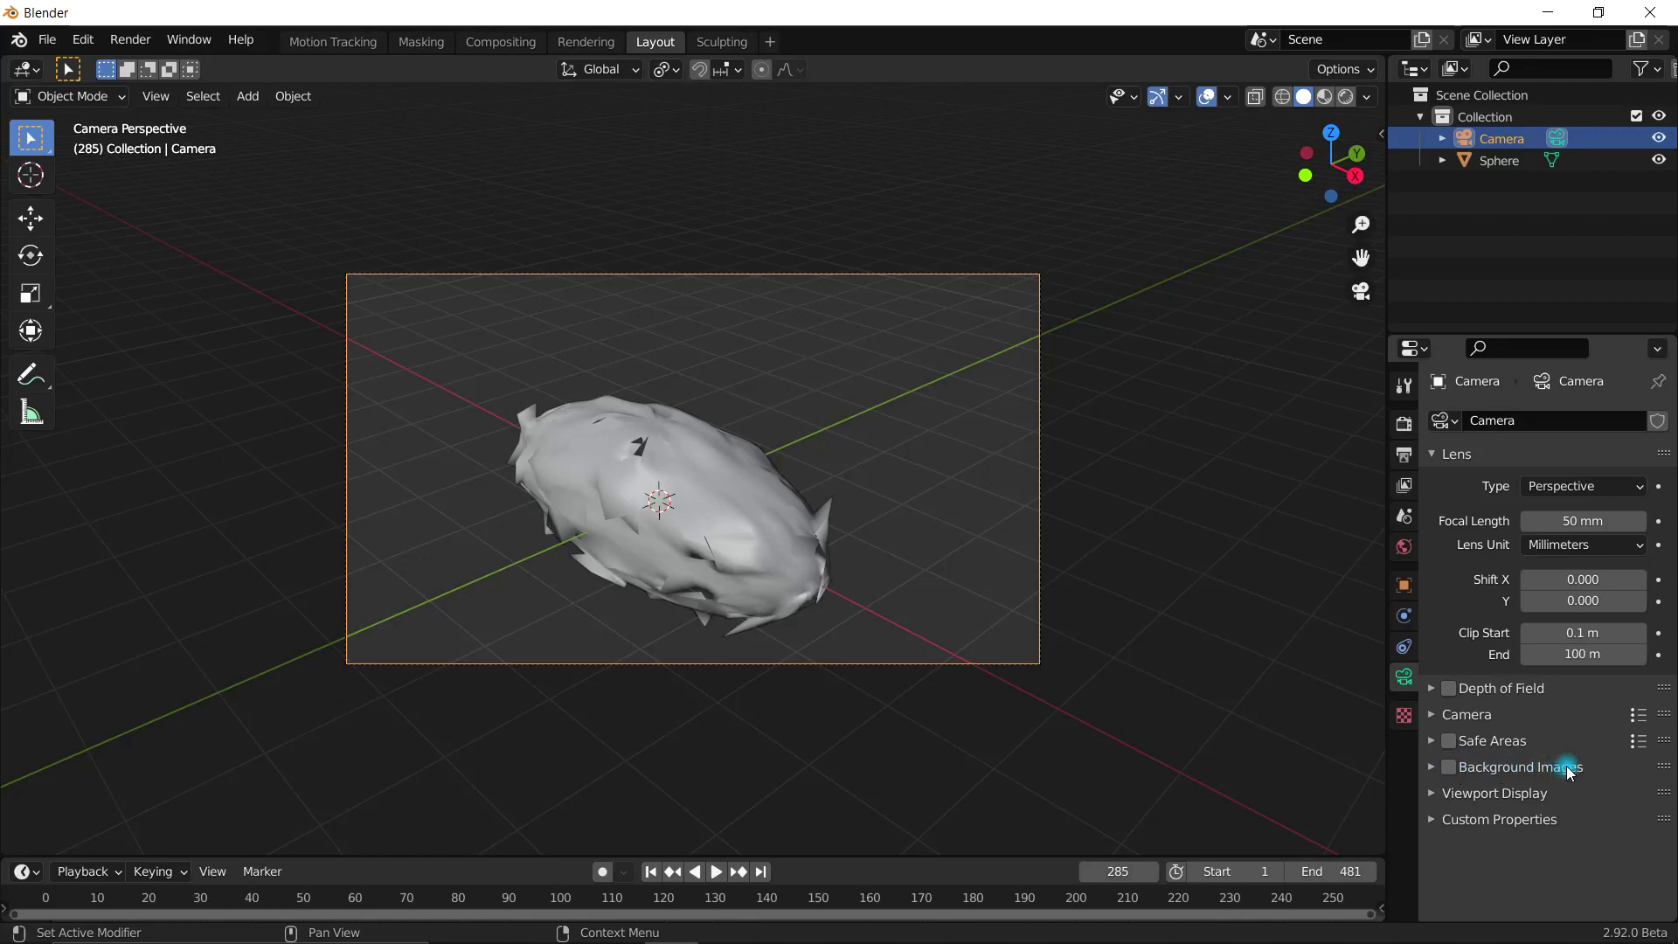
click(1433, 768)
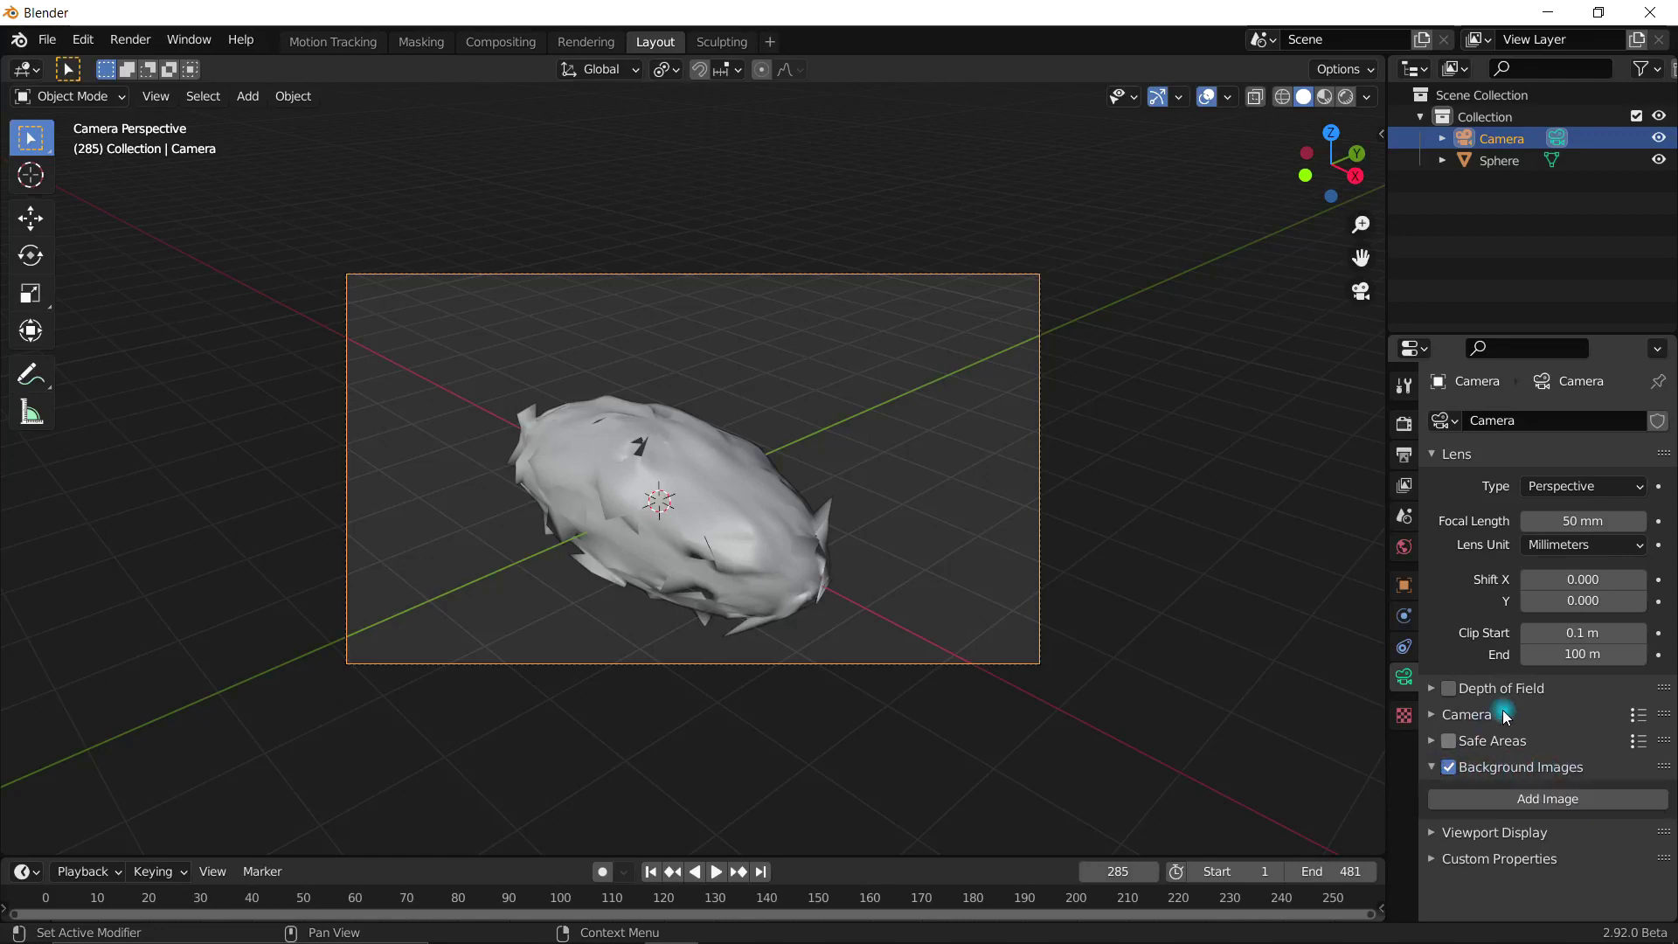
click(1524, 803)
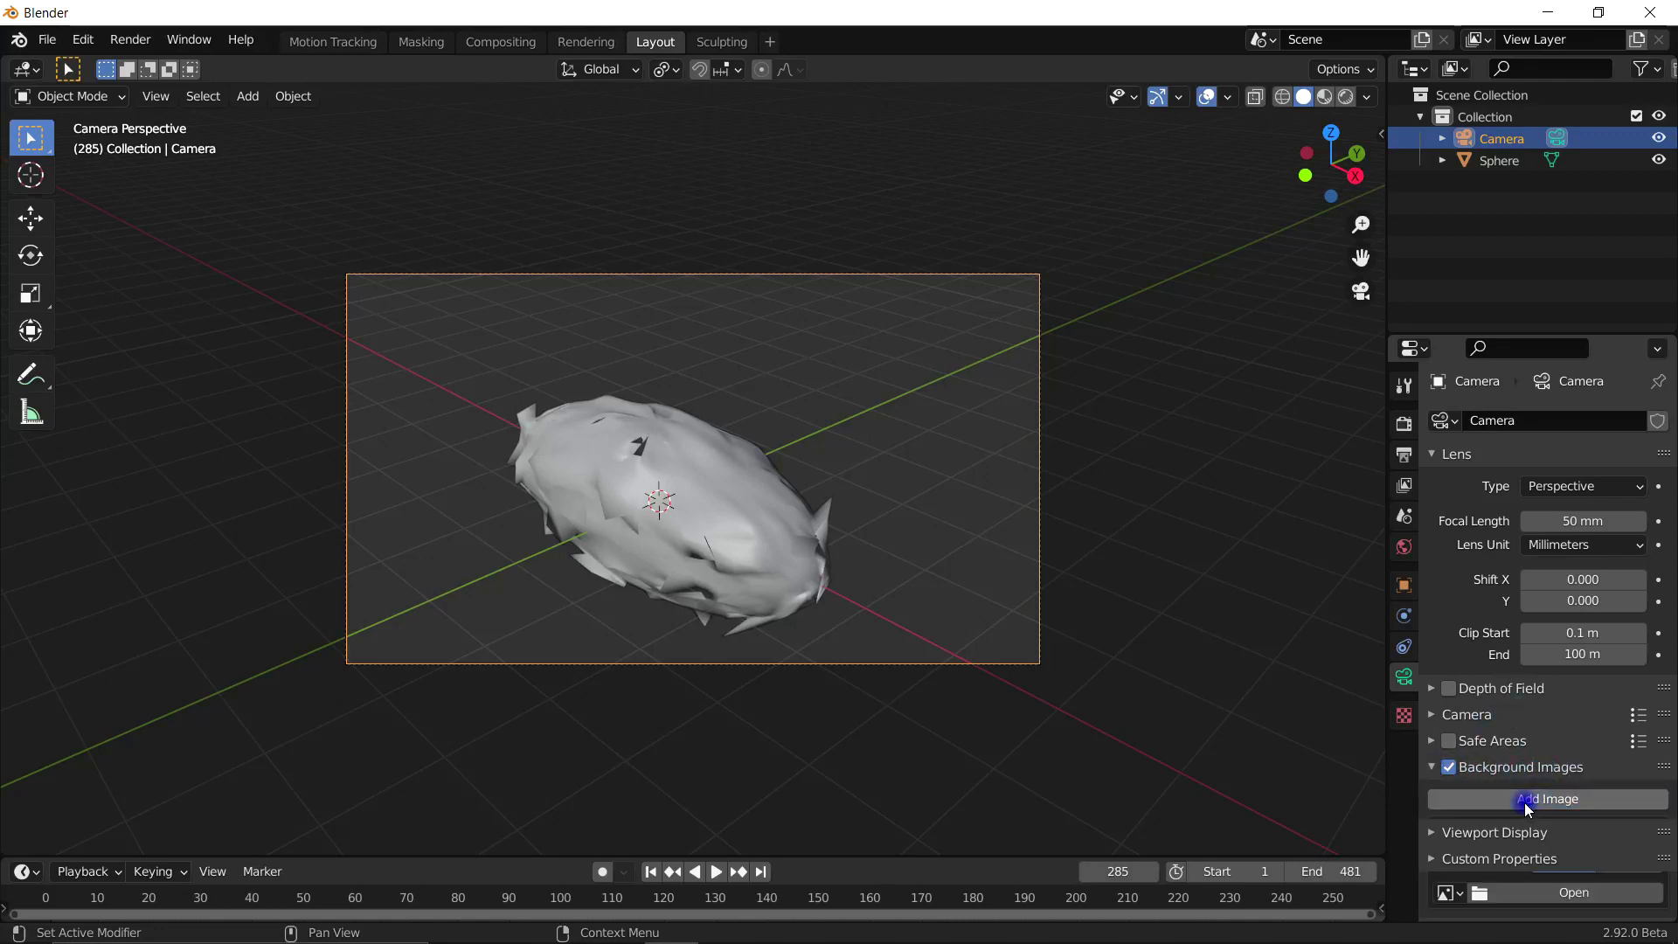
scroll(1550, 780, down, 1)
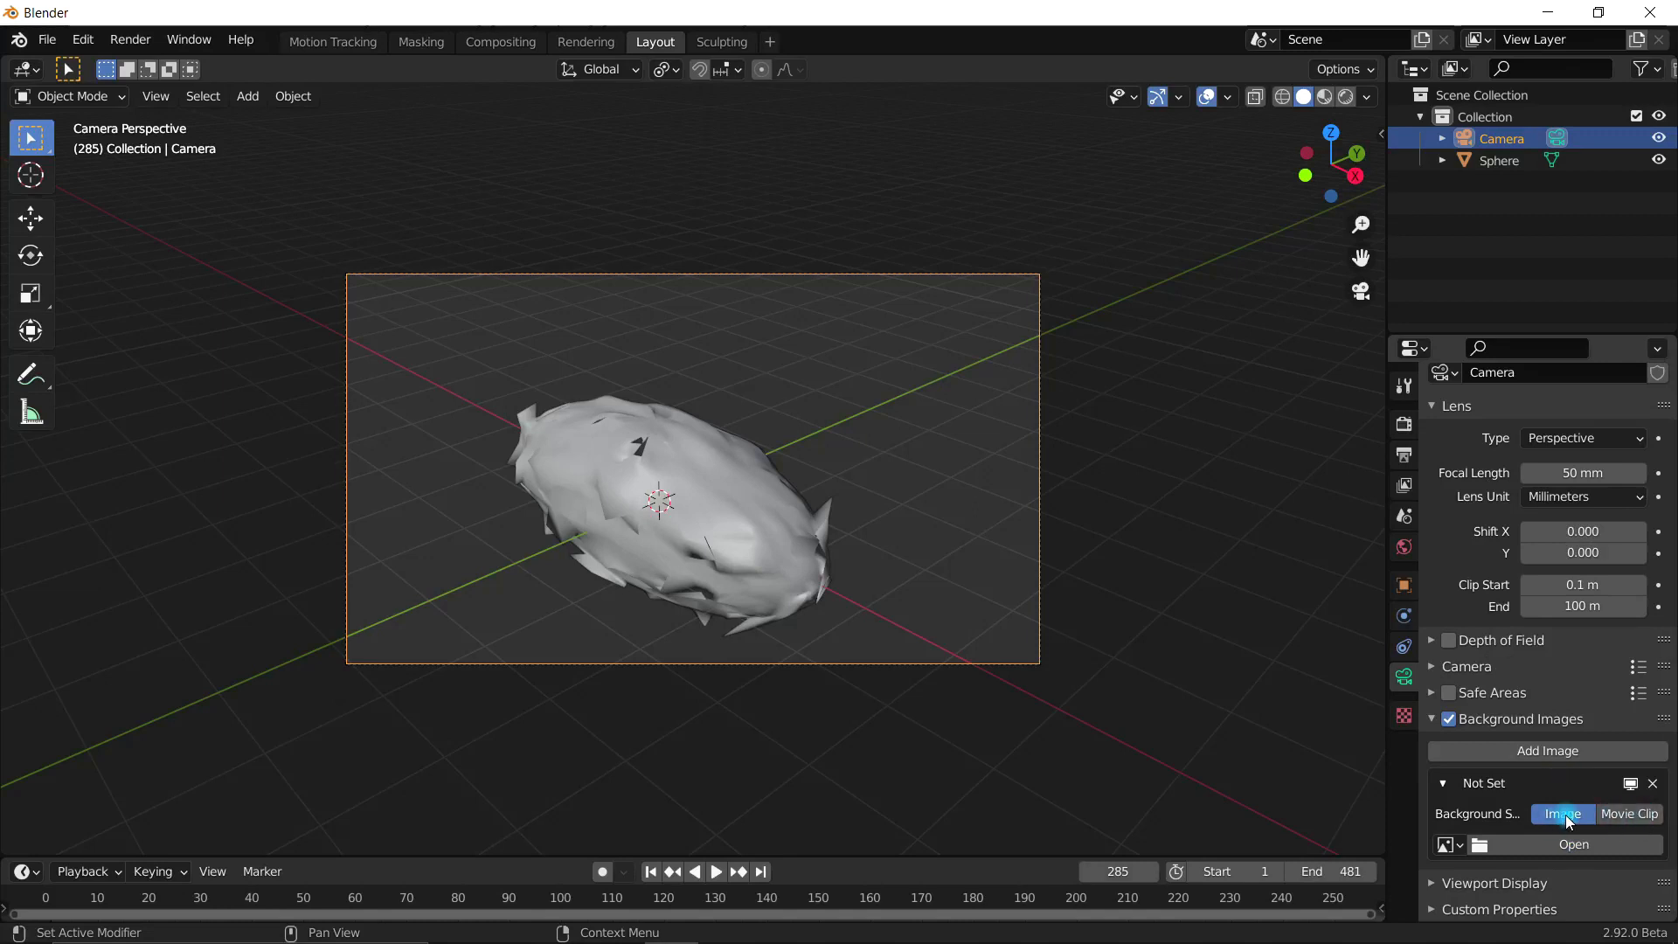
click(1622, 814)
scroll(1565, 836, down, 2)
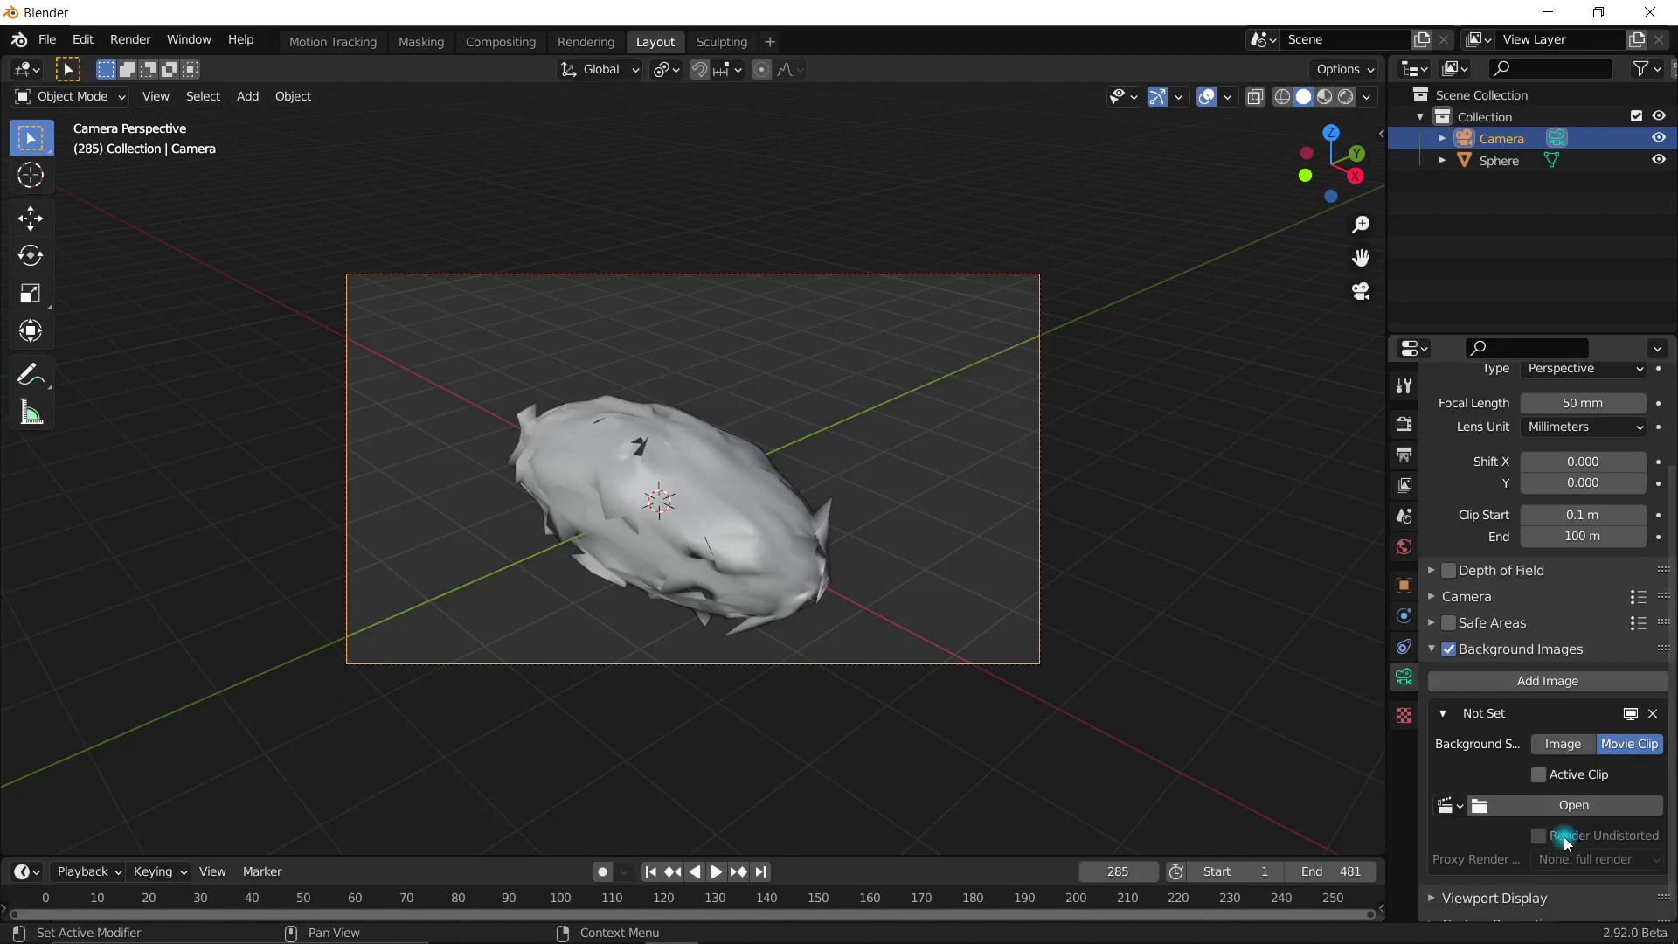
scroll(1458, 815, down, 1)
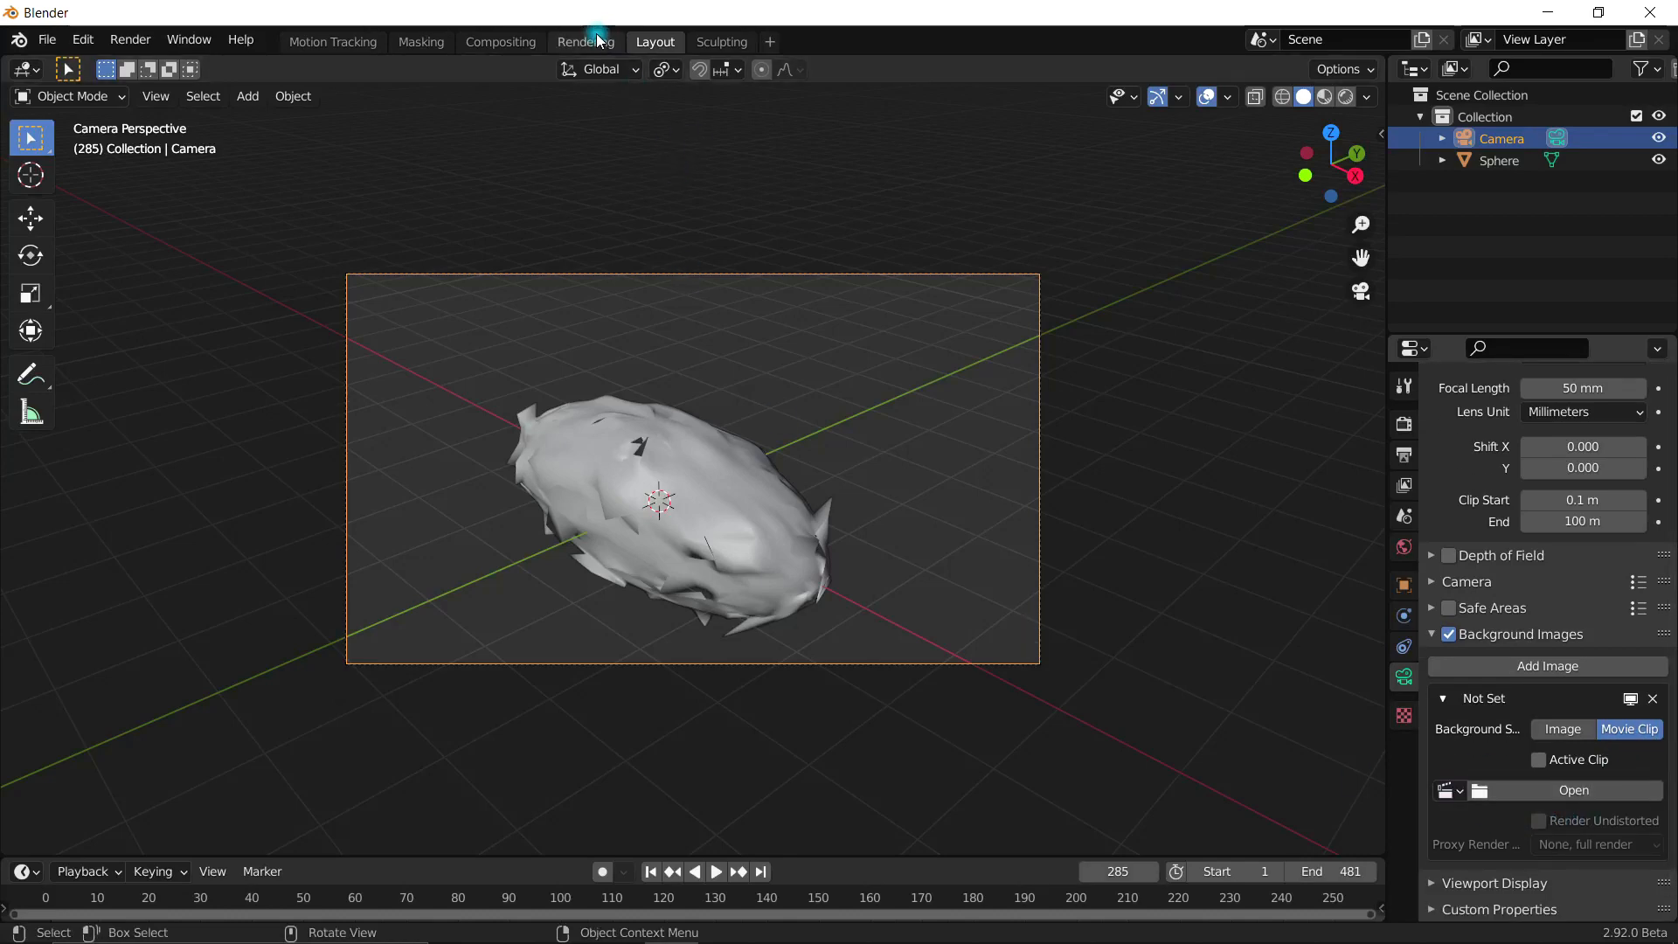
Step: Check the footage in the Motion Tracking workspace, return to Layout and assign Broadway - 10836.mp4 as the camera's background clip
click(363, 42)
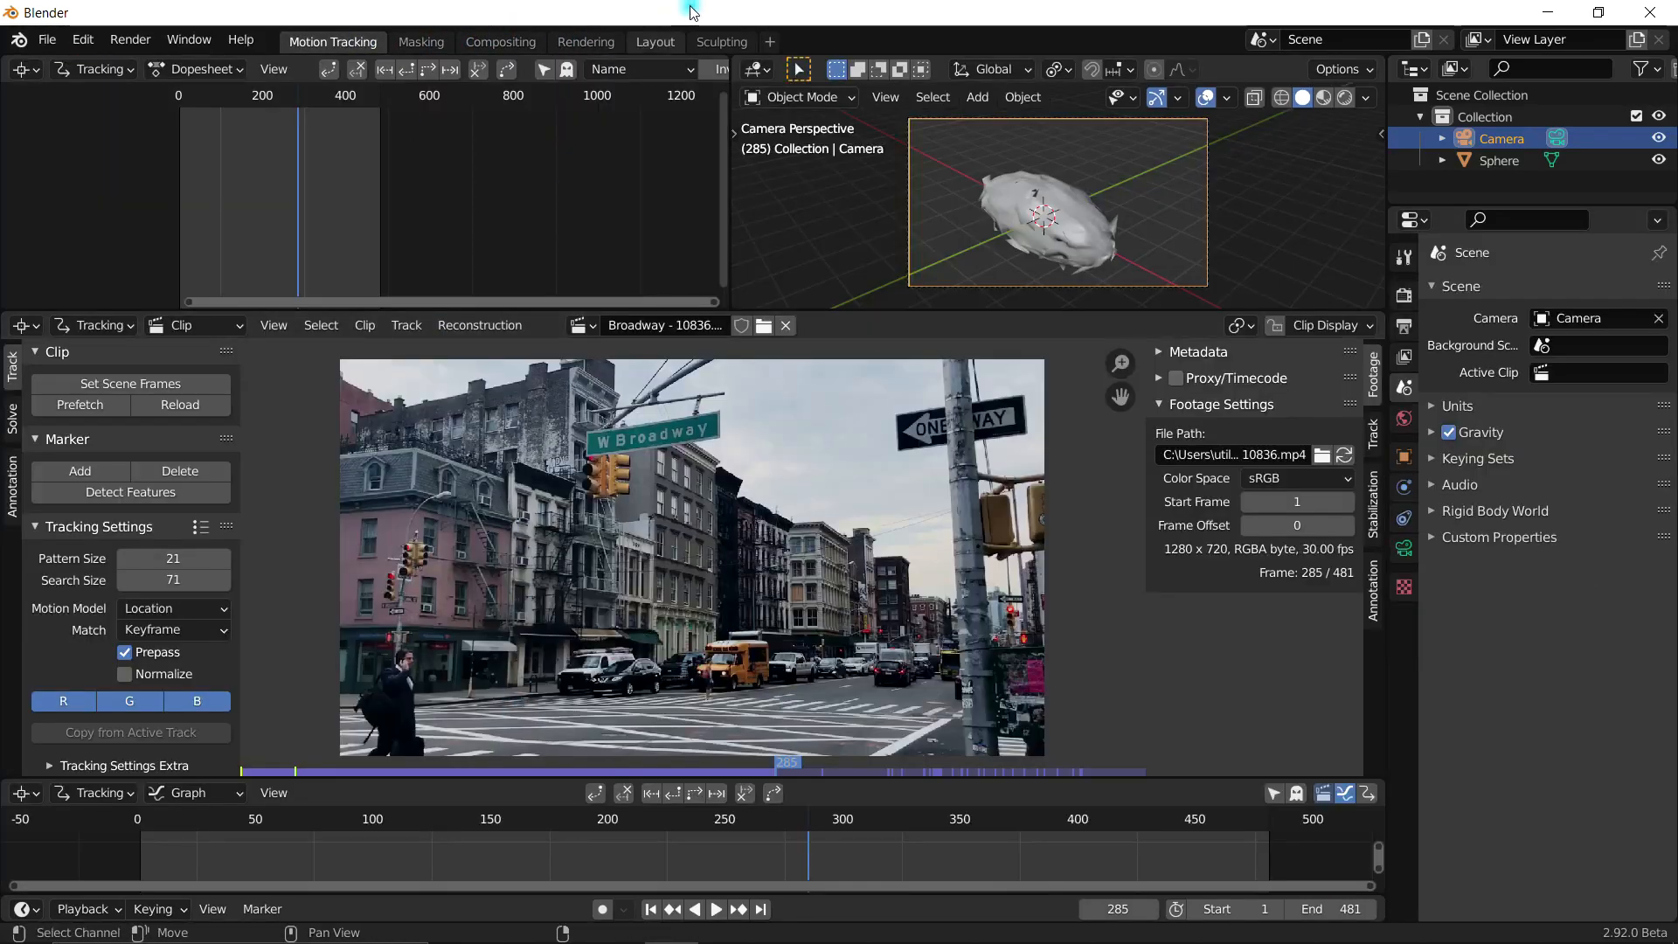
click(669, 46)
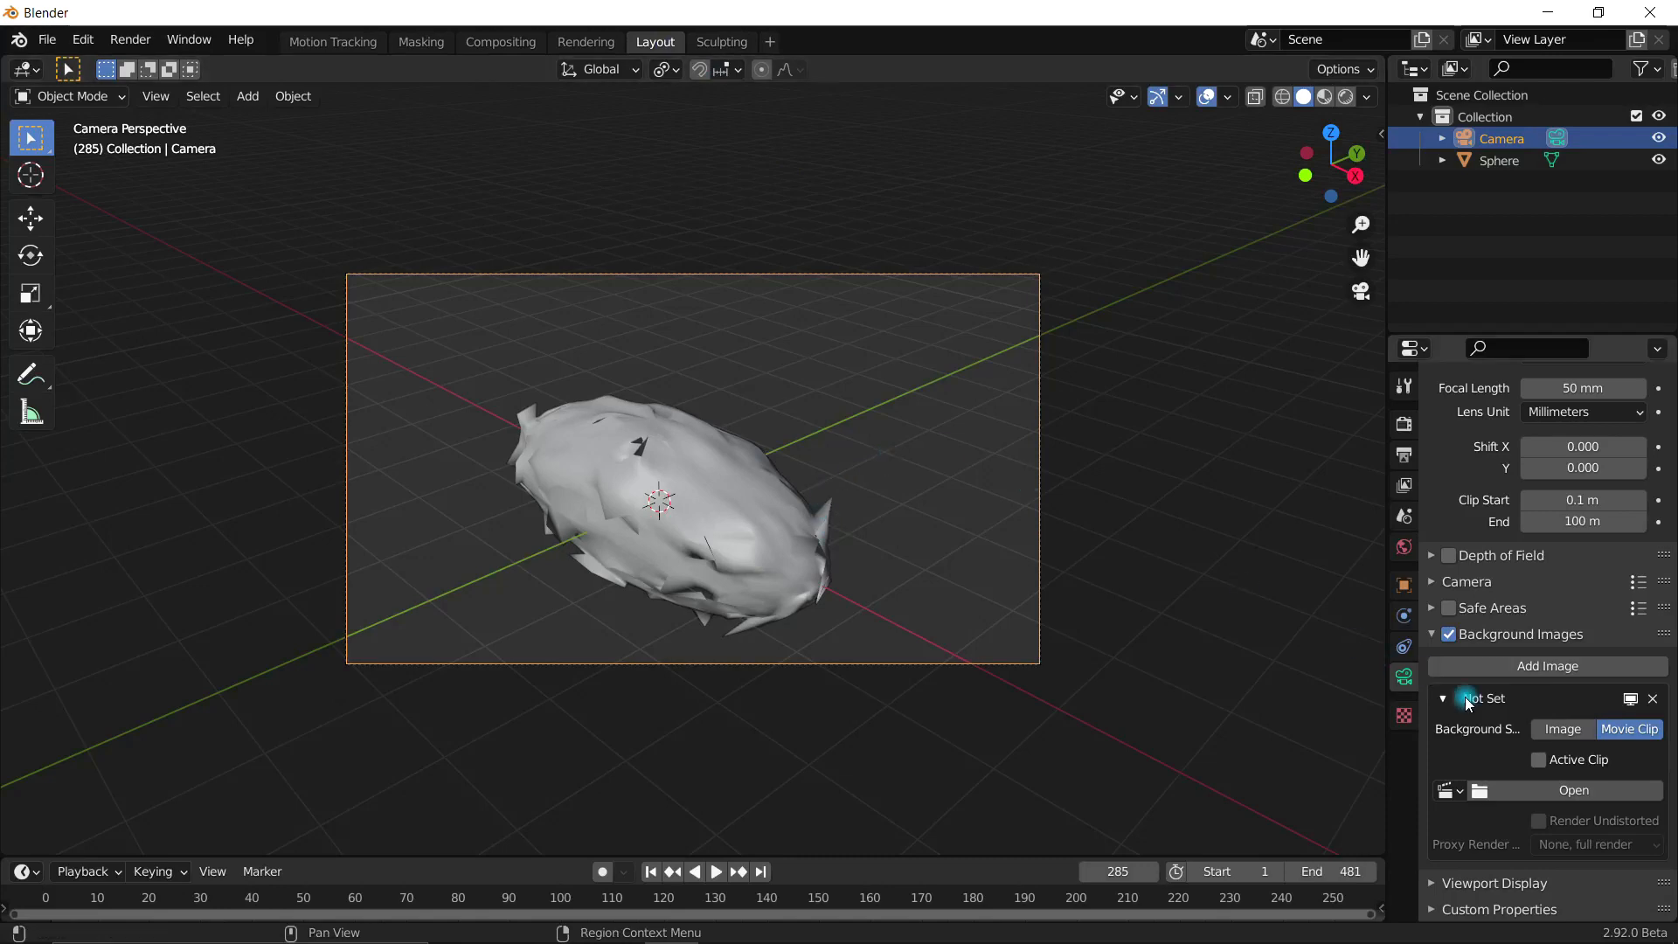
click(1450, 792)
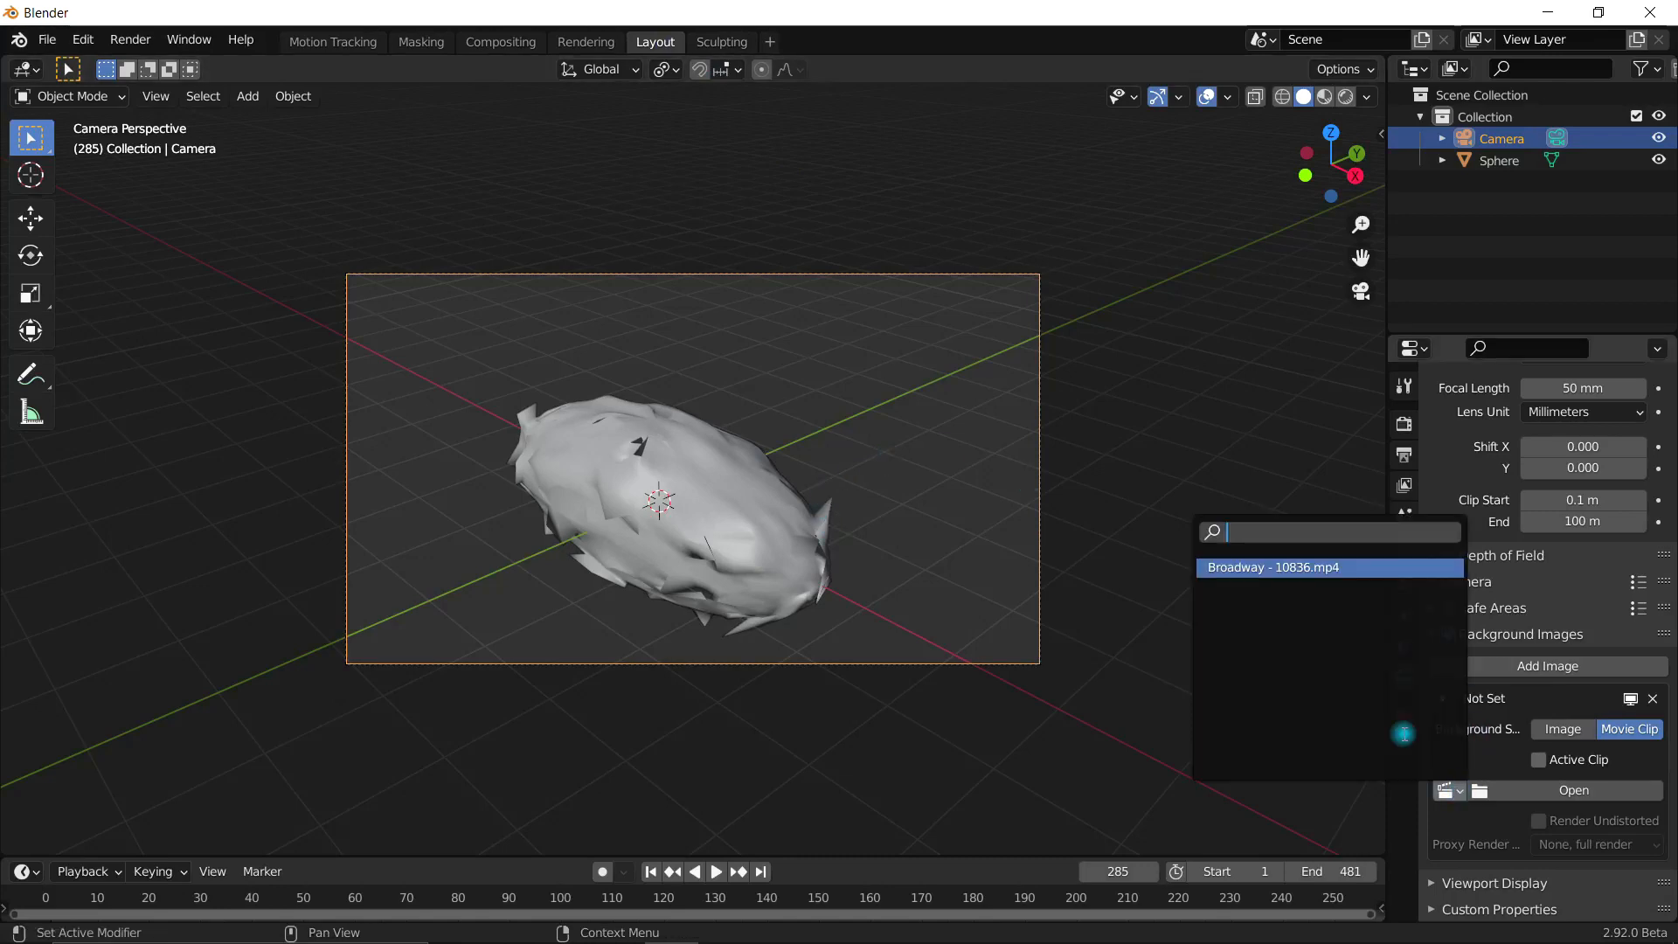
click(1224, 570)
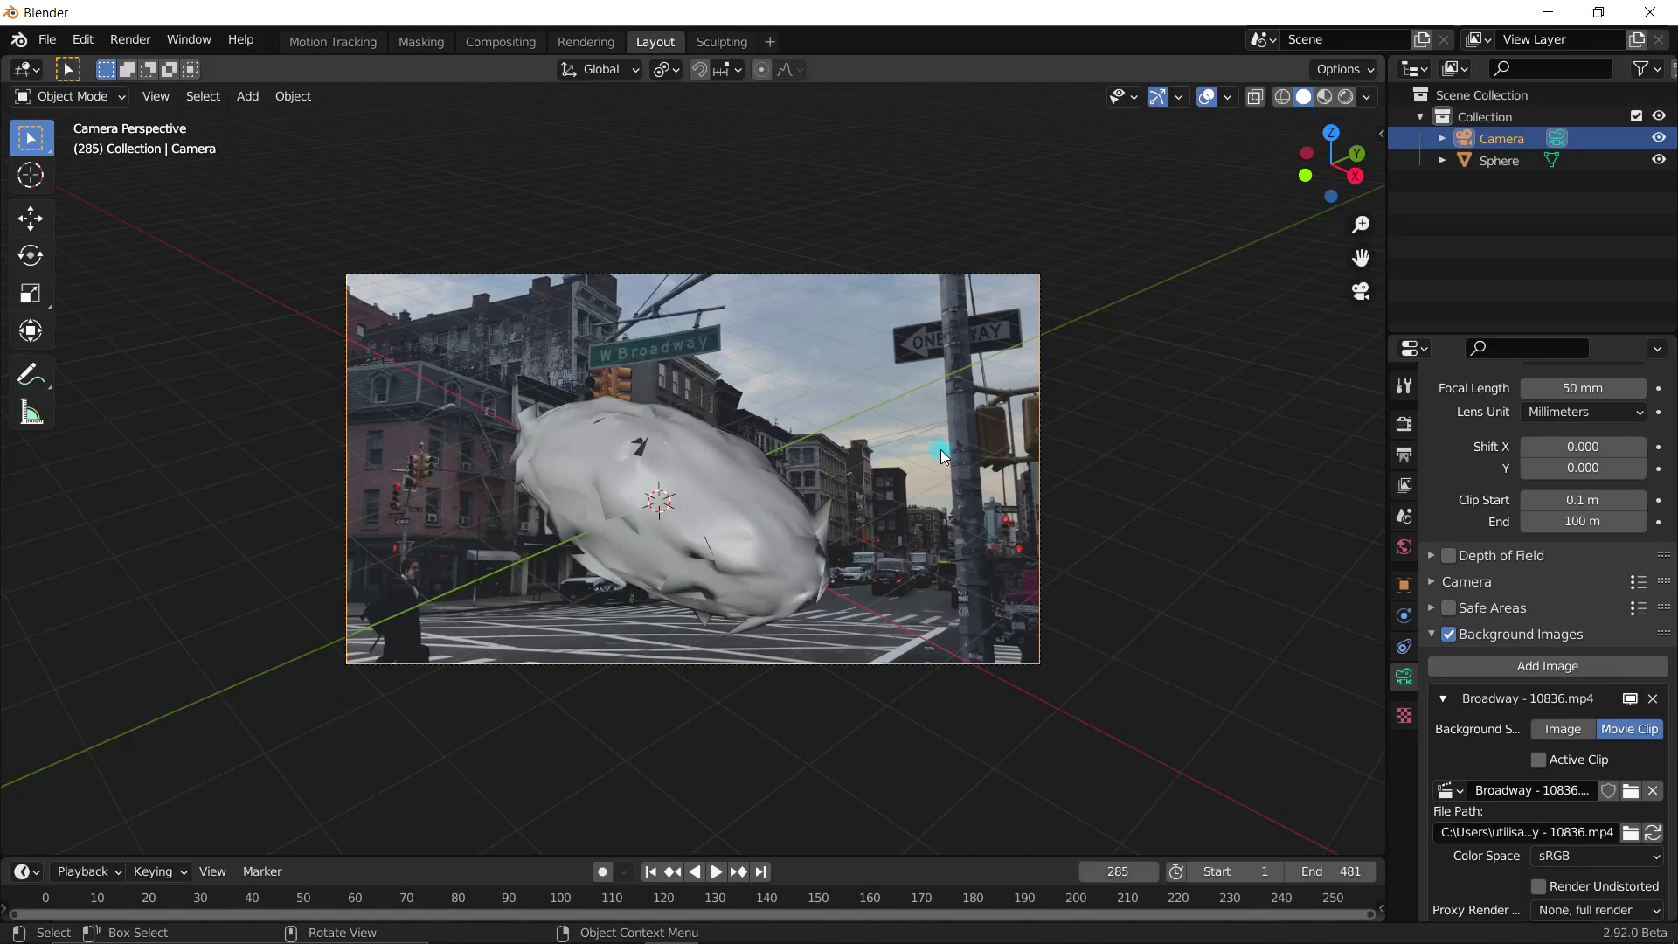
Step: Examine the asteroid and the camera from outside, and compare the asteroid with the street footage in the camera view
middle_drag(805, 428, 721, 414)
scroll(721, 415, down, 6)
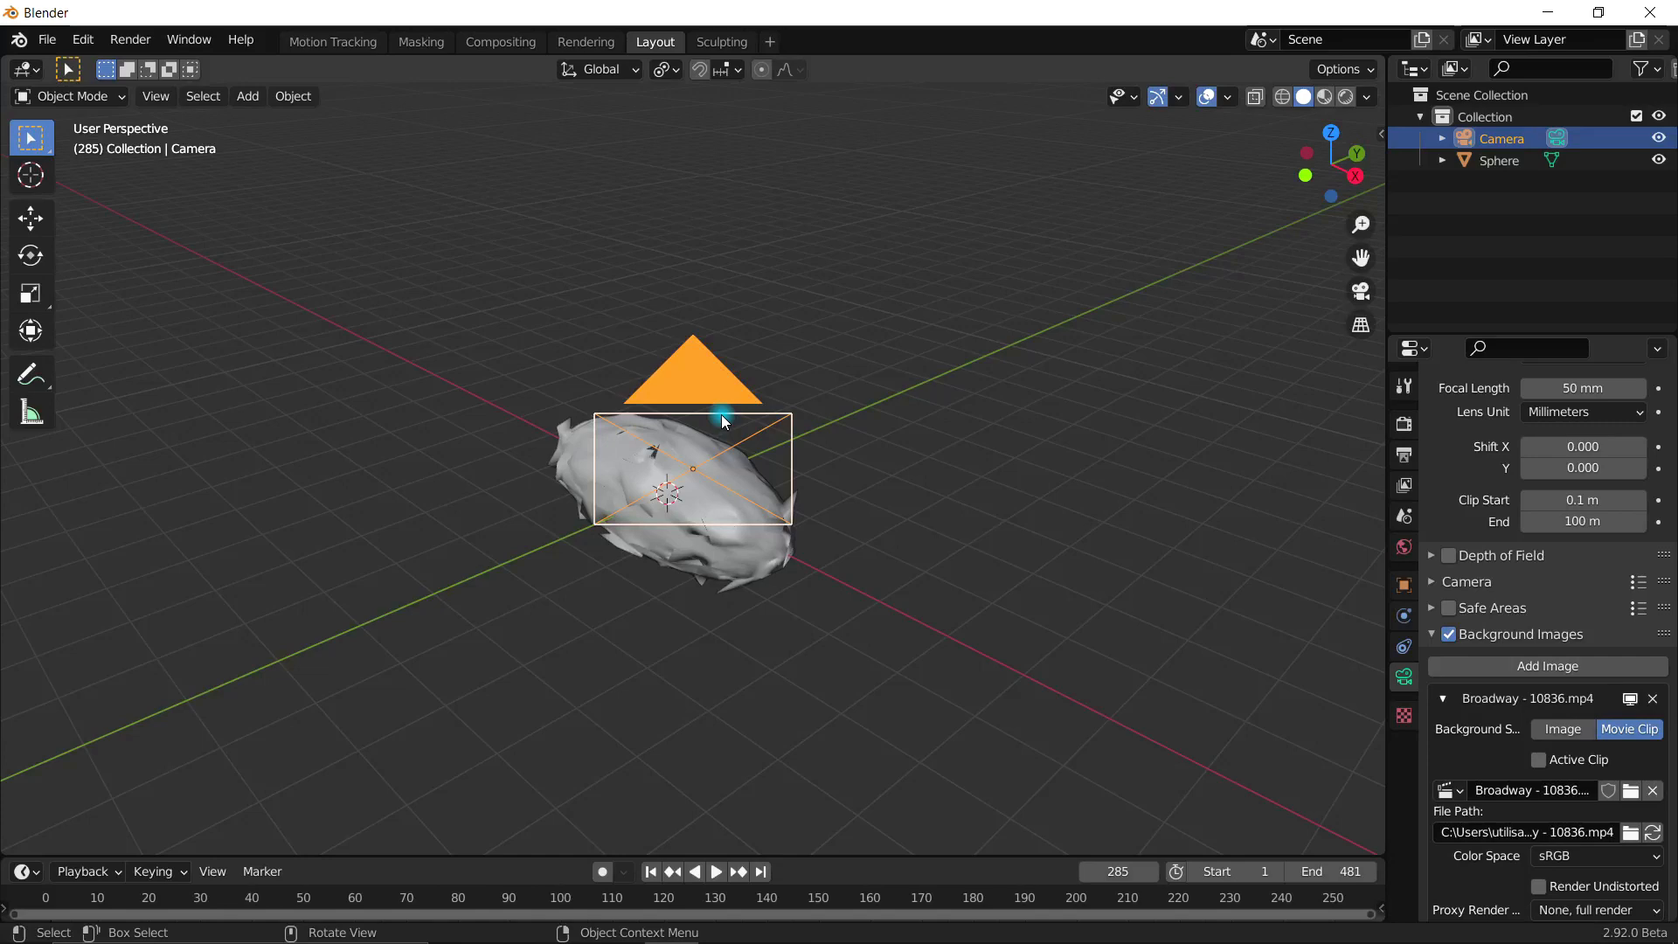
scroll(868, 490, up, 2)
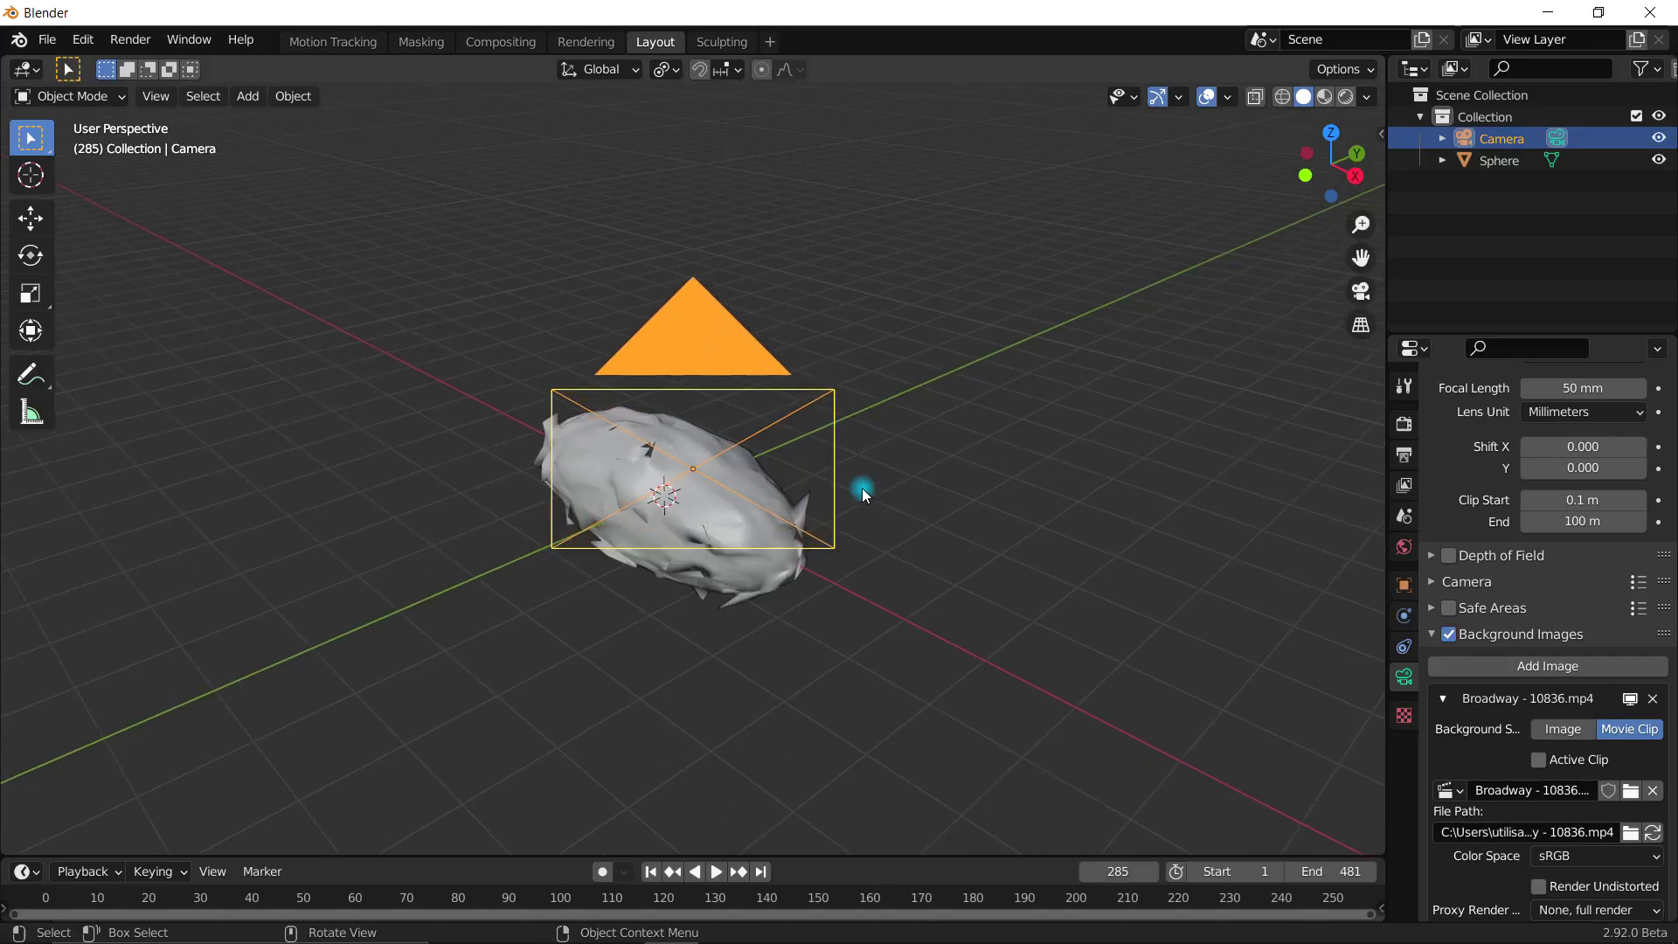
key(KP_0)
scroll(895, 505, up, 3)
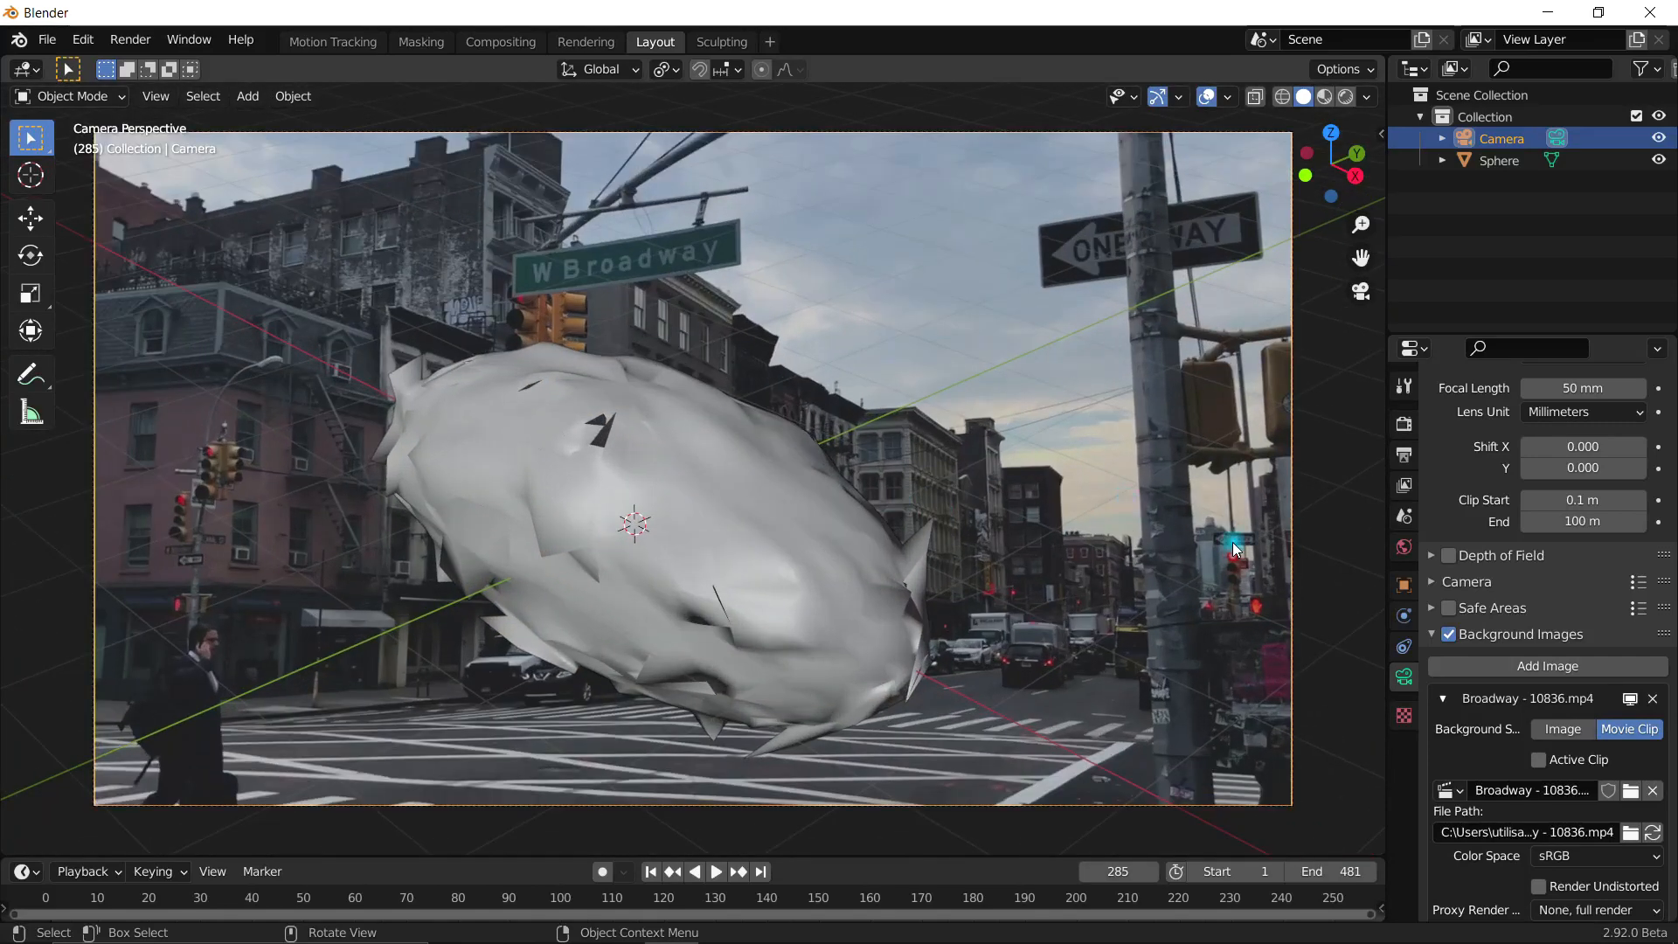
scroll(903, 400, down, 2)
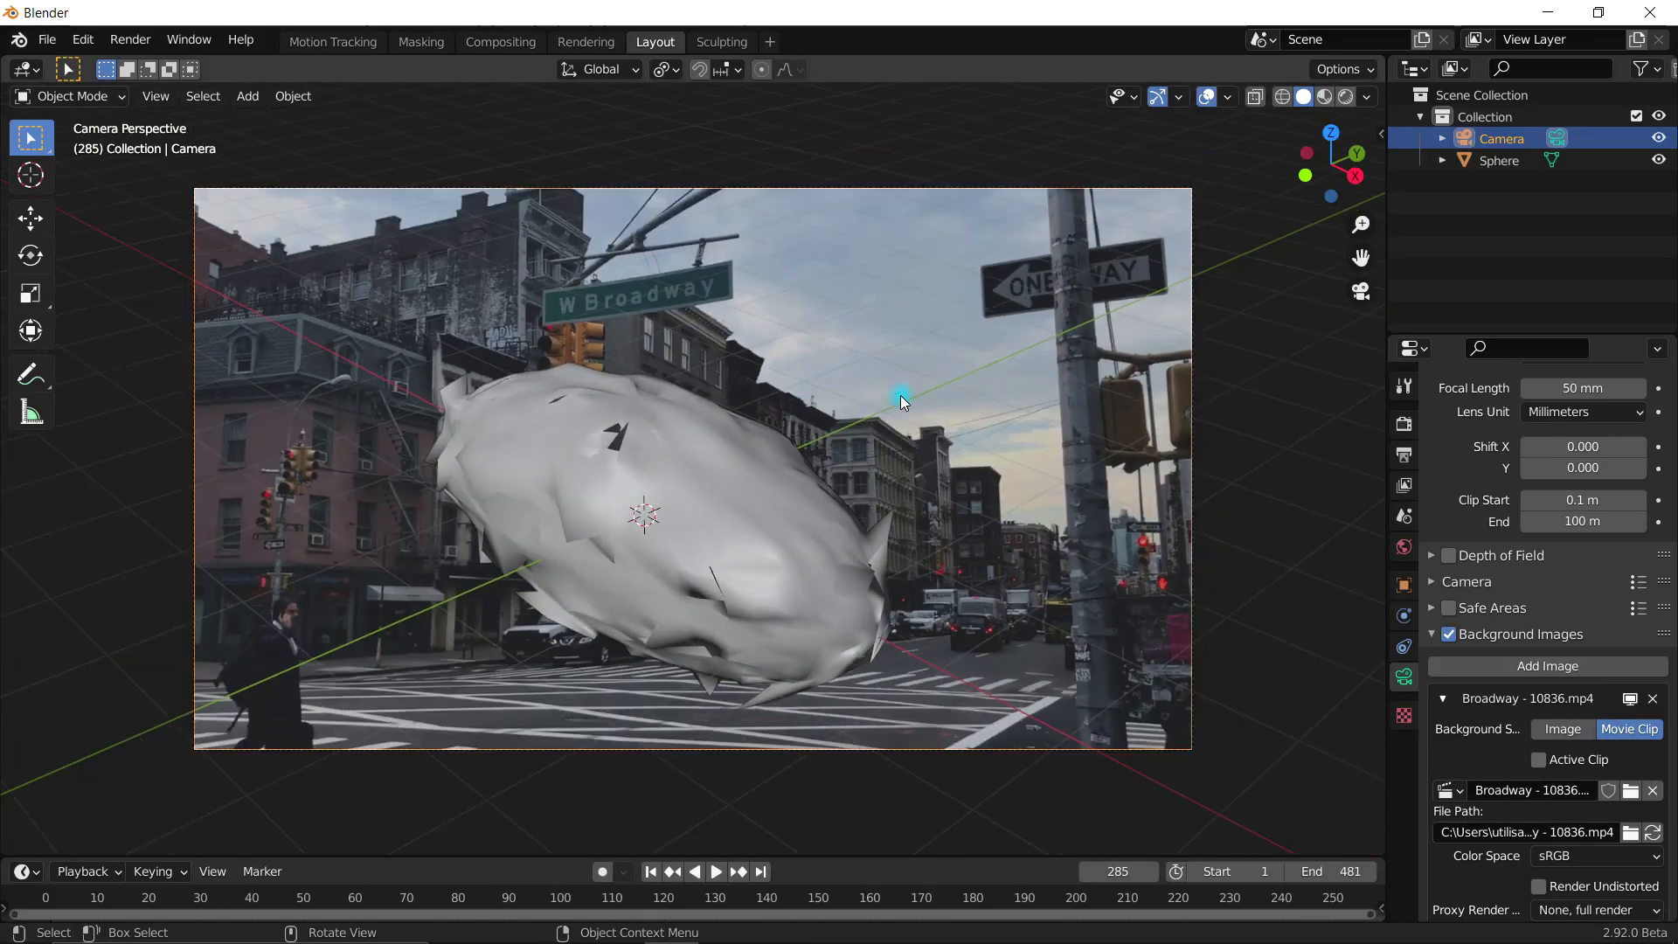
click(637, 450)
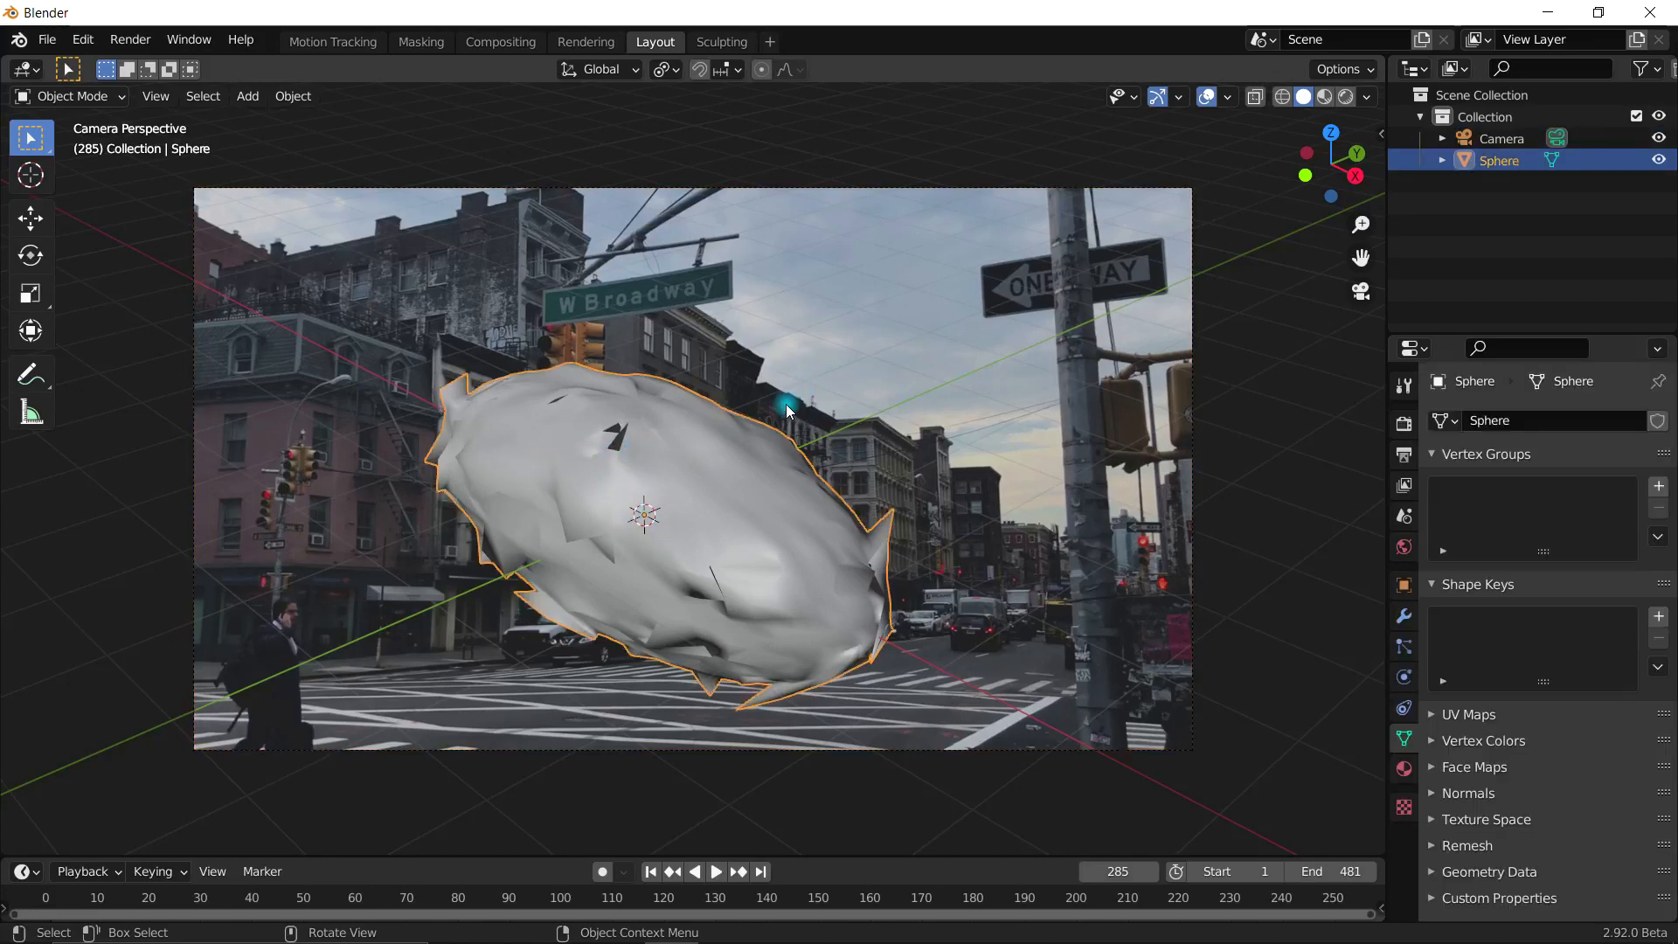
middle_drag(753, 469, 332, 678)
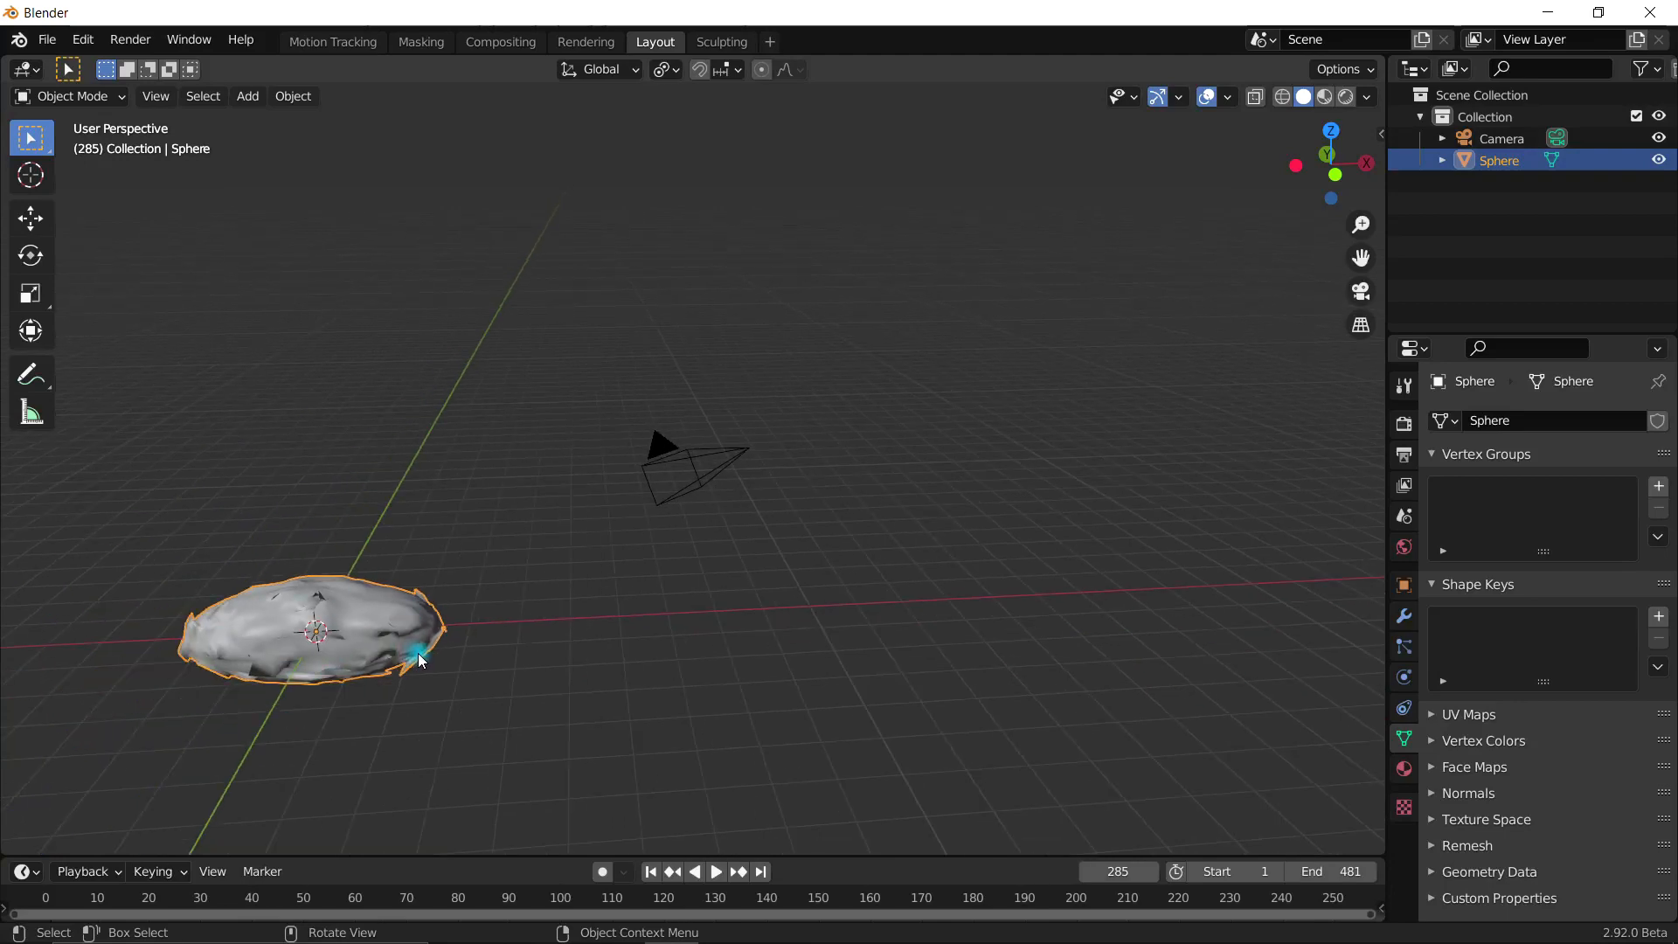
key(KP_0)
Step: Select the camera and lock it to the view with Camera to View
click(778, 188)
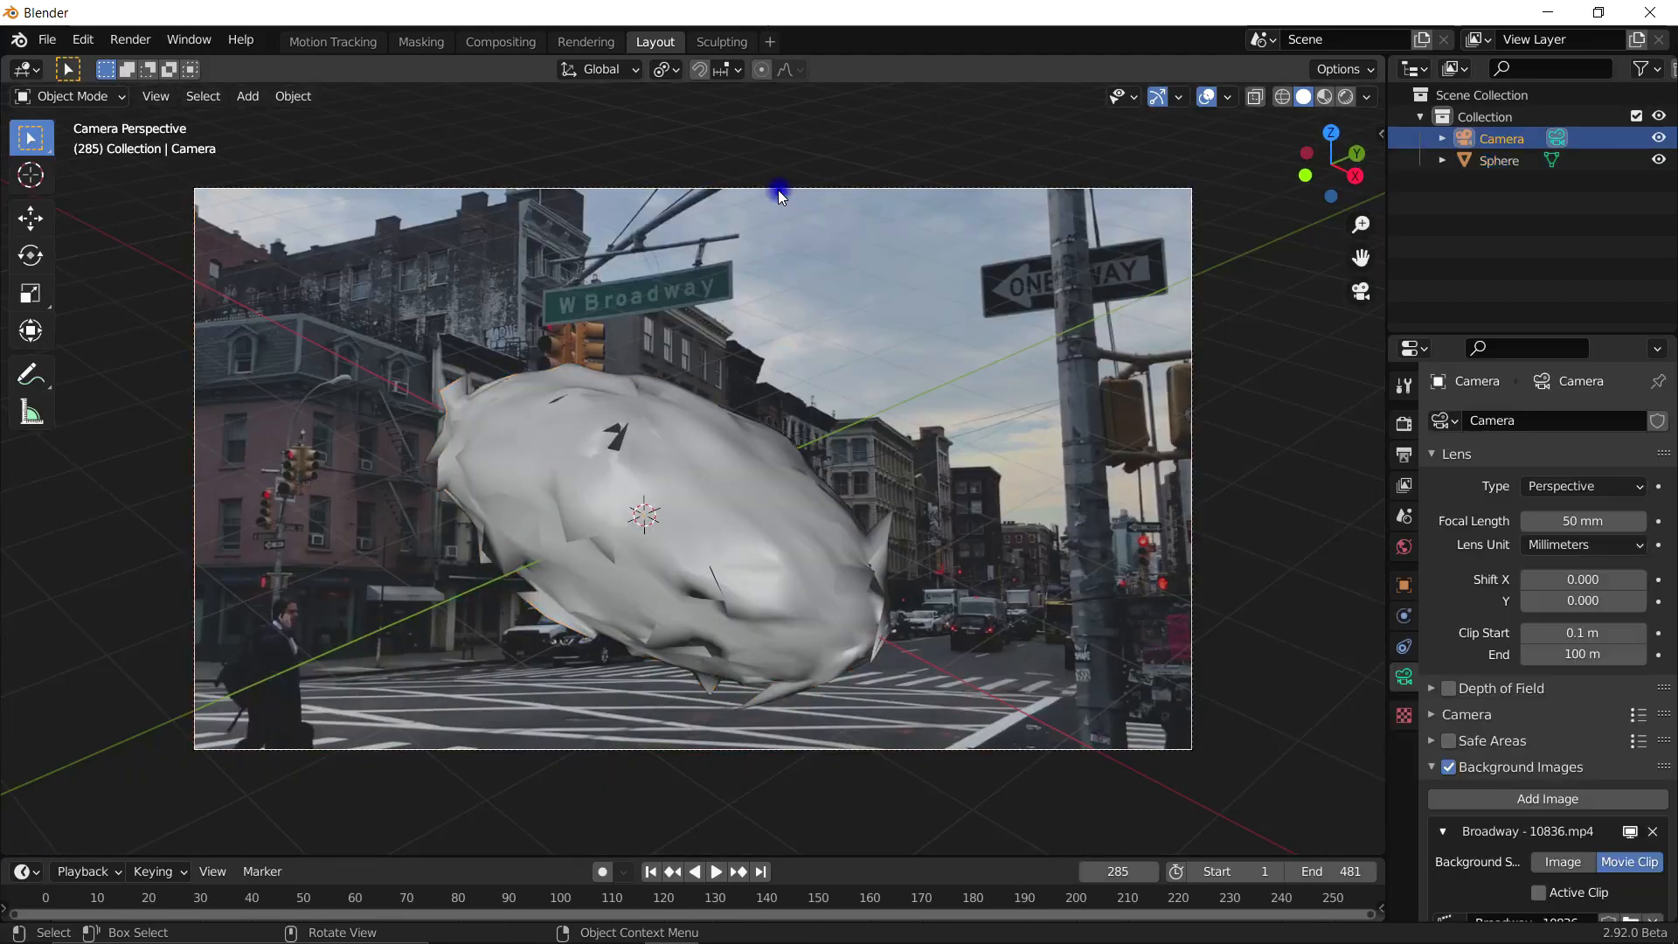
click(1382, 134)
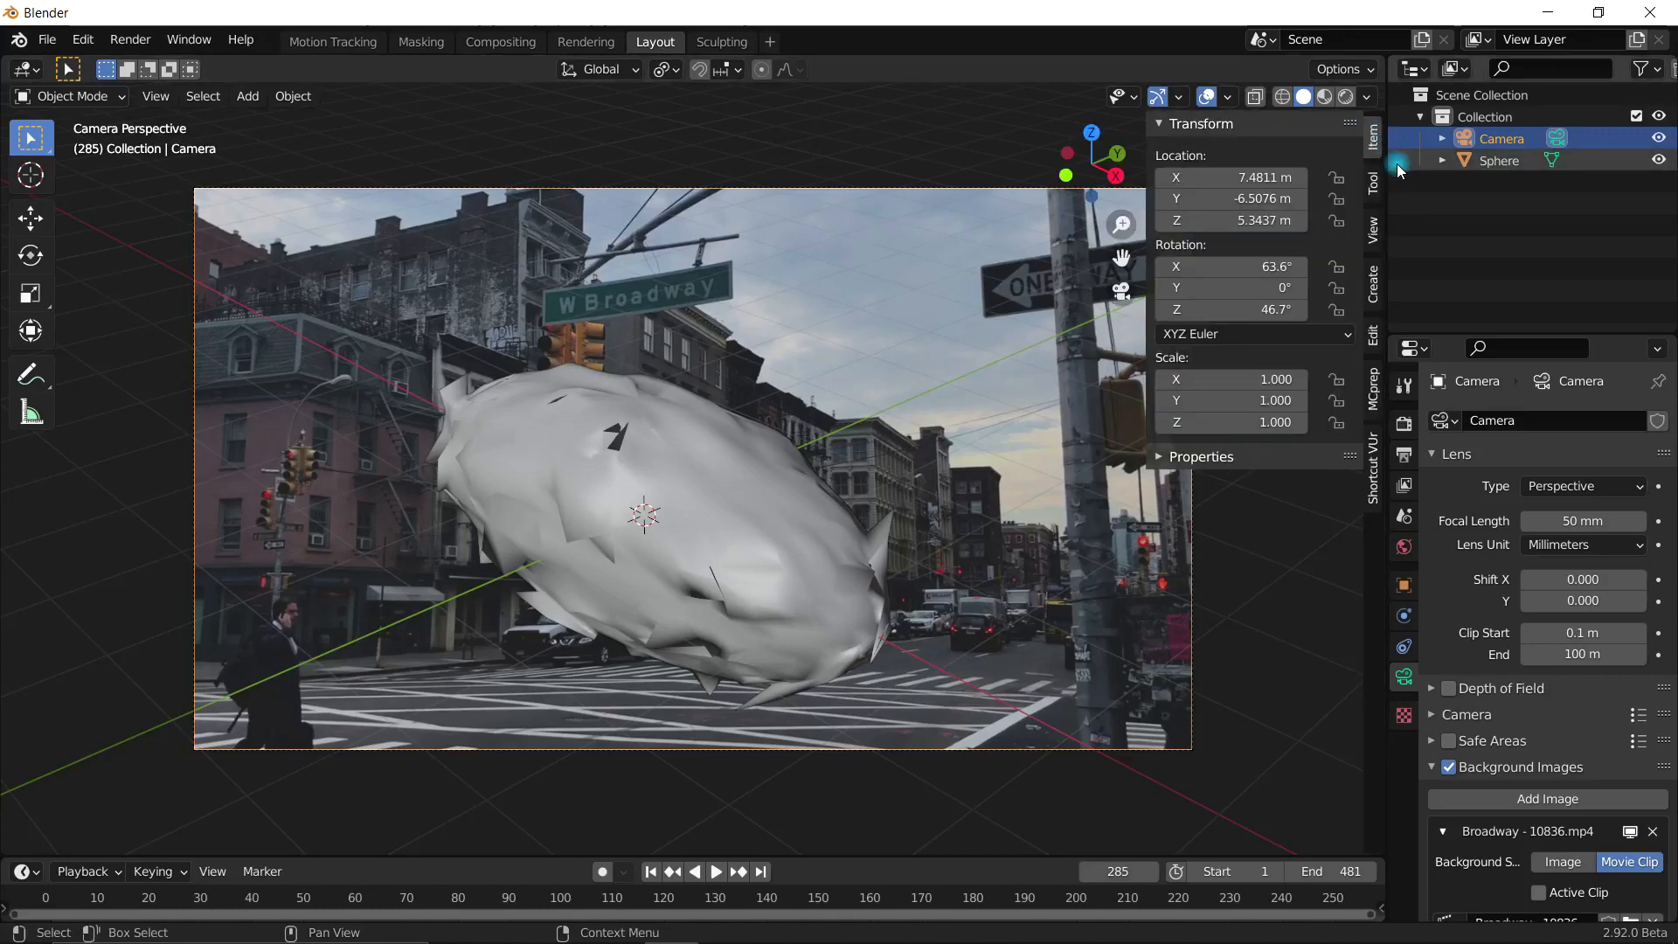
click(1376, 231)
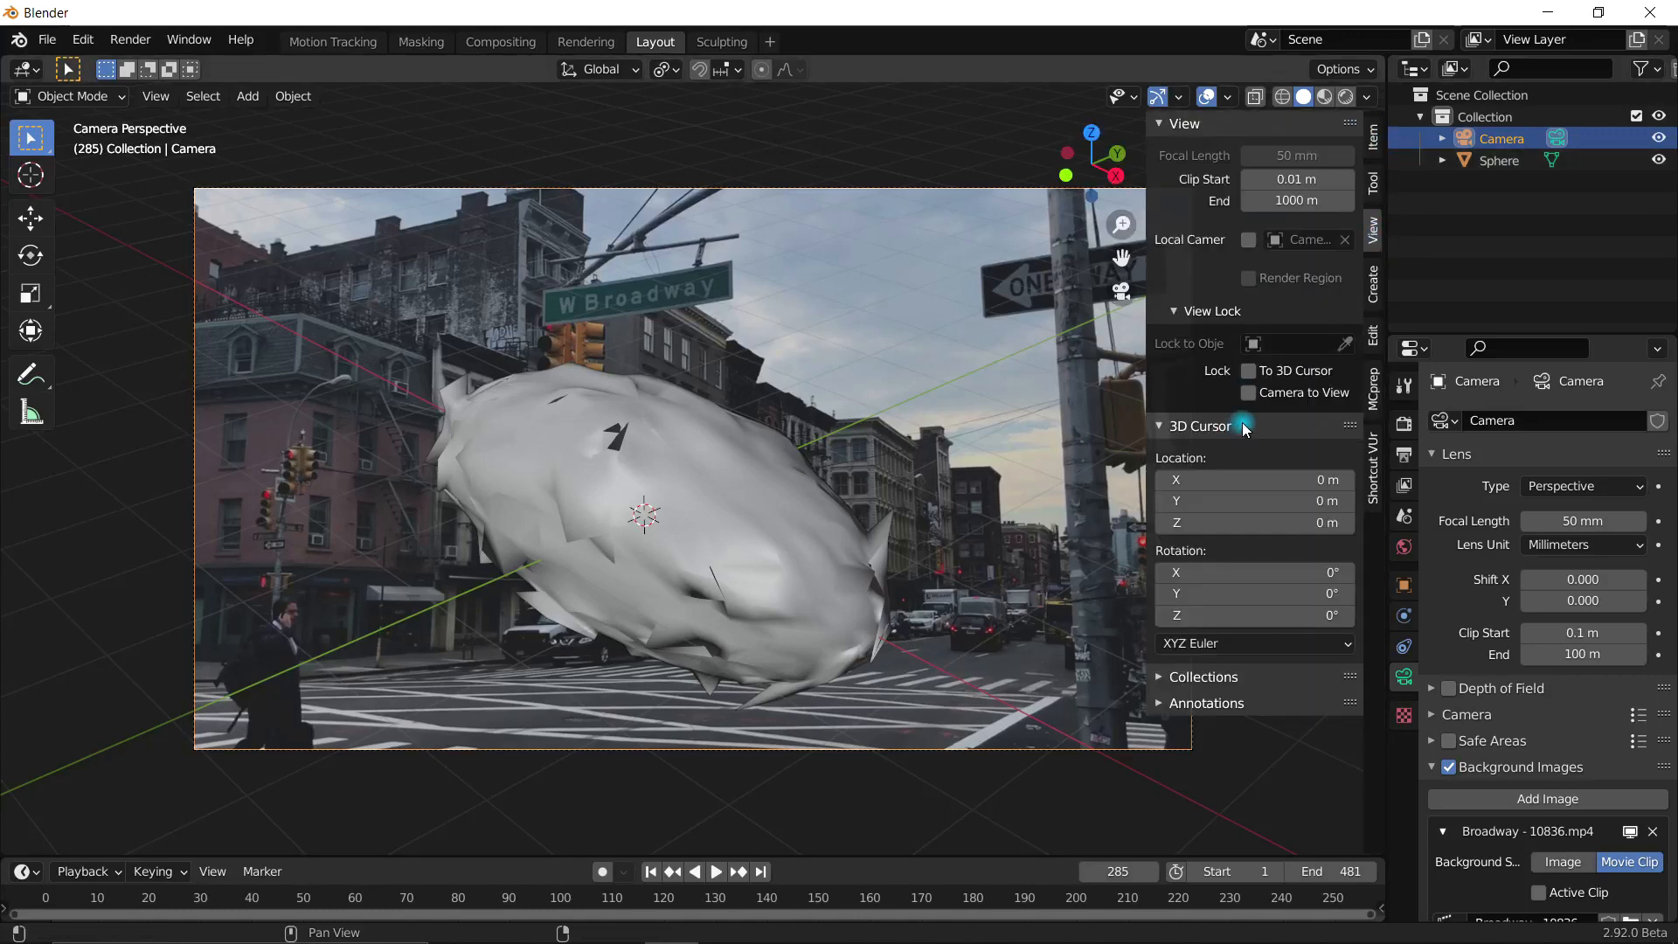
click(1250, 394)
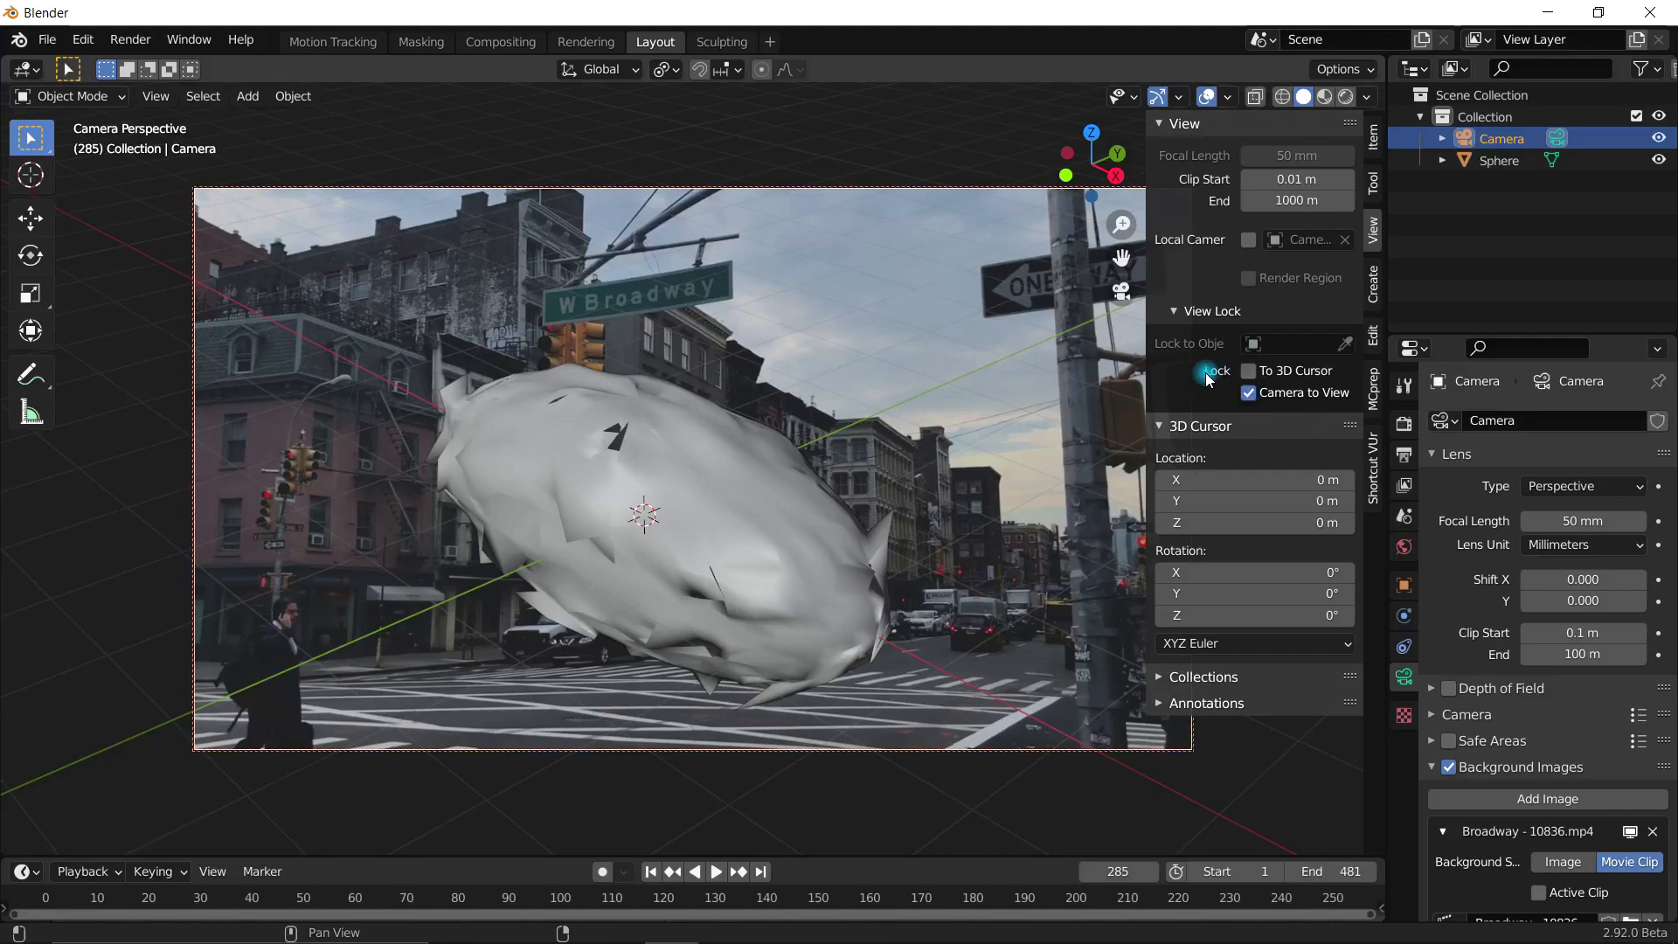
Step: Reframe the camera so the asteroid floats small in the sky beside the ONE WAY sign, and unlock the camera from the view
middle_drag(530, 584, 579, 570)
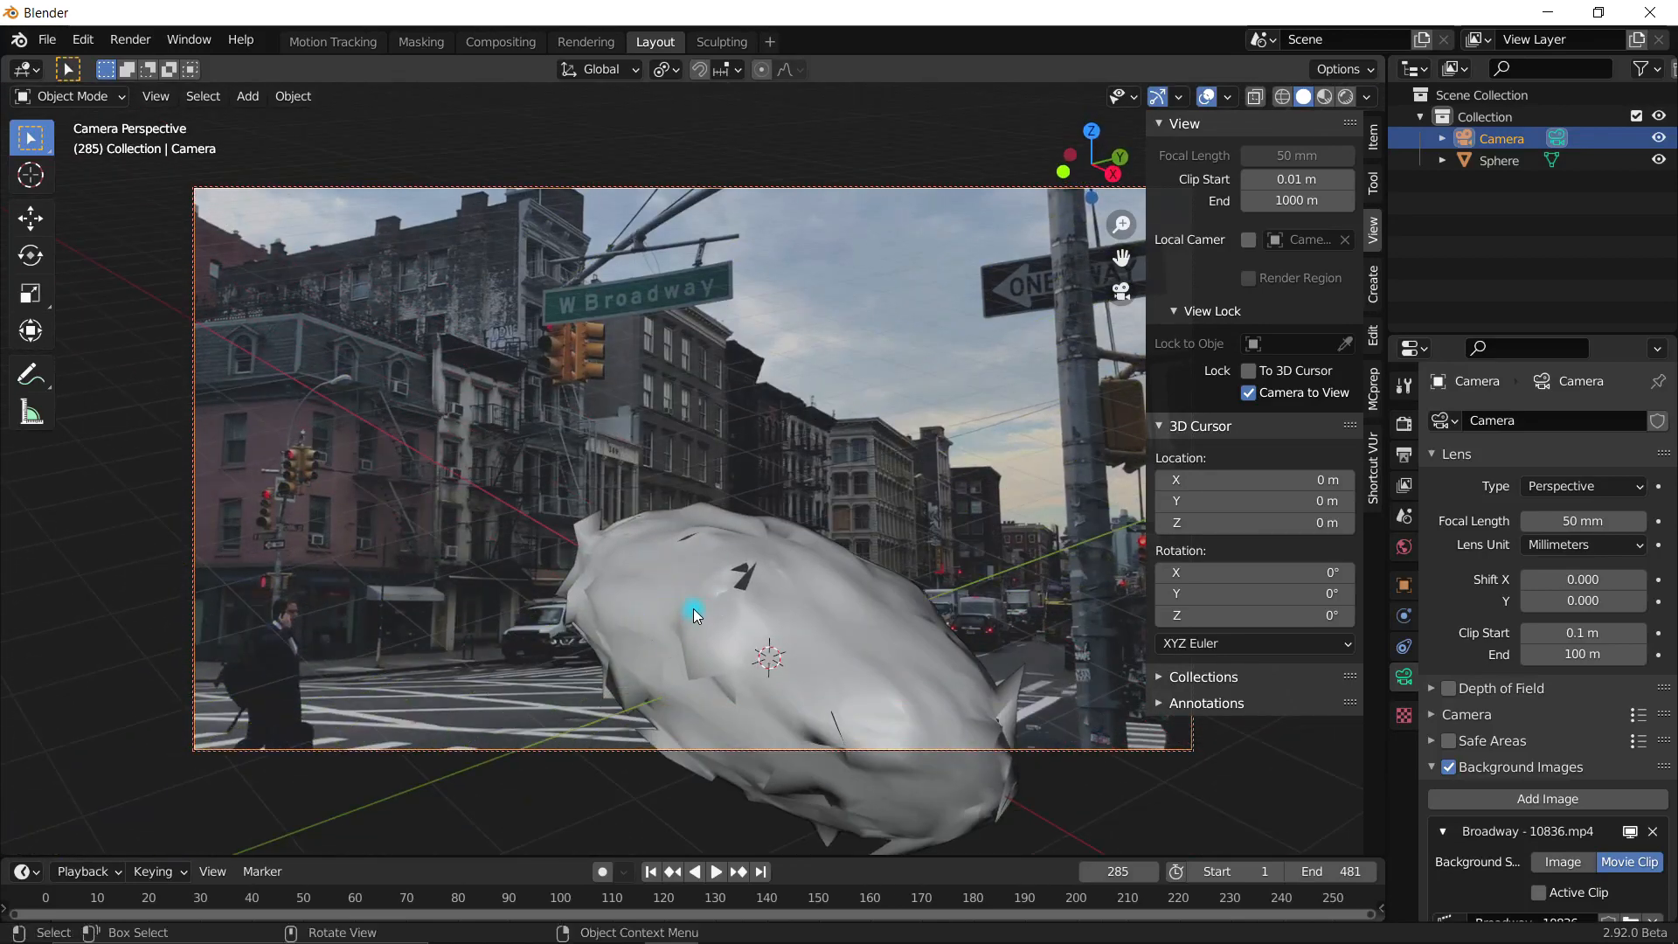
middle_drag(694, 609, 262, 835)
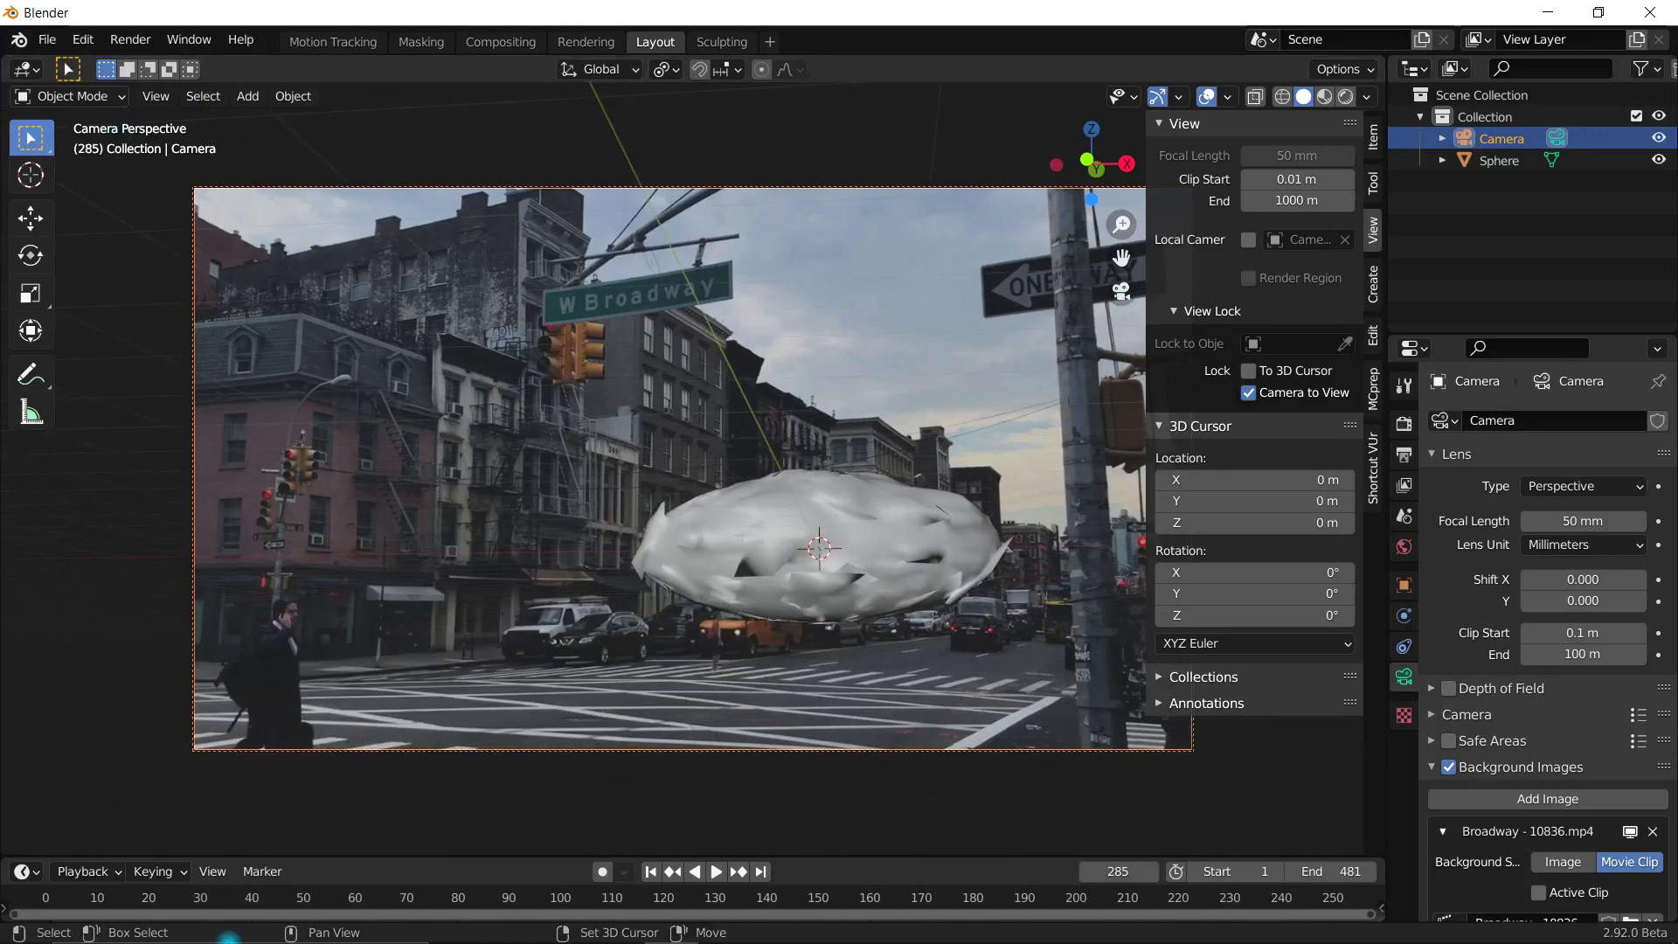
scroll(918, 610, down, 1)
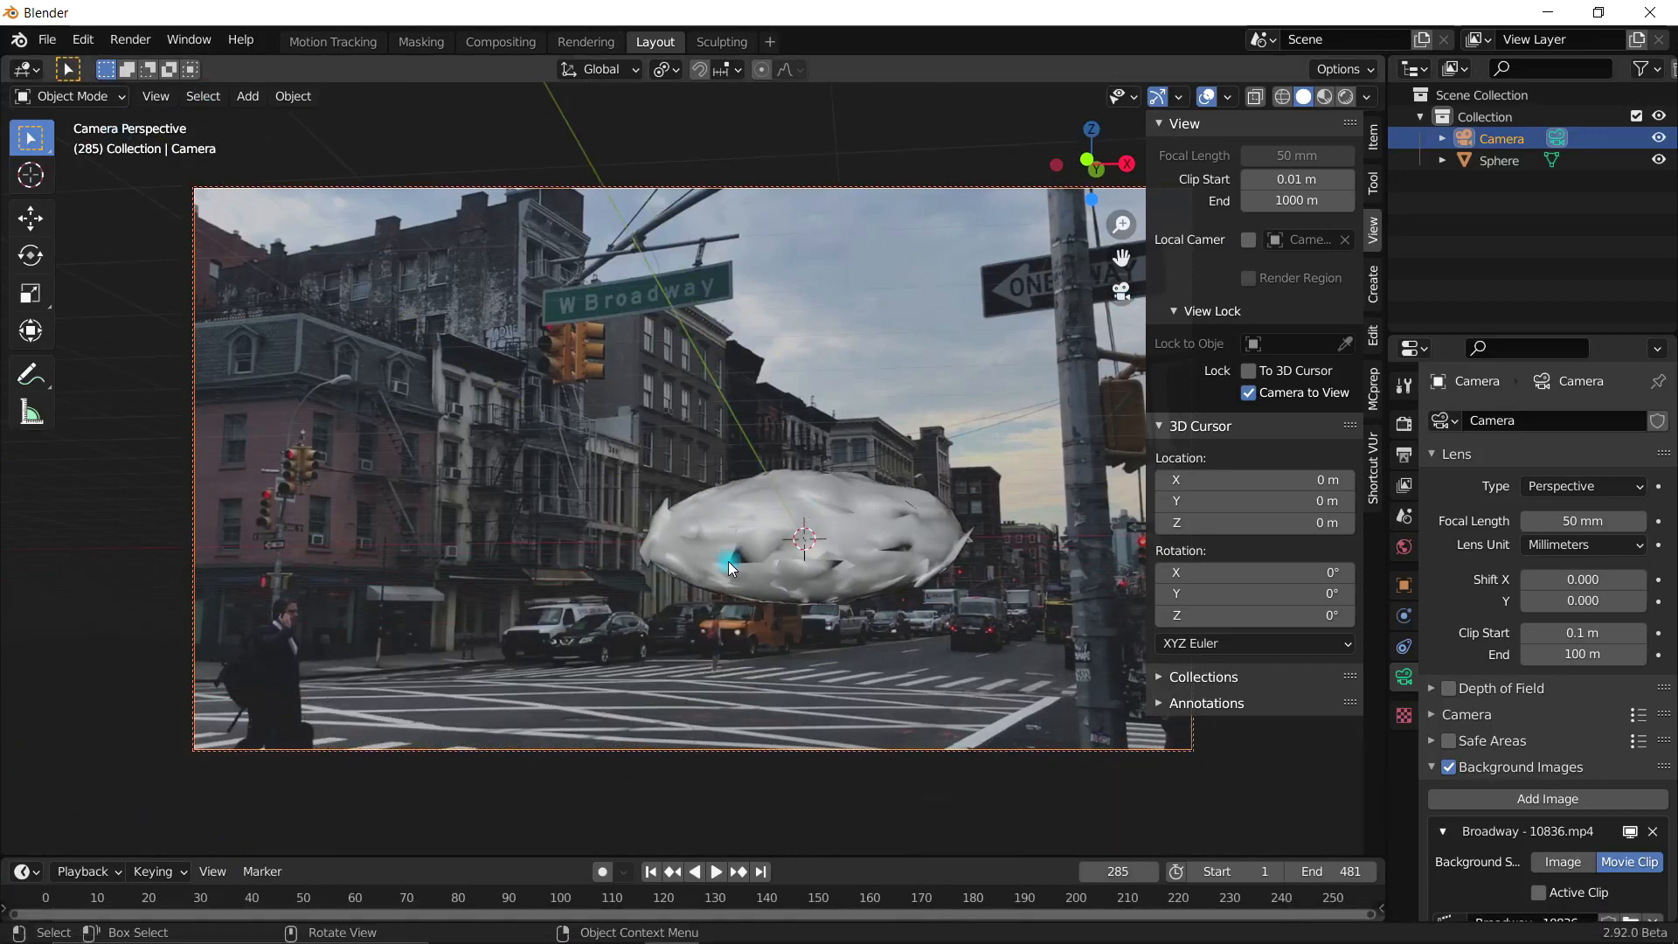
scroll(727, 561, down, 3)
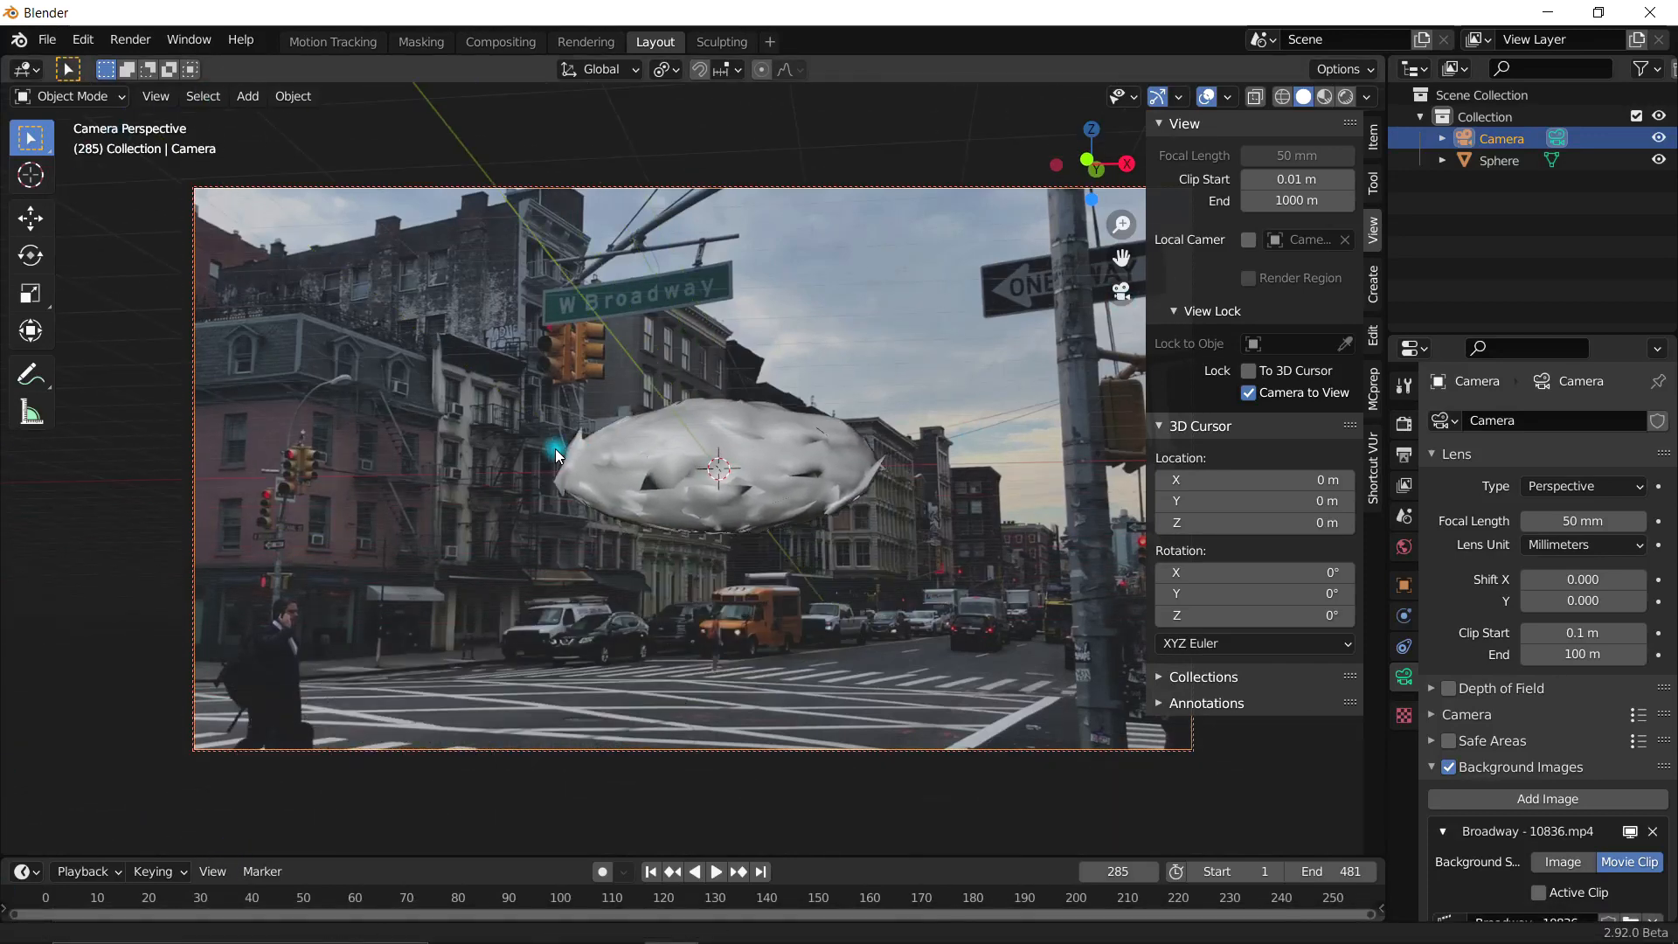
middle_drag(706, 518, 748, 412)
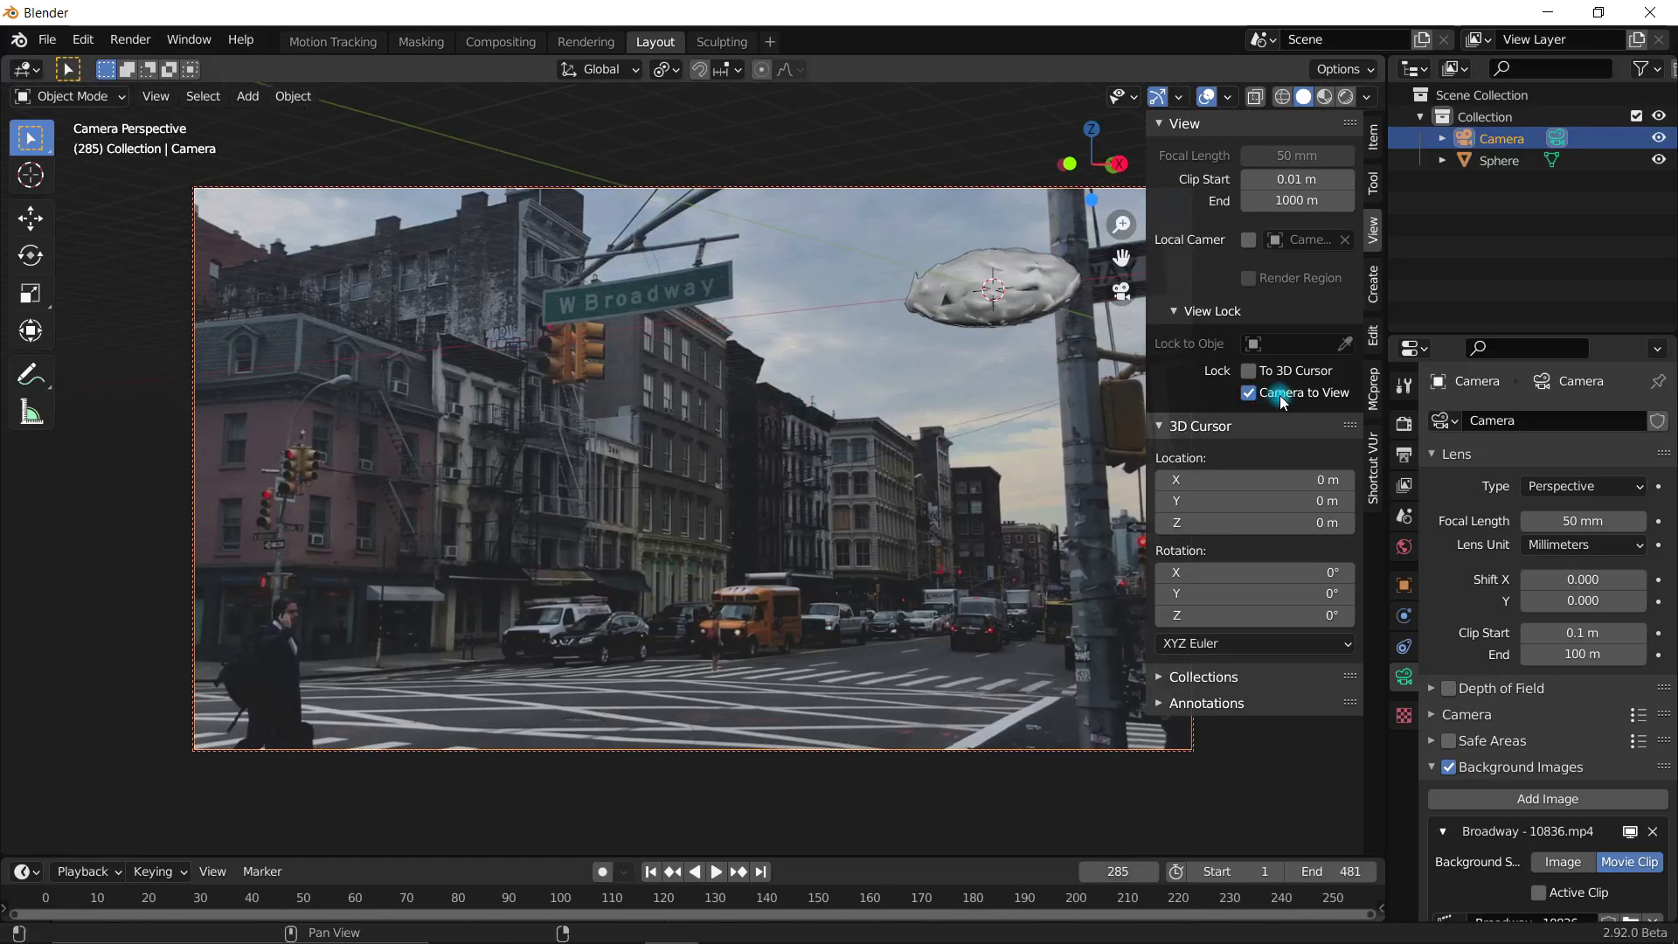
click(1250, 393)
middle_drag(962, 379, 641, 82)
Step: Play the street footage from its first frame in the Motion Tracking workspace and stop it partway
click(390, 40)
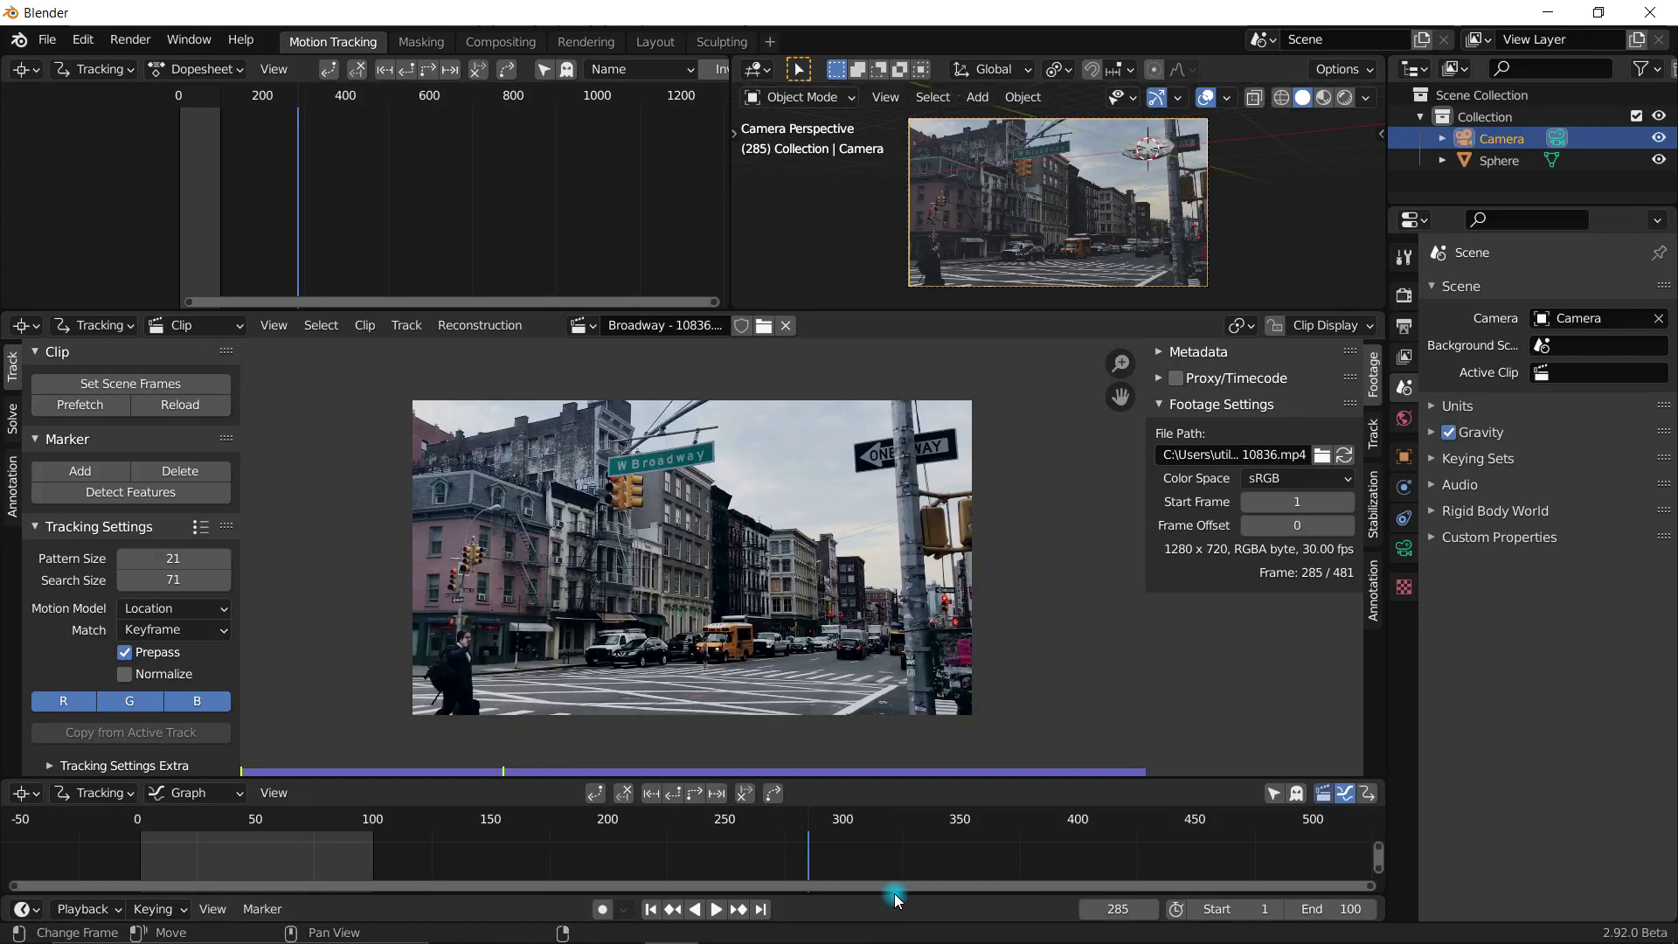
click(650, 910)
scroll(723, 695, up, 2)
scroll(726, 693, down, 2)
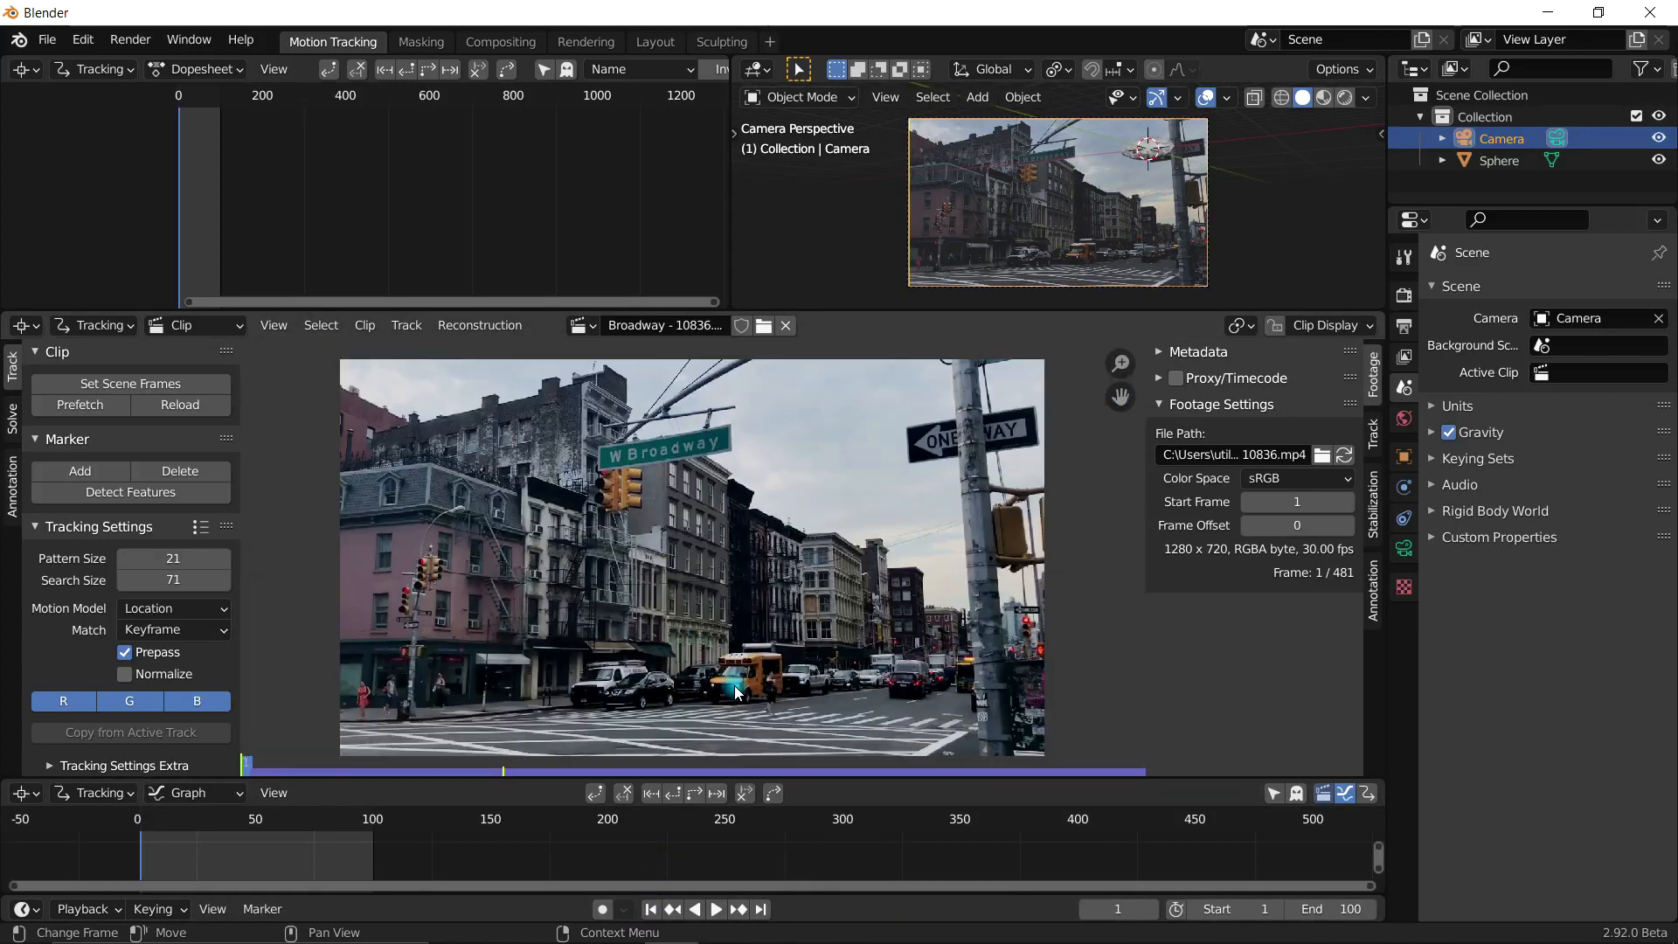
key(space)
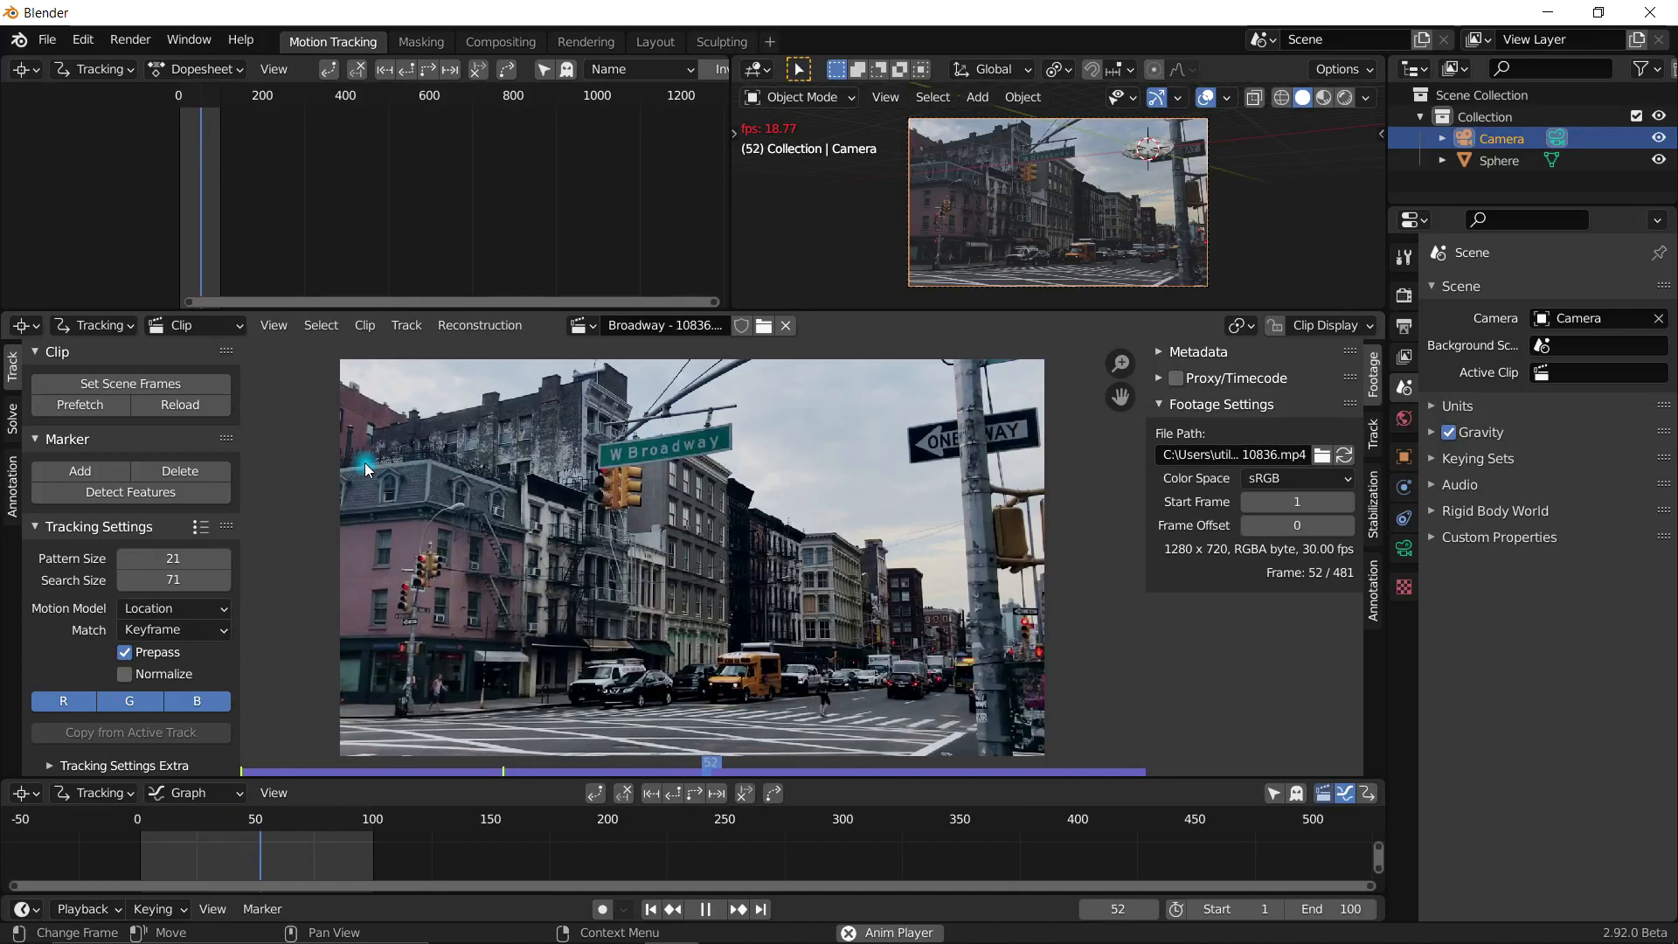
key(space)
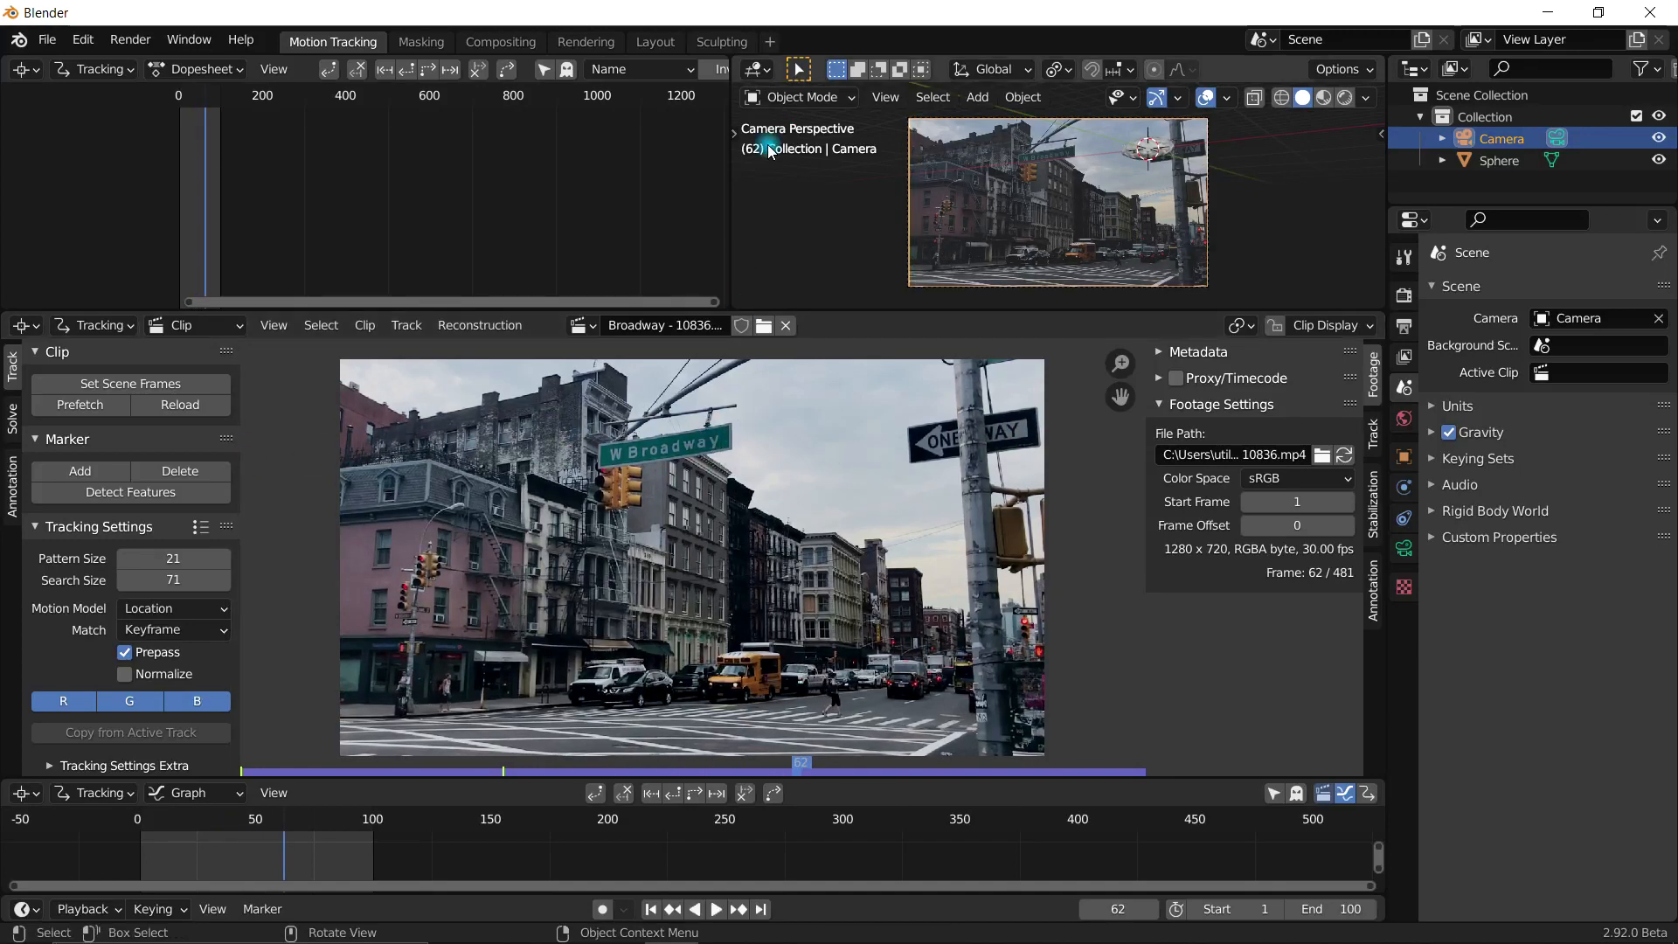
Step: Return to the Layout workspace's camera view and hide the viewport sidebar
click(658, 41)
key(KP_0)
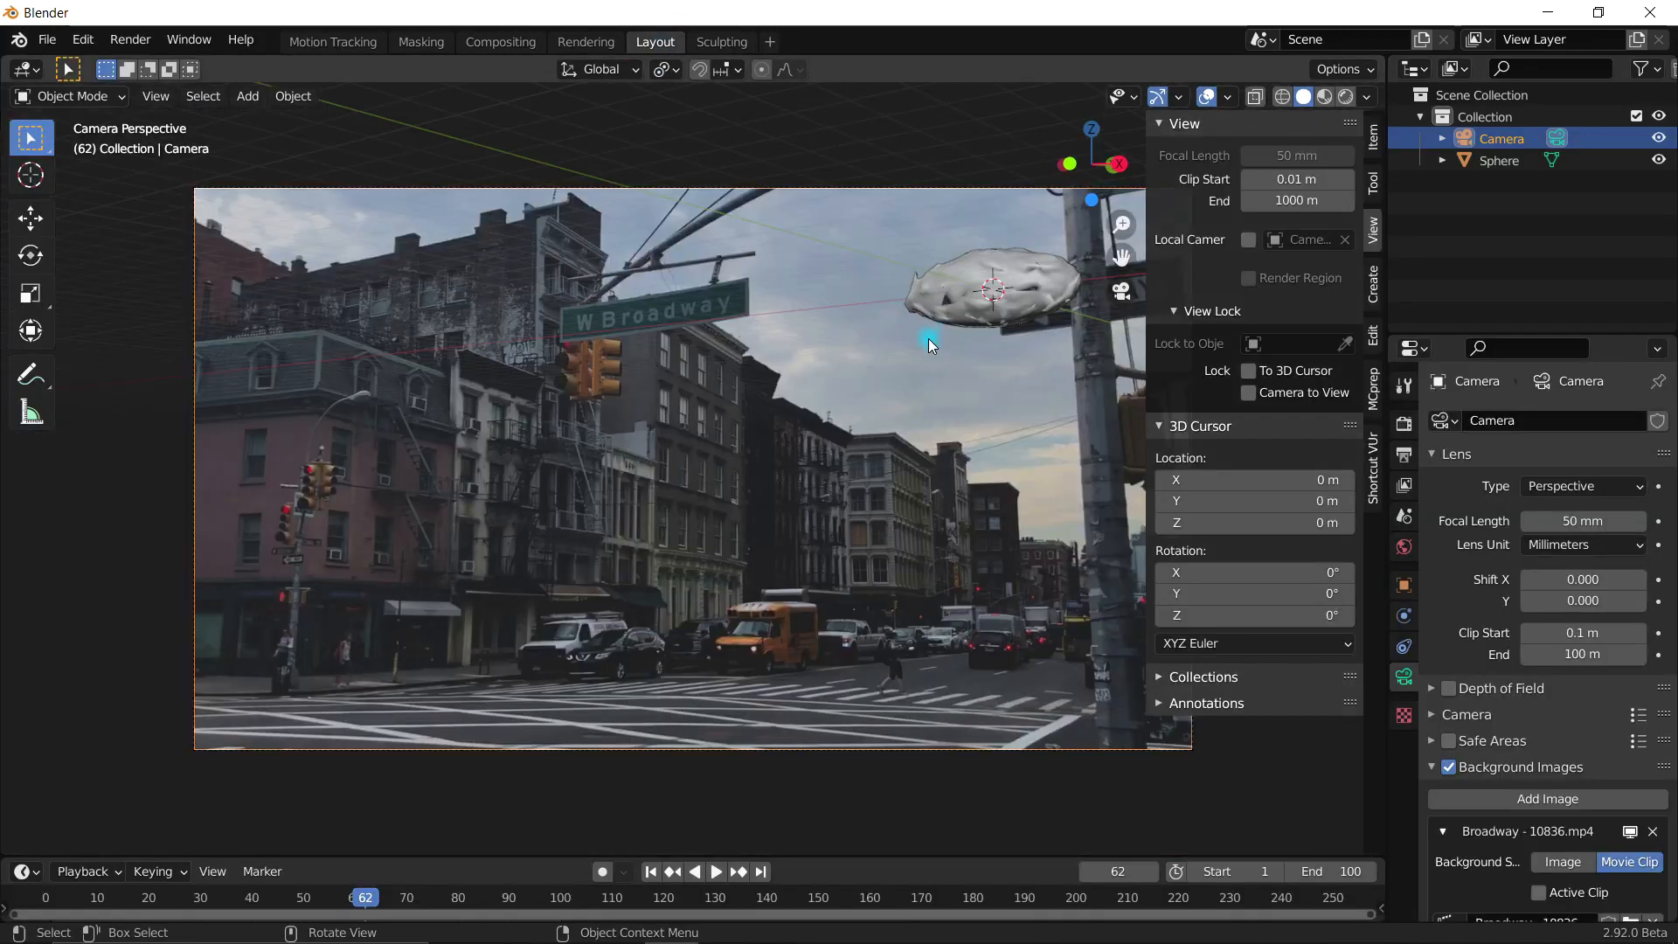
key(n)
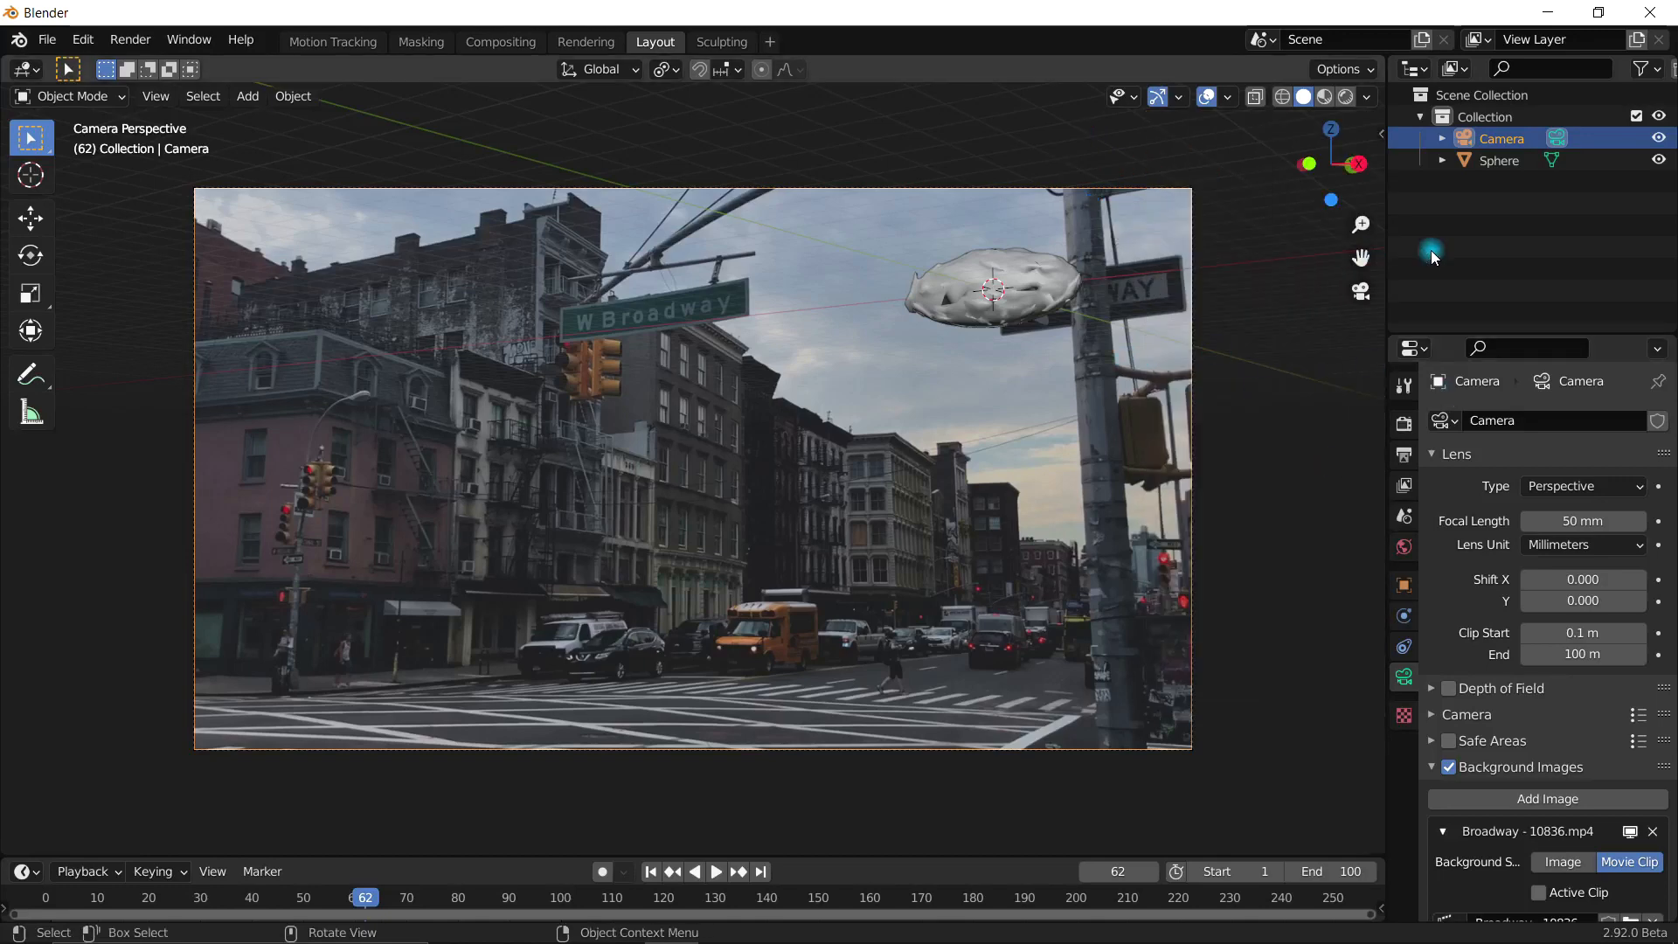
Step: Select the asteroid, enlarge the timeline around frames 1 to 100 and turn on Auto Keying
scroll(1058, 369, up, 1)
scroll(1058, 369, down, 1)
click(997, 288)
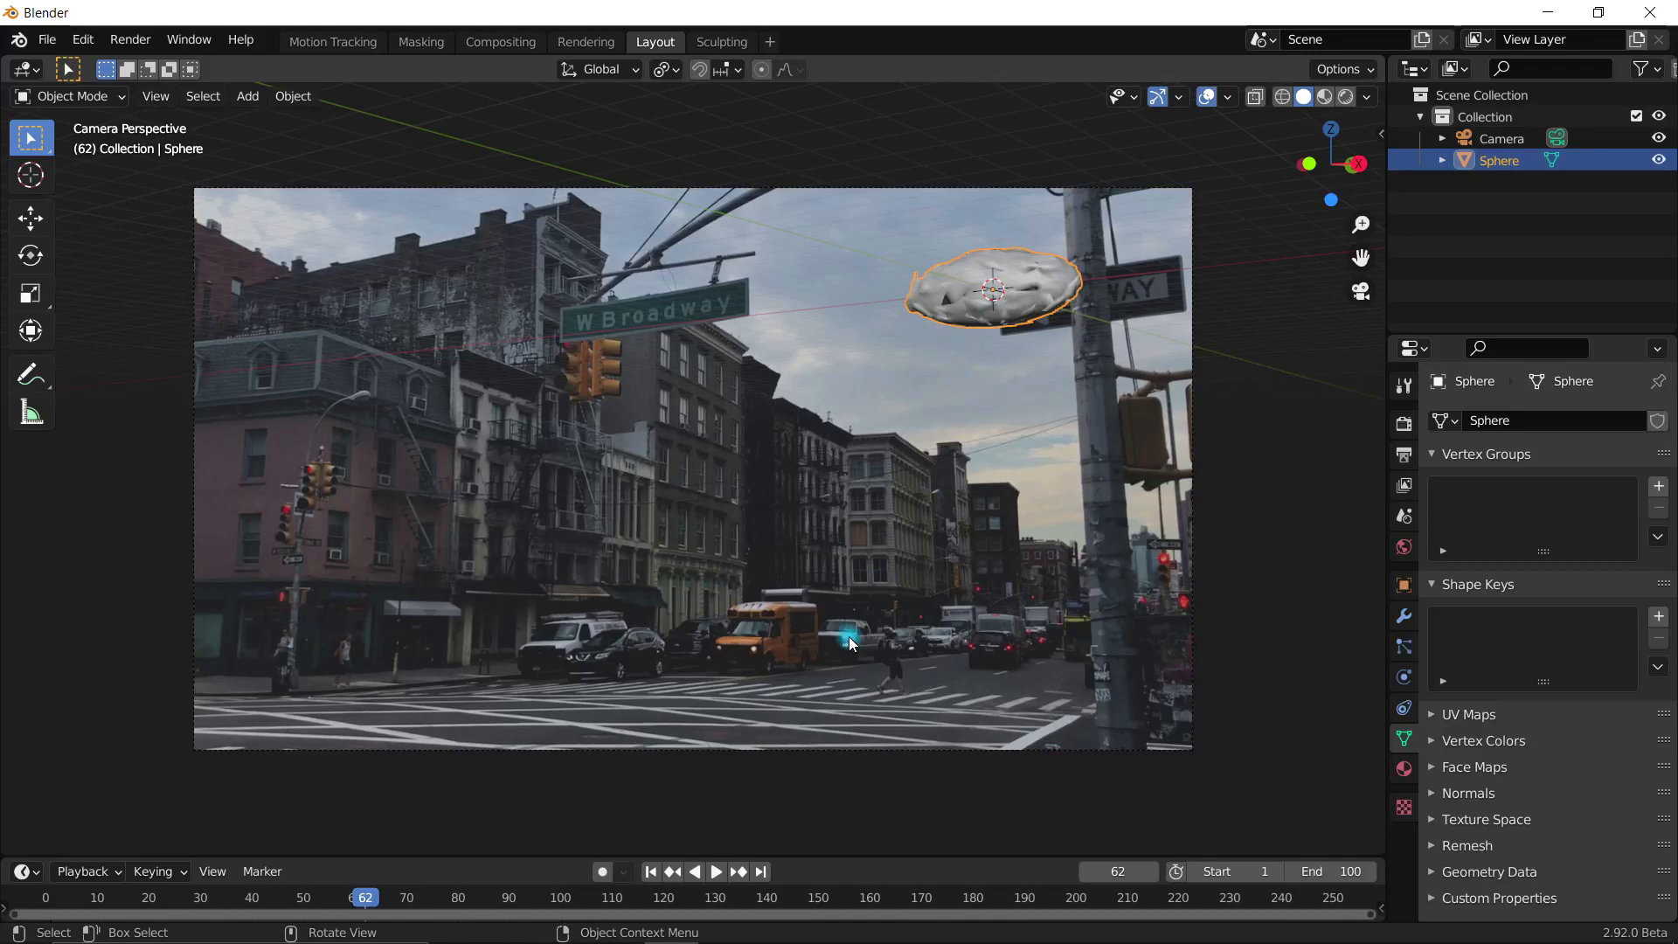
drag(584, 856, 562, 807)
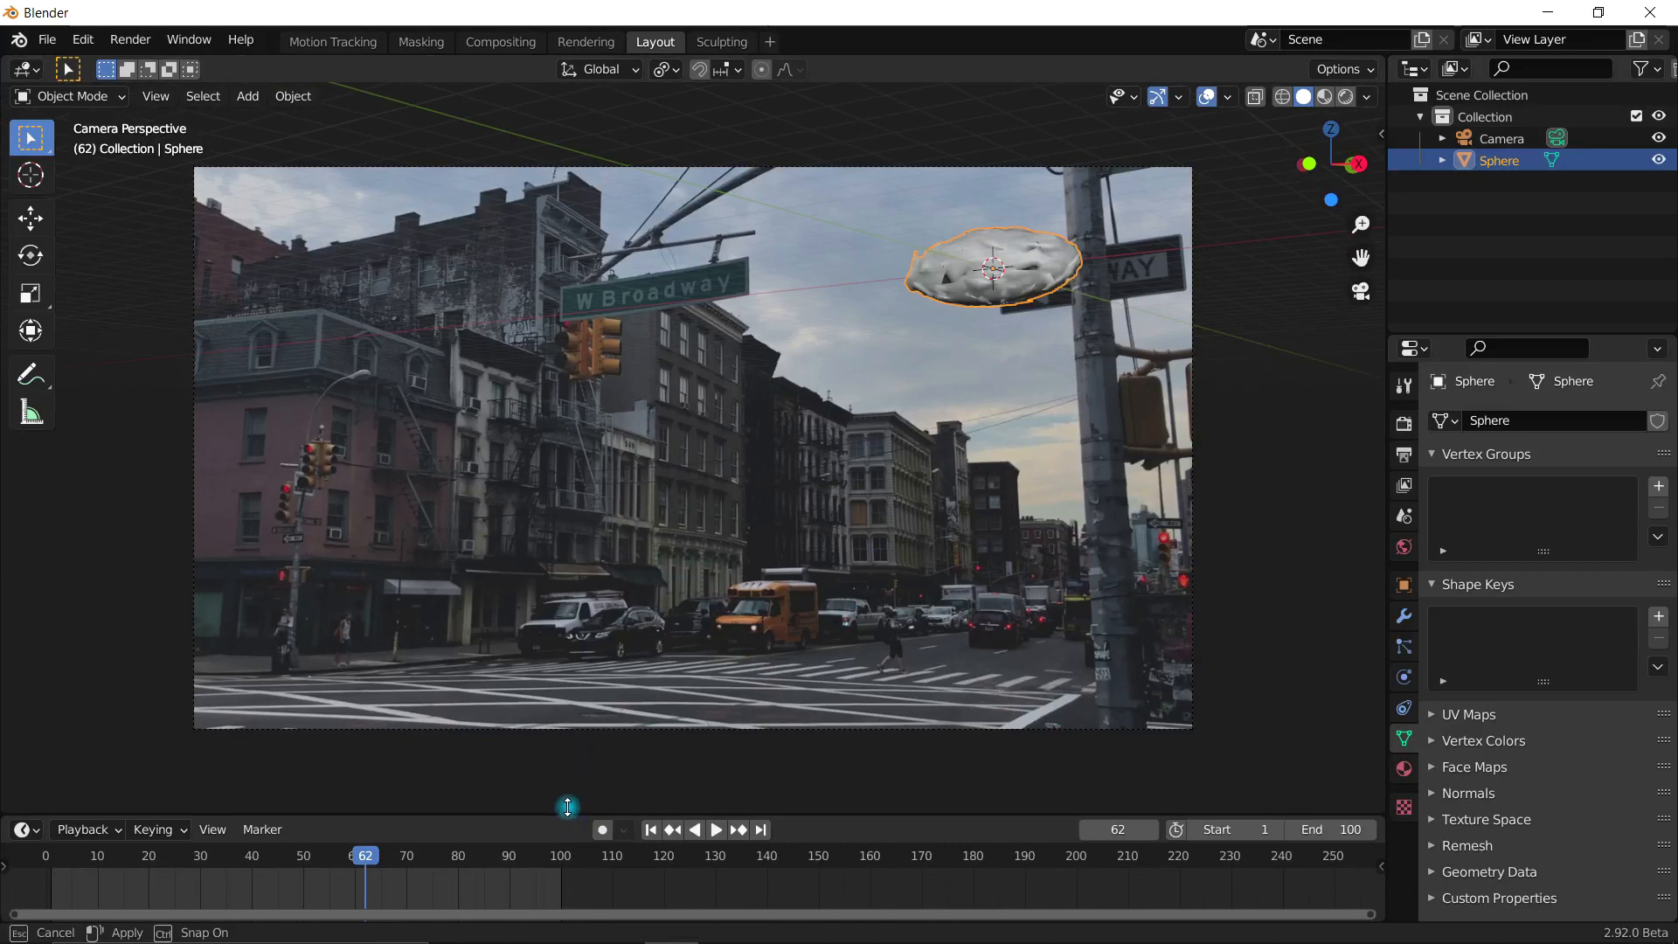
scroll(854, 871, up, 6)
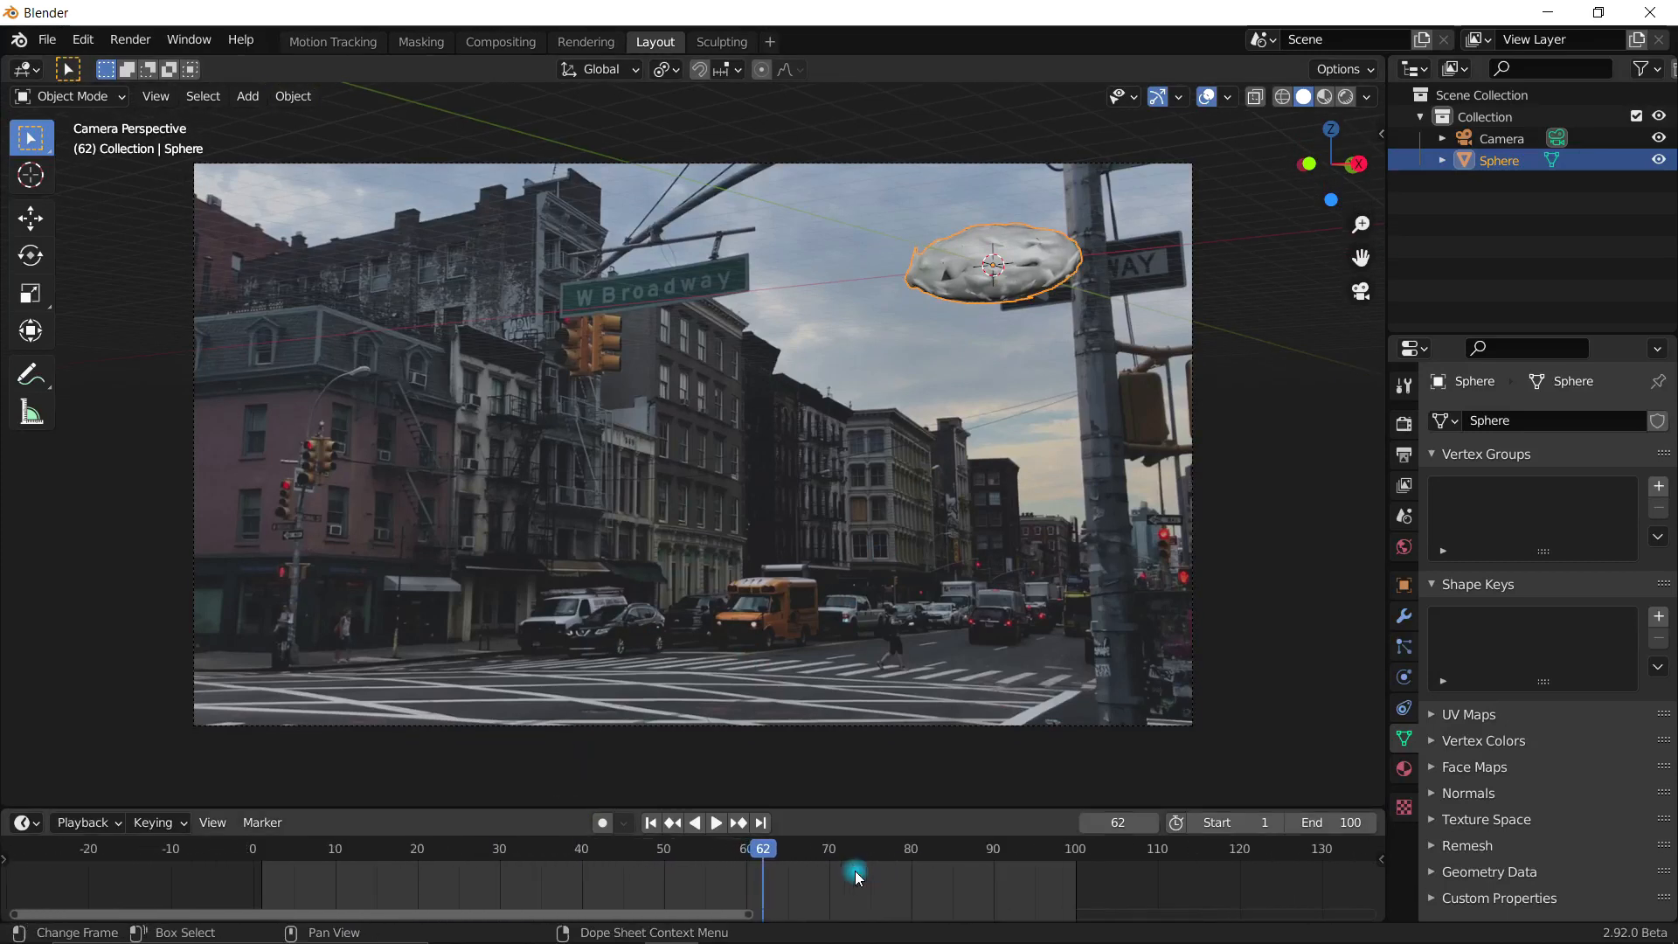
scroll(856, 875, down, 1)
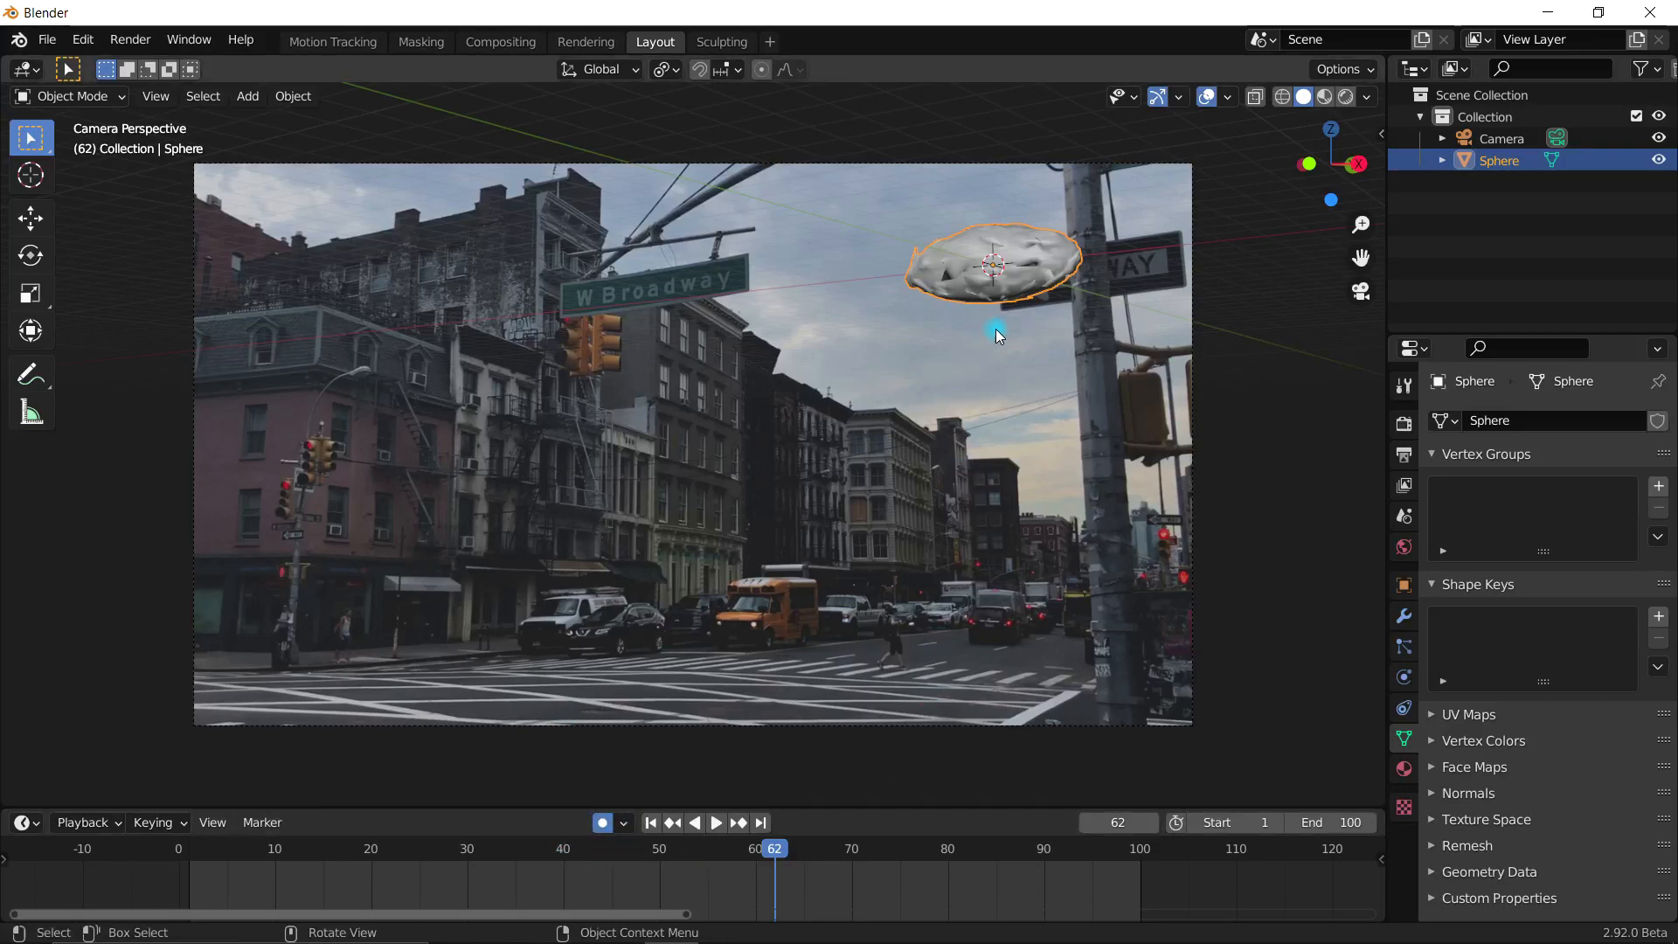
Step: Move the asteroid out past the frame beside the ONE WAY sign, key its location, rotation and scale at frame 1, and delete the frame 62 keyframe
key(g)
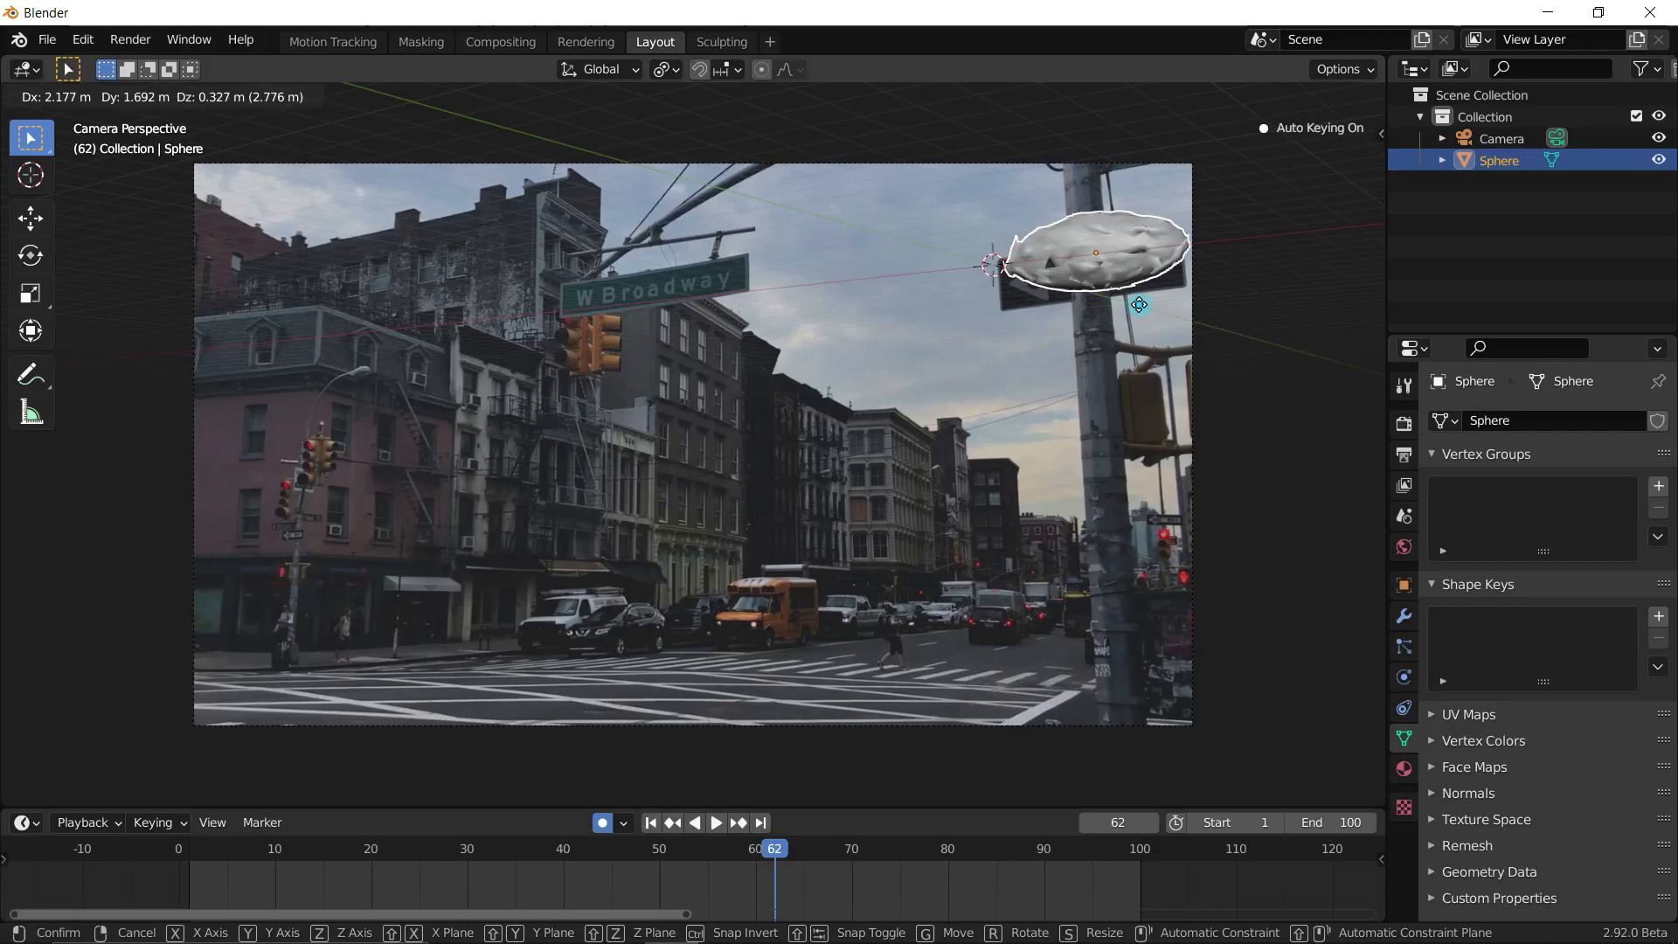
click(1330, 285)
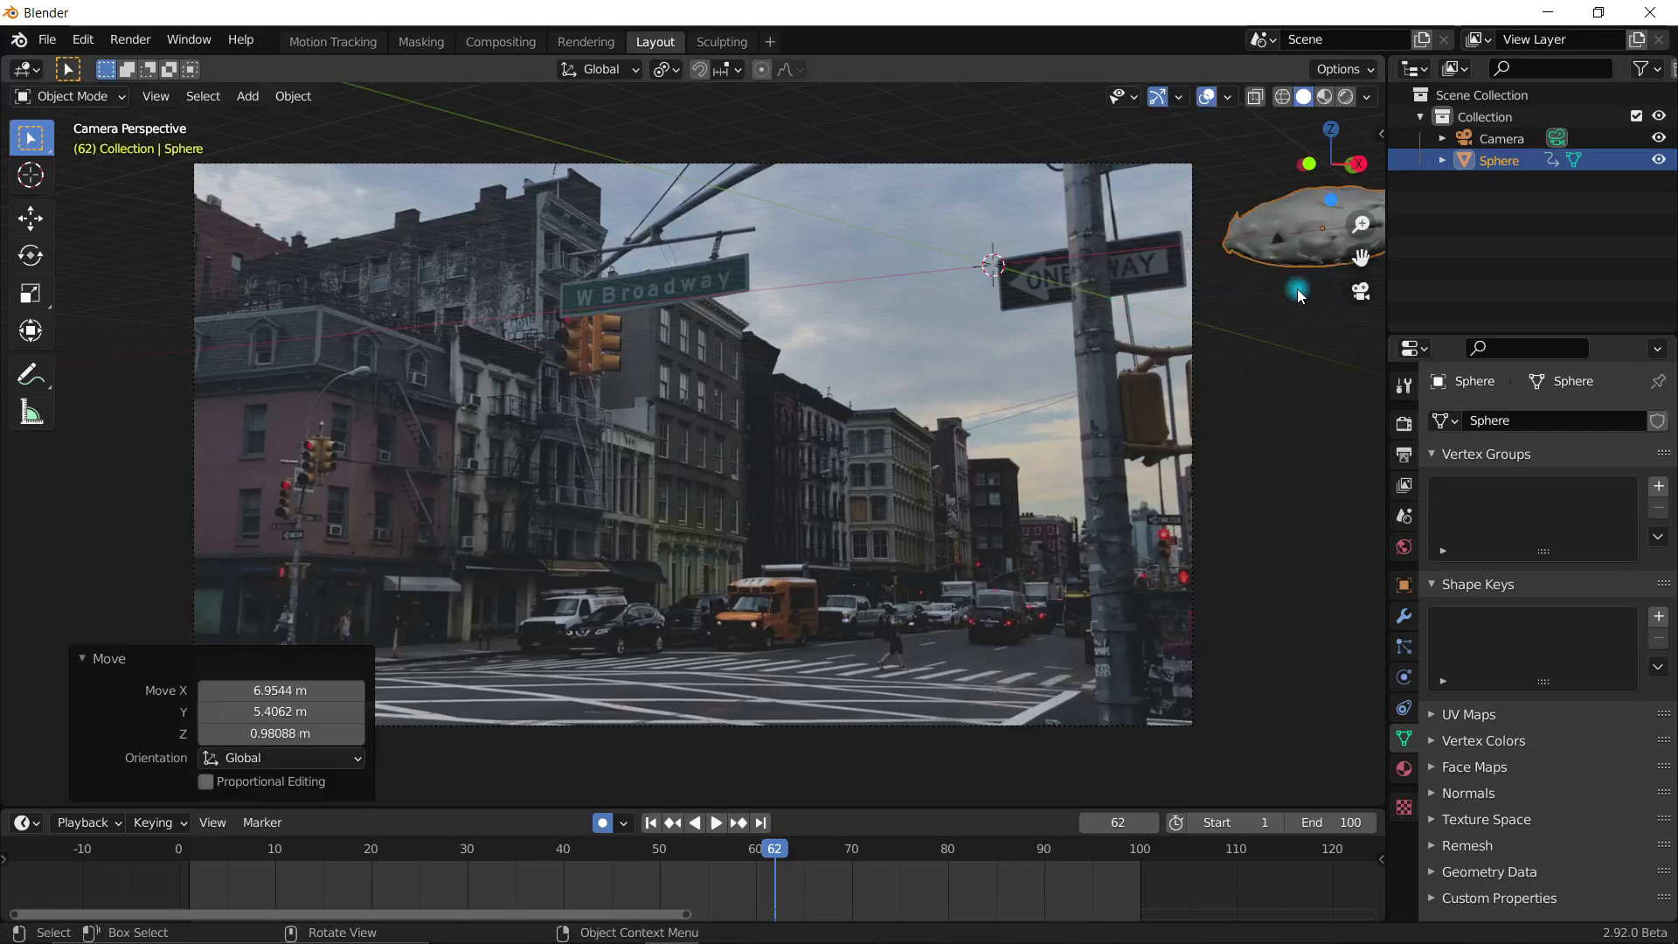
click(651, 822)
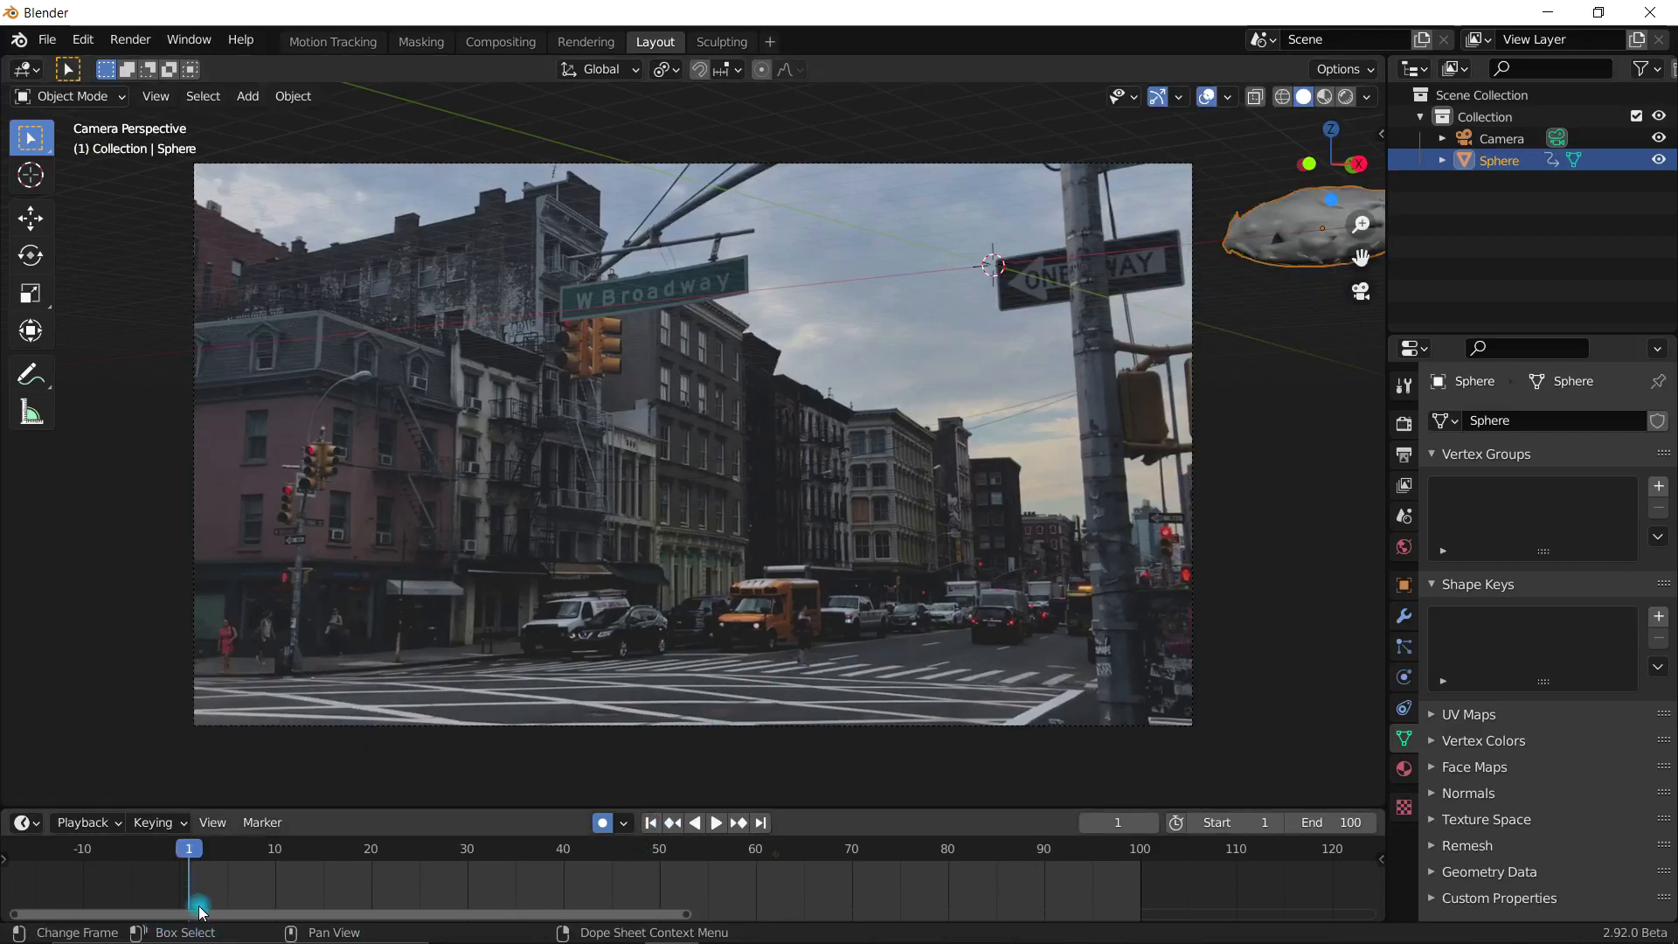
key(i)
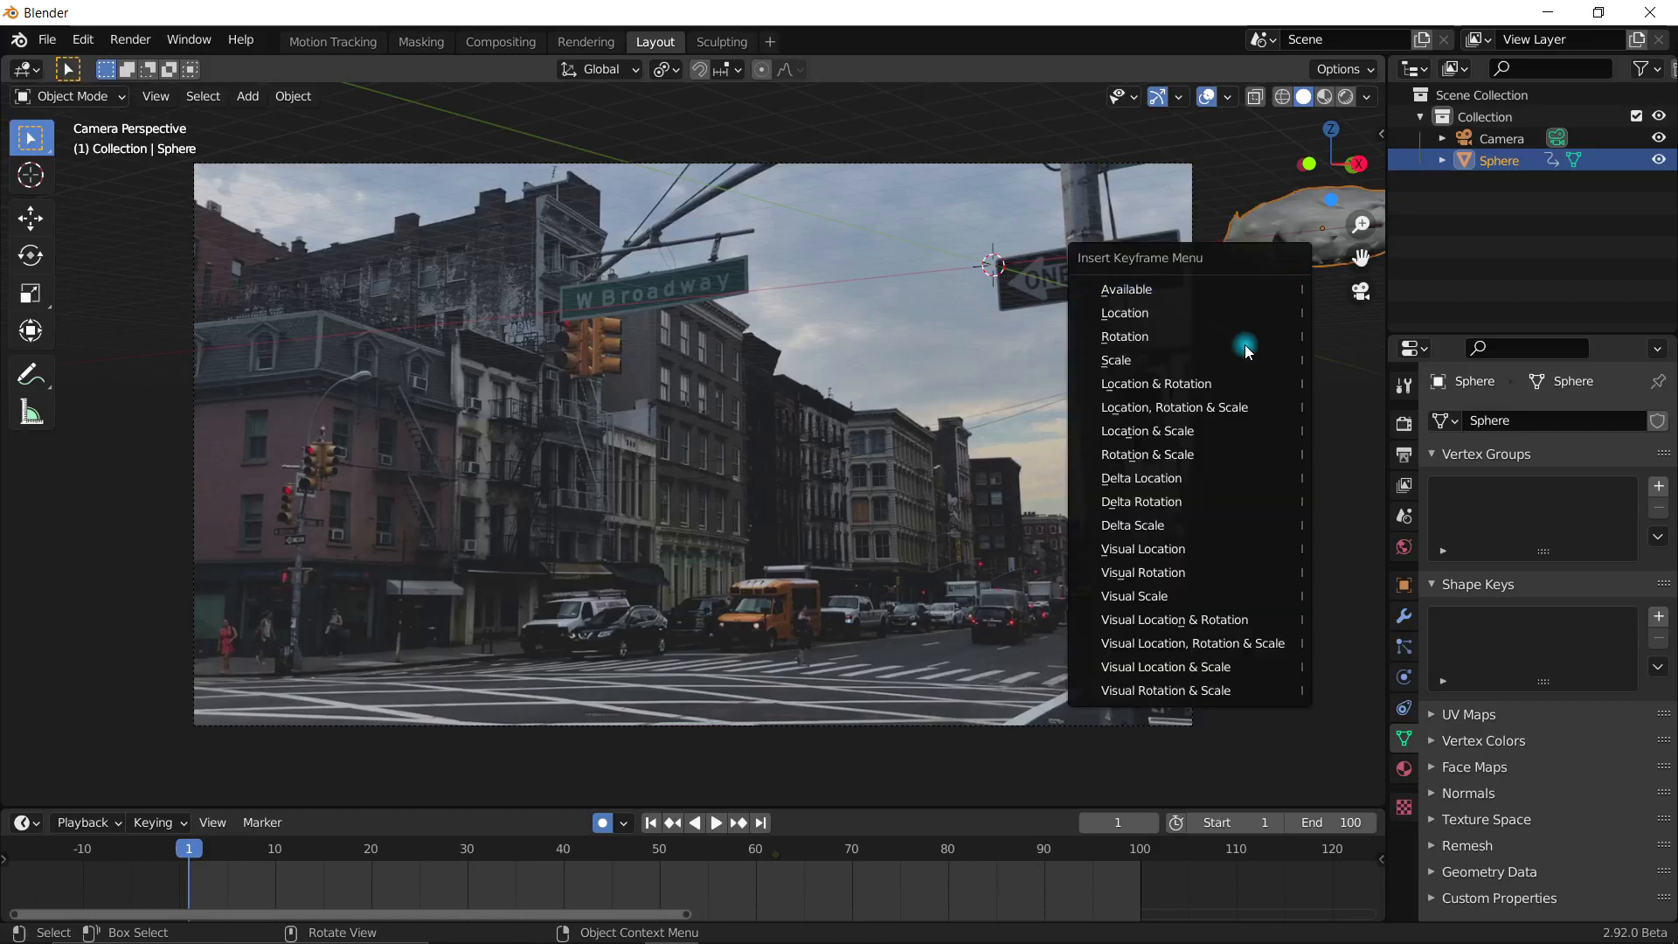
click(1193, 411)
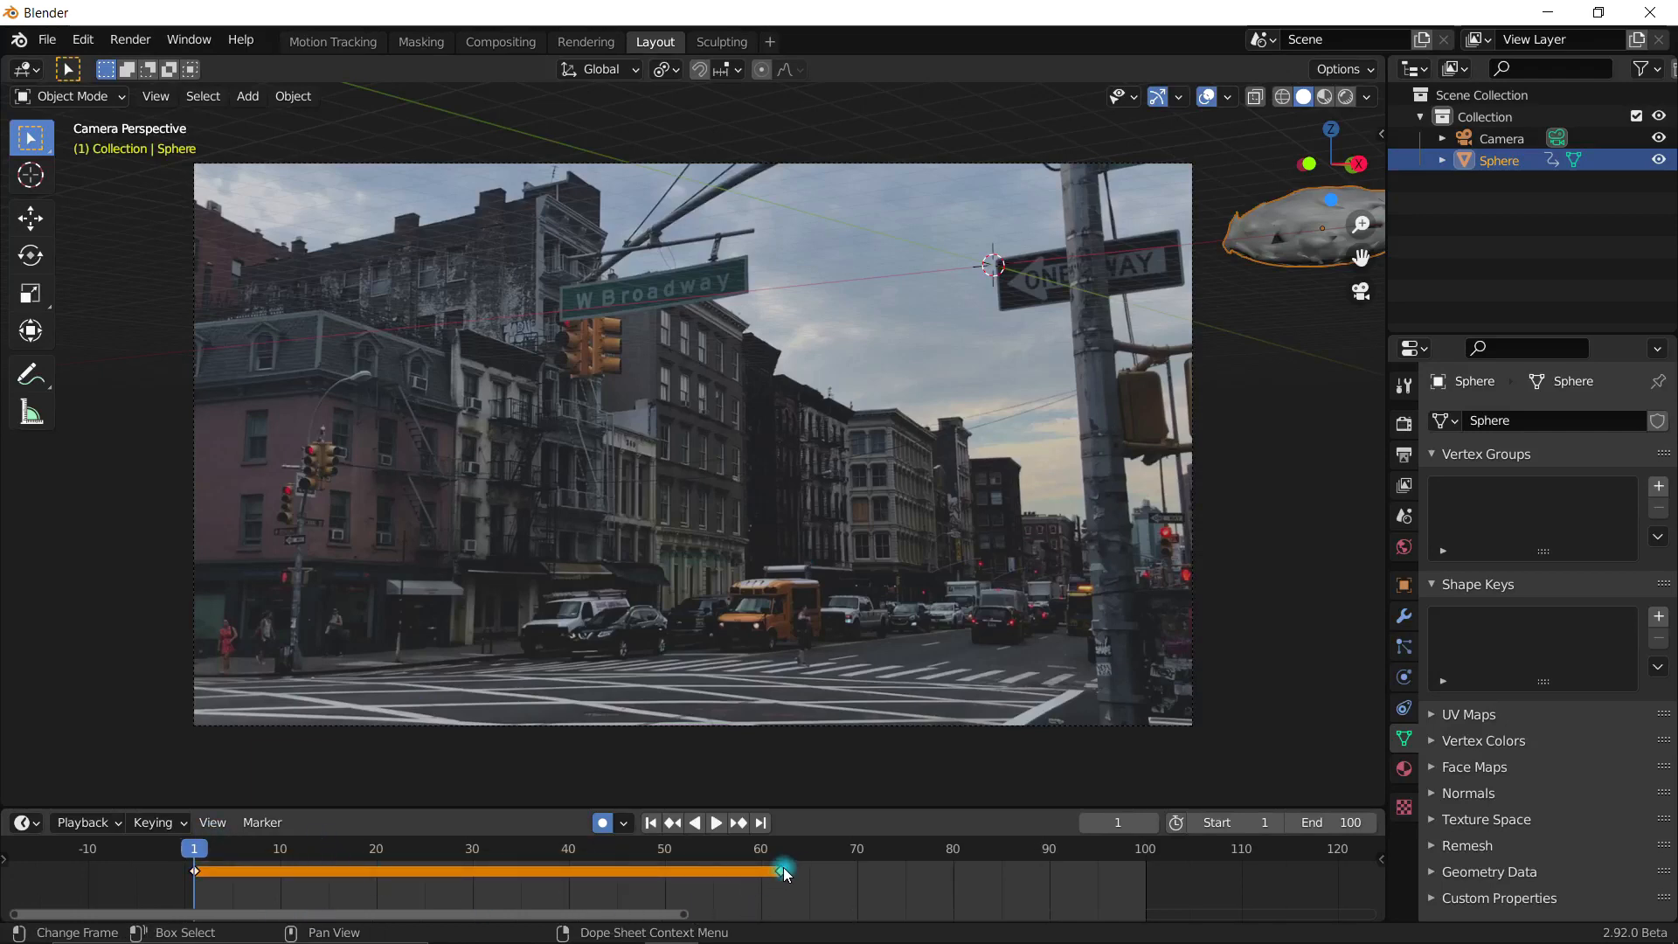
key(Delete)
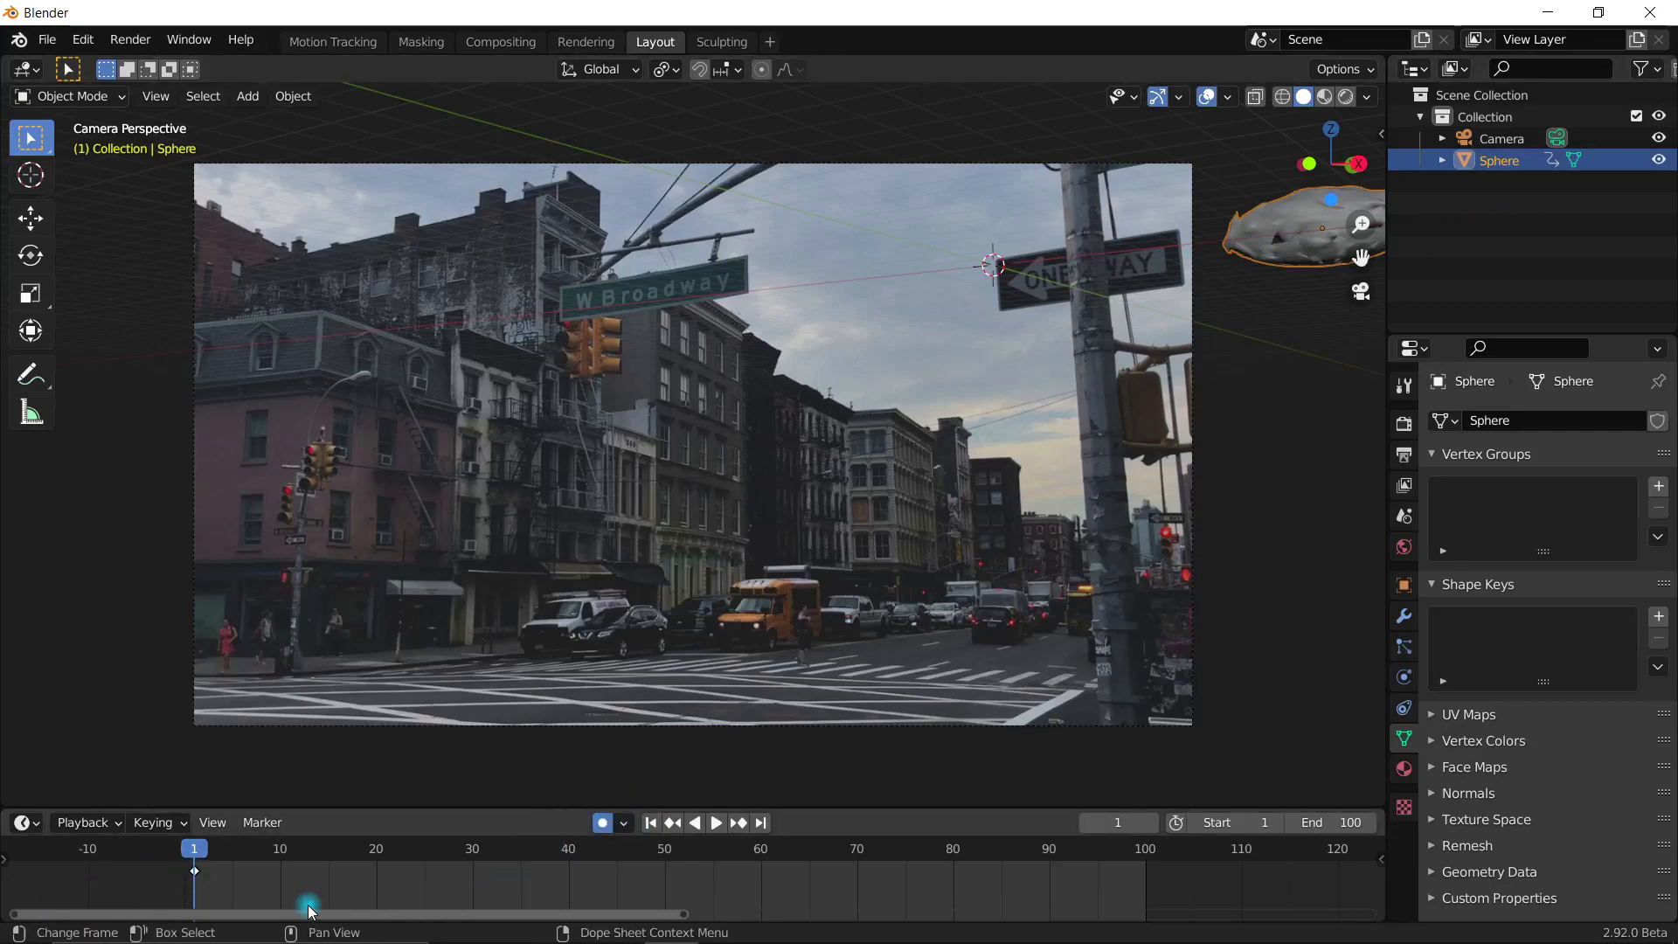
Step: At frame 40, move the asteroid about -41.28 m along the X axis so it sits over the pink building
drag(199, 858, 571, 863)
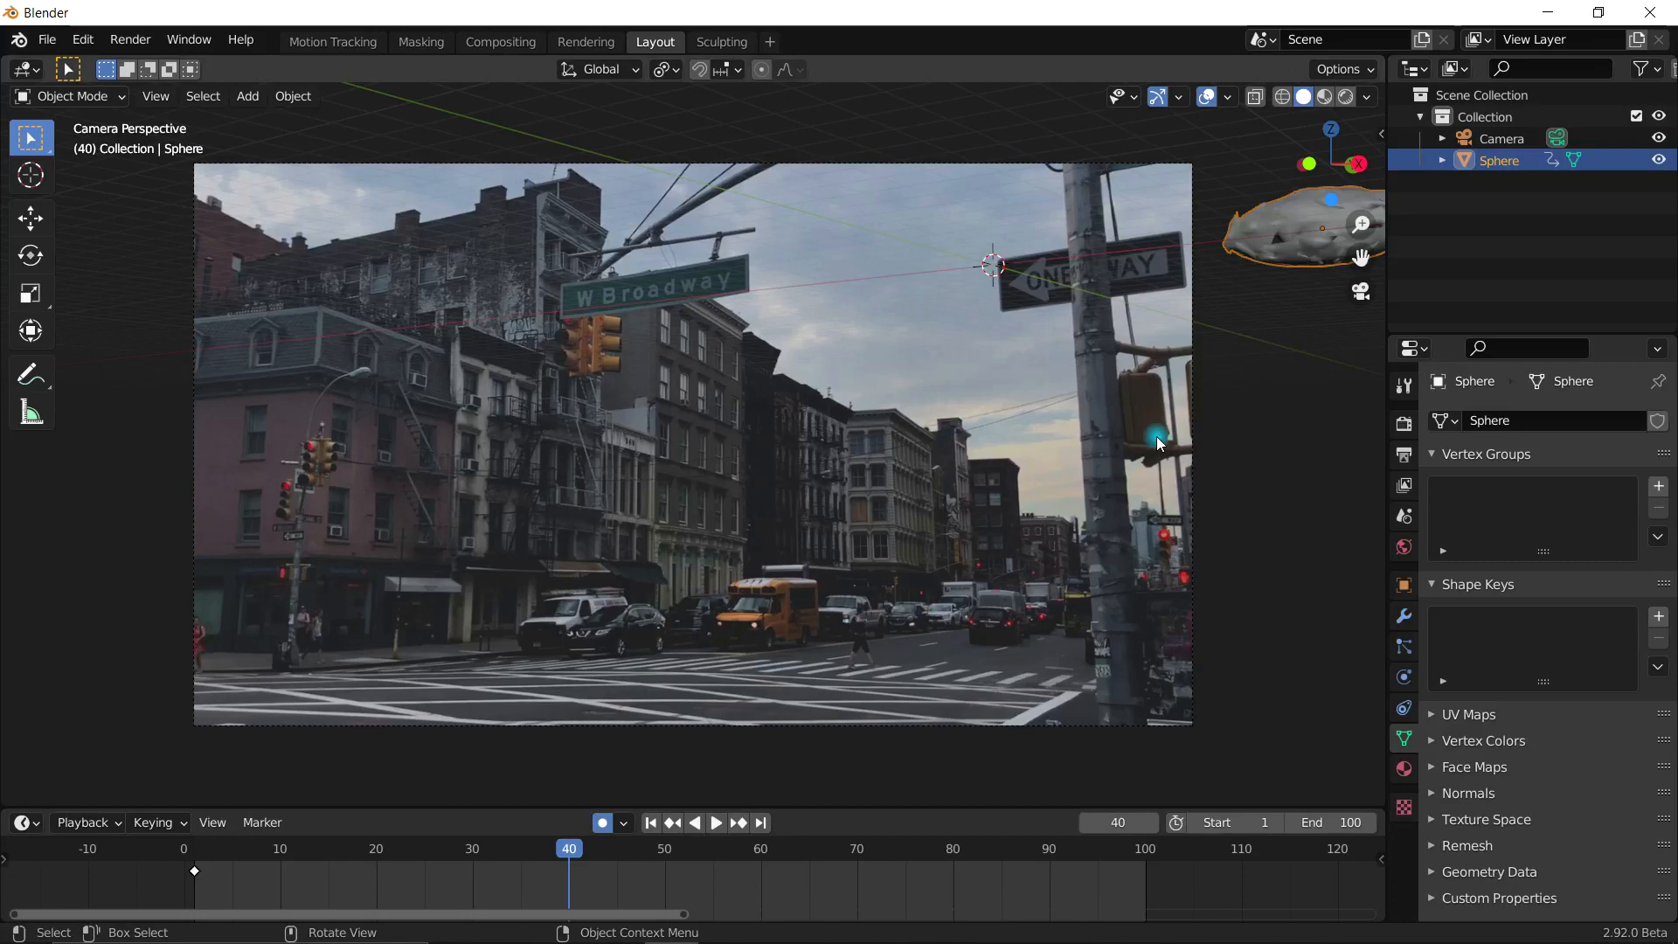
key(g)
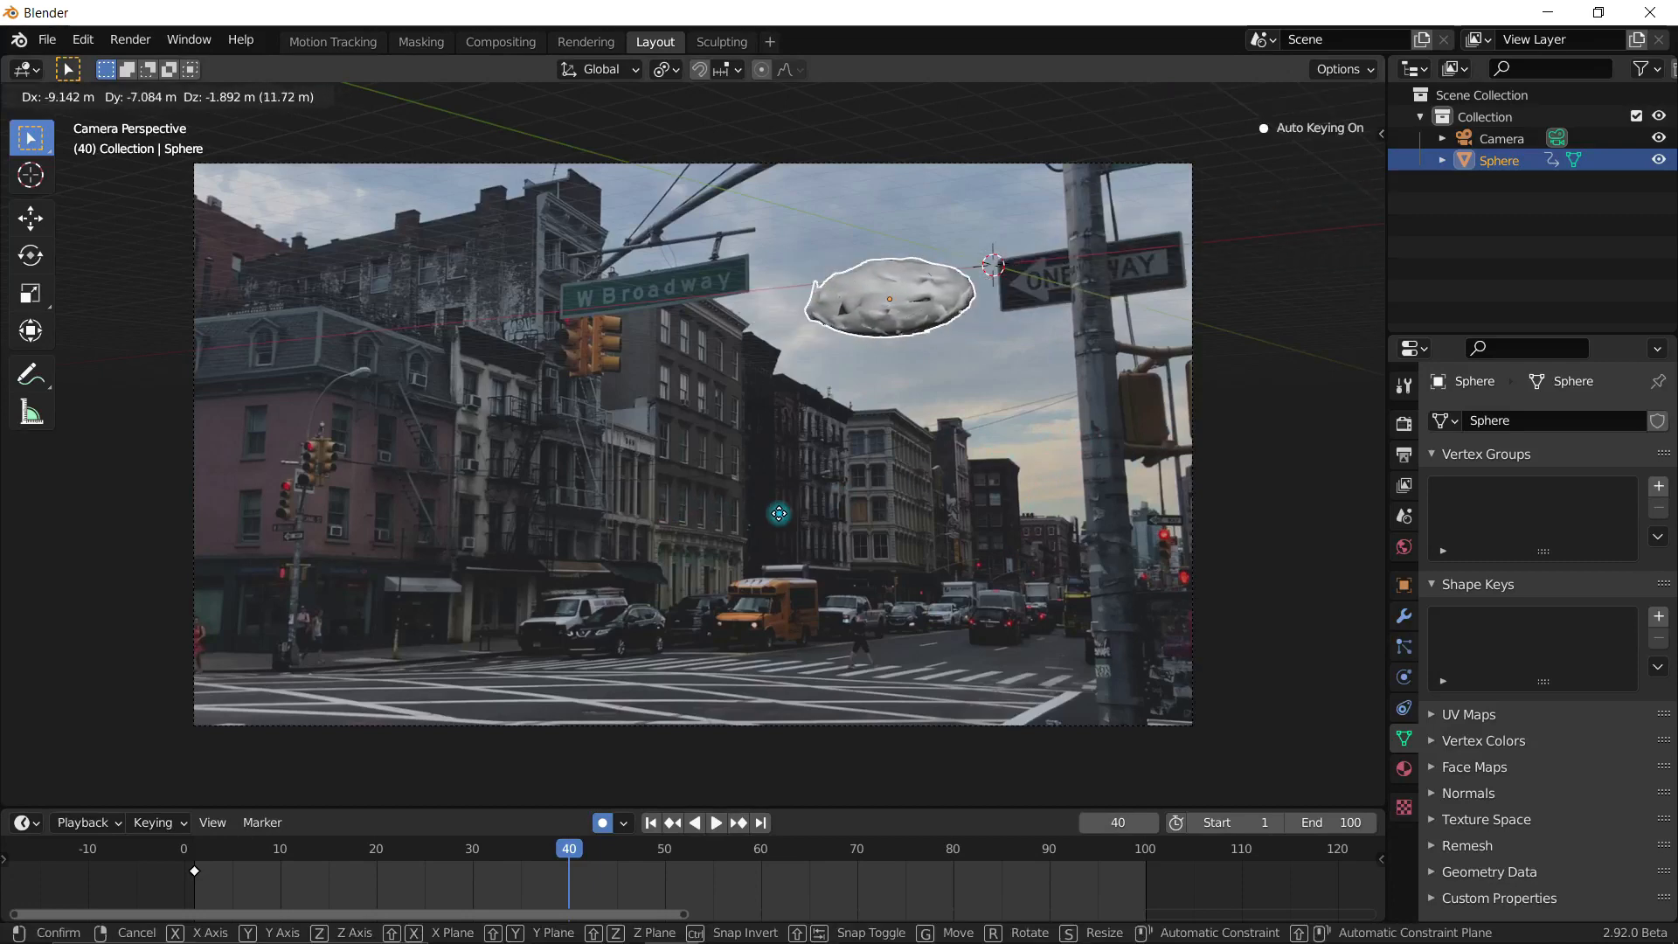
key(Escape)
key(g)
key(y)
key(x)
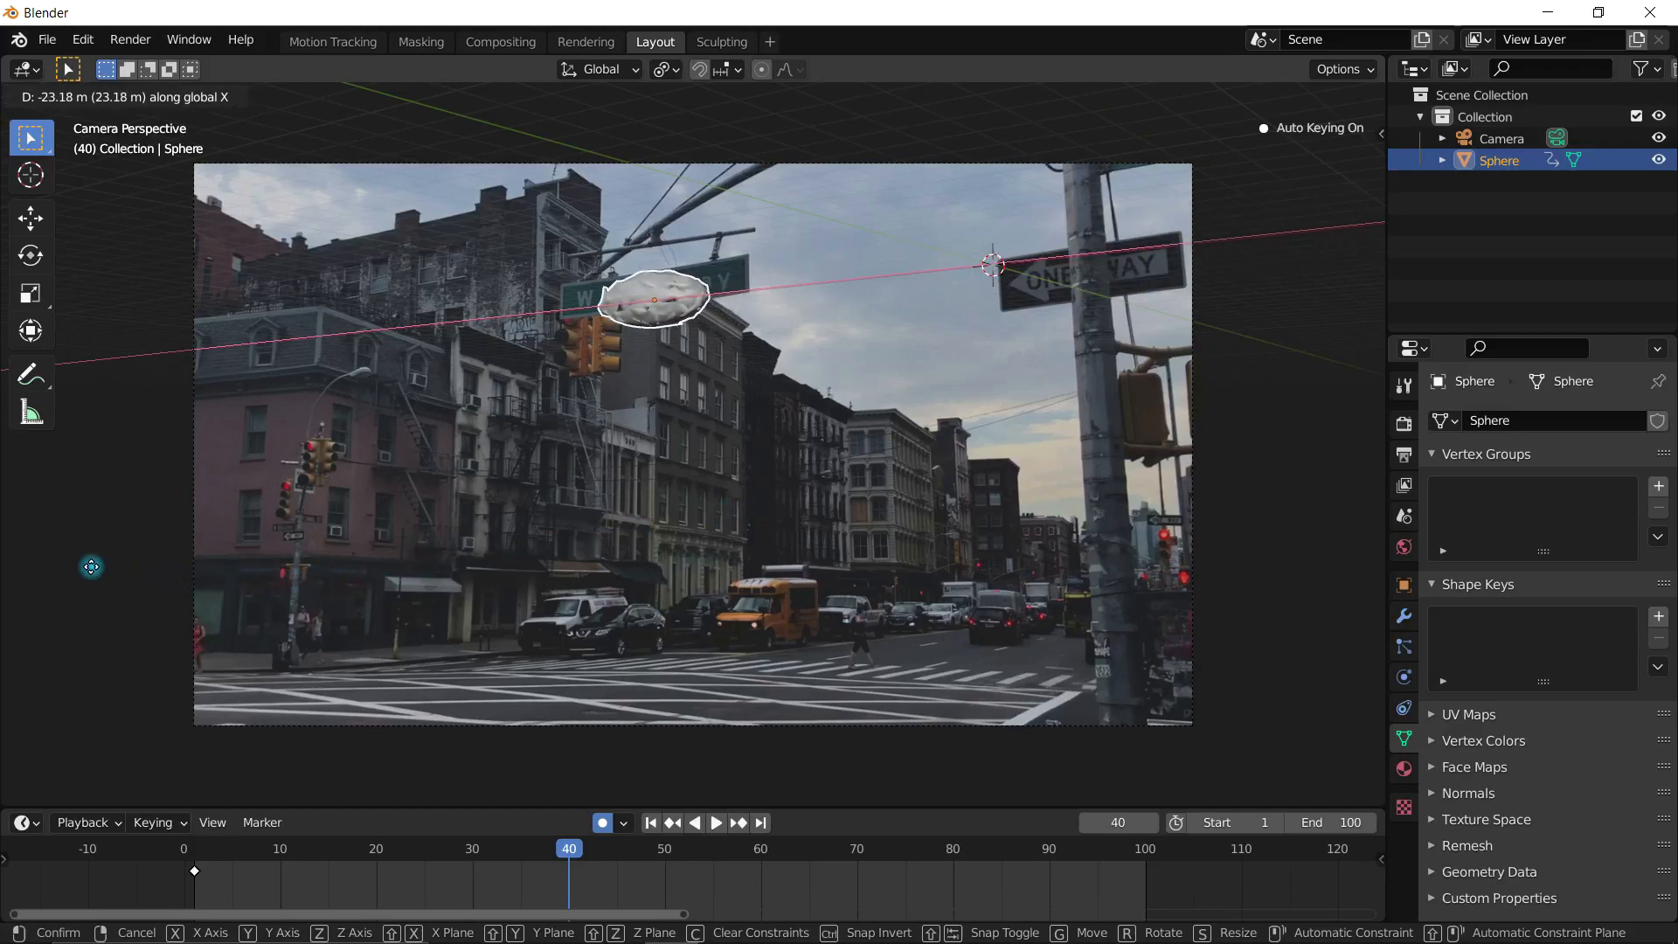
click(1158, 528)
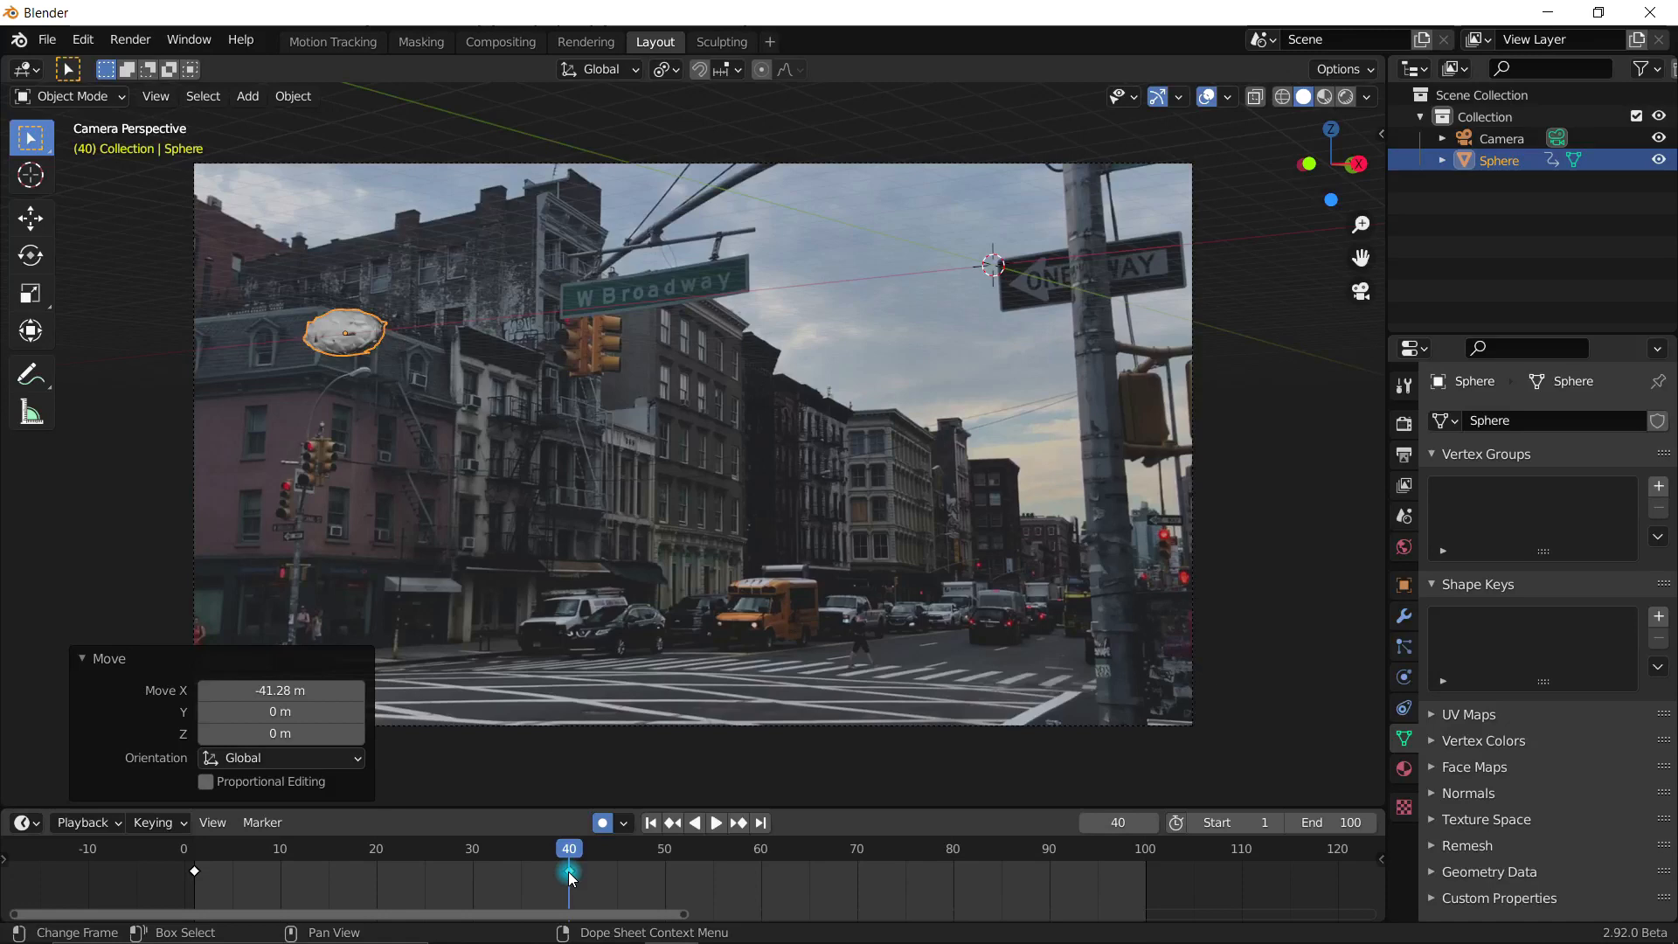
Step: Preview the flight with the asteroid's second keyframe at frame 100, and retime that keyframe to frame 84
drag(569, 873, 1146, 886)
click(650, 823)
click(724, 822)
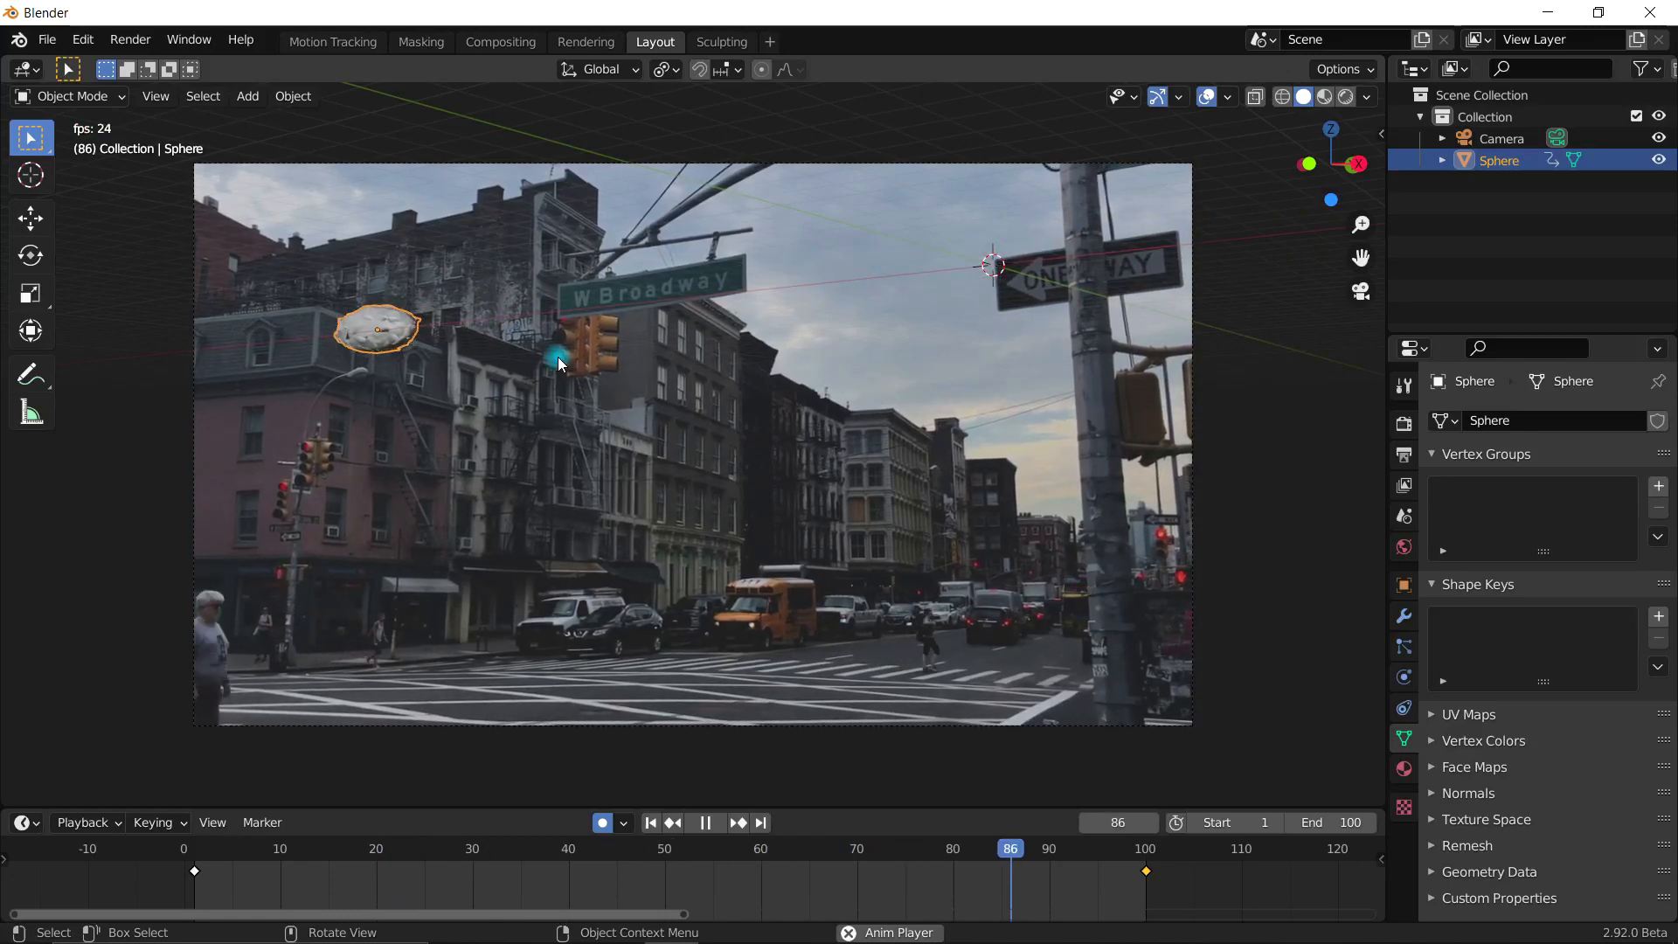
click(711, 827)
drag(1145, 870, 993, 896)
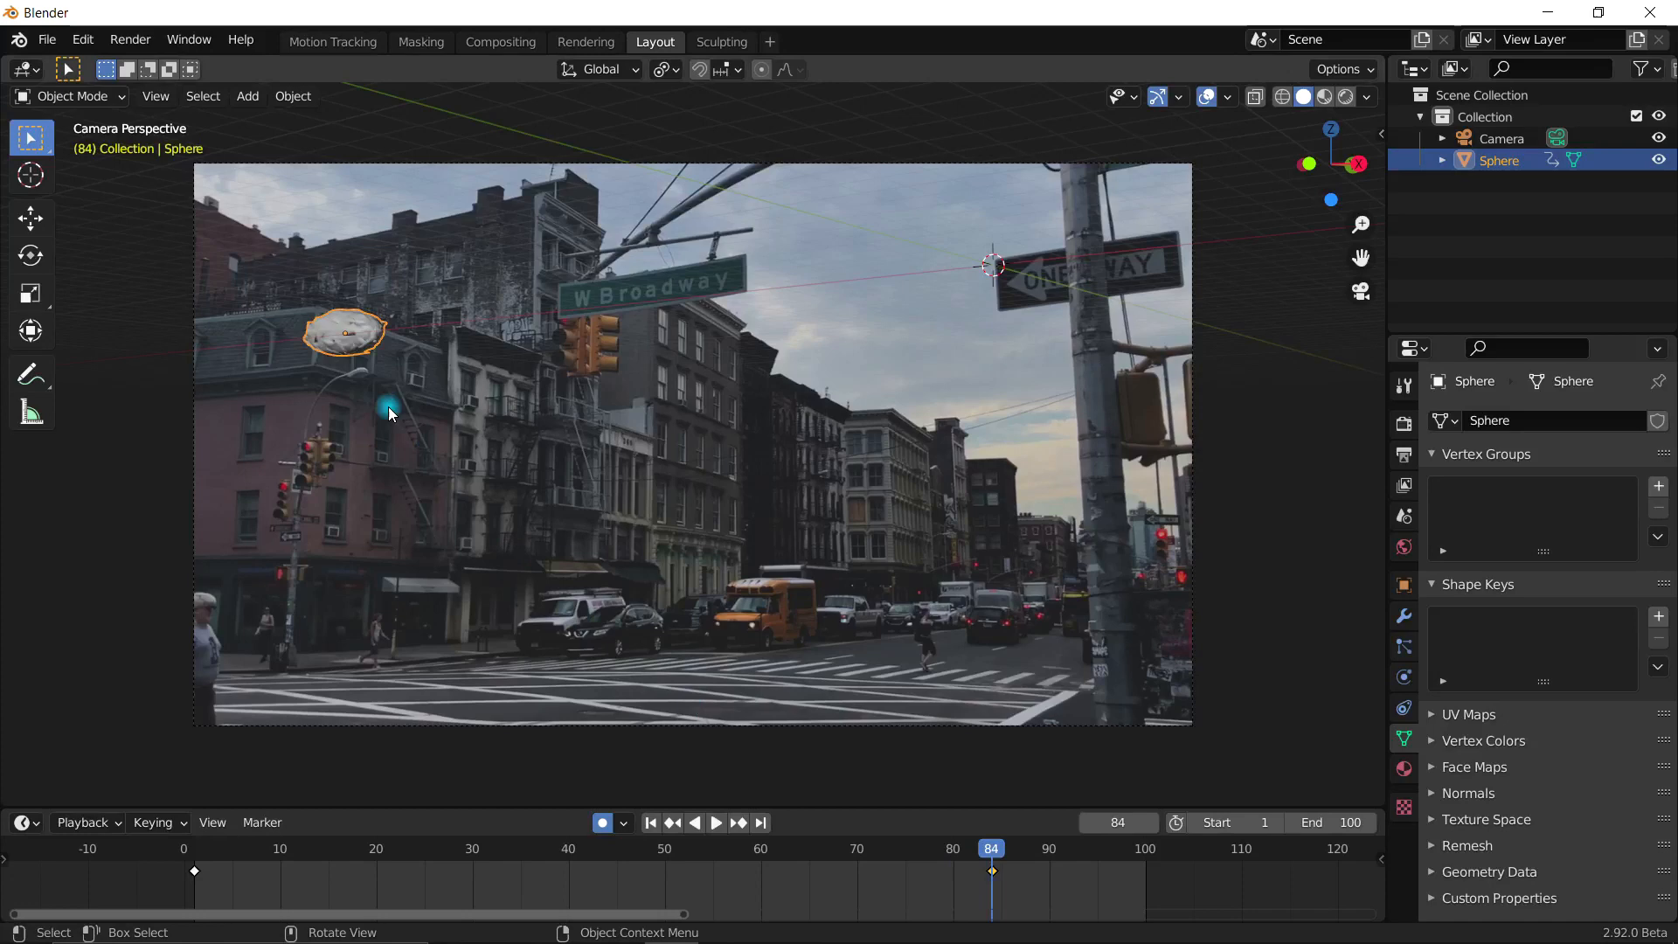
Step: Tilt the asteroid at frame 84, and at frame 99 move it about -6 m in X, -5.1 m in Y and 9.8 m in Z, out of frame
key(r)
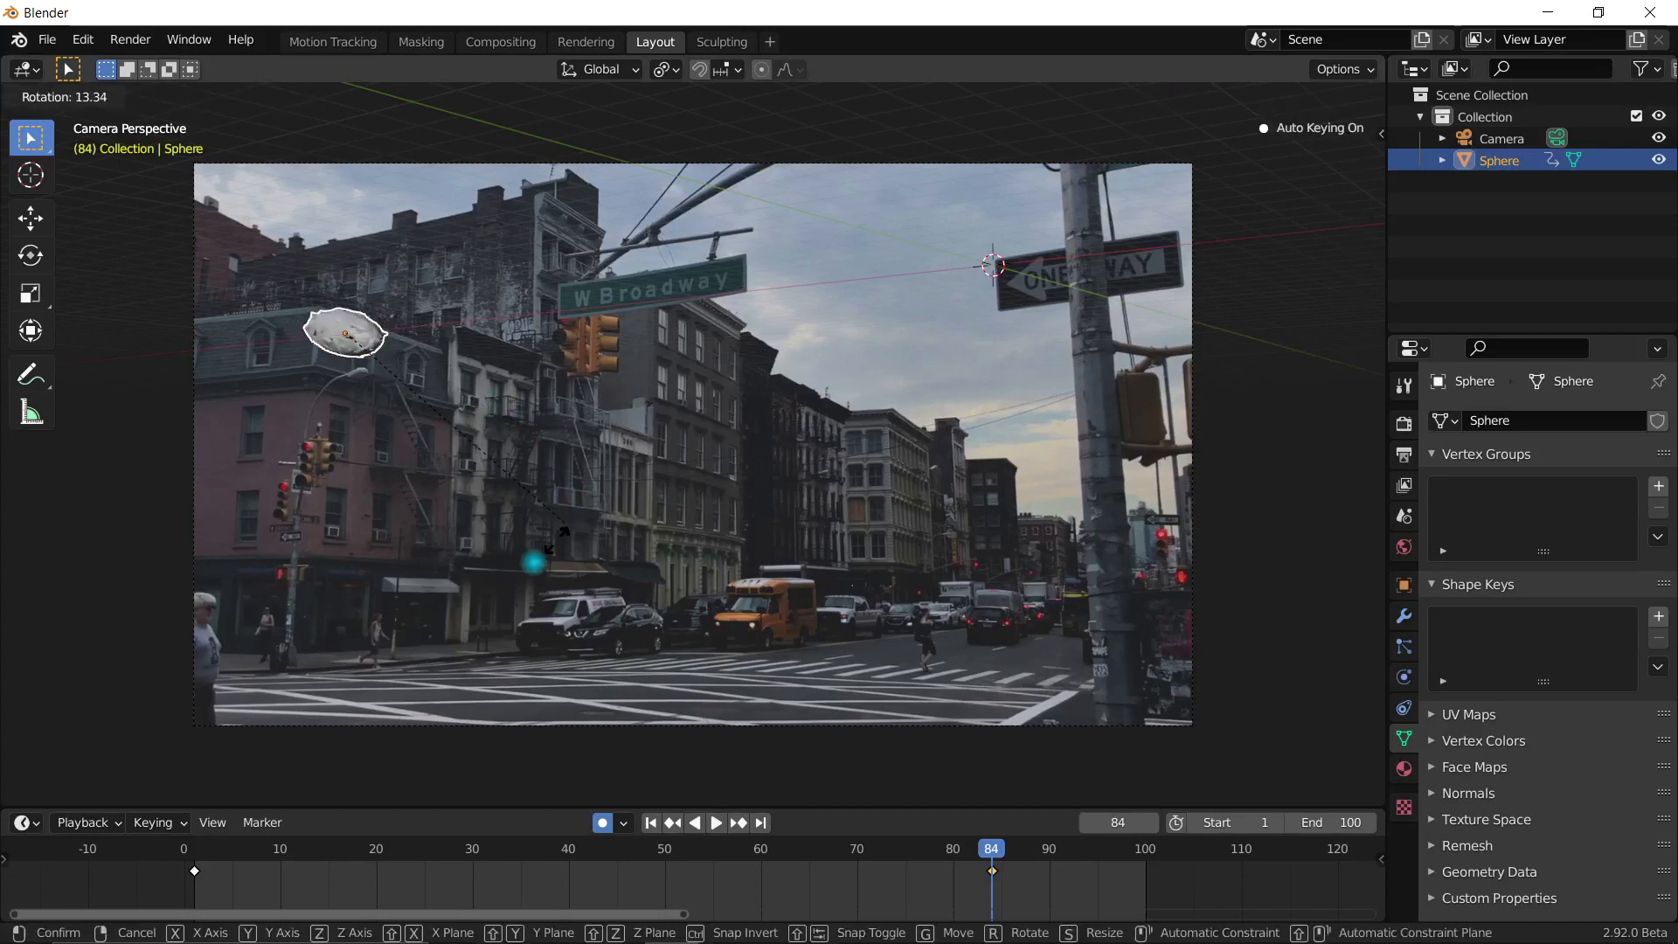
click(499, 570)
drag(1062, 855, 1136, 852)
key(g)
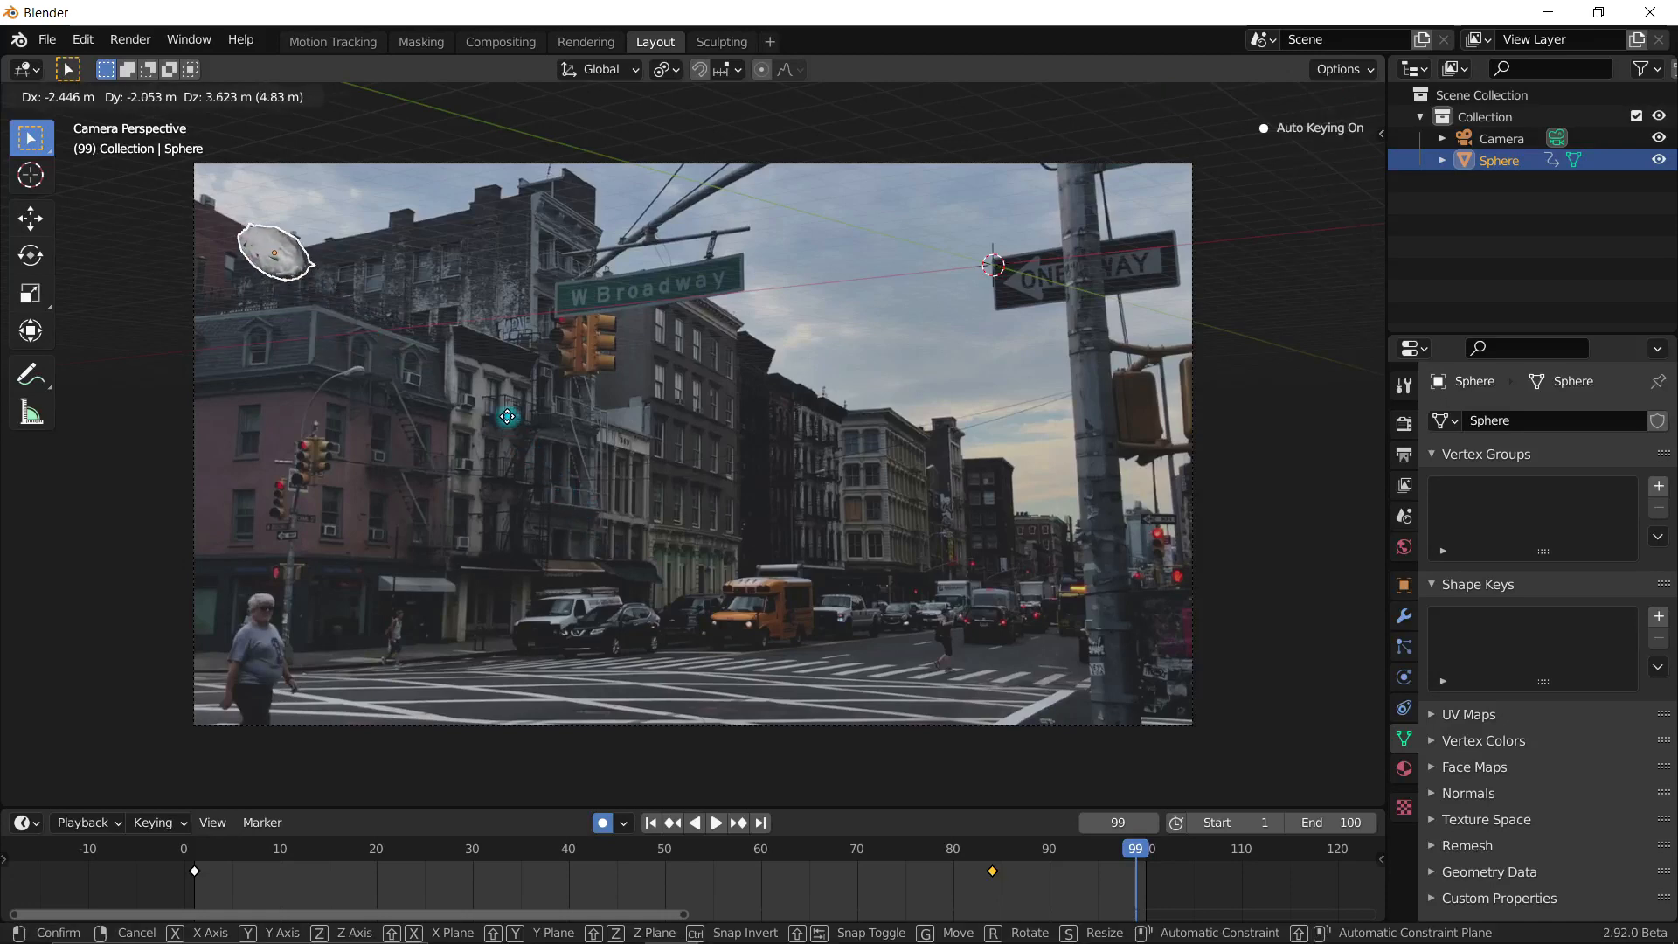
click(412, 291)
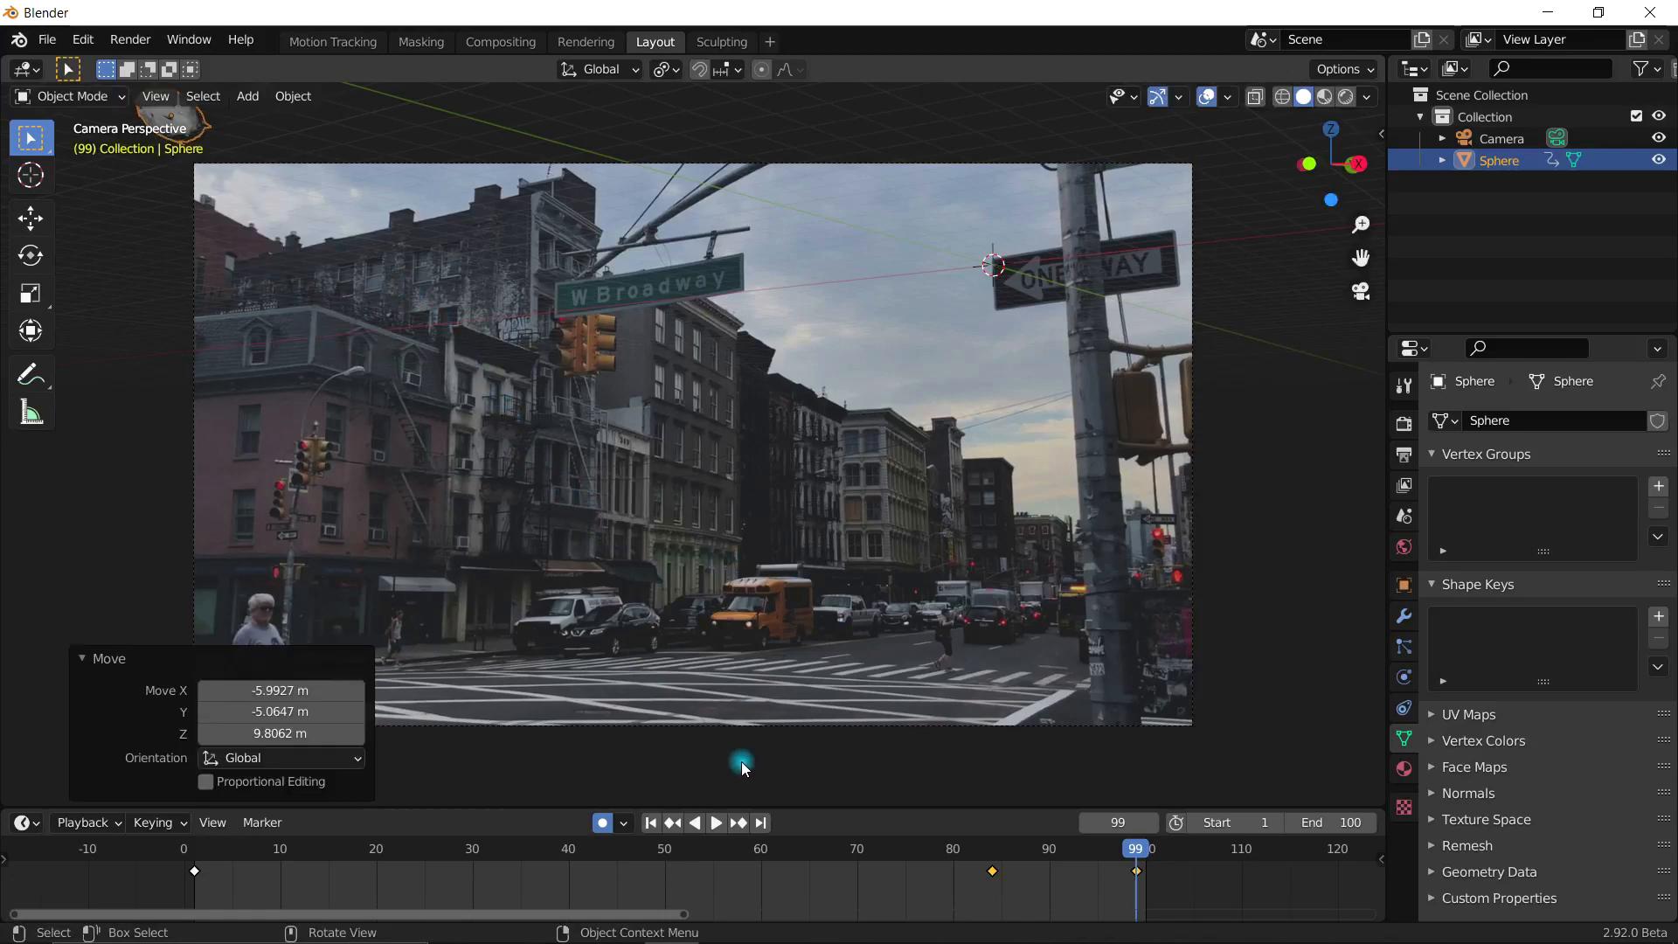
Step: Play the asteroid animation from the first frame, stop it at frame 44 and select the camera
click(647, 826)
key(space)
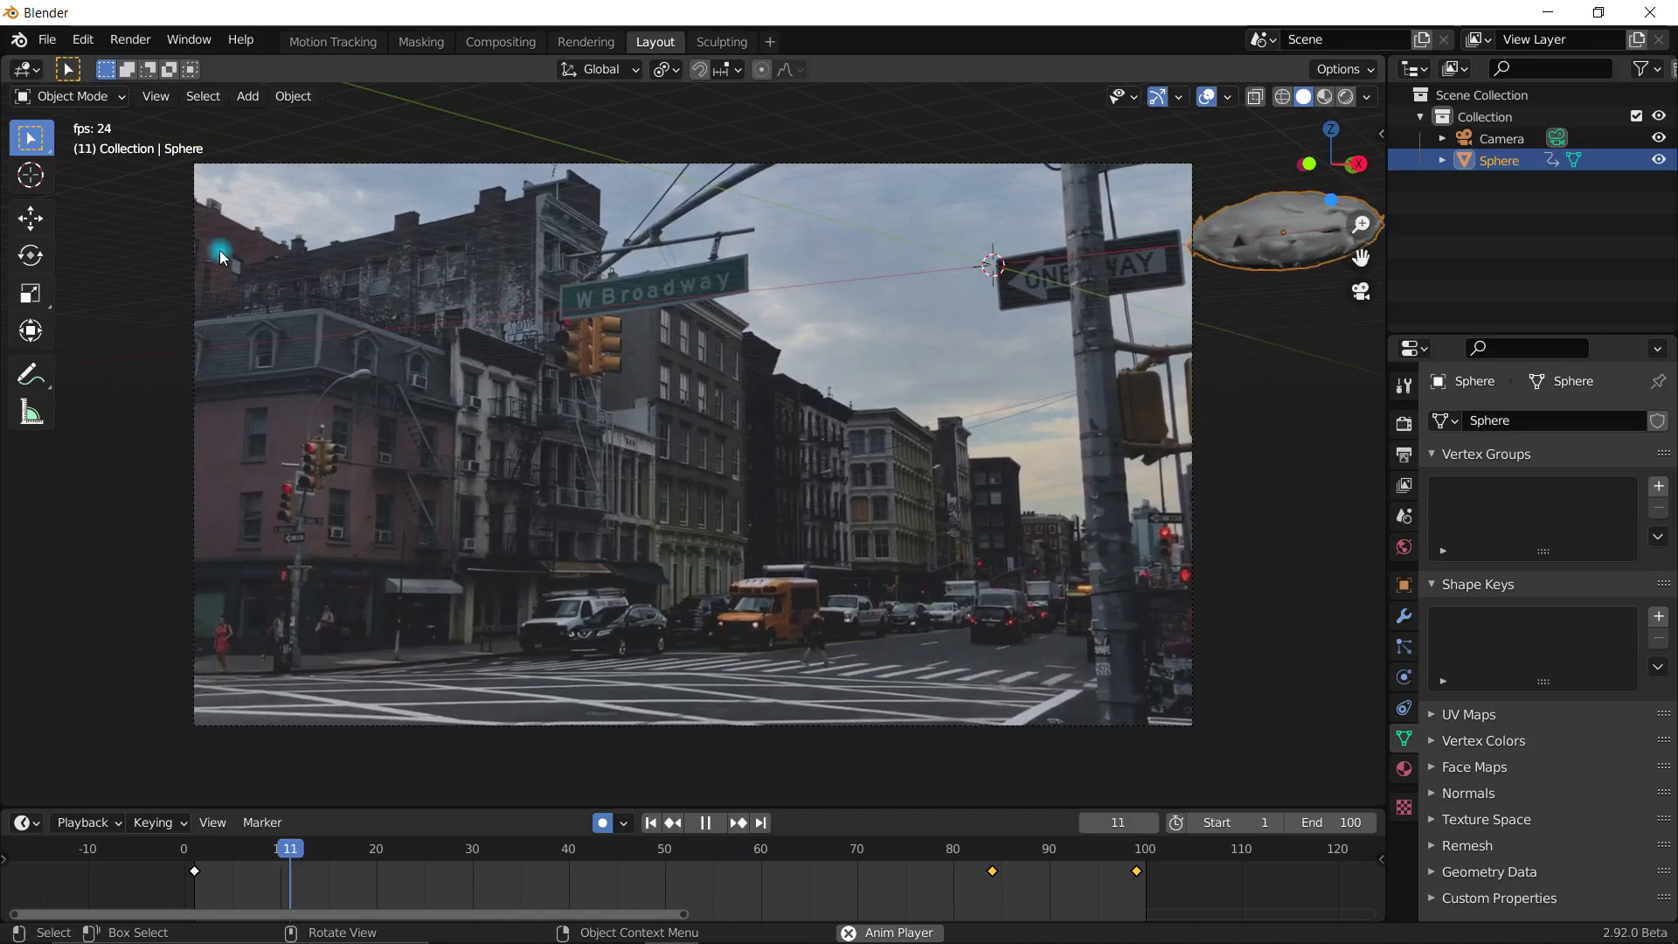
click(705, 823)
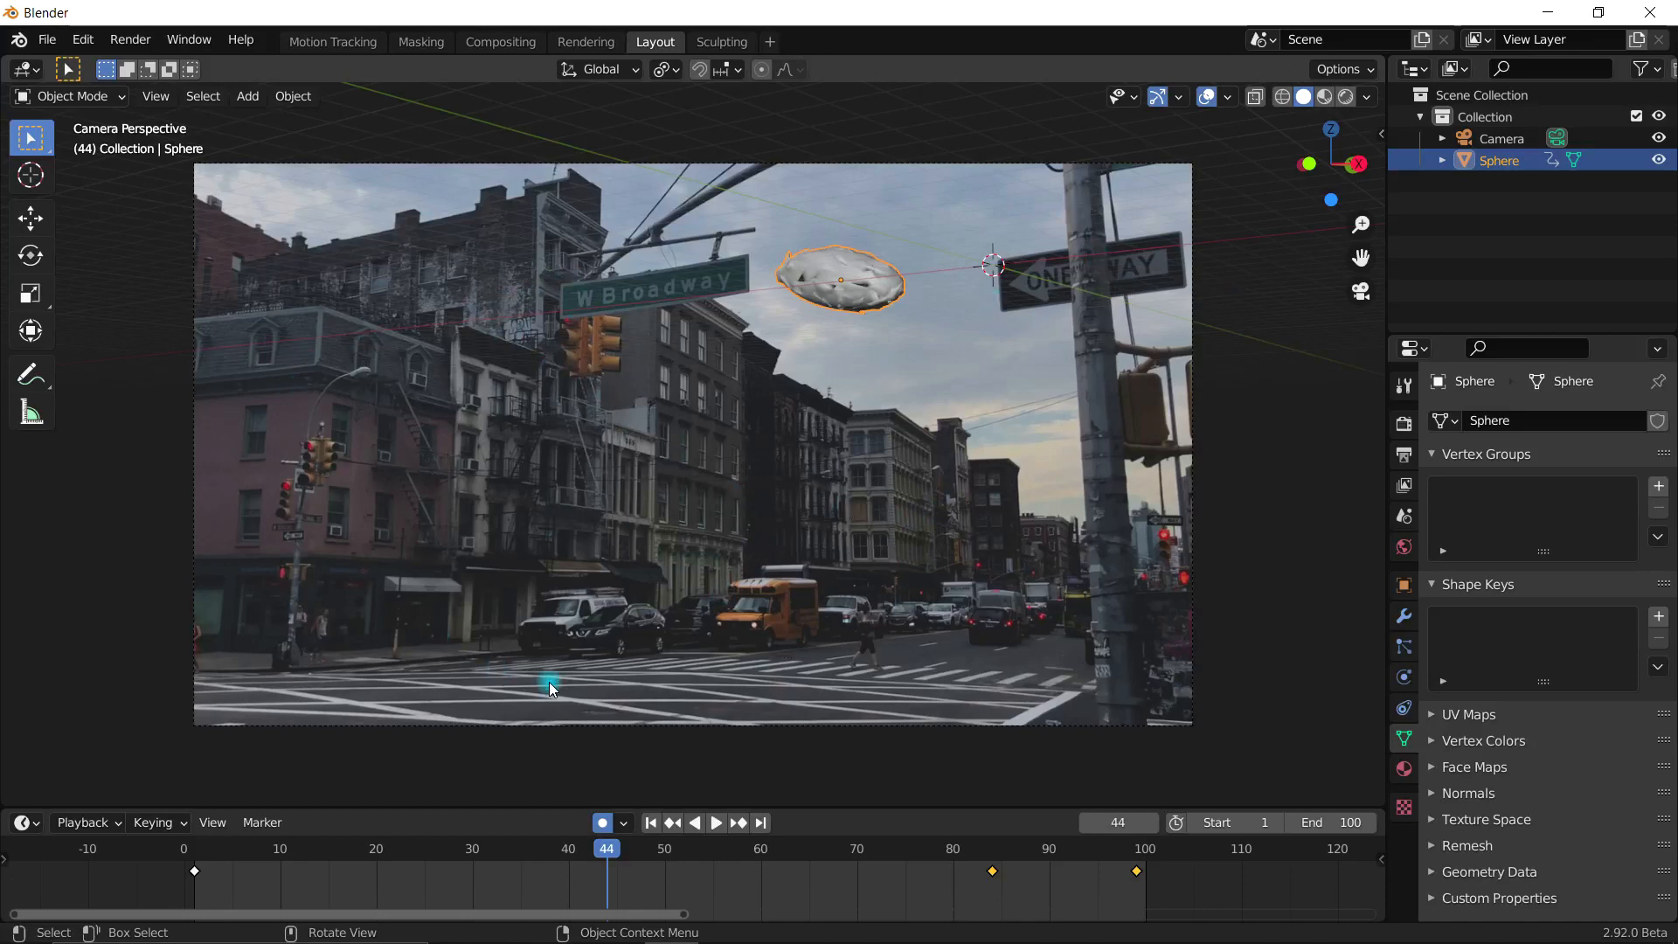
click(1194, 621)
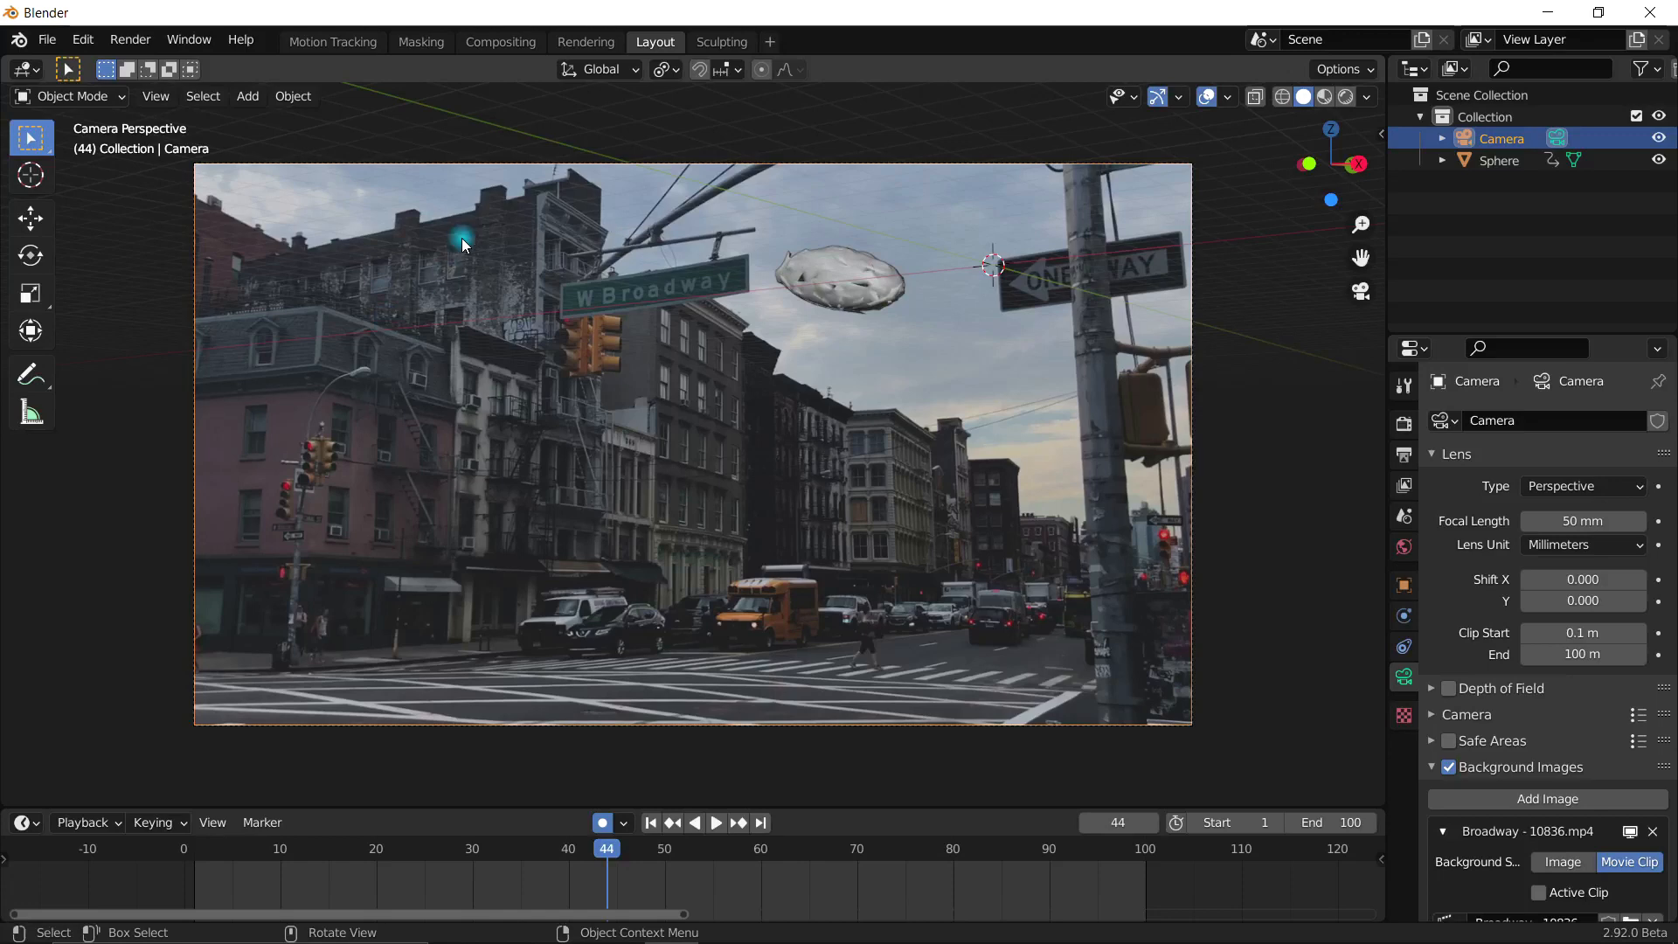
Step: Enable compositing nodes in the Compositing workspace and spread the Render Layers and Composite nodes far apart
click(484, 48)
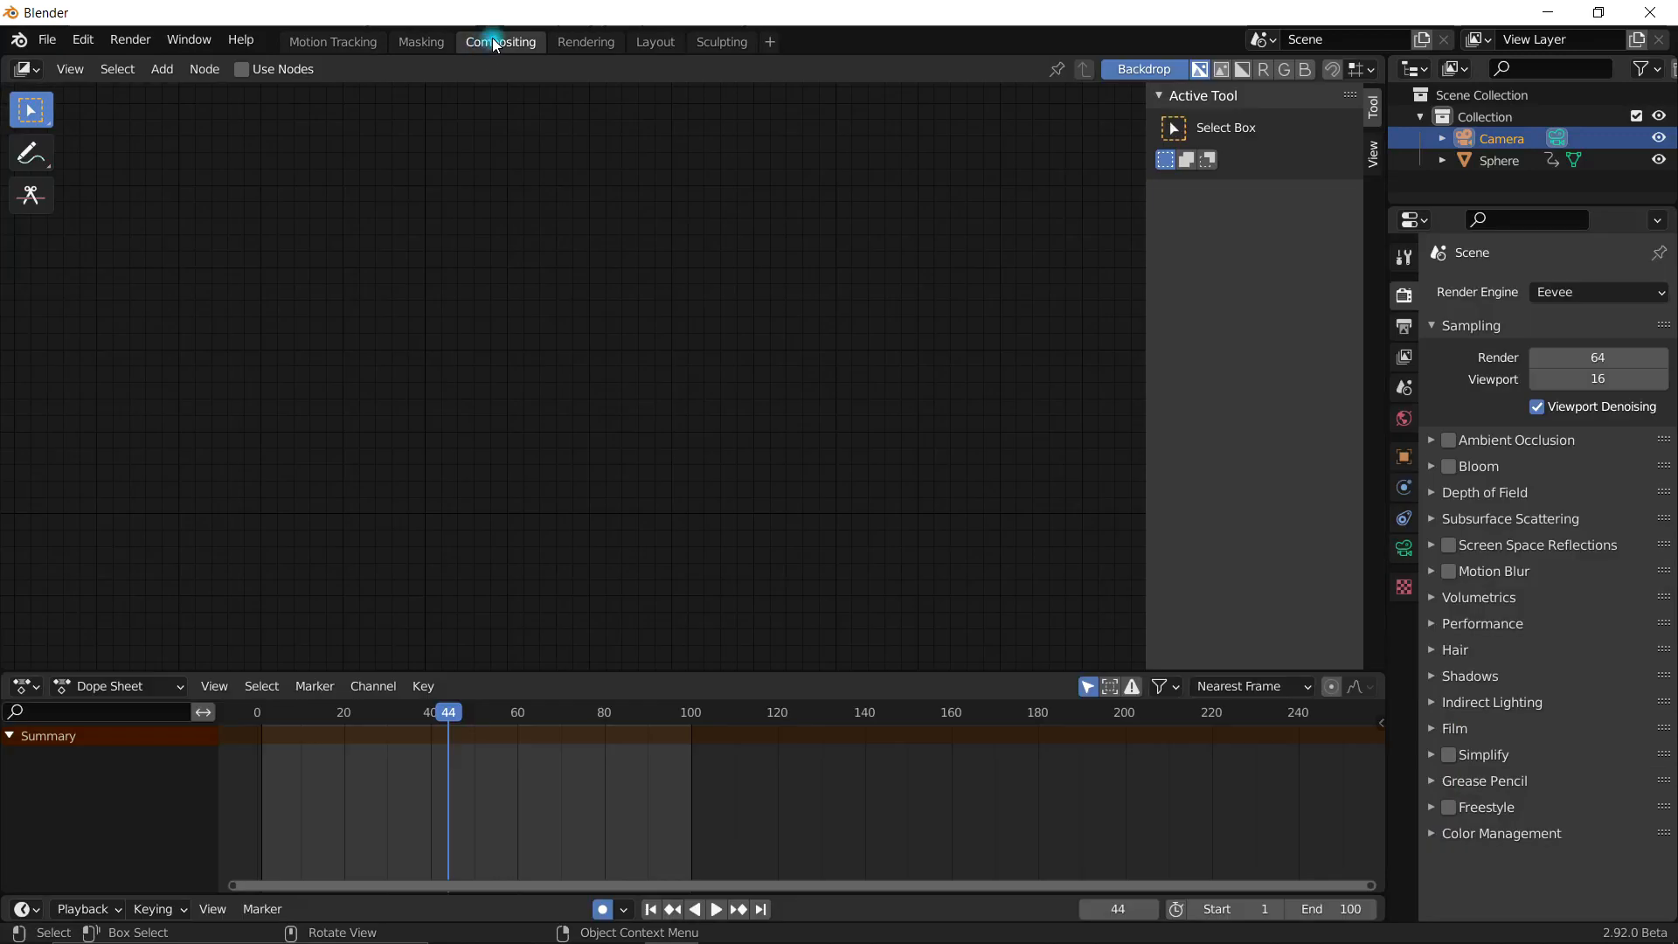
click(774, 41)
mouse_move(740, 82)
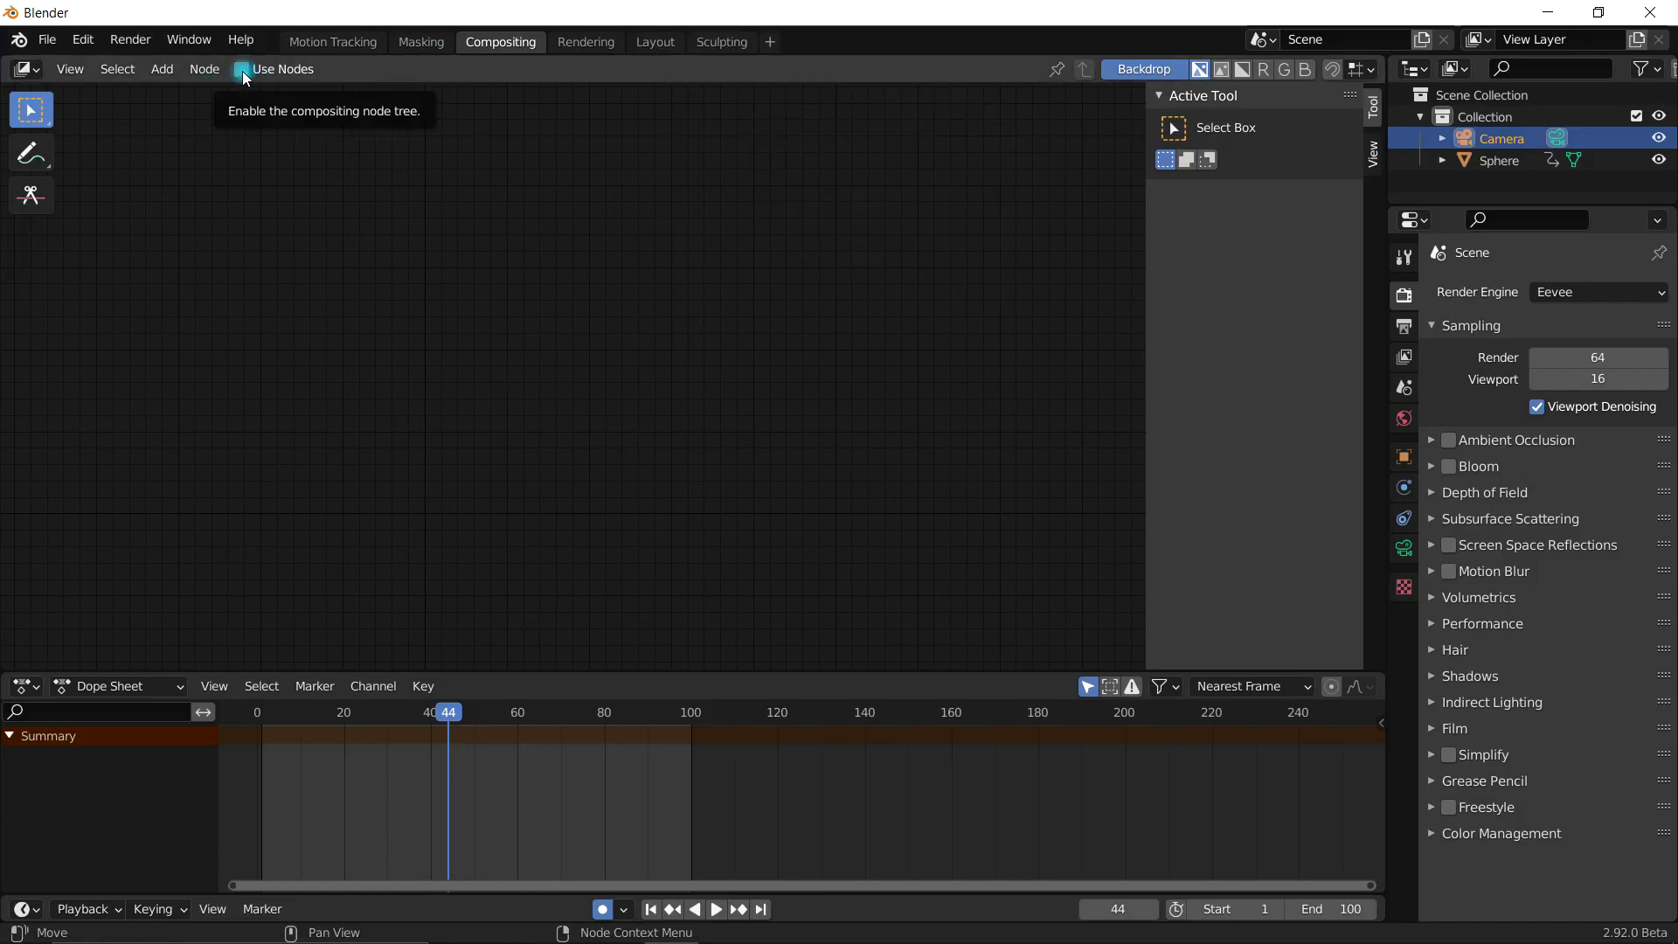
click(243, 71)
drag(762, 194, 976, 194)
drag(545, 239, 275, 253)
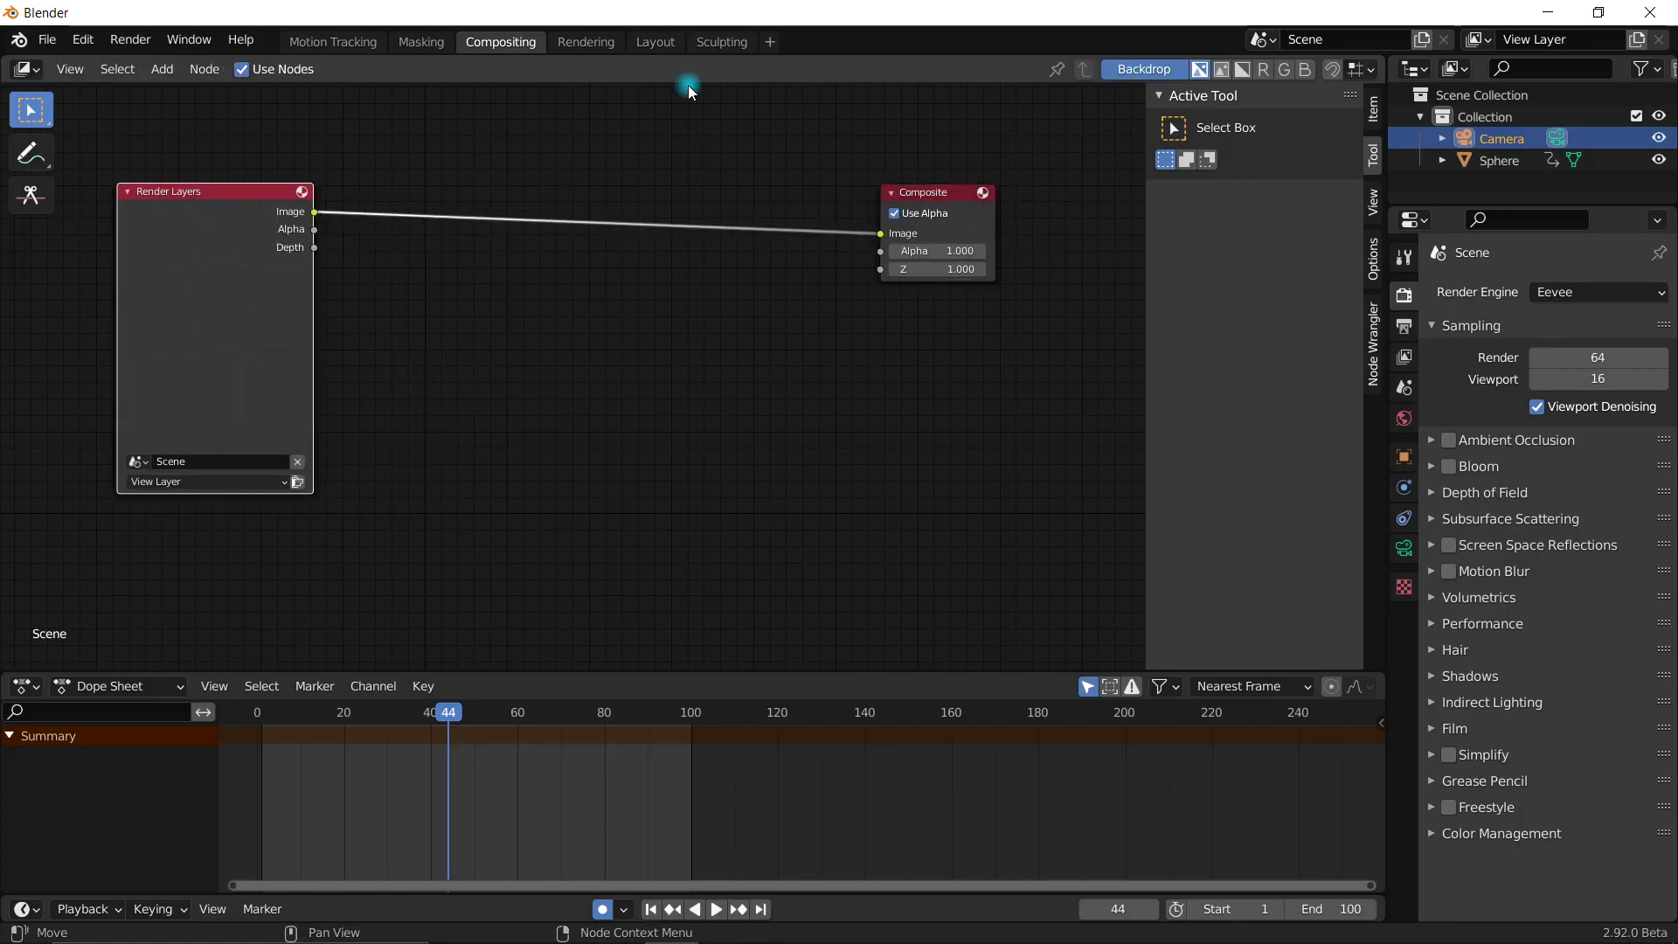
click(652, 41)
middle_drag(619, 214, 855, 284)
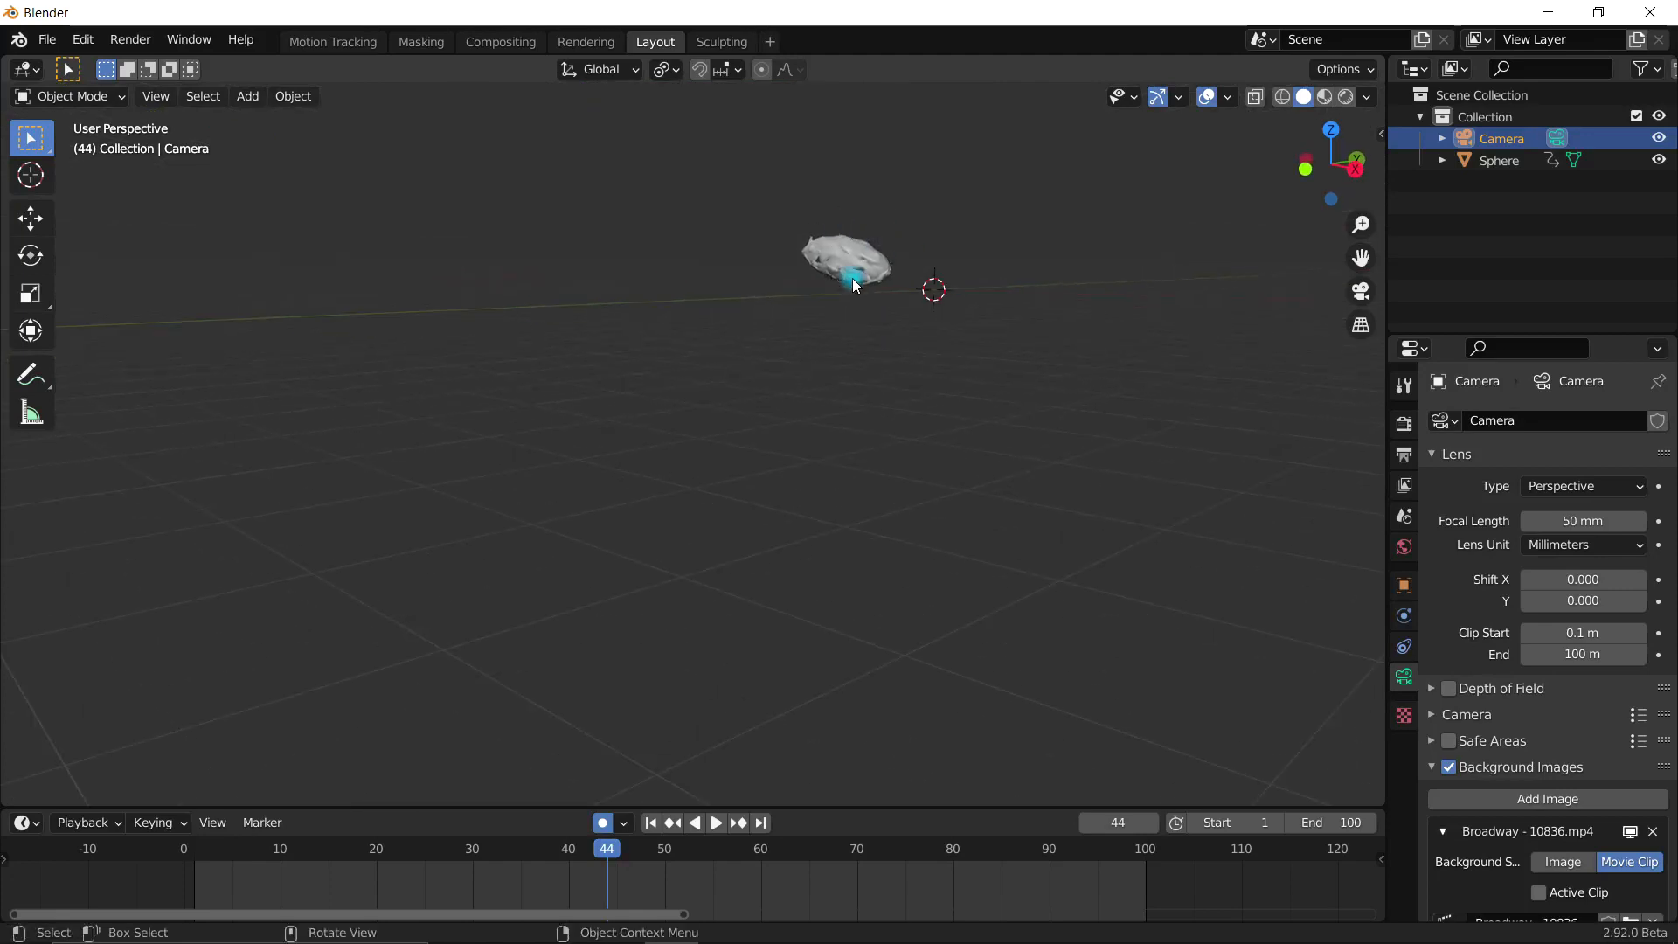
drag(918, 355, 758, 189)
click(856, 398)
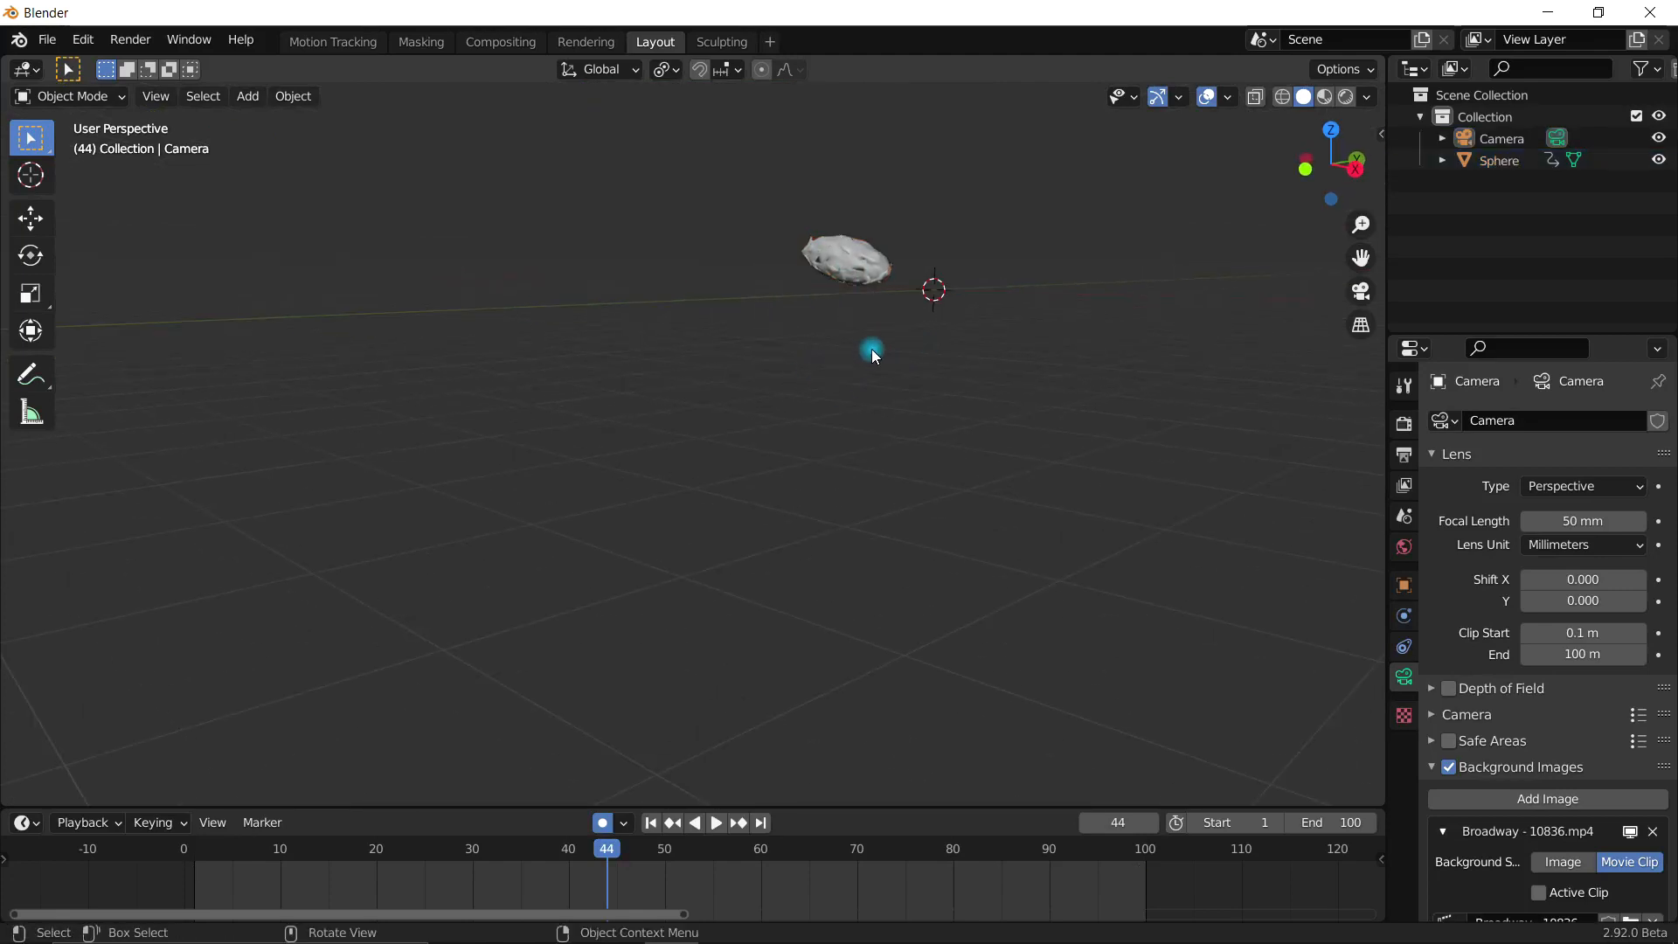
click(494, 43)
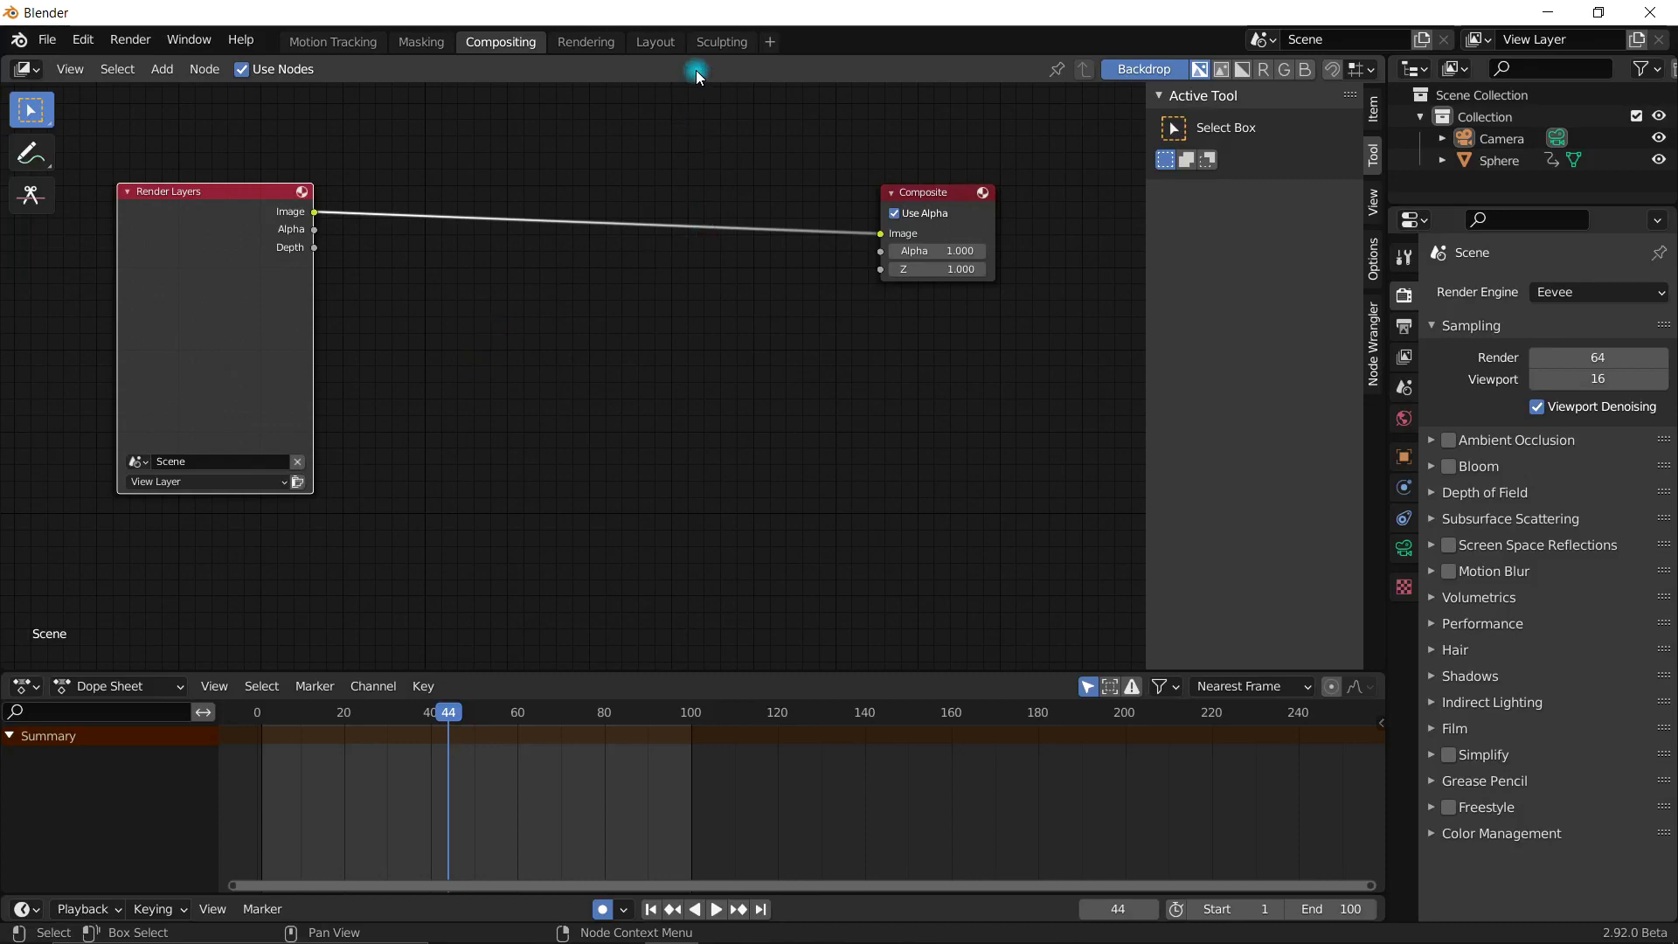
Step: Return to the Layout workspace's camera view and show the selected asteroid in rendered shading
click(654, 43)
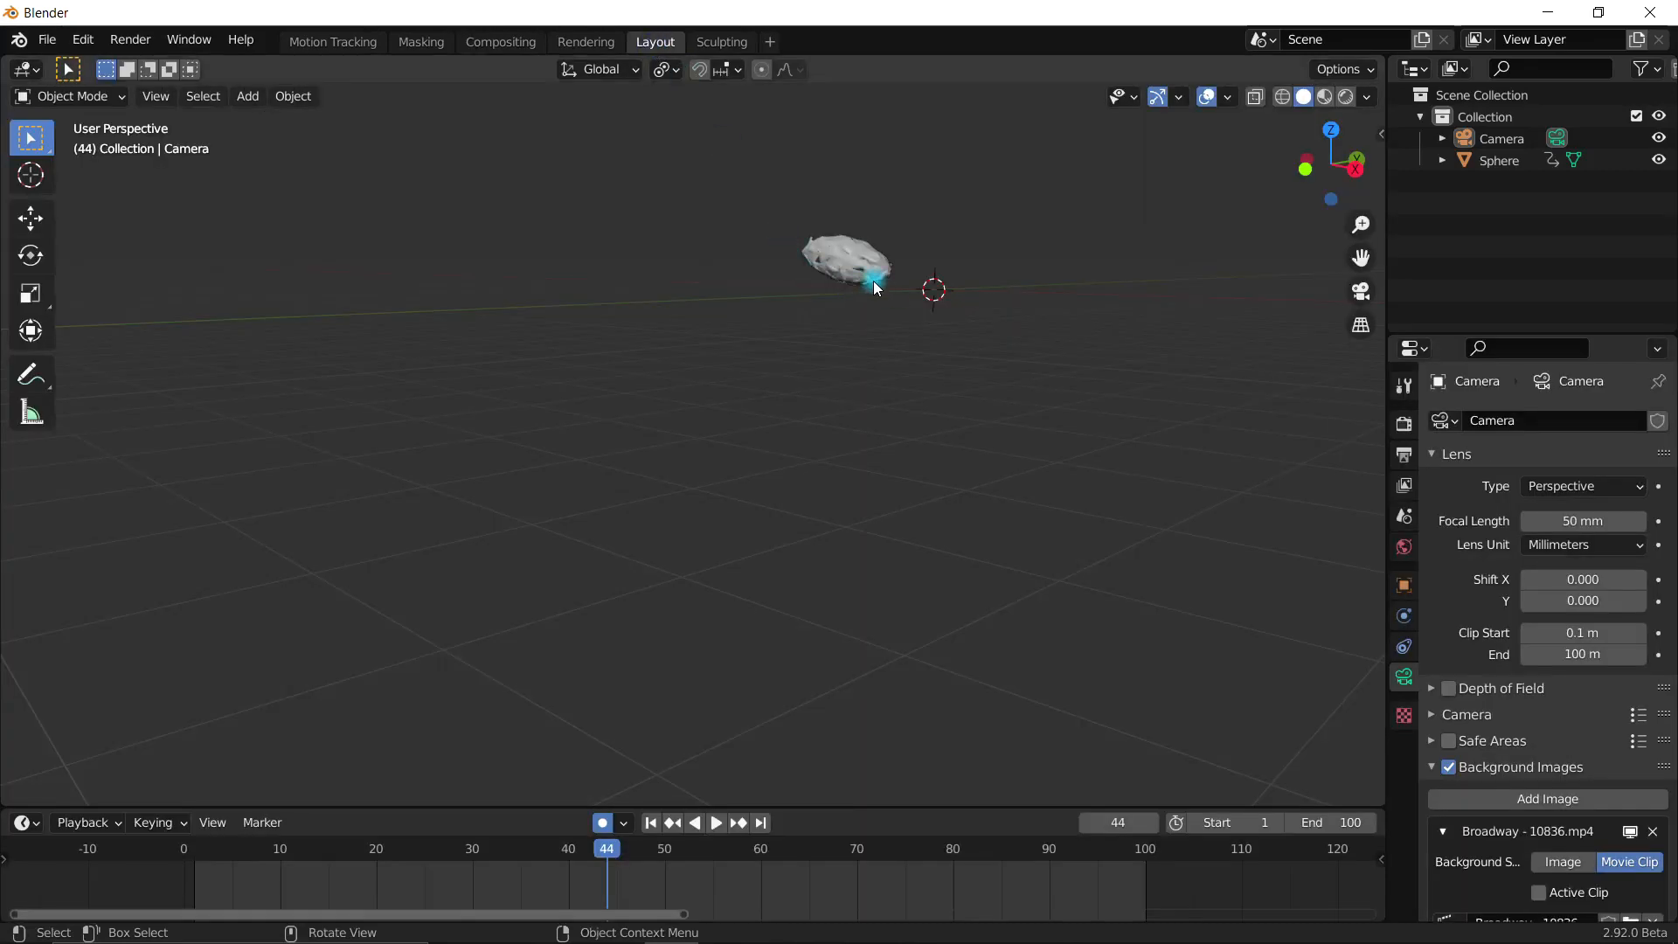
key(KP_0)
click(837, 282)
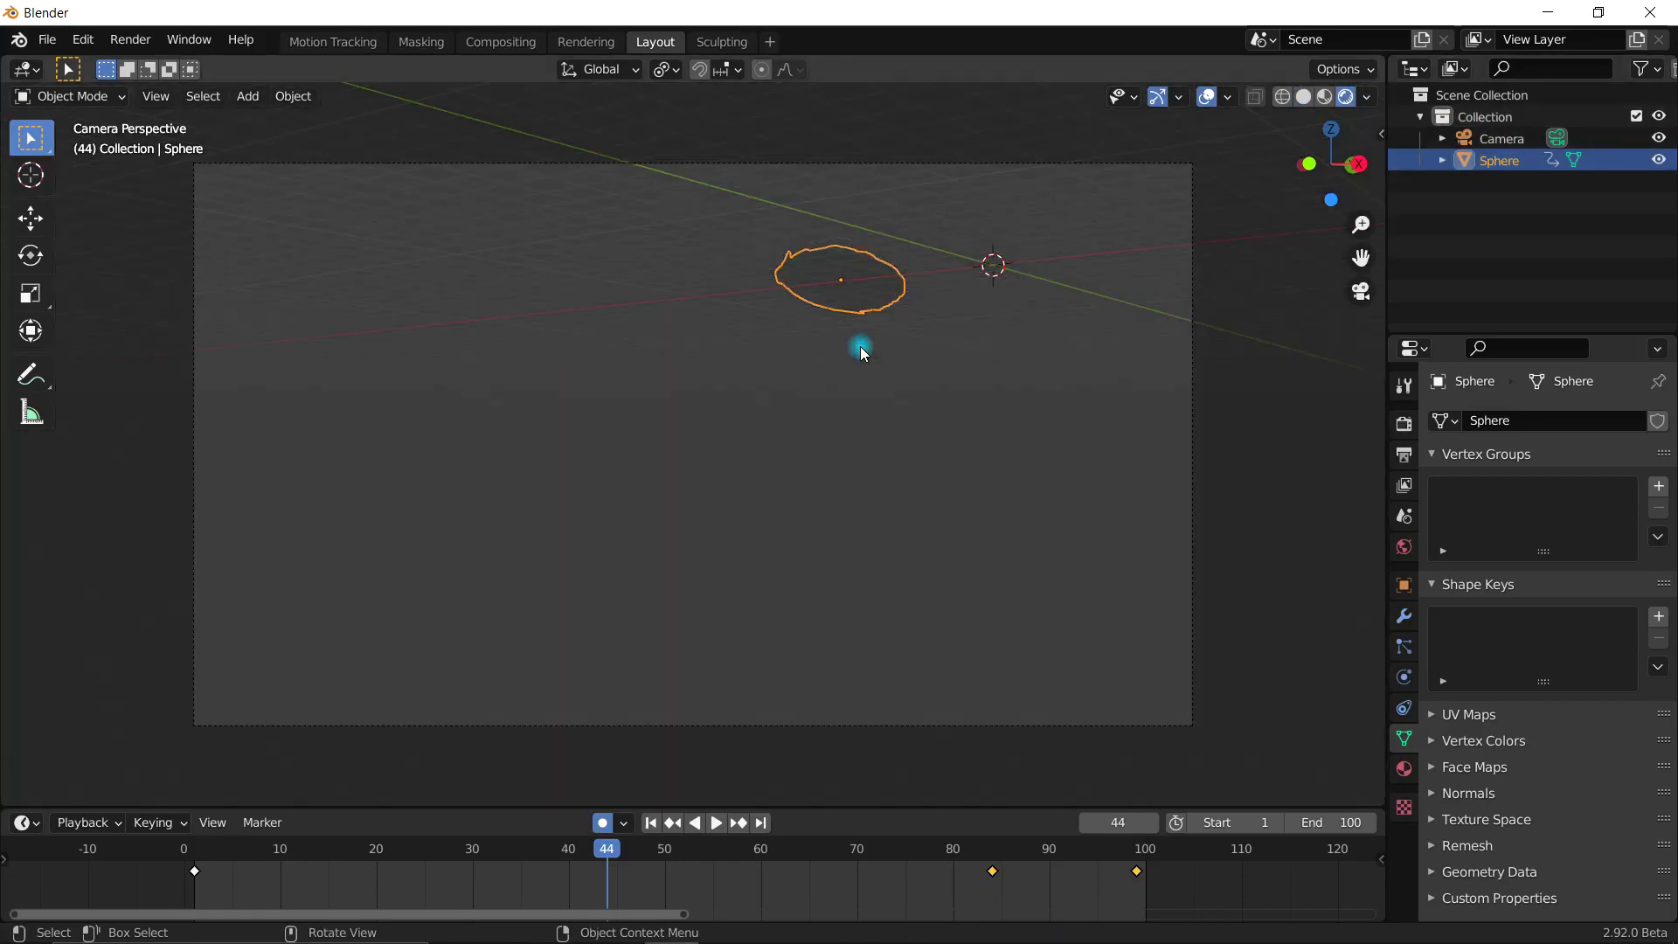
Step: Enable Ambient Occlusion, Bloom and Screen Space Reflections for Eevee, and brighten the world color to a value of 0.202
click(1404, 424)
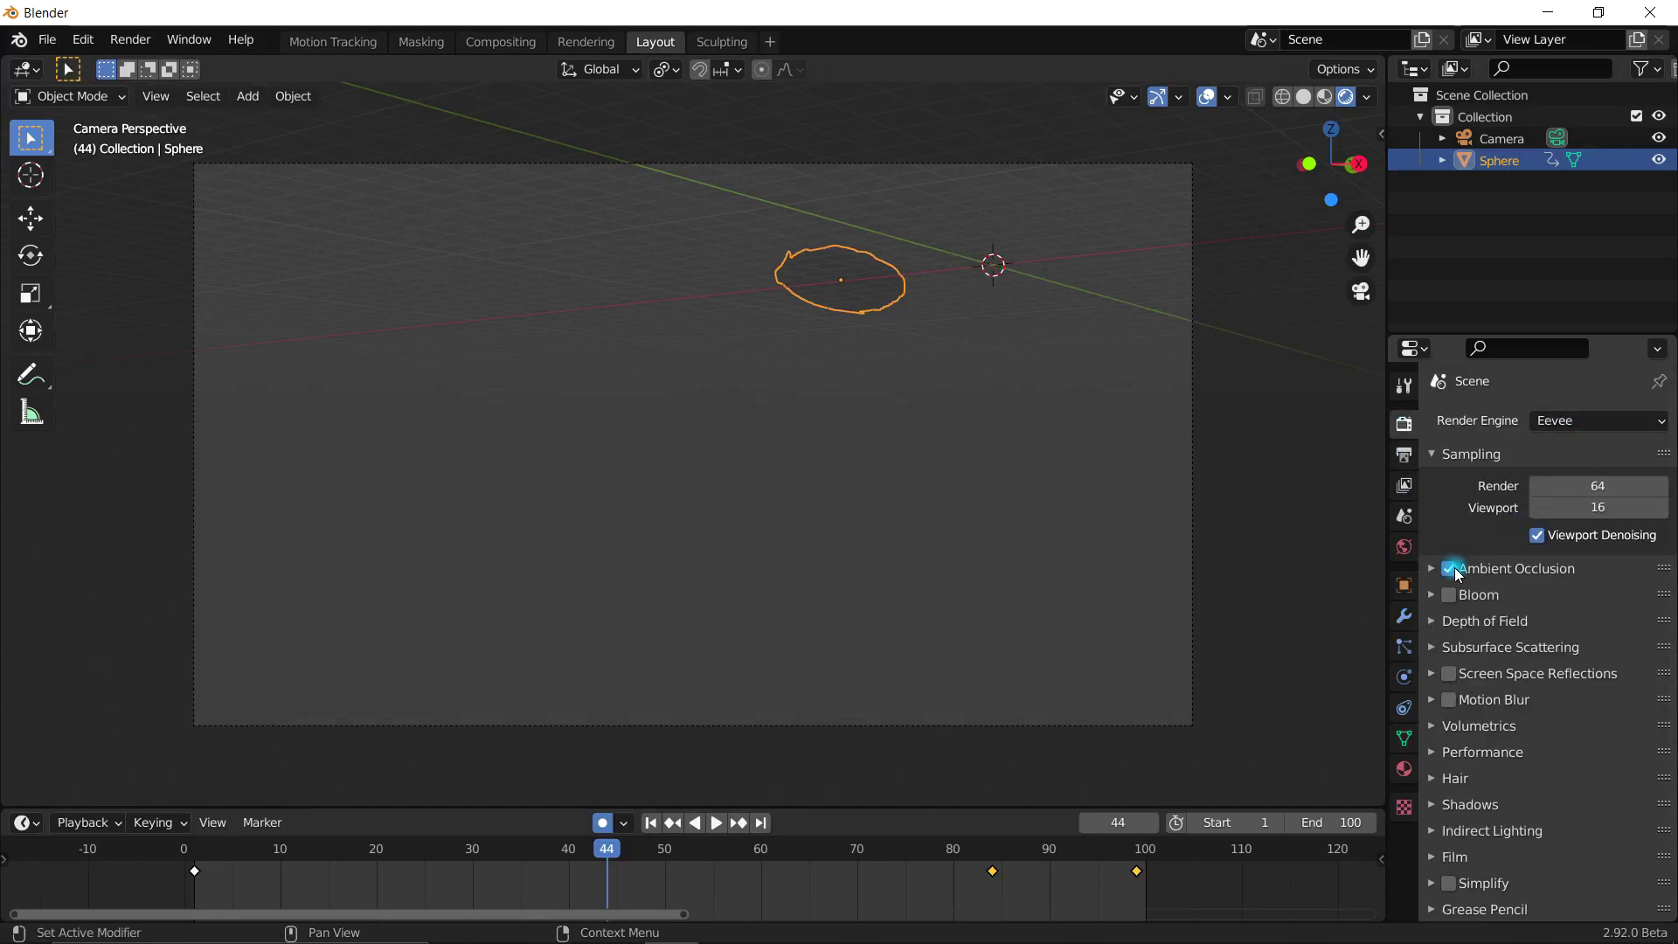
click(1450, 674)
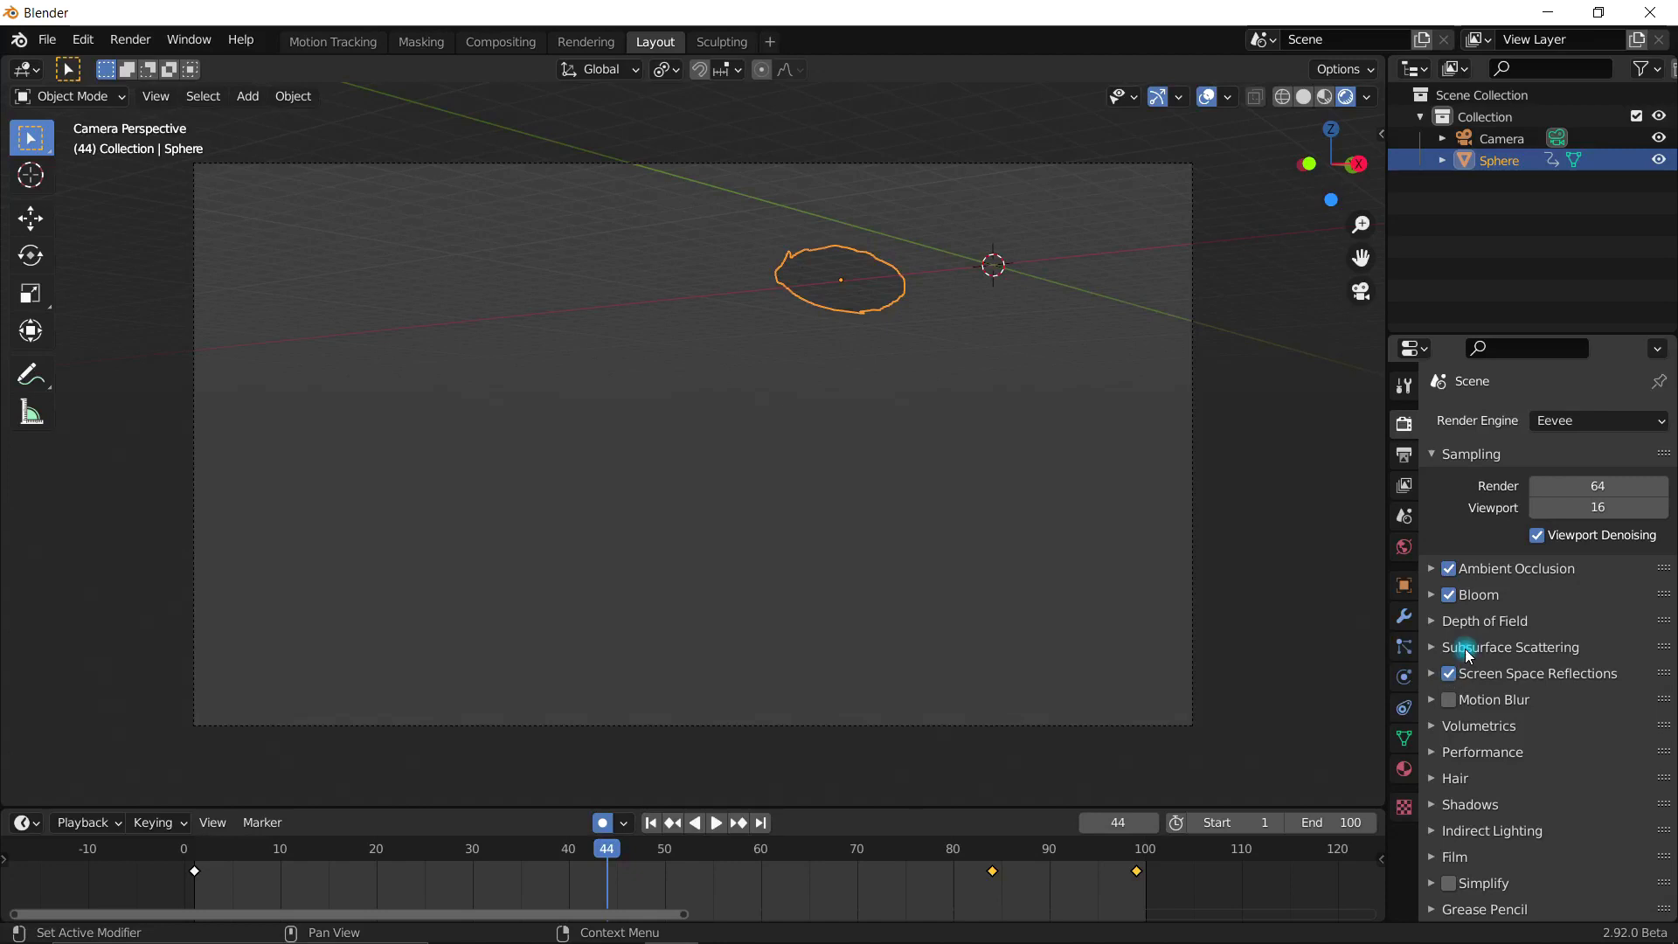
click(1404, 547)
click(1567, 564)
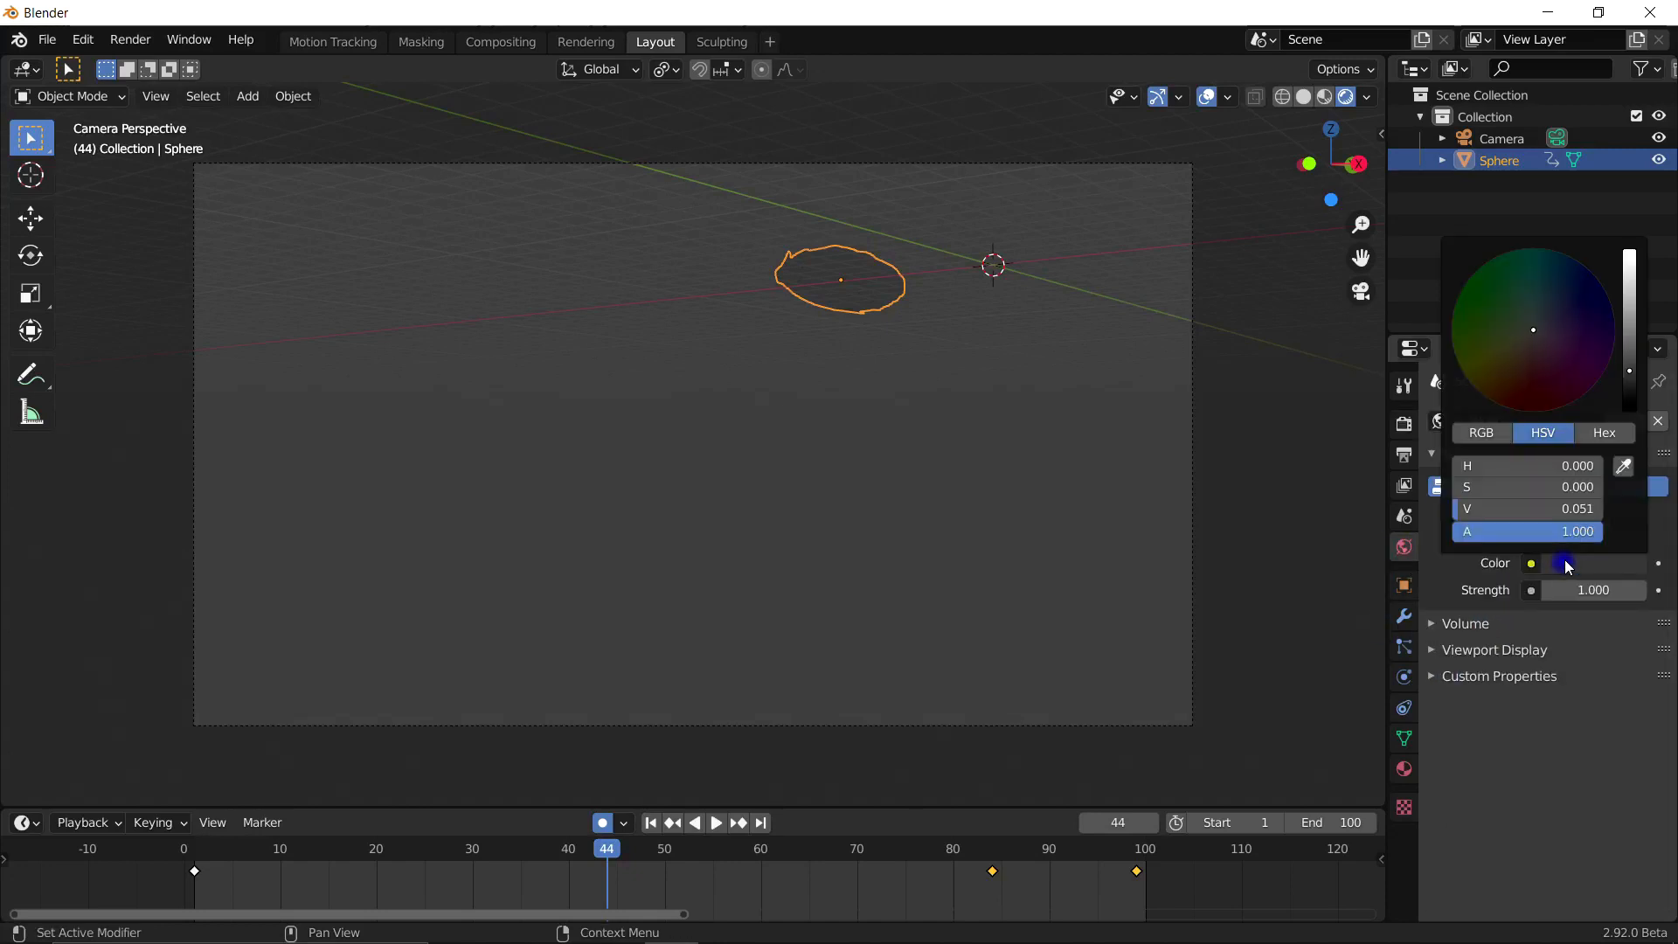
drag(1630, 371, 1630, 332)
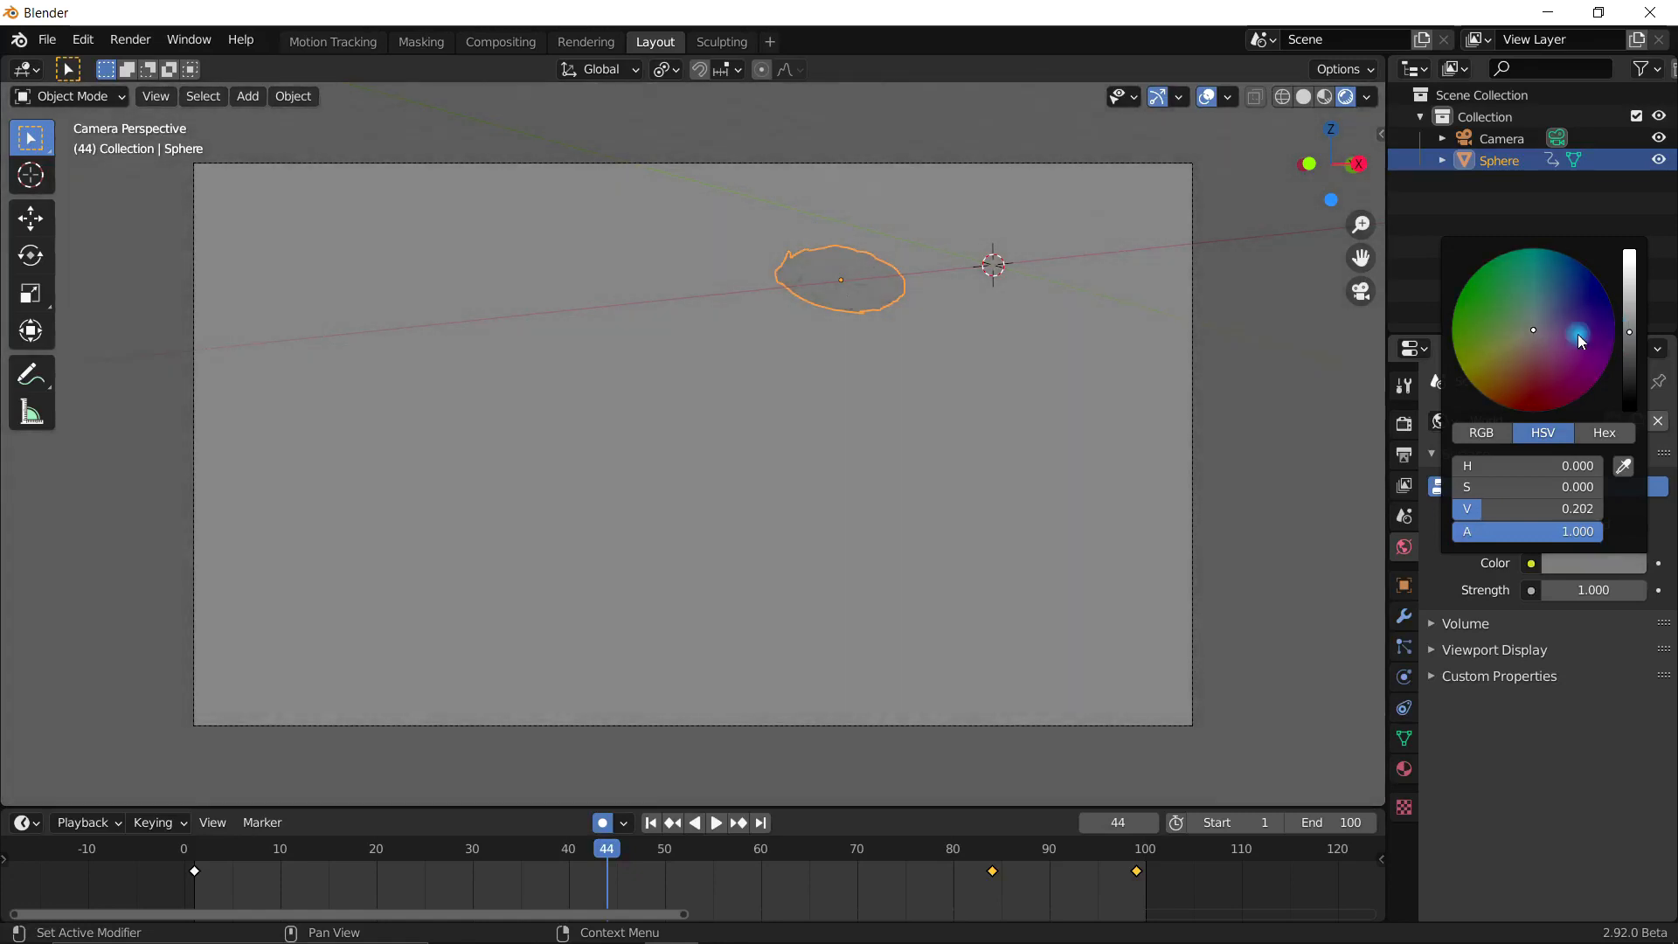
Step: Create a new material on the asteroid and give it a dark orange-brown base color
click(1403, 771)
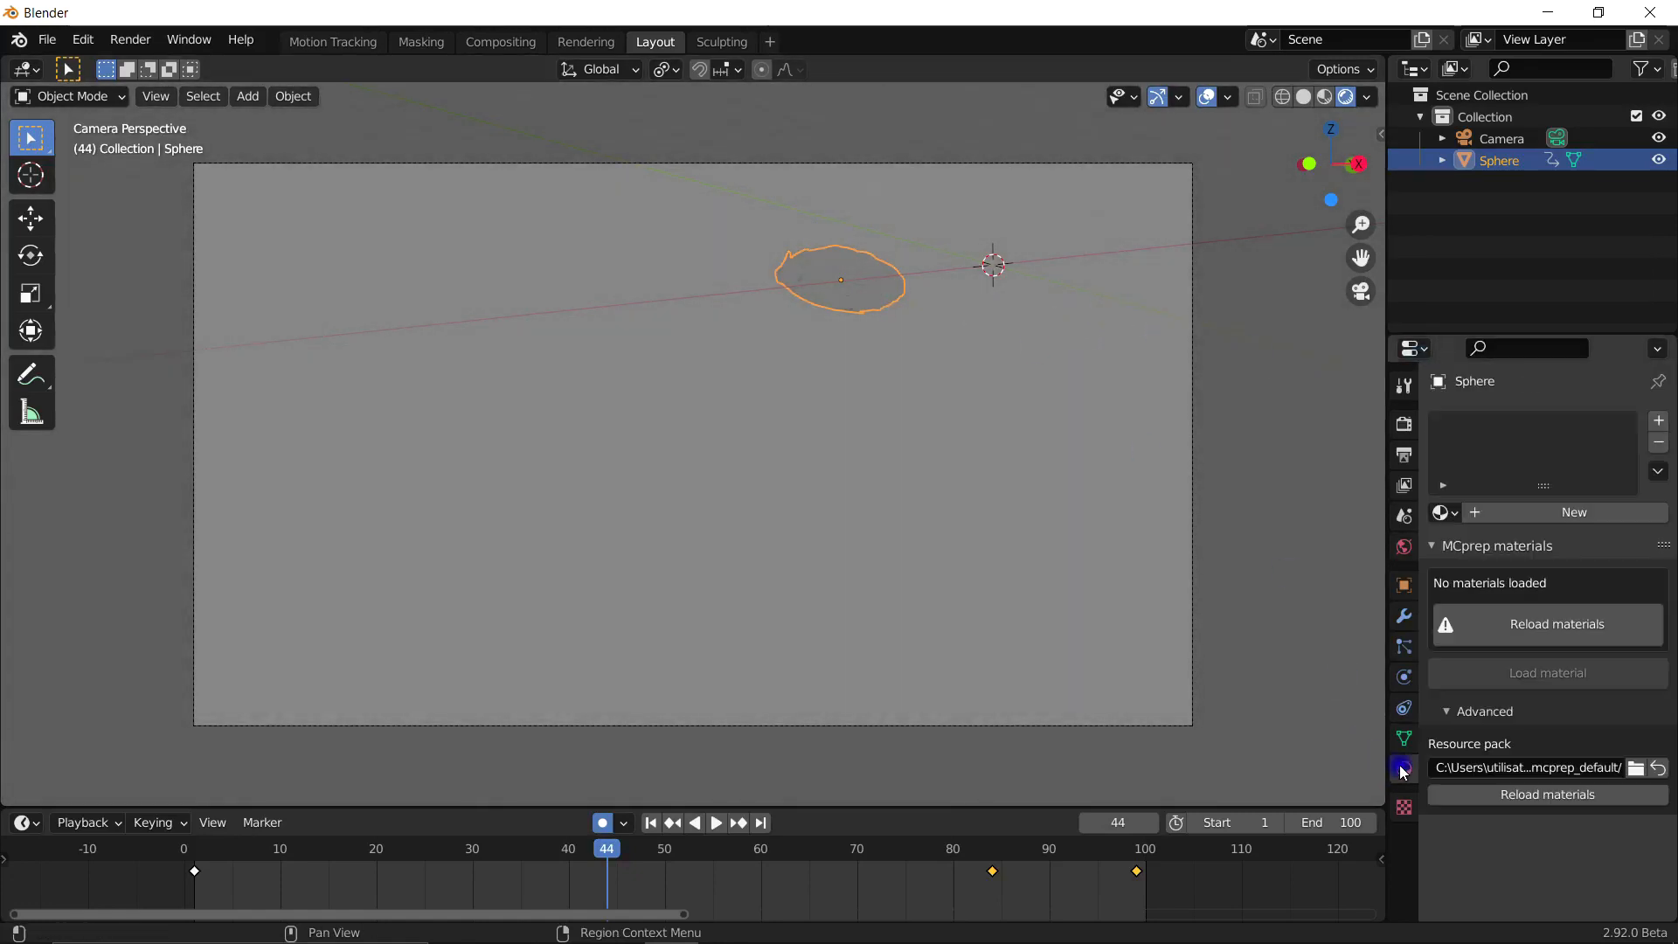
click(1519, 514)
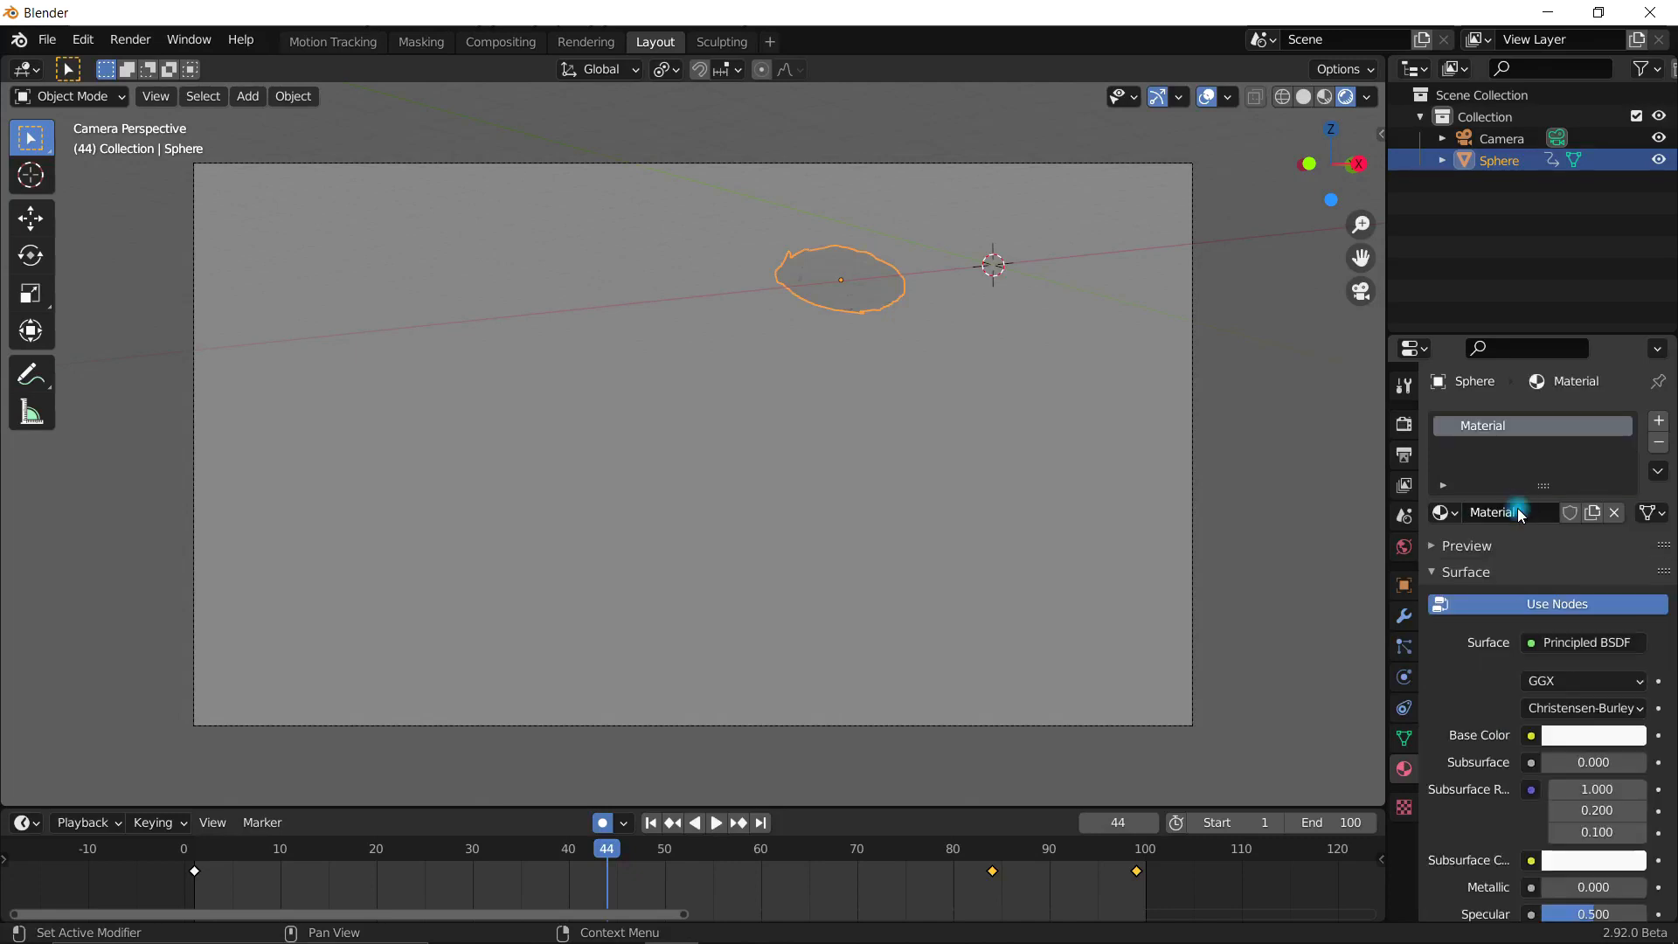
click(1578, 737)
drag(1549, 540, 1426, 630)
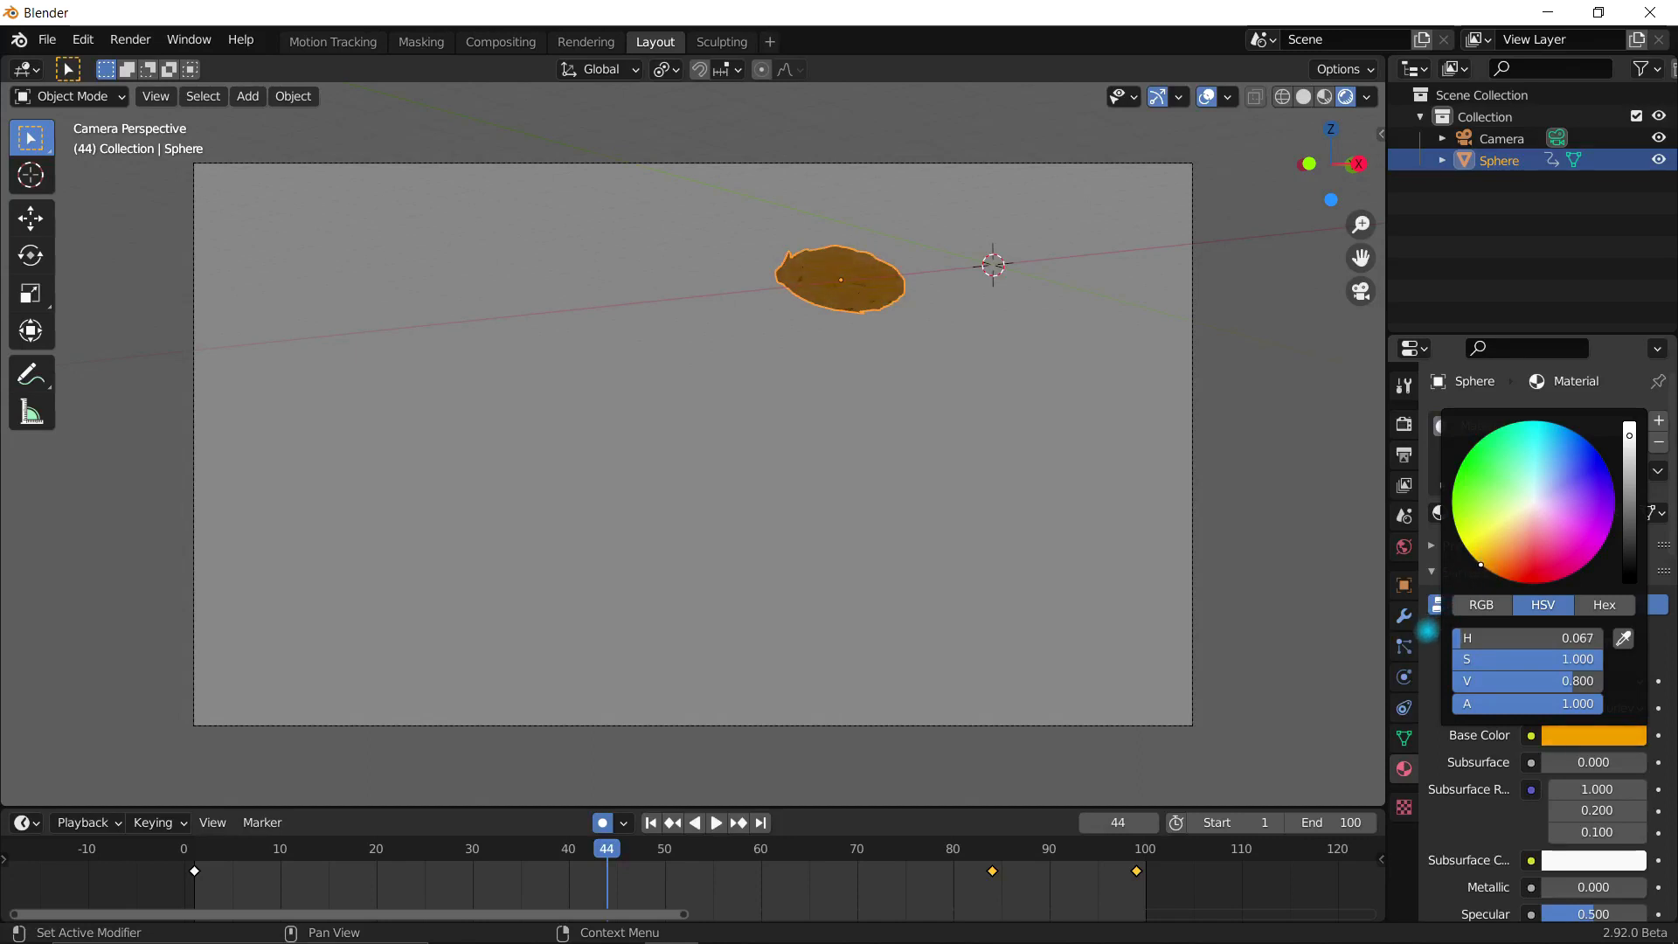
drag(1631, 478, 1634, 519)
Step: Set the asteroid material's Metallic to 0.628 and its Roughness to 0.103
drag(1565, 890, 1608, 890)
scroll(1577, 827, down, 4)
scroll(1580, 827, down, 4)
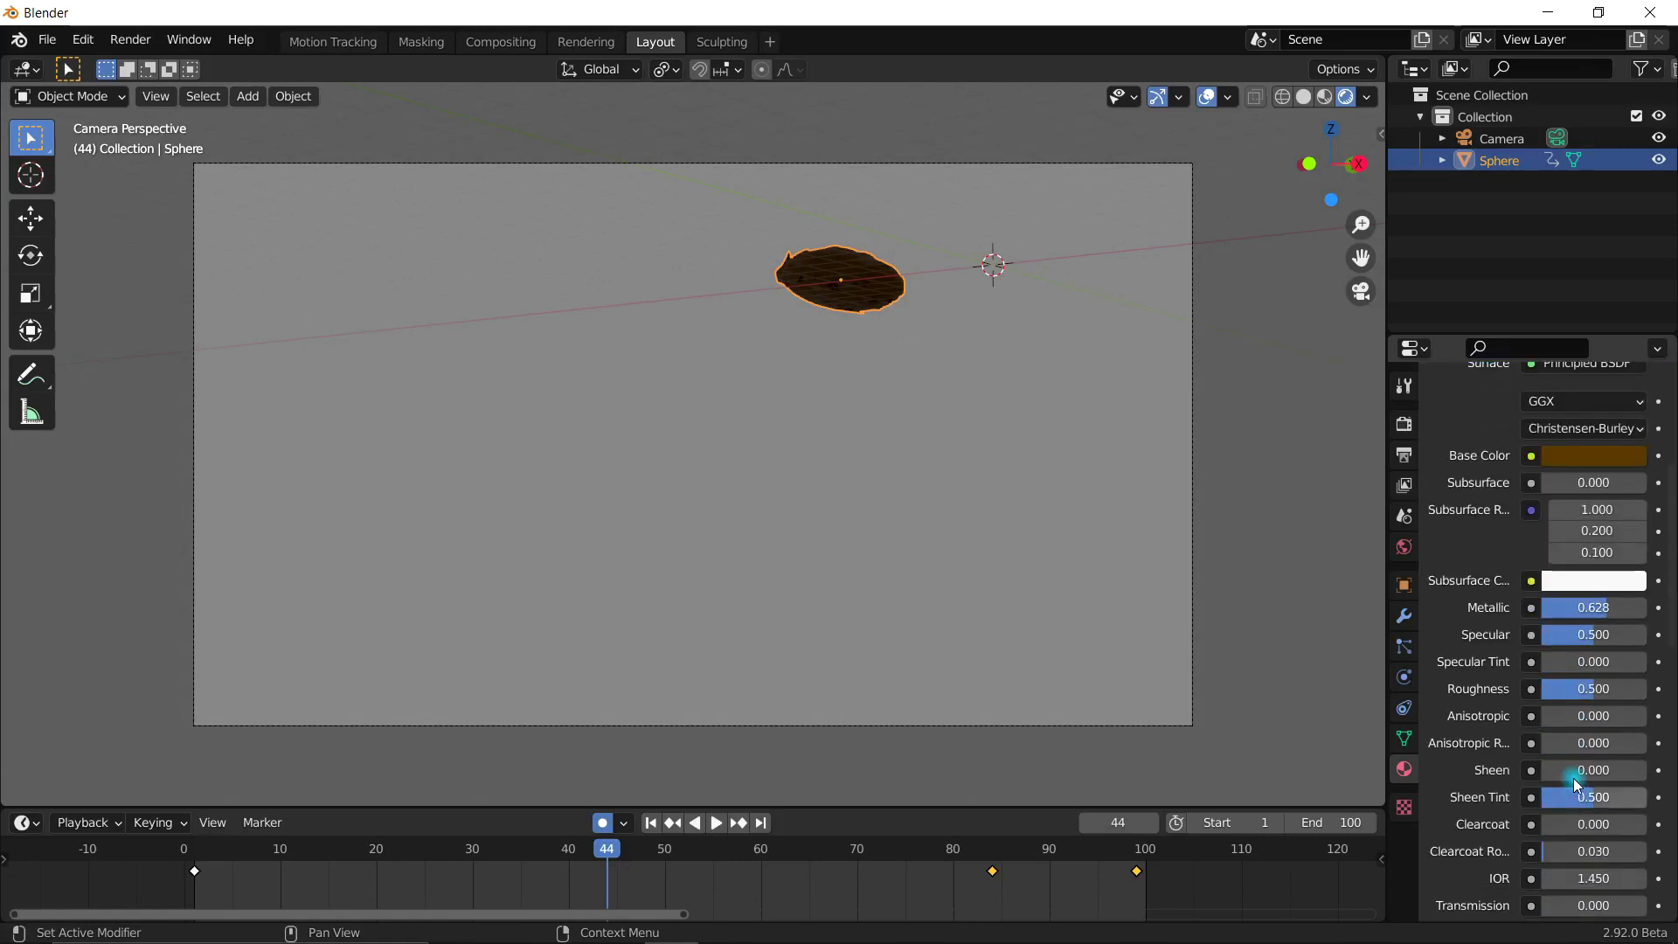
scroll(1592, 749, down, 4)
drag(1599, 551, 1562, 549)
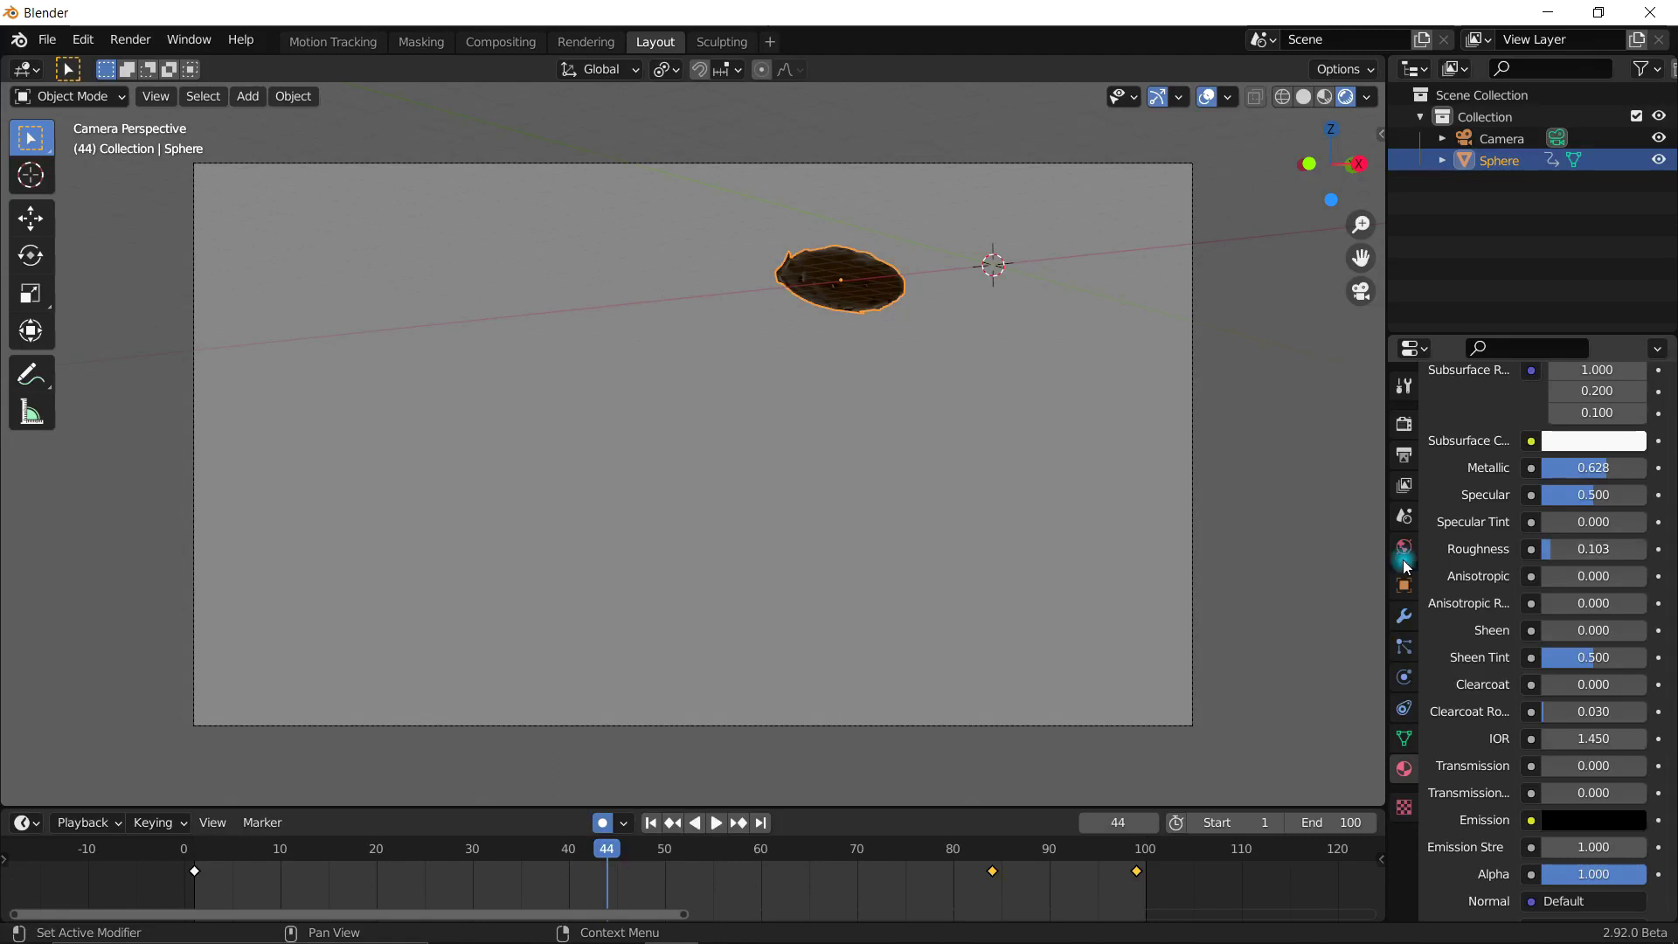
Step: Restore the camera view, render frame 44 and show the result in the Rendering workspace
middle_drag(902, 341, 955, 263)
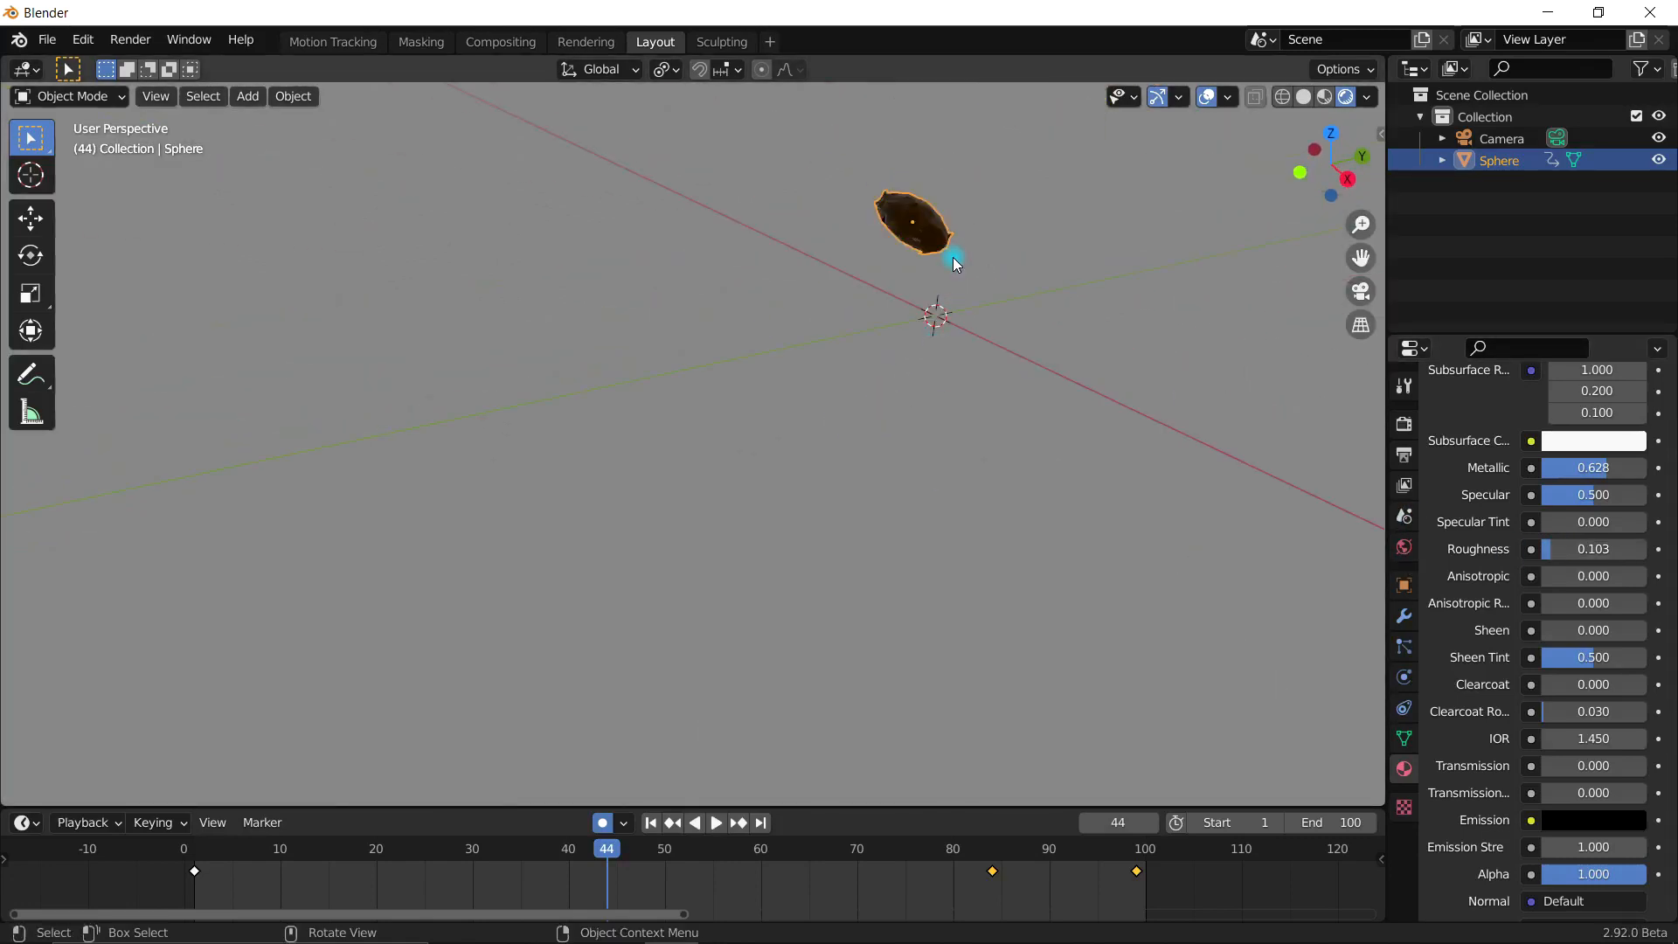
key(KP_0)
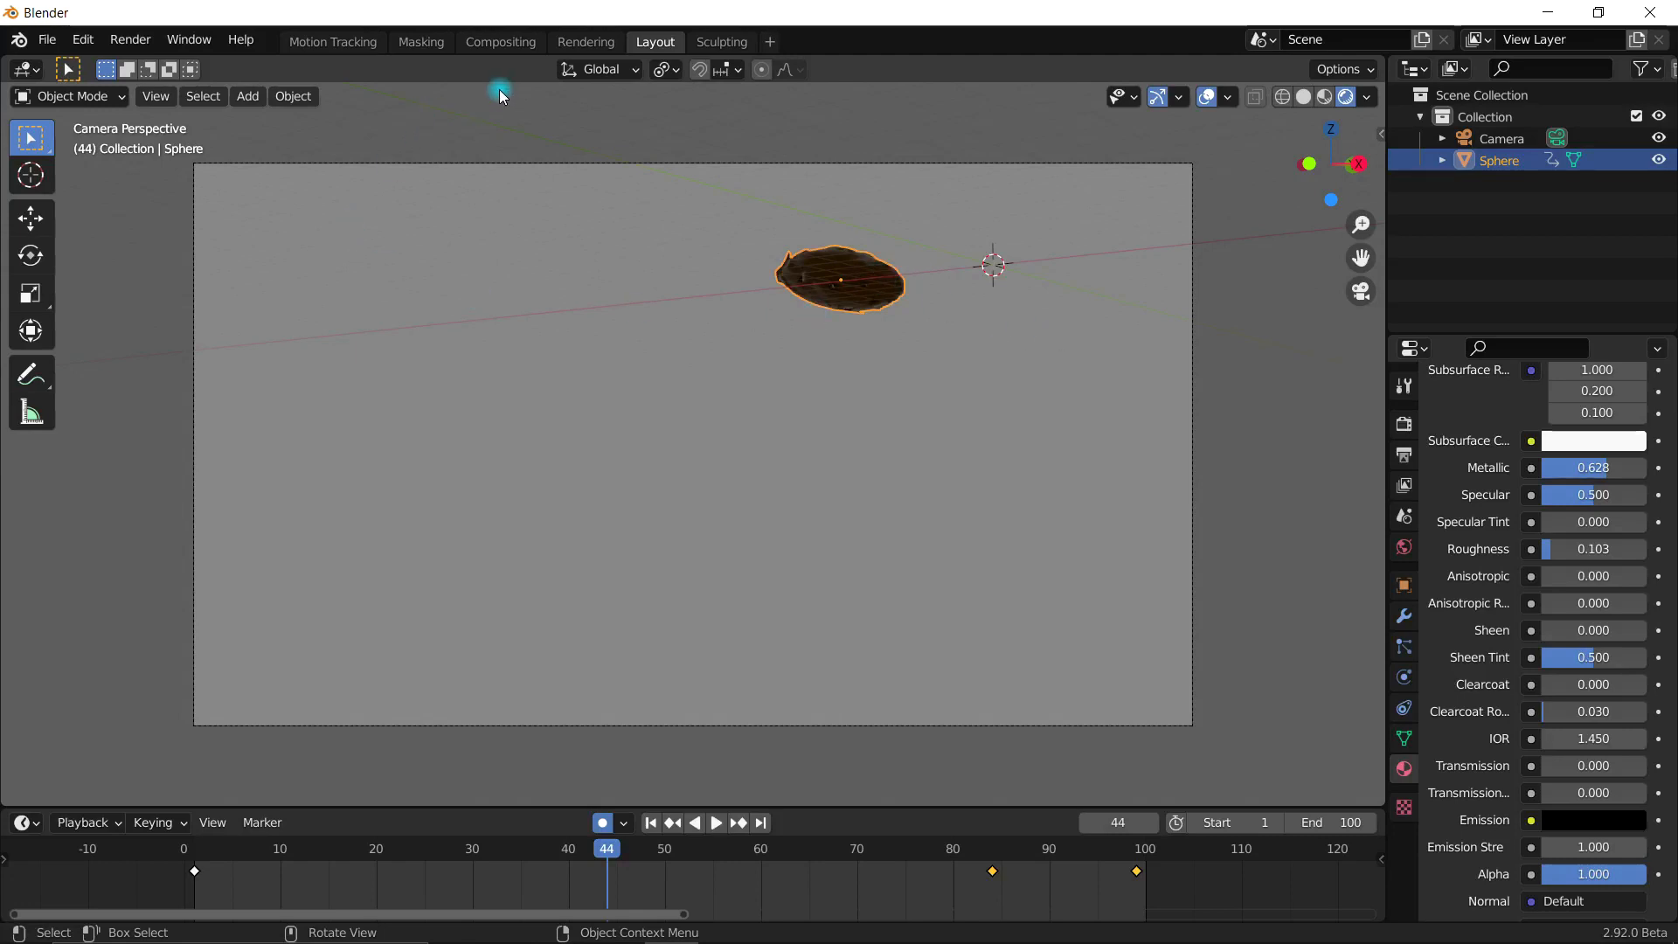
click(515, 40)
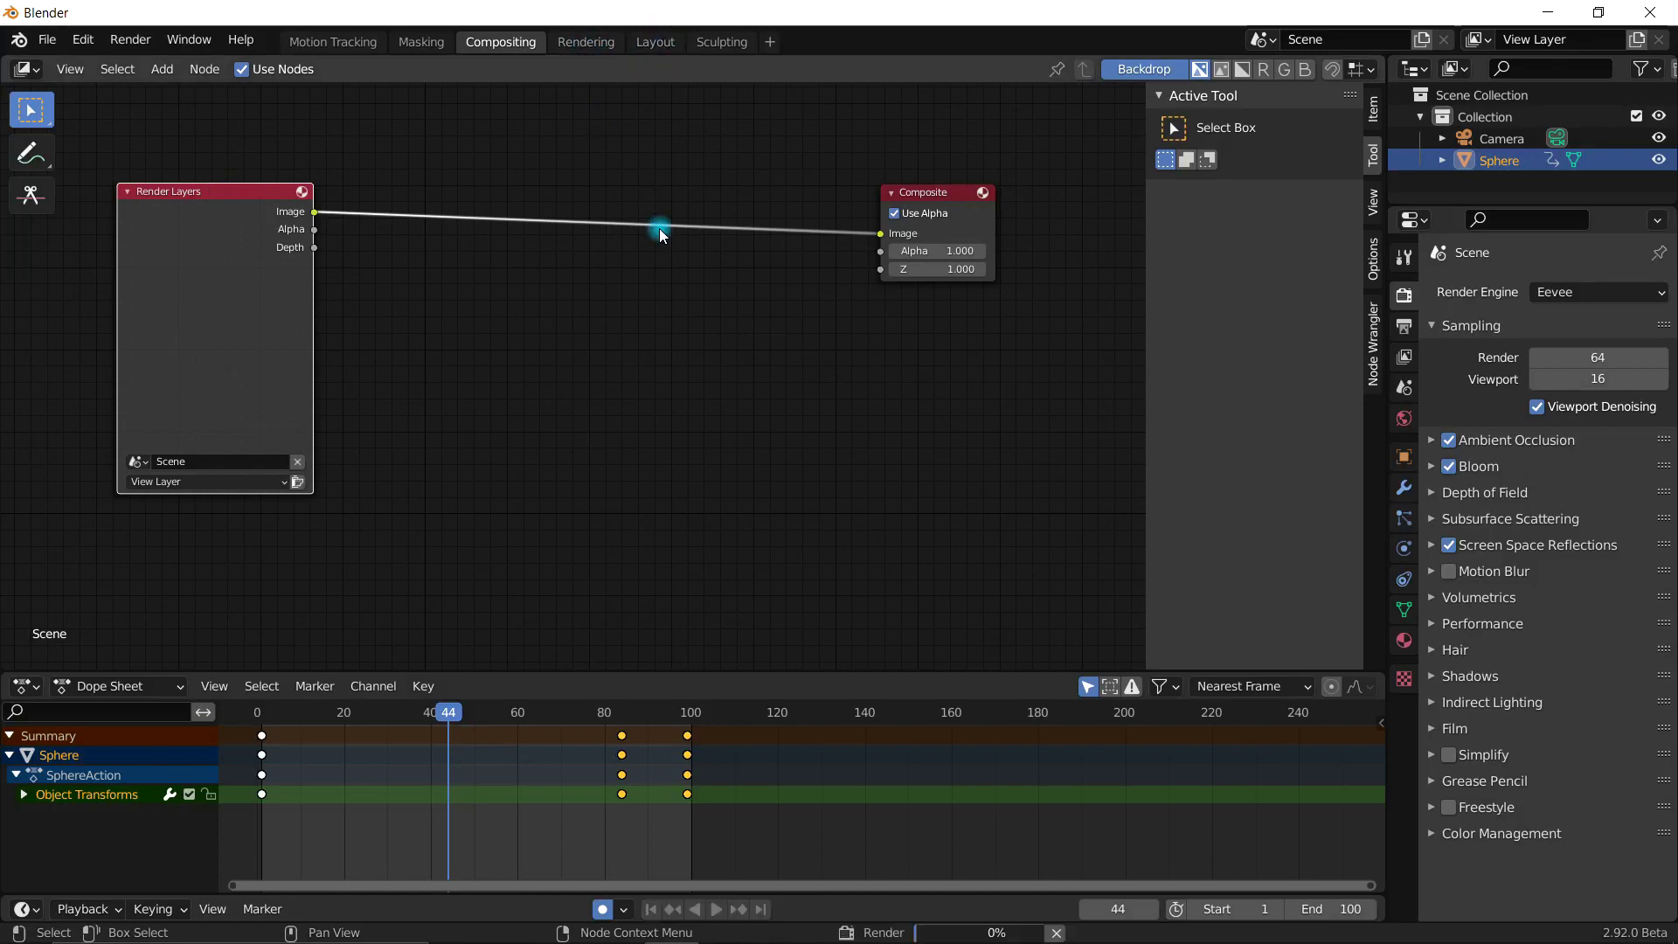
click(584, 42)
scroll(866, 355, down, 2)
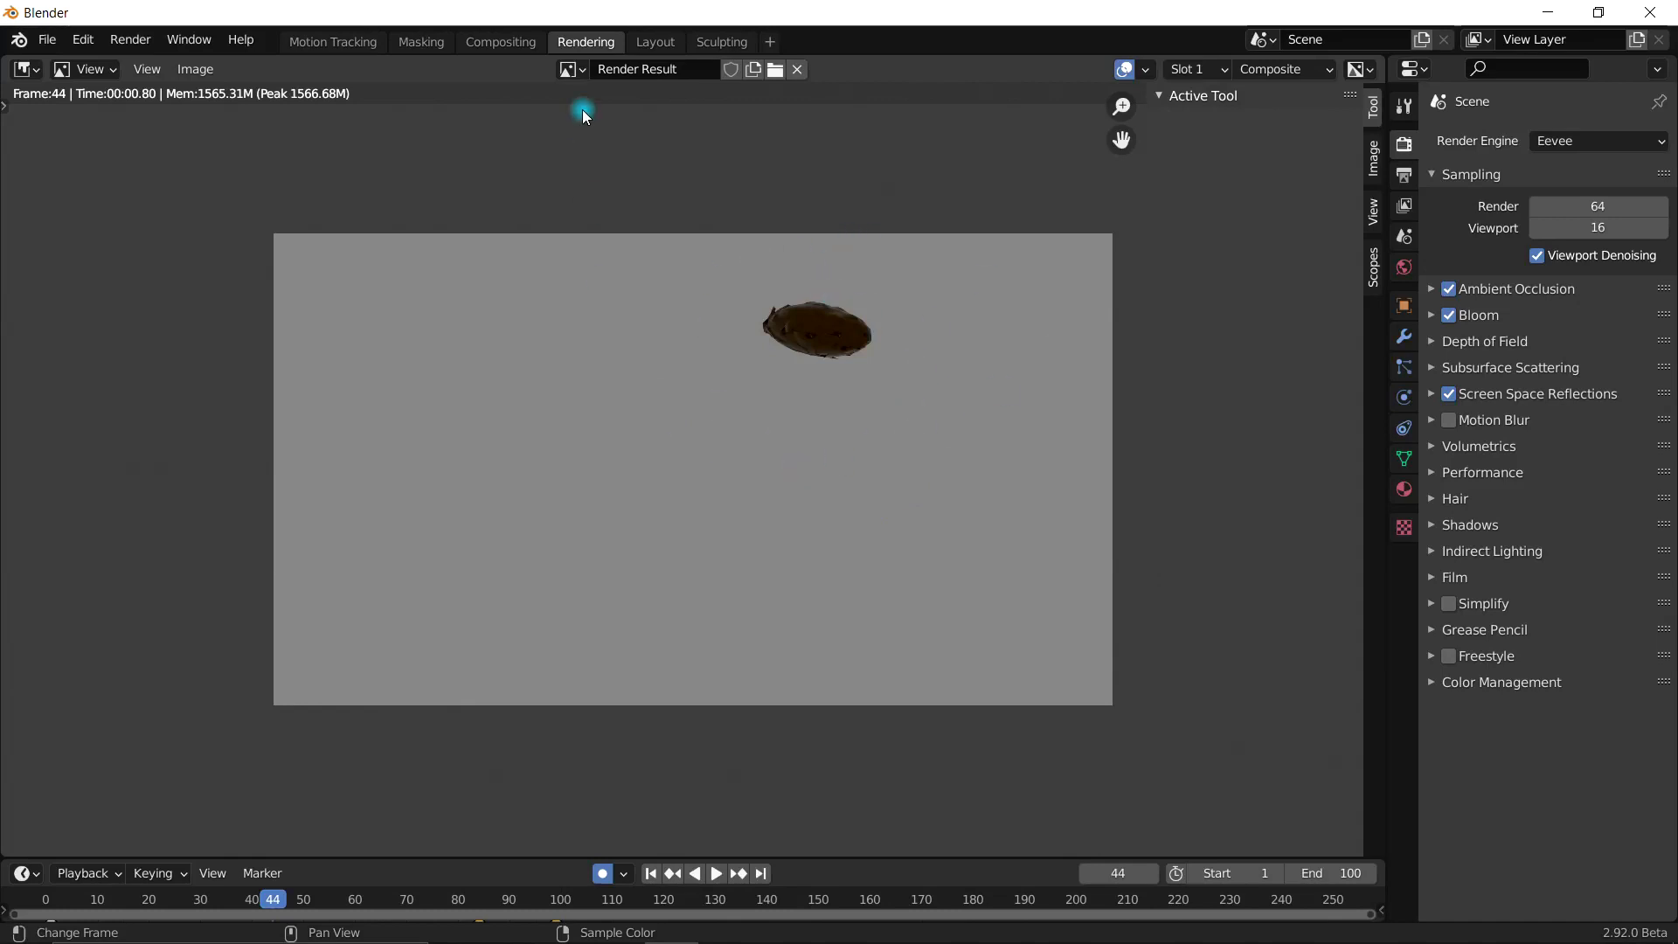
Step: Make the Eevee render's film background transparent
click(675, 41)
scroll(967, 406, down, 4)
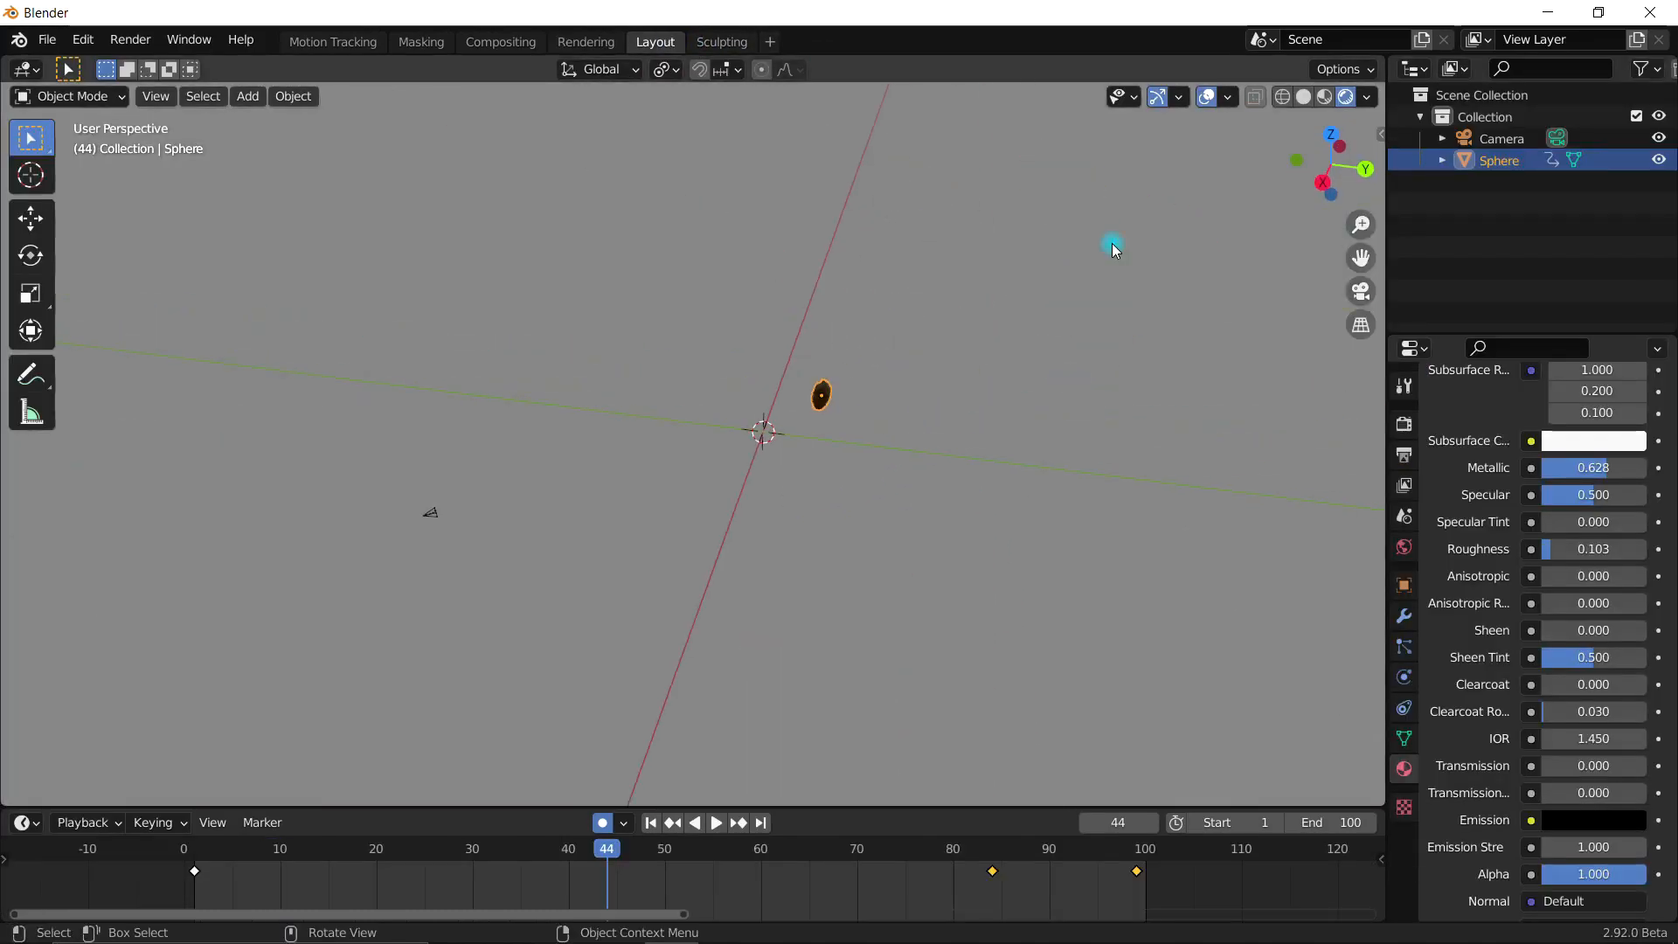
click(600, 39)
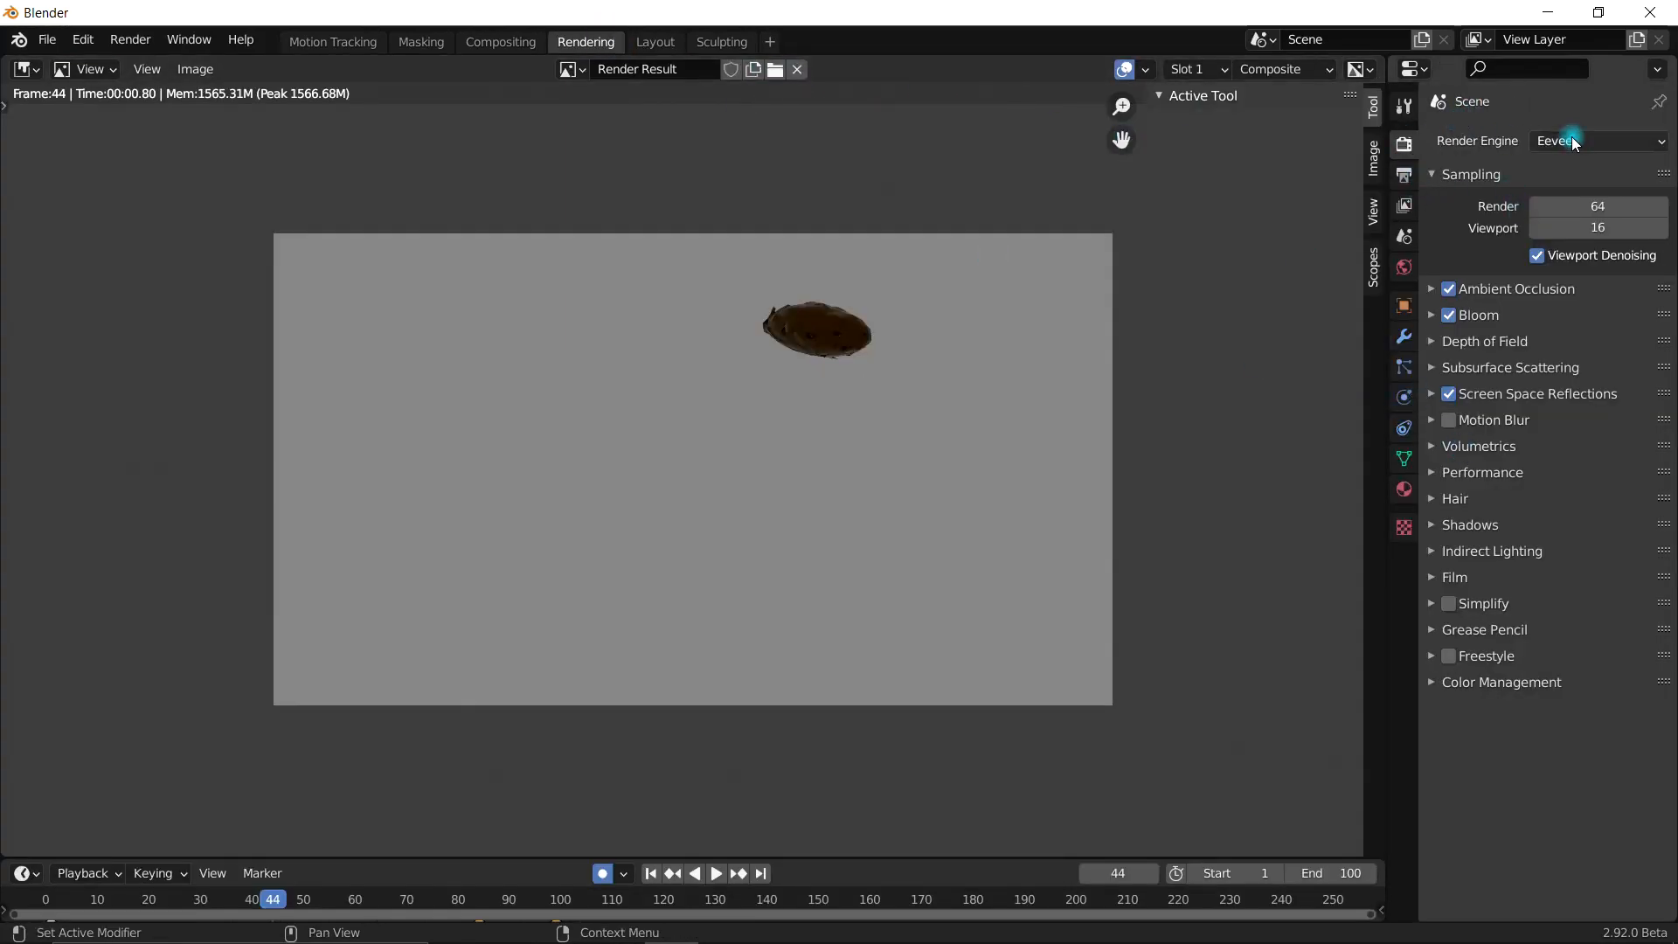
click(1453, 576)
click(1531, 633)
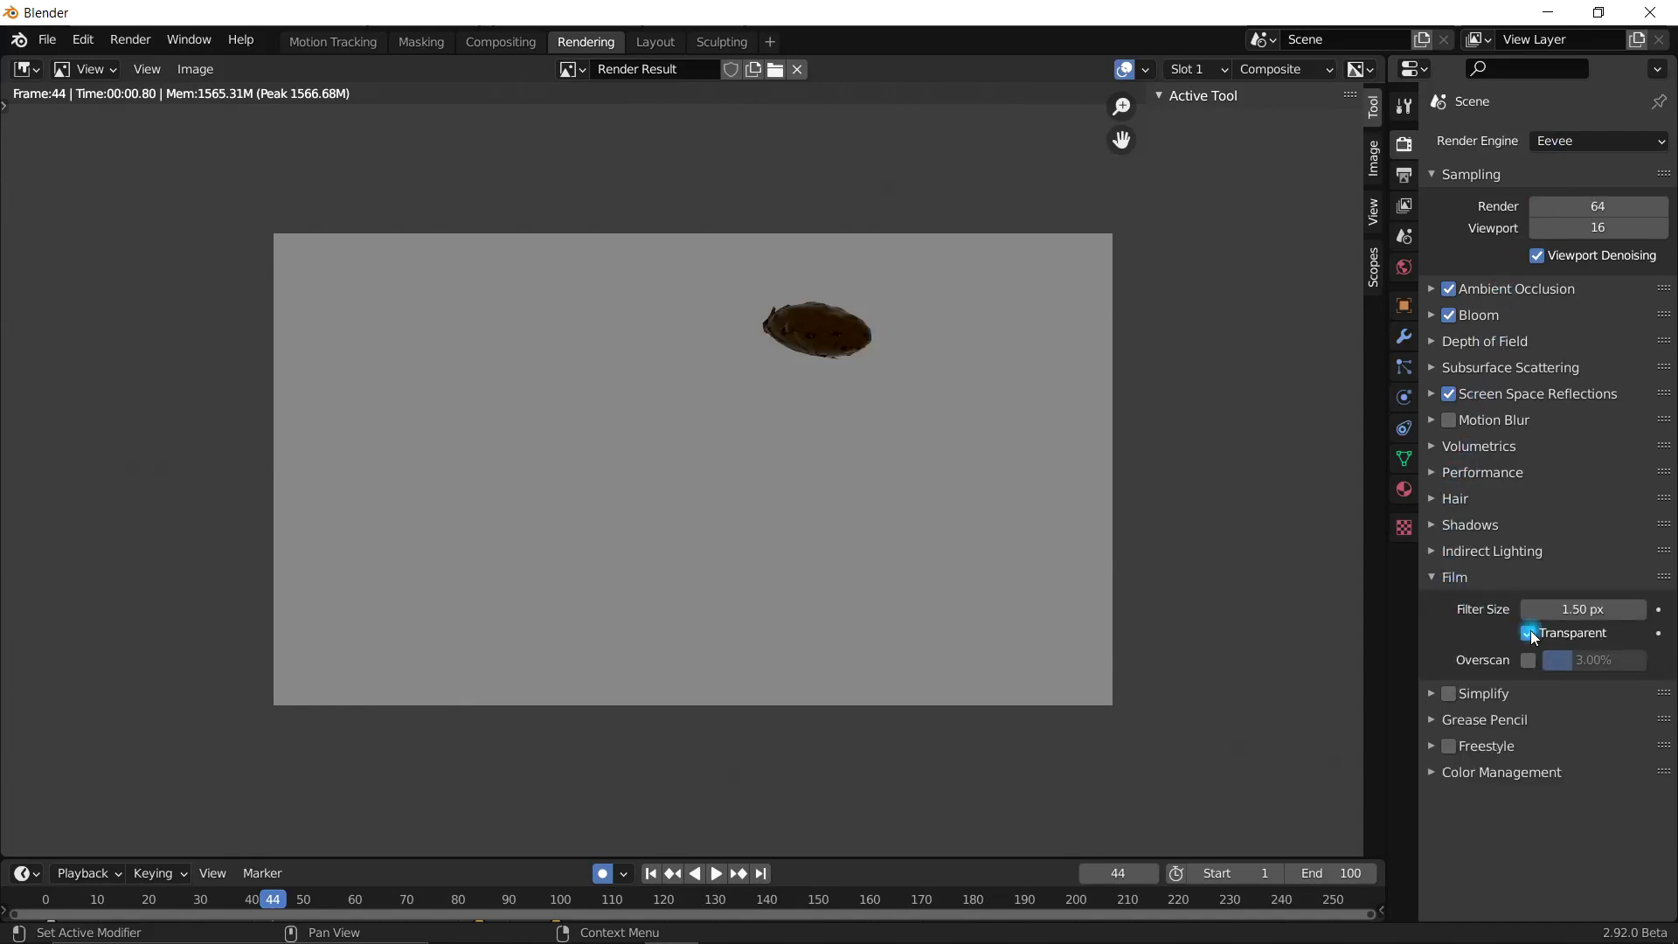
click(1454, 577)
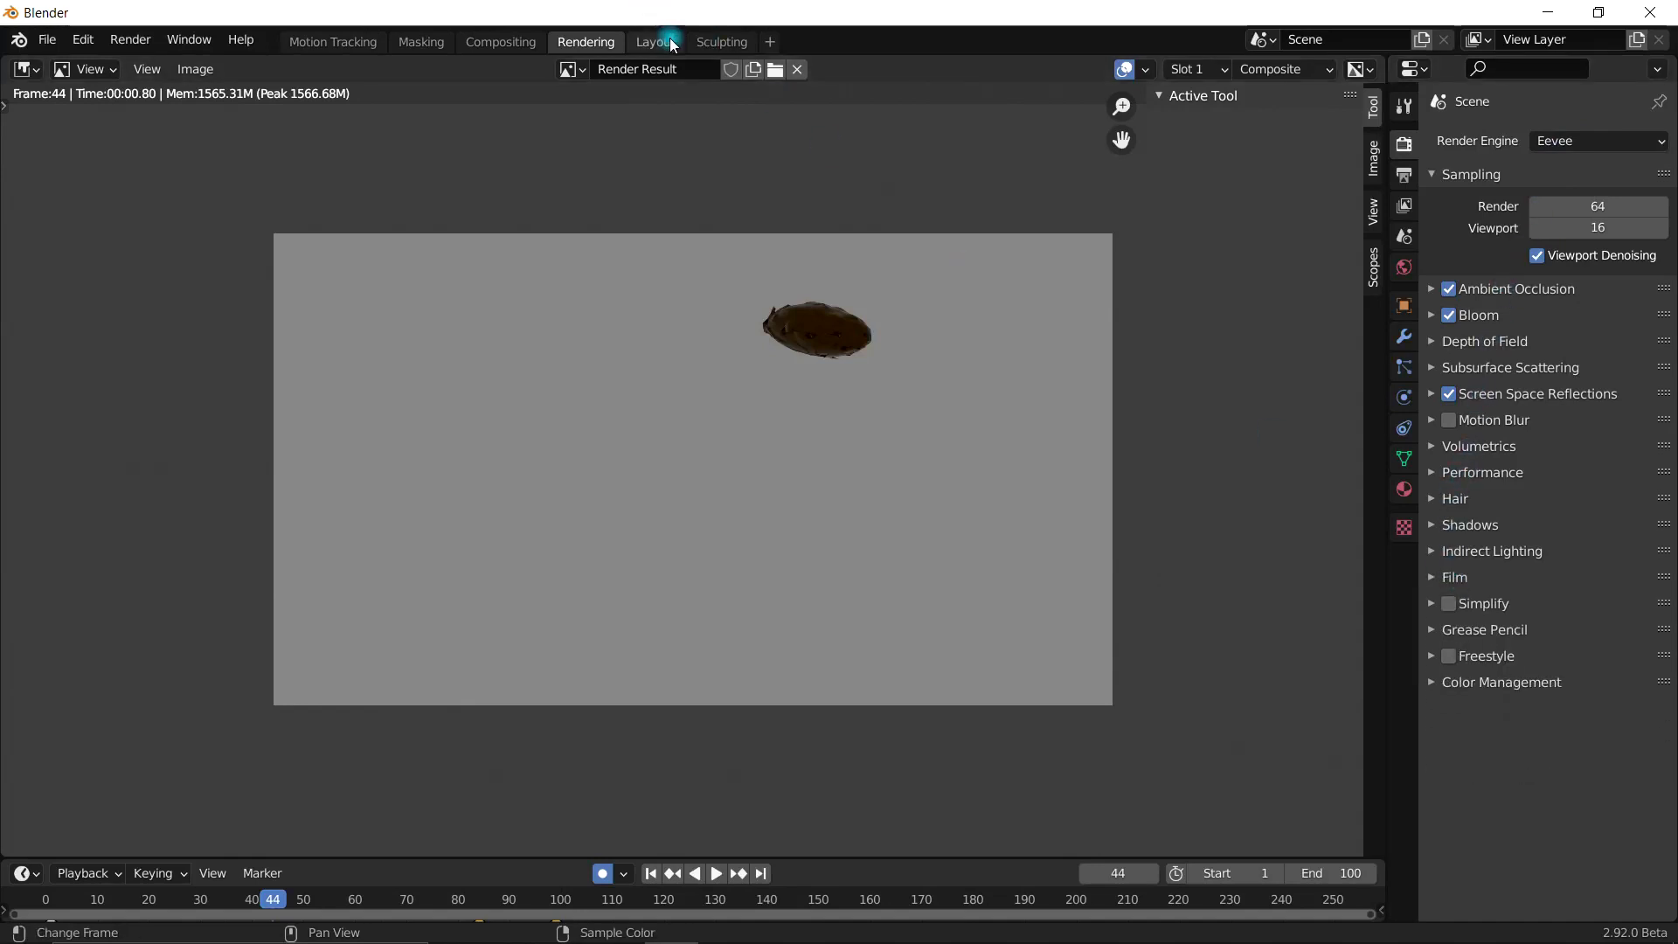
Step: Render frame 44 again and inspect the asteroid against the transparent background
key(F12)
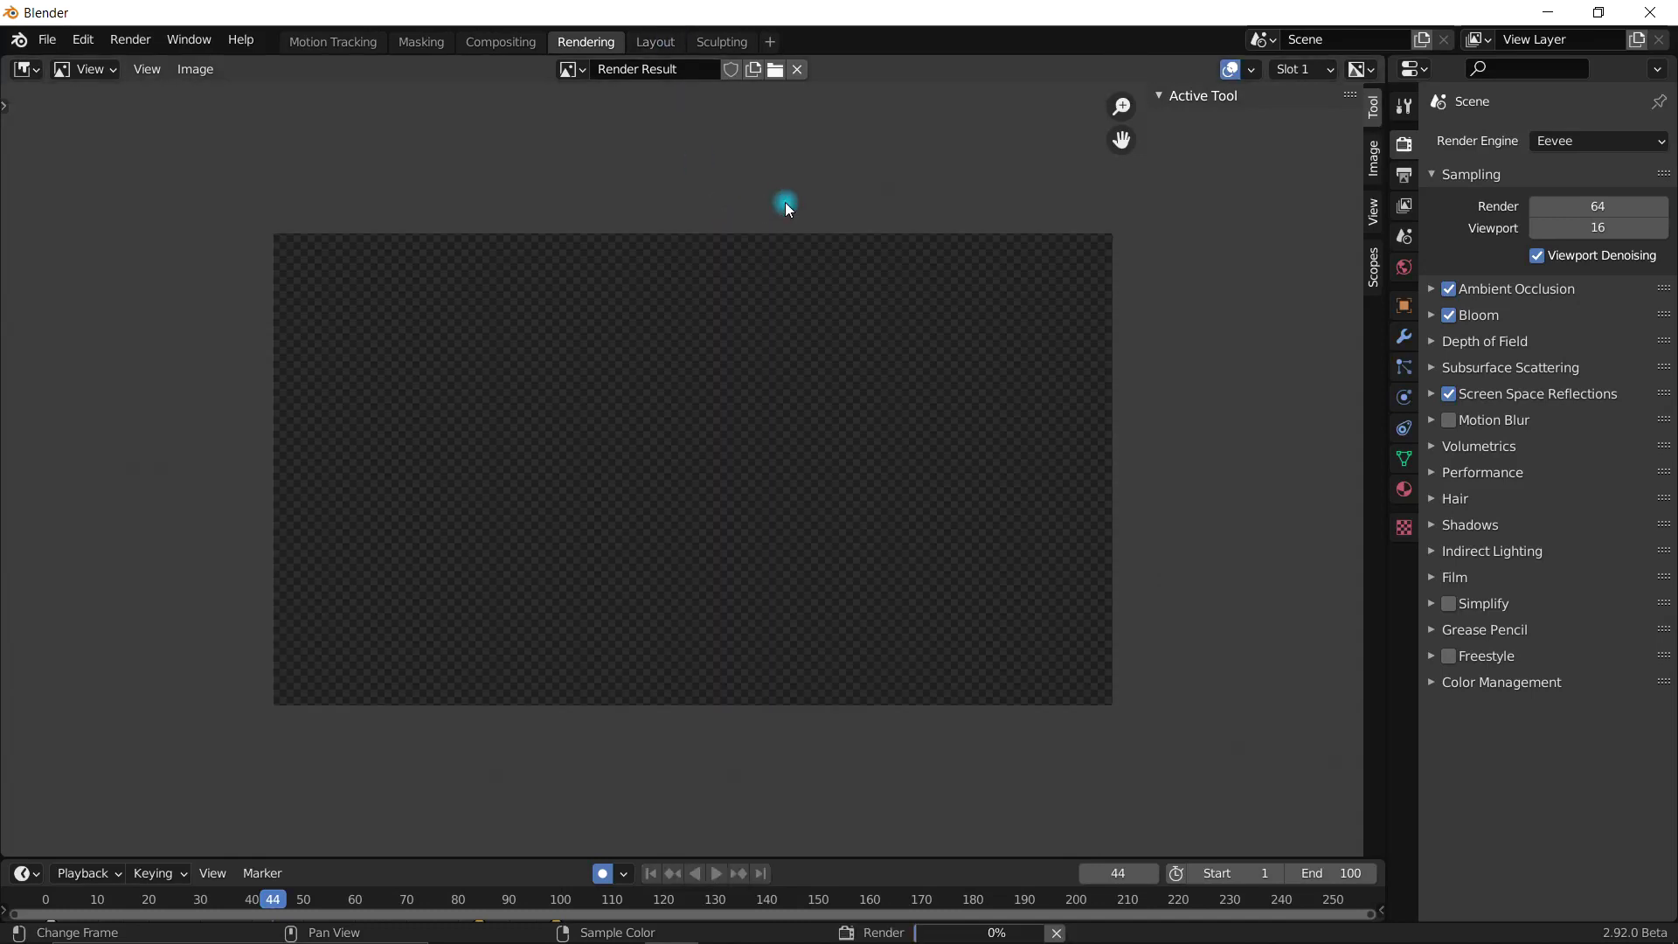
scroll(817, 217, up, 4)
middle_drag(998, 252, 821, 490)
scroll(822, 485, up, 4)
middle_drag(1098, 233, 878, 414)
scroll(832, 424, down, 9)
scroll(860, 425, up, 4)
scroll(902, 392, down, 3)
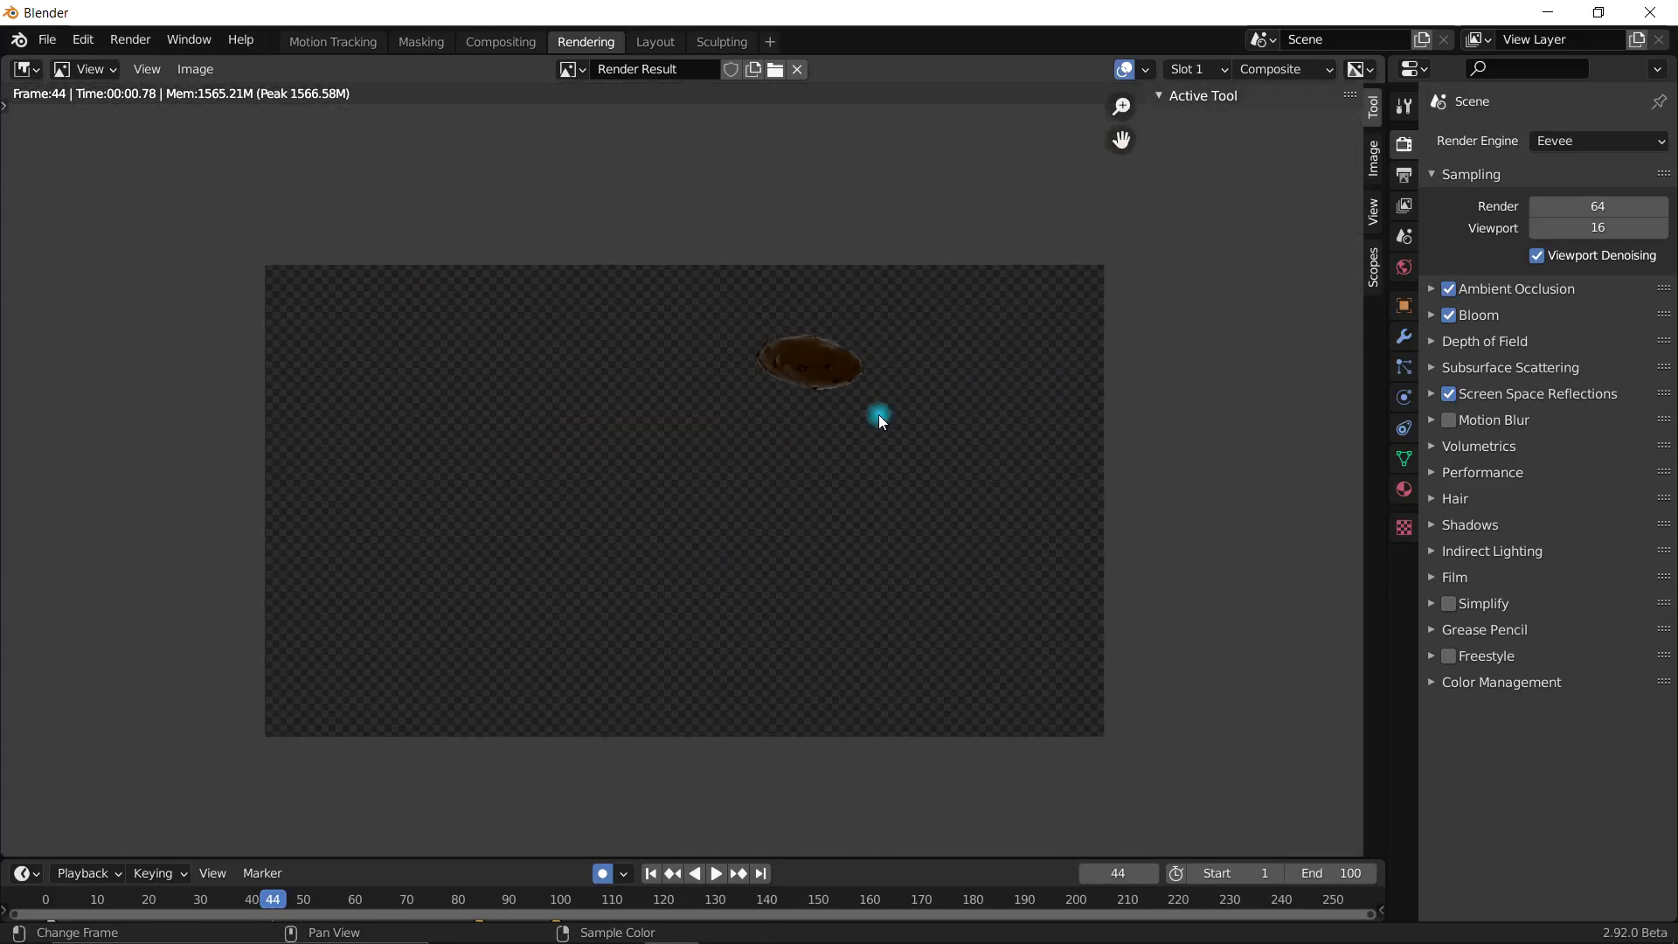
scroll(878, 416, up, 1)
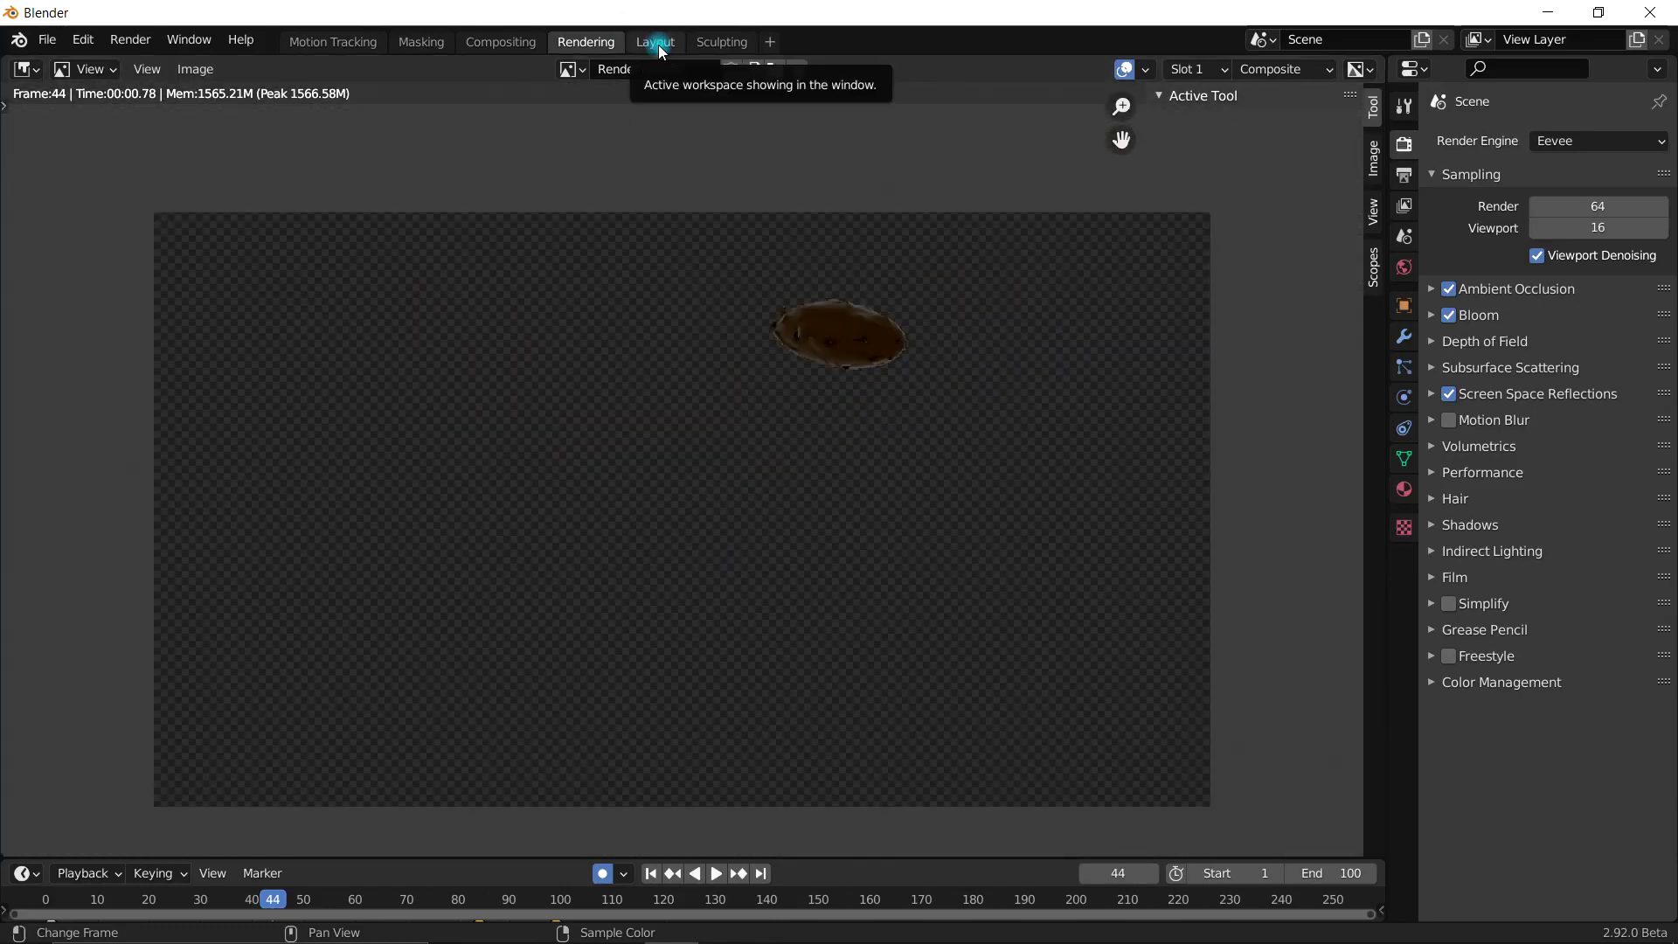
Step: In the Compositing workspace, return to frame 1 and insert an Alpha Over node between Render Layers and Composite
click(506, 42)
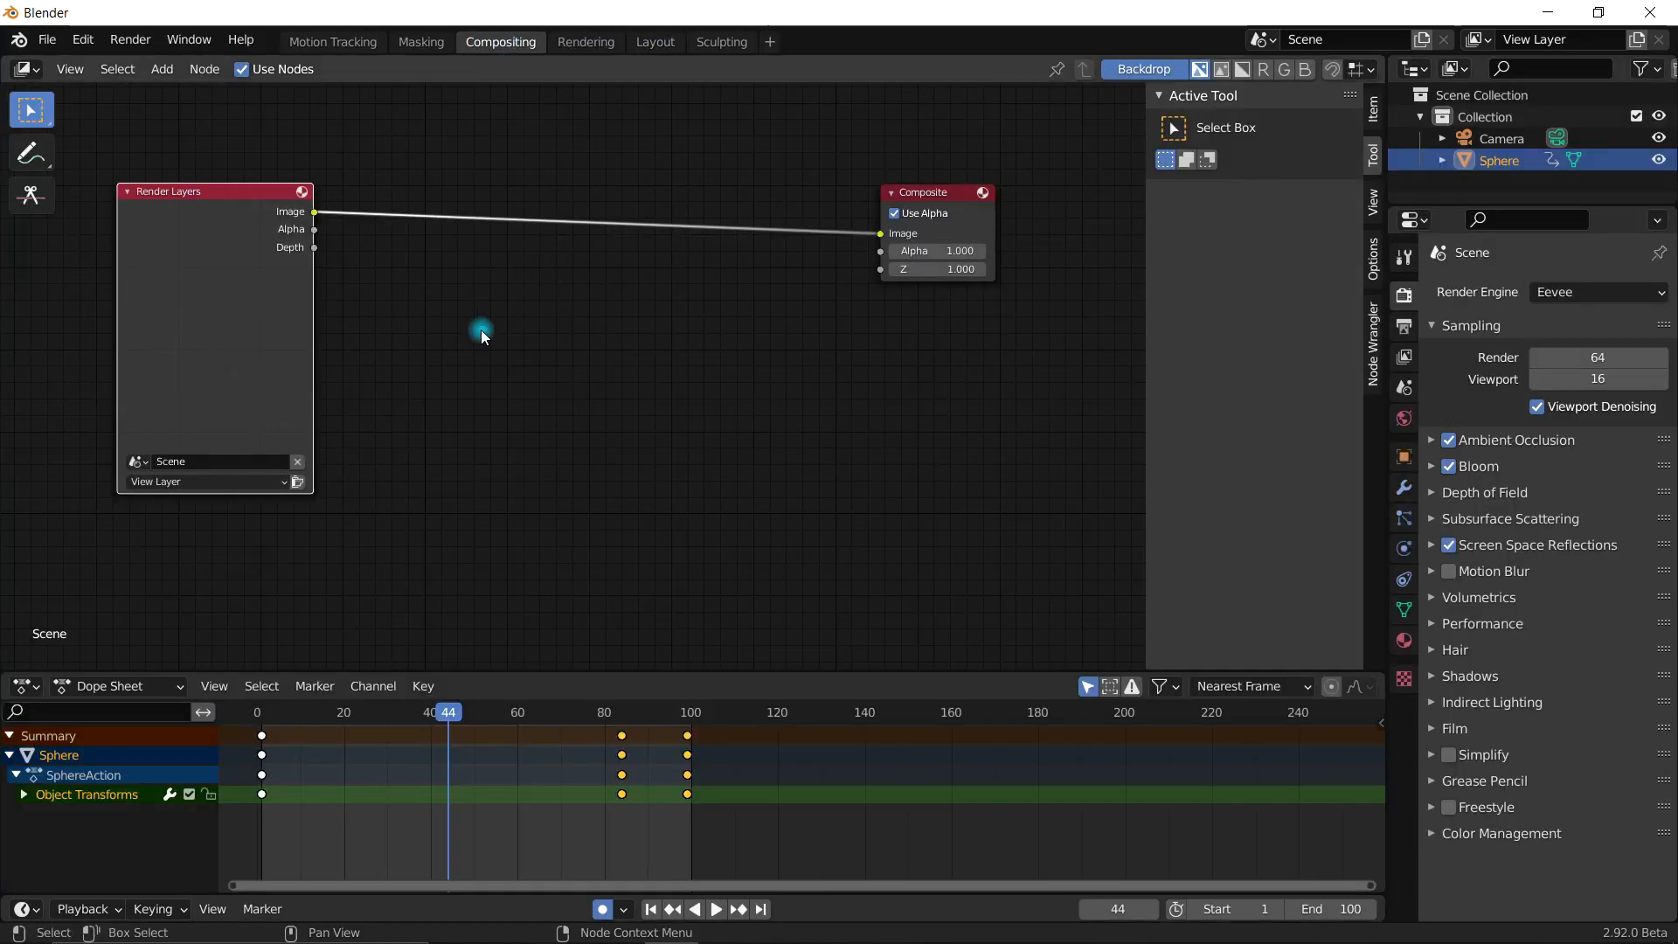
click(655, 909)
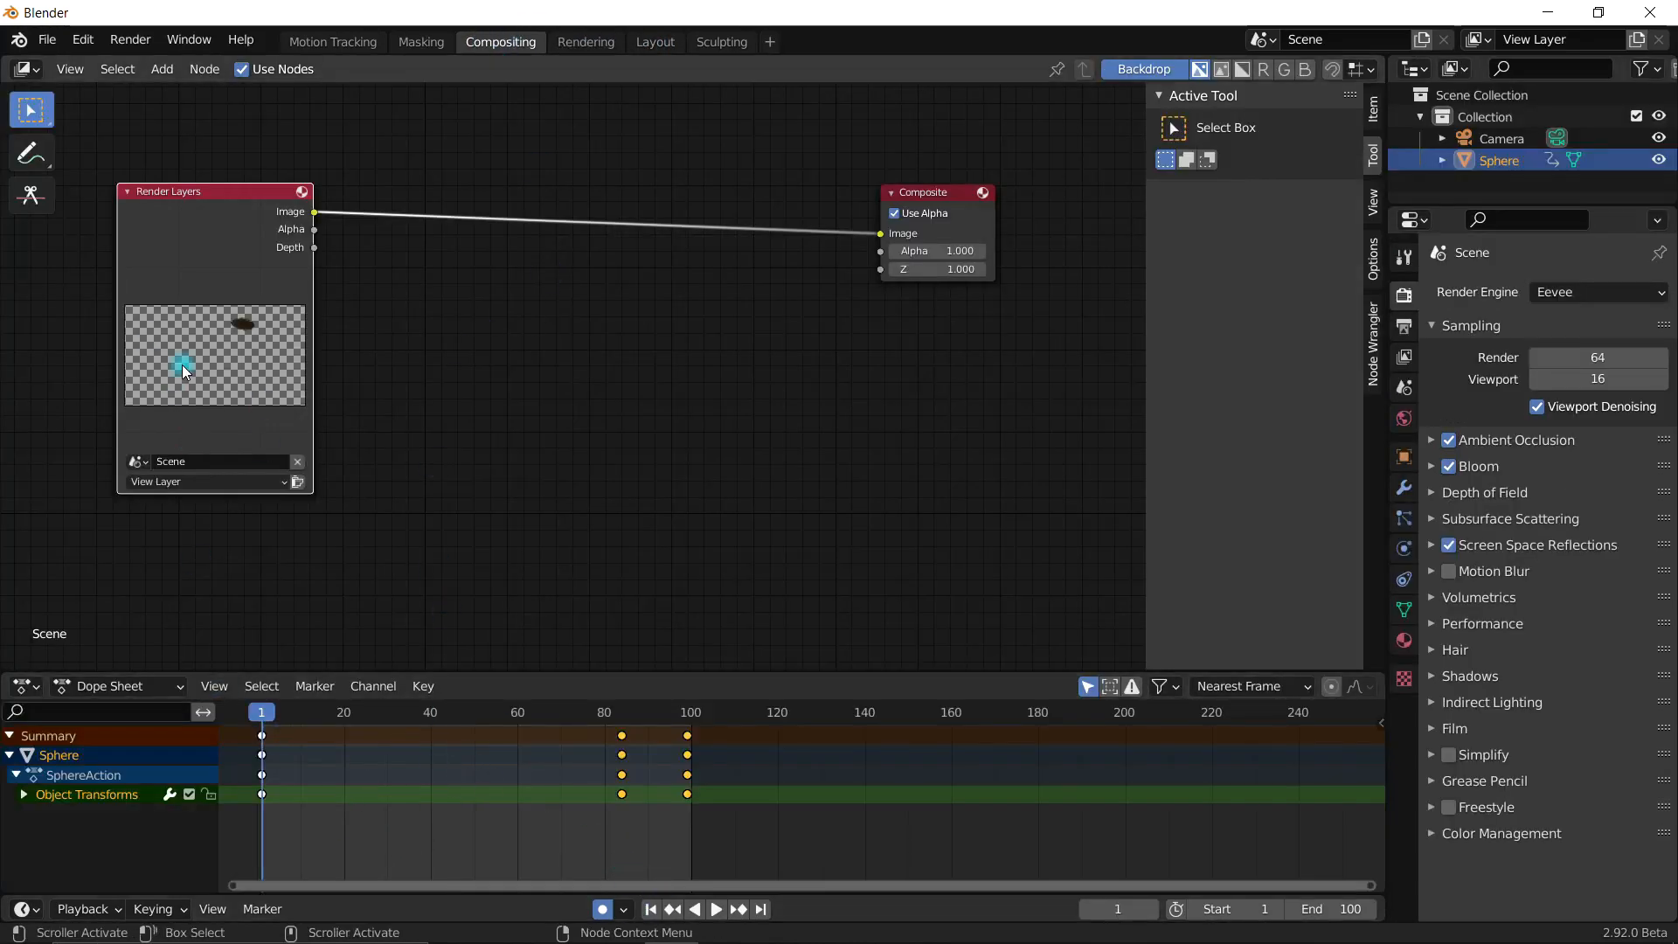
scroll(212, 350, up, 3)
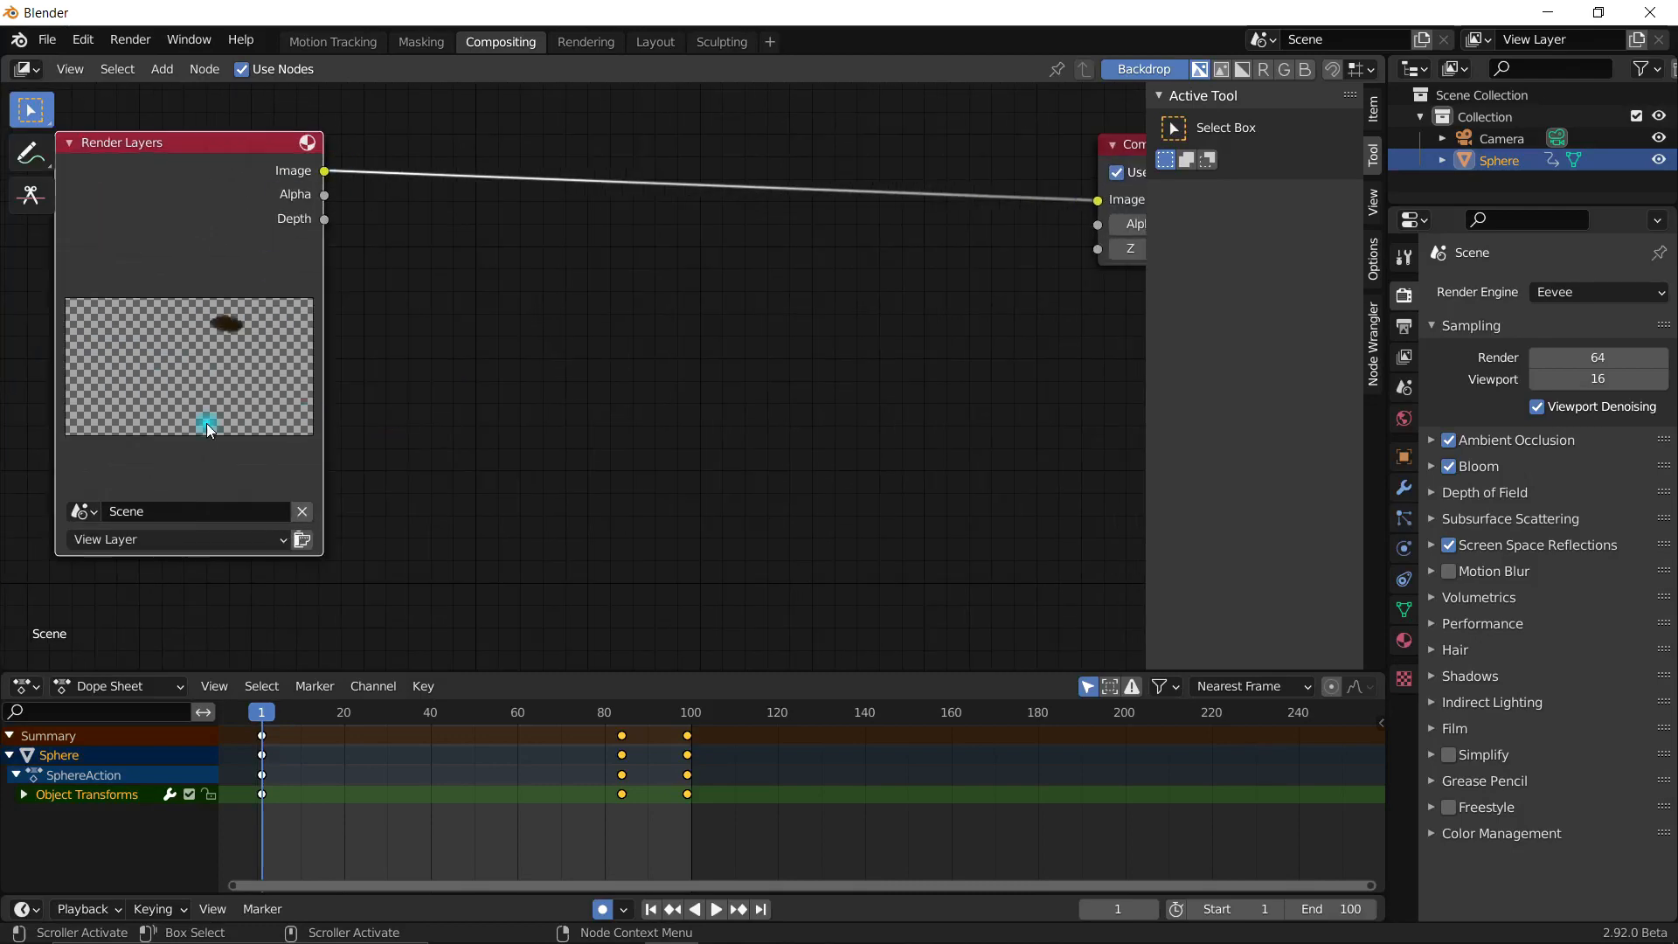
scroll(393, 274, down, 2)
middle_drag(668, 396, 604, 428)
click(161, 67)
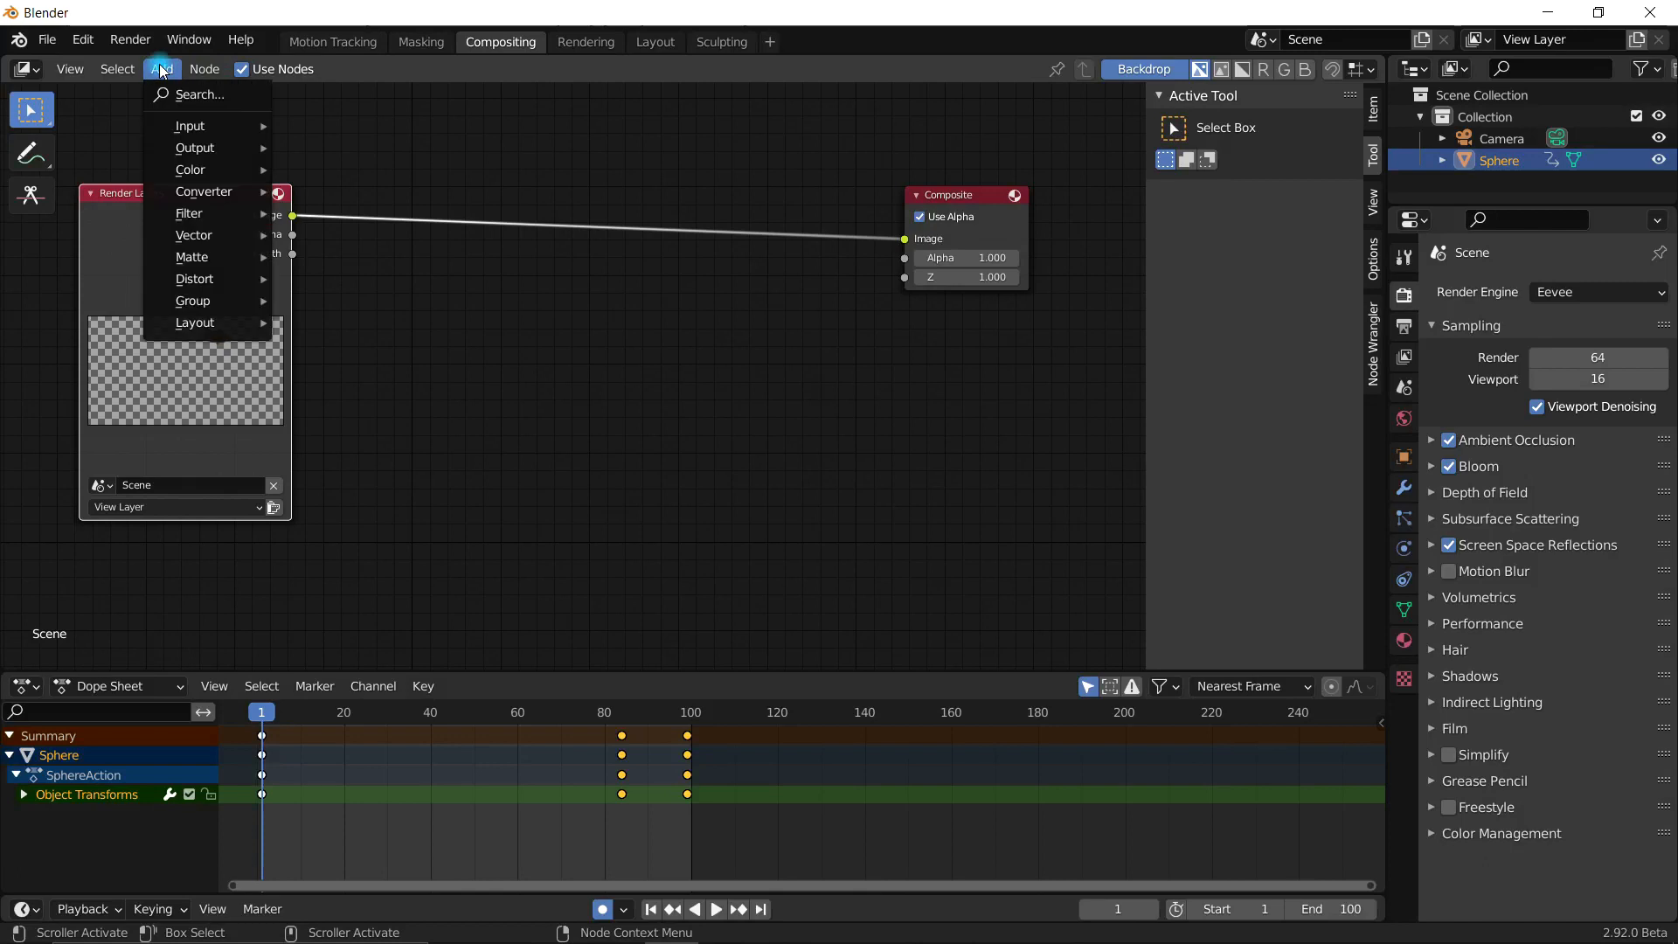
click(184, 91)
text(alph)
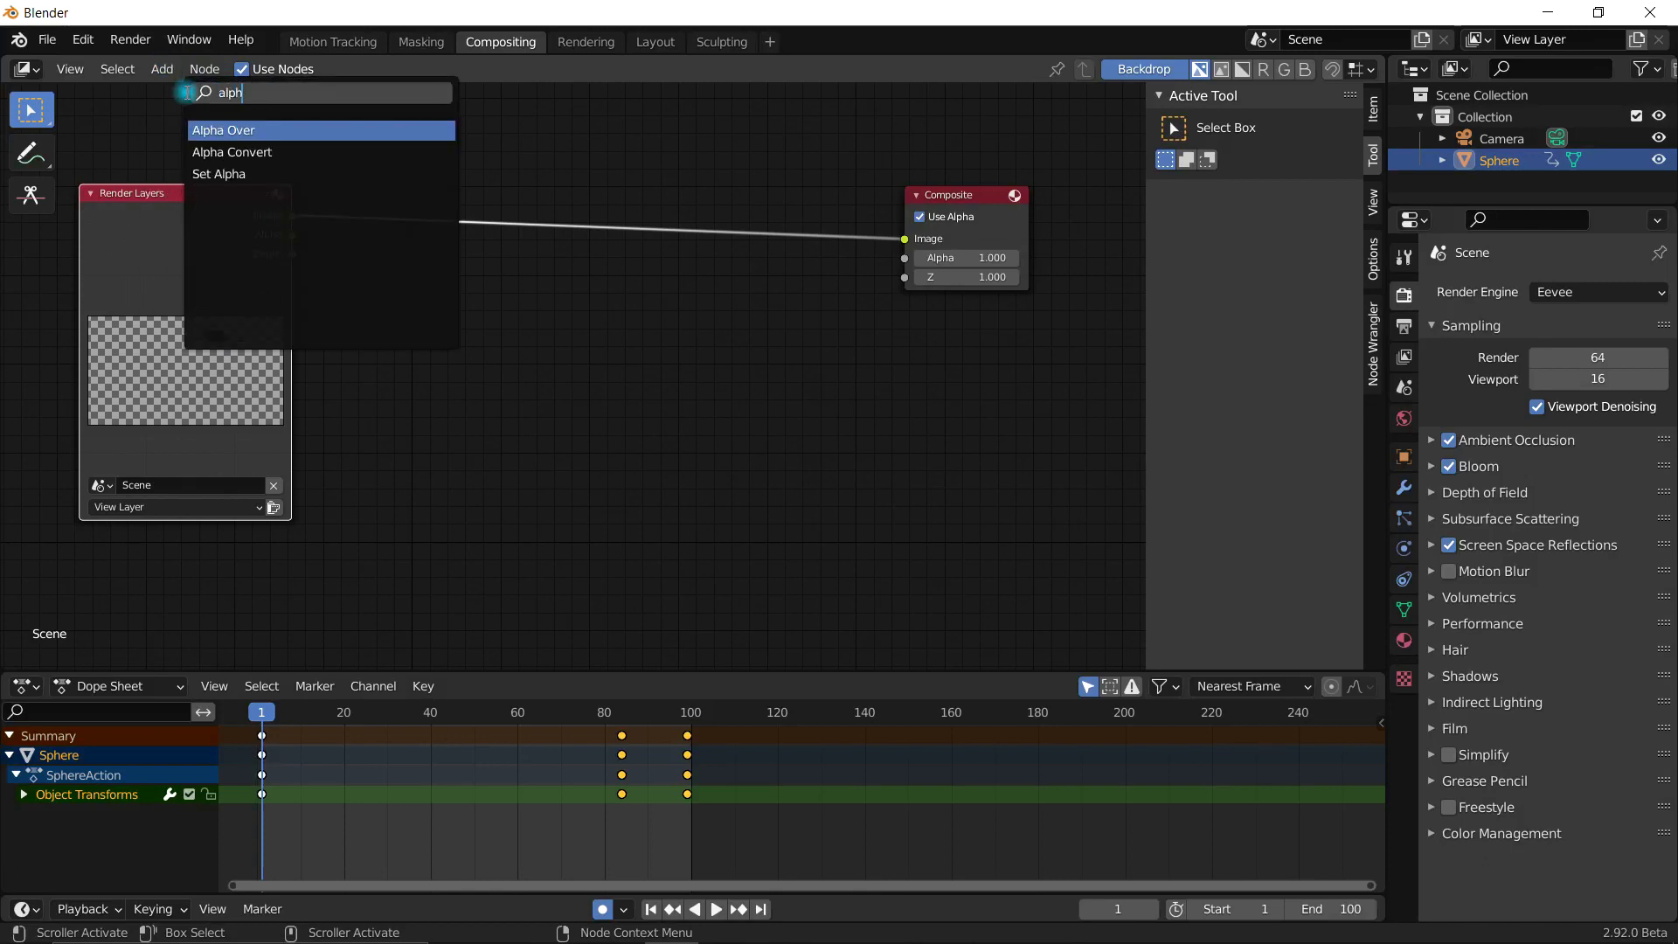
key(Return)
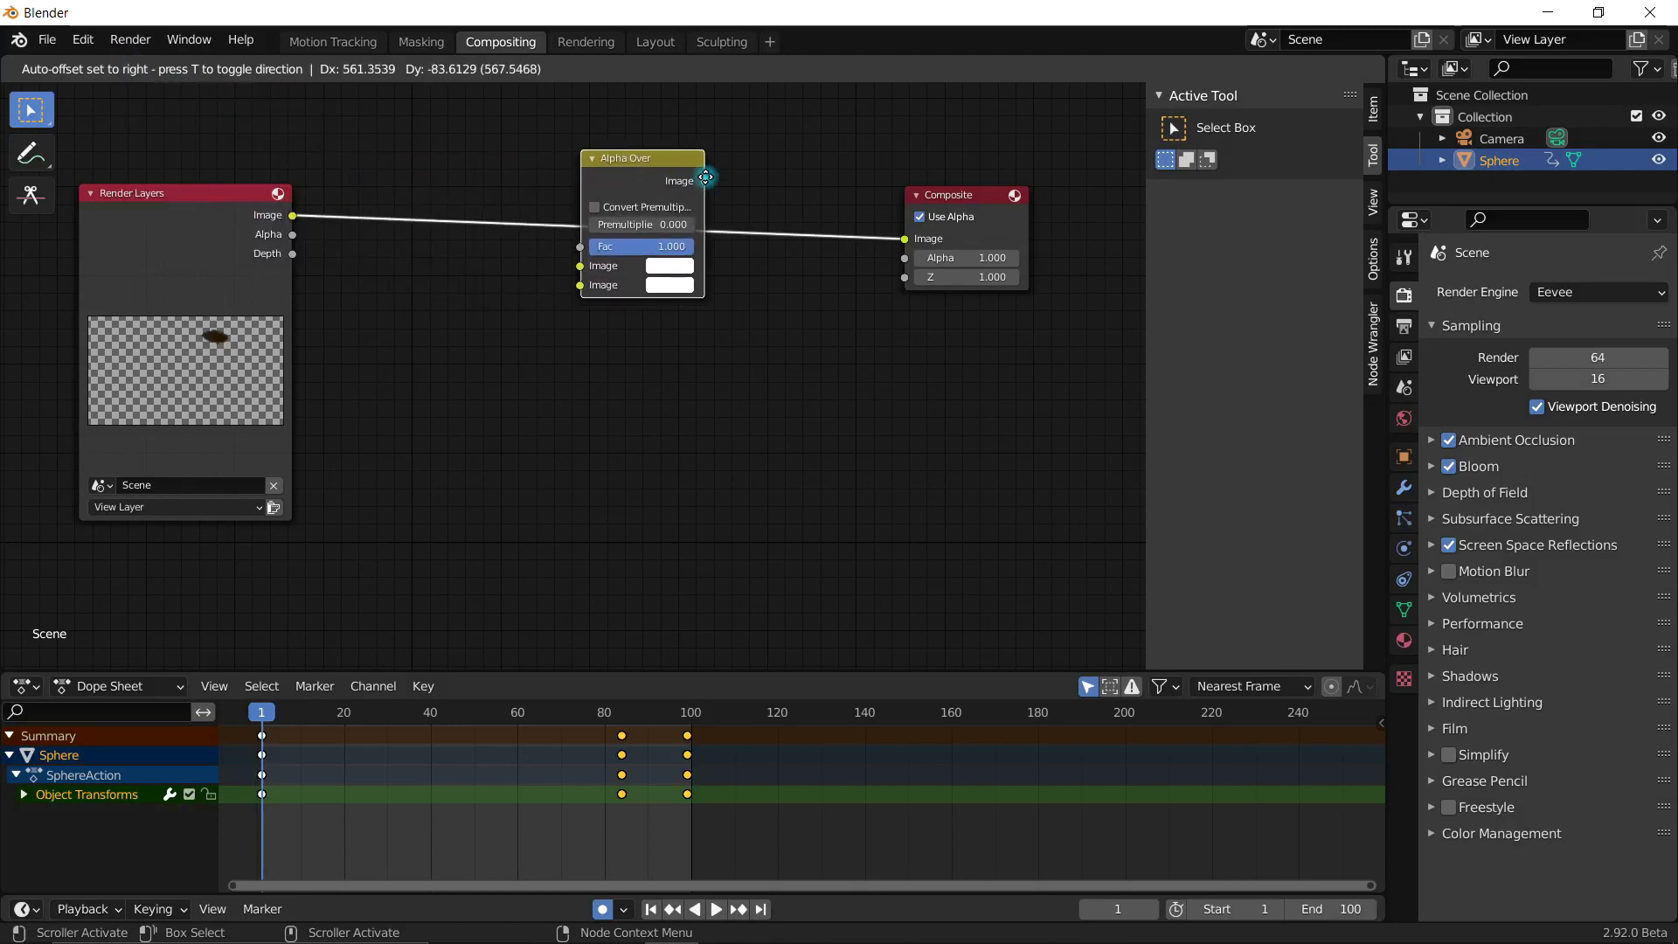
click(739, 184)
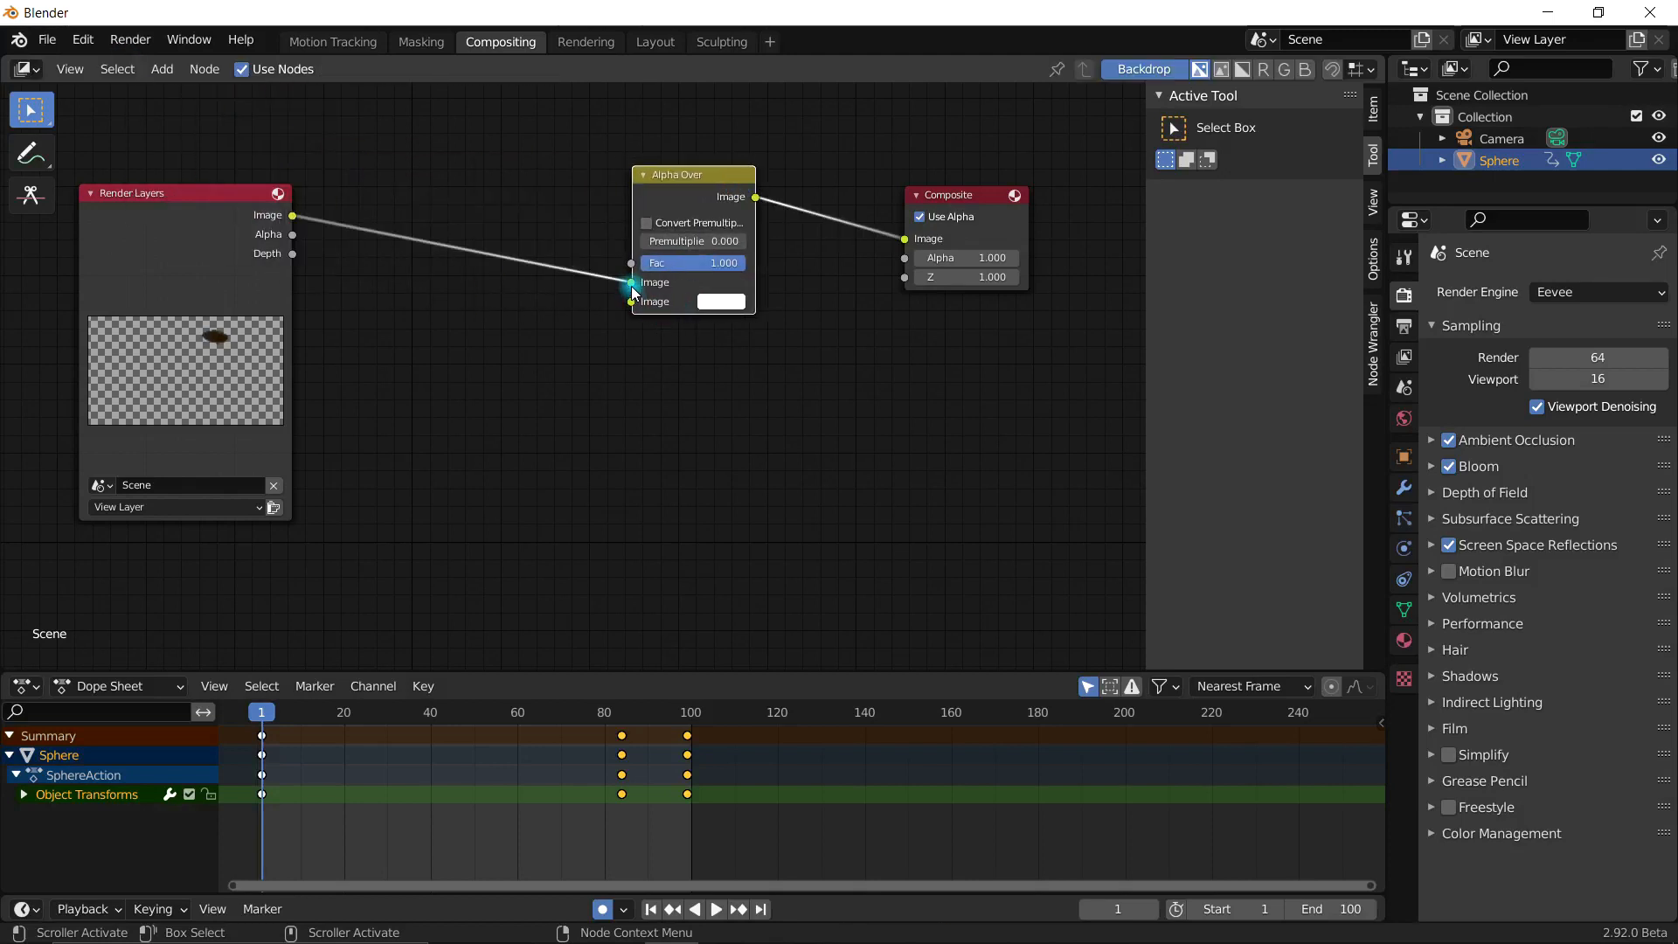
Step: Add a Movie Clip node between and below the Render Layers and Alpha Over nodes
key(shift+a)
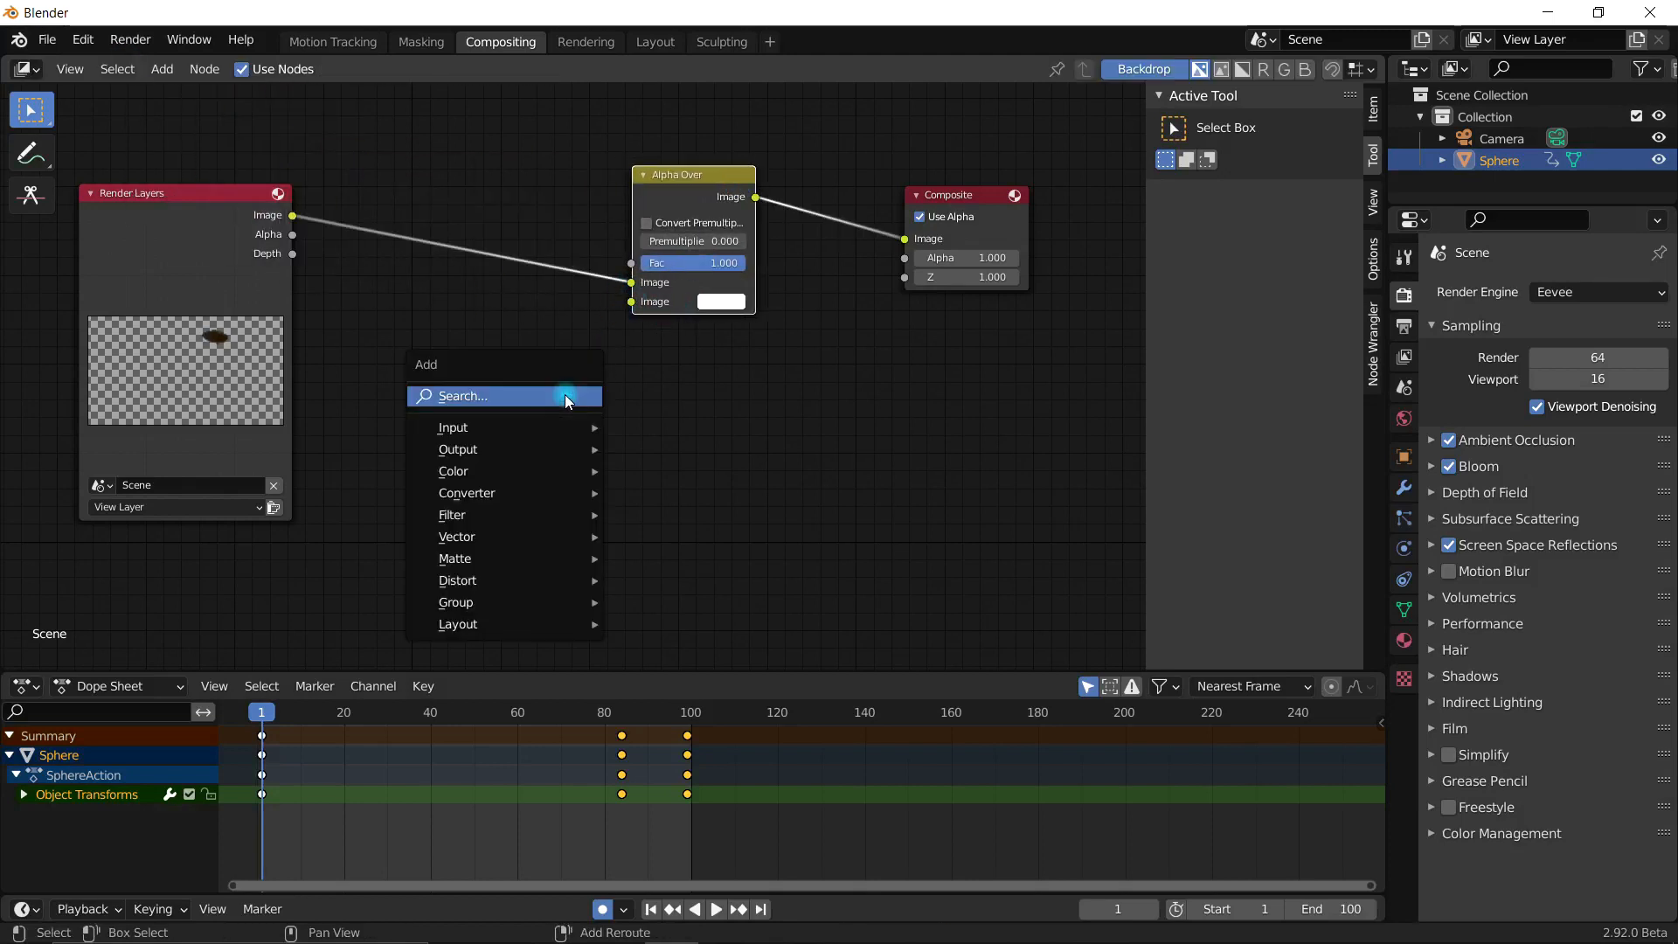
click(564, 395)
text(mvo)
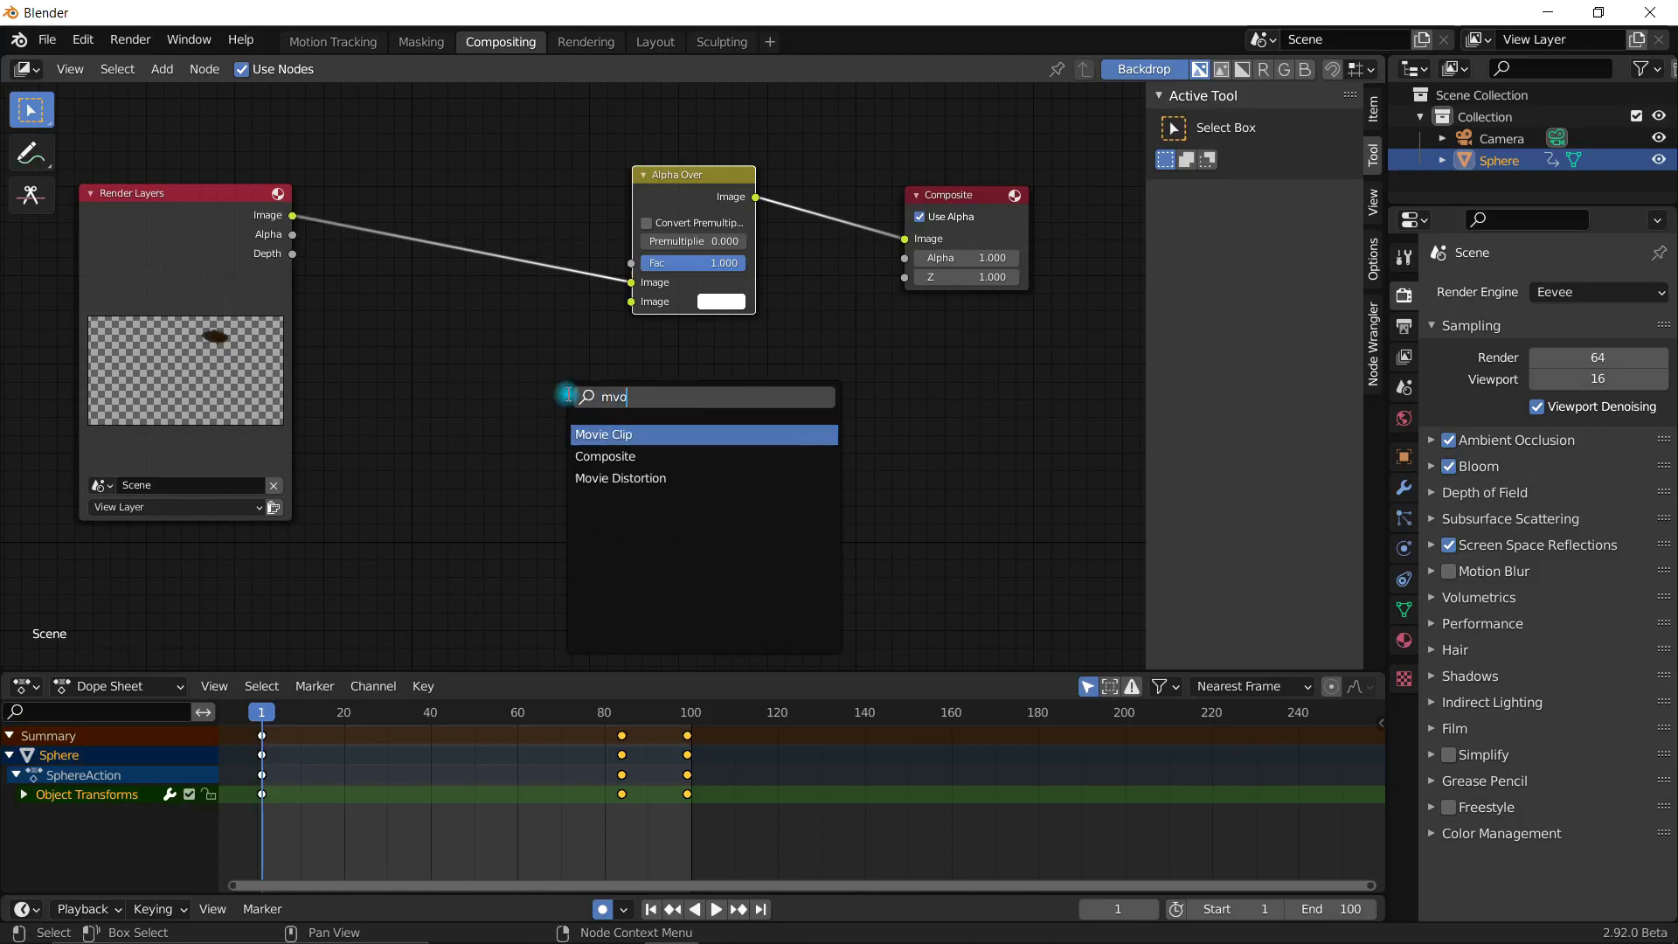
key(Return)
click(464, 371)
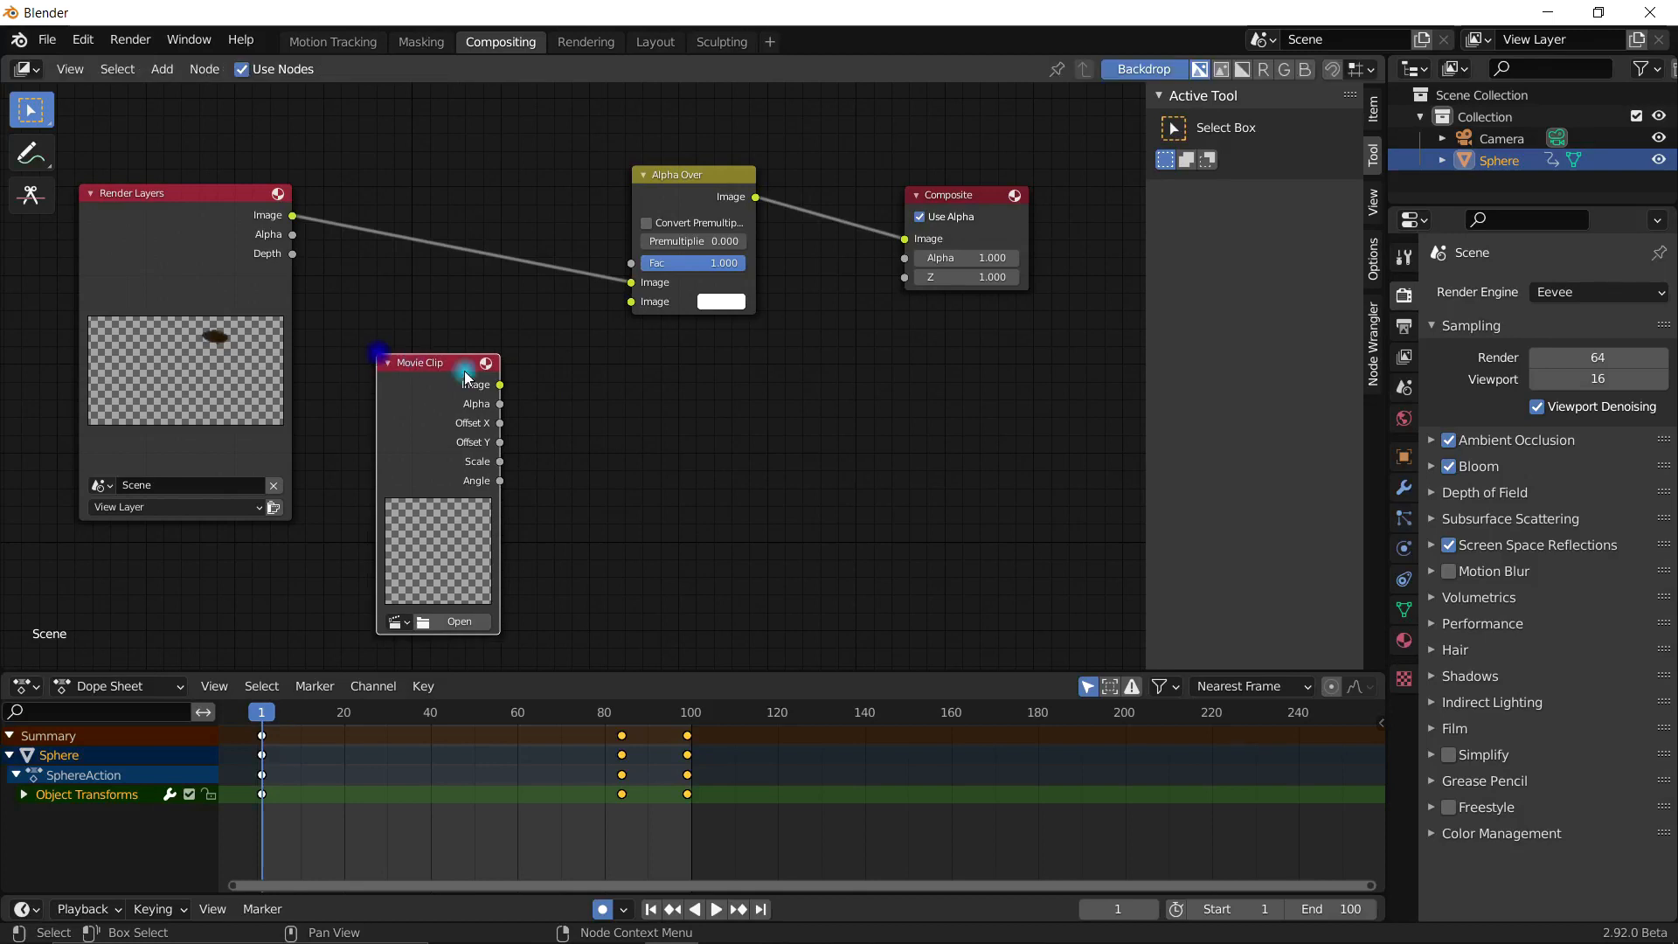
click(502, 386)
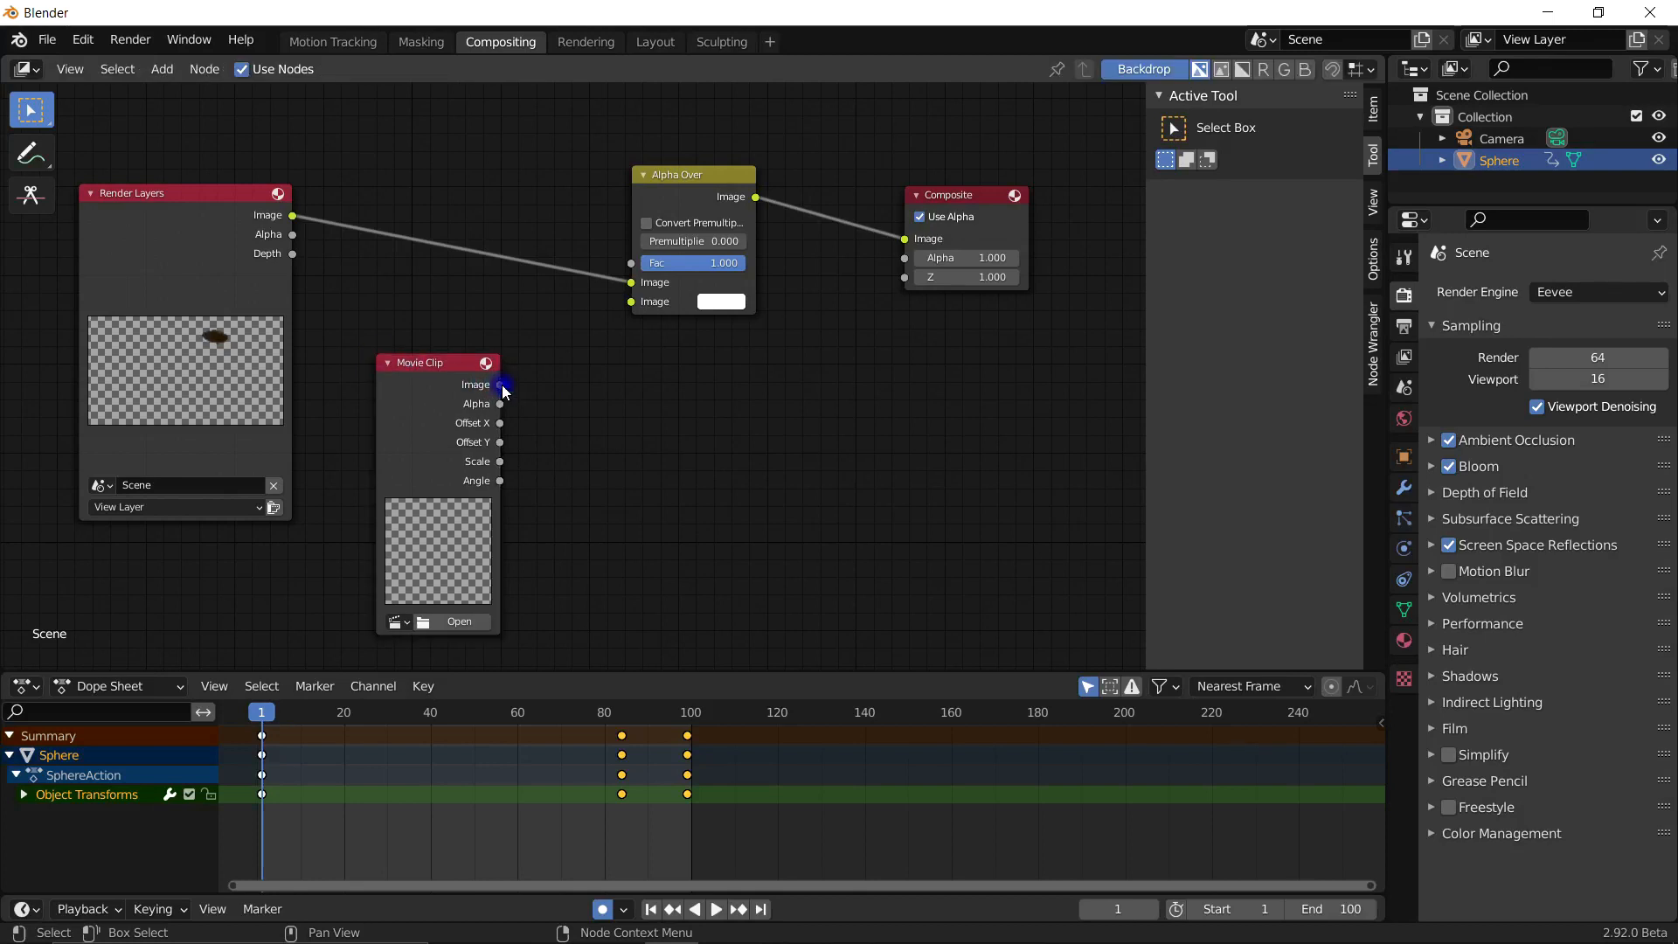
click(670, 199)
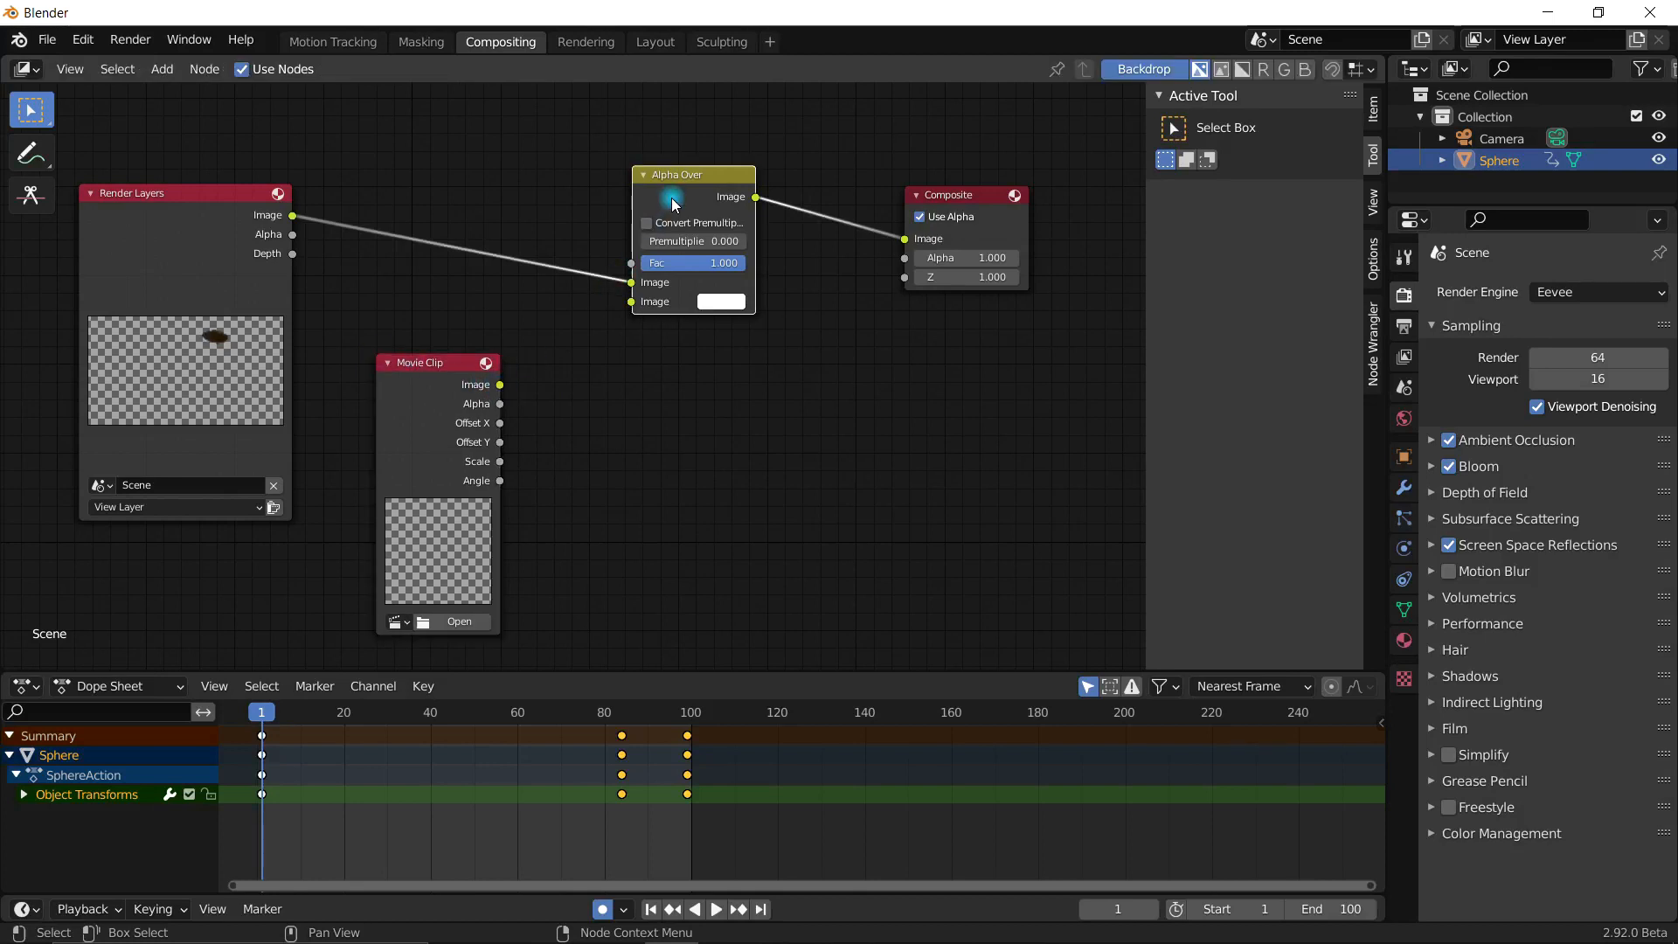
Step: Add a Viewer node below Composite and link the Alpha Over image output to it
key(shift+a)
click(671, 199)
text(vie)
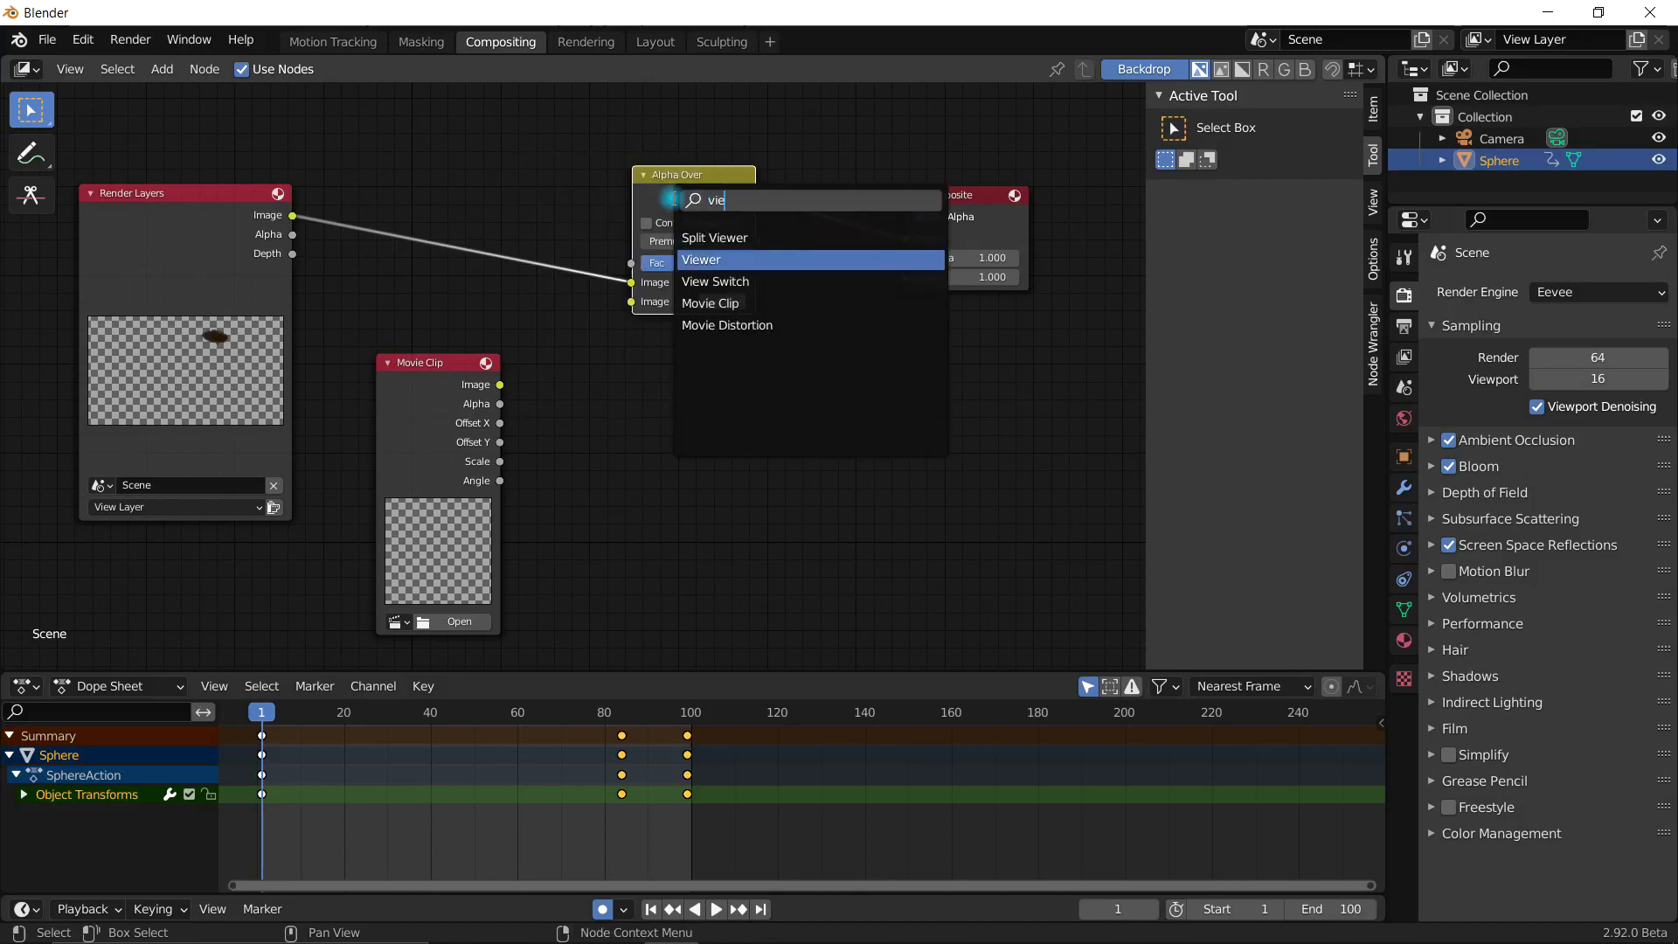
click(701, 259)
click(902, 301)
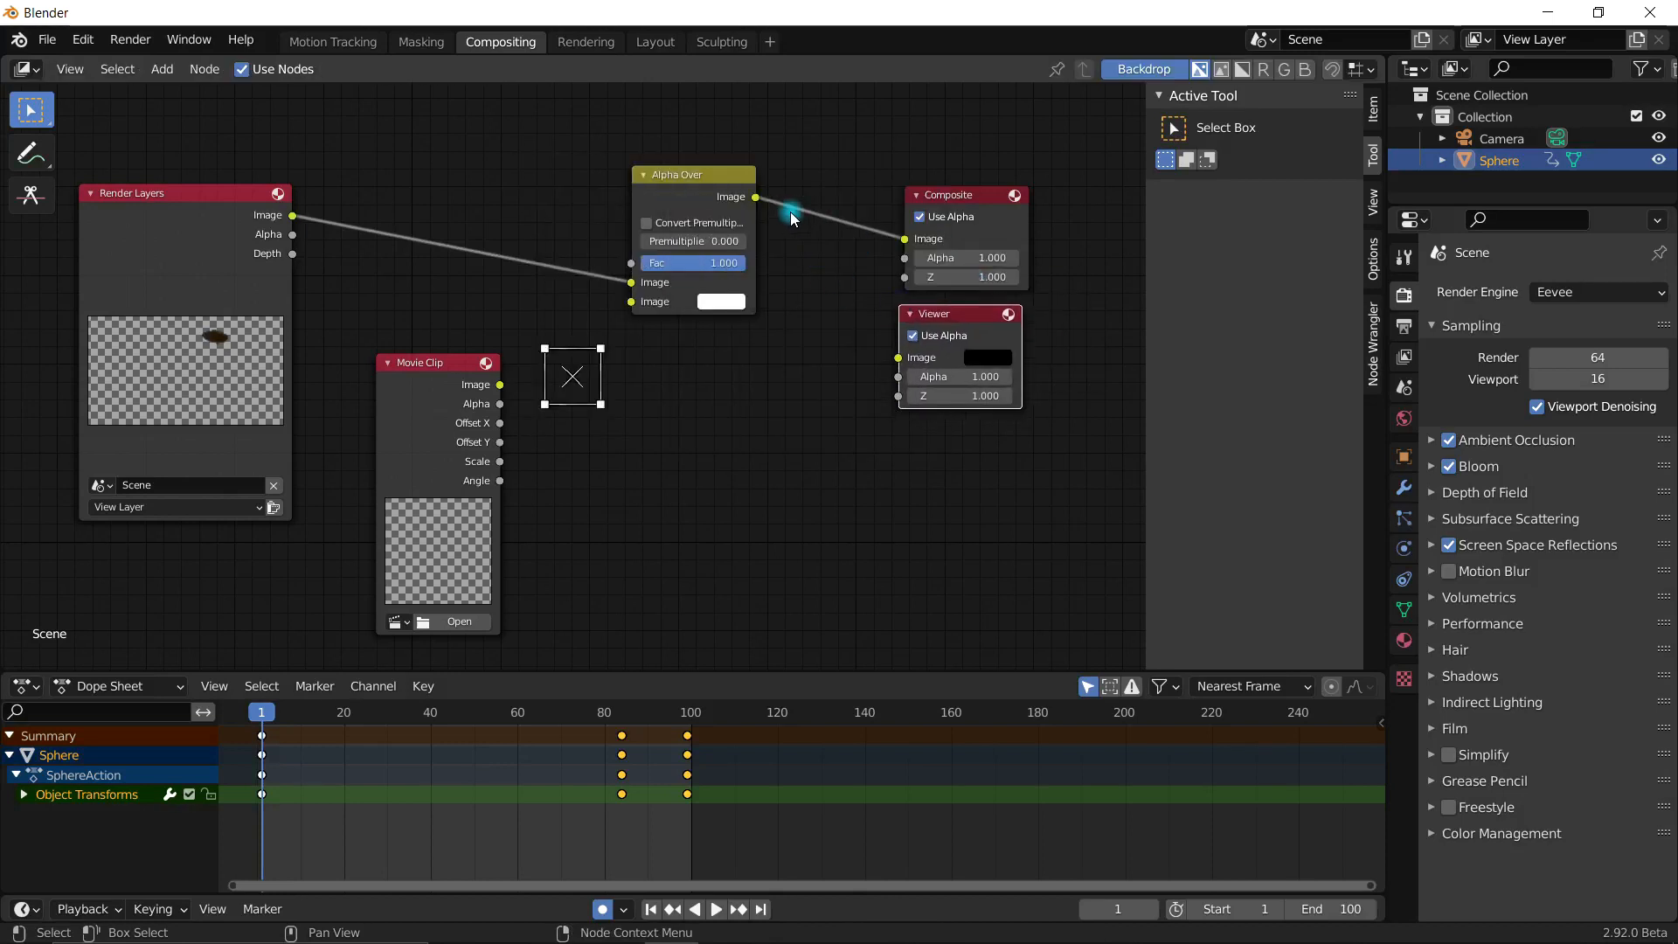
drag(756, 197, 901, 359)
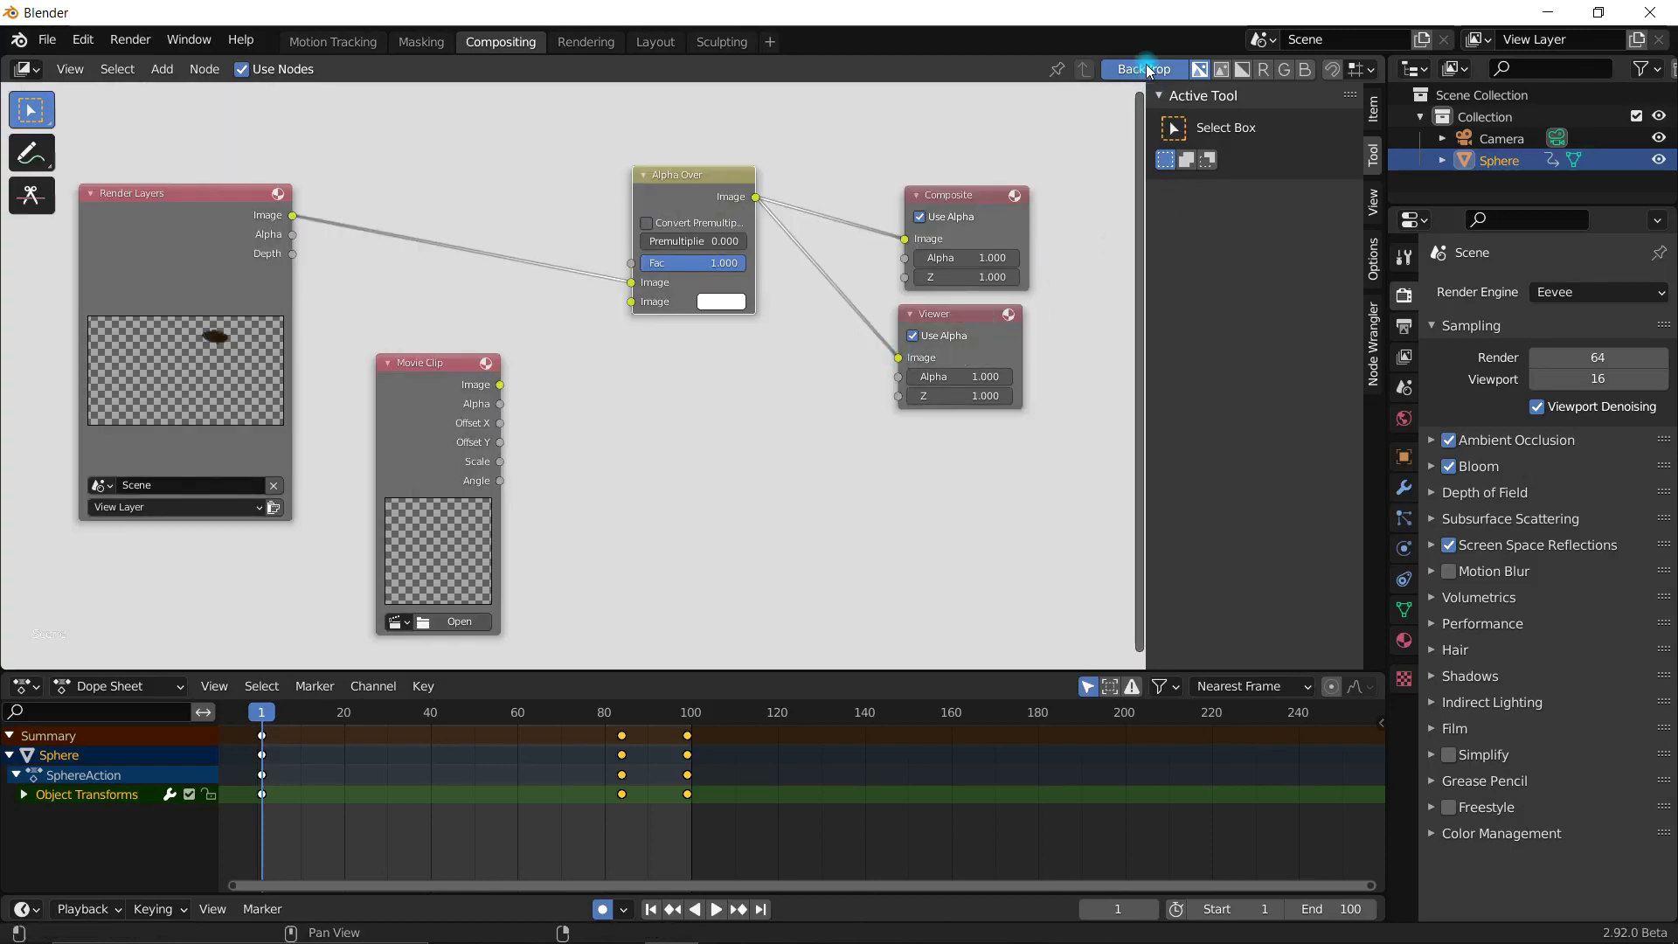
Step: Fit the compositor backdrop image to the node editor area
scroll(787, 416, down, 3)
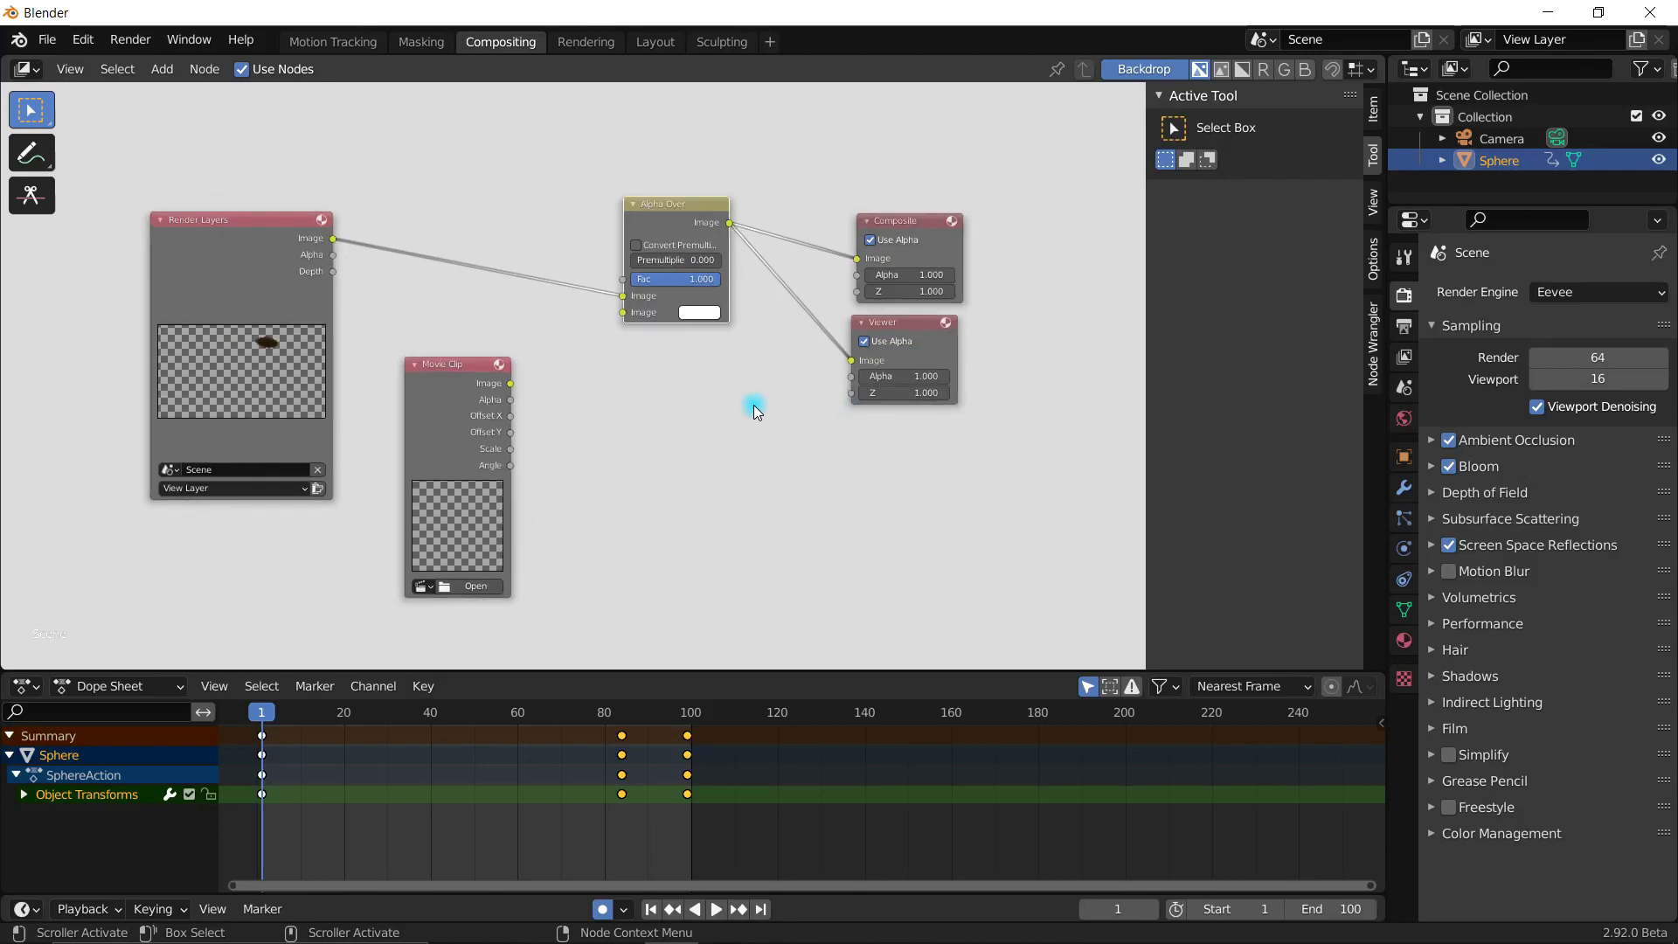
scroll(737, 412, up, 2)
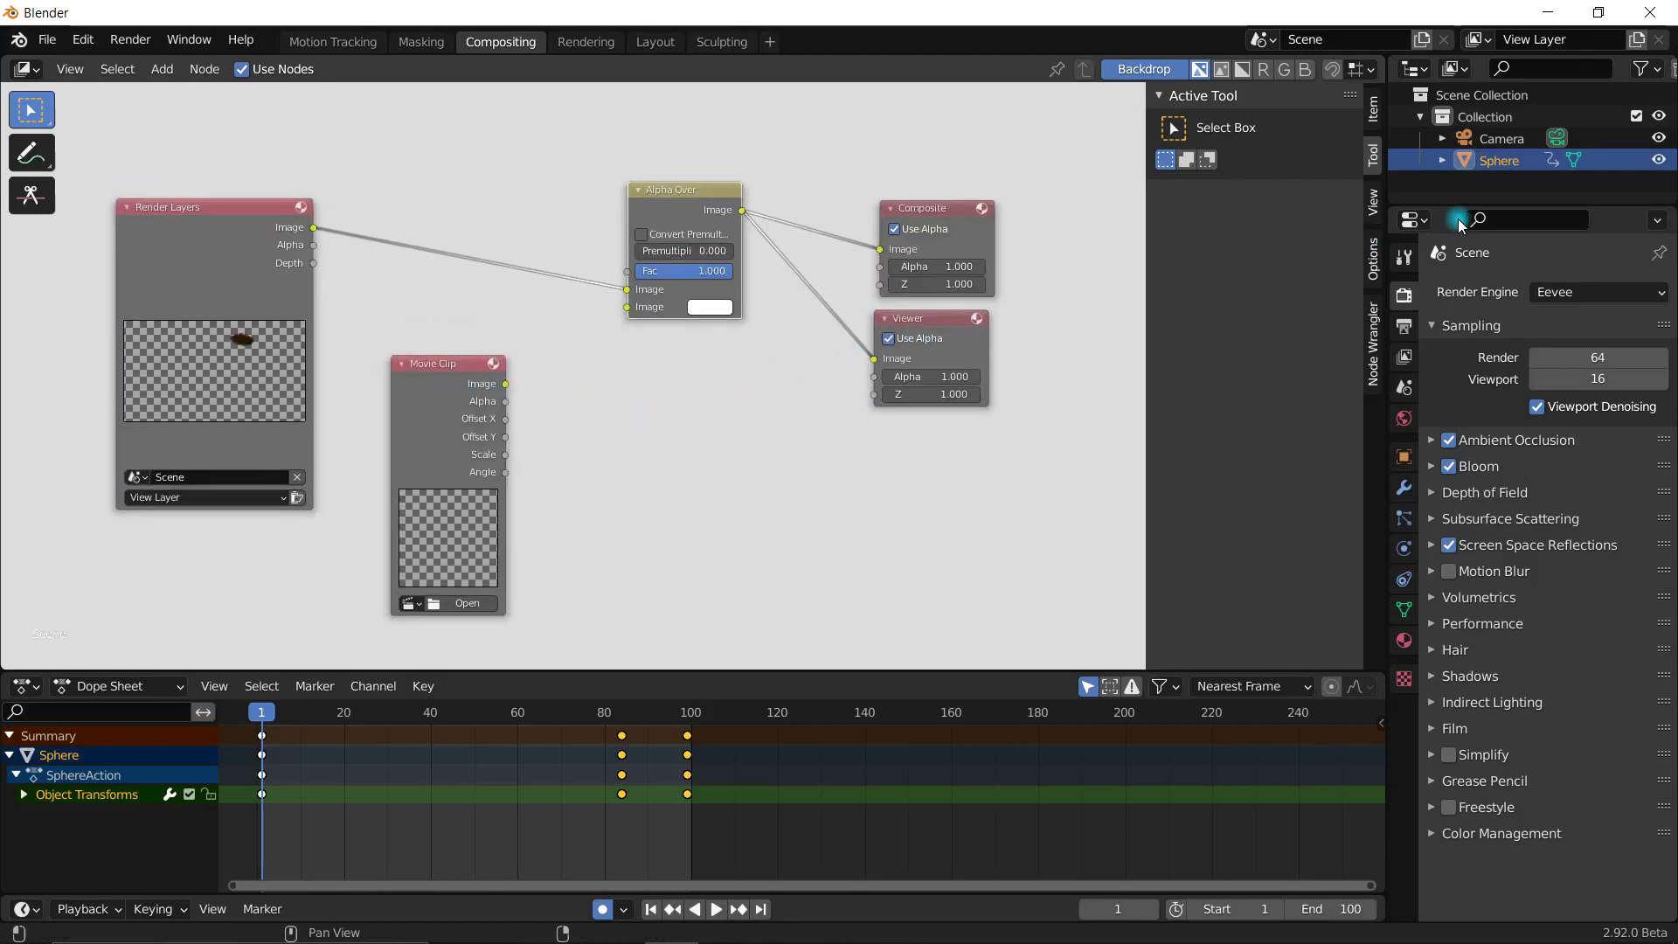
click(1375, 203)
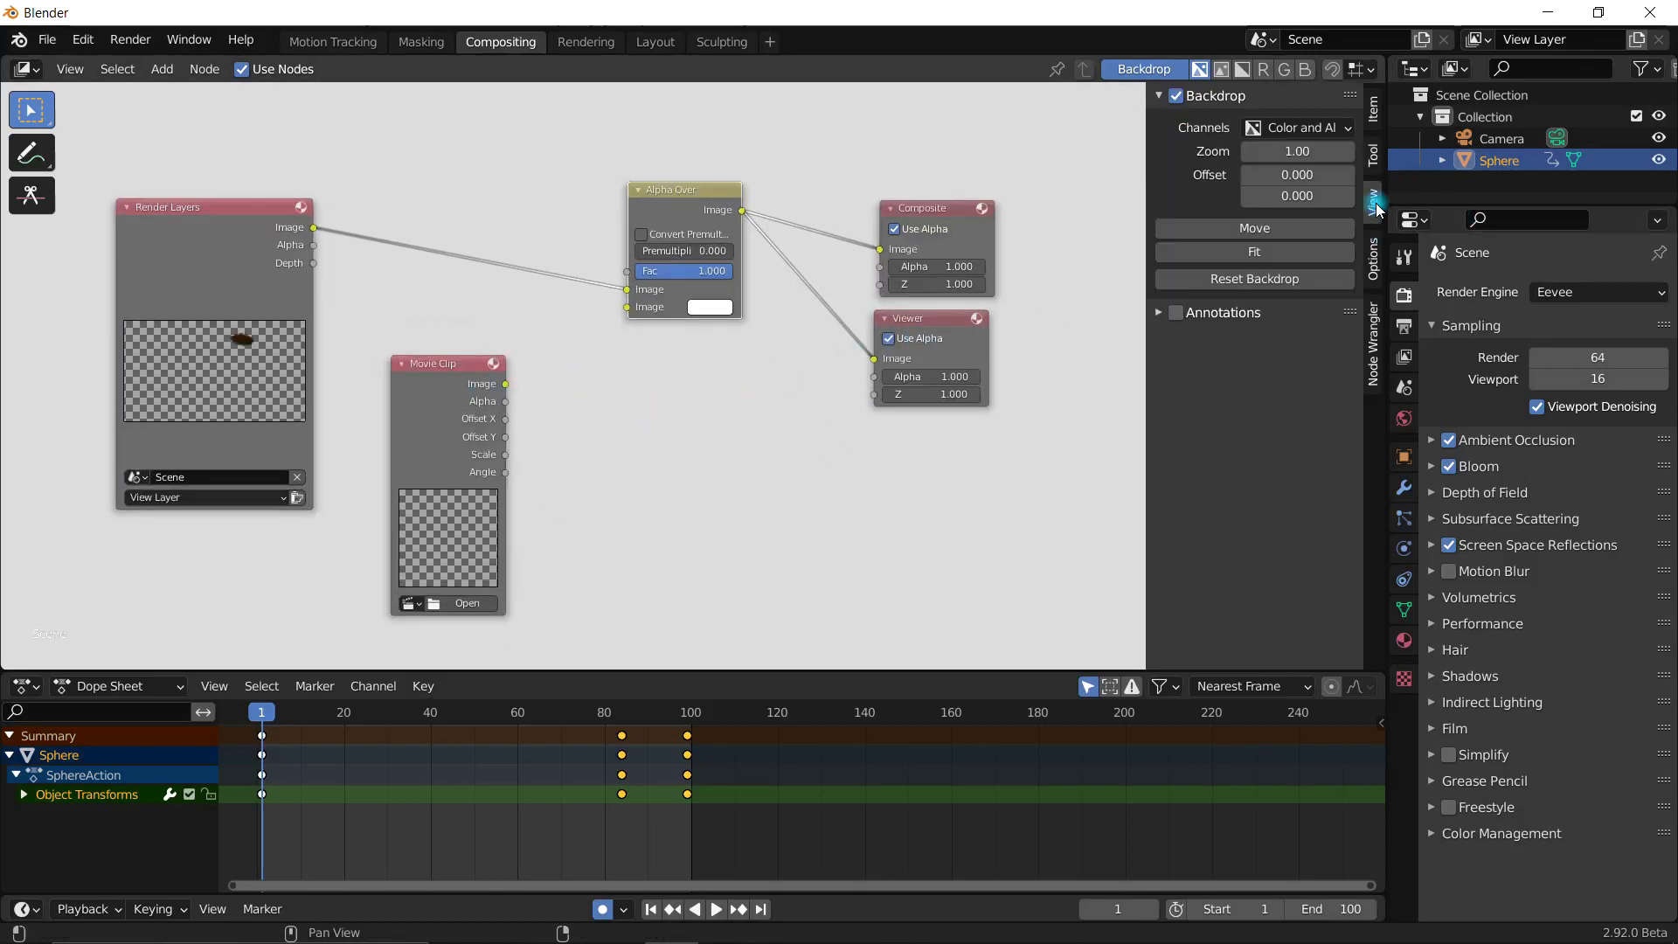
click(1281, 252)
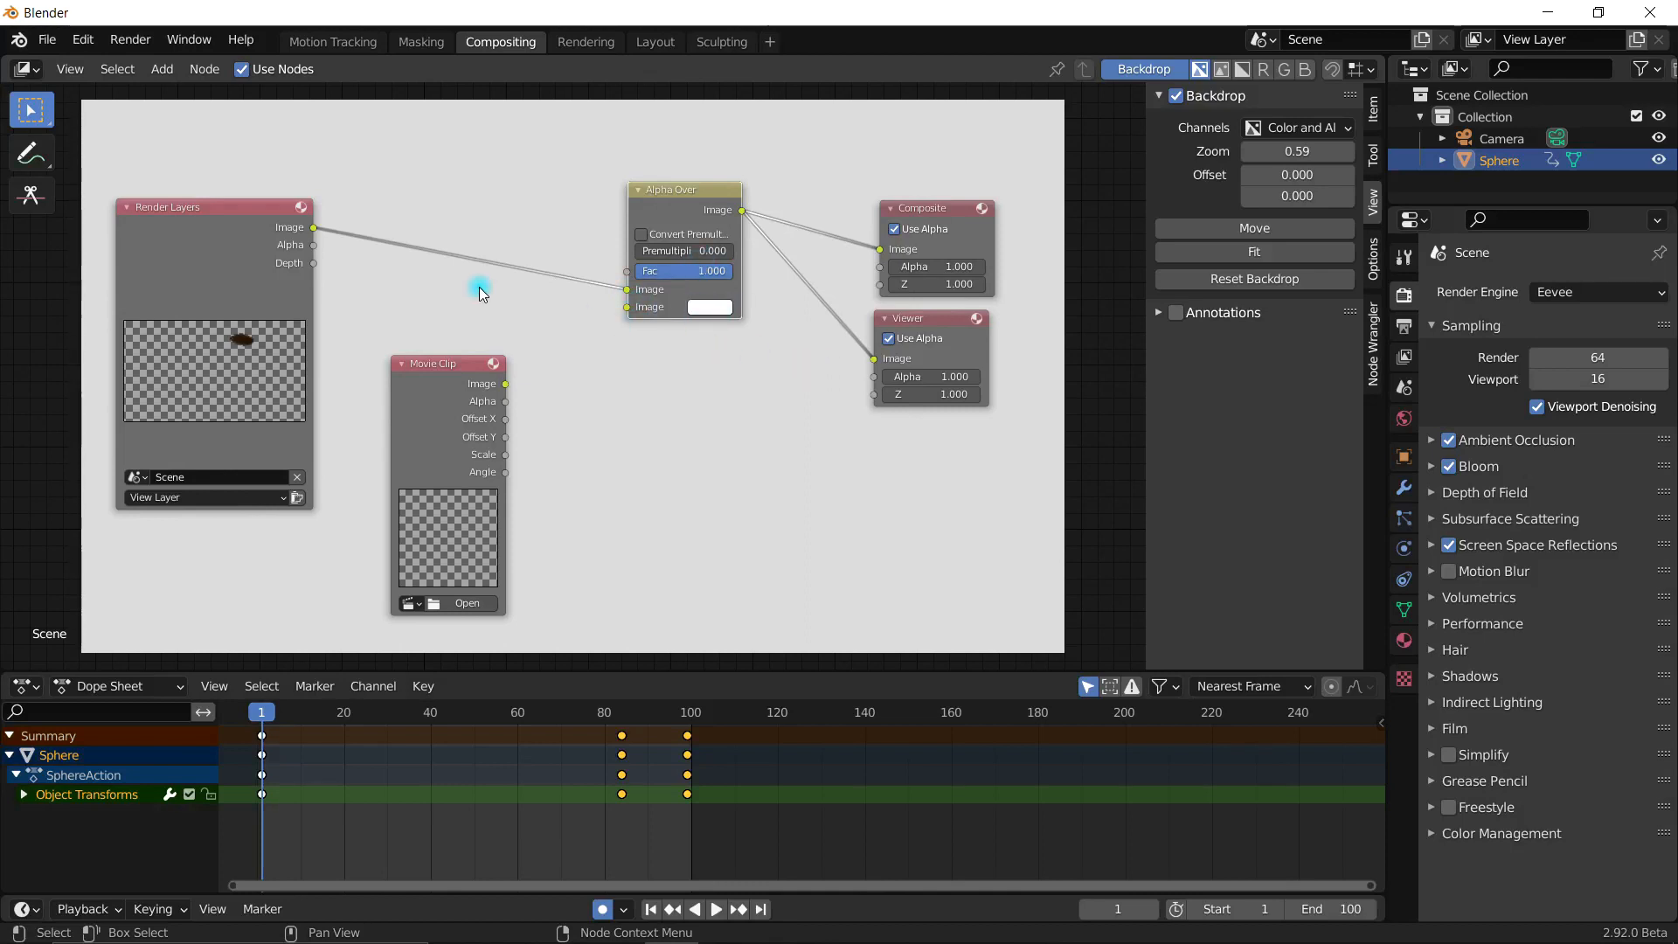
Step: Link the Render Layers image to the second Image input of Alpha Over as well as the first
drag(317, 228, 626, 295)
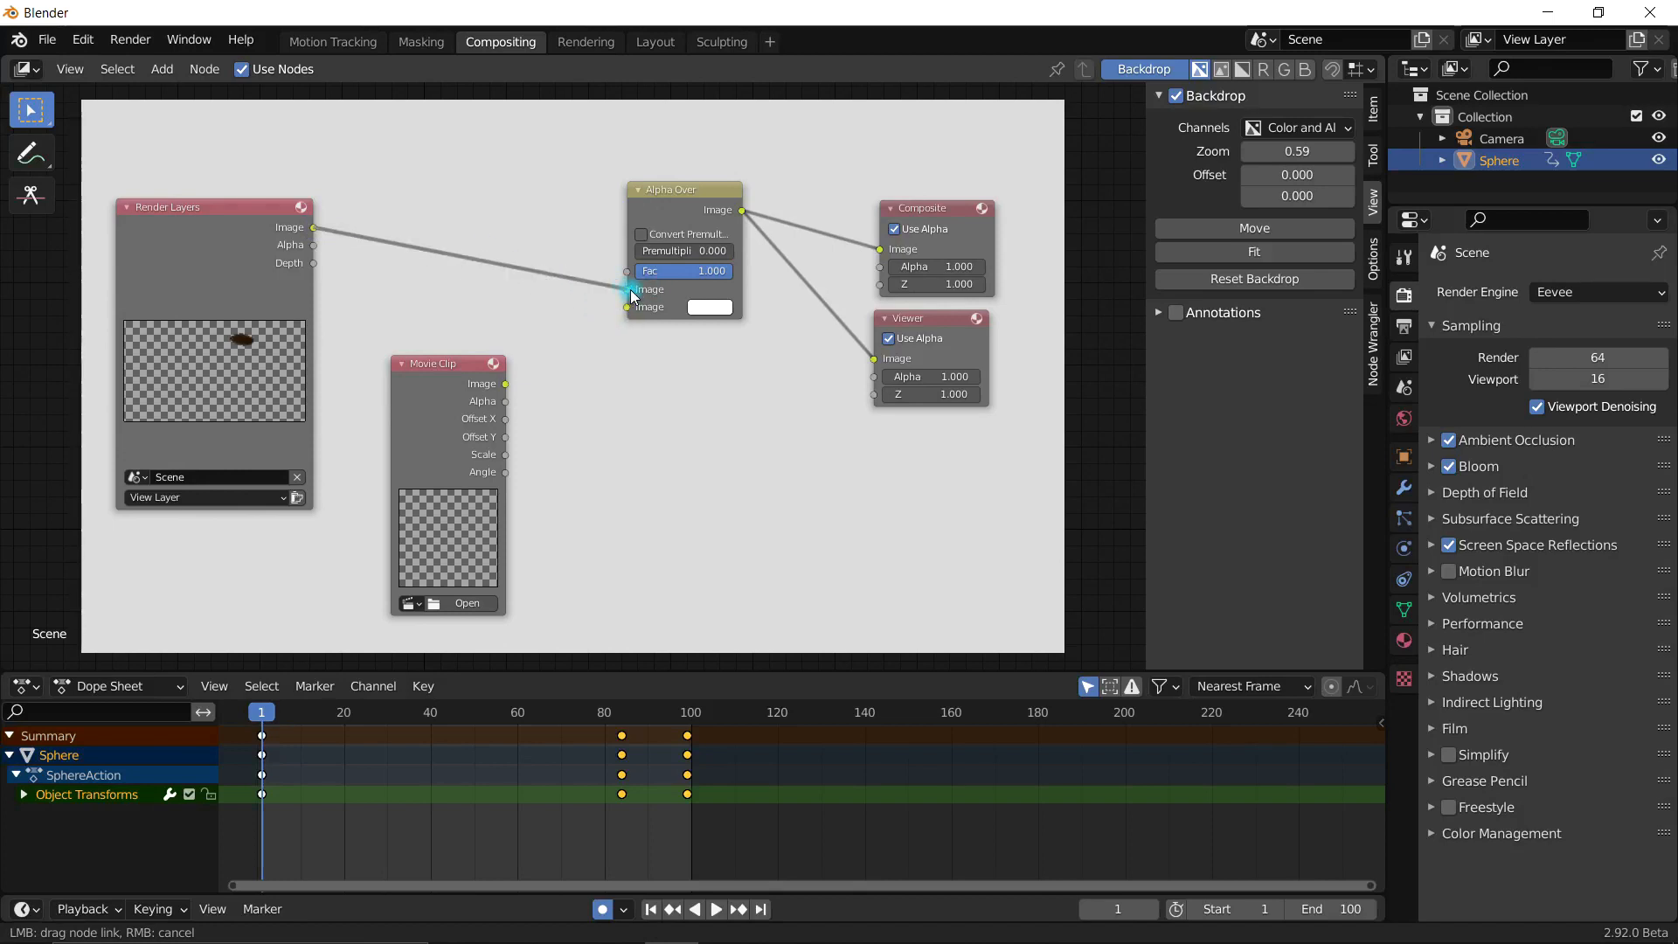
mouse_move(634, 296)
mouse_down()
mouse_move(584, 316)
mouse_move(627, 307)
mouse_up()
scroll(746, 394, down, 1)
middle_drag(747, 396, 623, 548)
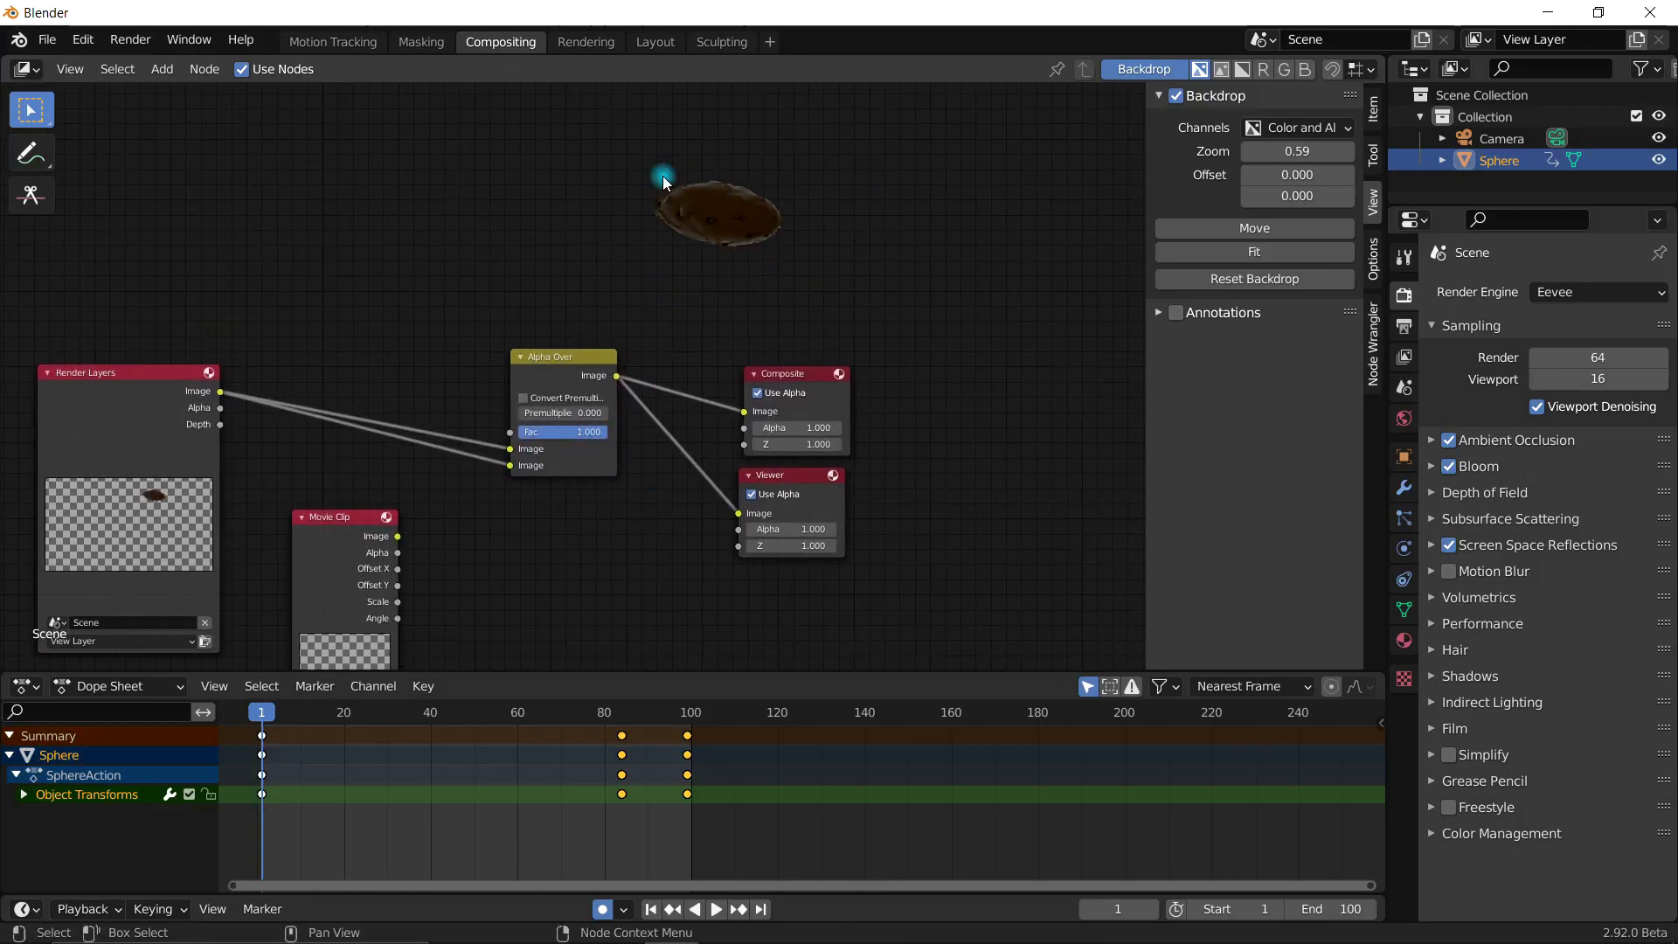
middle_drag(651, 528, 805, 416)
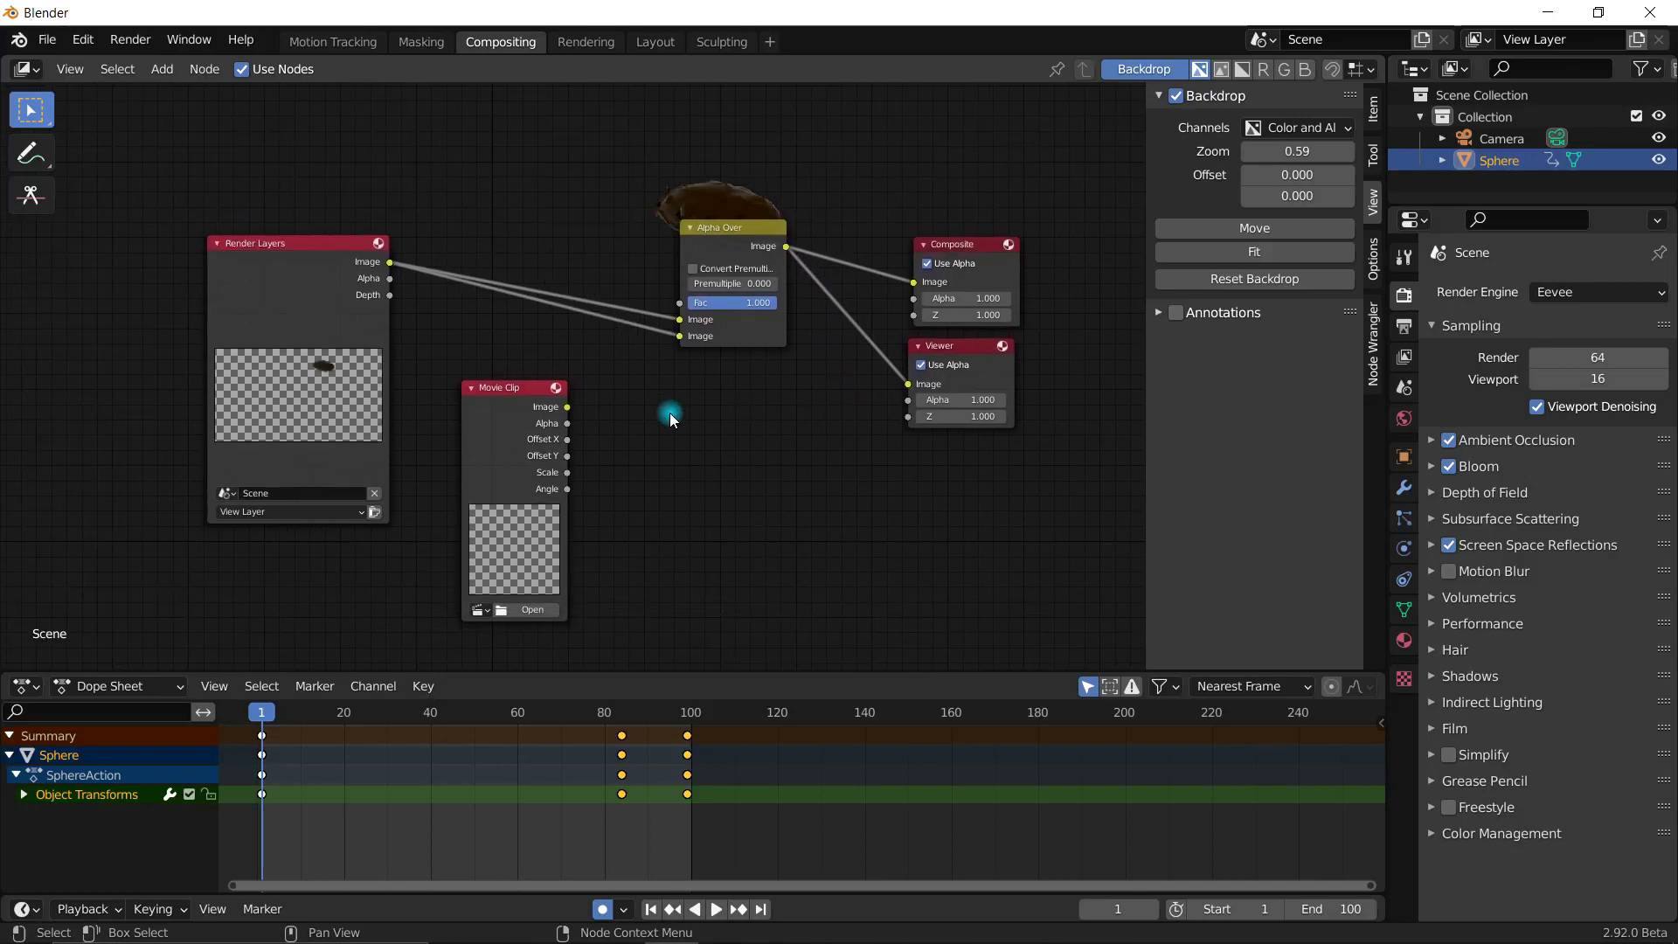
scroll(611, 412, up, 1)
scroll(611, 412, up, 1)
Step: Unlink the first Image input of Alpha Over and set its color to bright green
drag(700, 311, 713, 358)
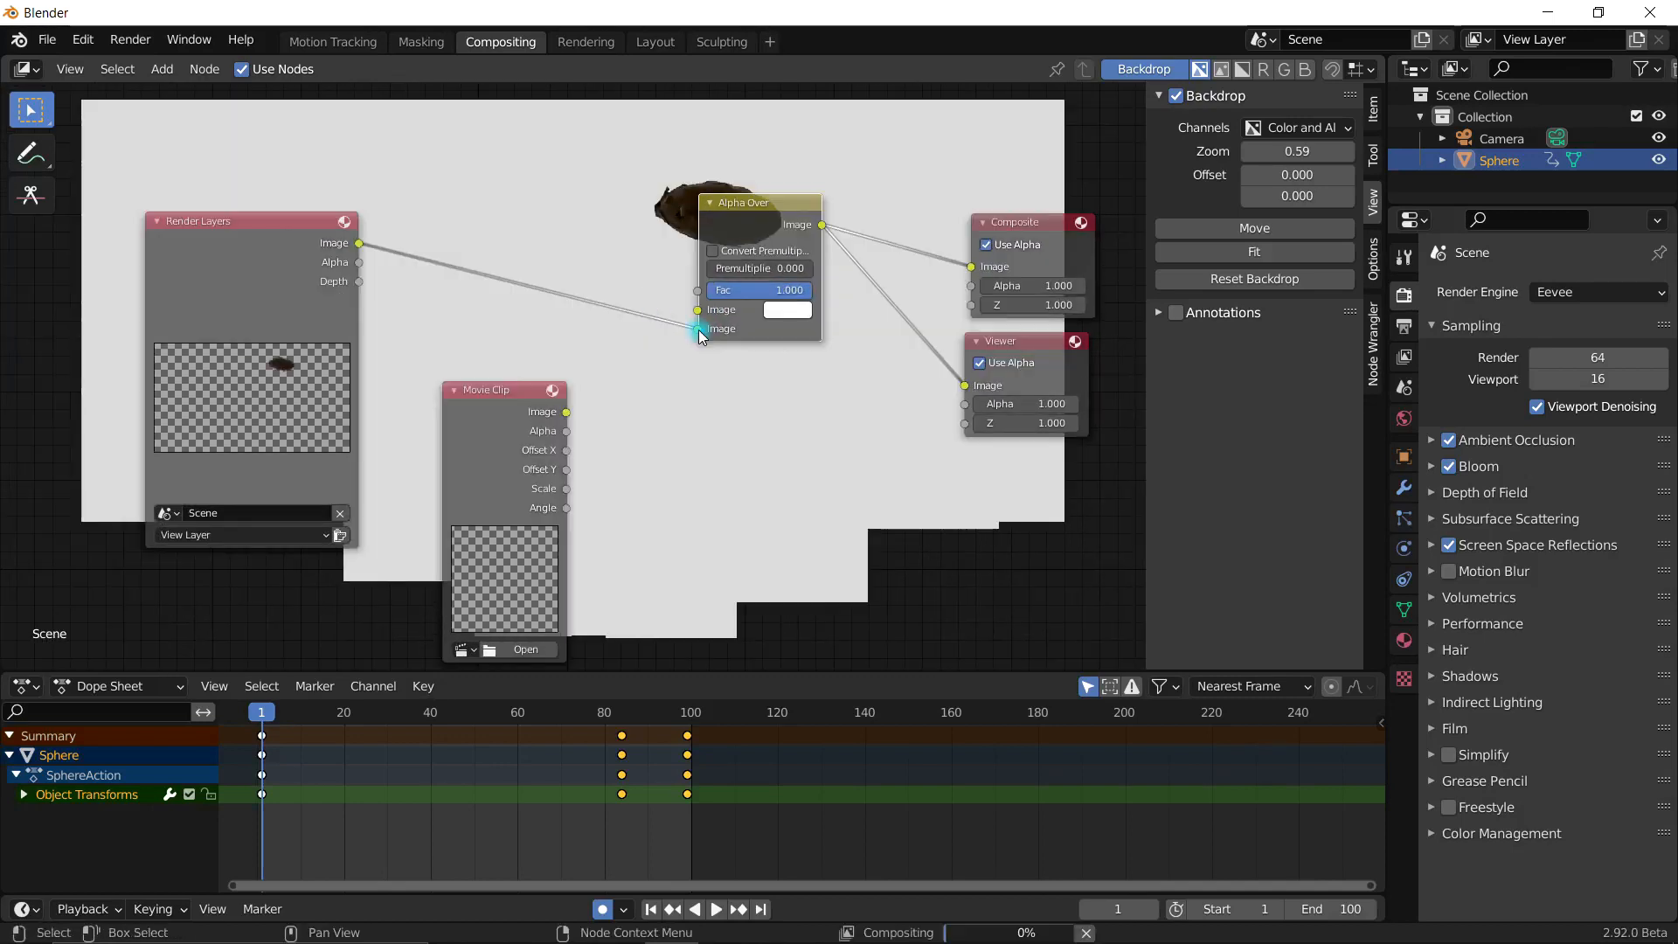
click(790, 311)
drag(826, 175, 744, 75)
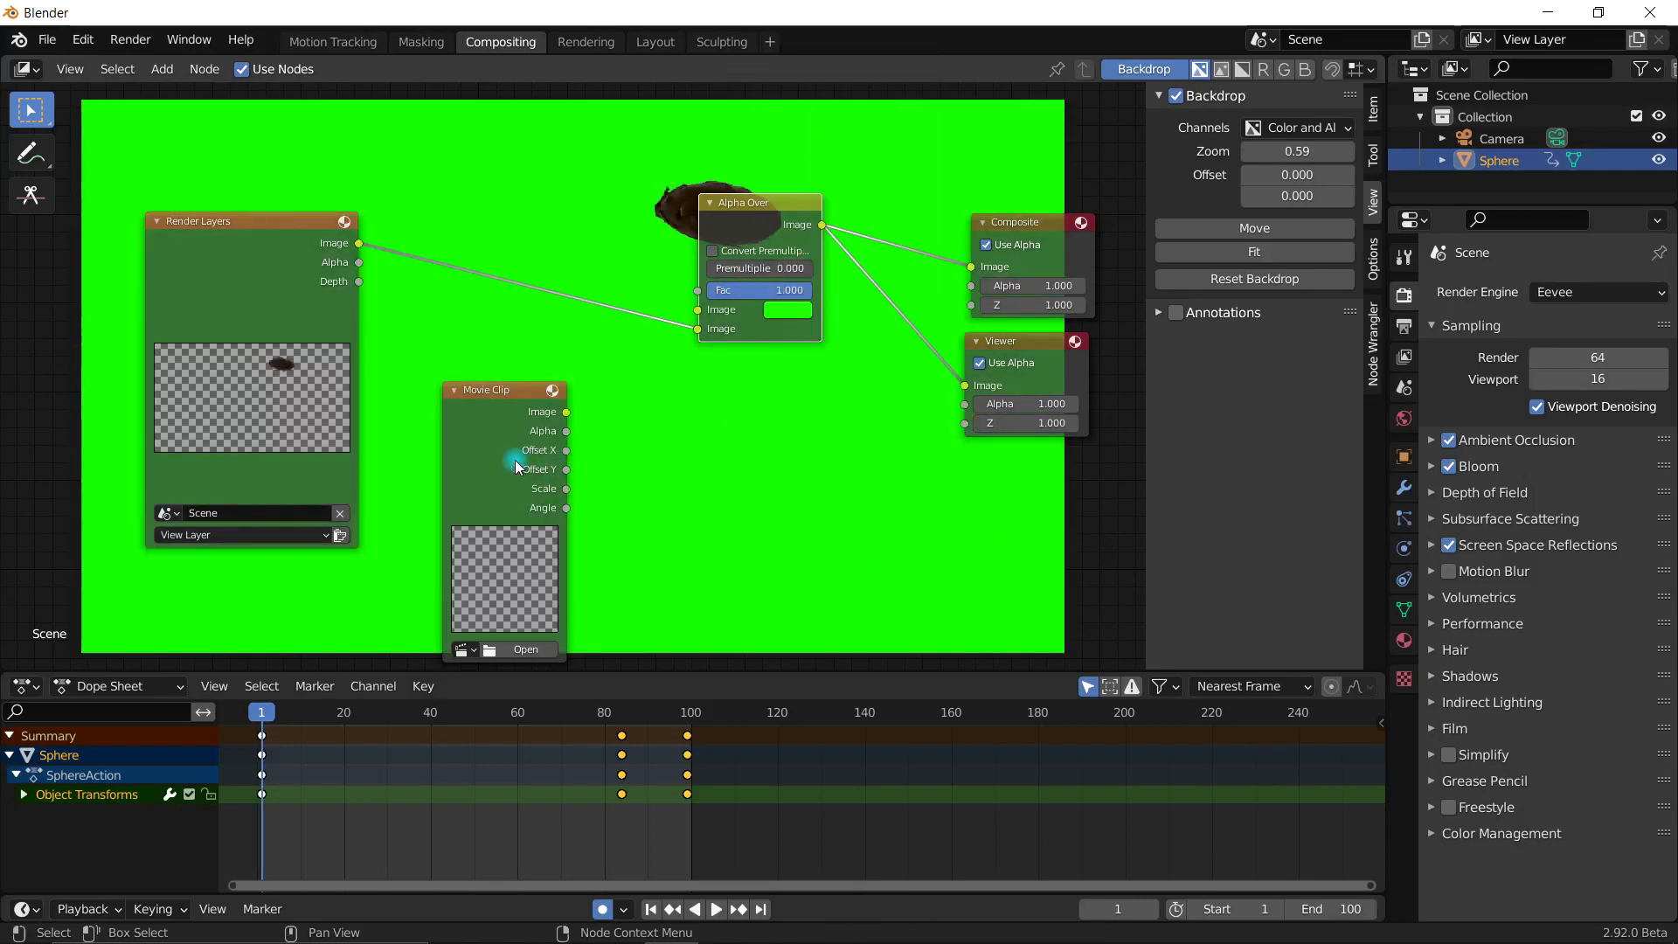
Step: Link the Movie Clip image to the first Image input of Alpha Over and load Broadway - 10836.mp4 into the clip node
drag(567, 412, 634, 379)
drag(697, 320, 697, 324)
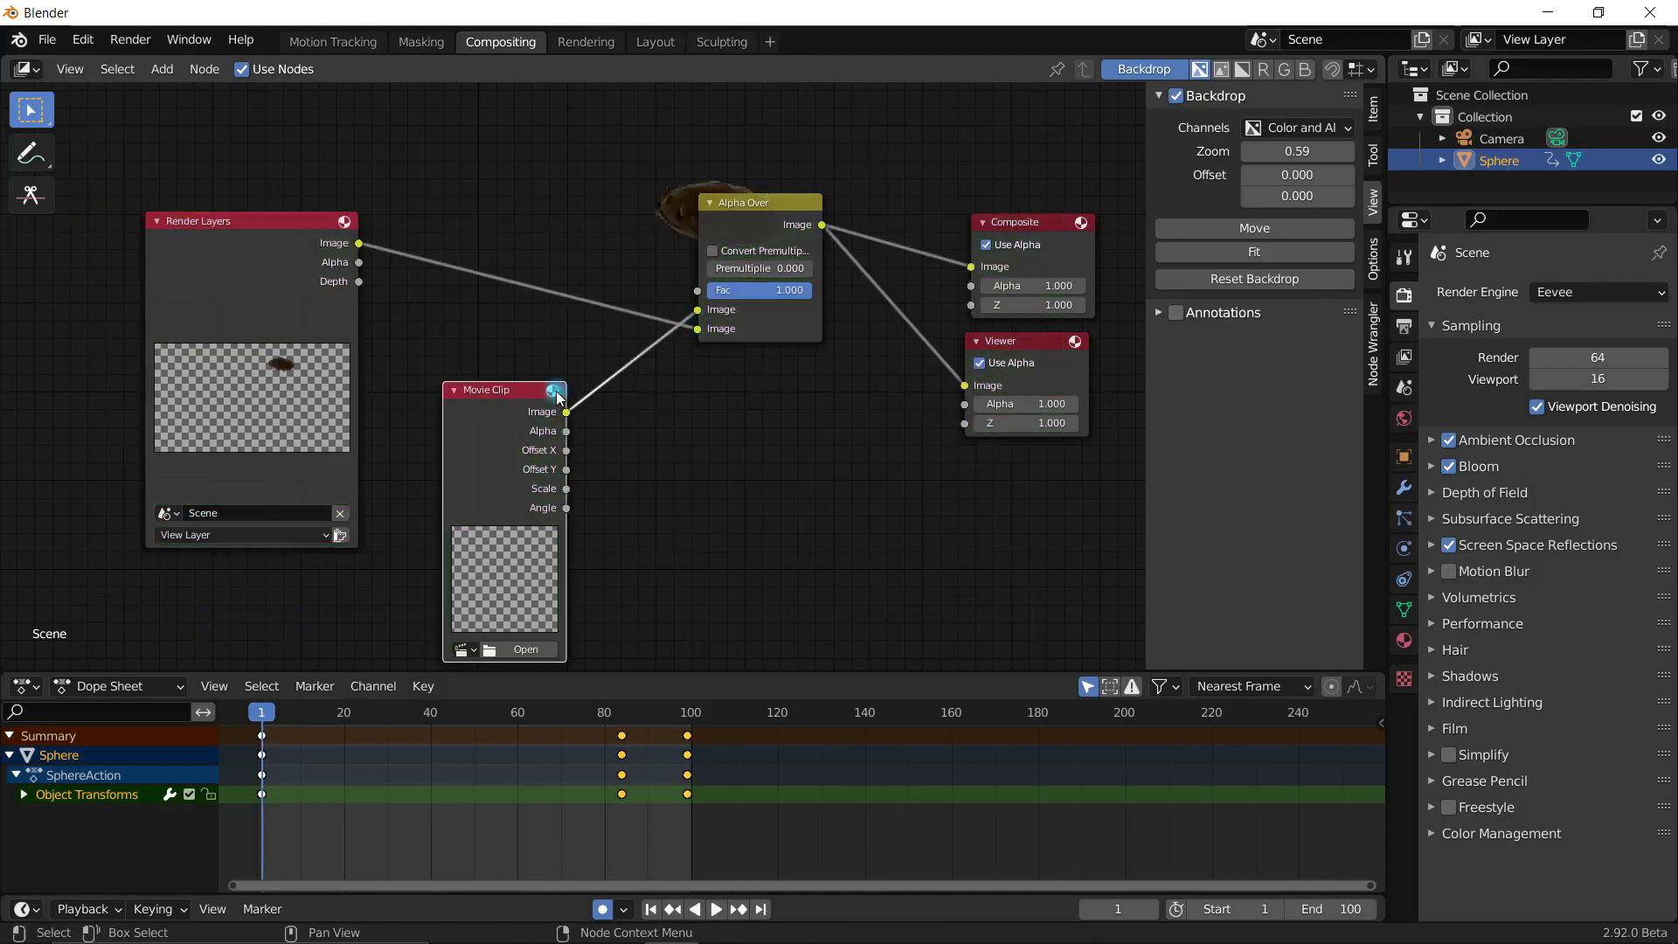
middle_drag(749, 464, 706, 379)
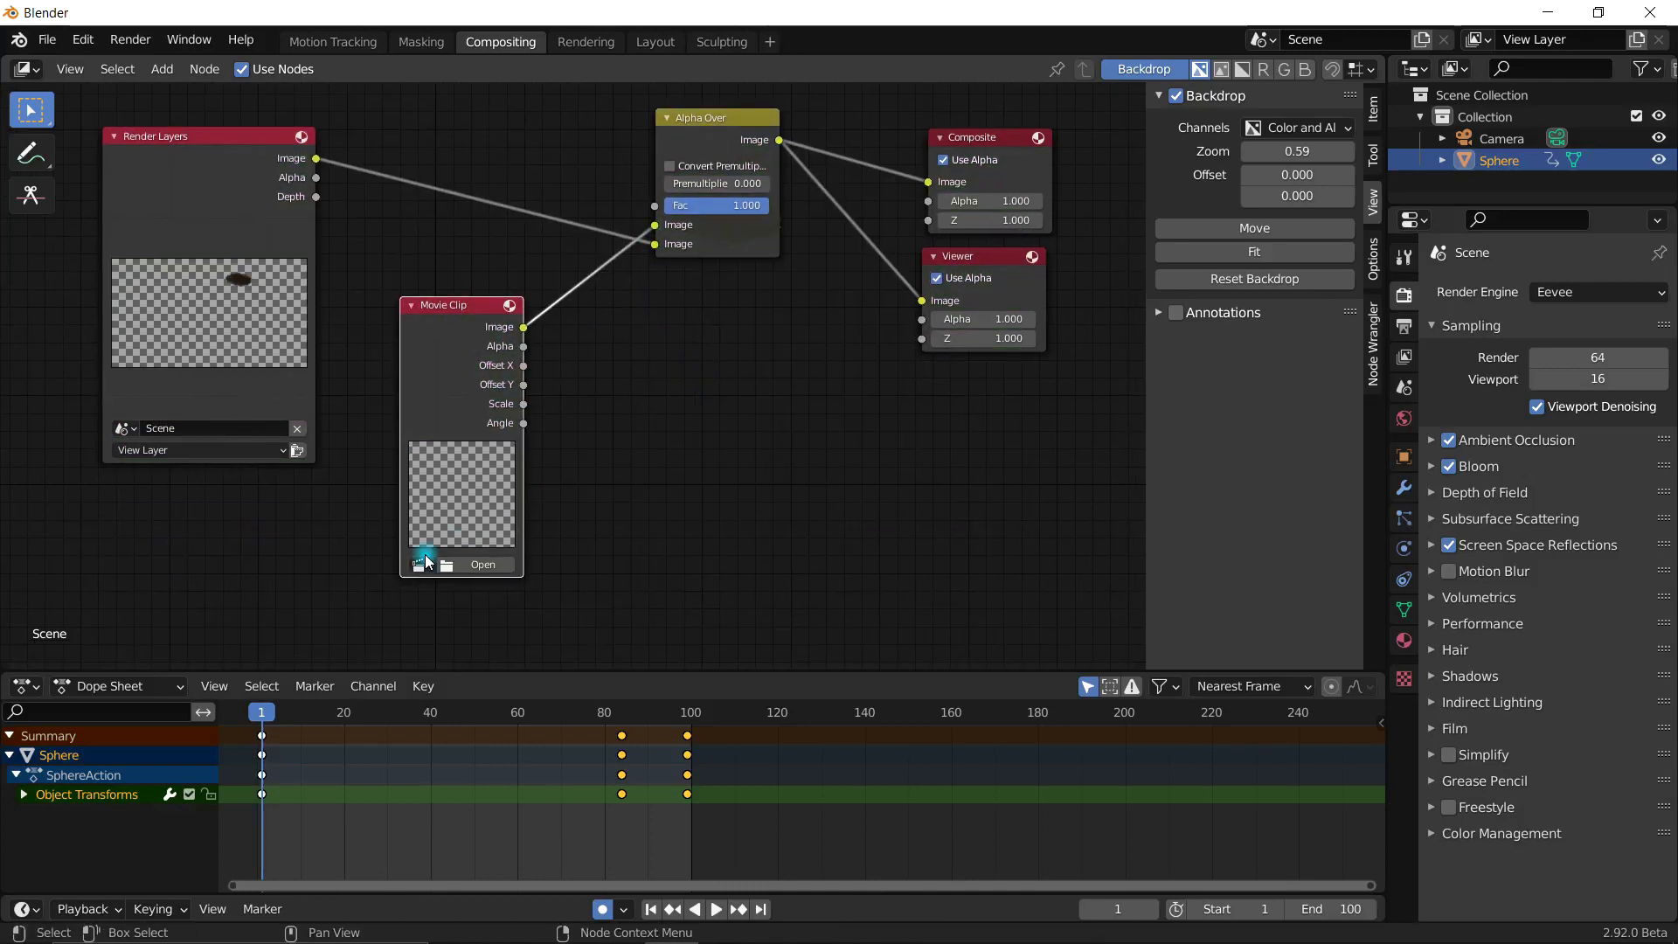
click(423, 565)
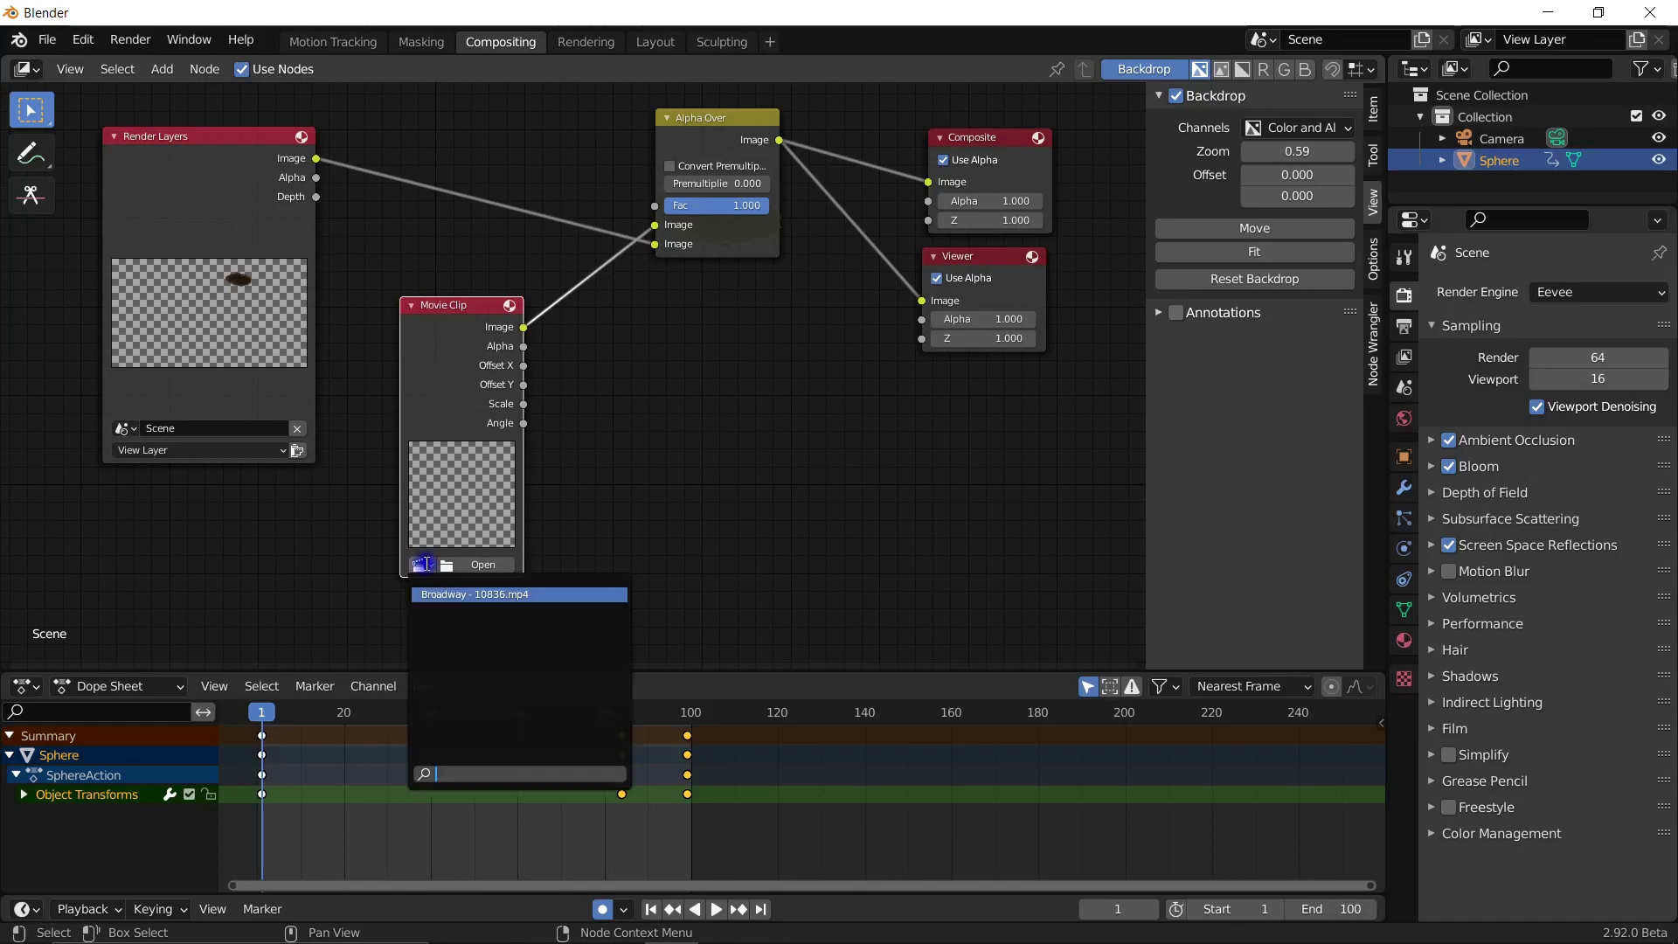
click(478, 596)
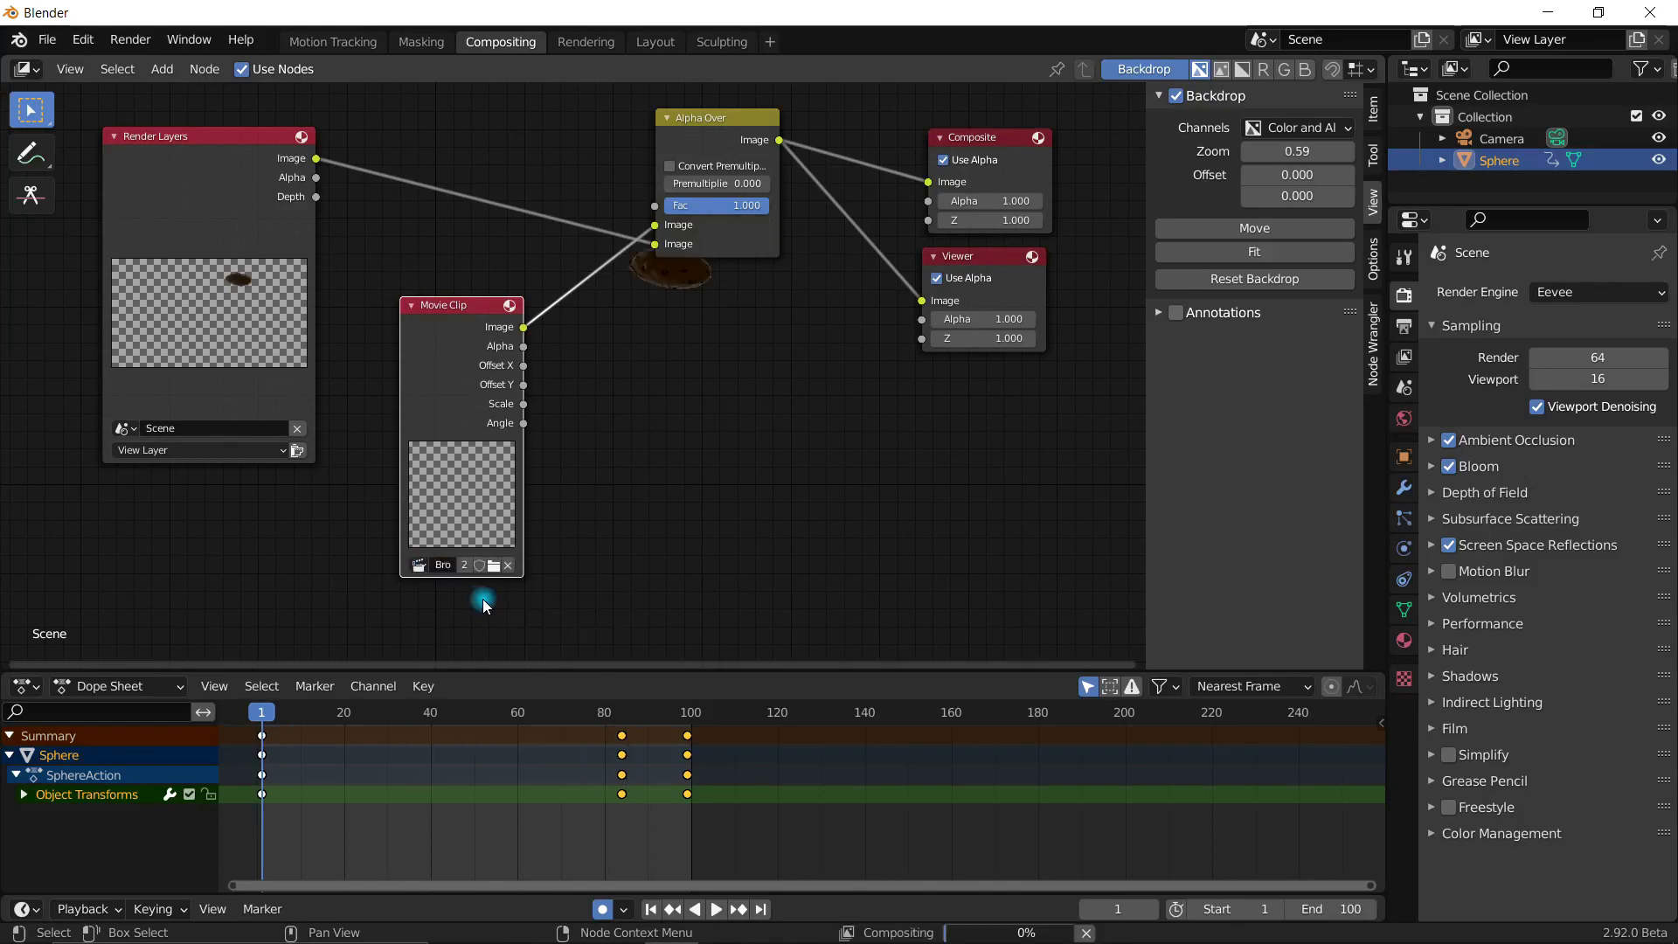
middle_drag(808, 402, 723, 453)
scroll(668, 542, up, 2)
scroll(669, 525, down, 3)
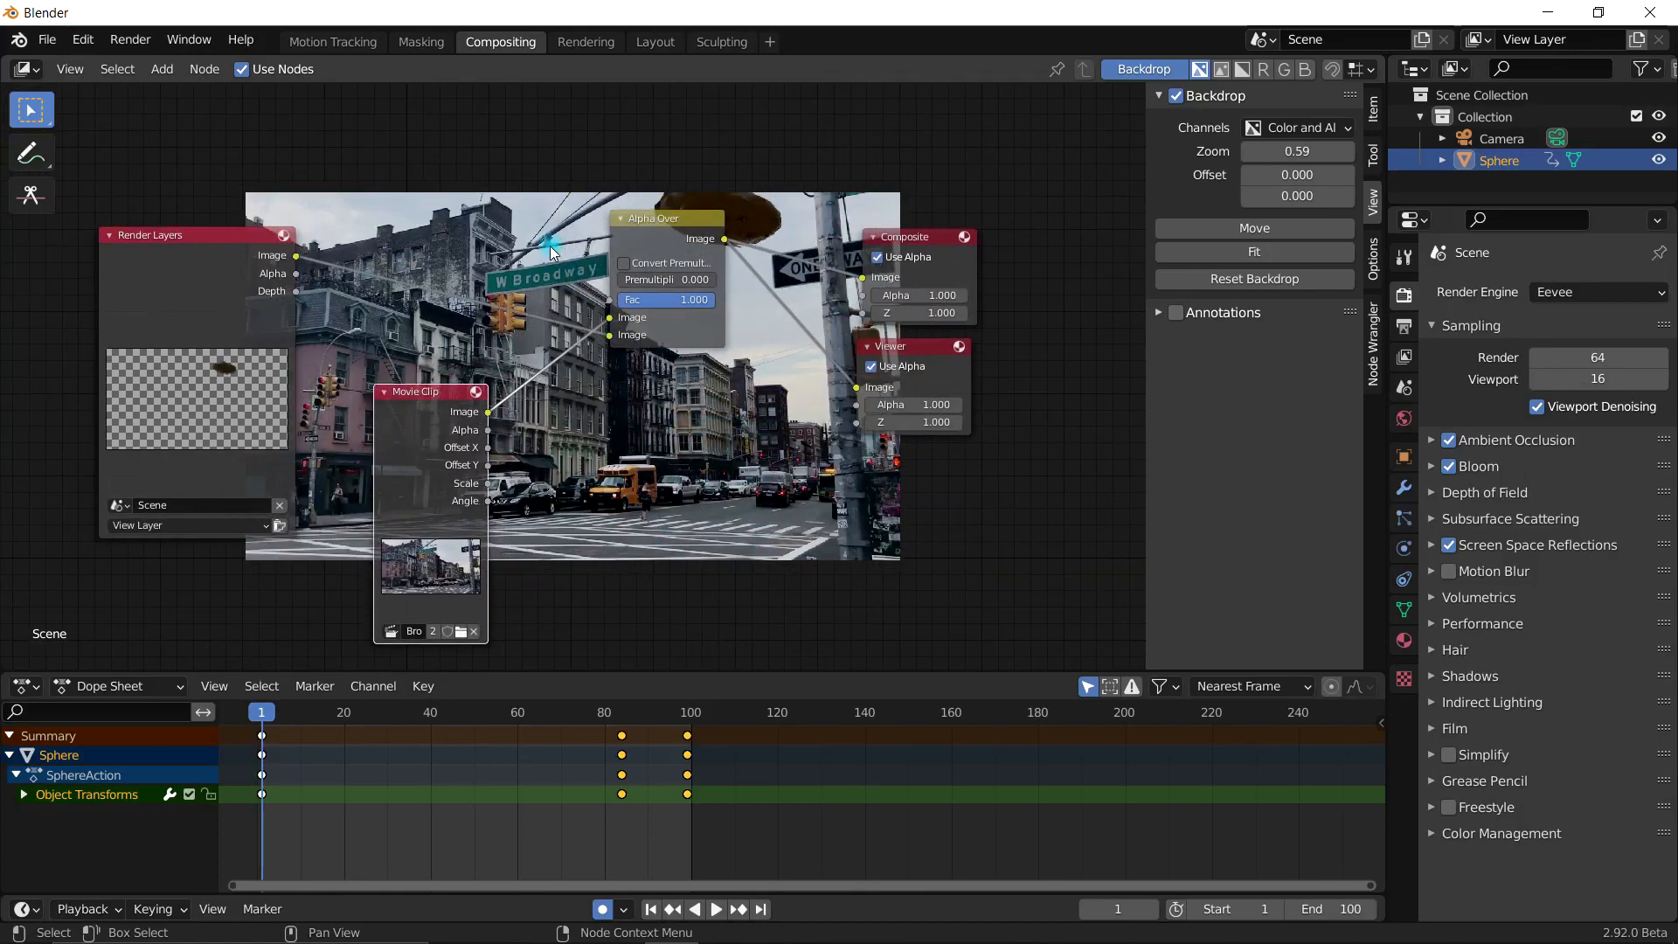
Step: Switch to File Explorer and check the frame width and height in the details of Broadway - 10836.mp4 in the Téléchargements folder
click(1405, 326)
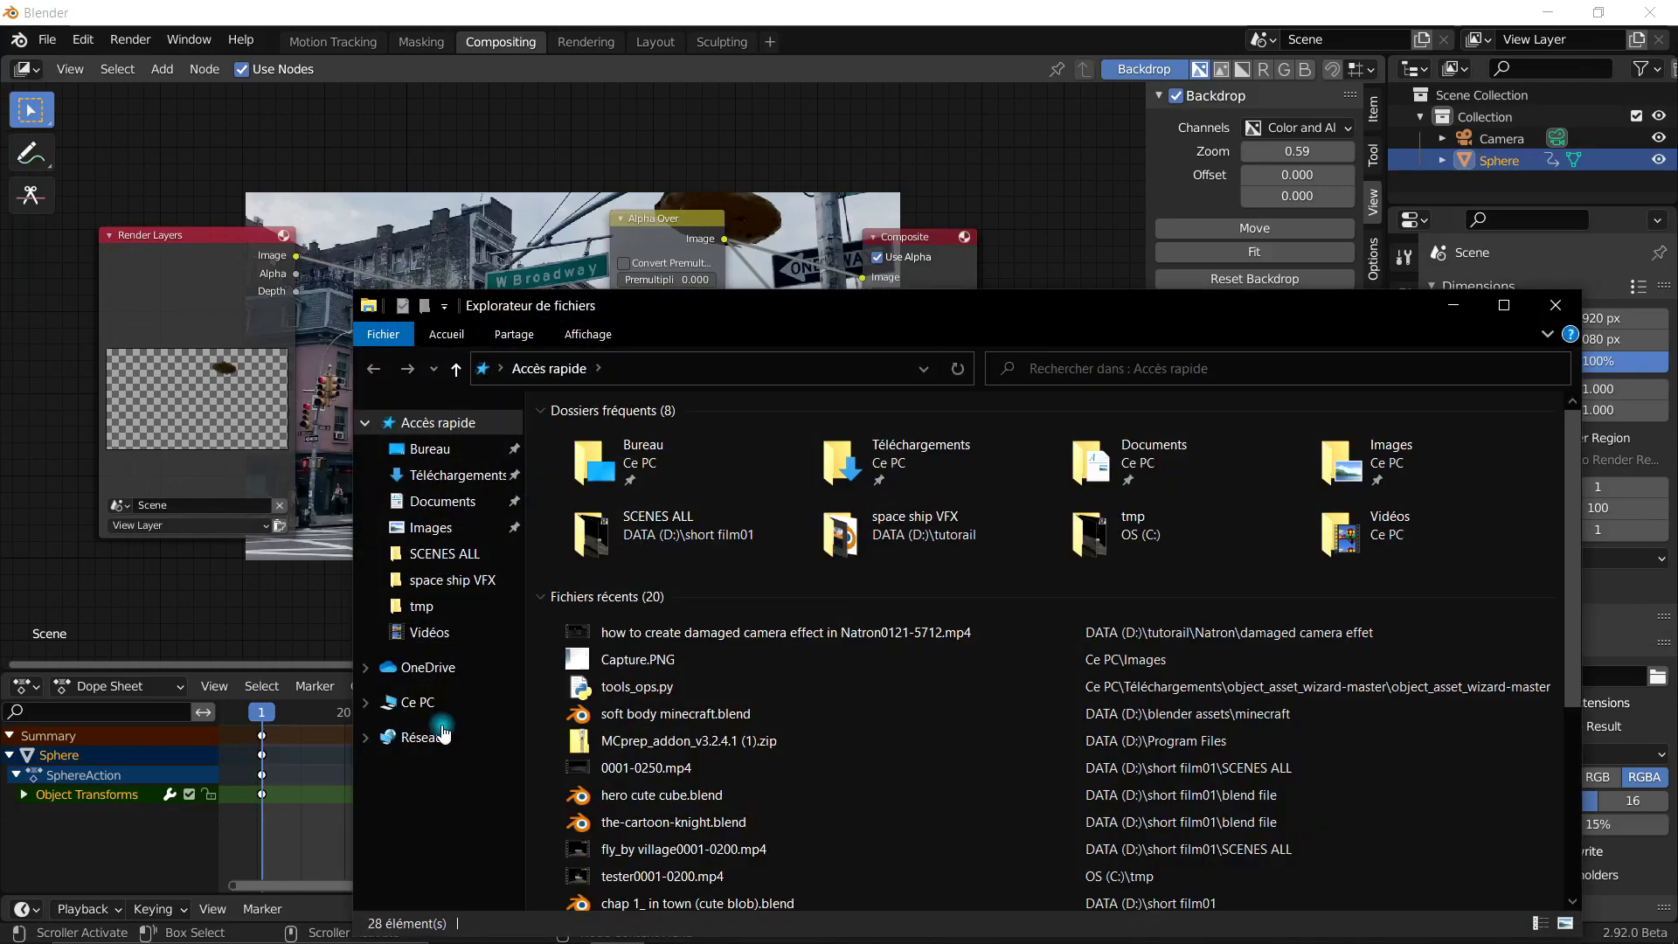
double_click(930, 476)
scroll(767, 684, down, 10)
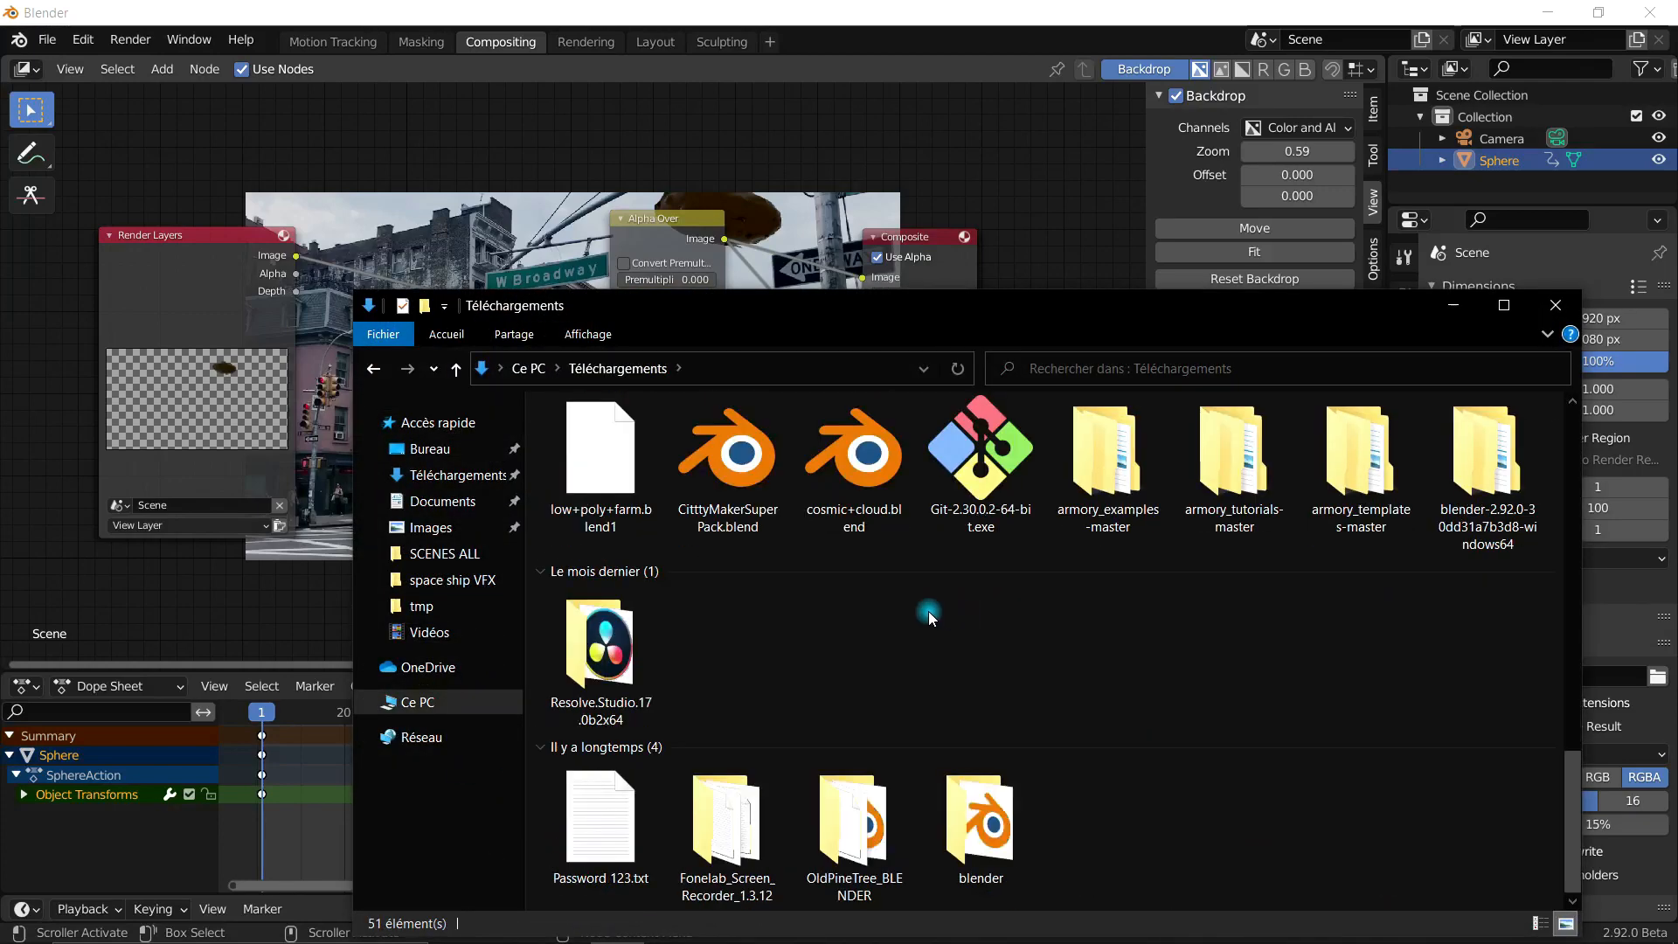
scroll(930, 609, up, 5)
right_click(872, 492)
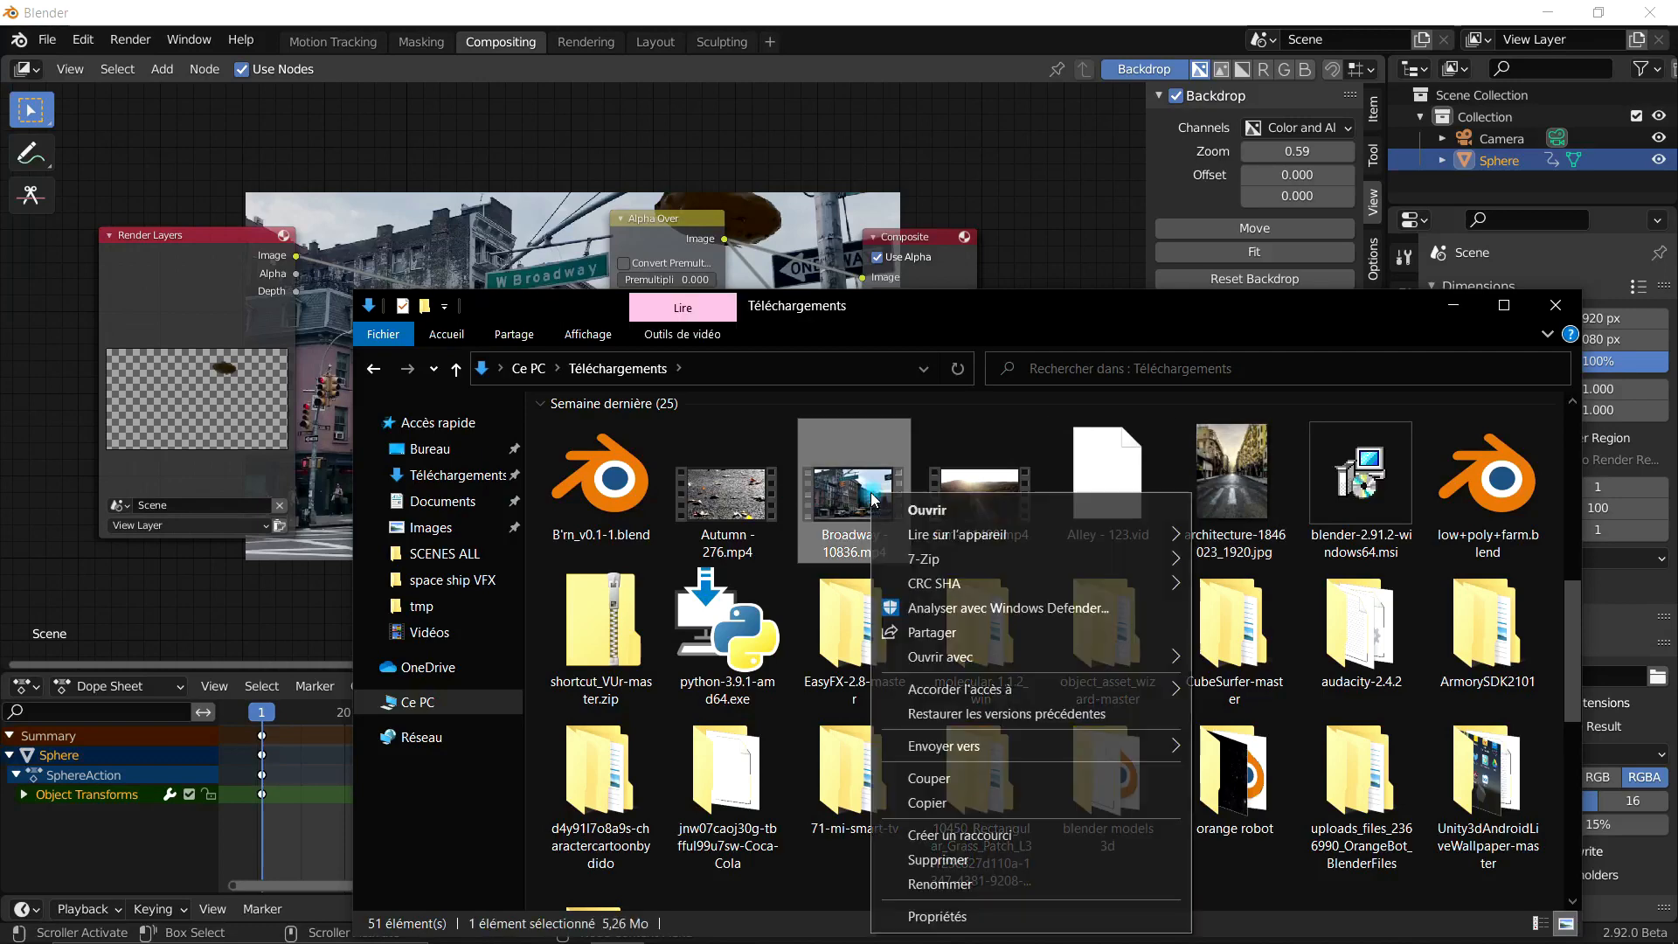
click(929, 915)
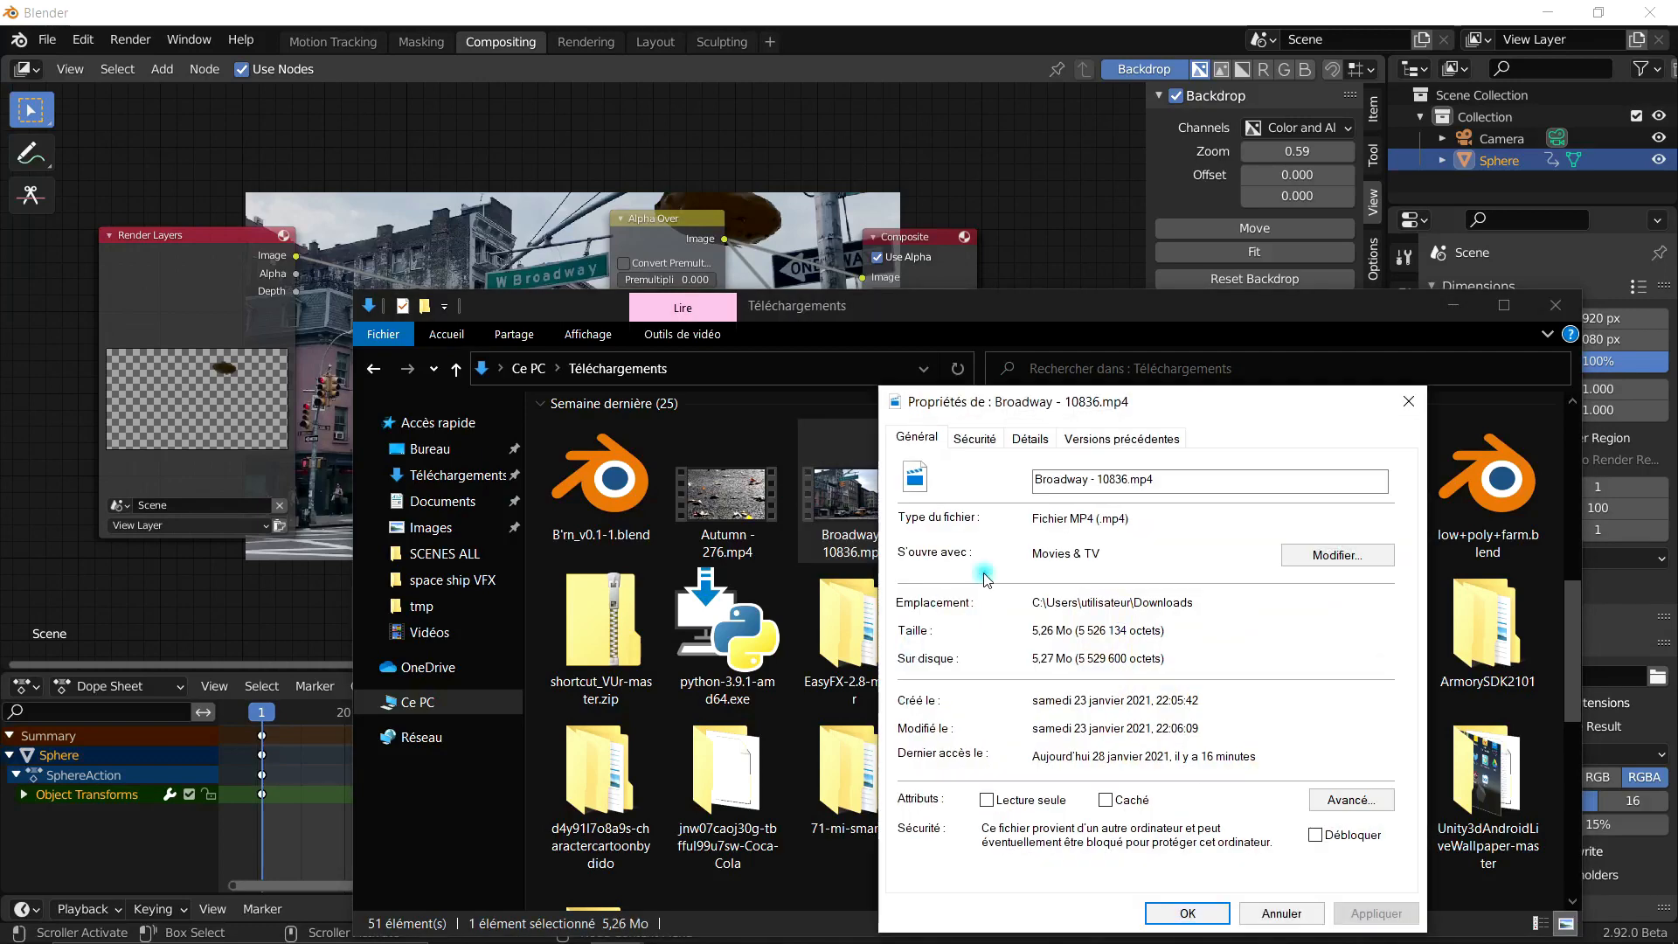
click(1032, 436)
drag(1069, 407, 685, 174)
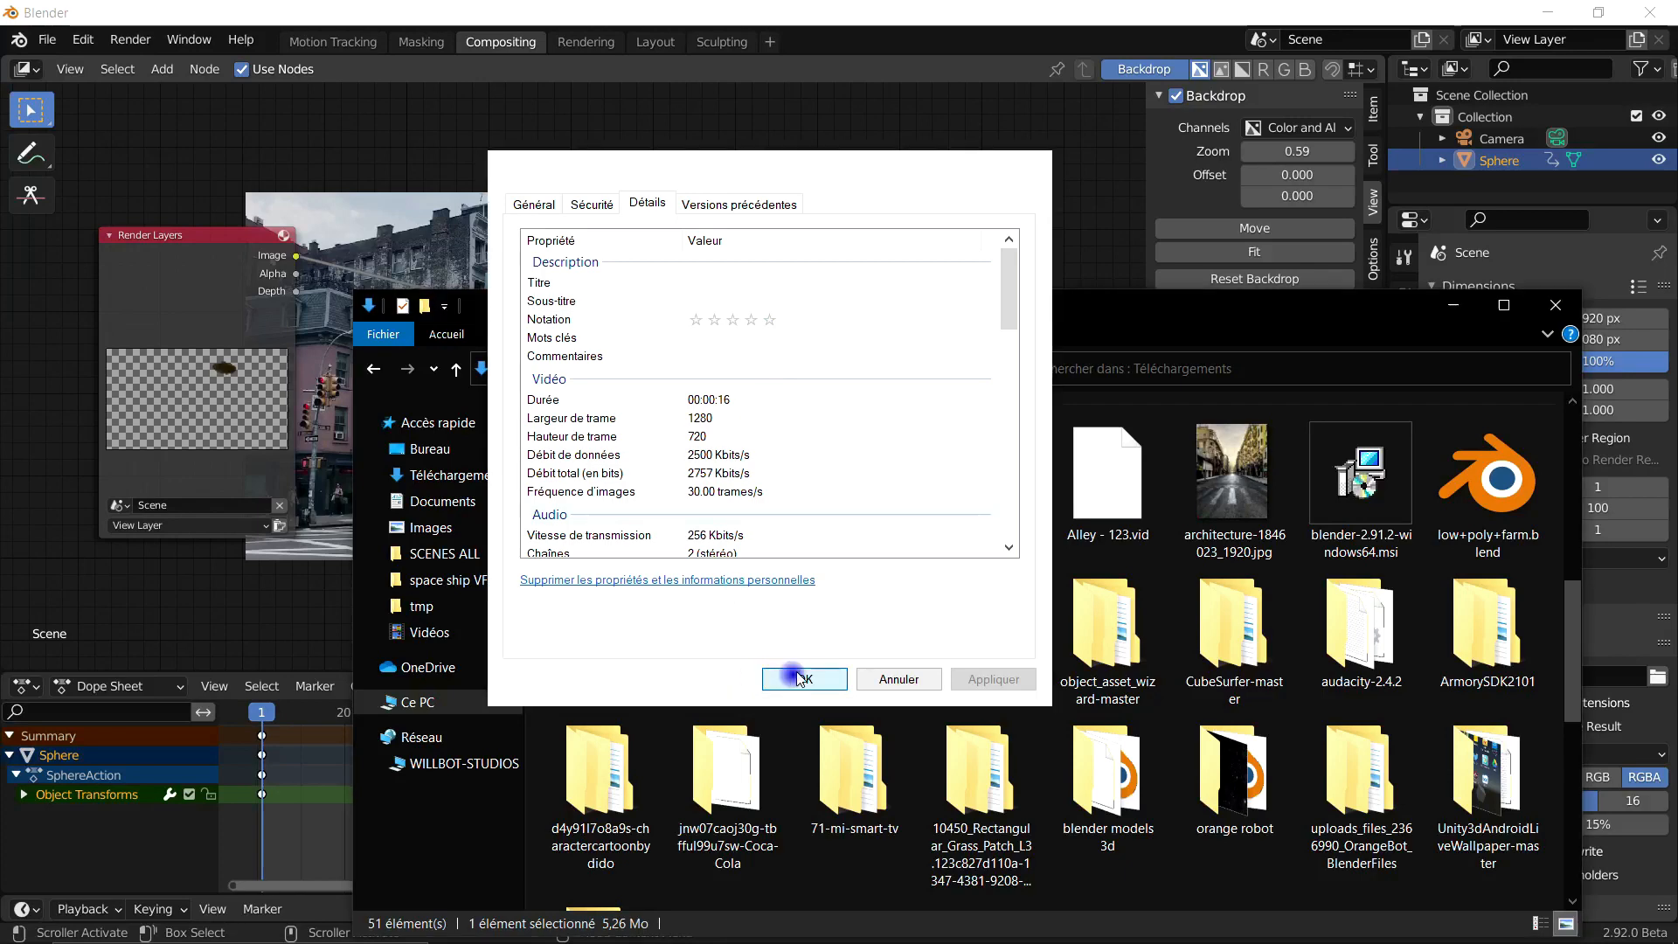
click(795, 679)
click(1555, 305)
Step: Set the render resolution to 1280 px in X and 720 px in Y
click(1608, 320)
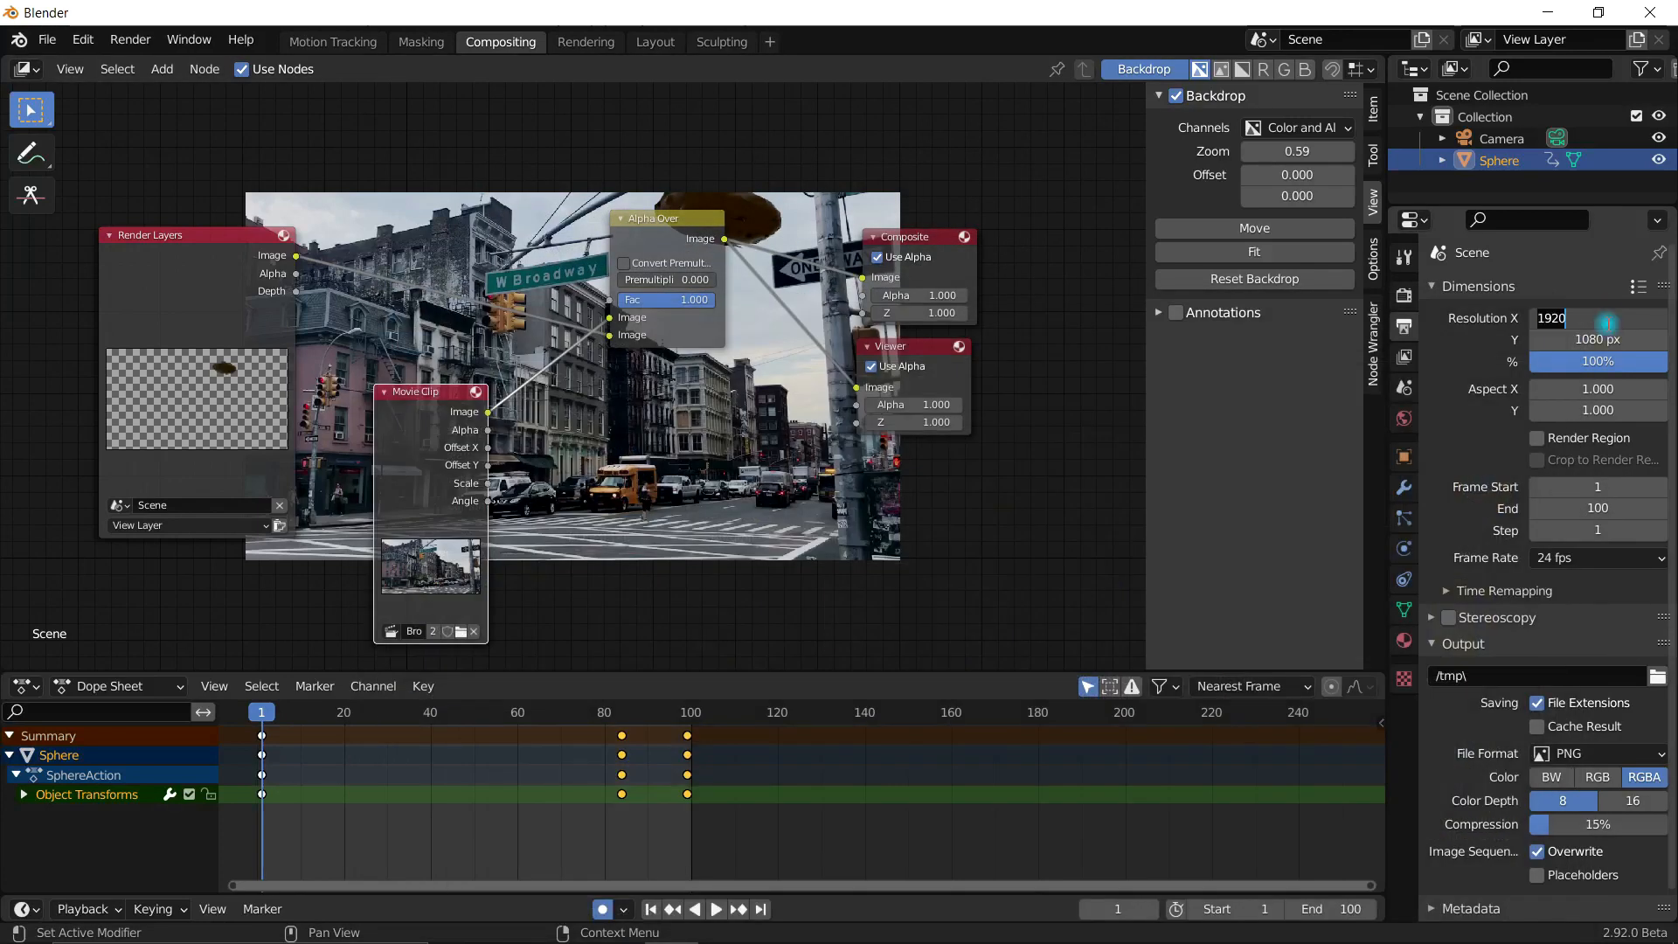
text(1280)
key(Return)
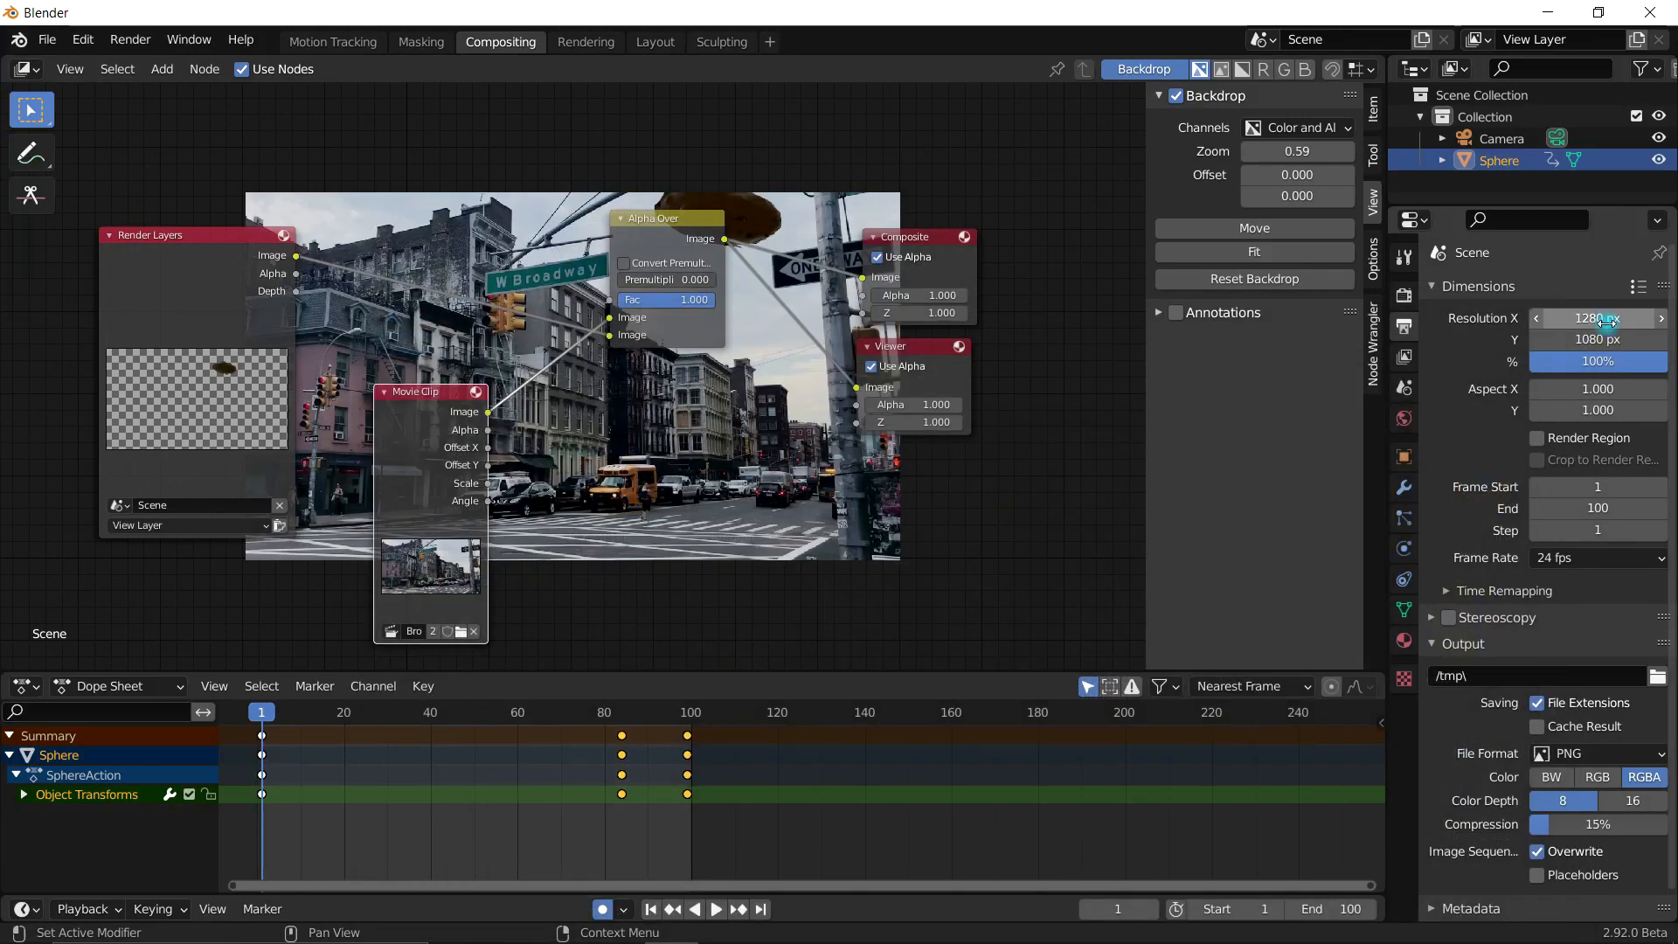
click(1596, 337)
text(720)
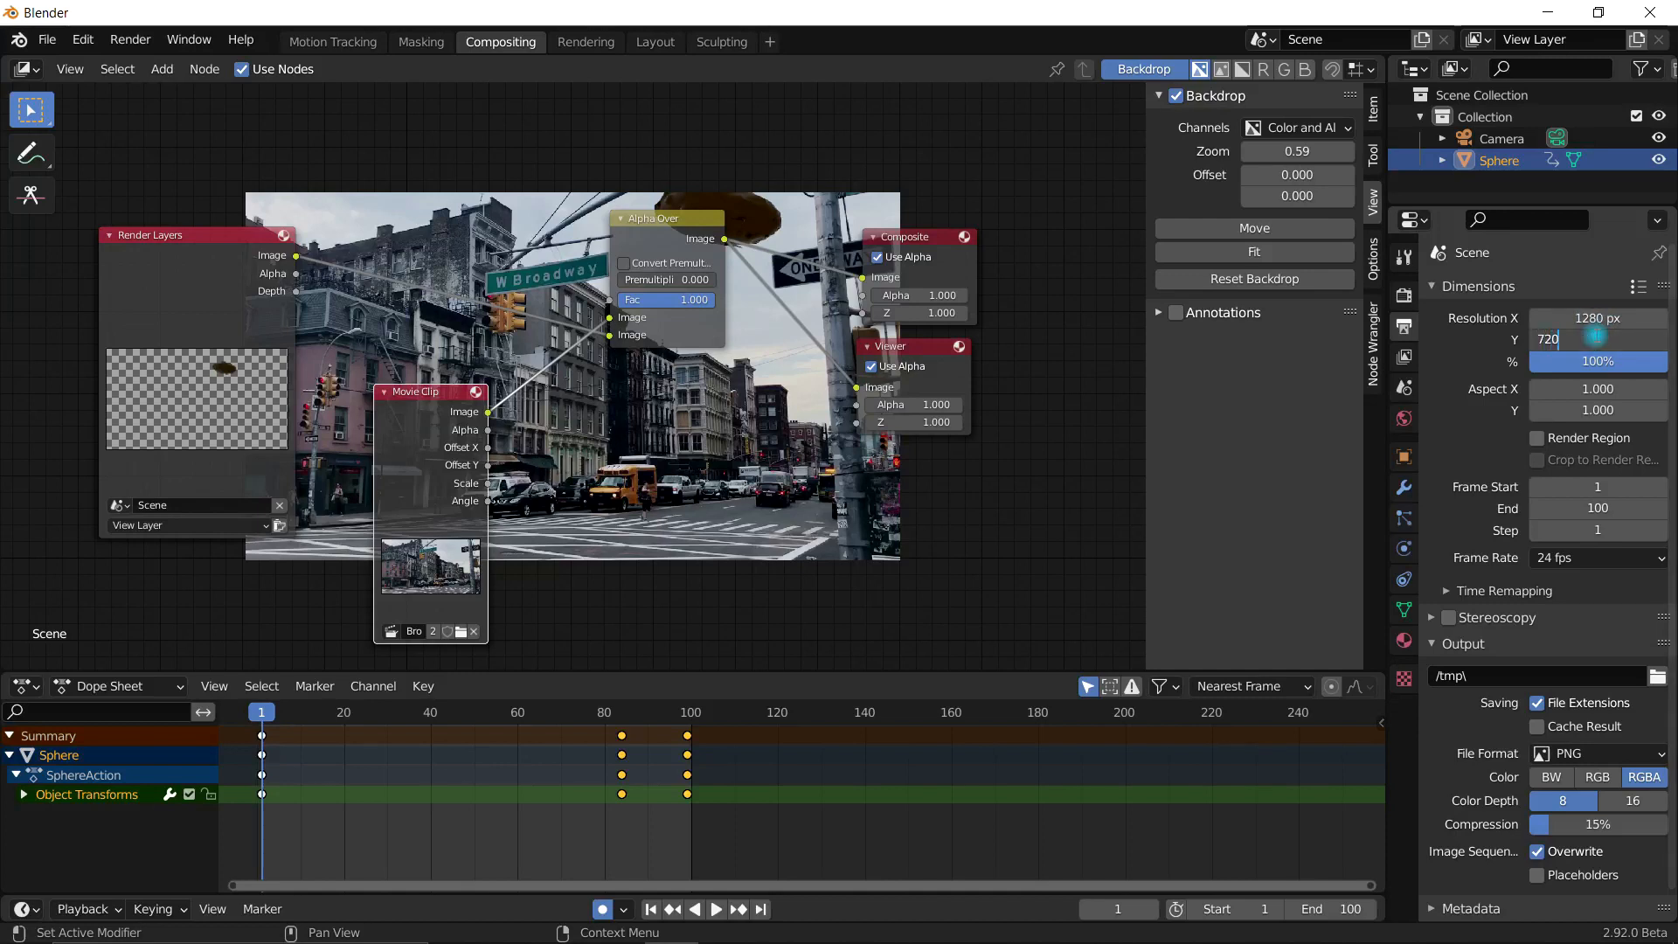
key(Return)
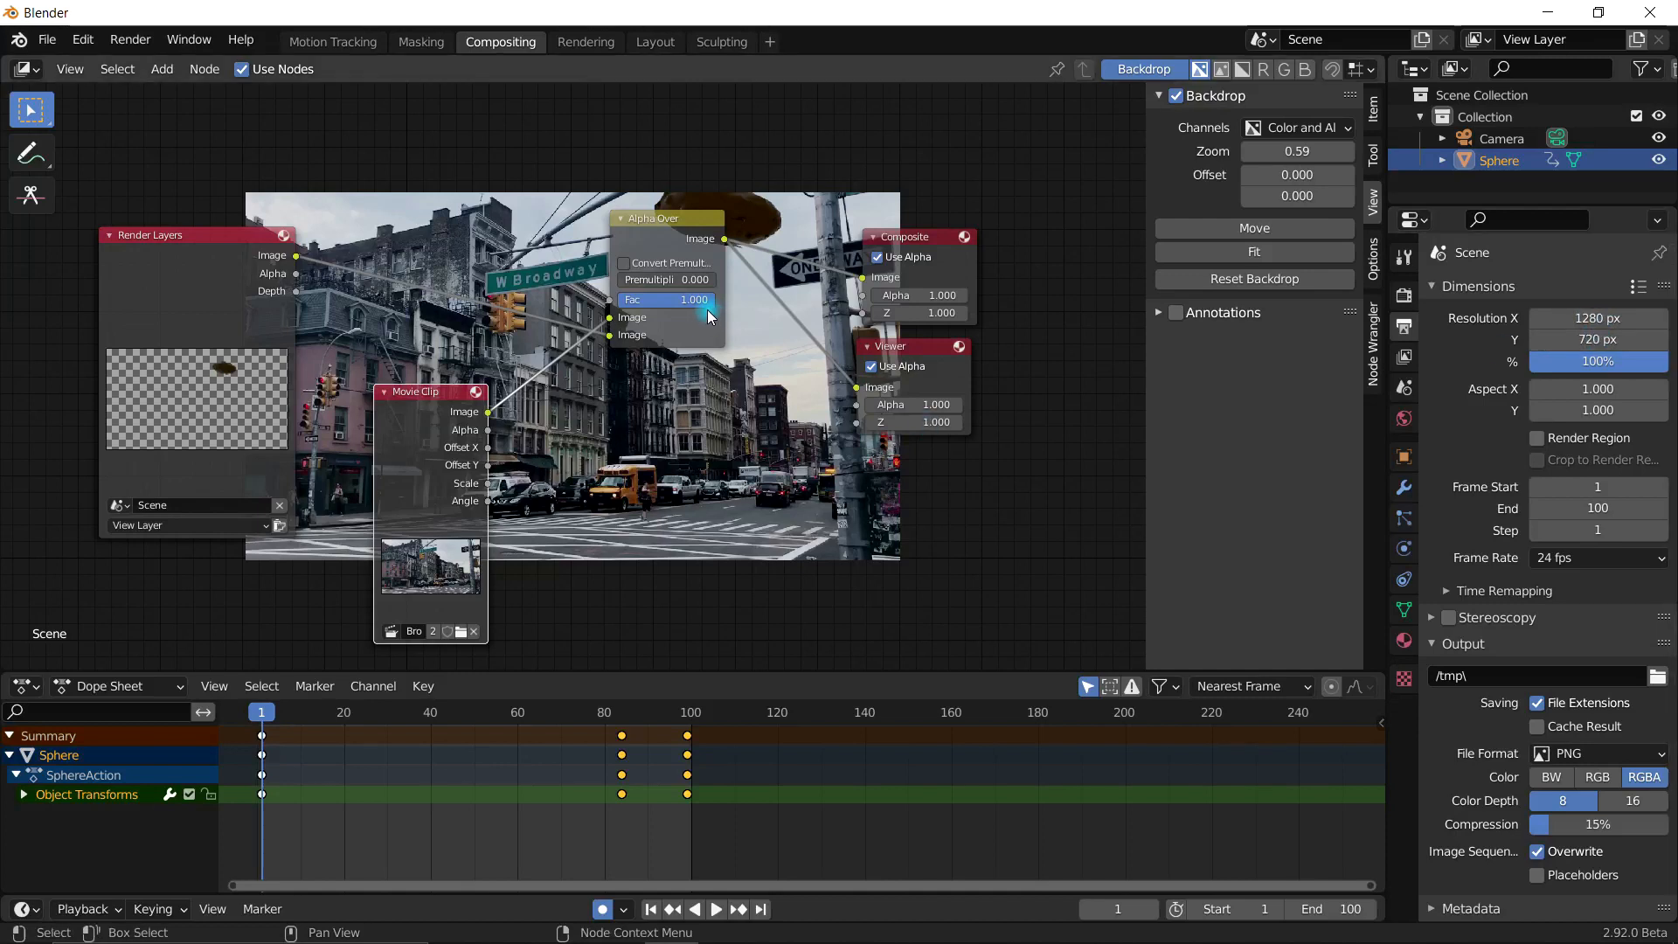
Step: Play the asteroid animation from frame 1 to frame 39 through the camera in the Layout workspace
click(395, 721)
drag(396, 731, 263, 719)
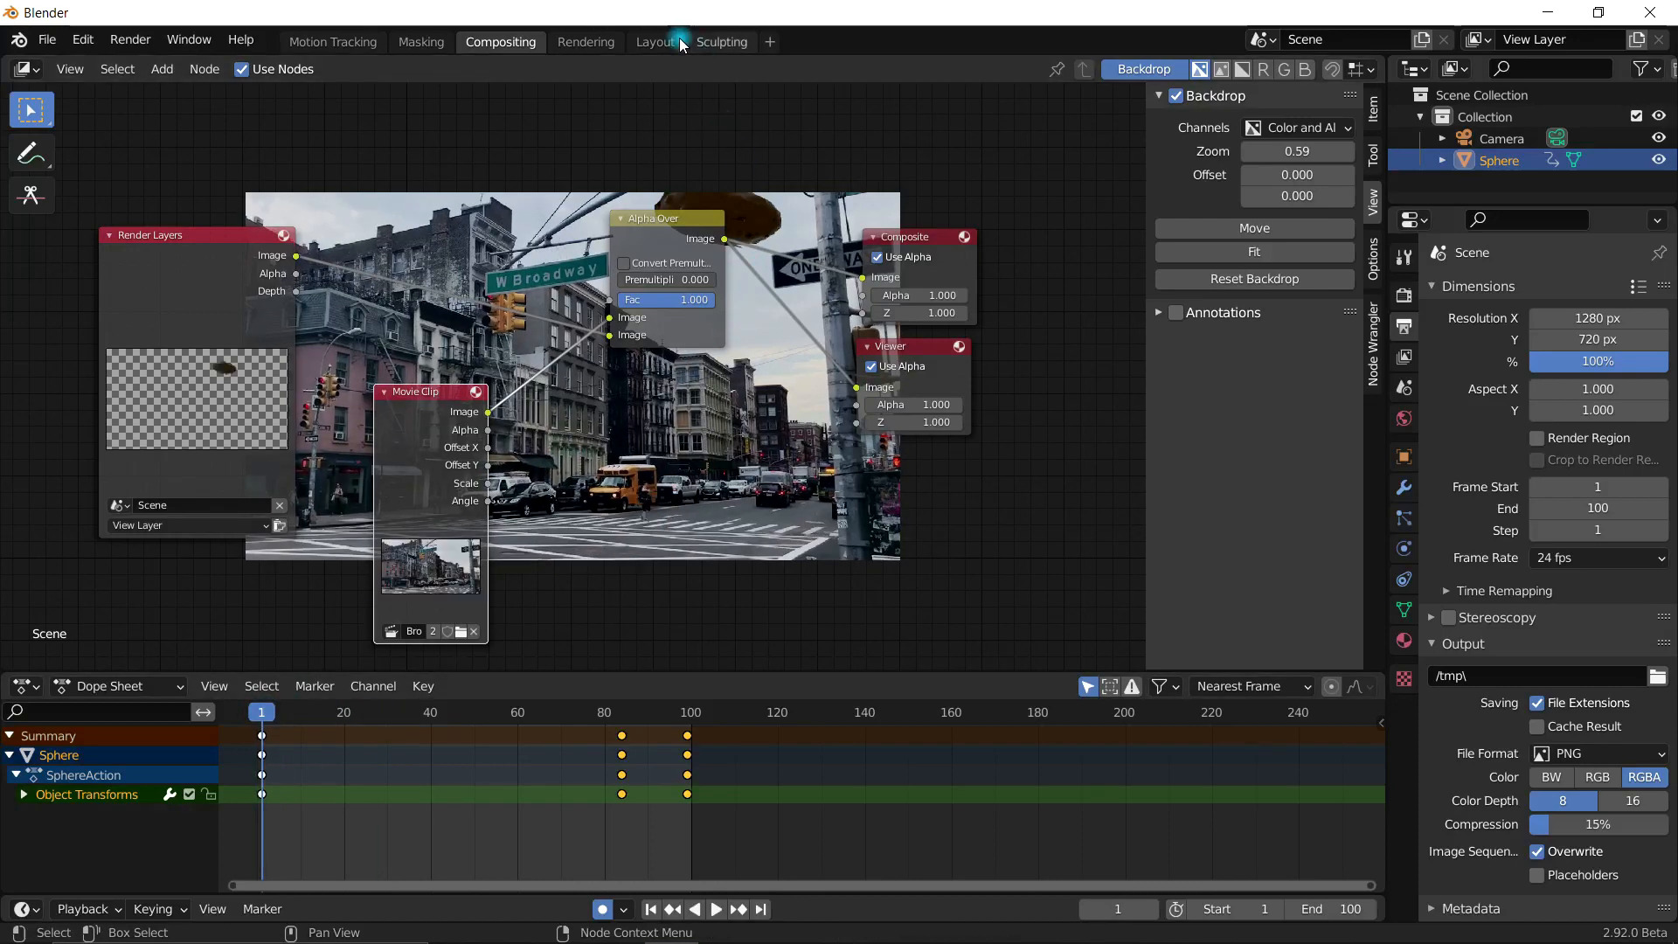
click(655, 41)
key(KP_0)
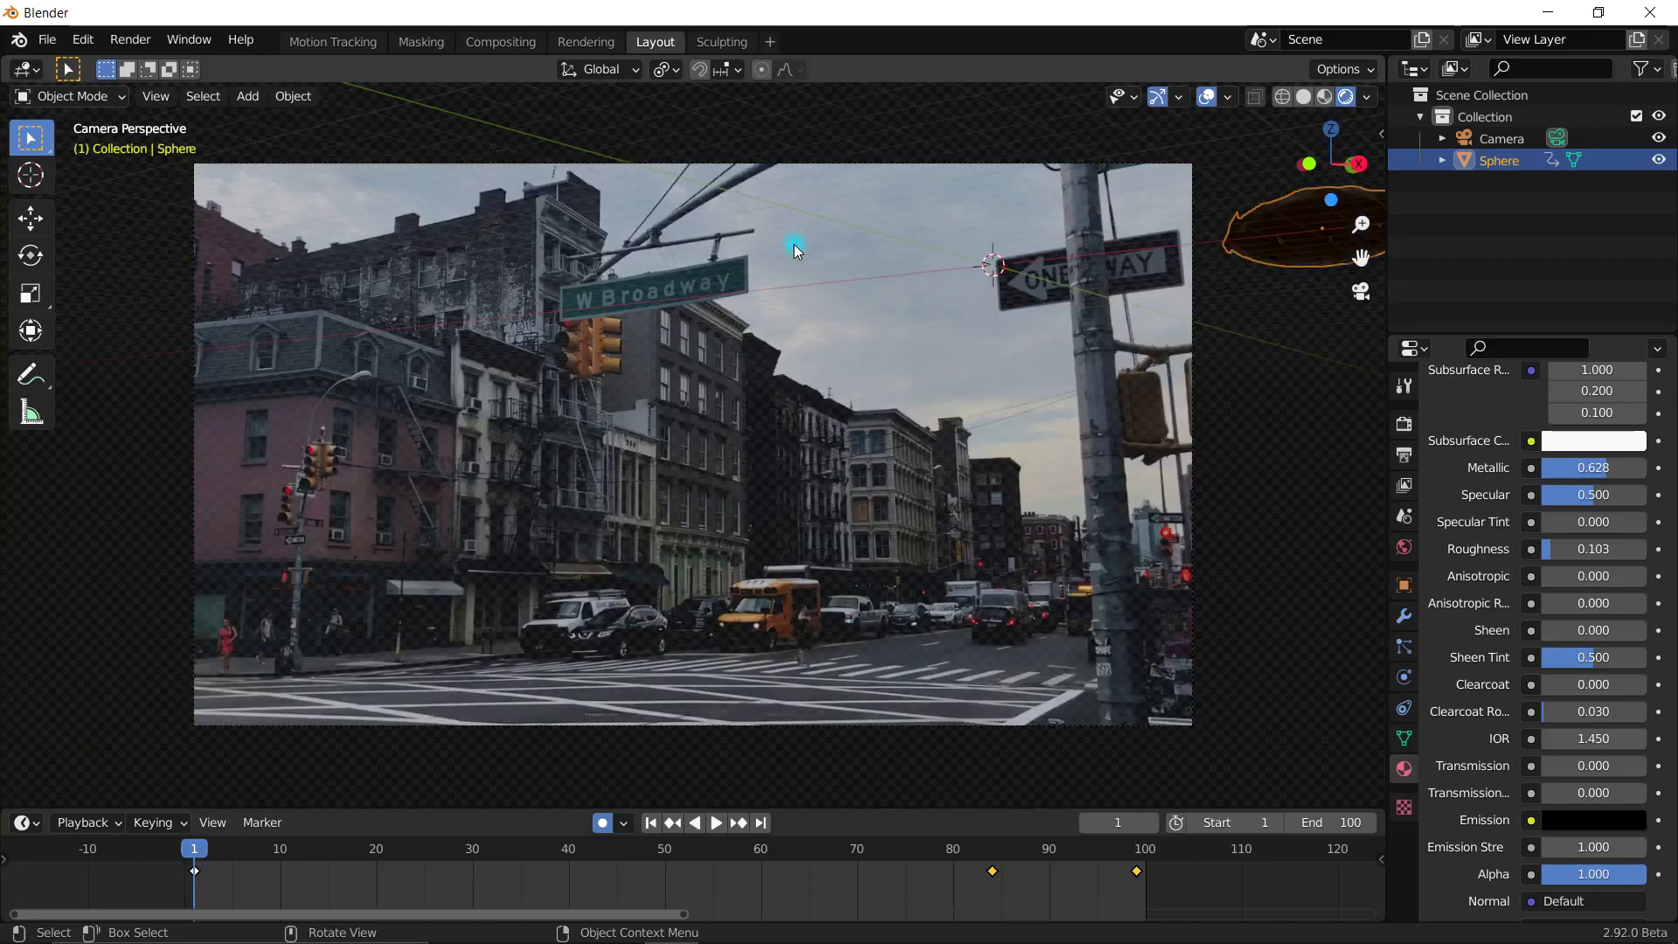
click(718, 823)
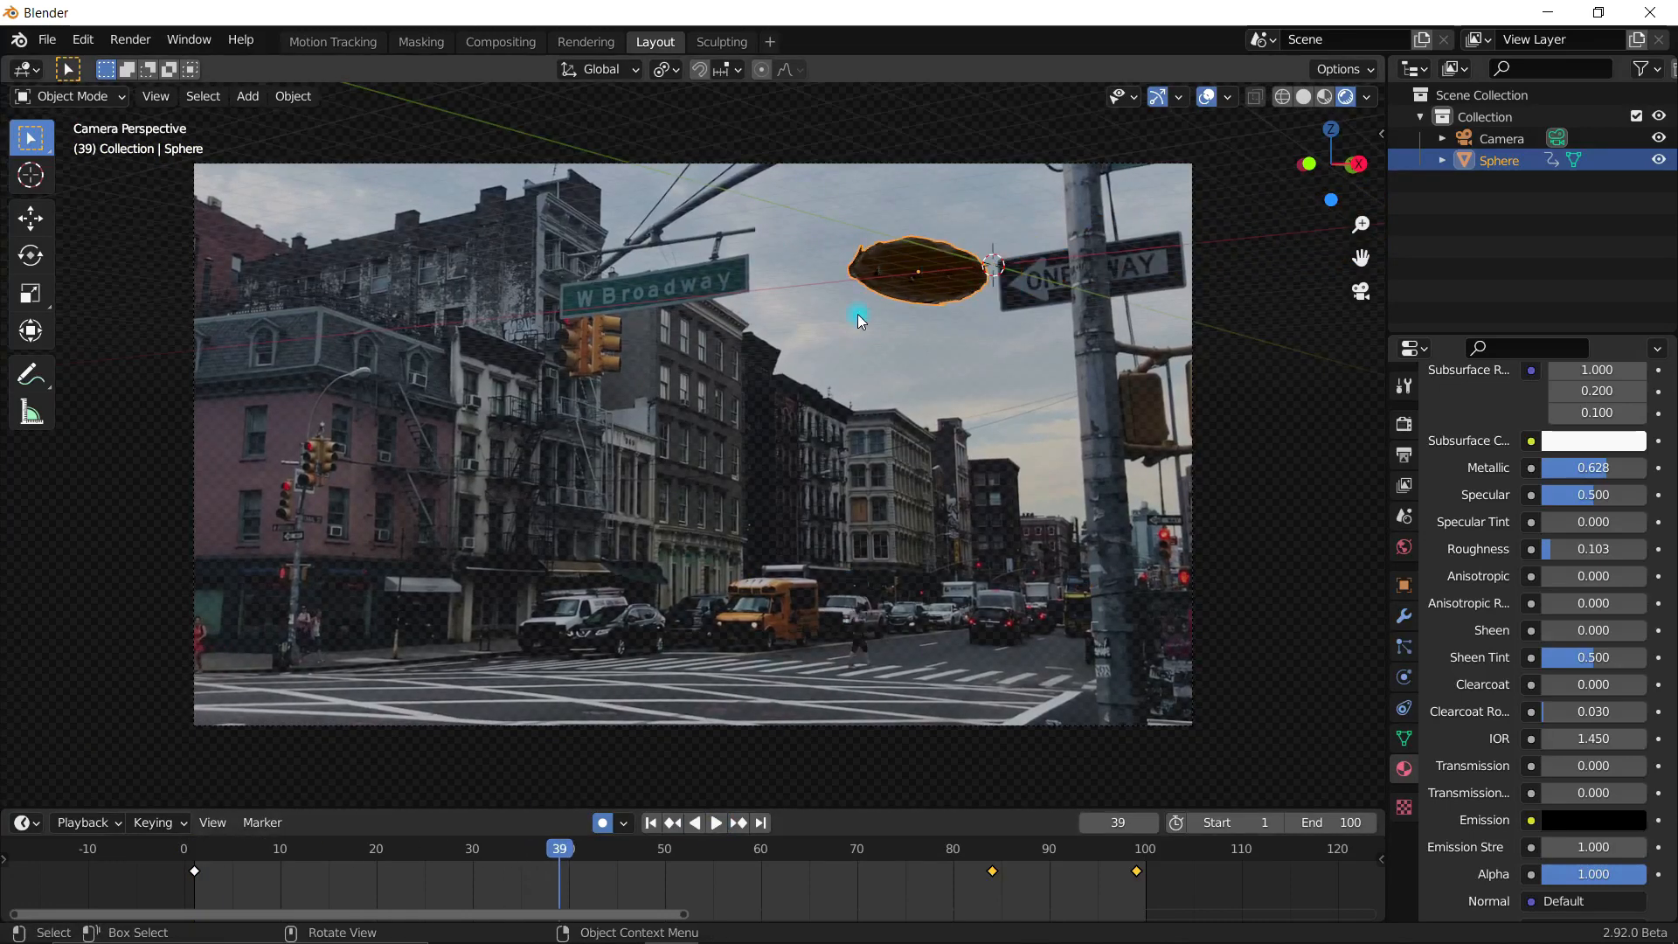
Step: Render frame 39 and inspect how the asteroid sits over the street footage in the Rendering workspace
click(586, 41)
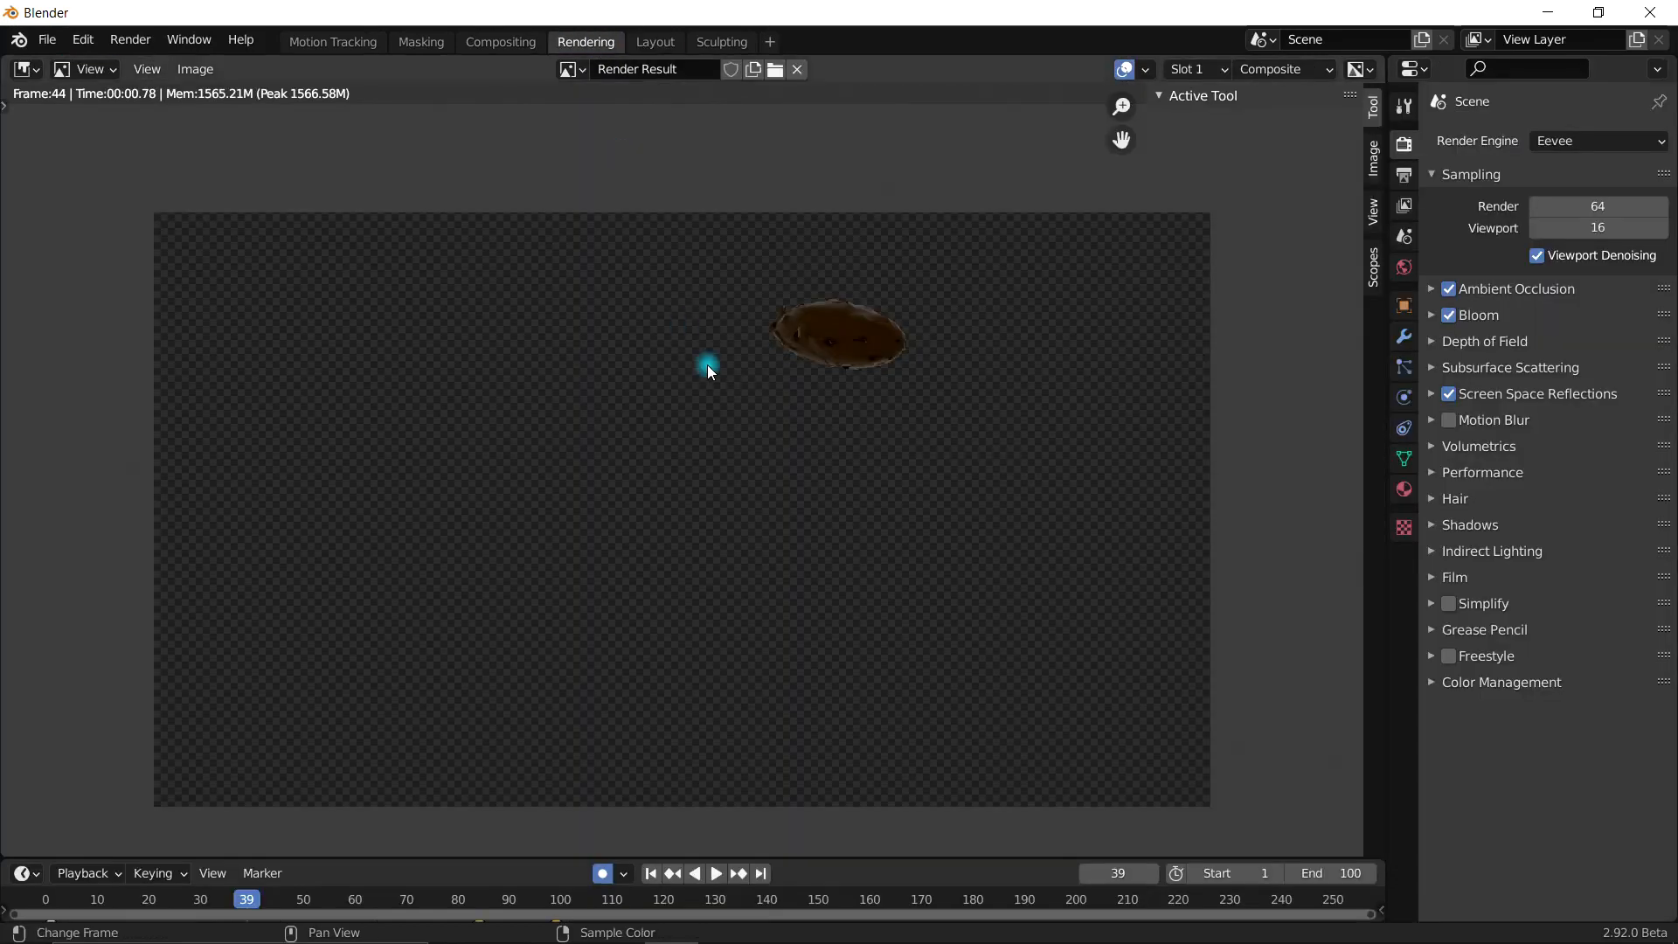
key(F12)
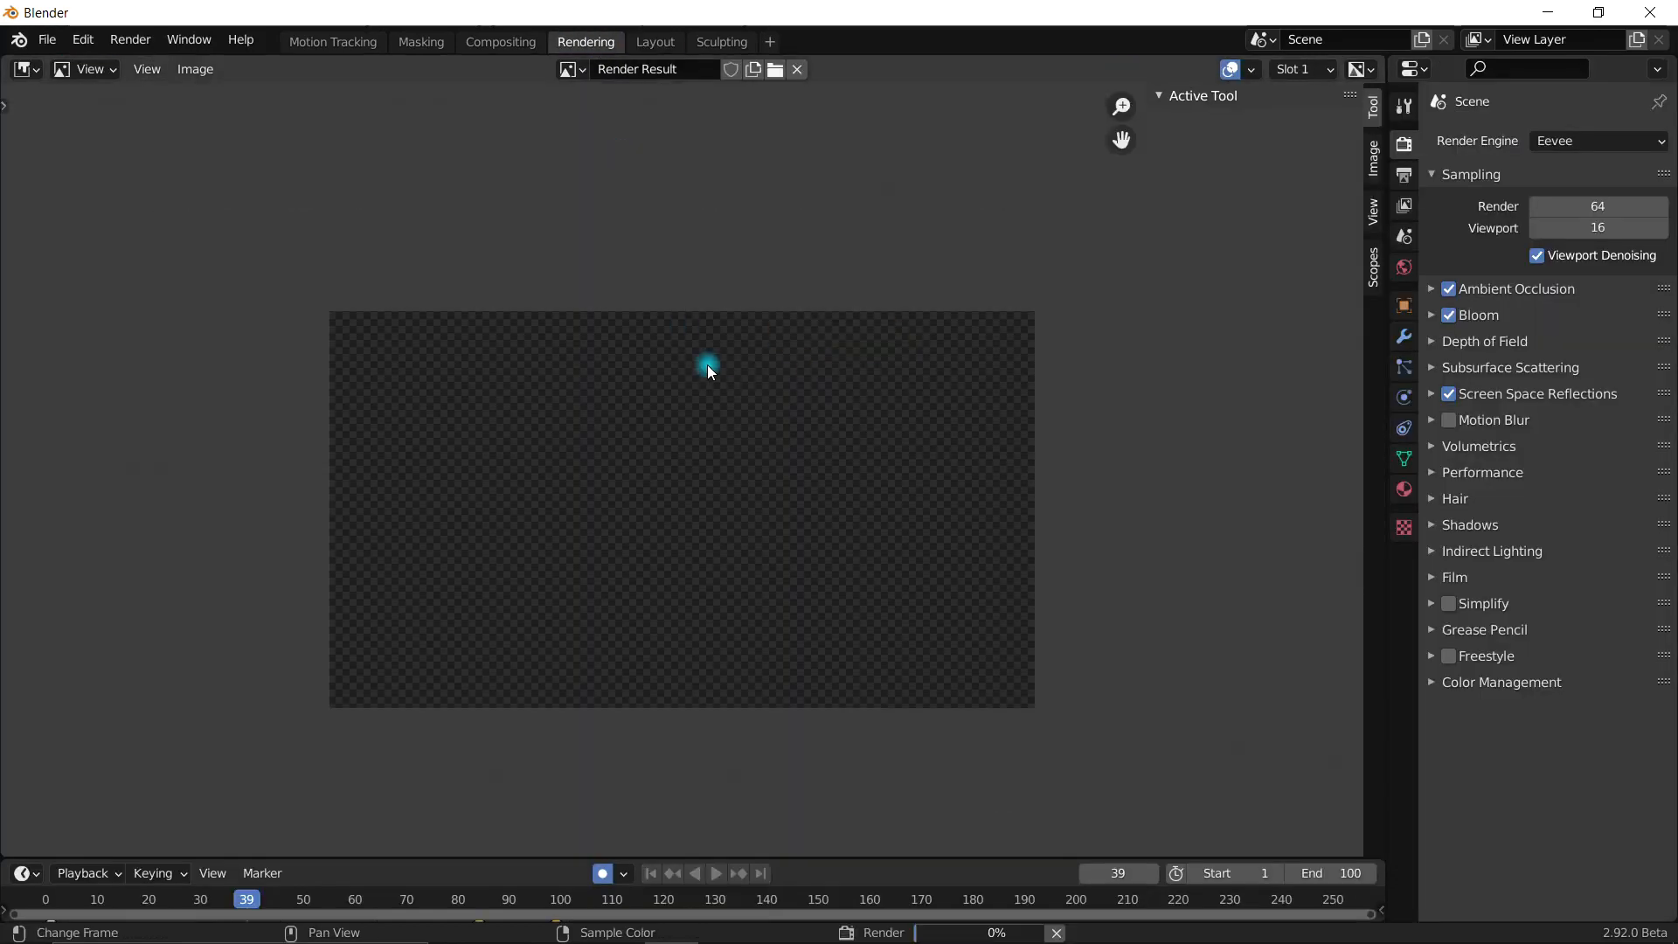
scroll(869, 454, up, 3)
scroll(869, 453, down, 2)
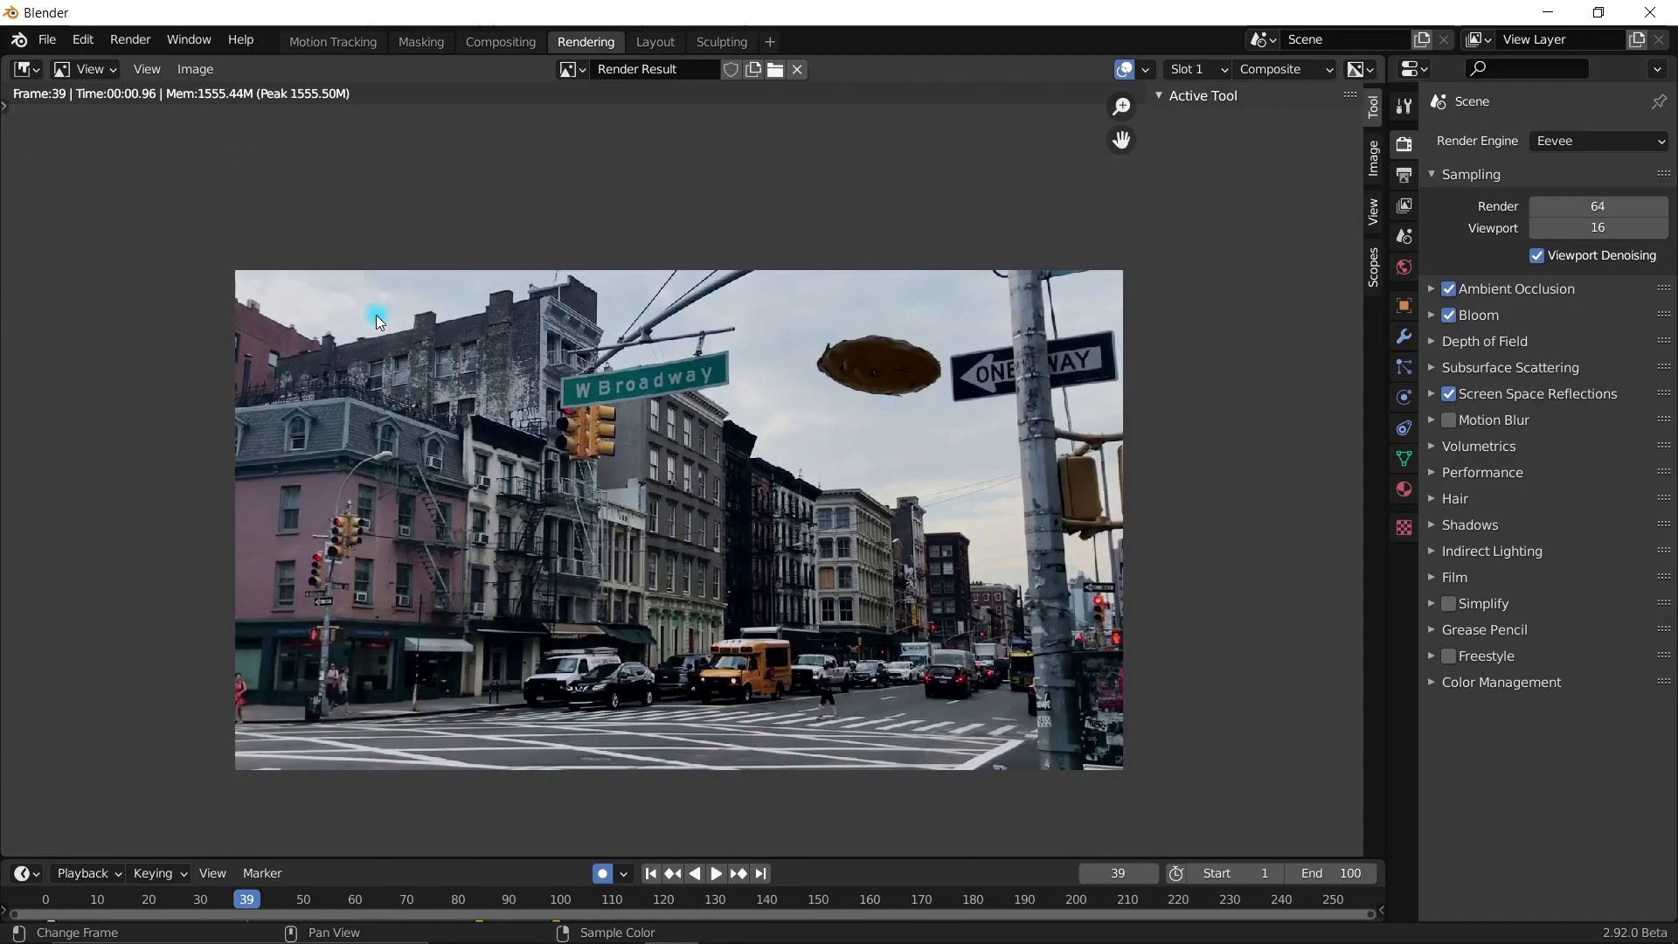
scroll(914, 474, up, 3)
middle_drag(830, 425, 609, 526)
scroll(543, 518, up, 2)
scroll(544, 517, down, 3)
middle_drag(429, 556, 622, 530)
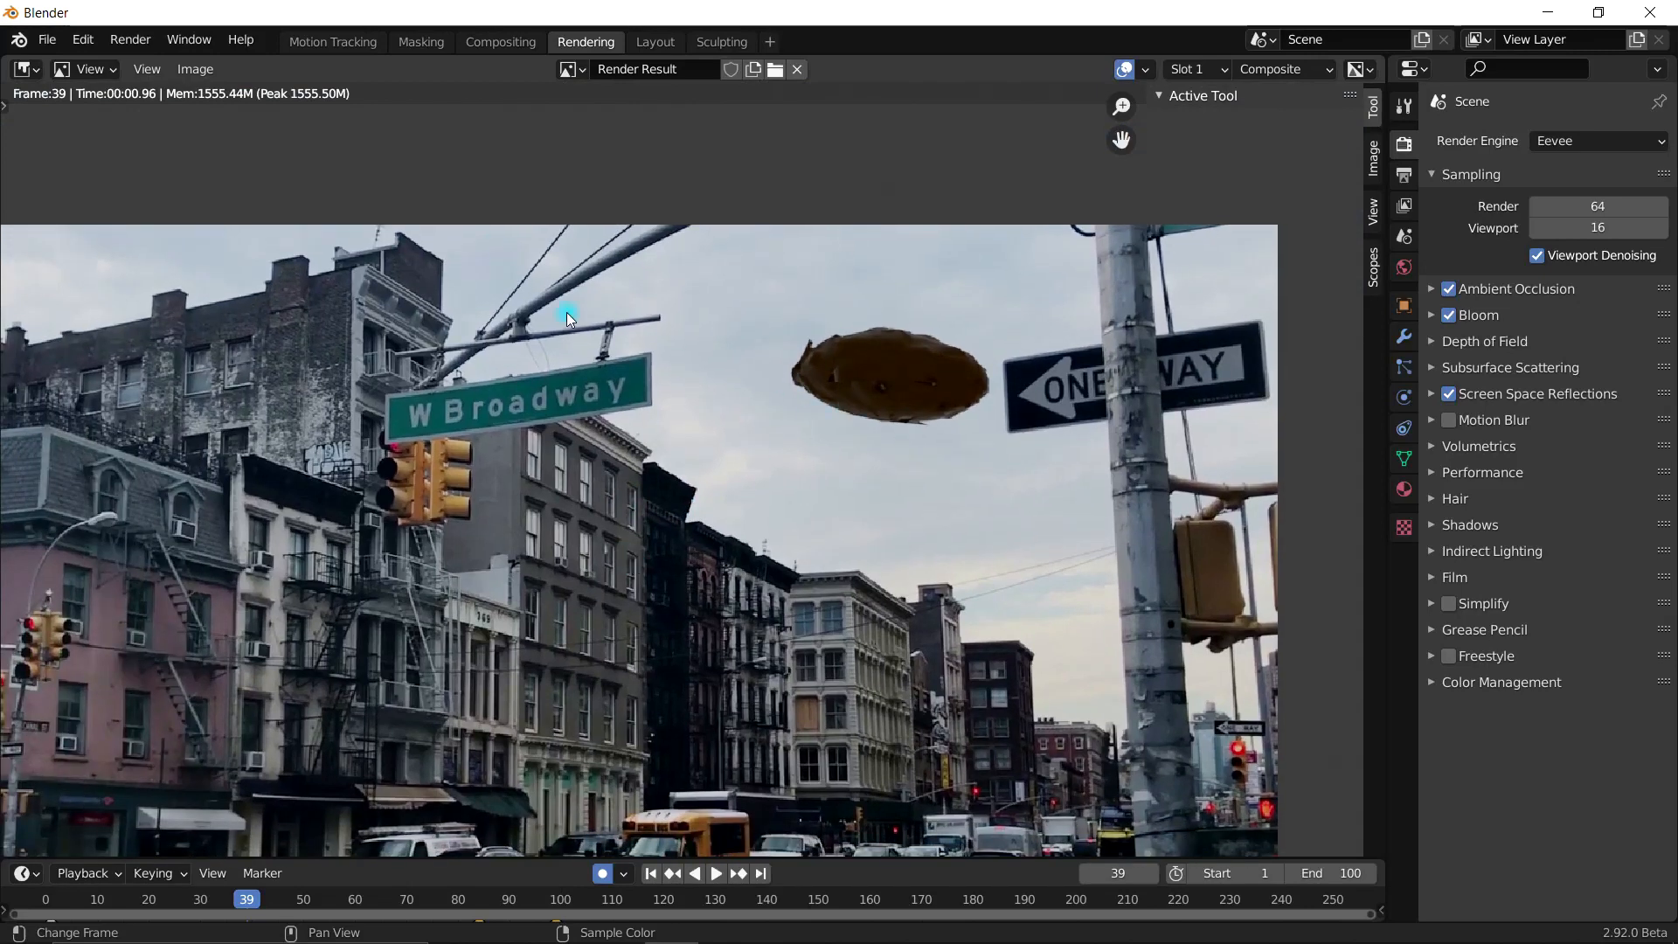
Step: Go to frame 29, render it, and inspect how the asteroid overlaps the pole and the One Way sign
click(654, 42)
drag(563, 849, 466, 851)
key(F12)
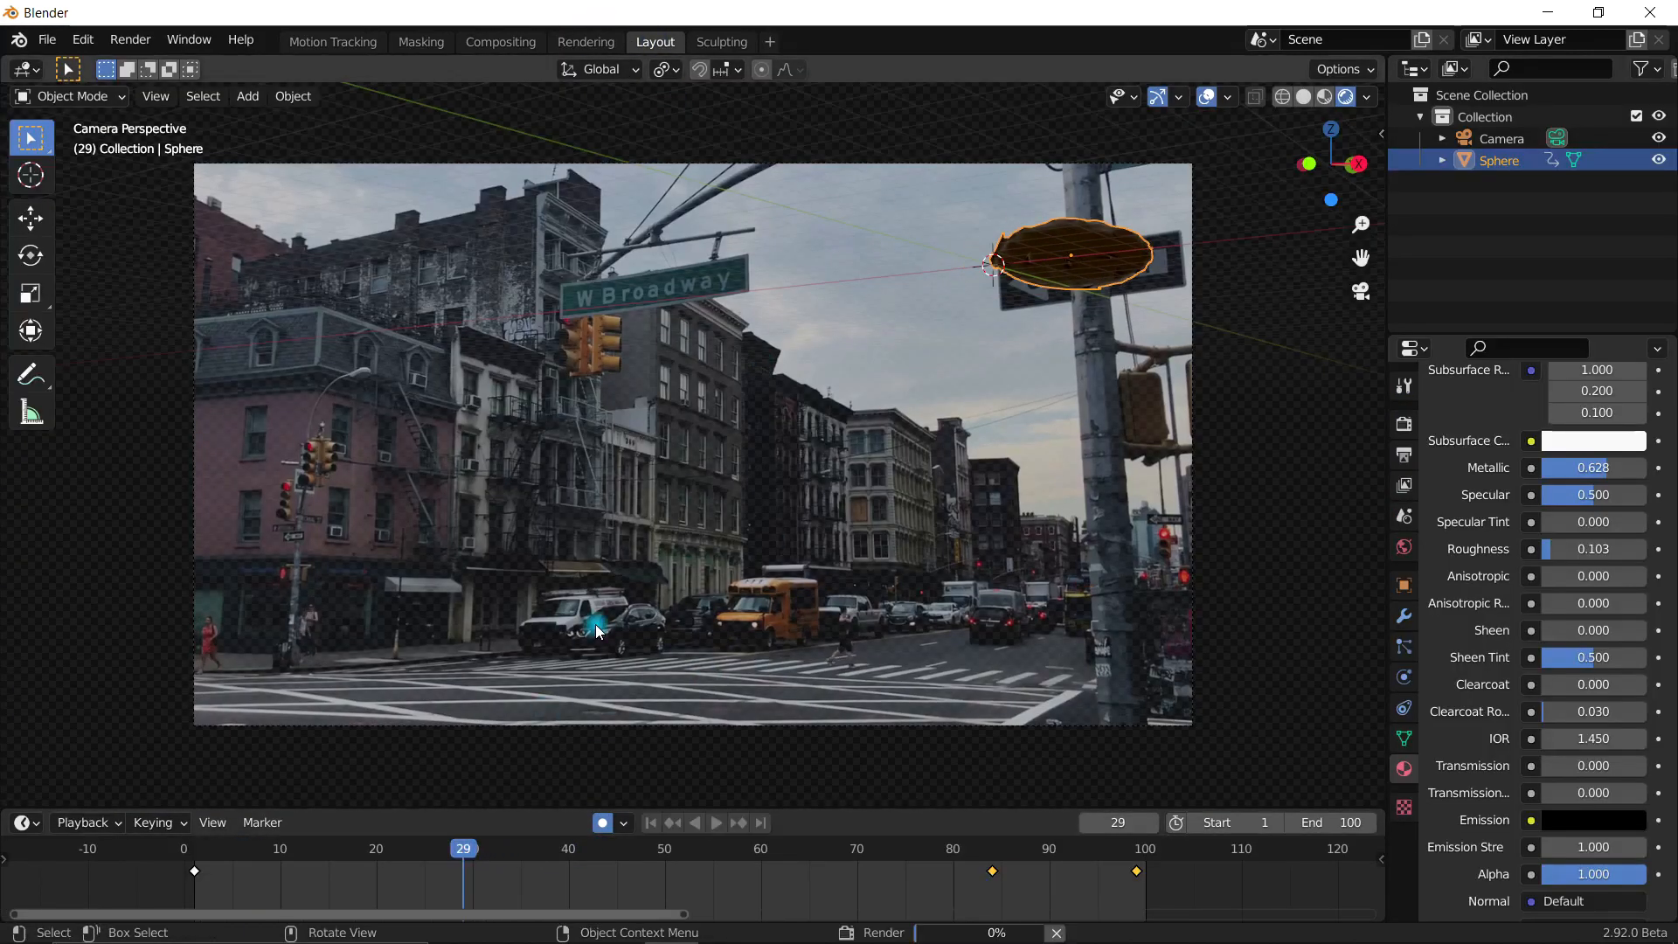
click(585, 41)
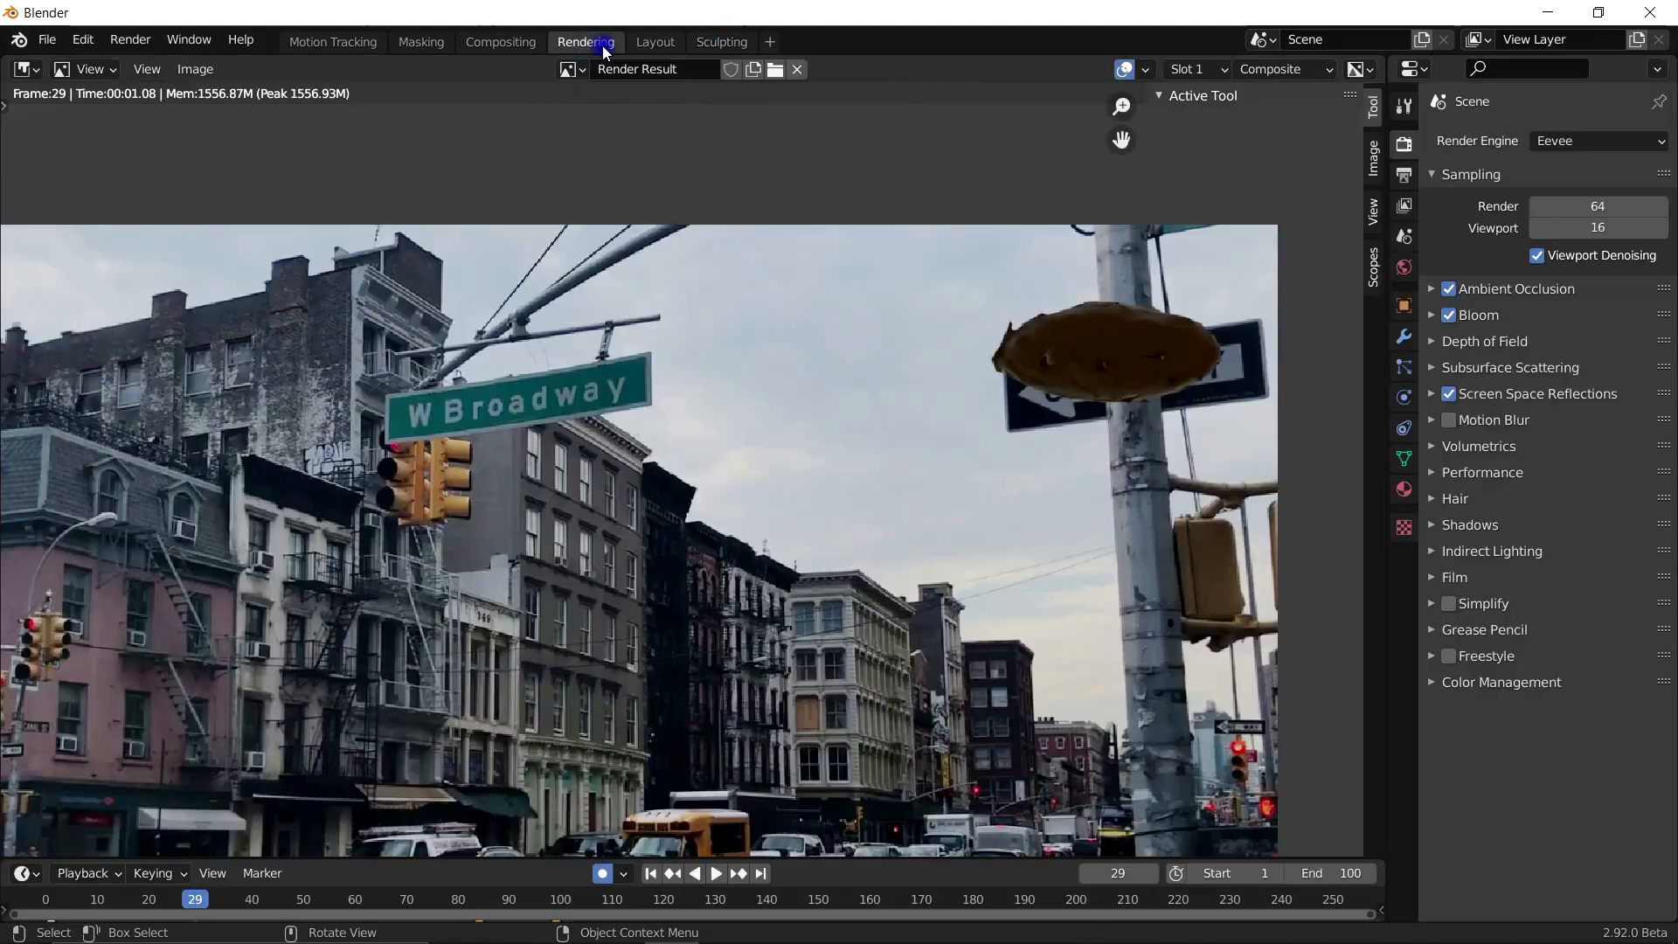
scroll(1145, 350, down, 3)
middle_drag(1018, 431, 1088, 418)
scroll(1049, 398, up, 1)
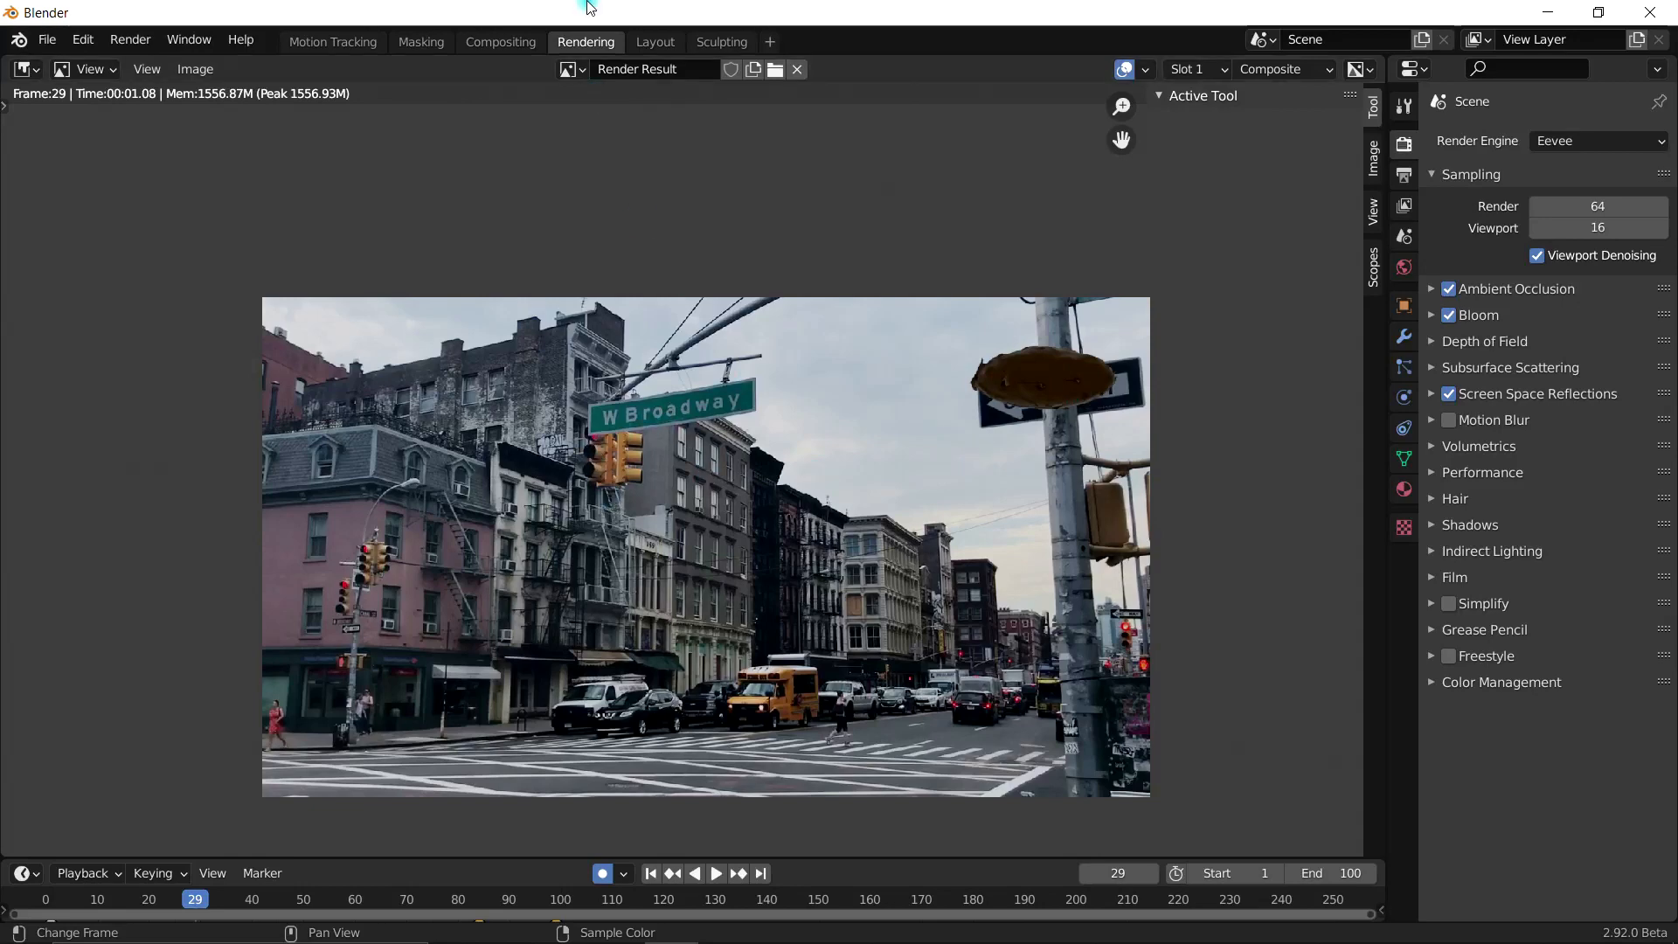
Step: Enable Convert Premultiplied on the Alpha Over node in the Compositing workspace
click(500, 41)
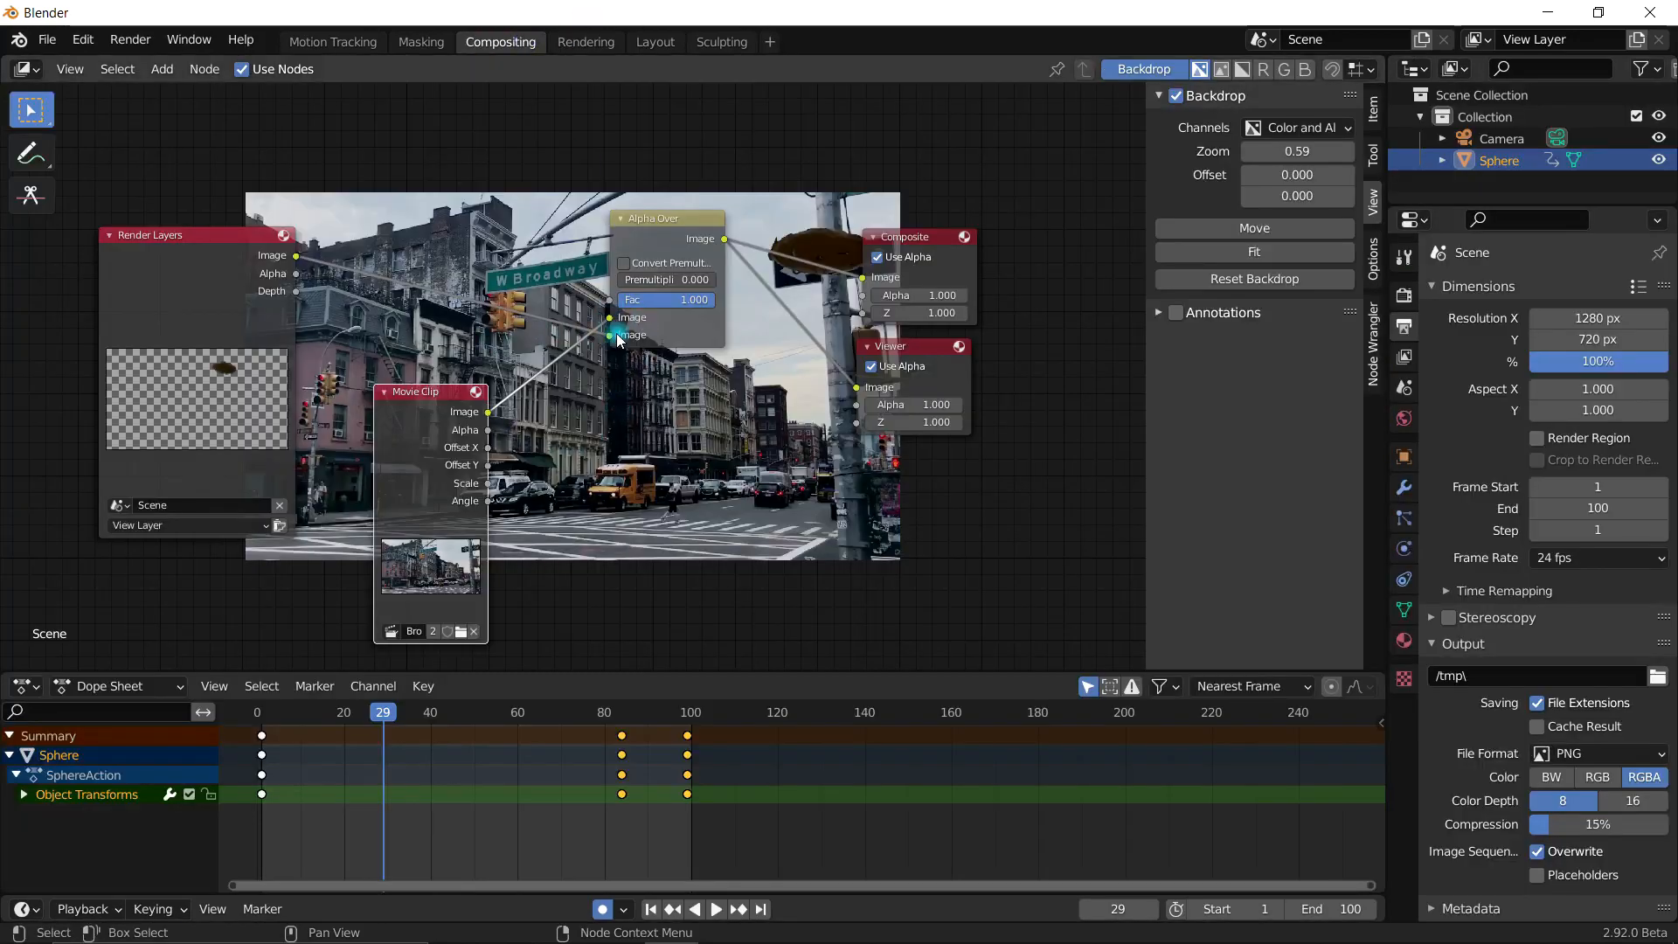
middle_drag(781, 383, 827, 483)
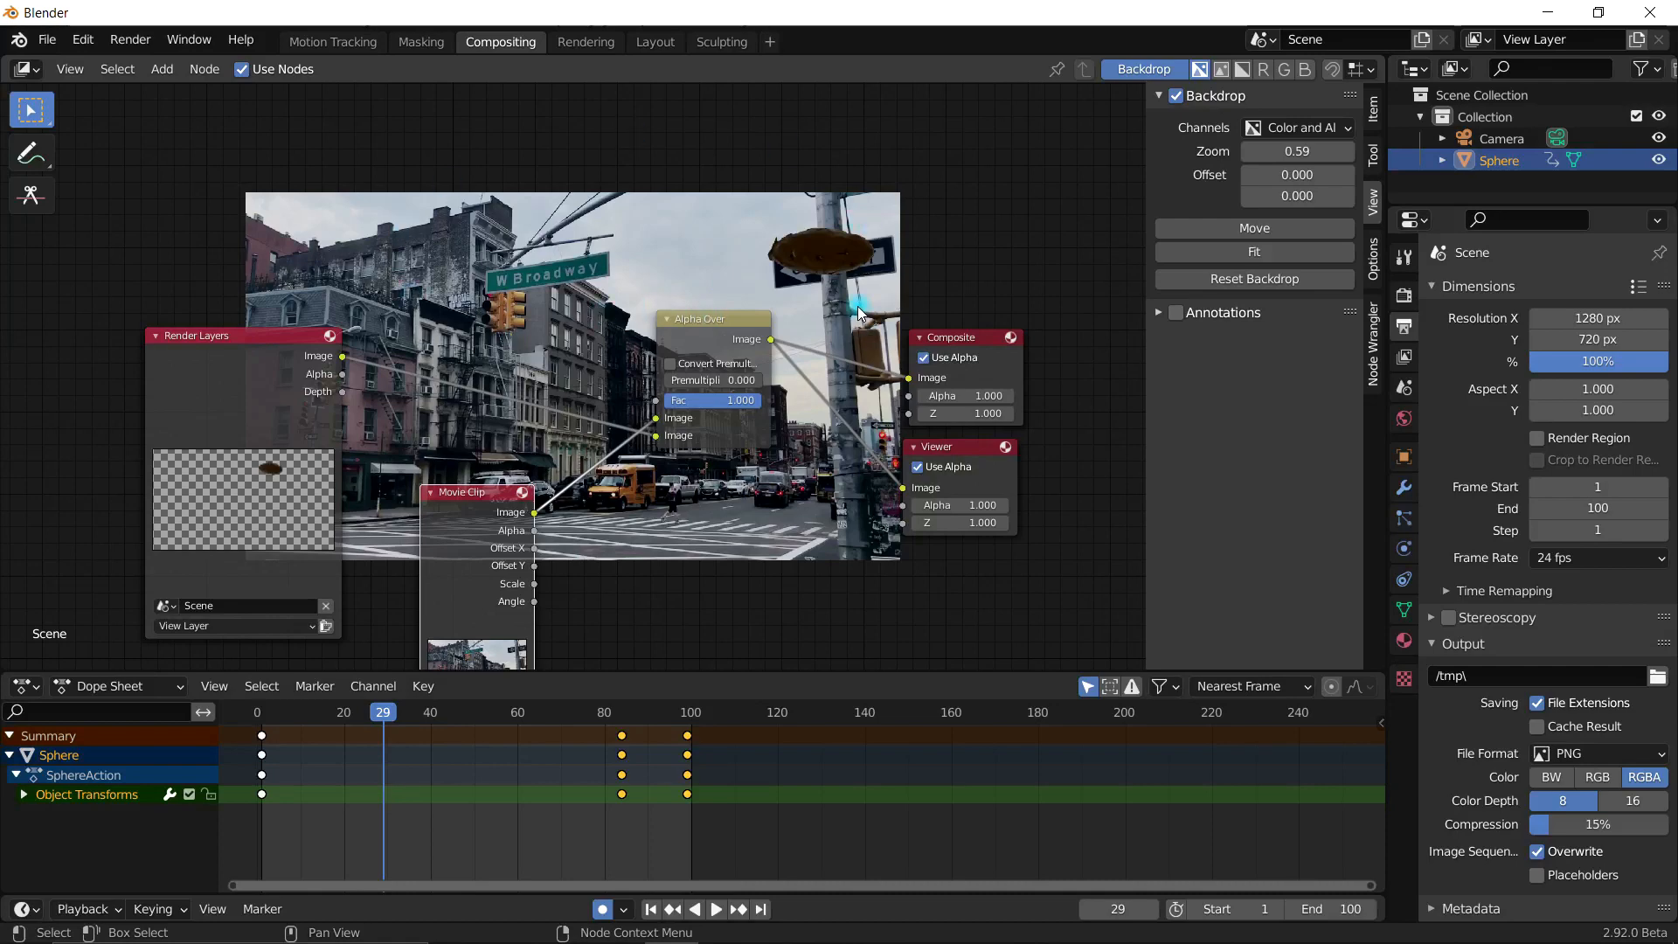
click(672, 366)
middle_drag(762, 514, 767, 414)
scroll(662, 435, up, 1)
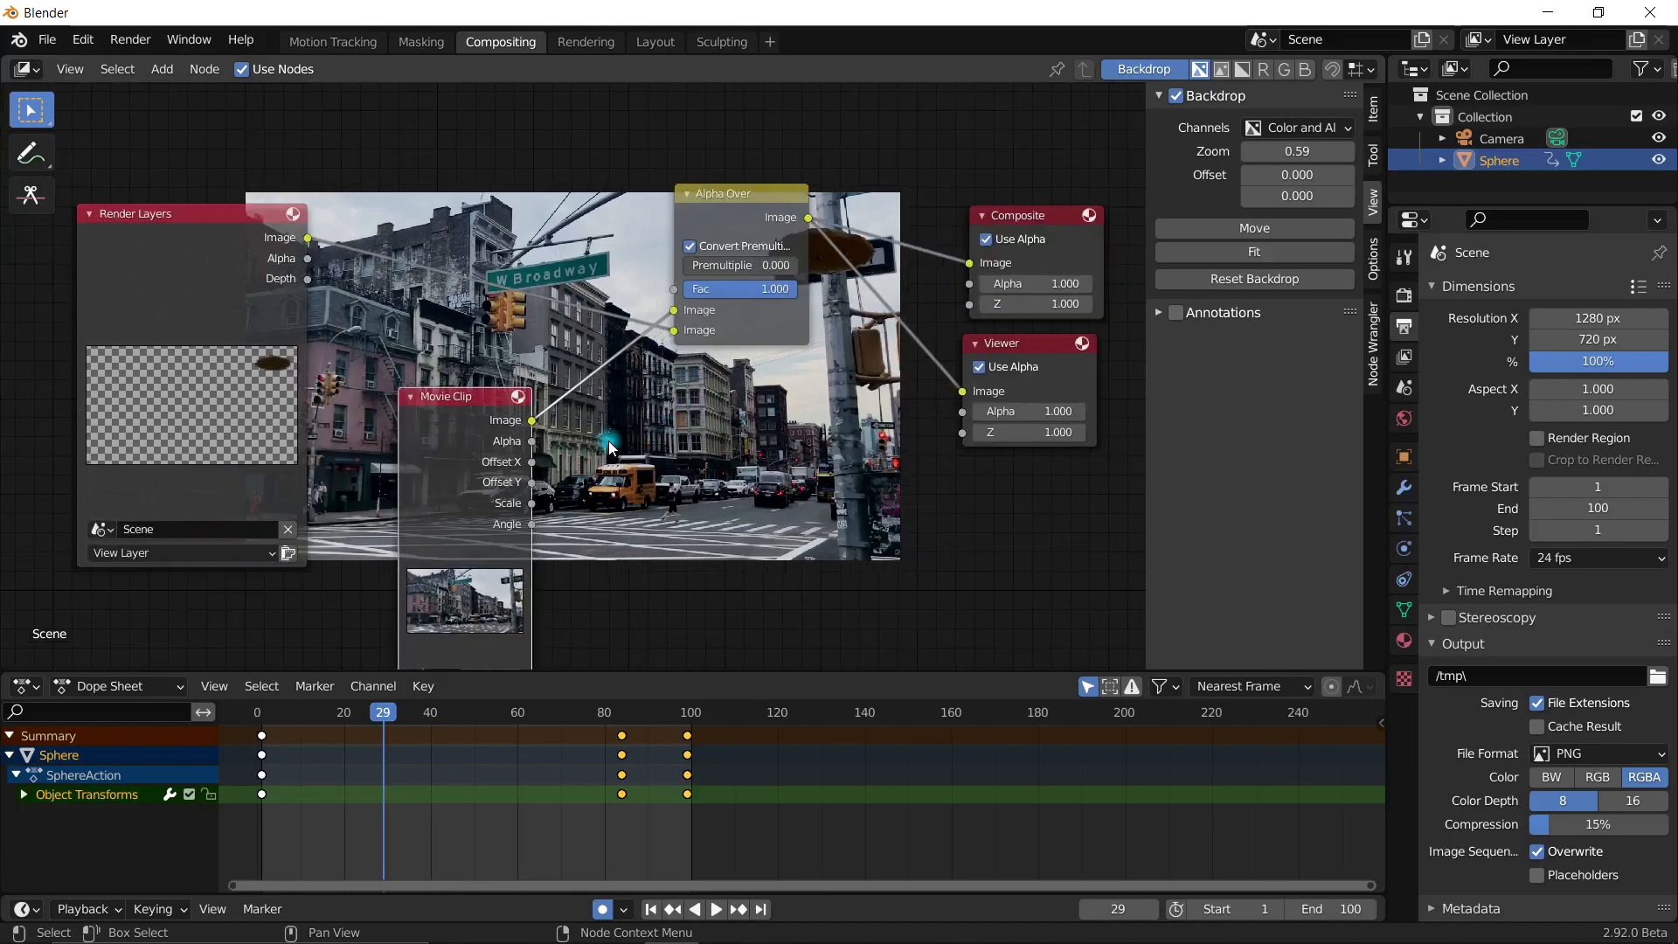
Step: Add a Luminance Key node above the Movie Clip node, unconnected to the existing links
scroll(731, 454, down, 2)
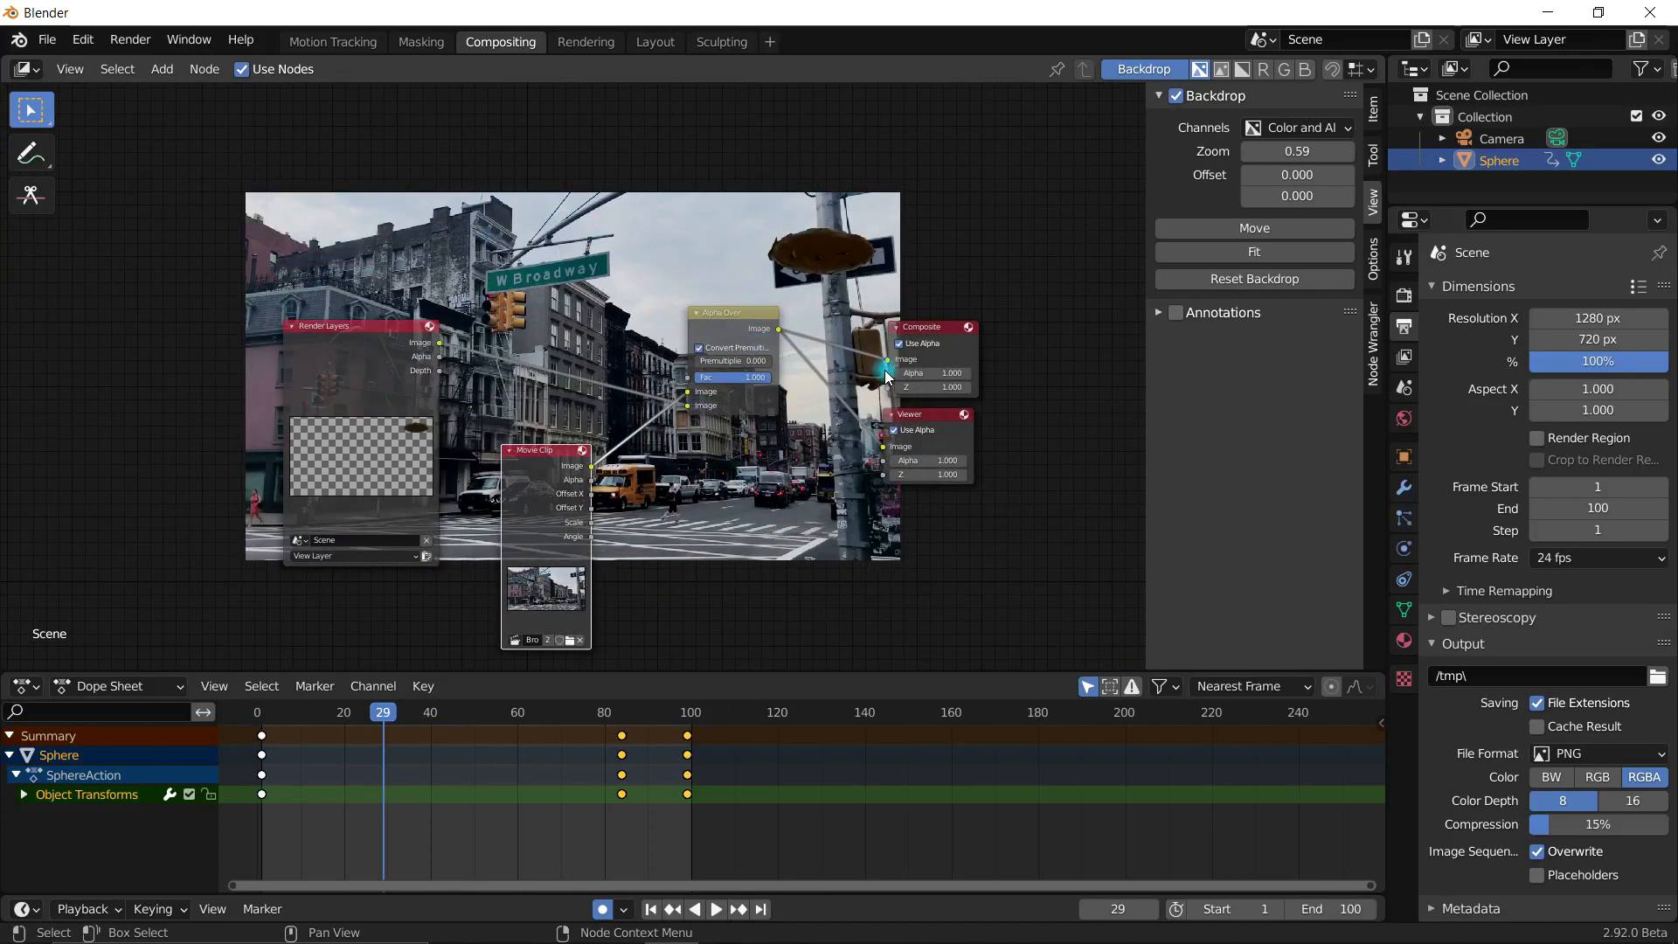
key(shift+a)
click(752, 338)
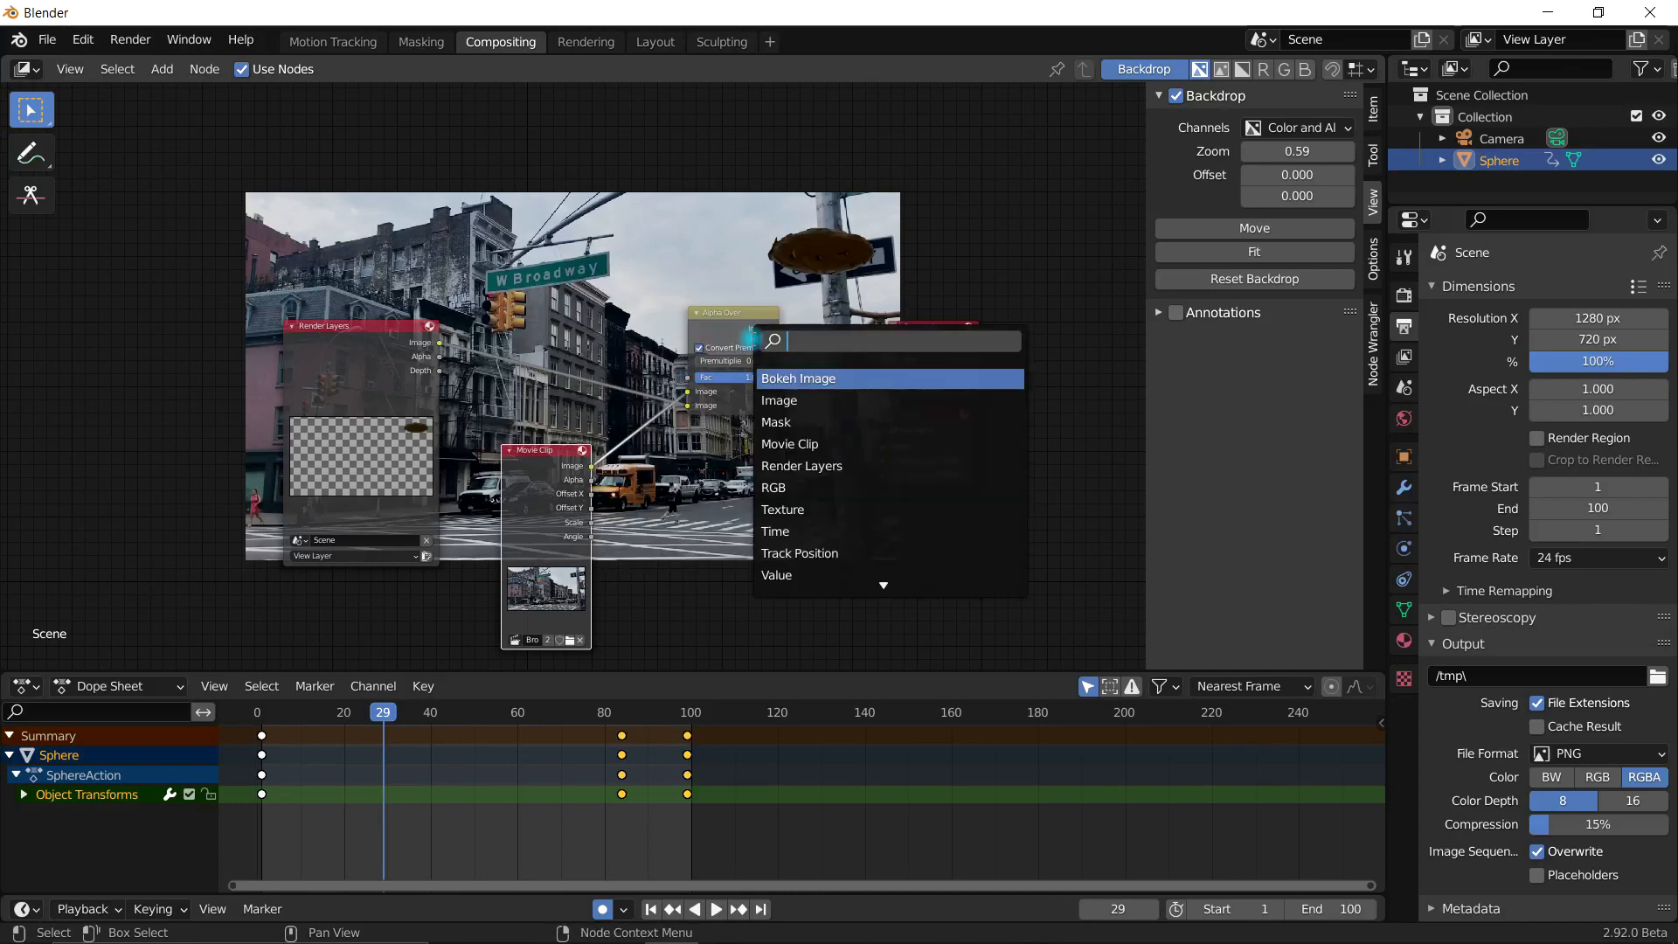
text(lum)
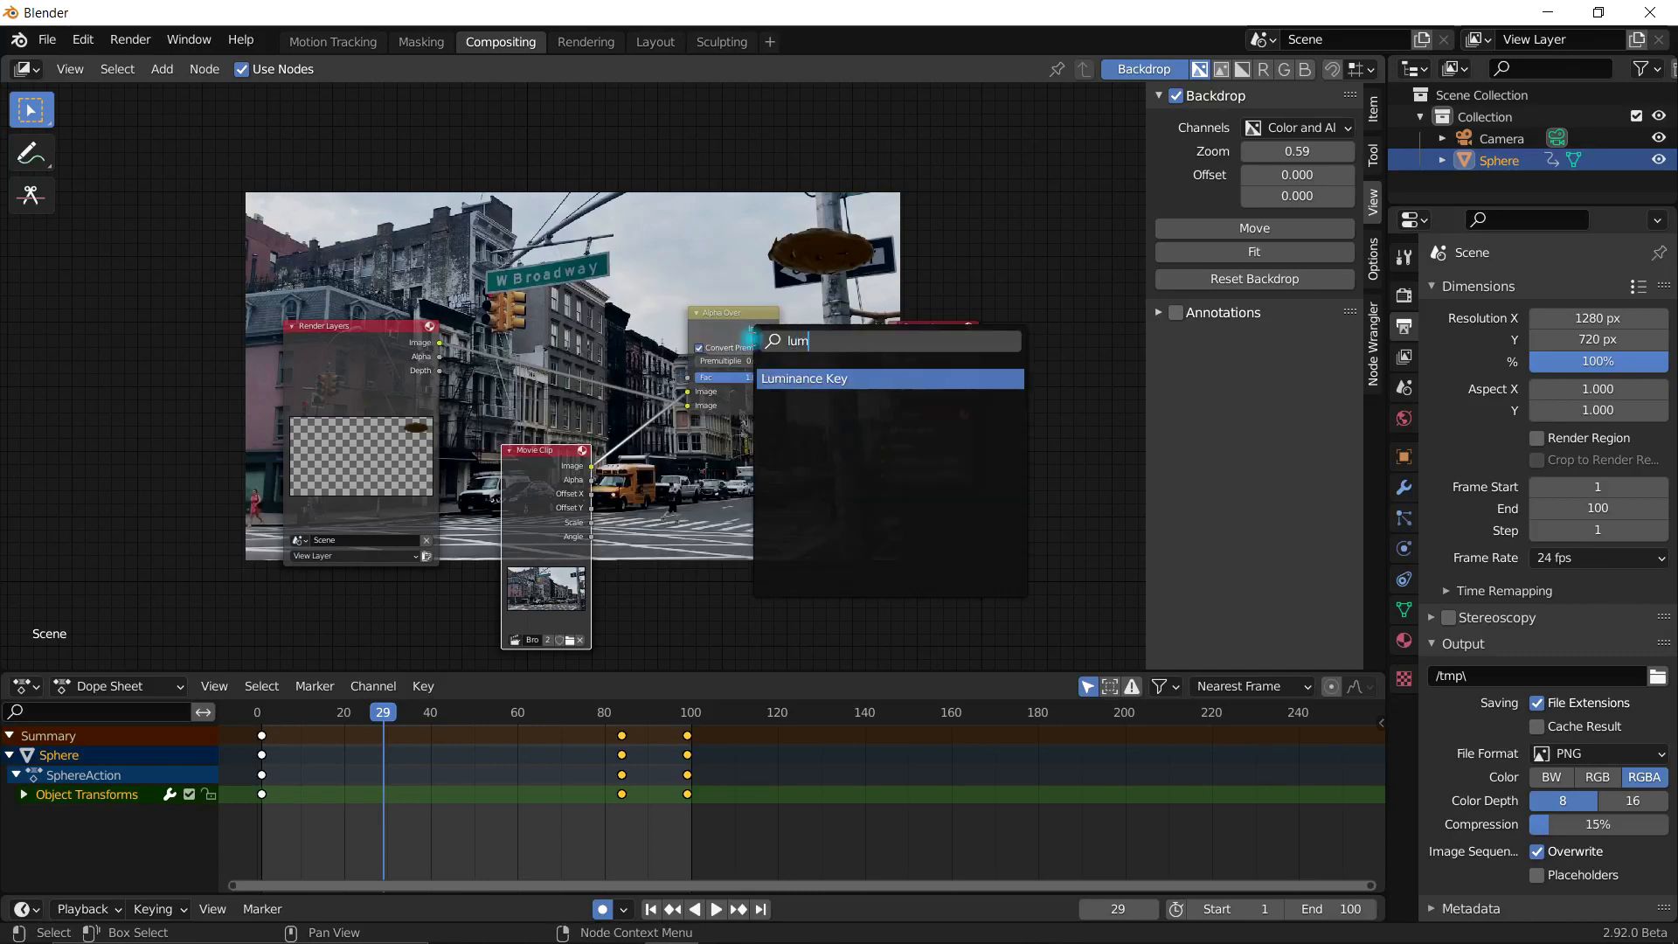
key(Return)
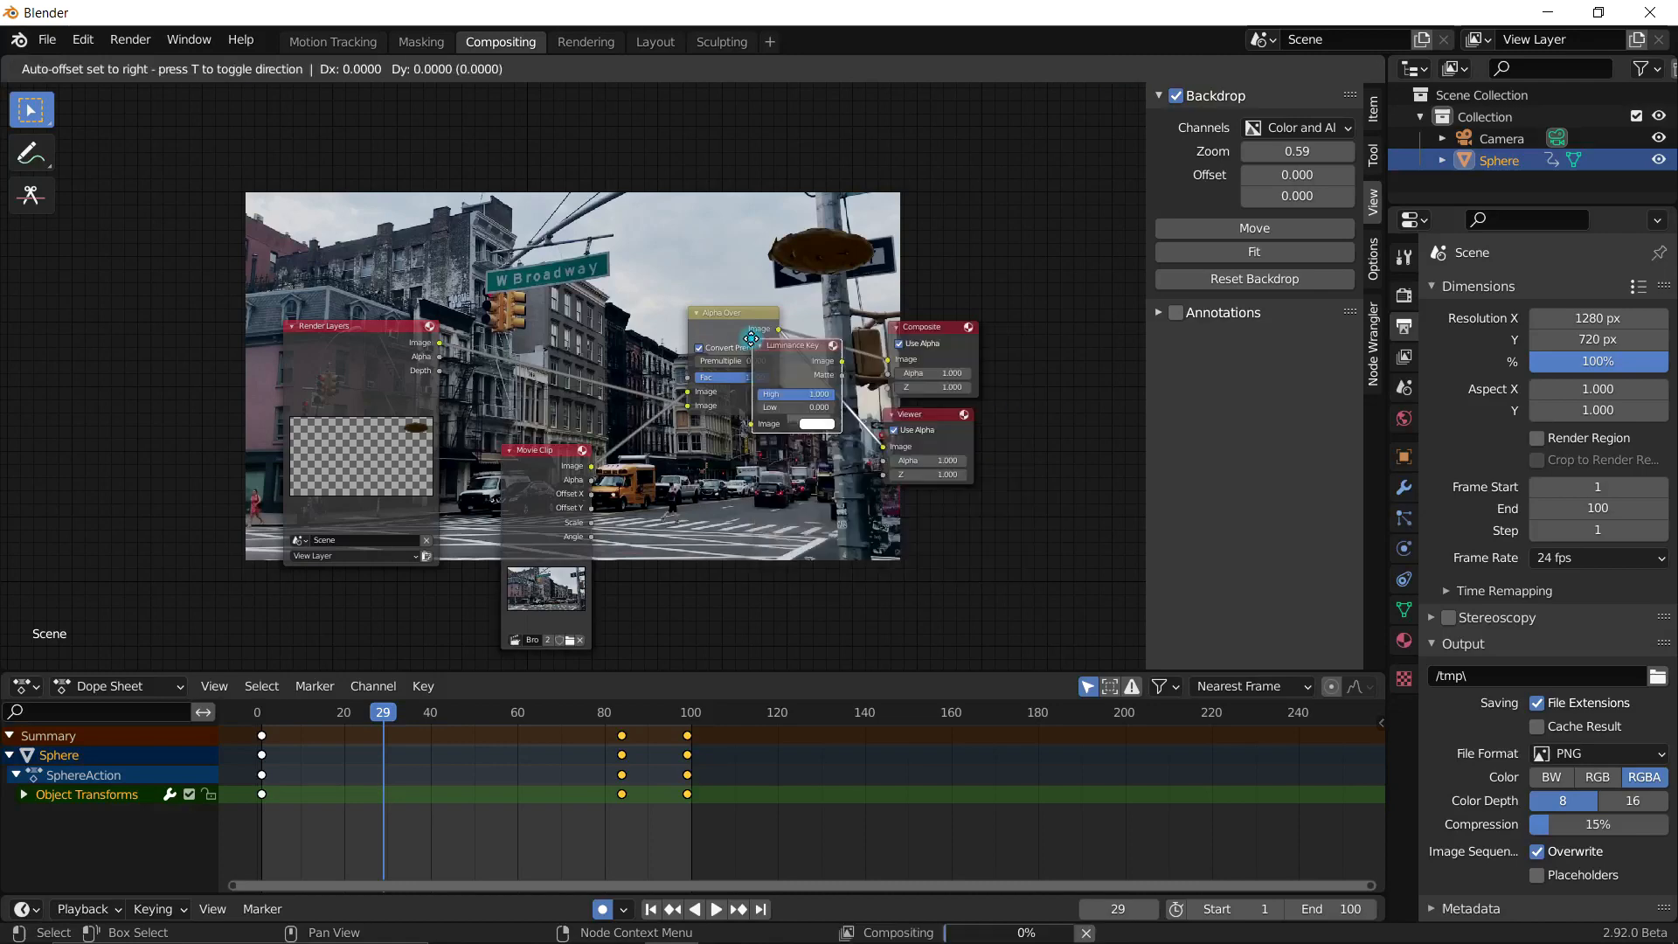
click(557, 248)
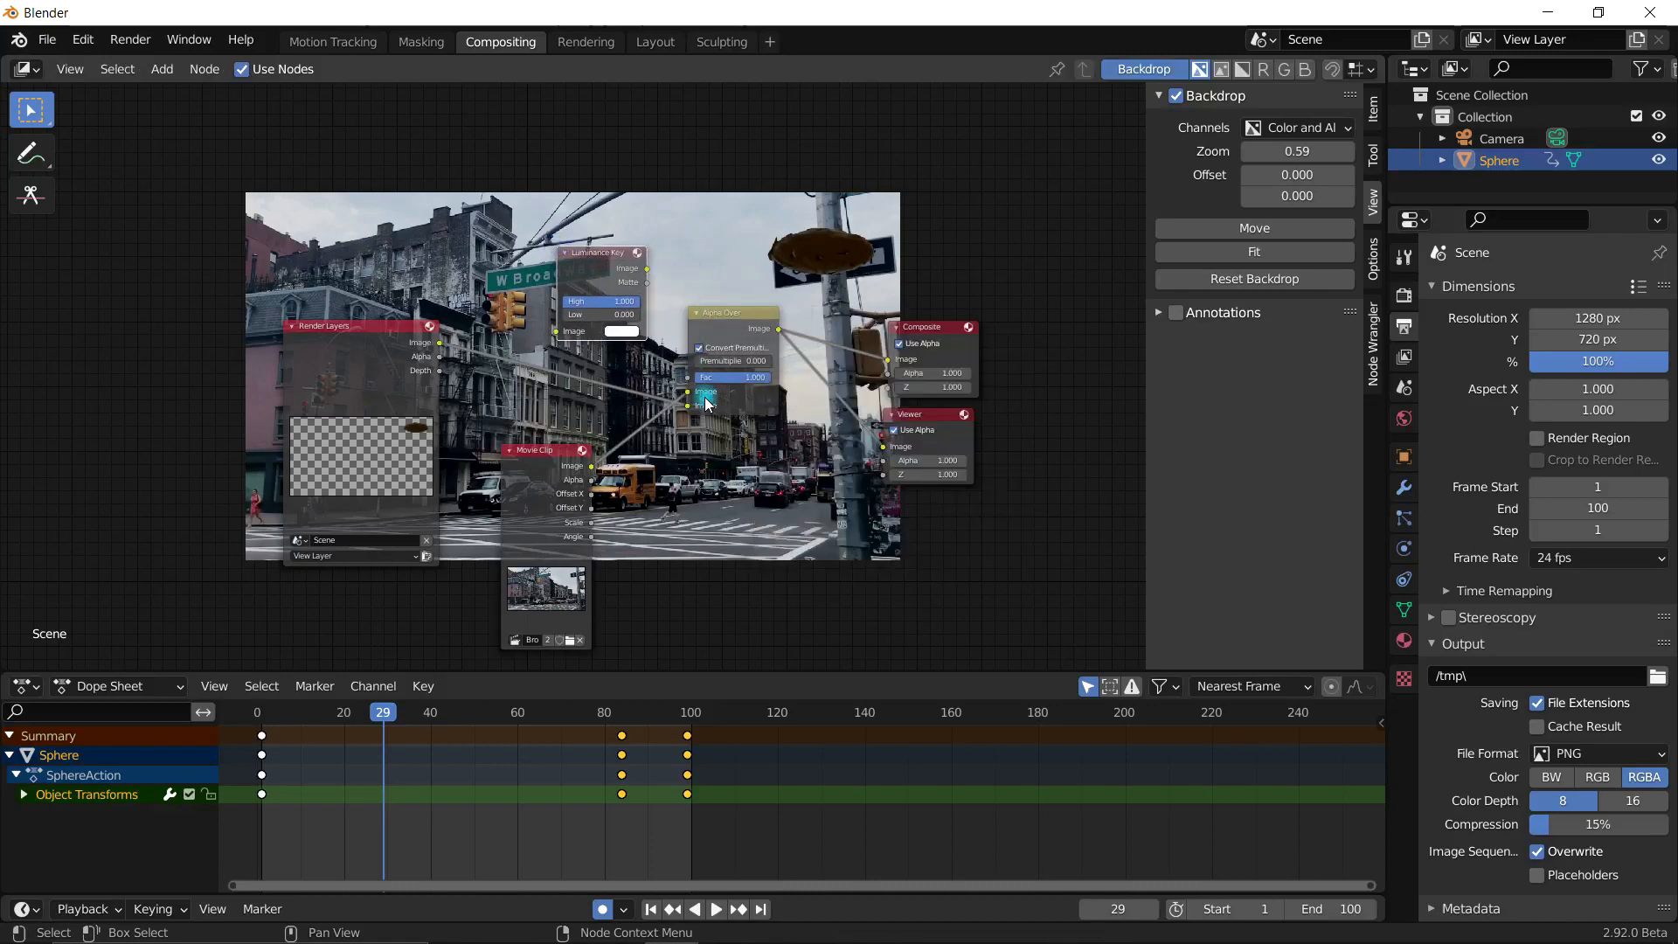
Step: Link the Movie Clip image to the Luminance Key image input and move the Alpha Over node below the Viewer node
scroll(694, 470, up, 2)
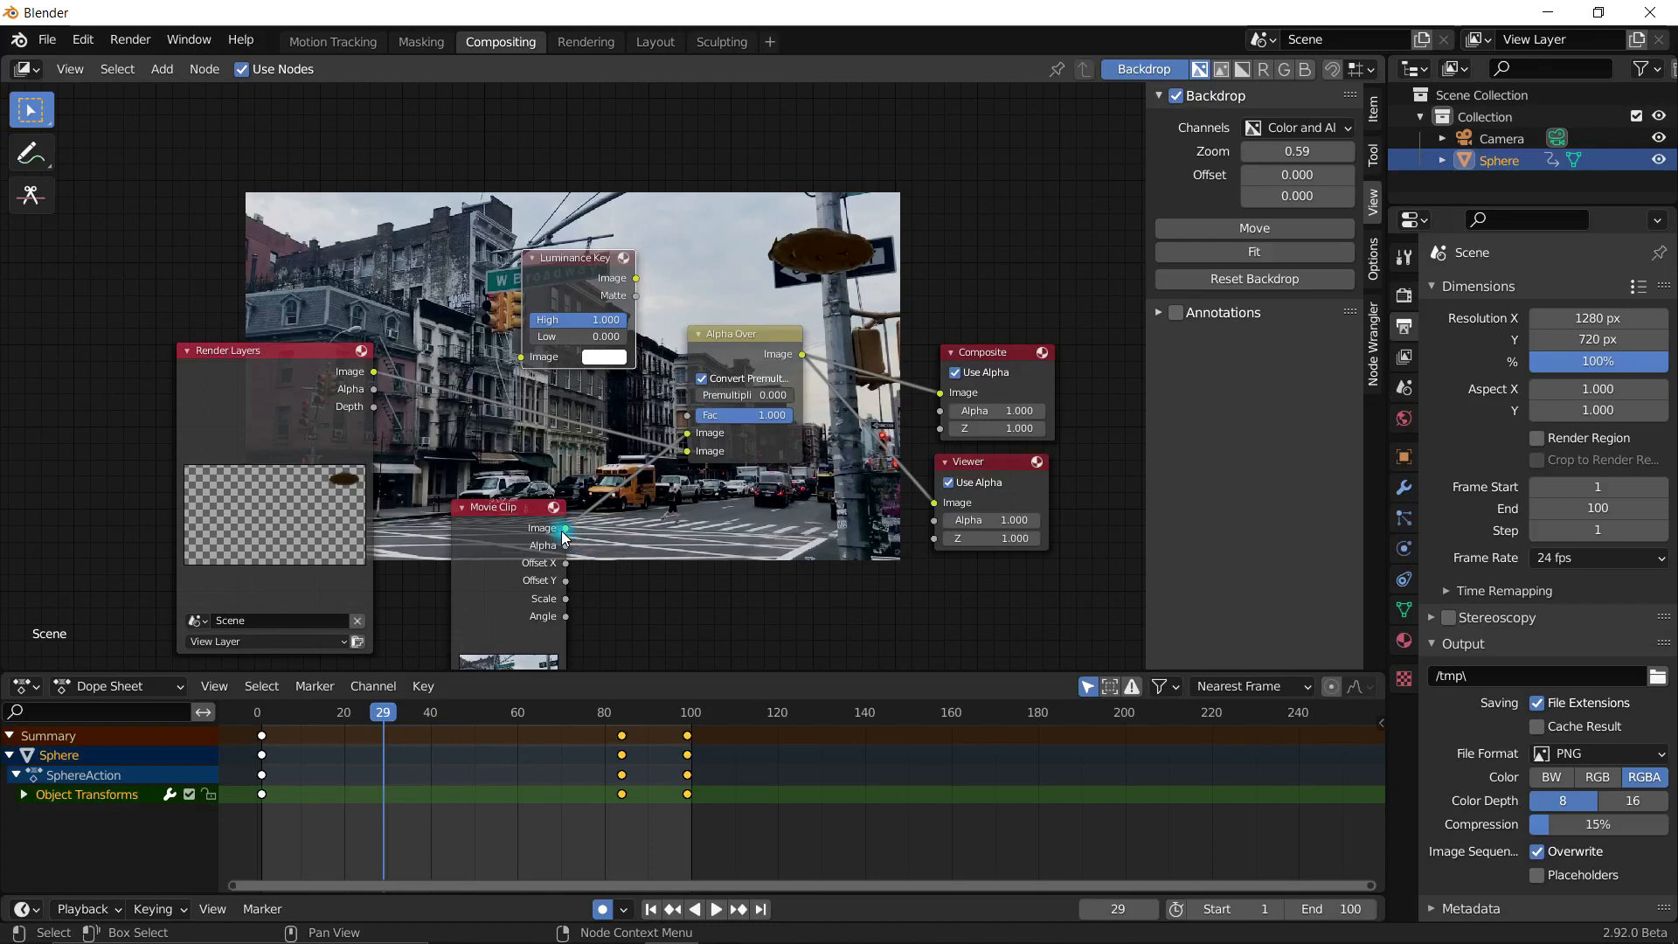
drag(566, 528, 526, 363)
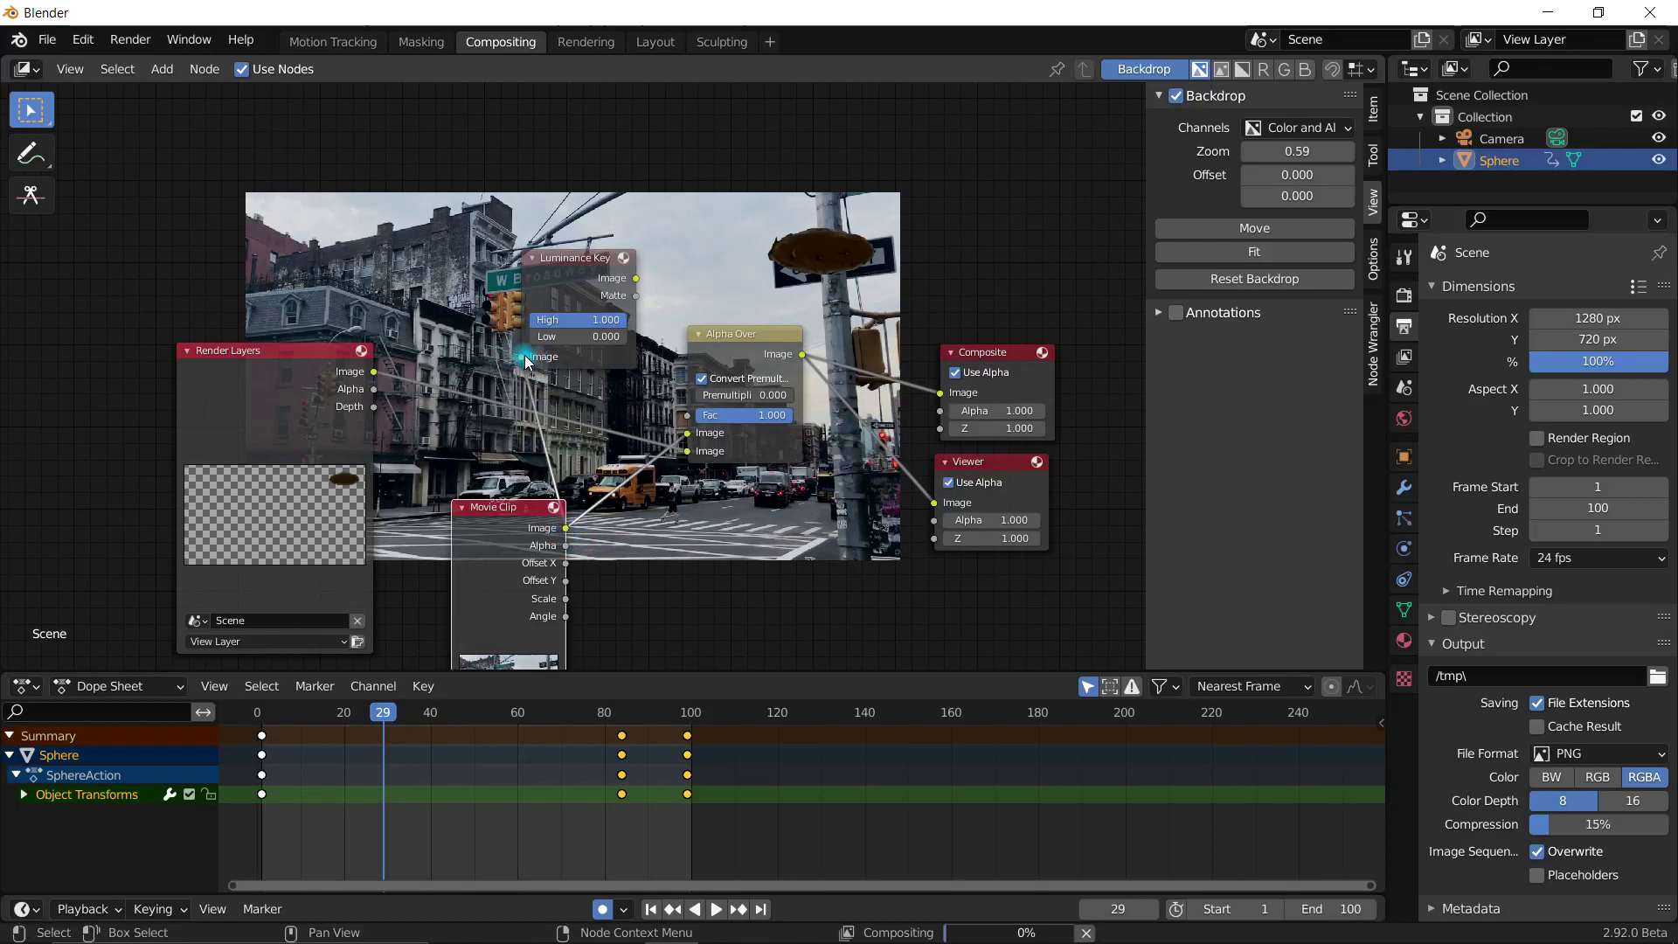
middle_drag(766, 521, 705, 454)
drag(697, 288, 735, 495)
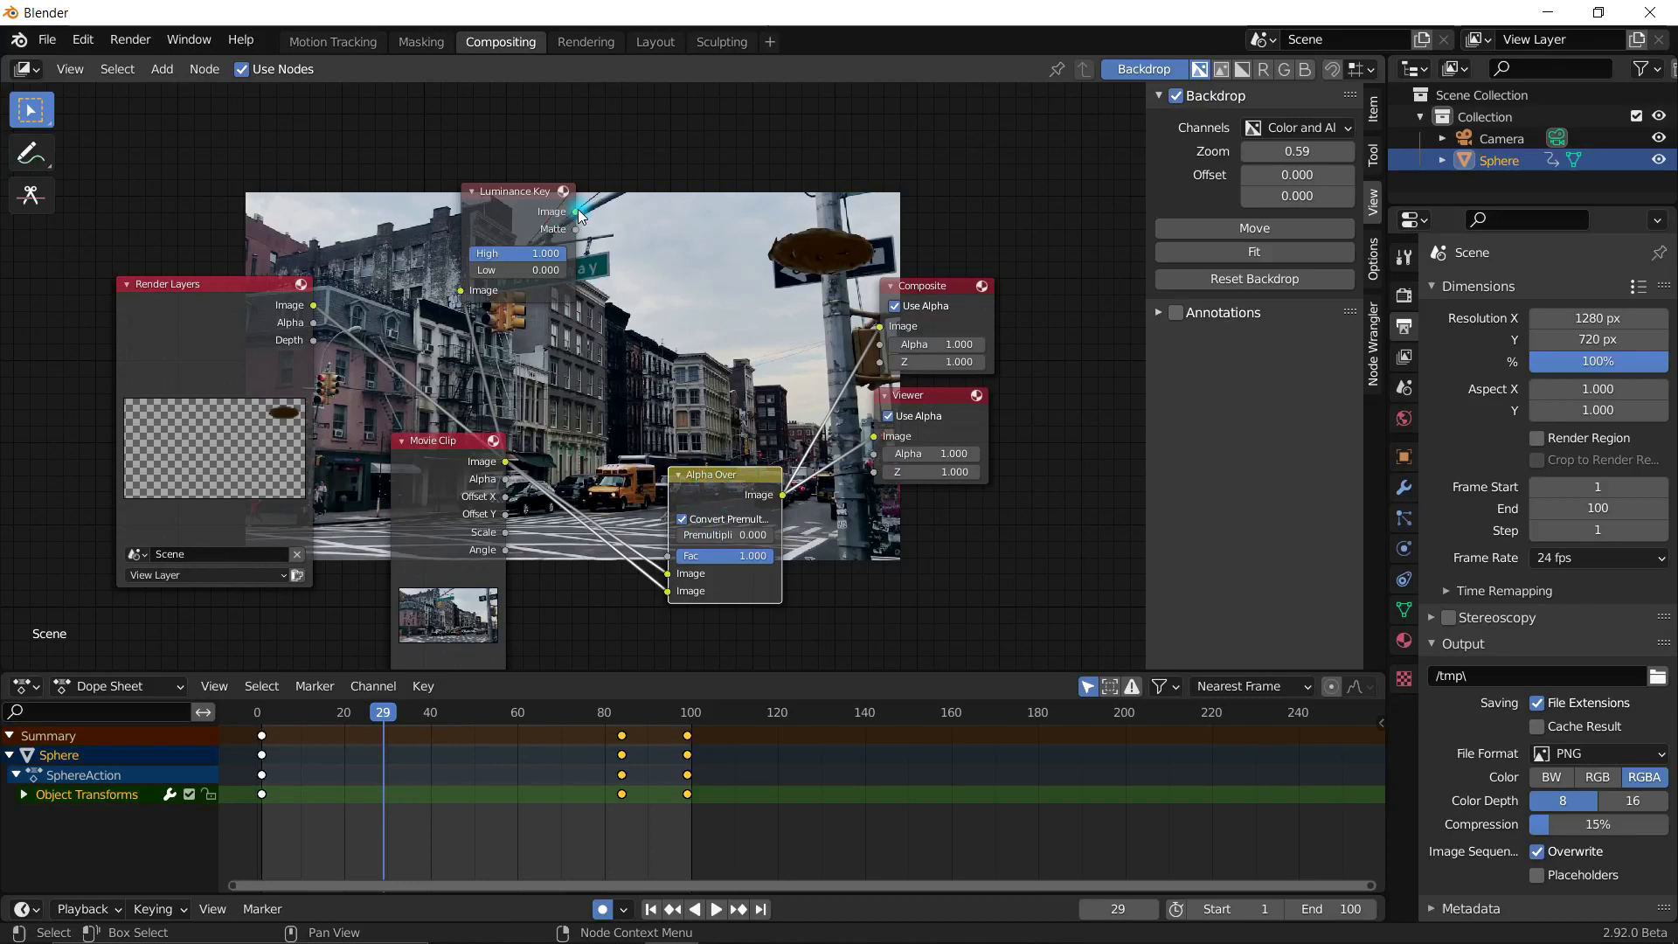
Step: Link the Luminance Key matte output to the Viewer image input and fit the backdrop to the node editor
drag(577, 234, 879, 438)
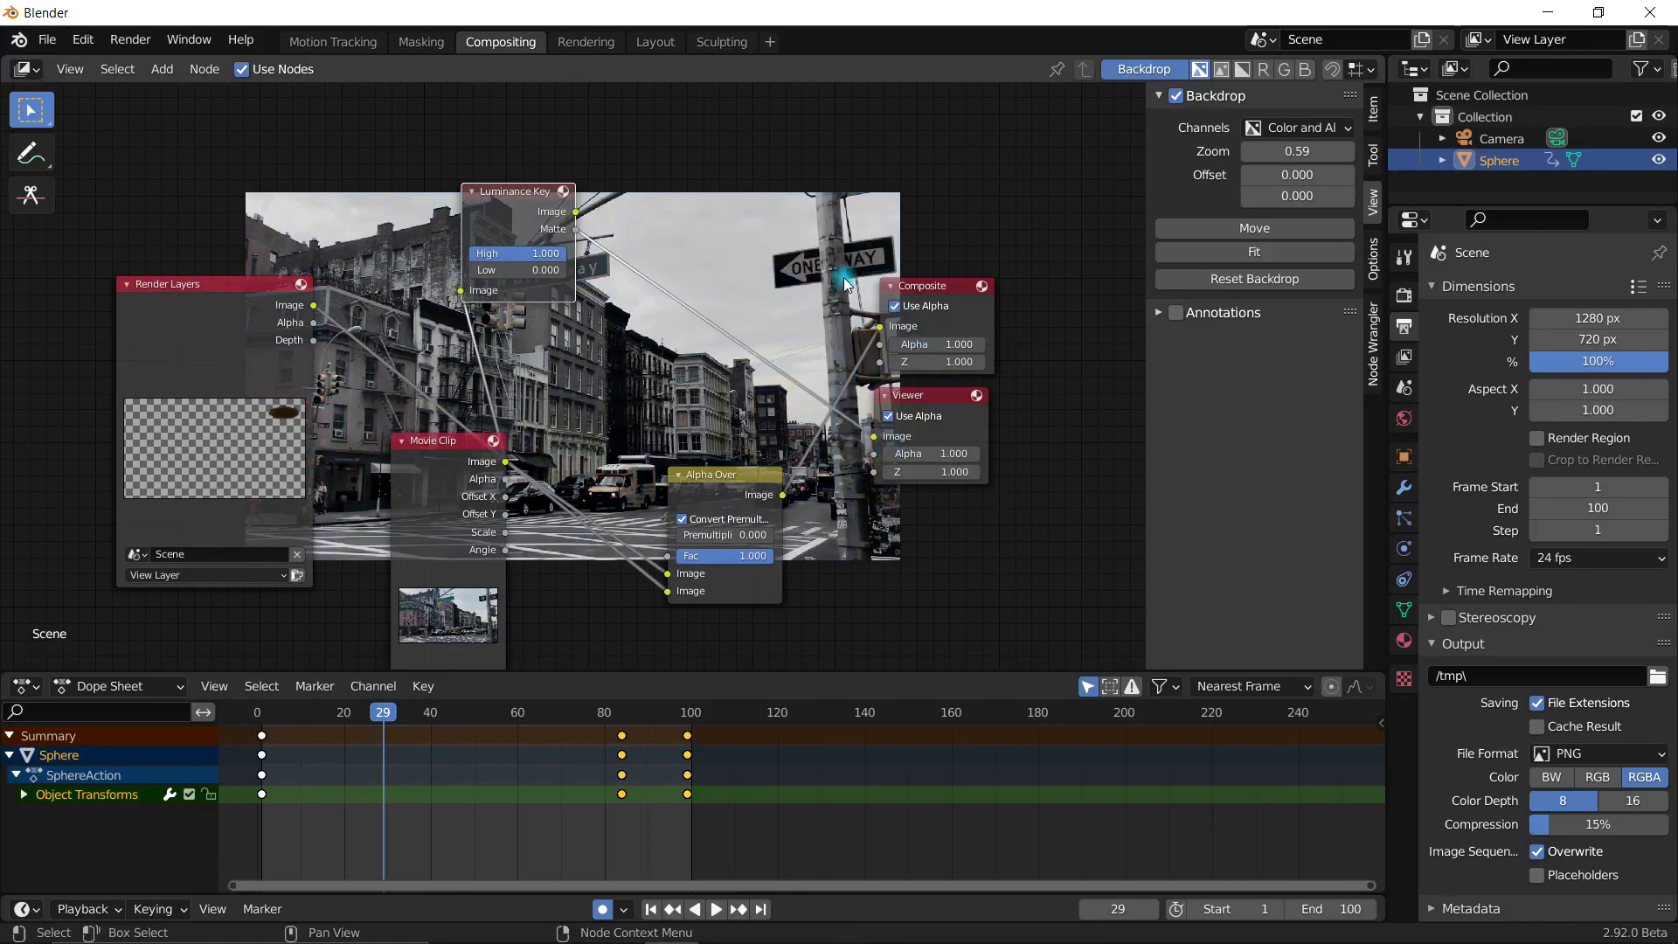
scroll(758, 384, up, 1)
scroll(759, 385, up, 1)
scroll(706, 455, down, 2)
scroll(839, 402, up, 2)
scroll(574, 365, up, 2)
scroll(606, 404, up, 1)
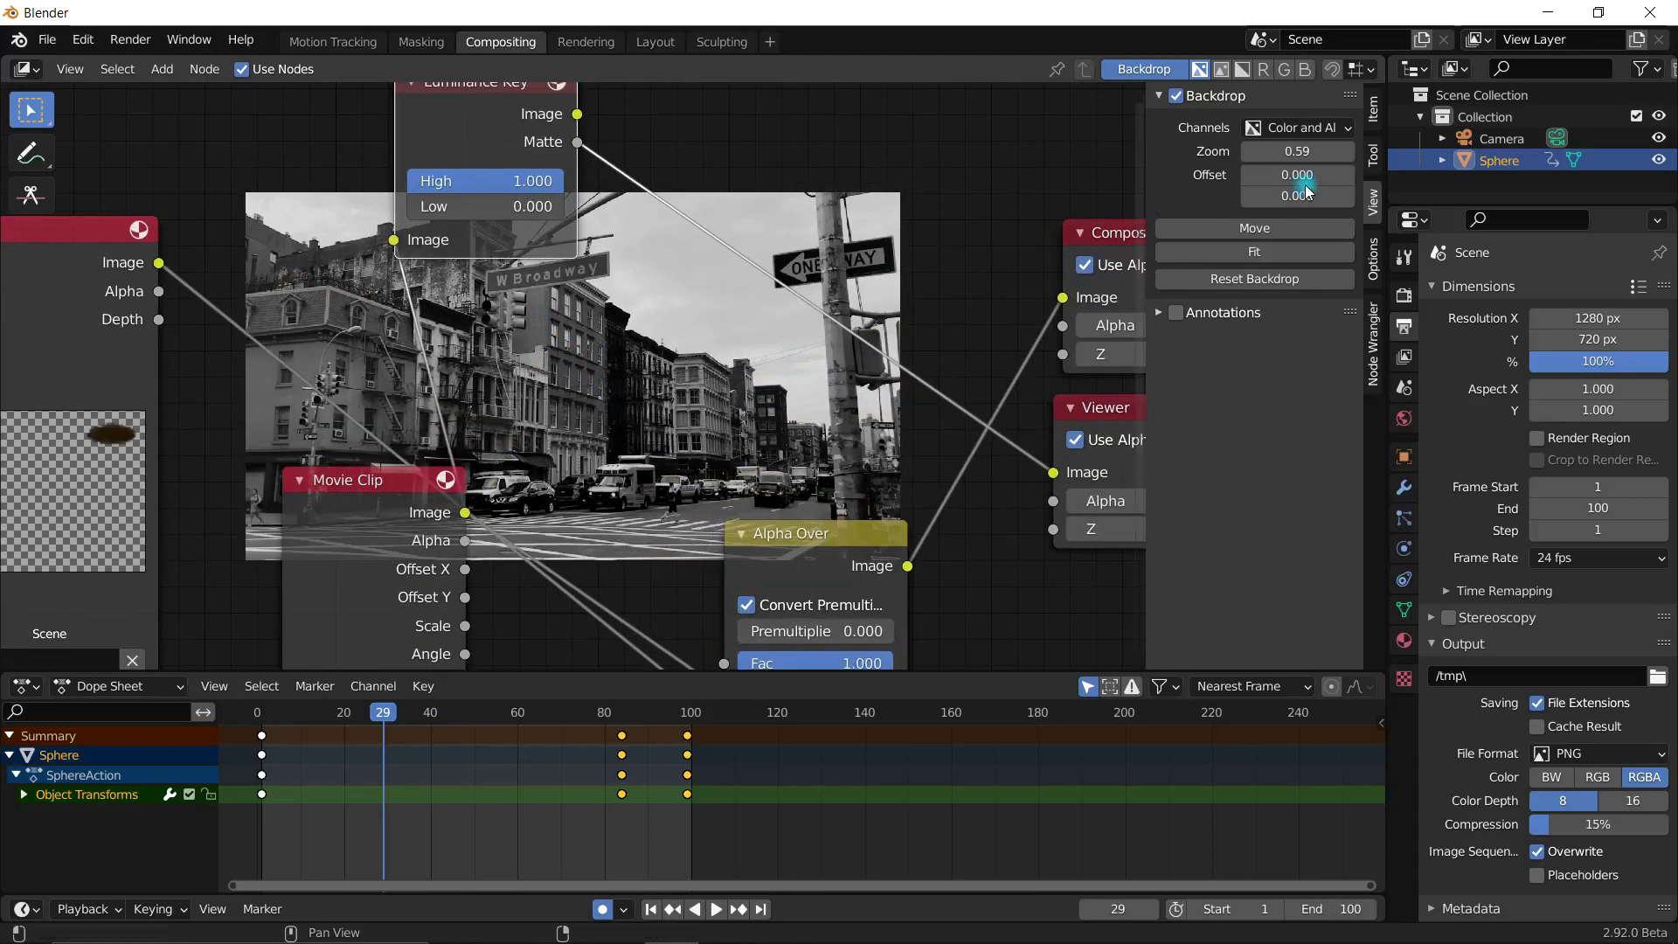
click(1254, 252)
Step: Set both High and Low on the Luminance Key node to 0.477 to isolate the sky in the matte
scroll(544, 364, down, 1)
middle_drag(666, 396, 670, 590)
scroll(629, 498, up, 3)
middle_drag(608, 453, 488, 514)
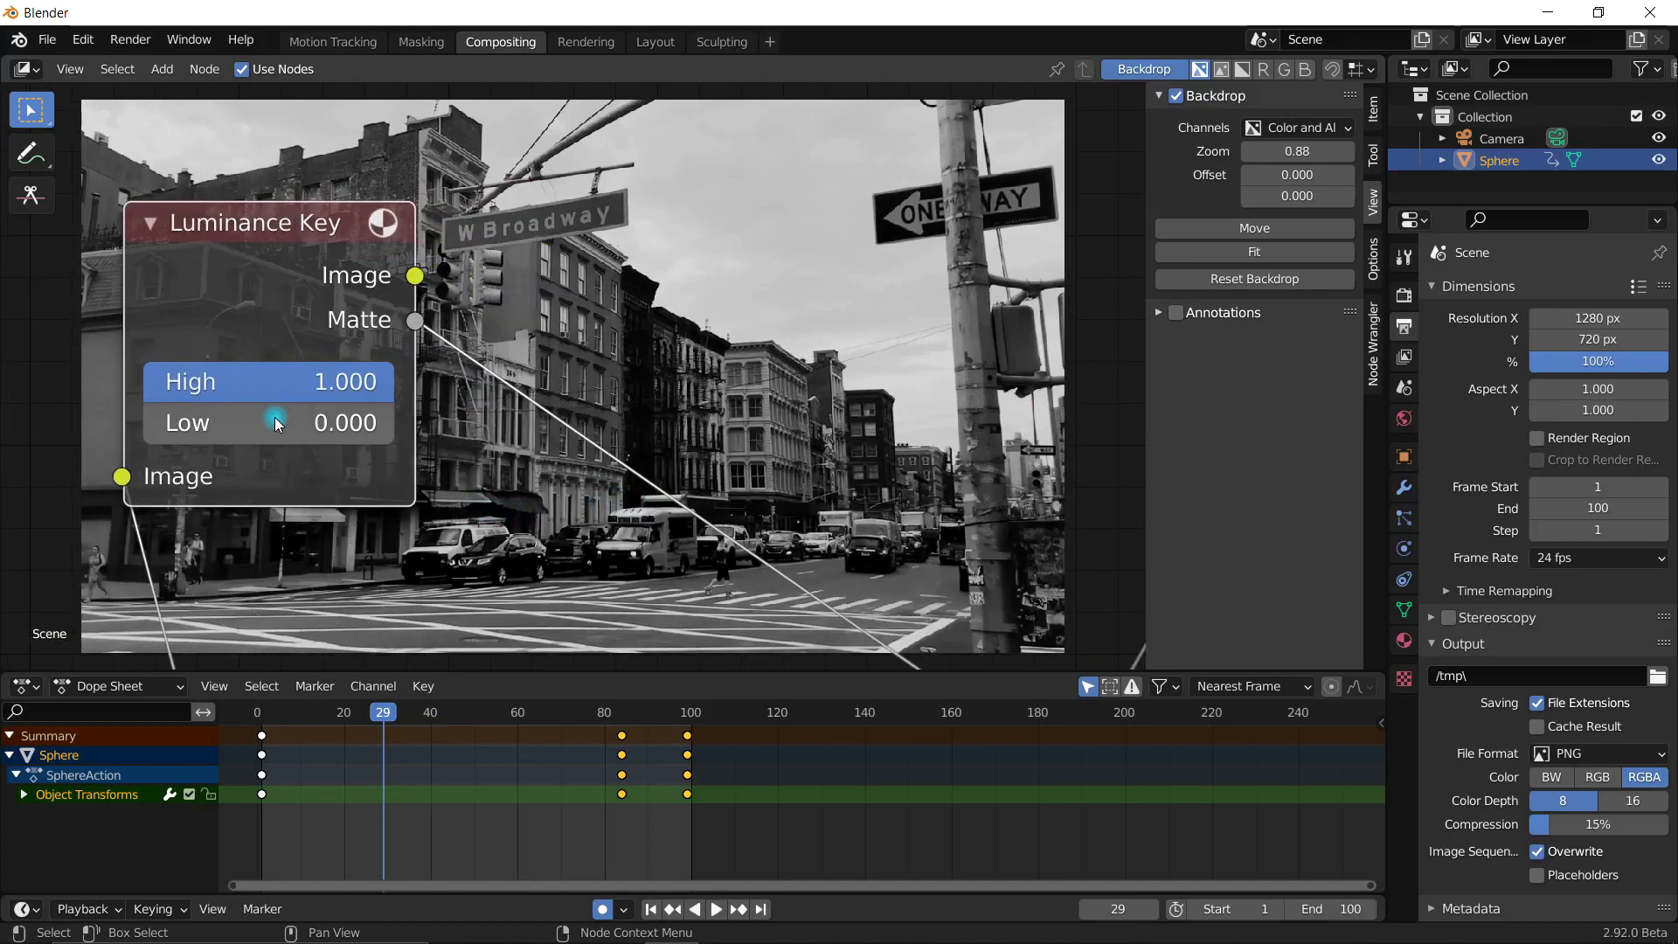
drag(236, 423, 186, 375)
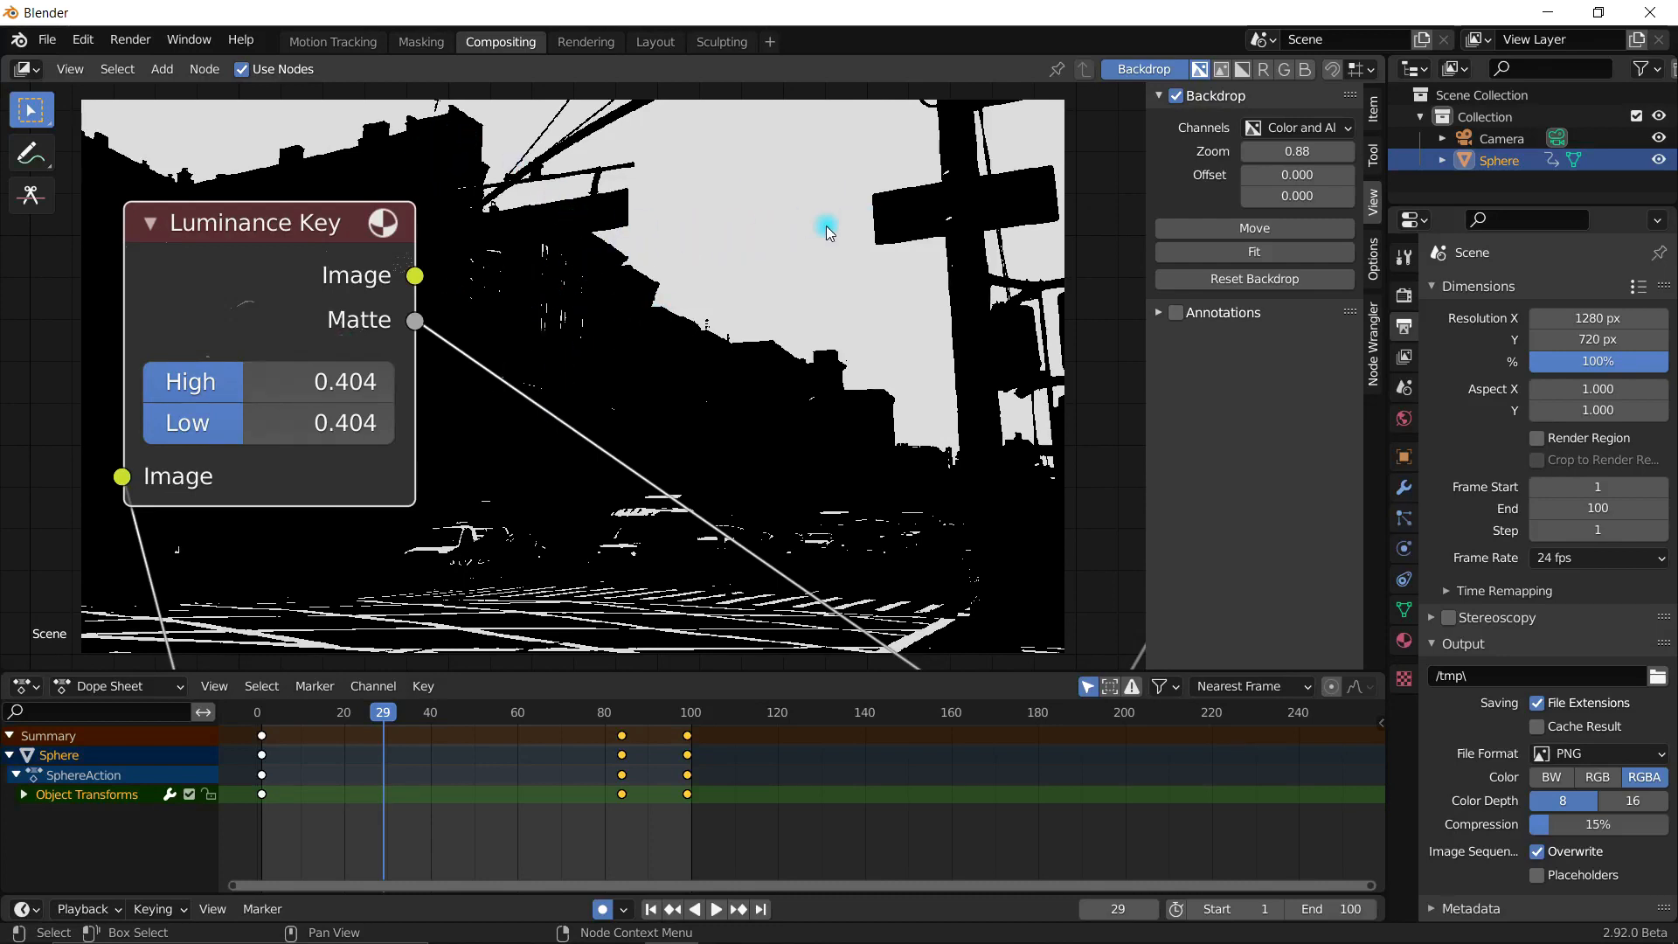
drag(234, 384, 274, 422)
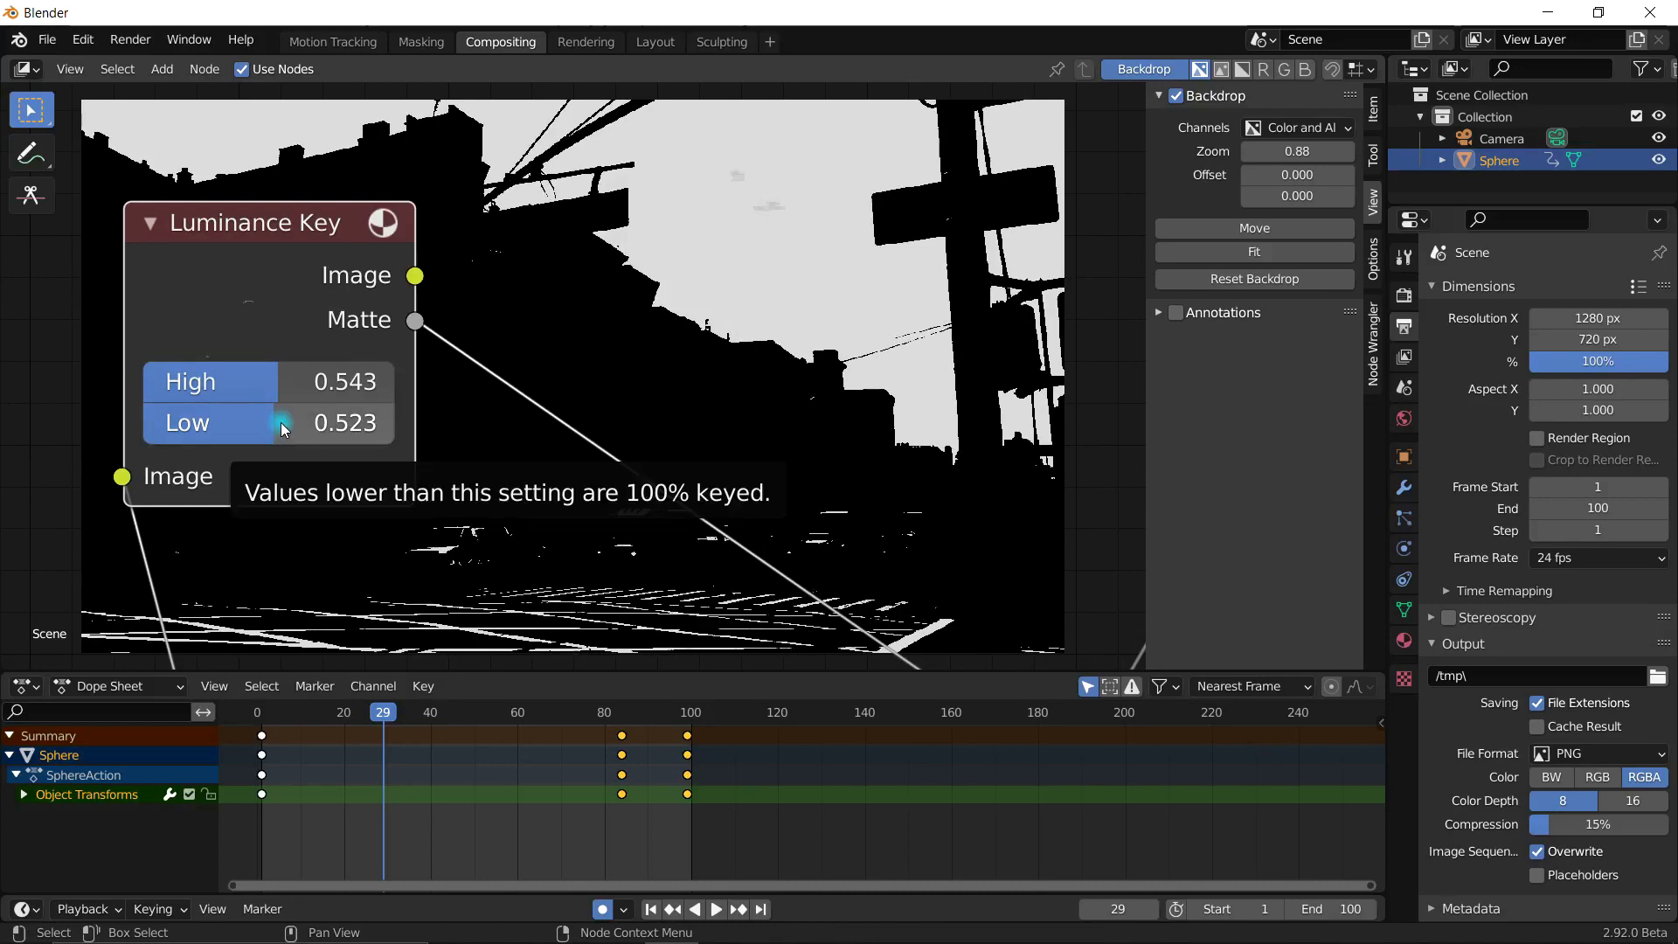
drag(311, 422, 288, 422)
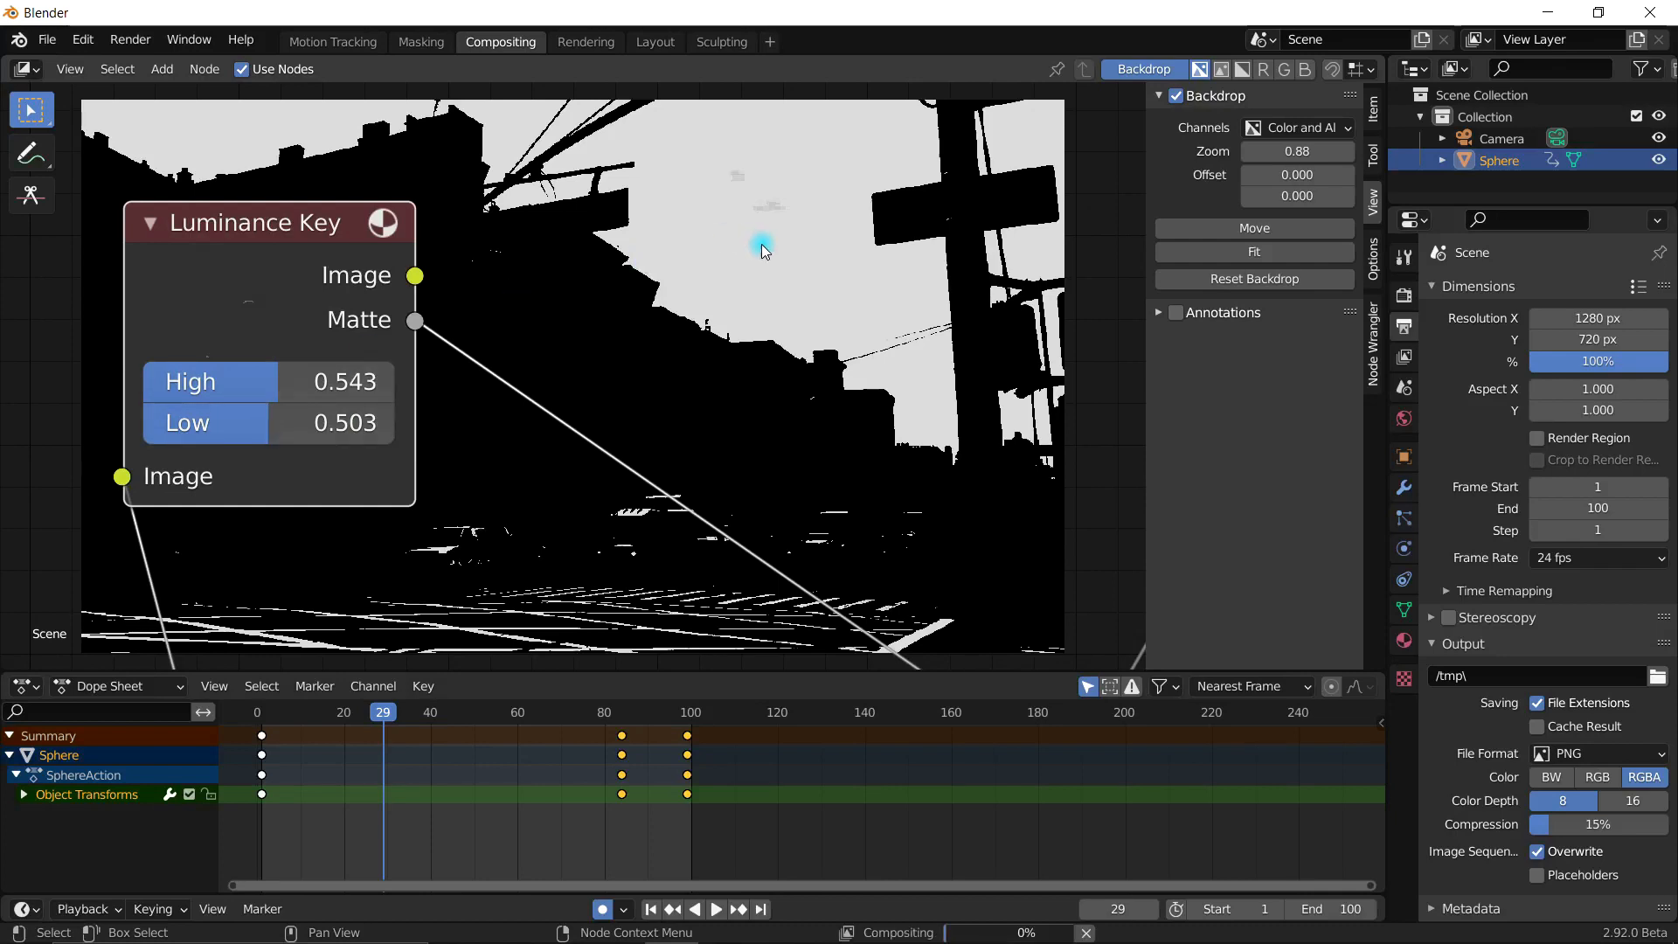
drag(308, 424, 263, 381)
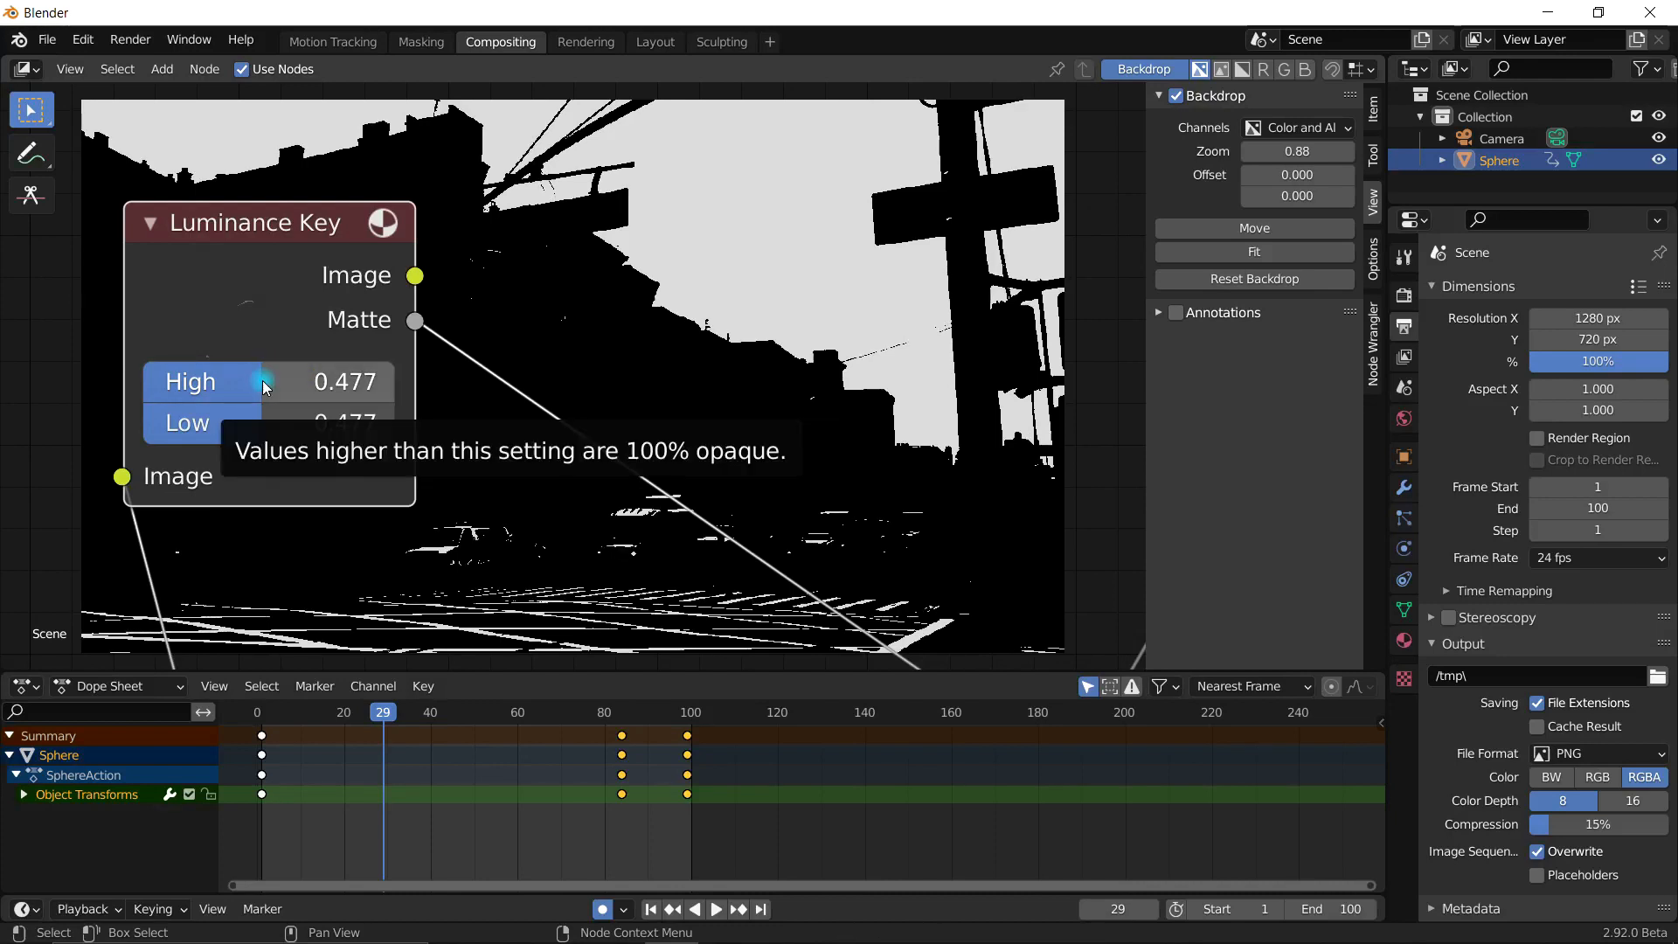
Step: Move the Alpha Over node up beside the Luminance Key and cut the link between the matte output and the Viewer
middle_drag(821, 375, 749, 356)
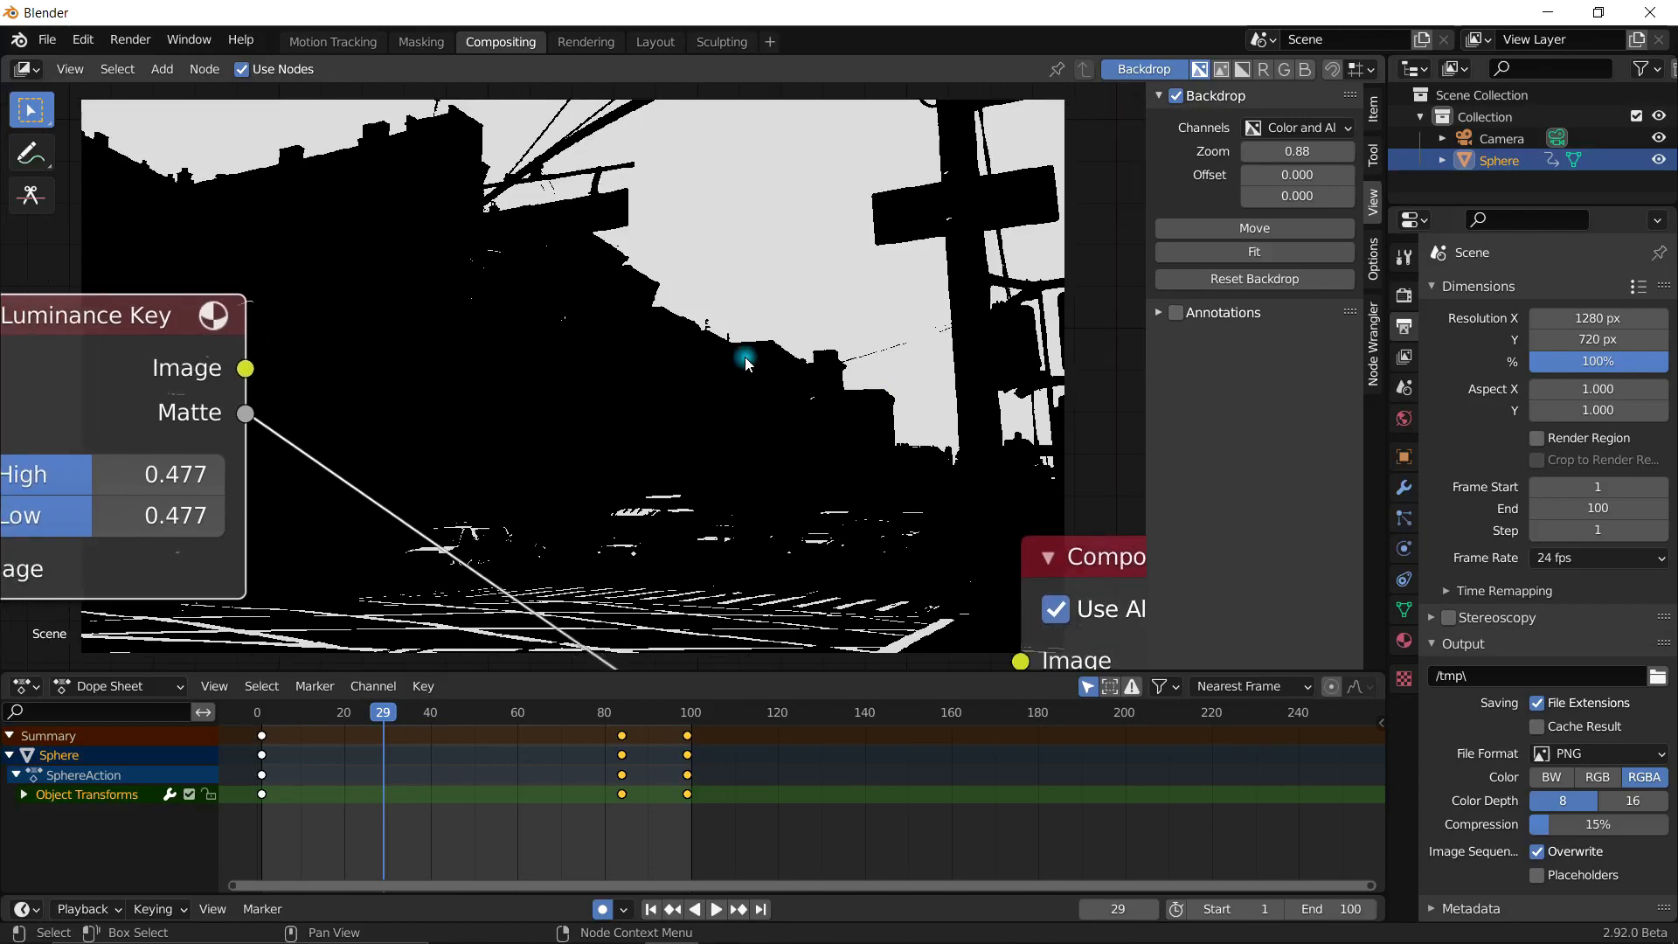
scroll(726, 385, down, 2)
scroll(726, 385, down, 5)
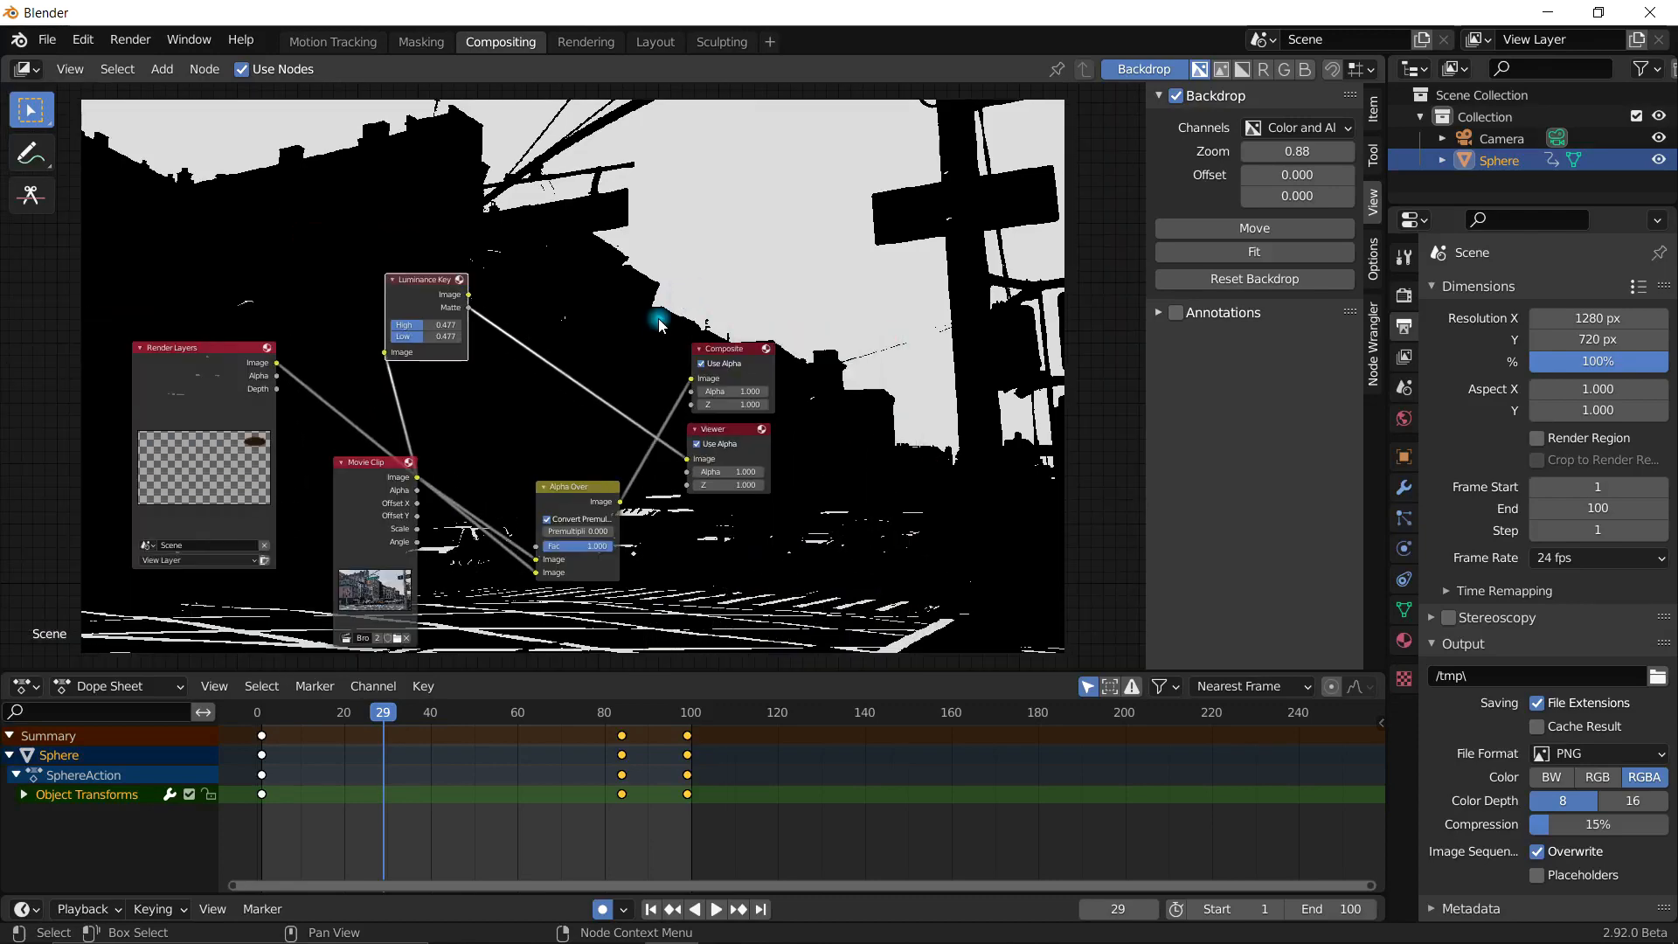
middle_drag(660, 322, 669, 255)
scroll(592, 310, up, 2)
drag(603, 441, 674, 170)
drag(747, 401, 570, 375)
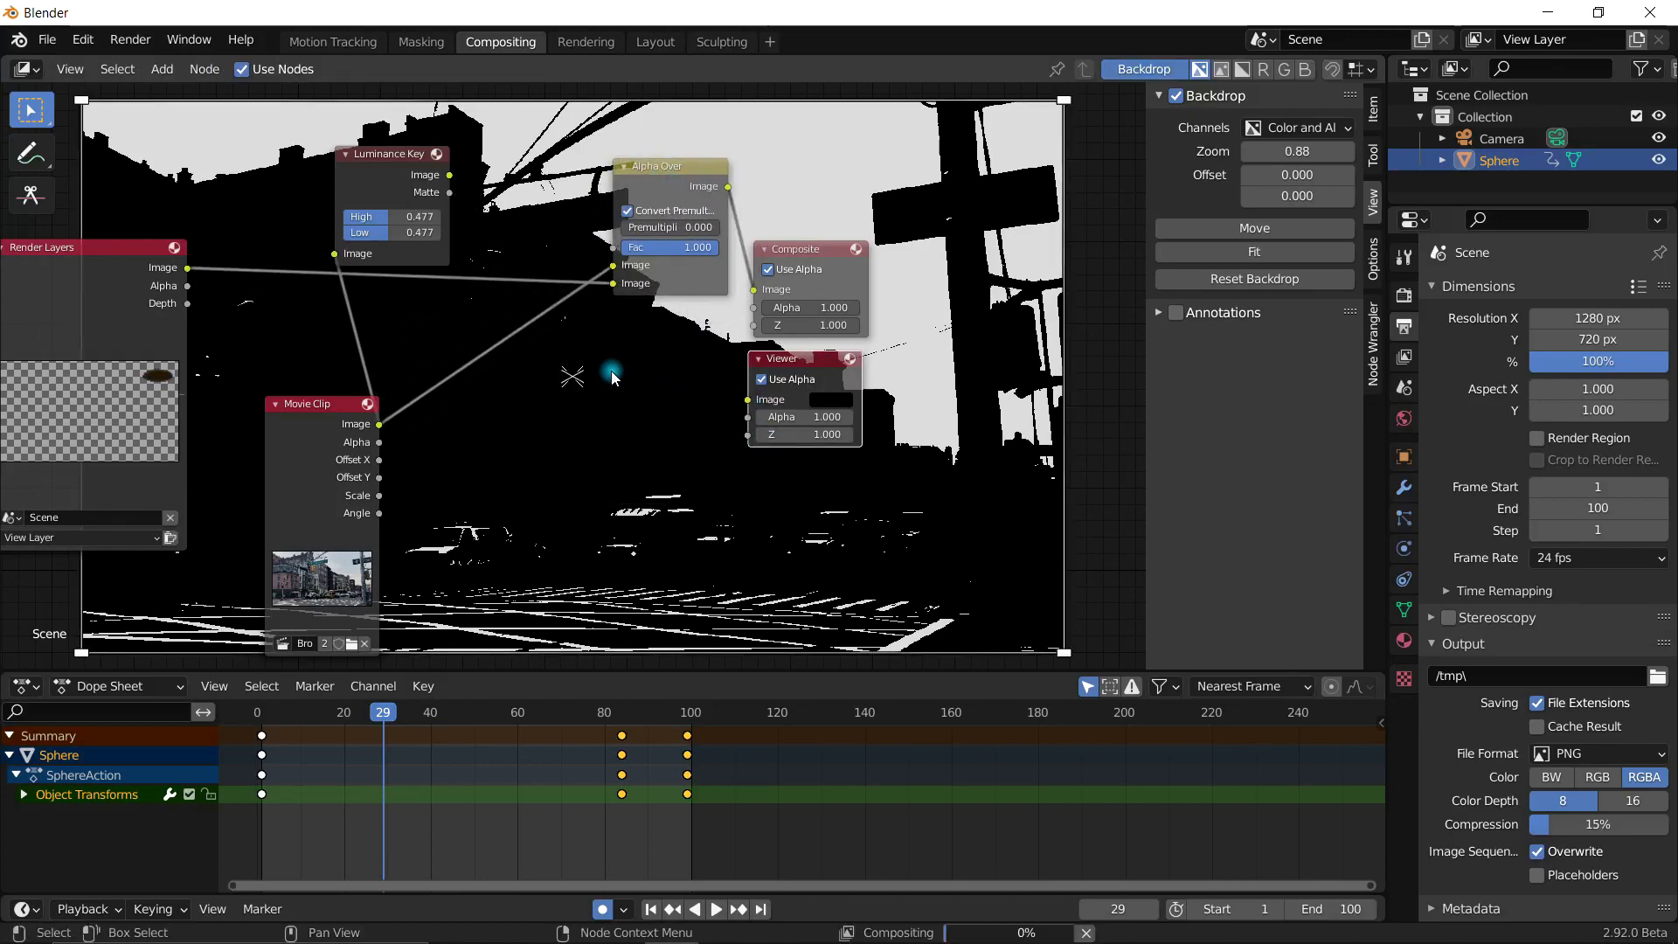
Step: Link the Luminance Key matte to the Alpha Over Fac input and the Alpha Over image output to the Viewer
middle_drag(594, 439, 637, 451)
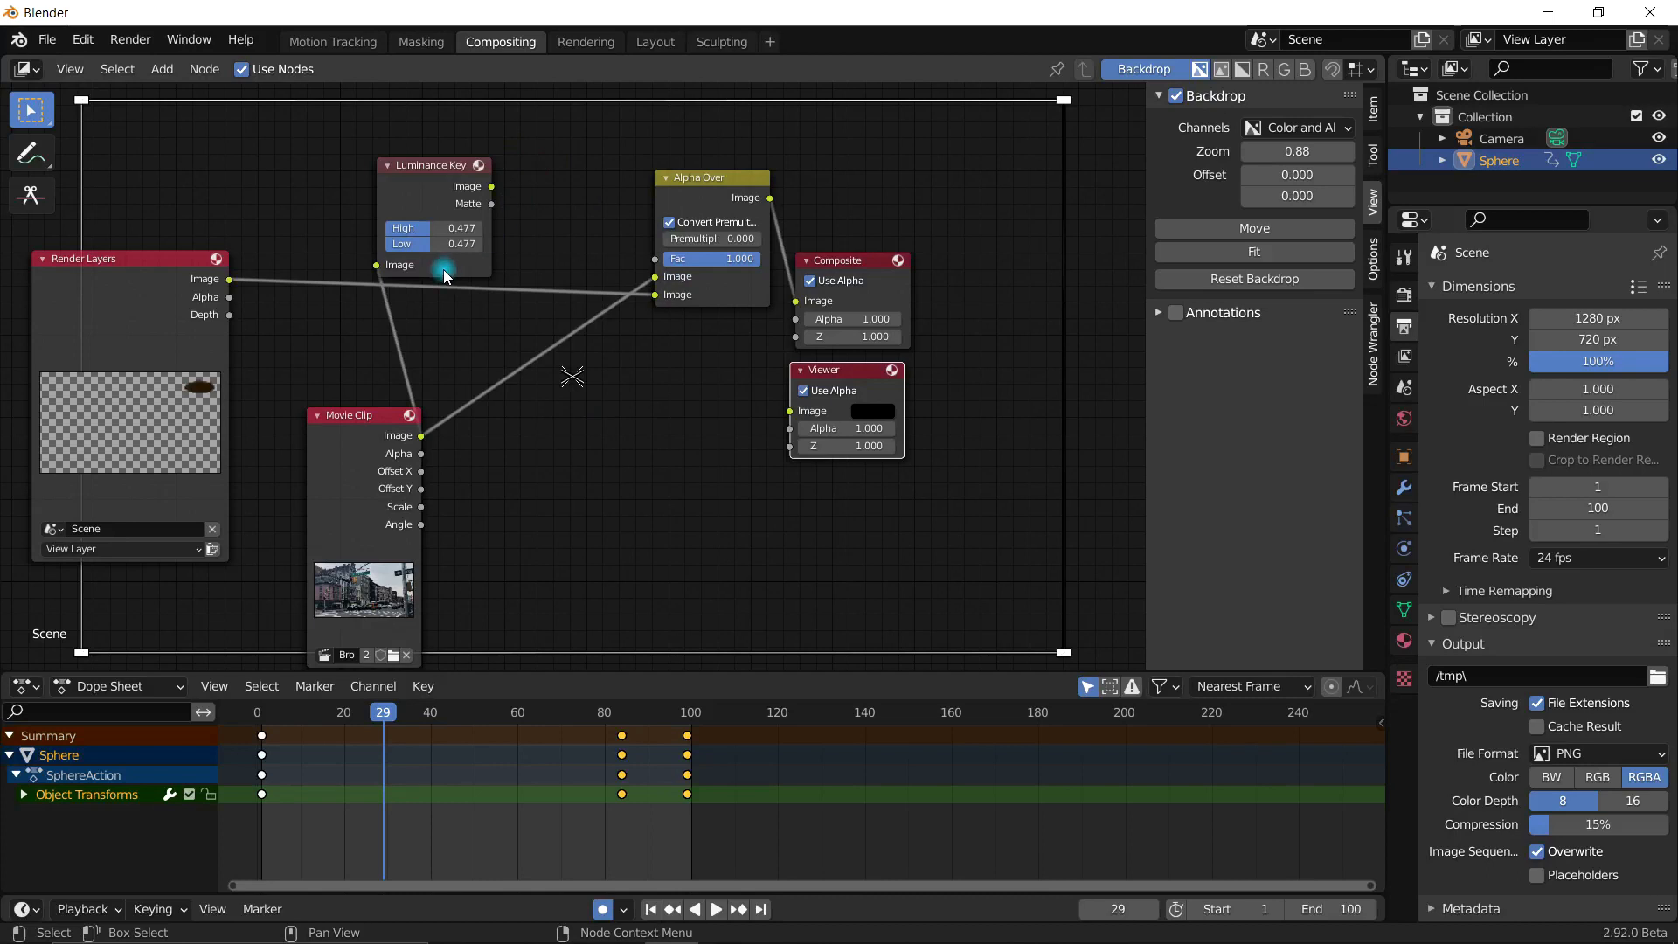
drag(494, 208, 656, 268)
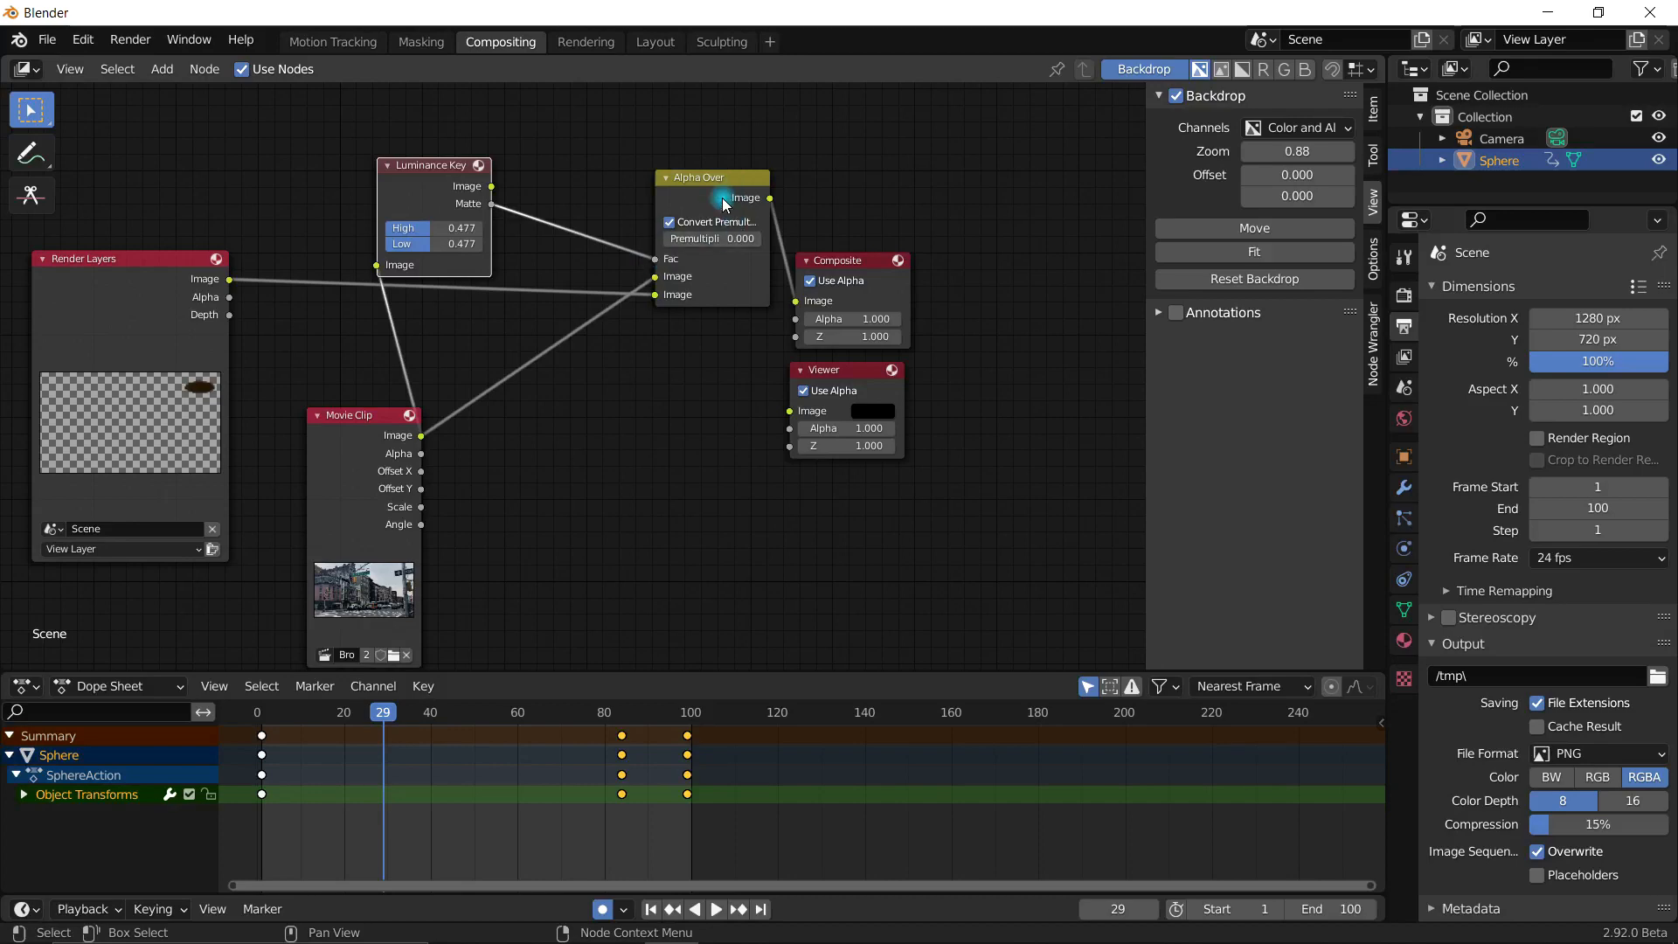
drag(749, 196, 790, 412)
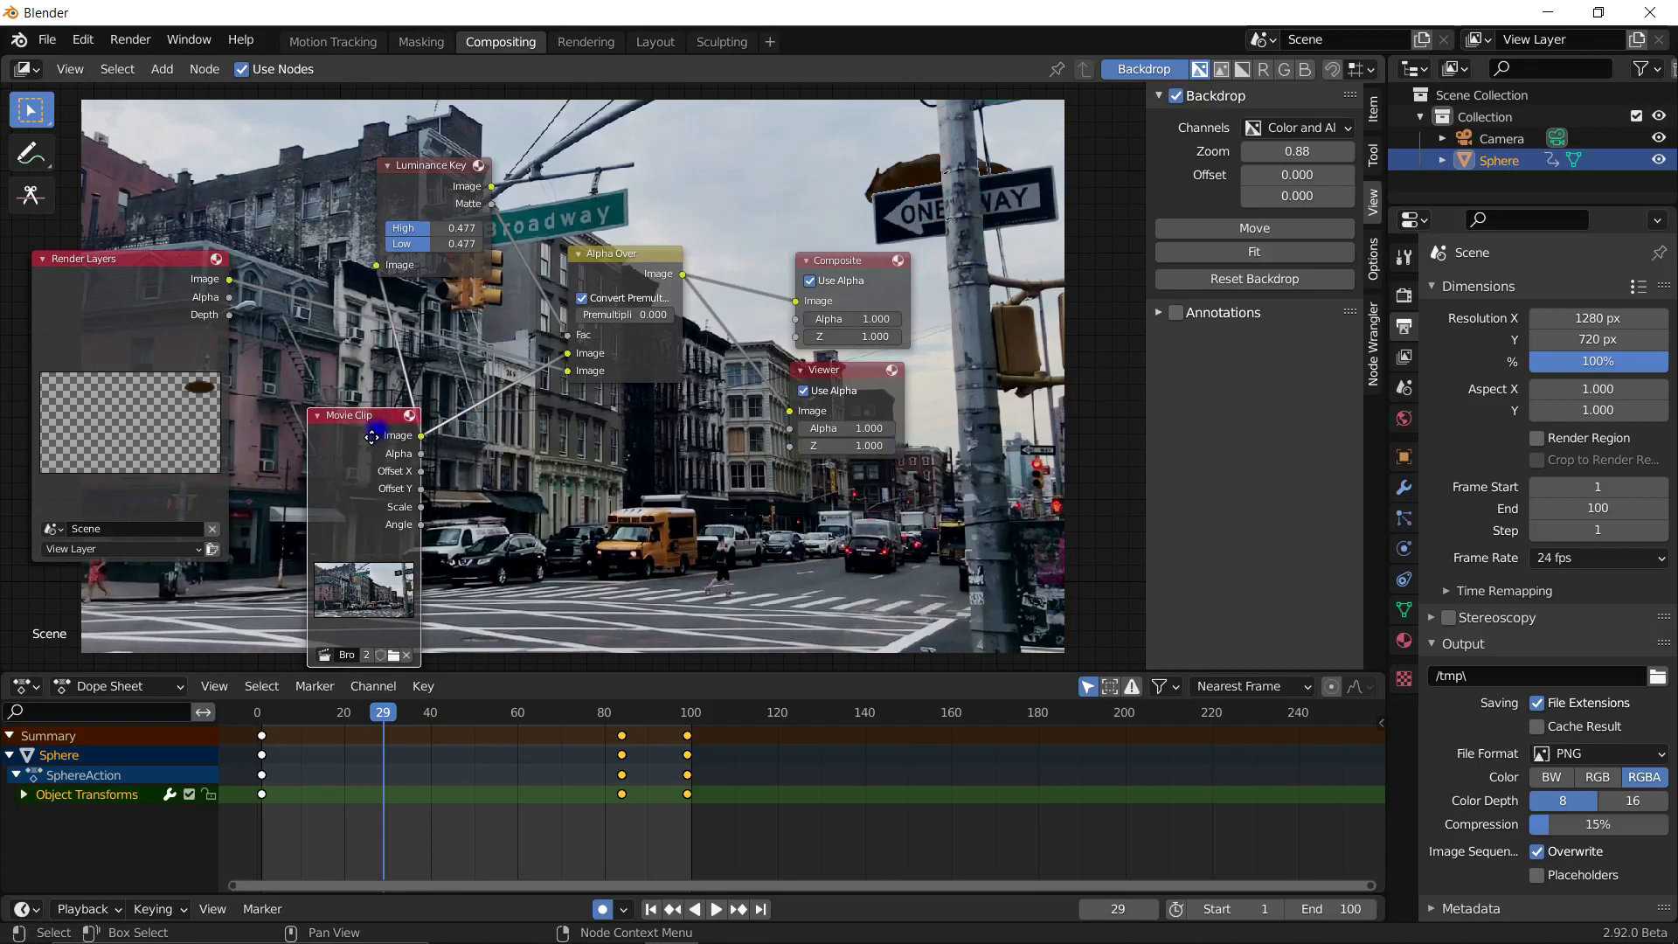
Step: Spread out the Movie Clip, Luminance Key and Alpha Over nodes to make room between the key and Alpha Over
key(g)
click(332, 496)
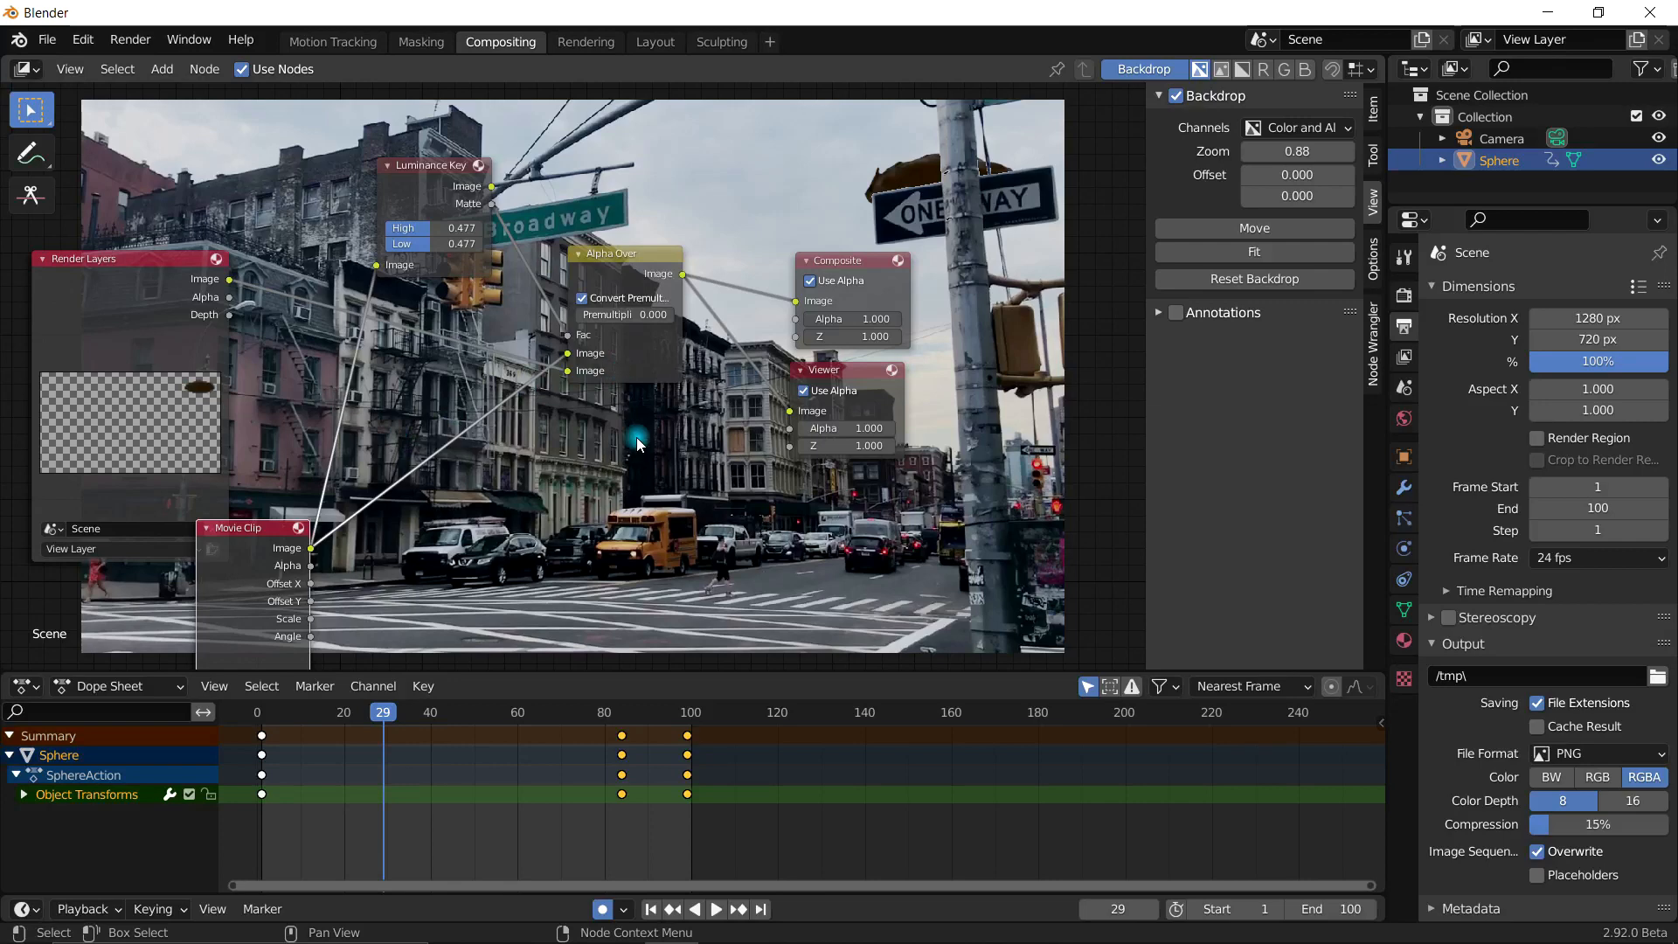
drag(437, 165, 355, 178)
scroll(998, 229, up, 4)
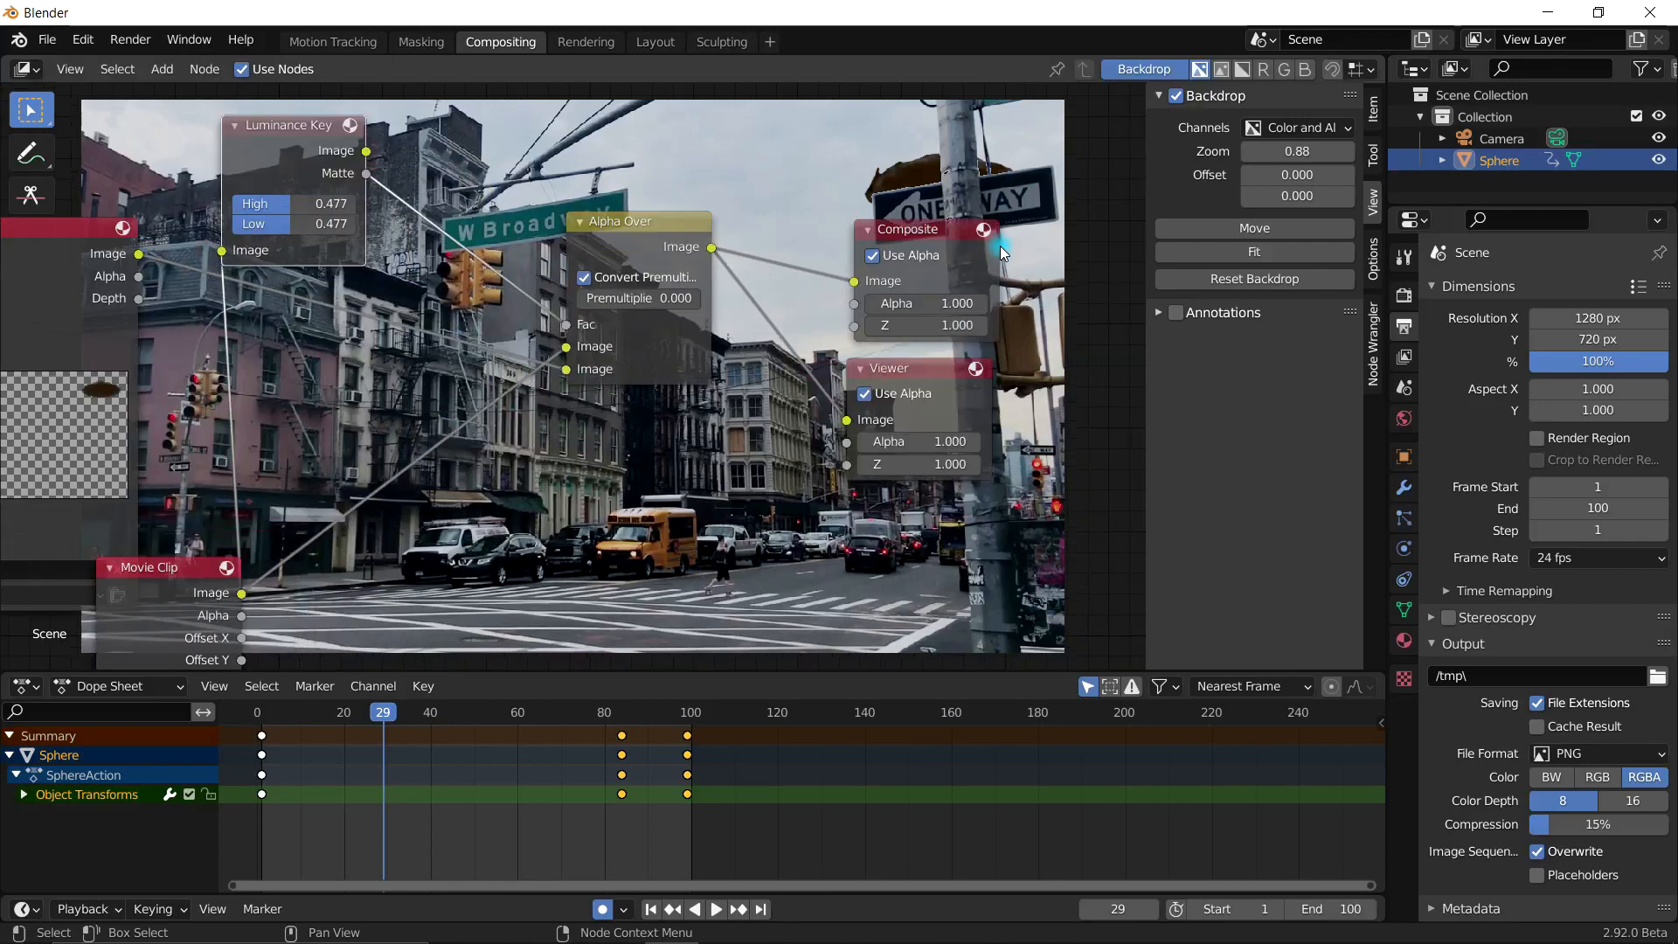
scroll(972, 189, down, 5)
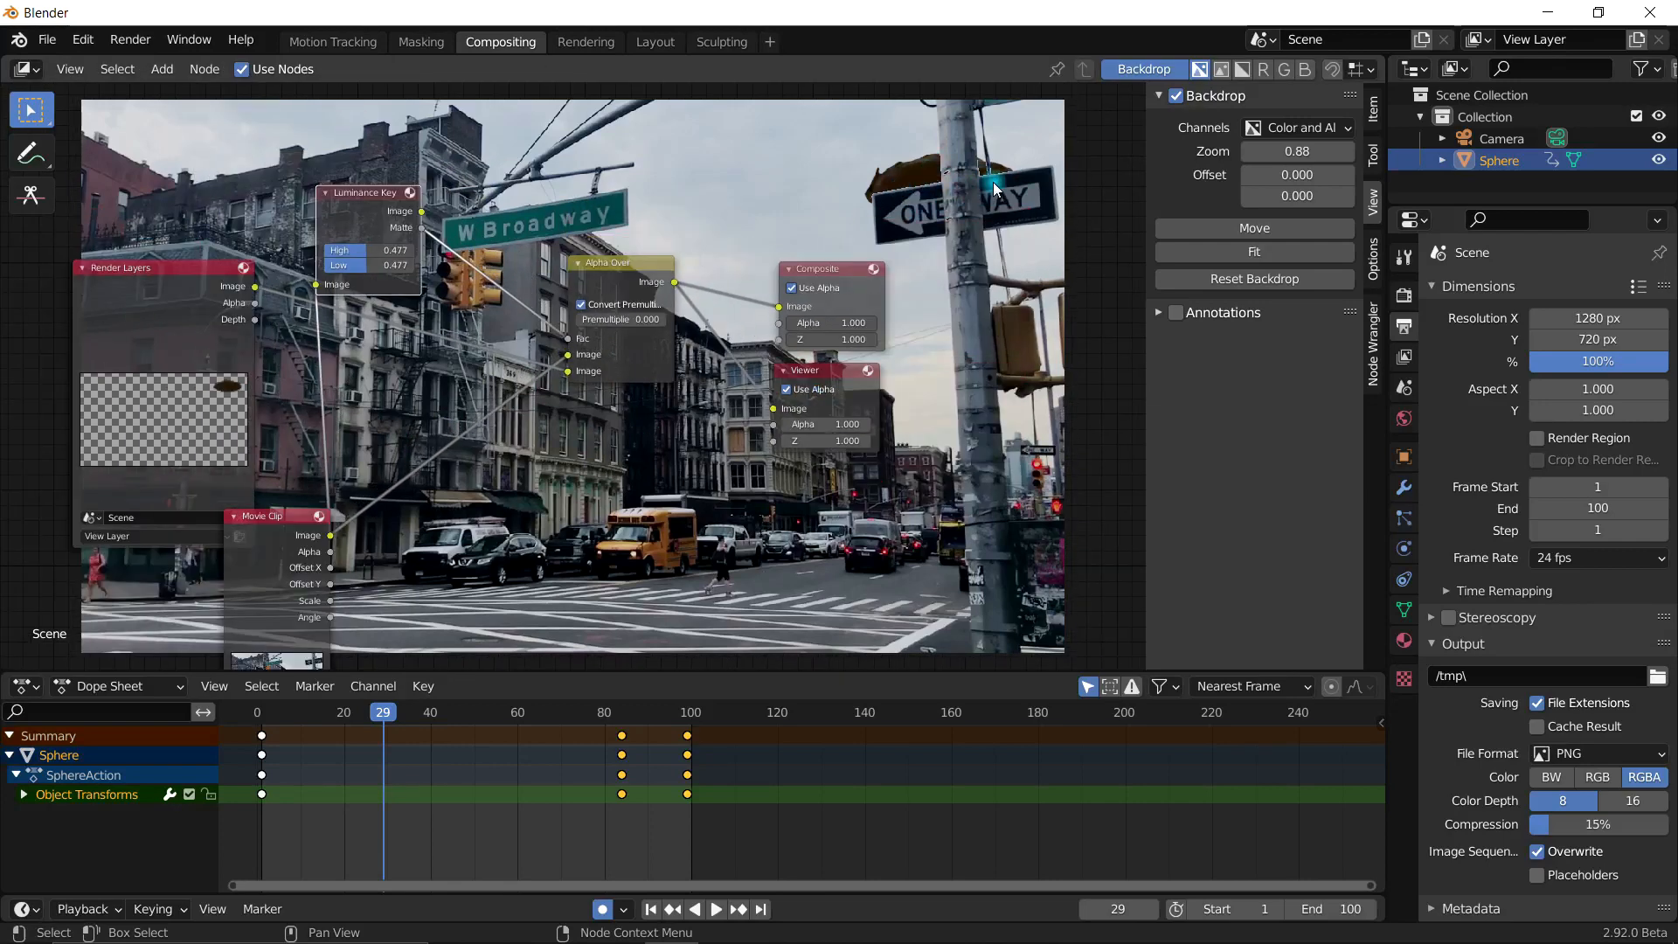
drag(601, 273, 674, 343)
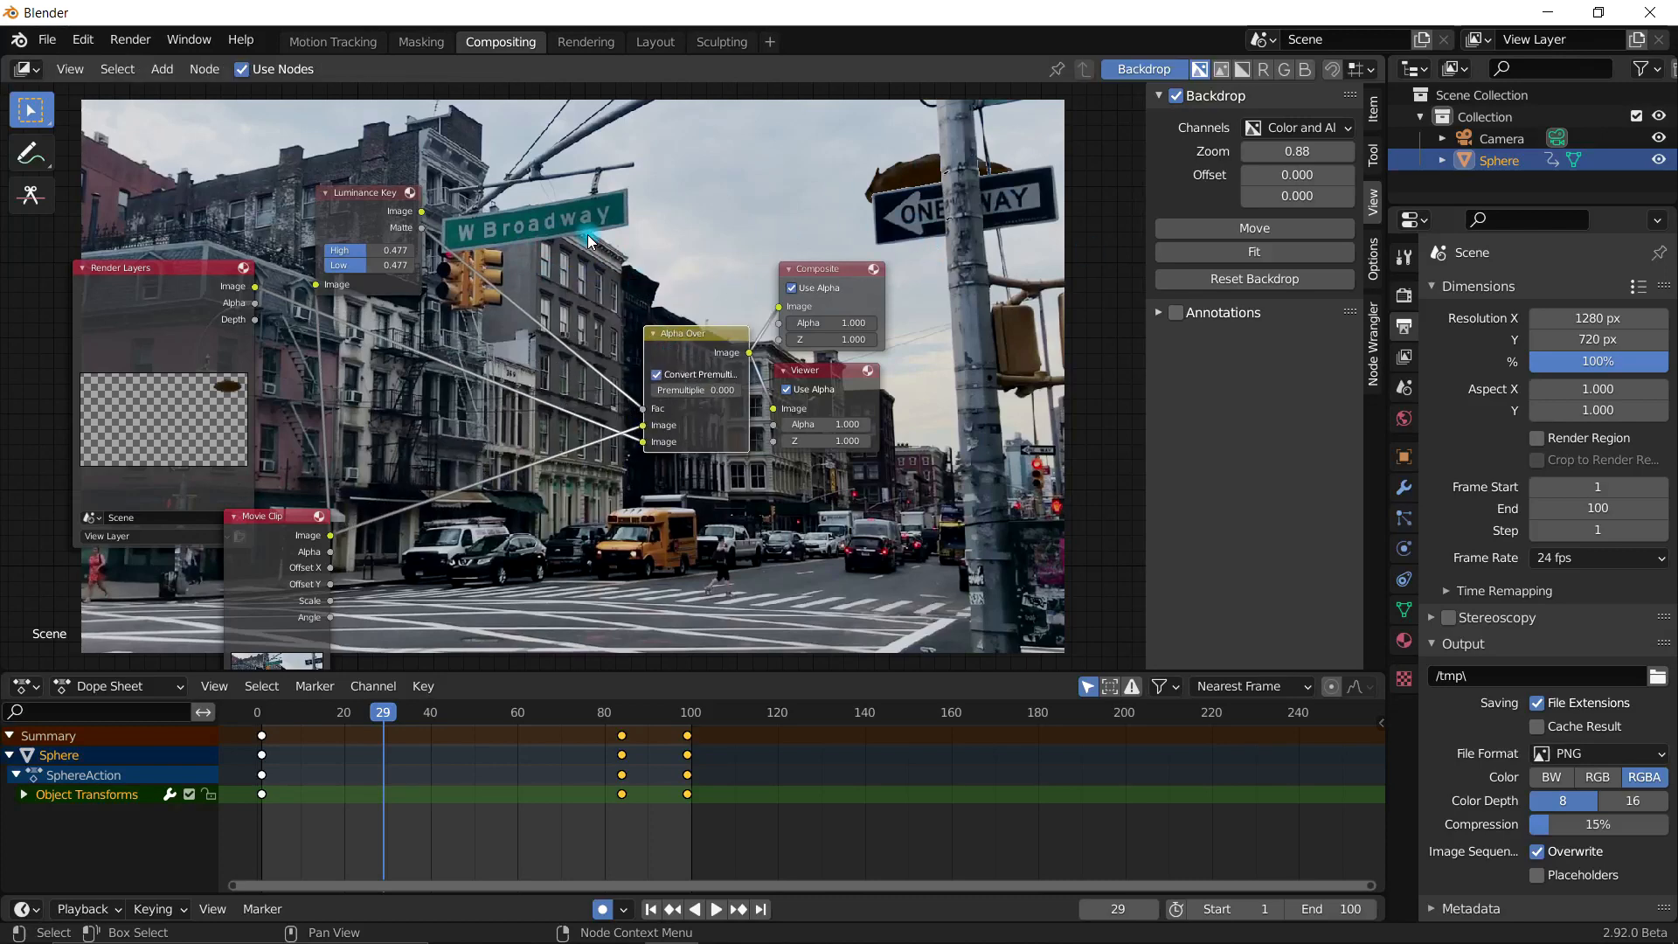
Step: Insert a Blur node on the link from the Luminance Key matte to the Alpha Over Fac, and space the nodes apart
key(shift+a)
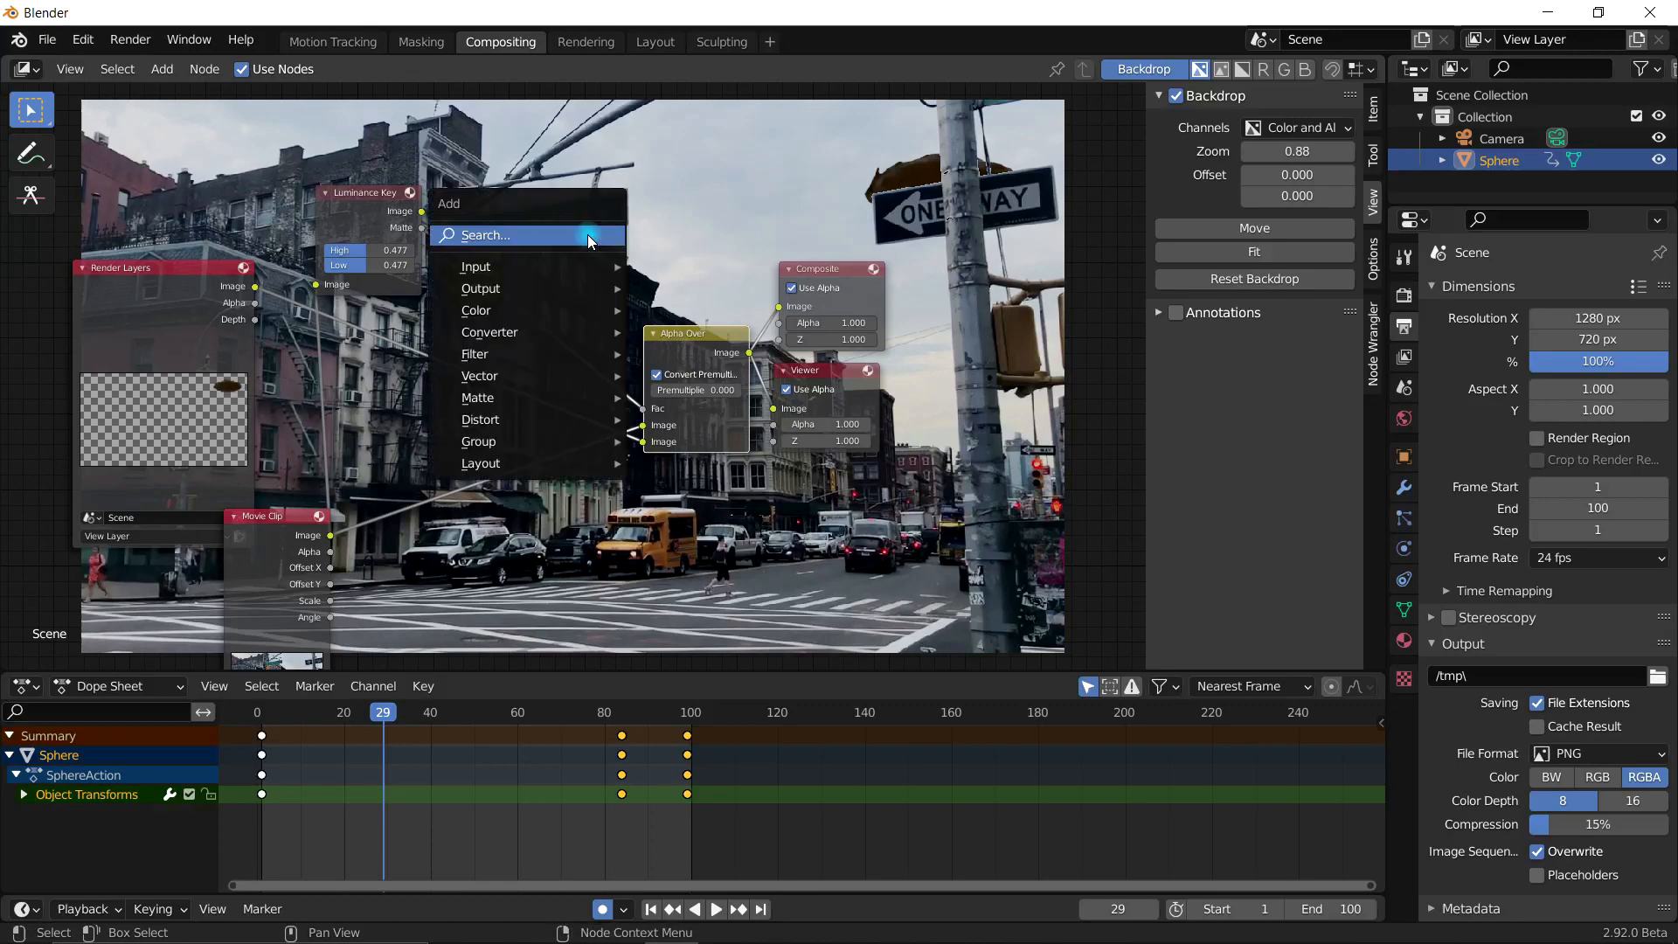
click(587, 234)
text(blur)
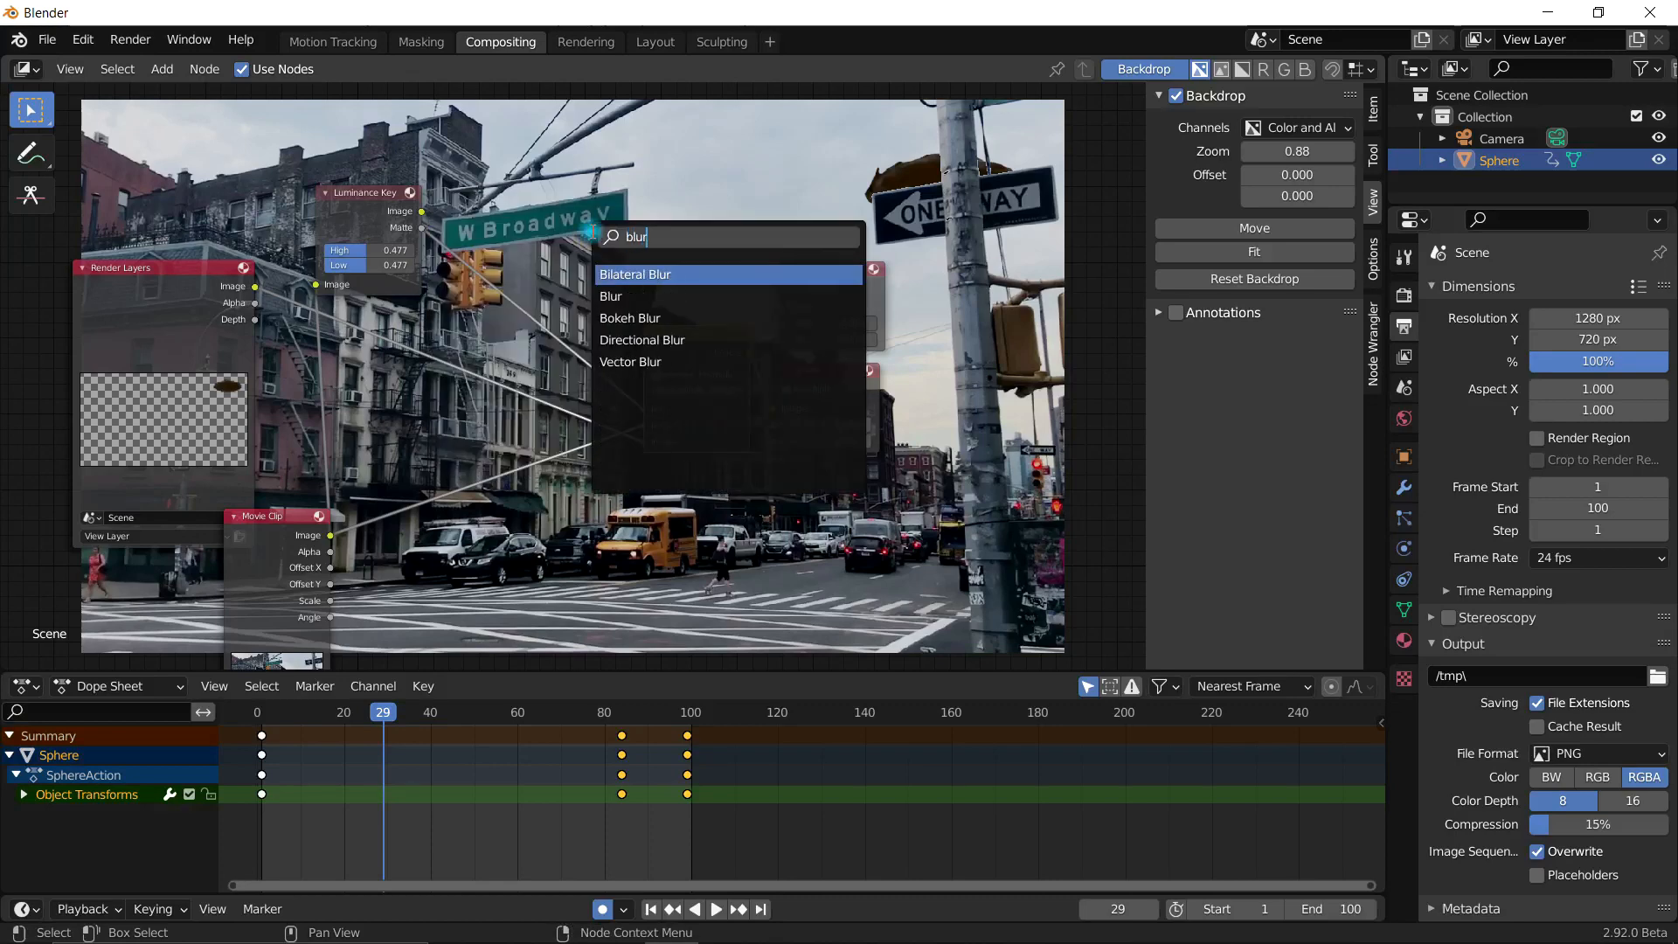
key(Down)
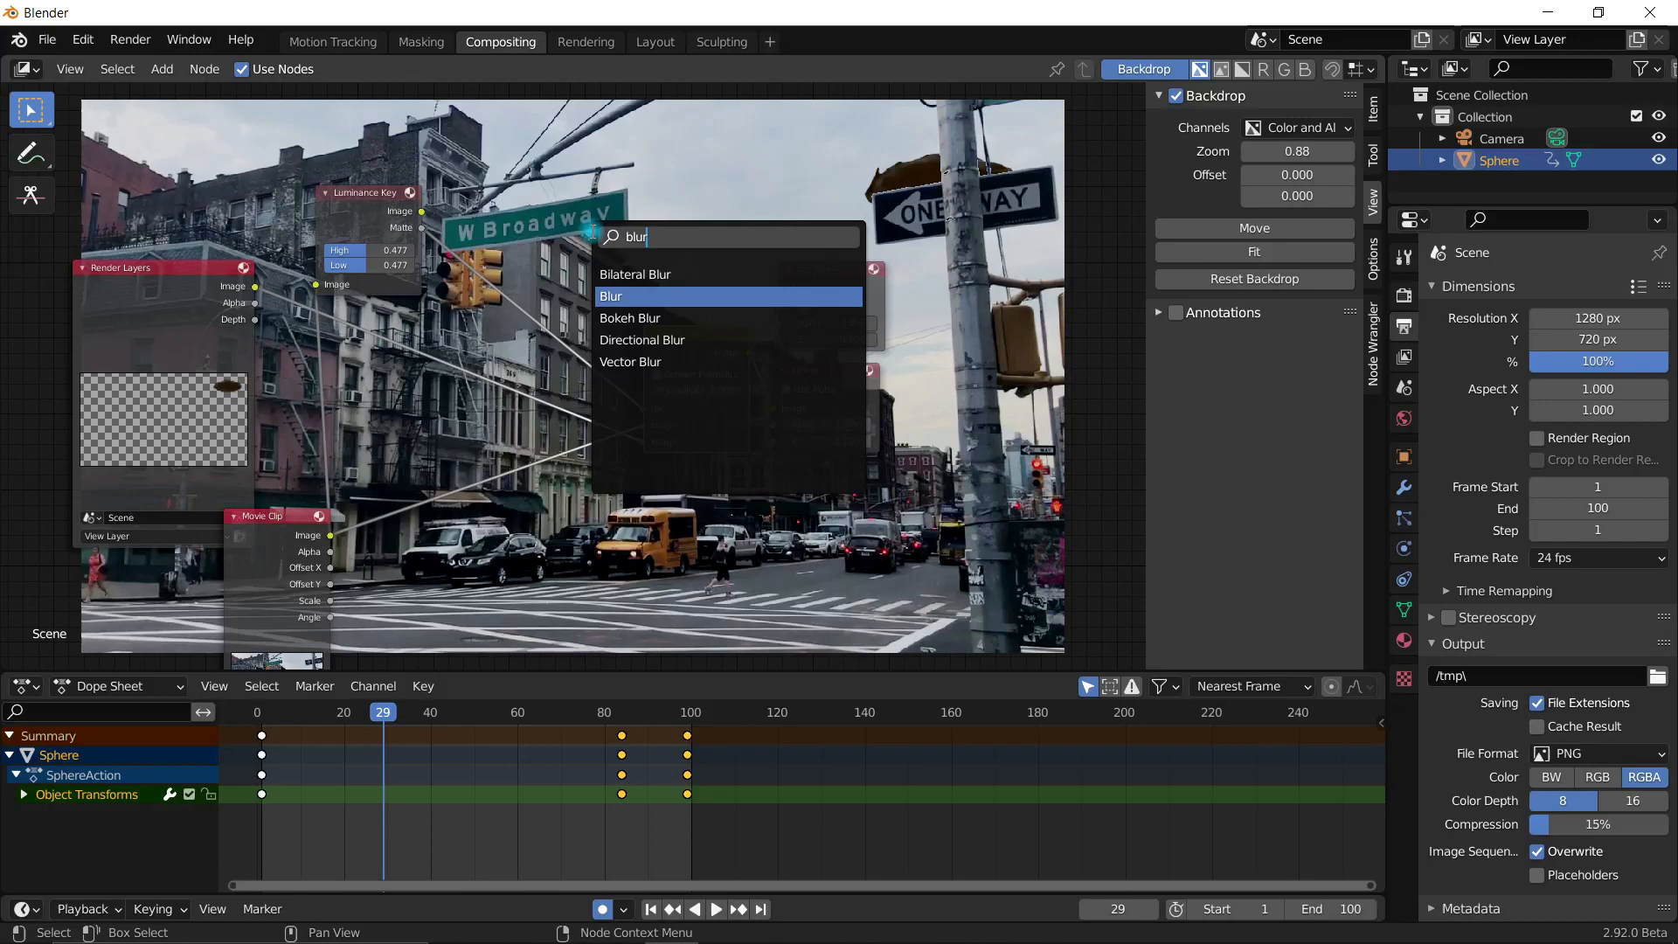
key(Return)
click(609, 331)
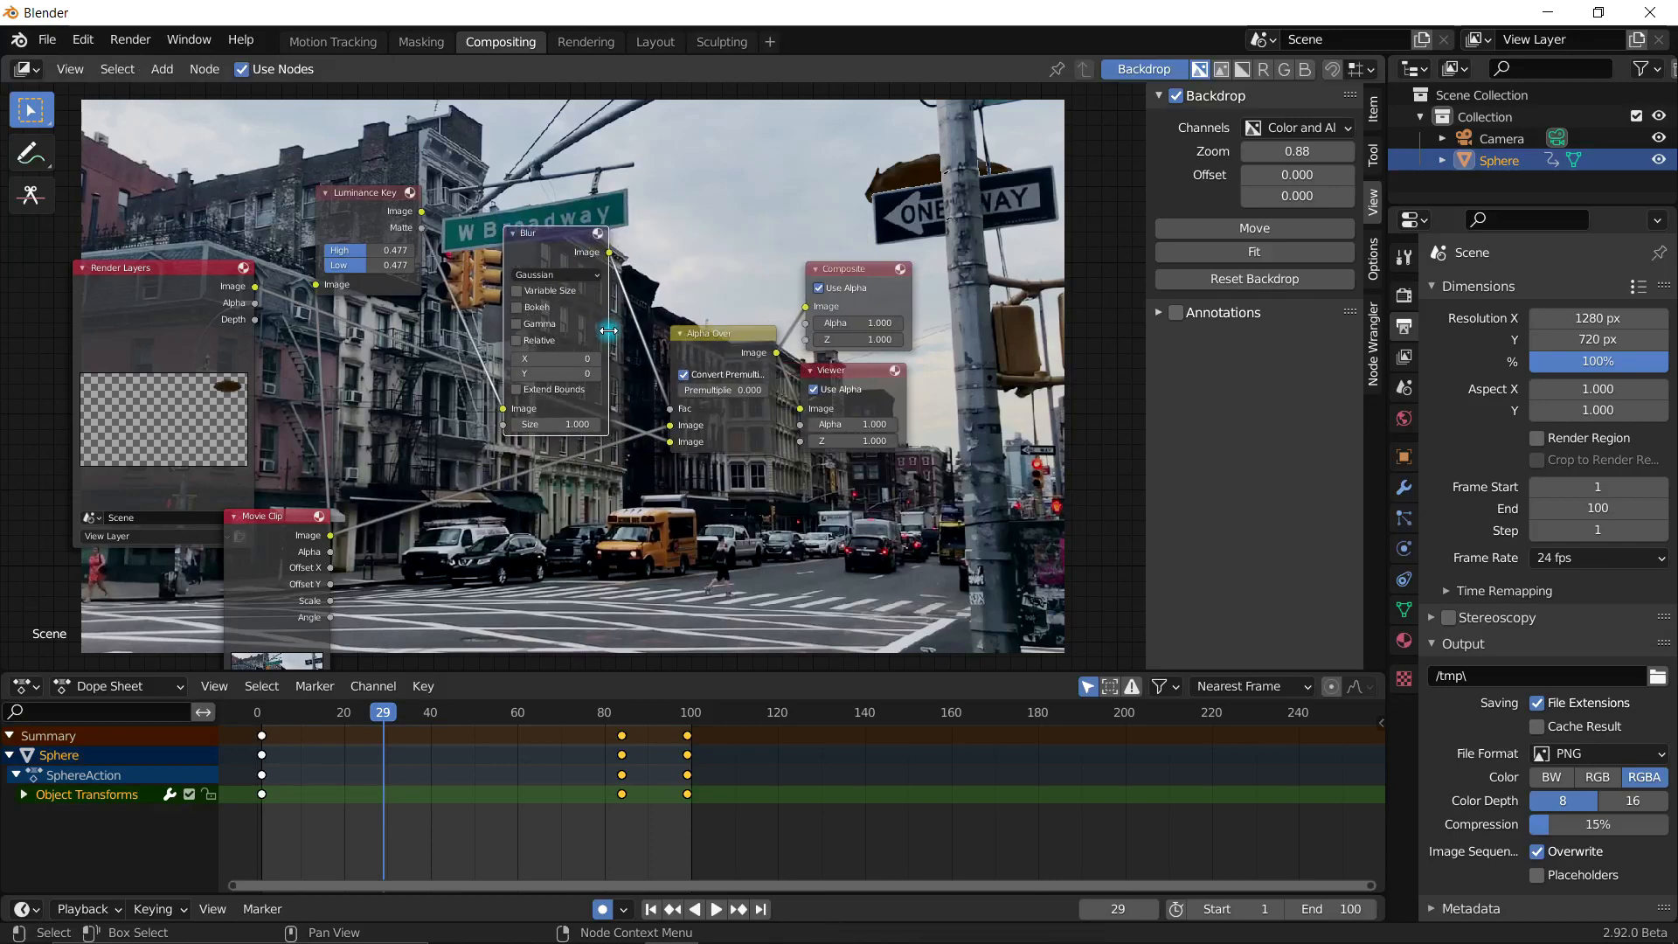
drag(544, 247, 514, 150)
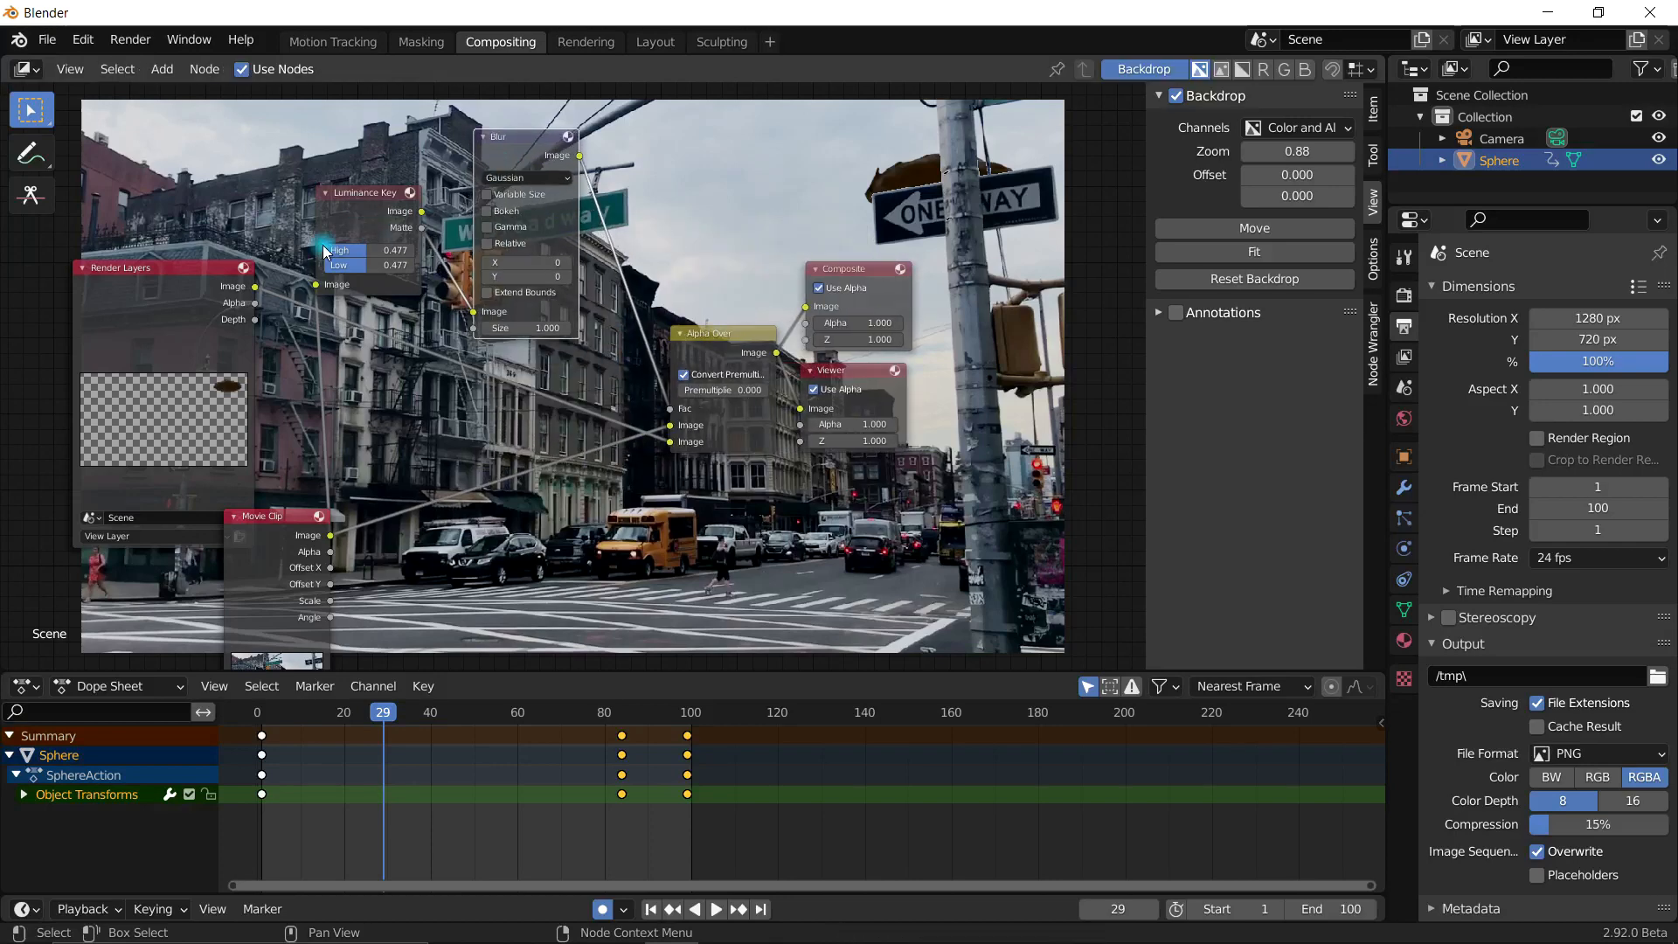
drag(713, 339, 737, 390)
Step: Set the Blur node's X and Y to 3
scroll(560, 295, up, 2)
middle_drag(561, 294, 490, 483)
click(494, 410)
click(493, 411)
click(494, 428)
click(494, 429)
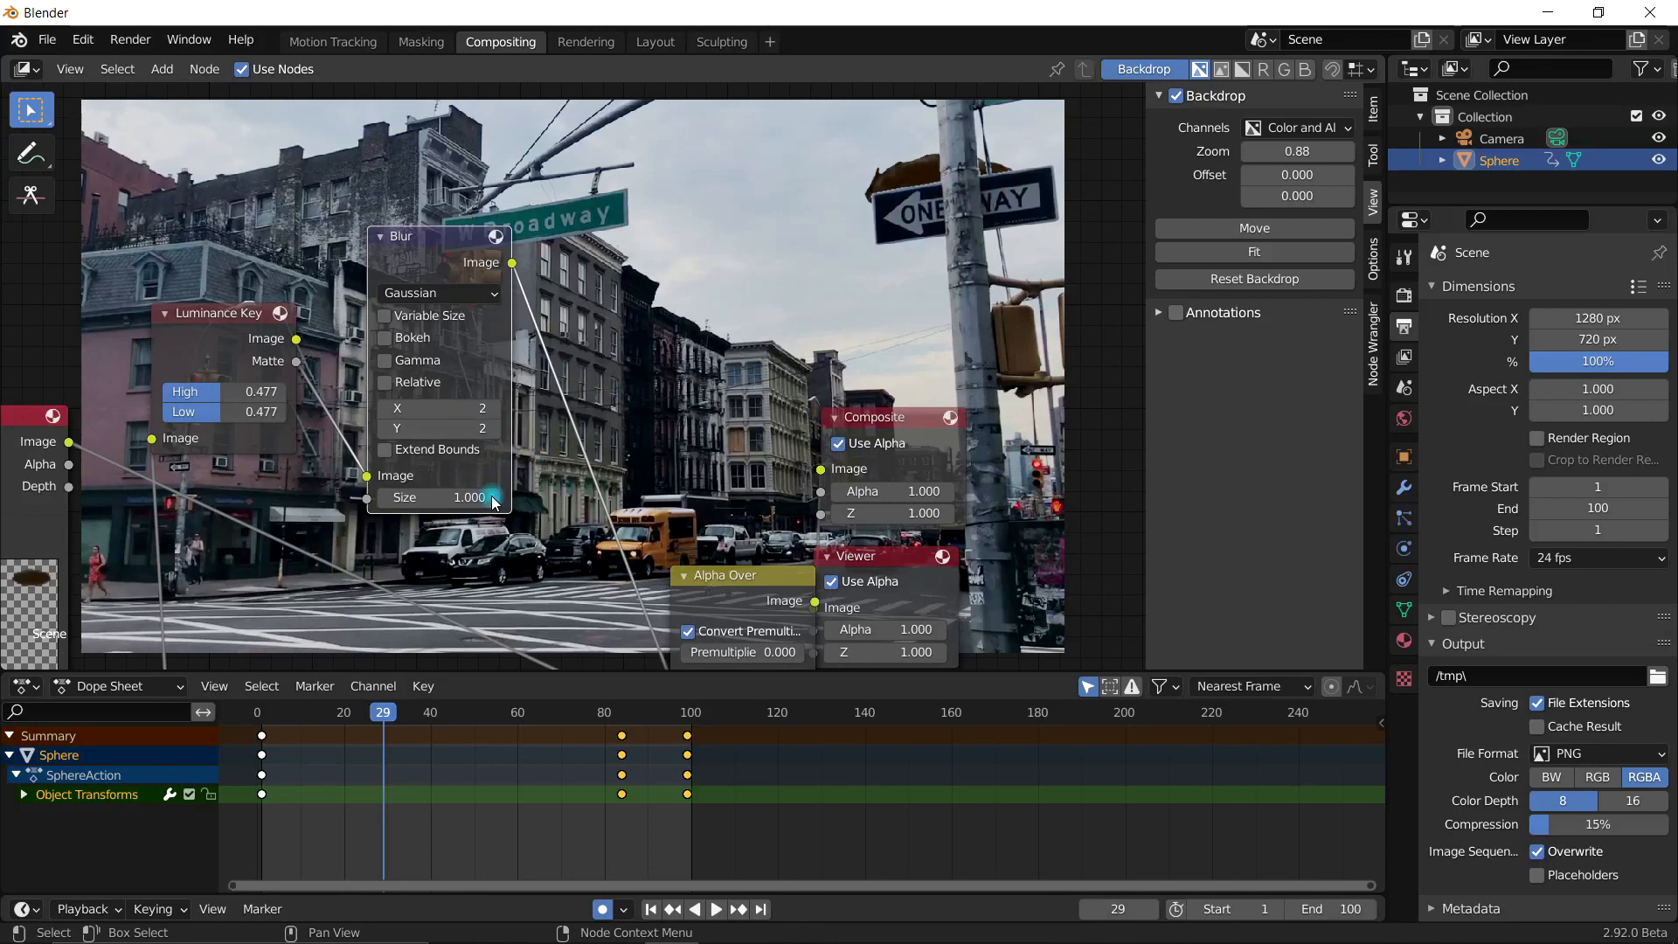
click(494, 429)
click(494, 409)
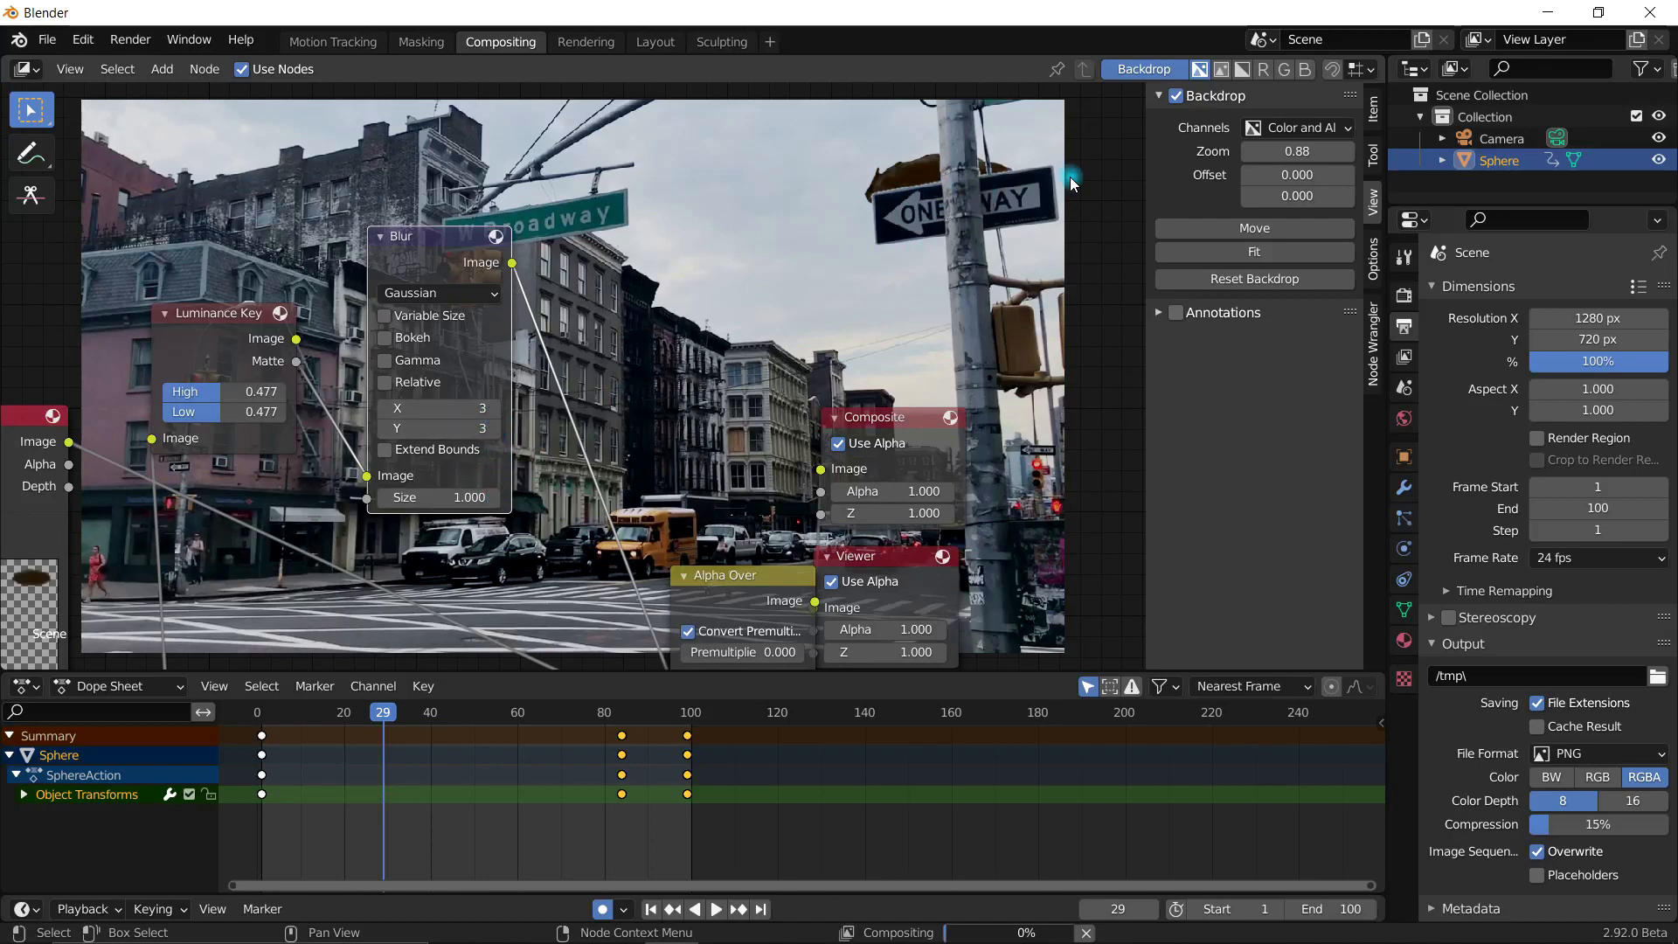
Step: Preview the Luminance Key image output in the backdrop and set its High to 0.536 and Low to 0.490
drag(240, 392, 217, 390)
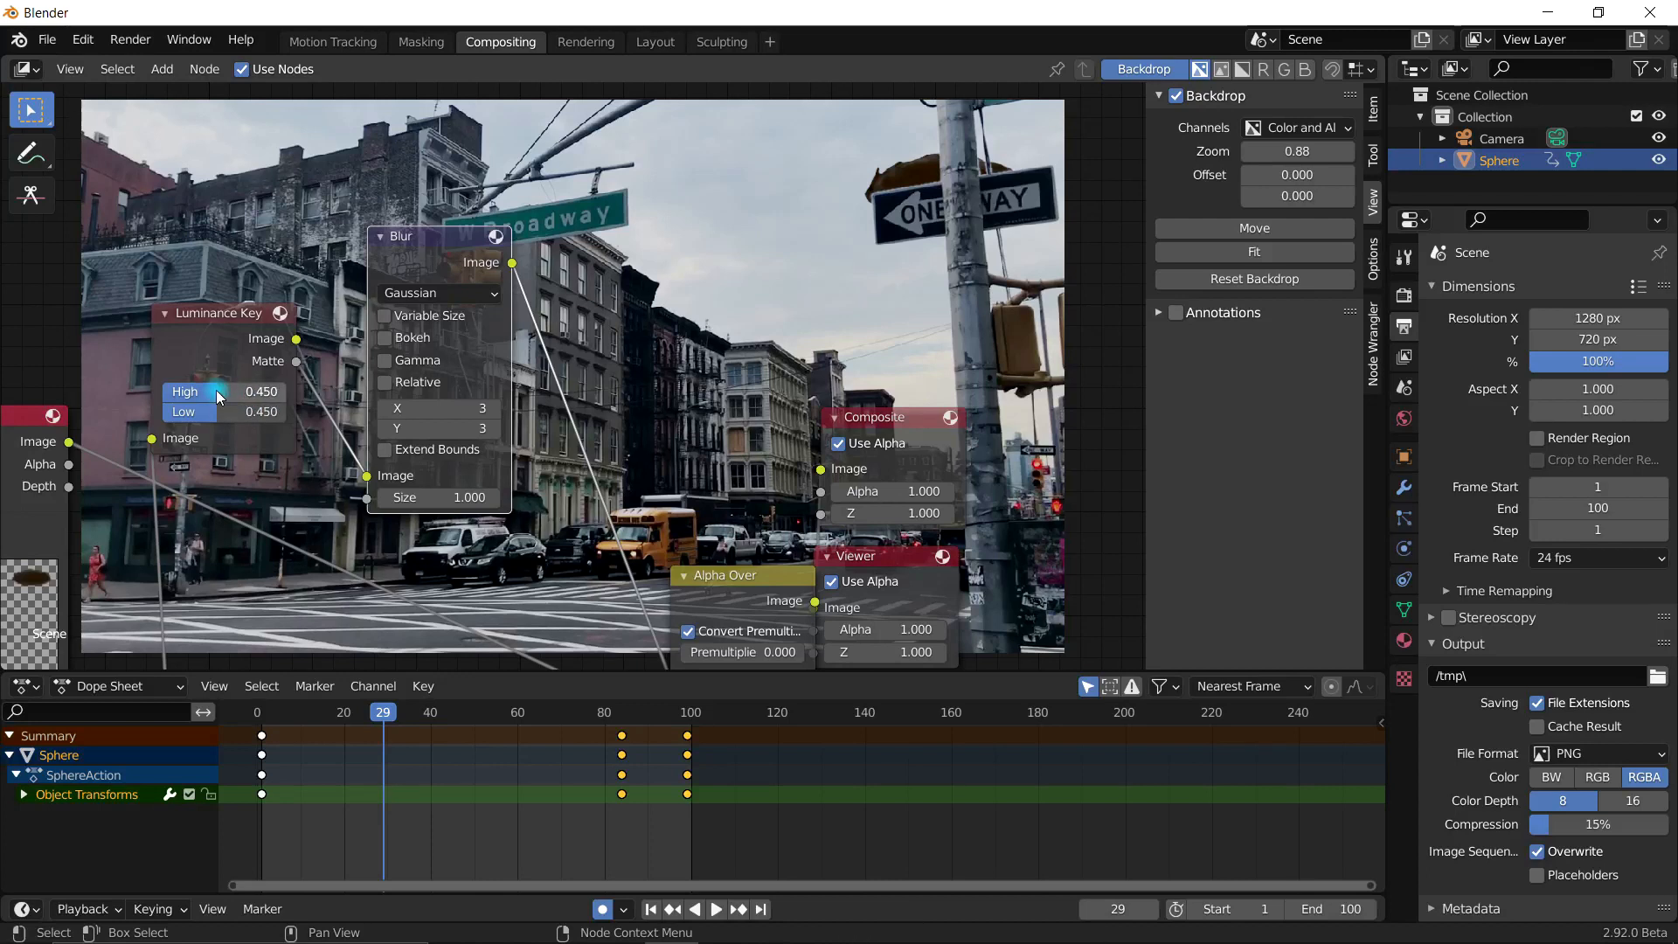
drag(217, 389, 213, 389)
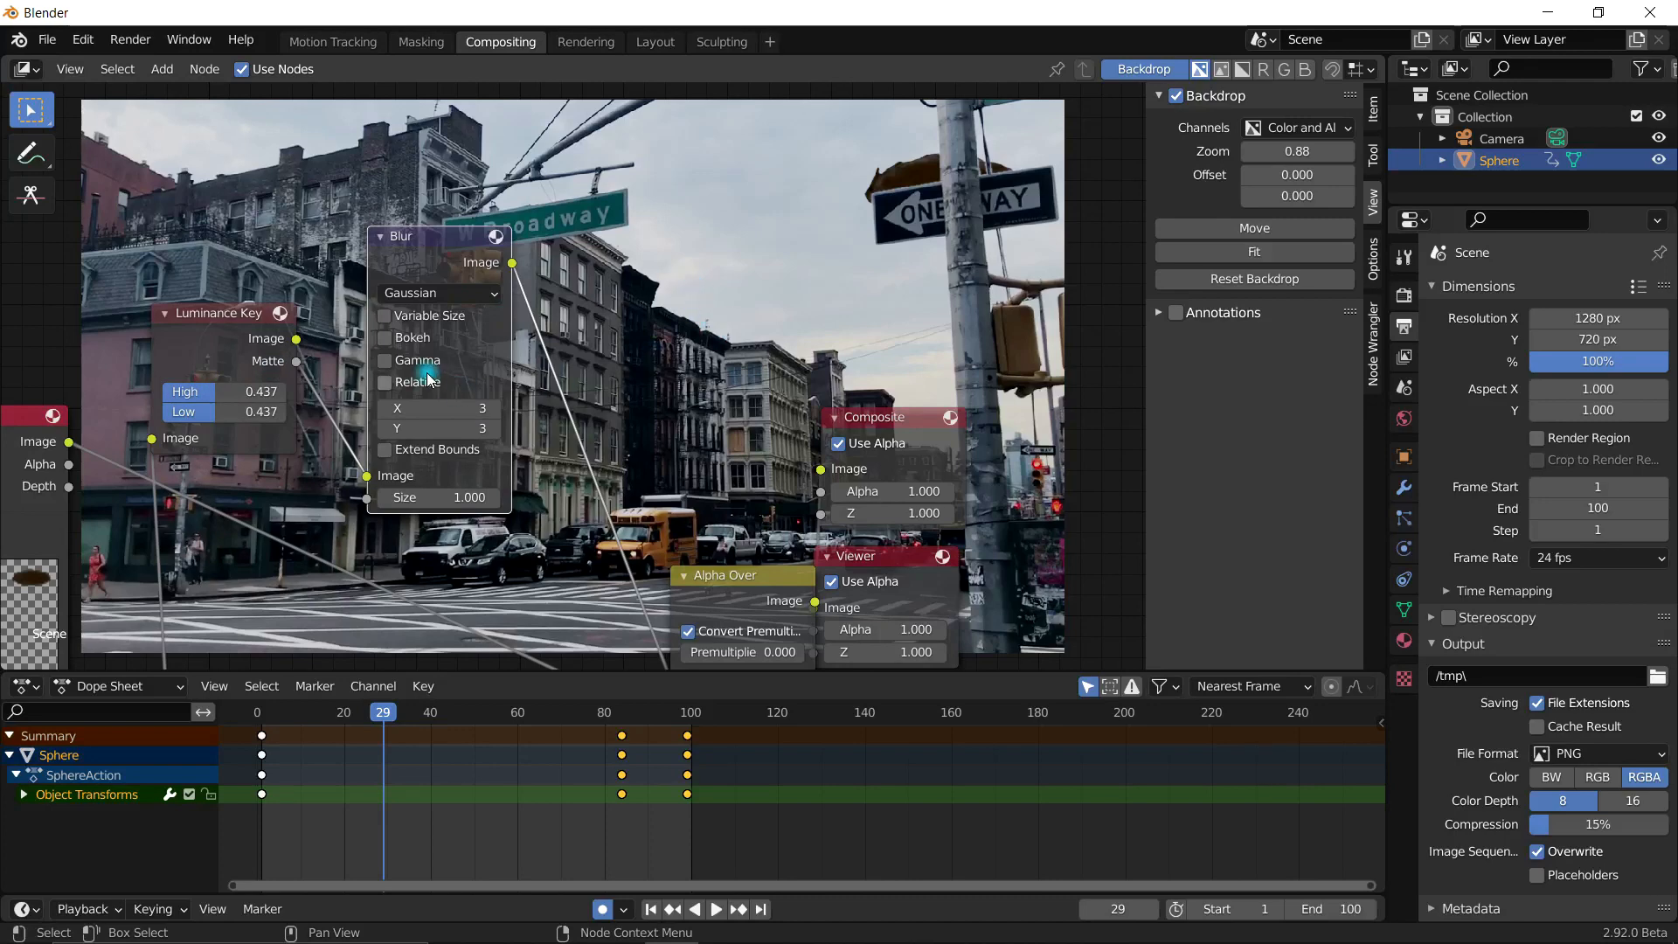
ctrl+shift+click(248, 336)
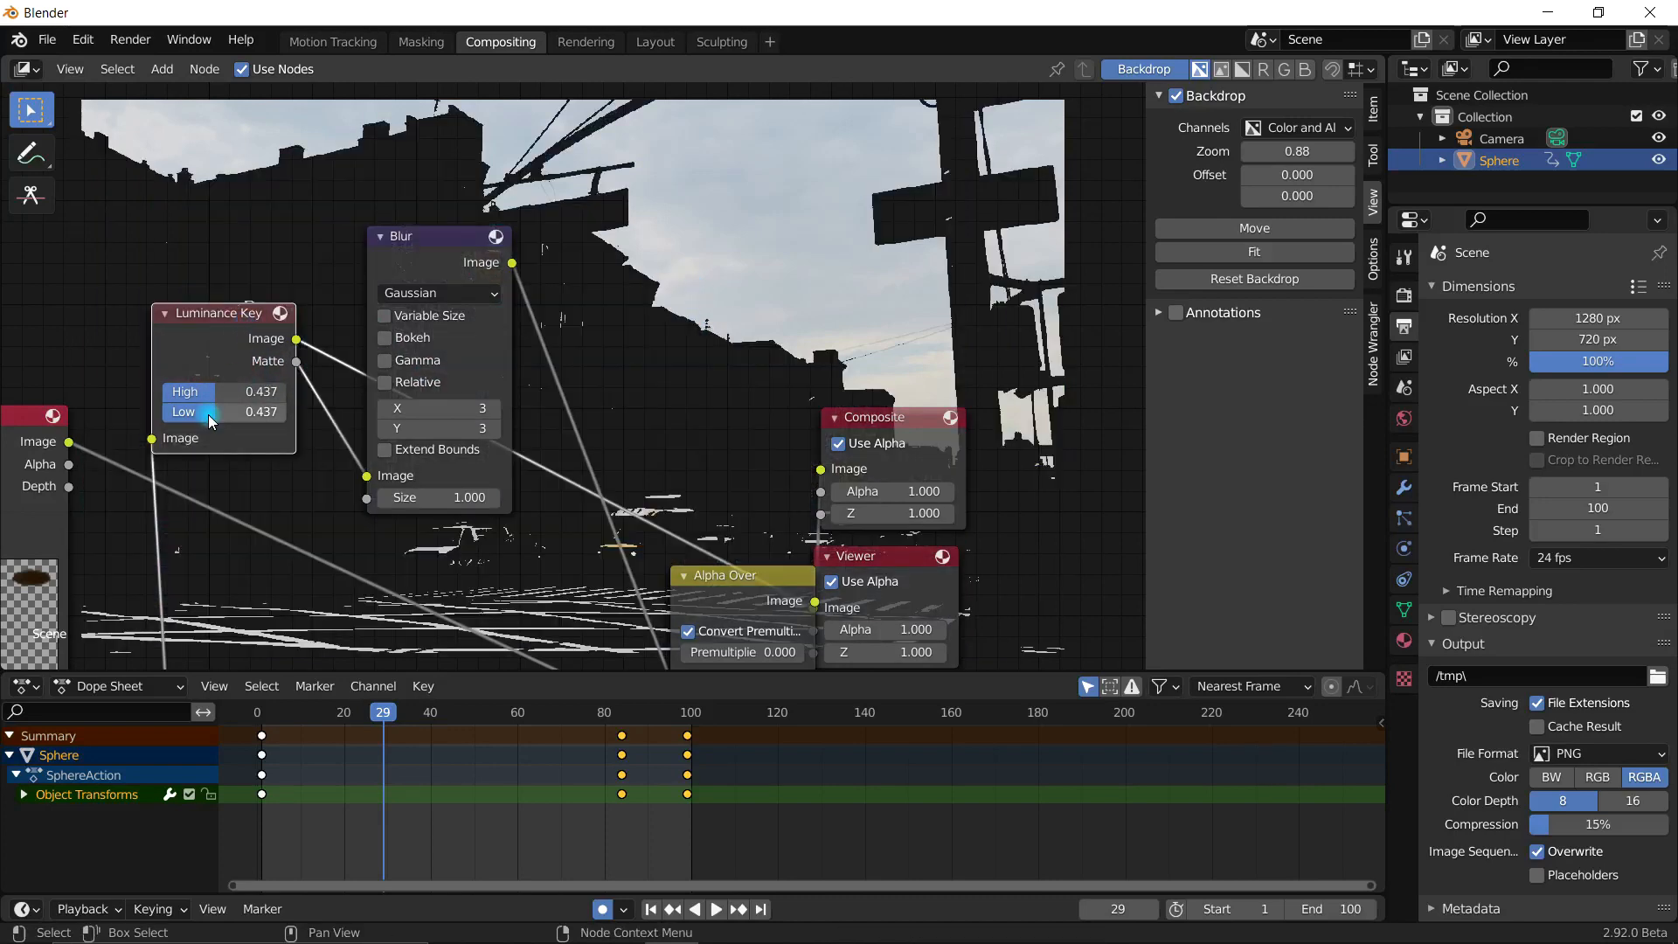
mouse_move(233, 395)
mouse_down()
mouse_move(207, 390)
mouse_move(227, 387)
mouse_move(215, 411)
mouse_up()
drag(238, 389, 240, 390)
mouse_move(227, 392)
mouse_down()
mouse_move(243, 392)
mouse_move(219, 415)
mouse_move(236, 411)
mouse_move(214, 411)
mouse_up()
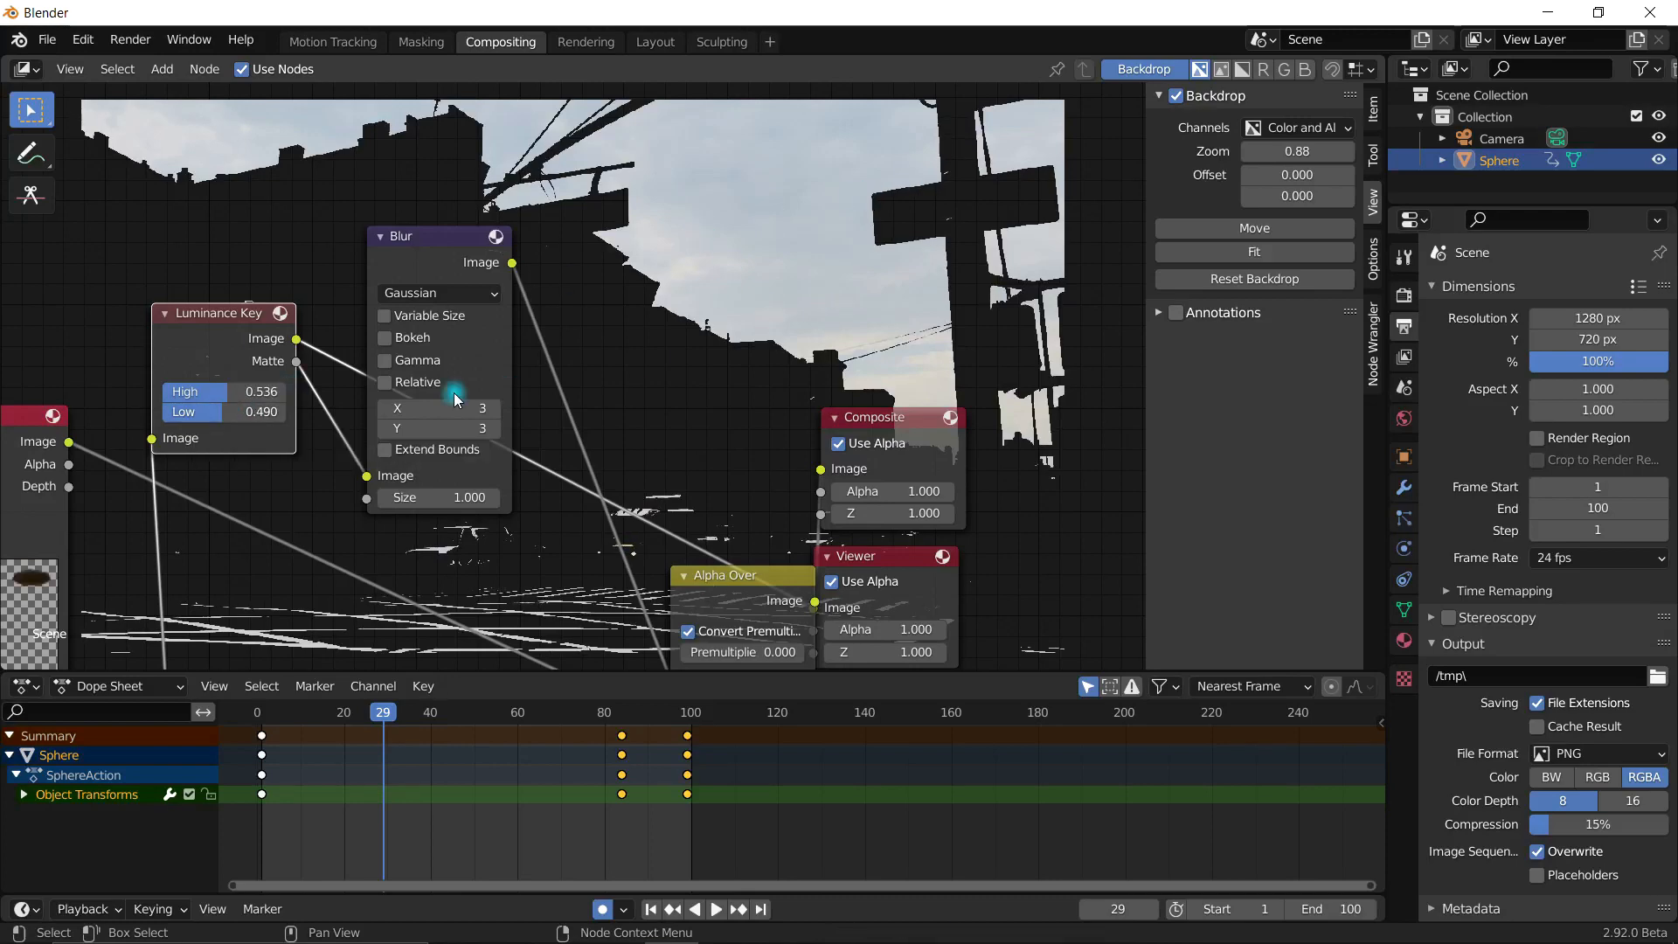
Step: Move the Alpha Over node closer to the Blur node and preview its output in the backdrop again
scroll(682, 464, down, 1)
drag(721, 536, 610, 505)
scroll(626, 360, up, 3)
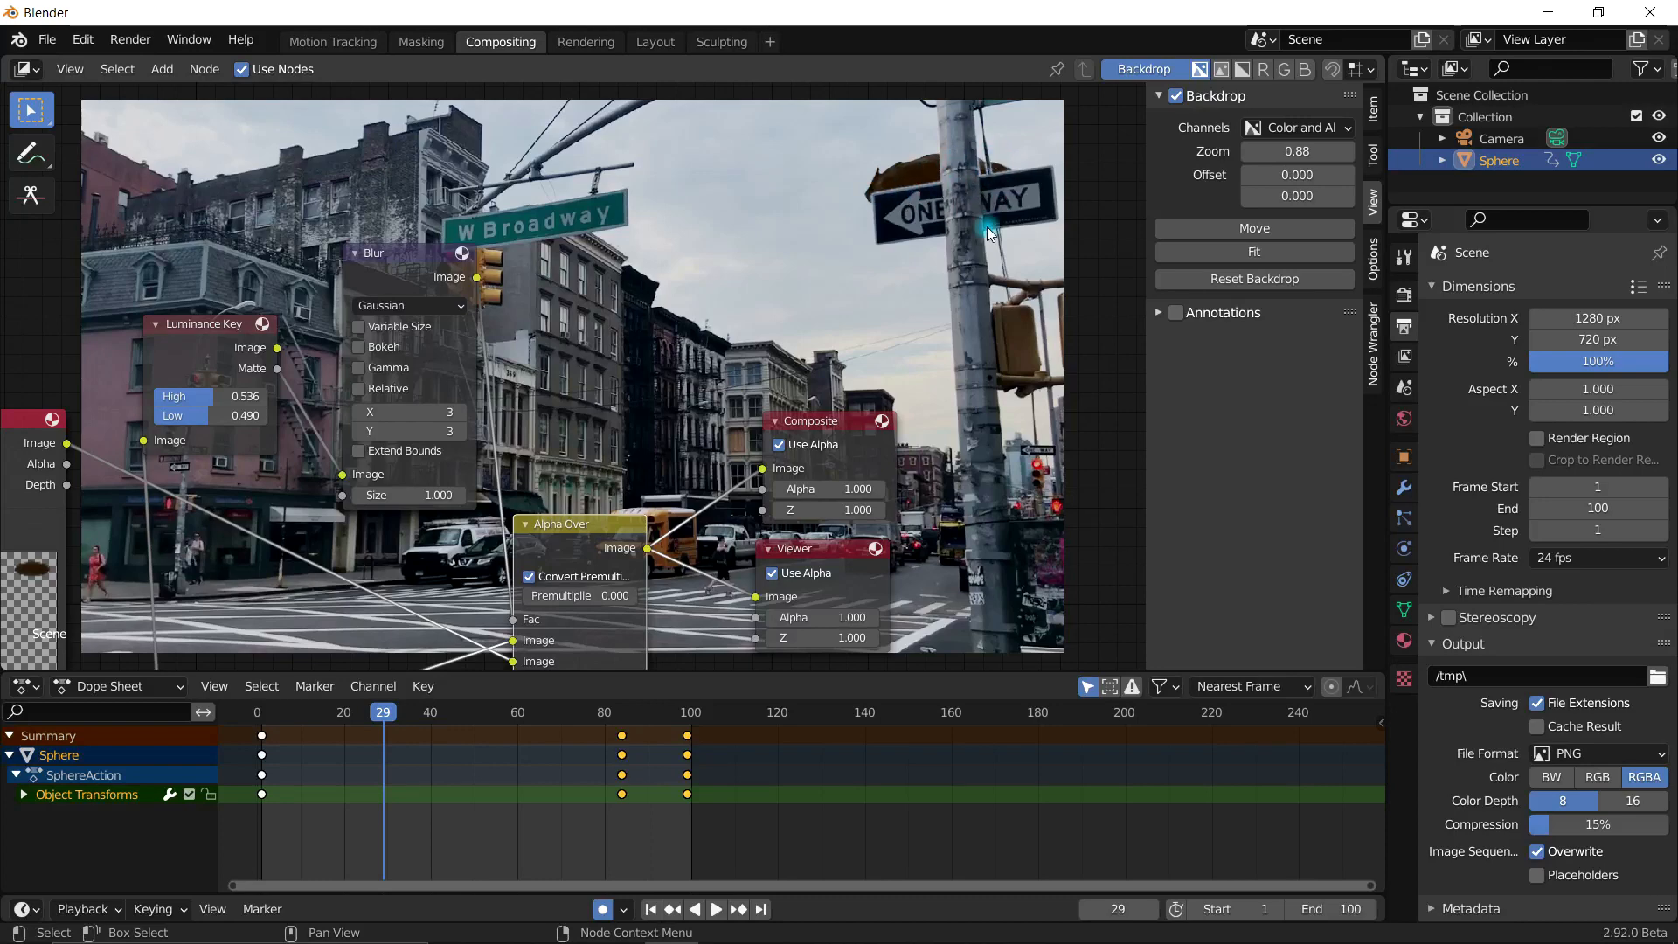
scroll(956, 174, up, 1)
scroll(915, 227, down, 2)
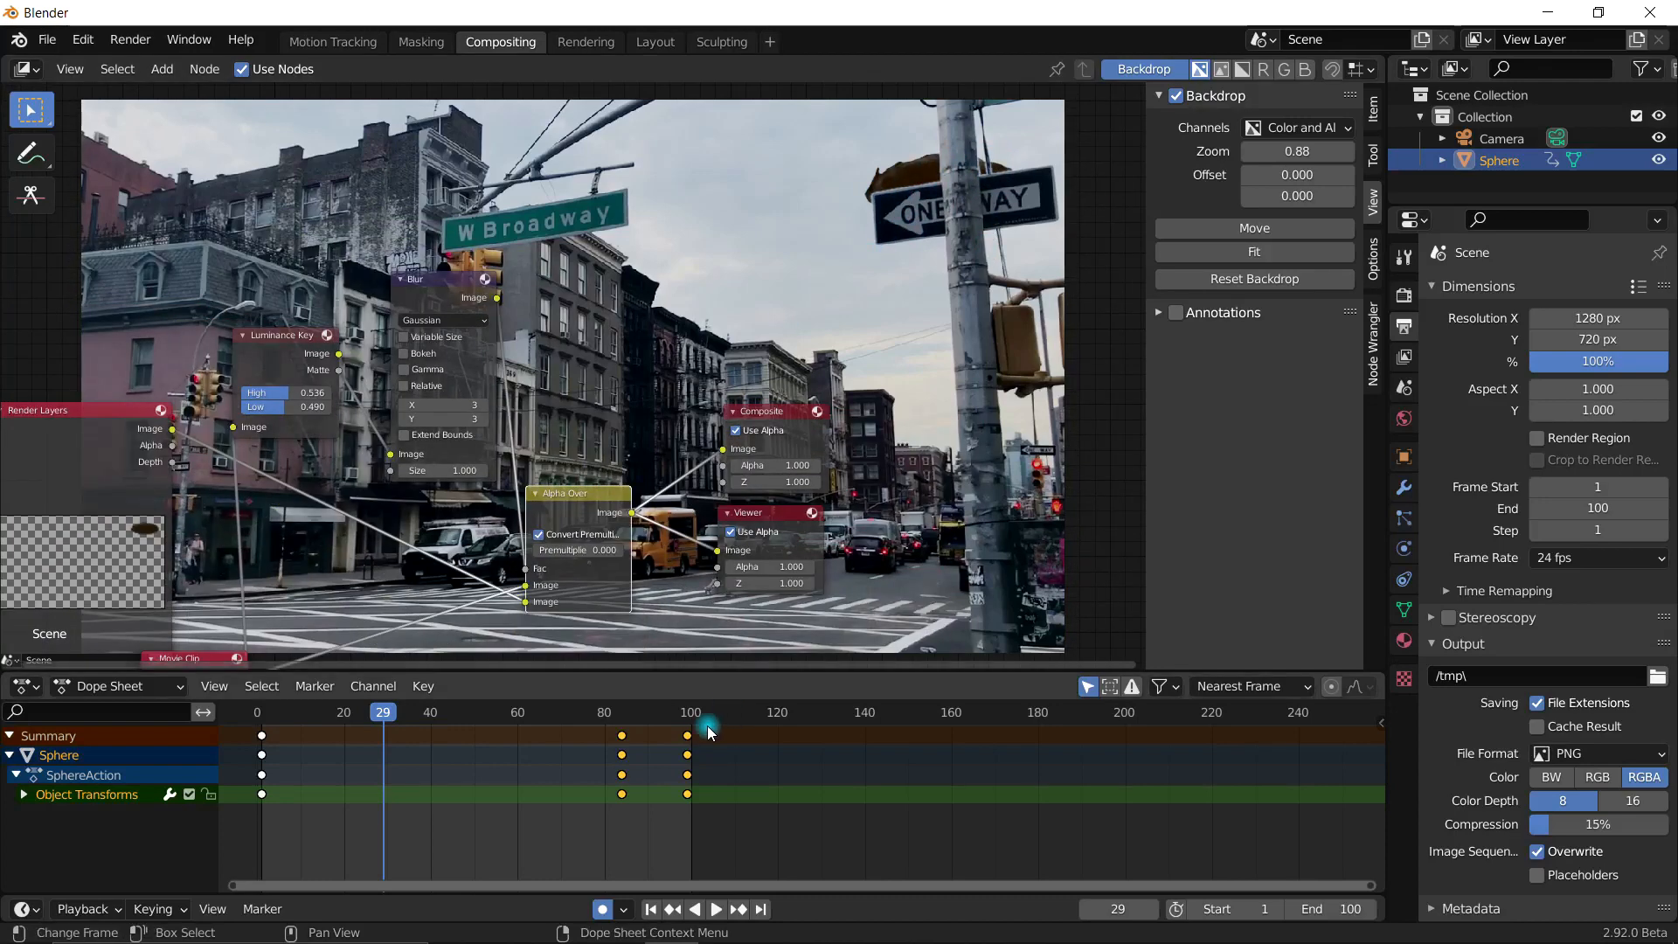
Step: Go to frame 39 and render it in the Rendering workspace to check the composite
drag(686, 722, 262, 761)
key(space)
key(space)
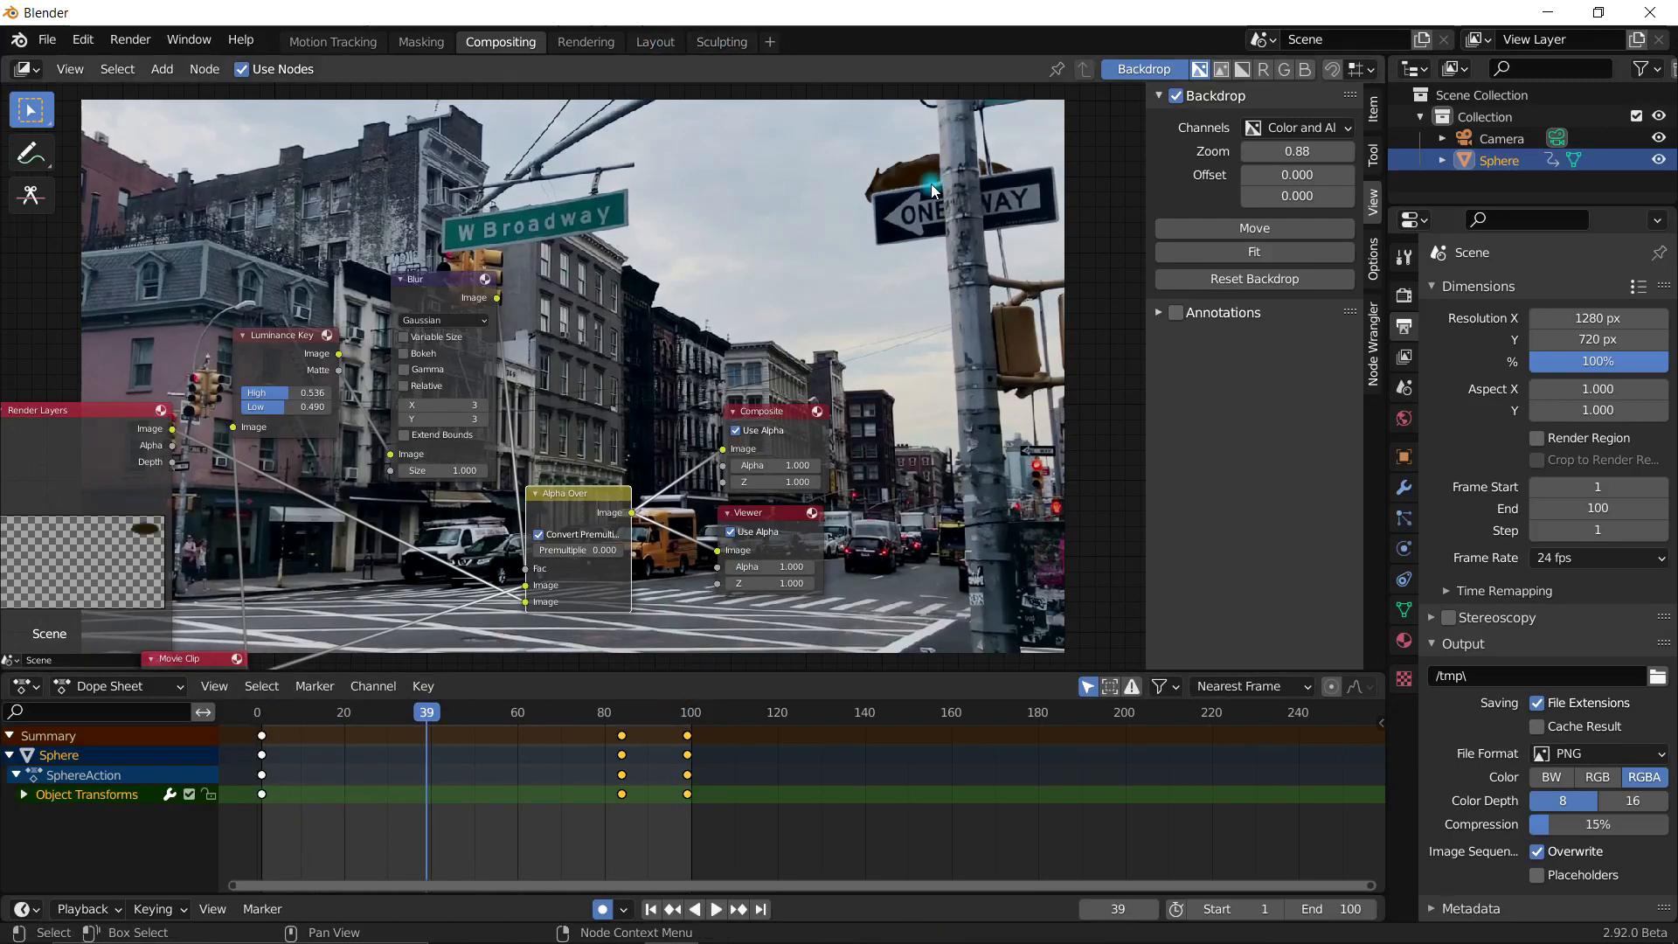
click(584, 41)
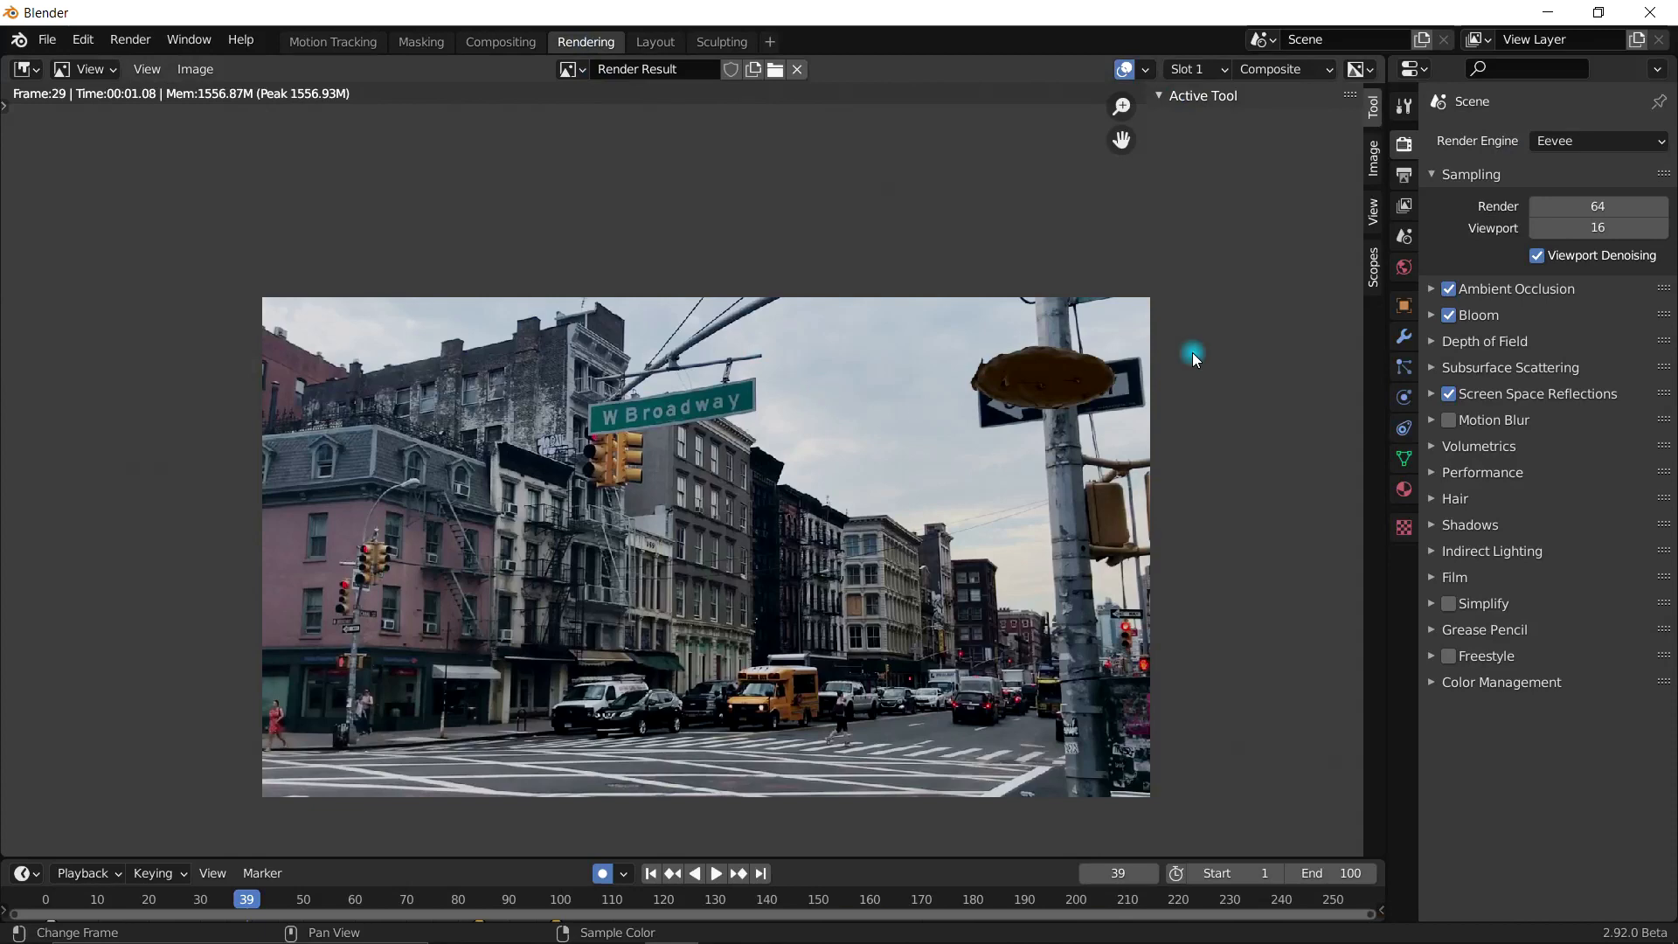
middle_drag(996, 439, 959, 430)
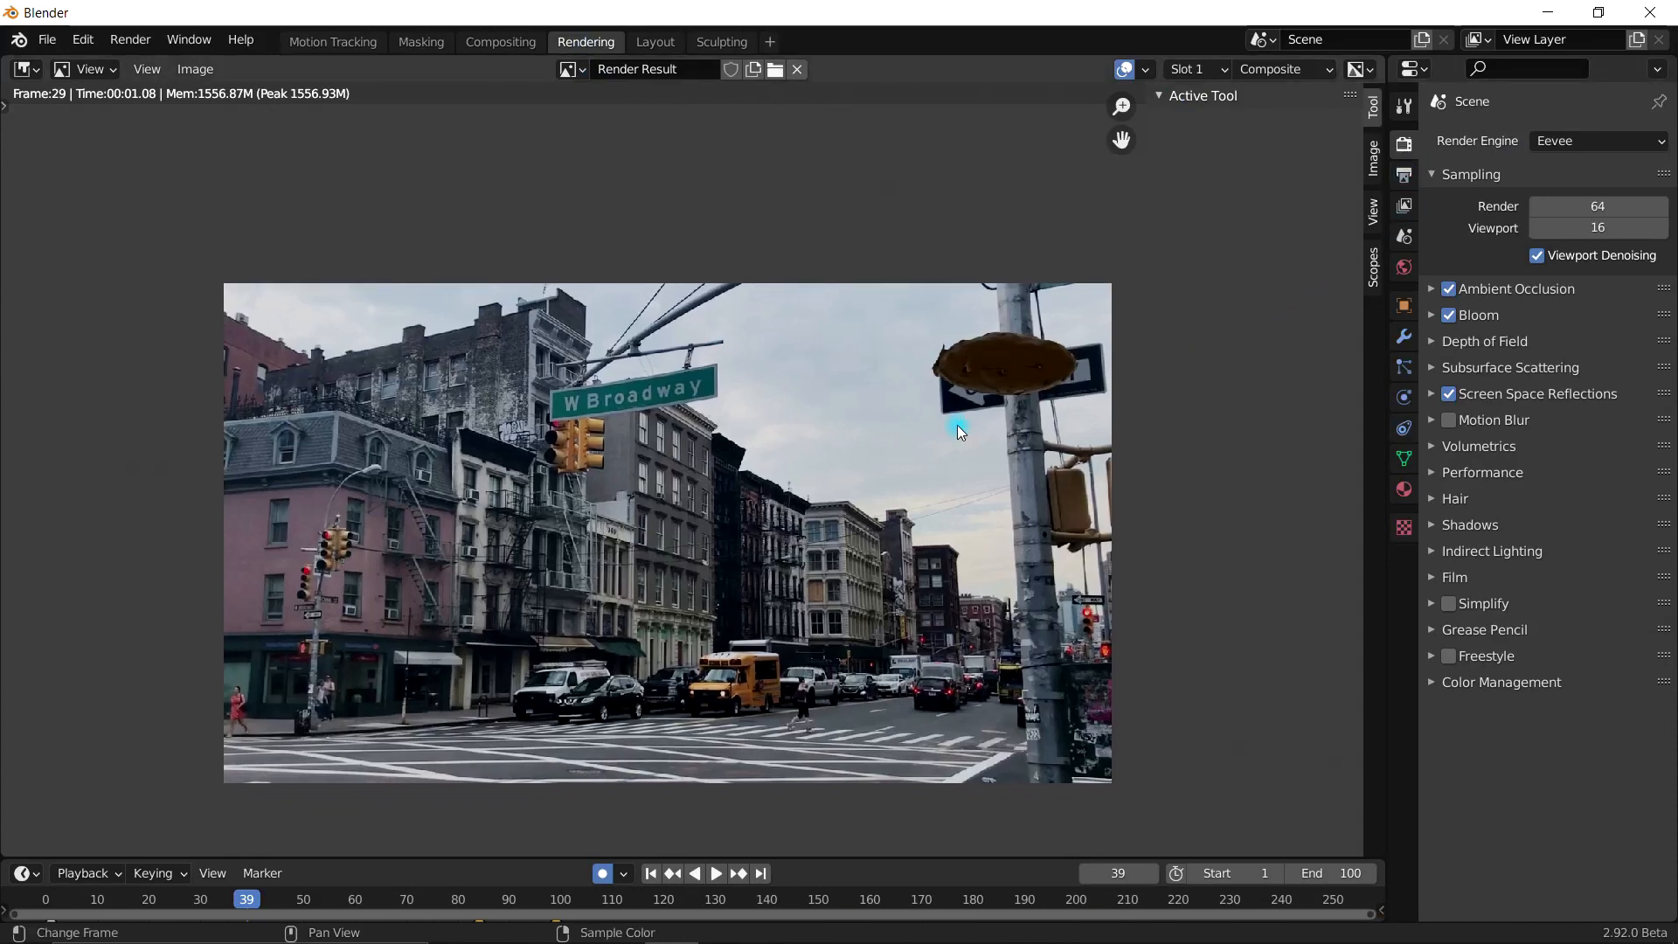
key(F12)
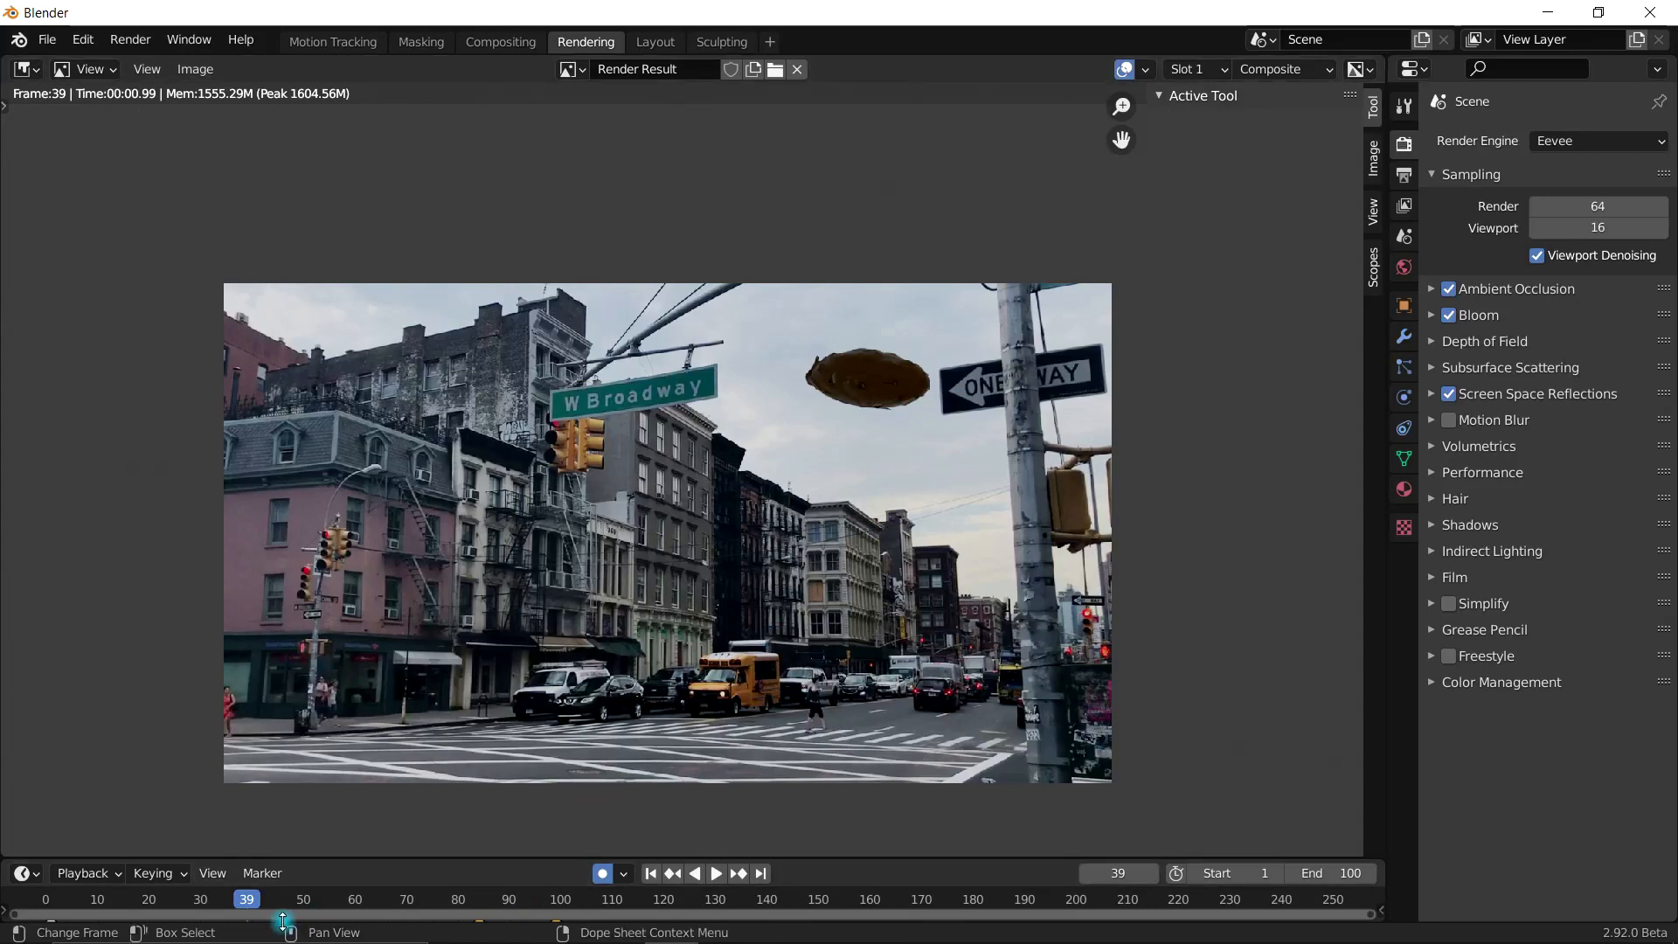
Step: Go to frame 26 and render it to check the asteroid passing behind the pole and street sign
drag(247, 898, 180, 899)
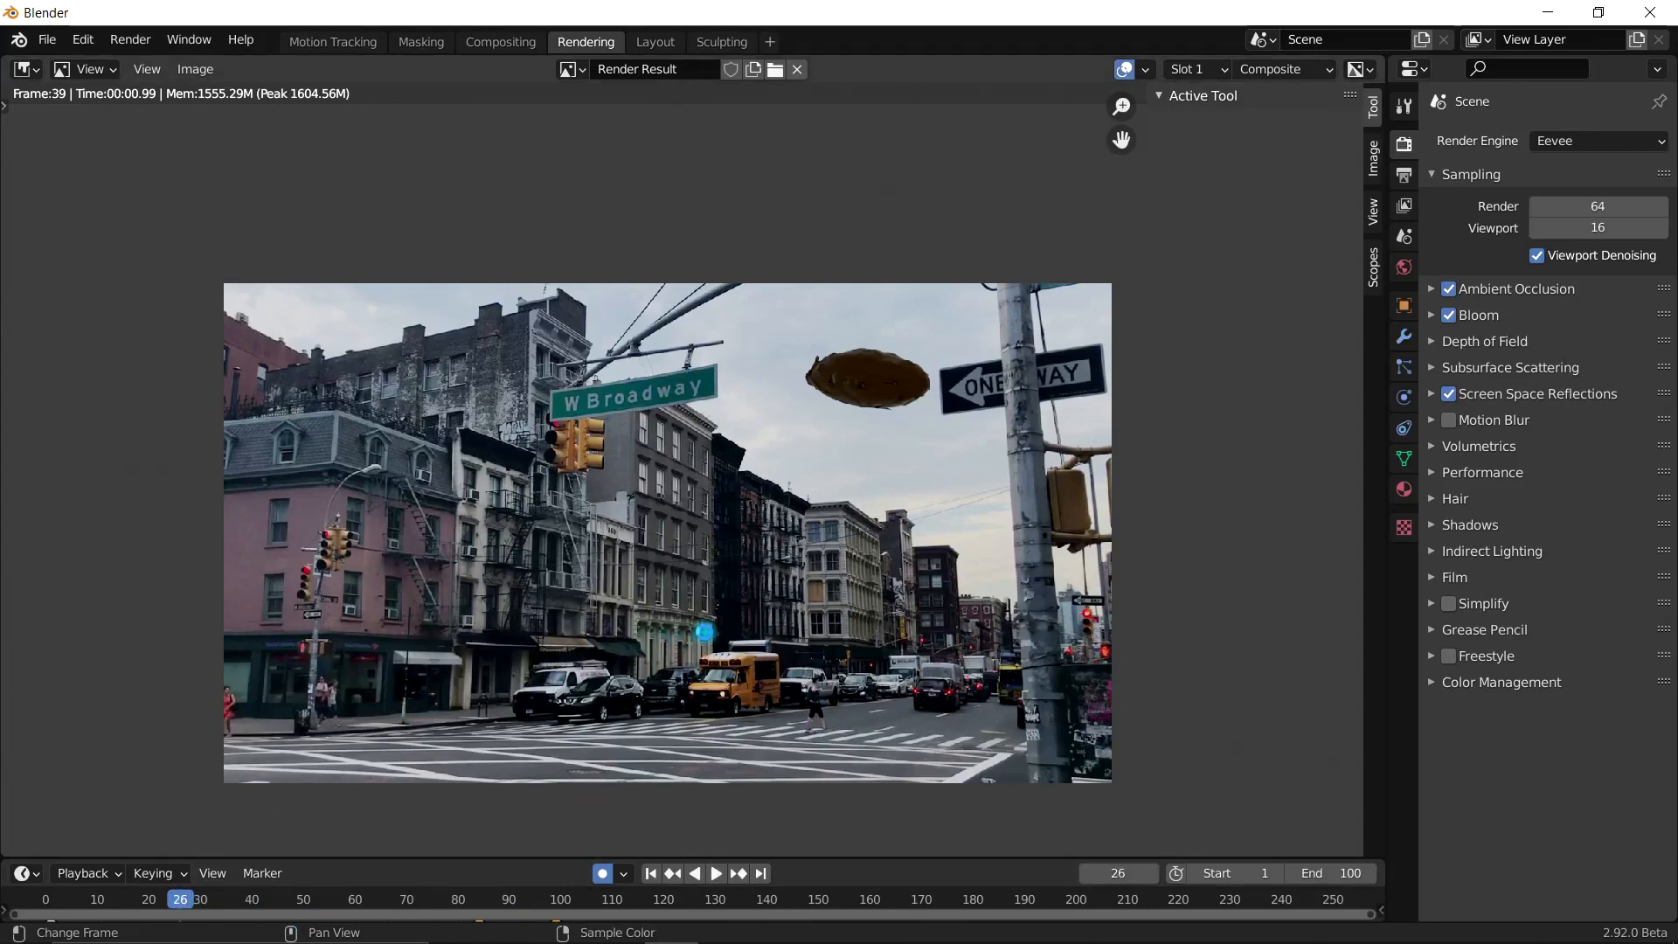
key(F12)
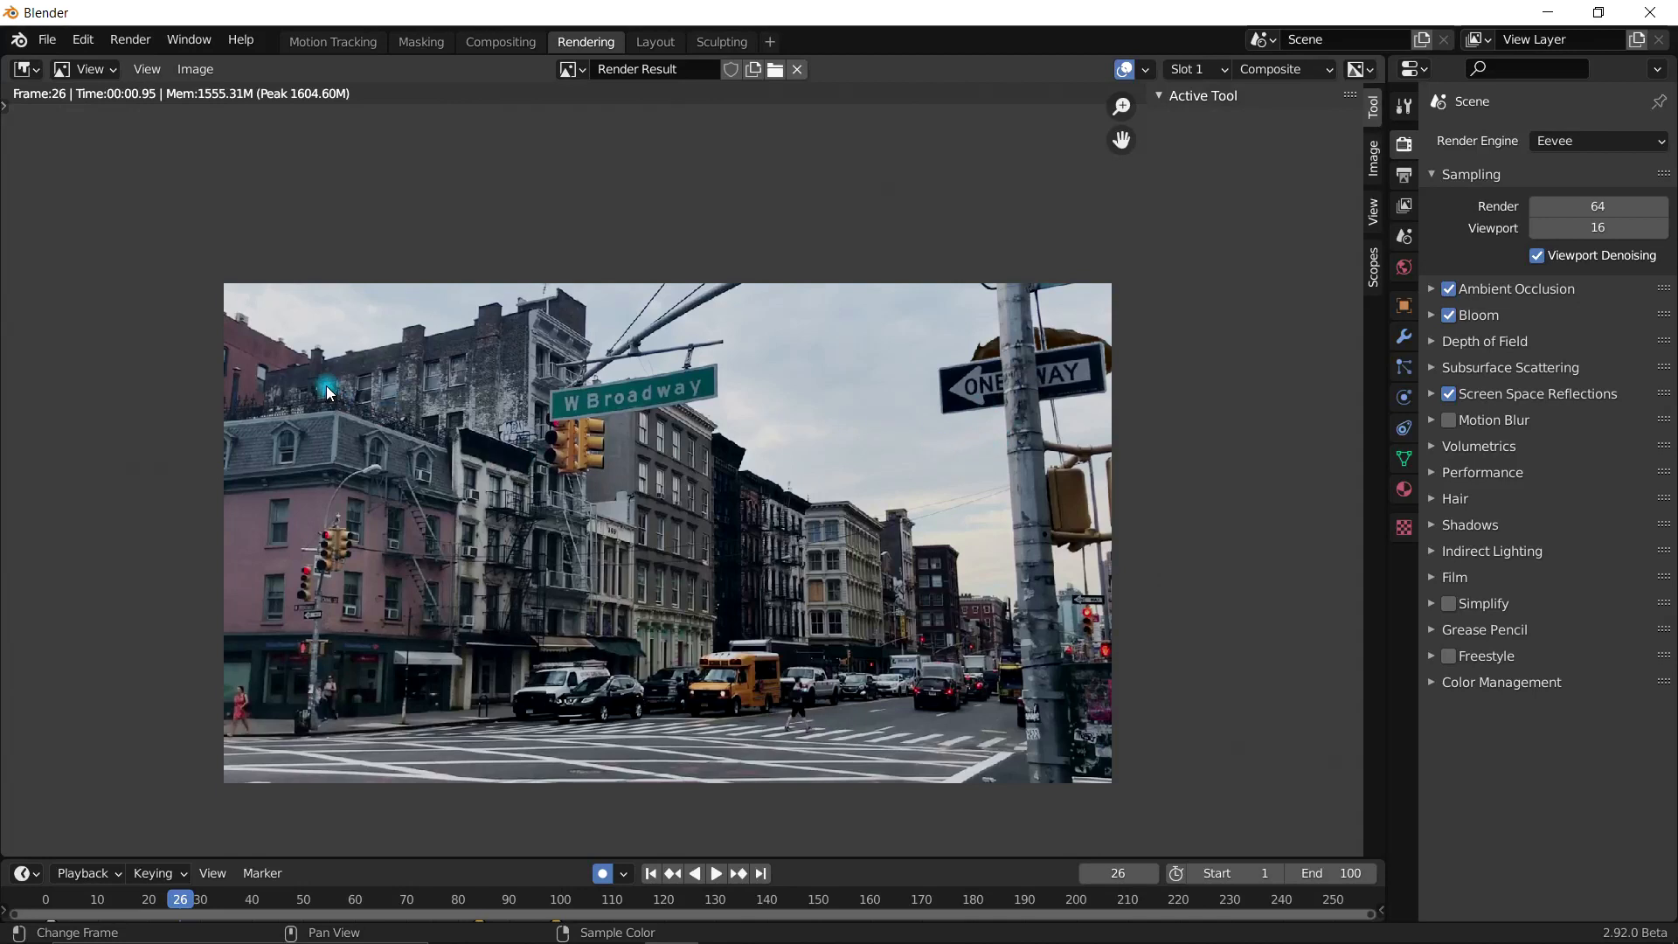
Step: Set the render output file format to FFmpeg Video and apply the h264 in MP4 encoding preset
click(1405, 174)
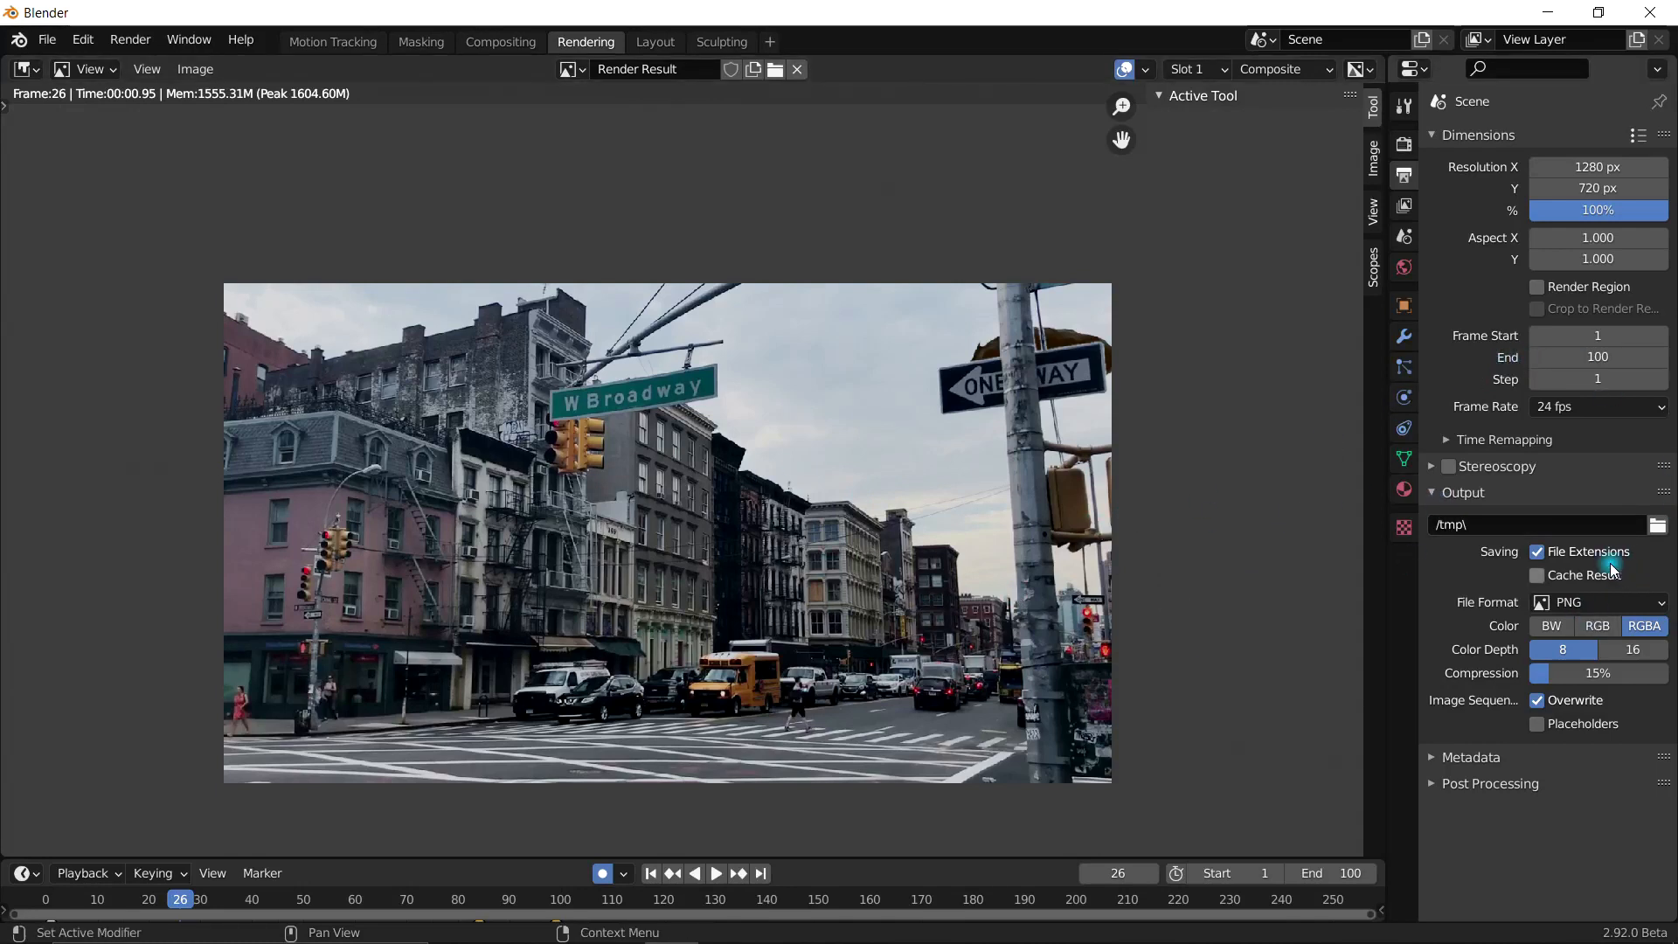
click(1593, 602)
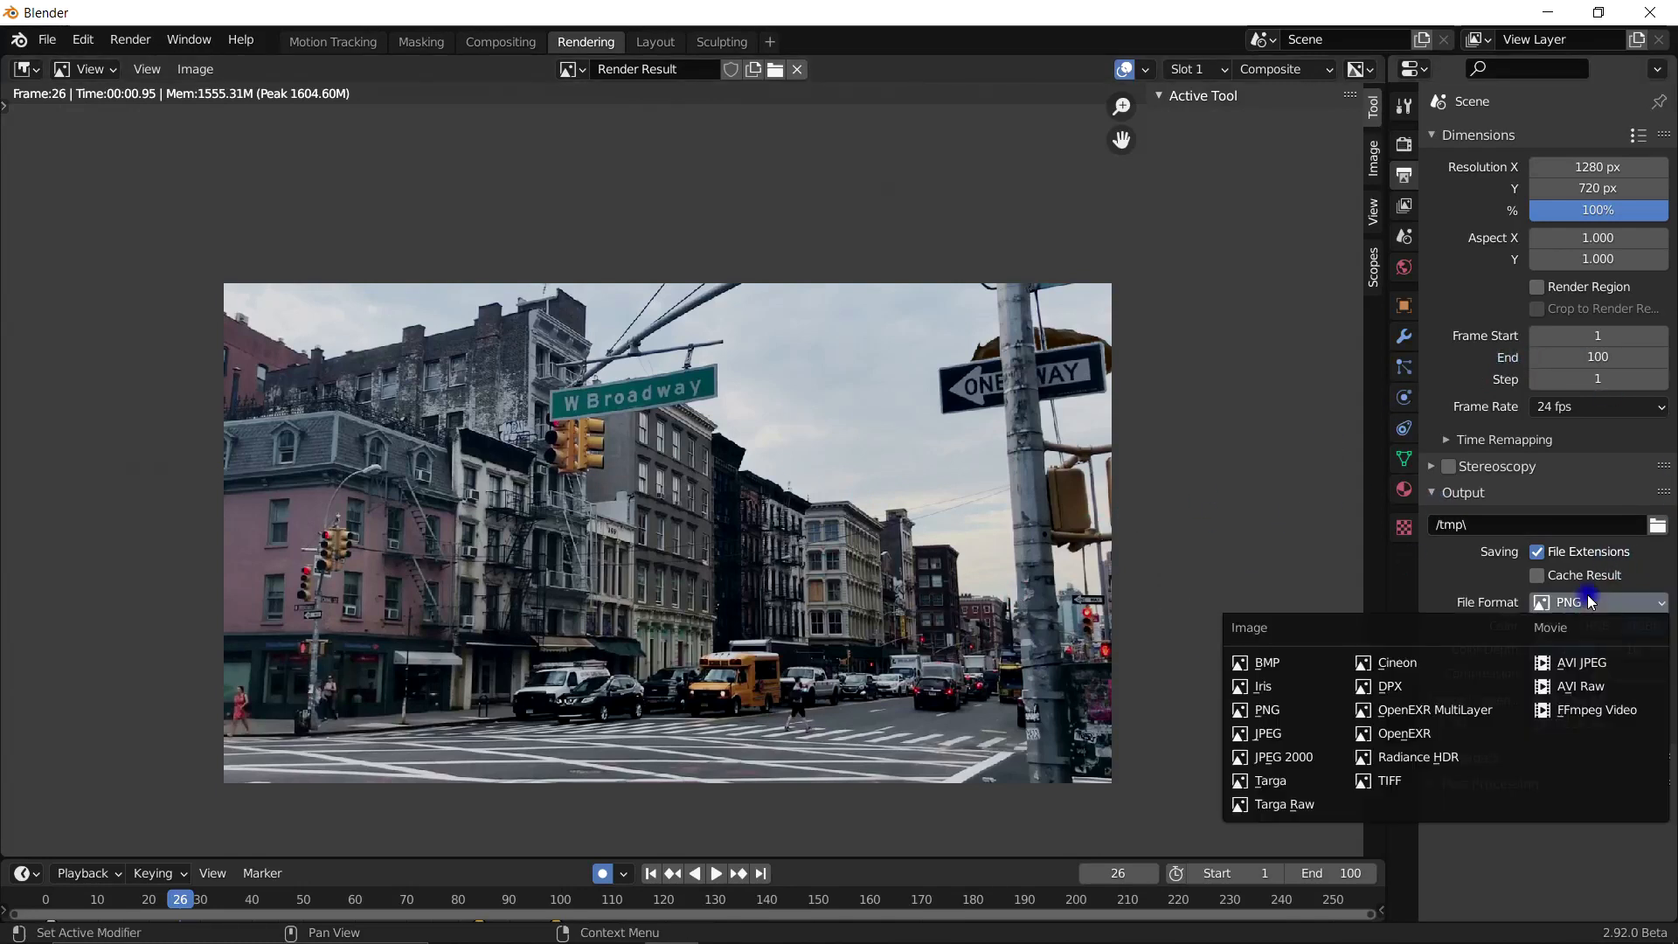
click(1578, 710)
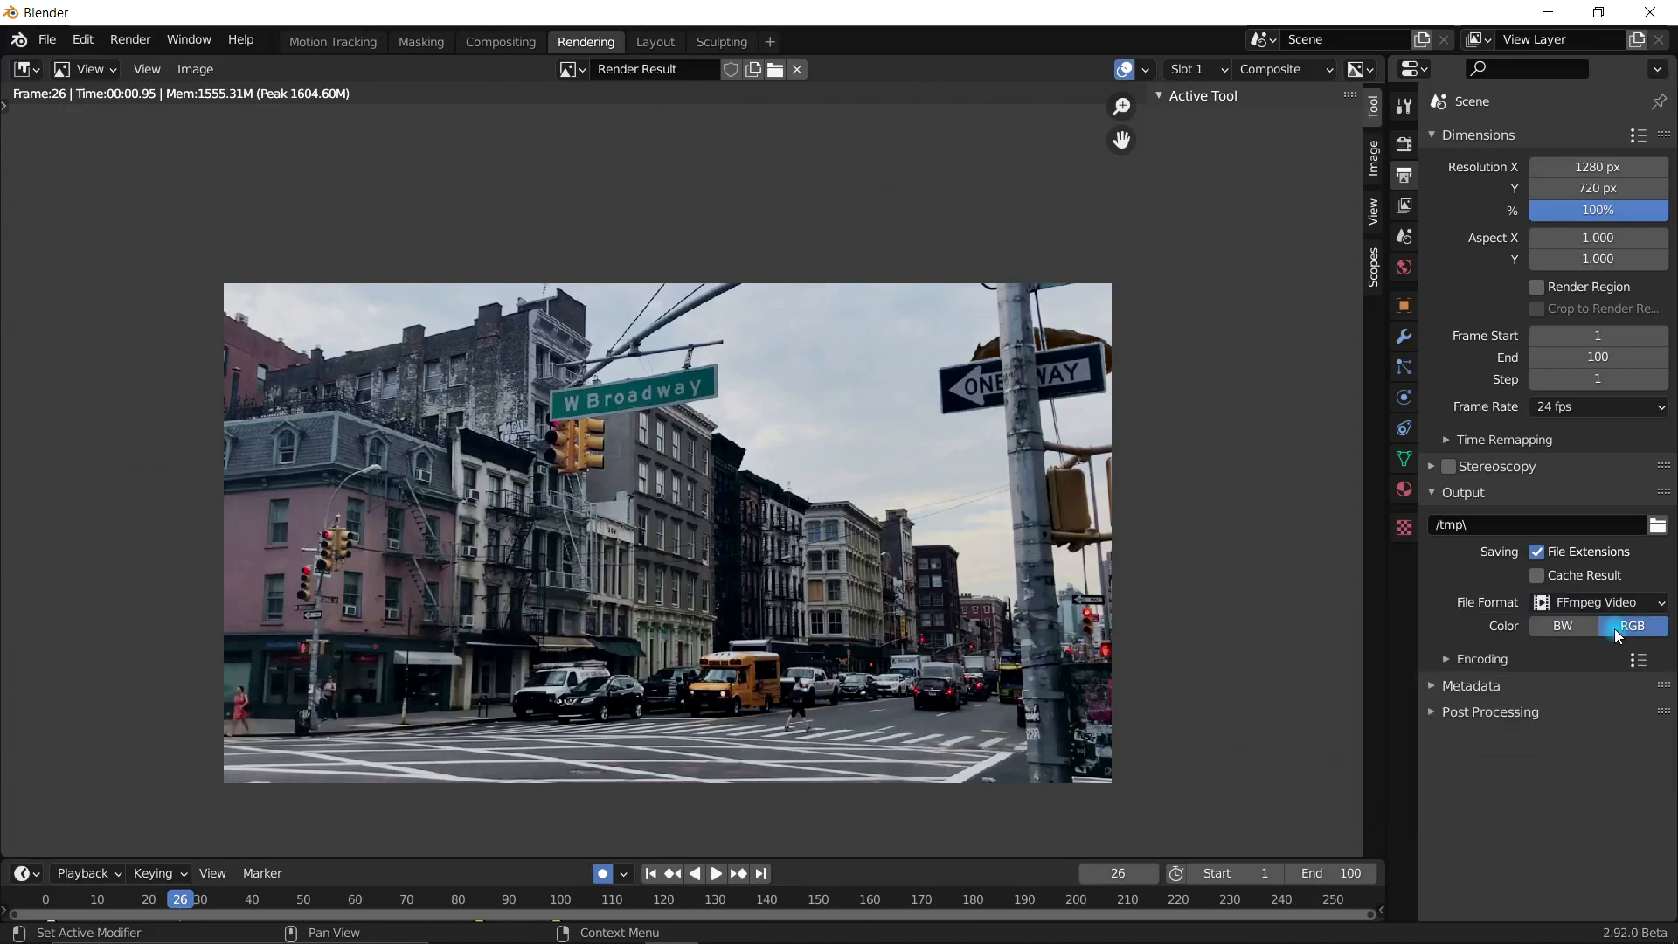
click(1633, 654)
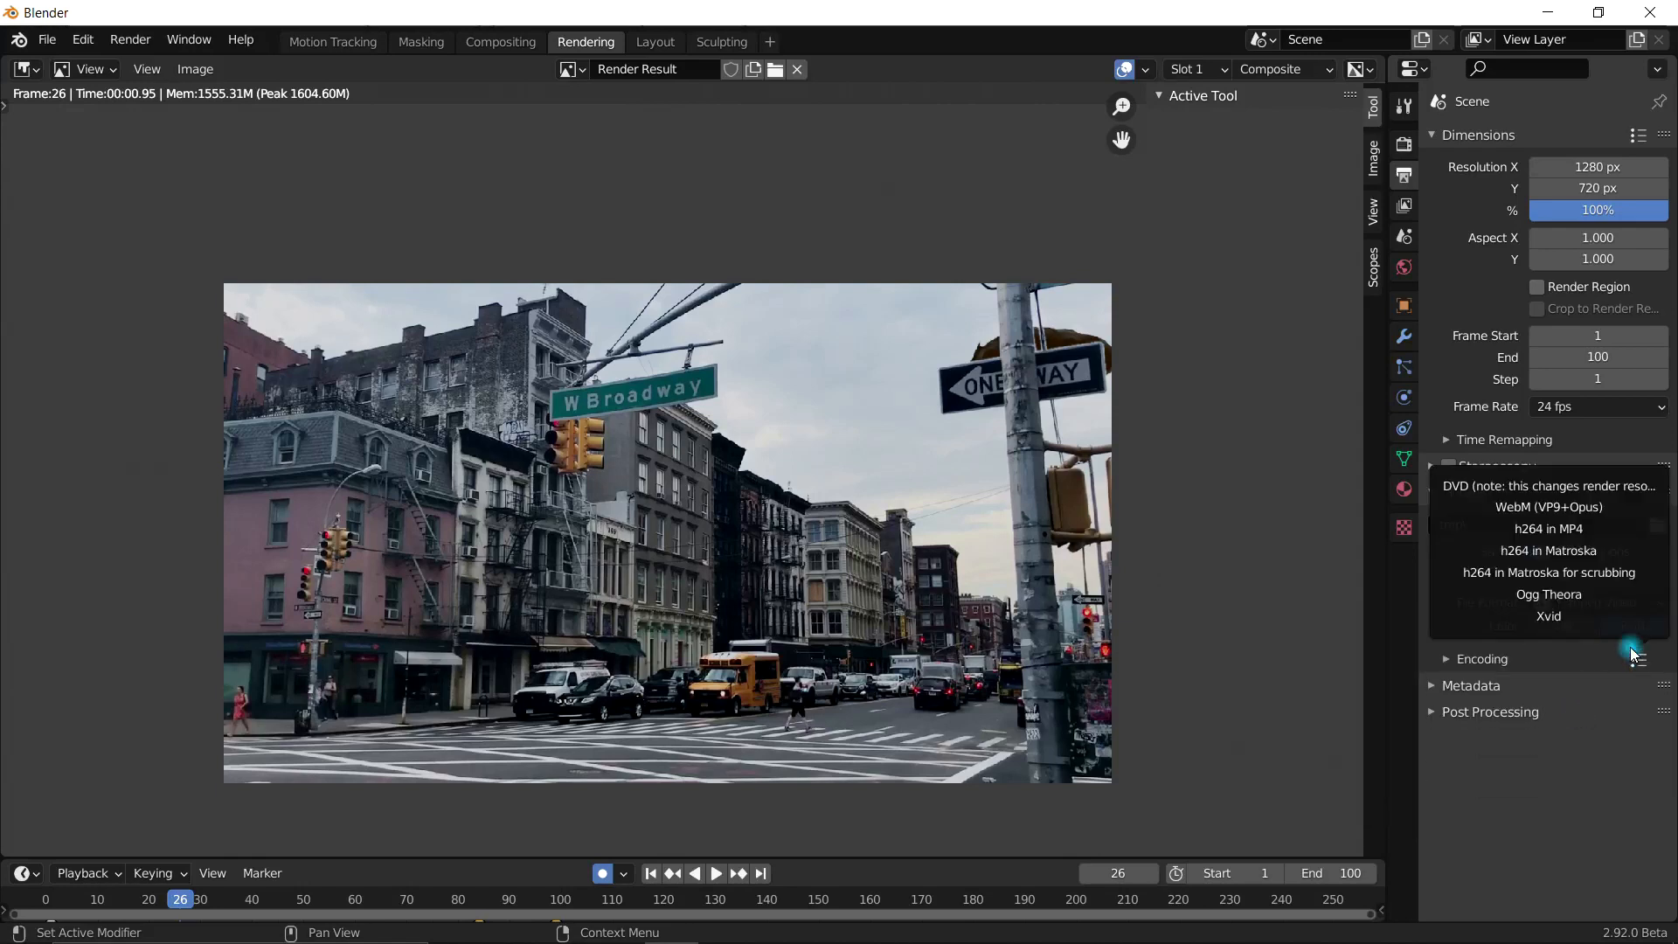
click(1564, 529)
Step: Set the video encoding's output quality to Perceptually Lossless
click(1481, 659)
scroll(1574, 682, down, 3)
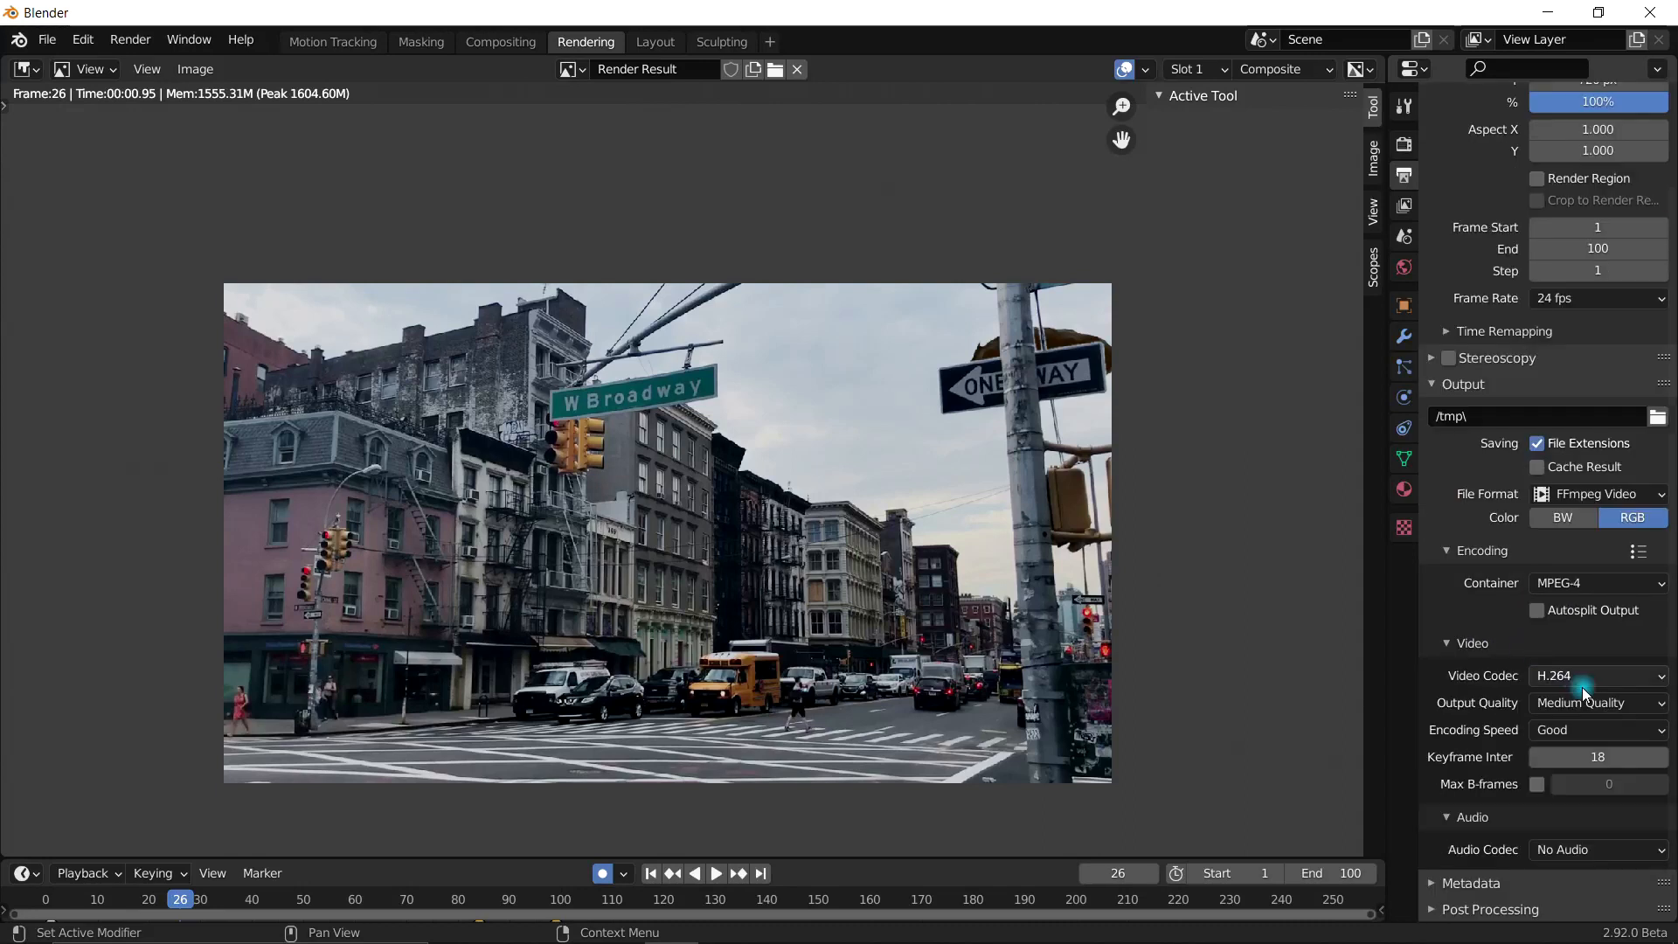
click(1587, 703)
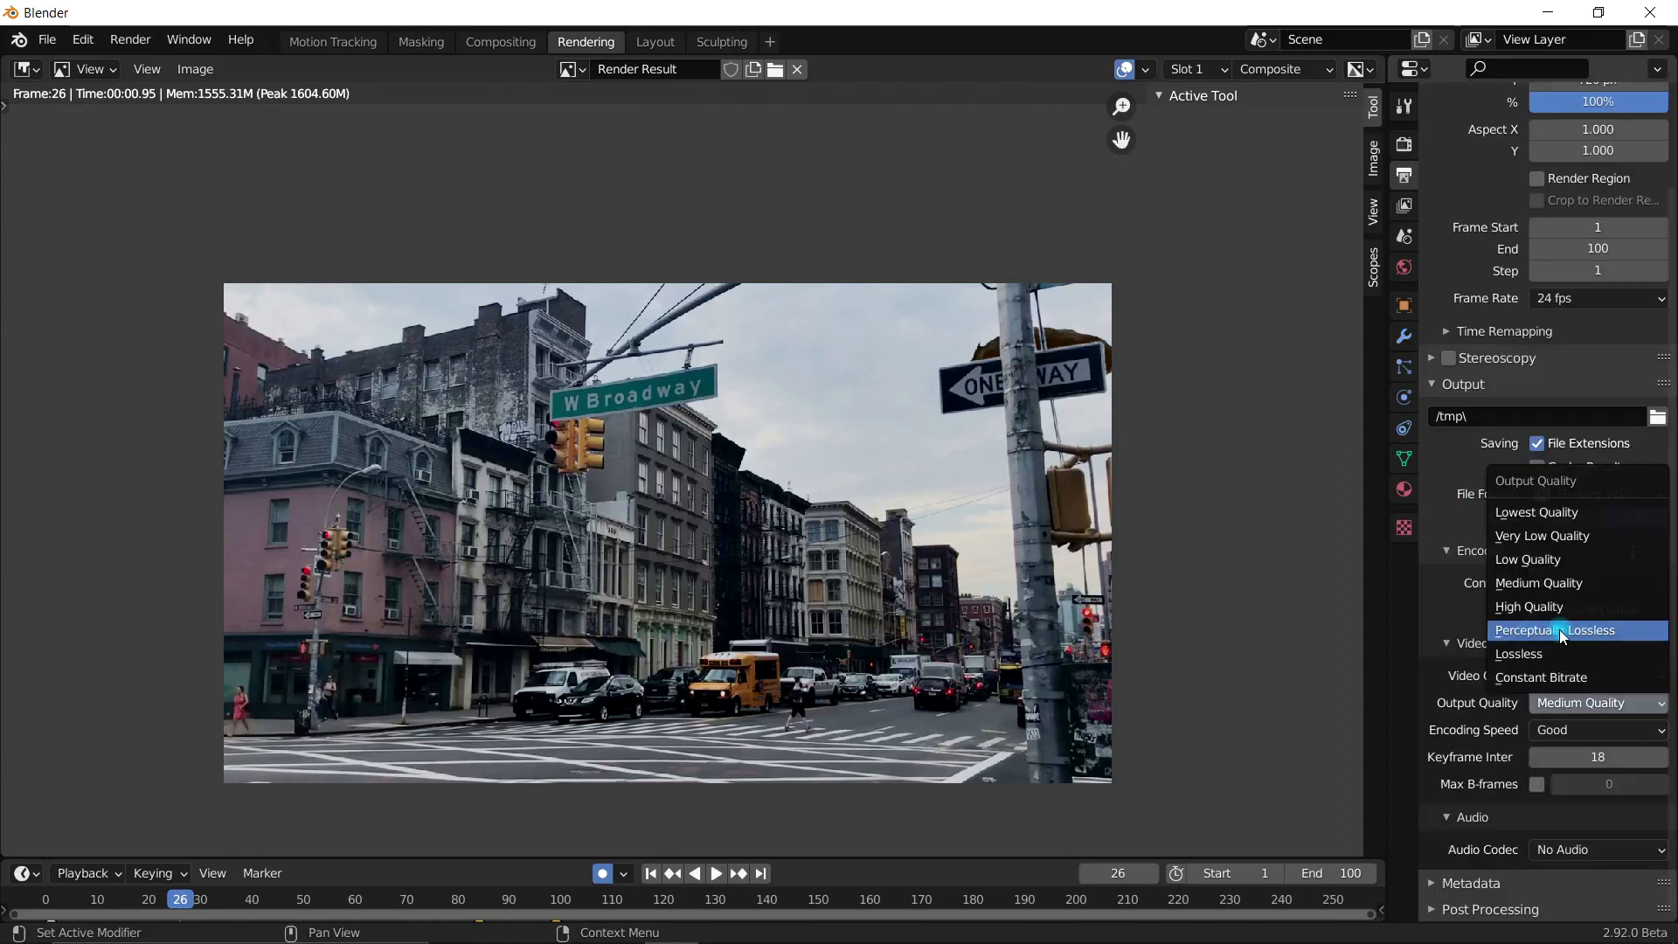
click(1586, 638)
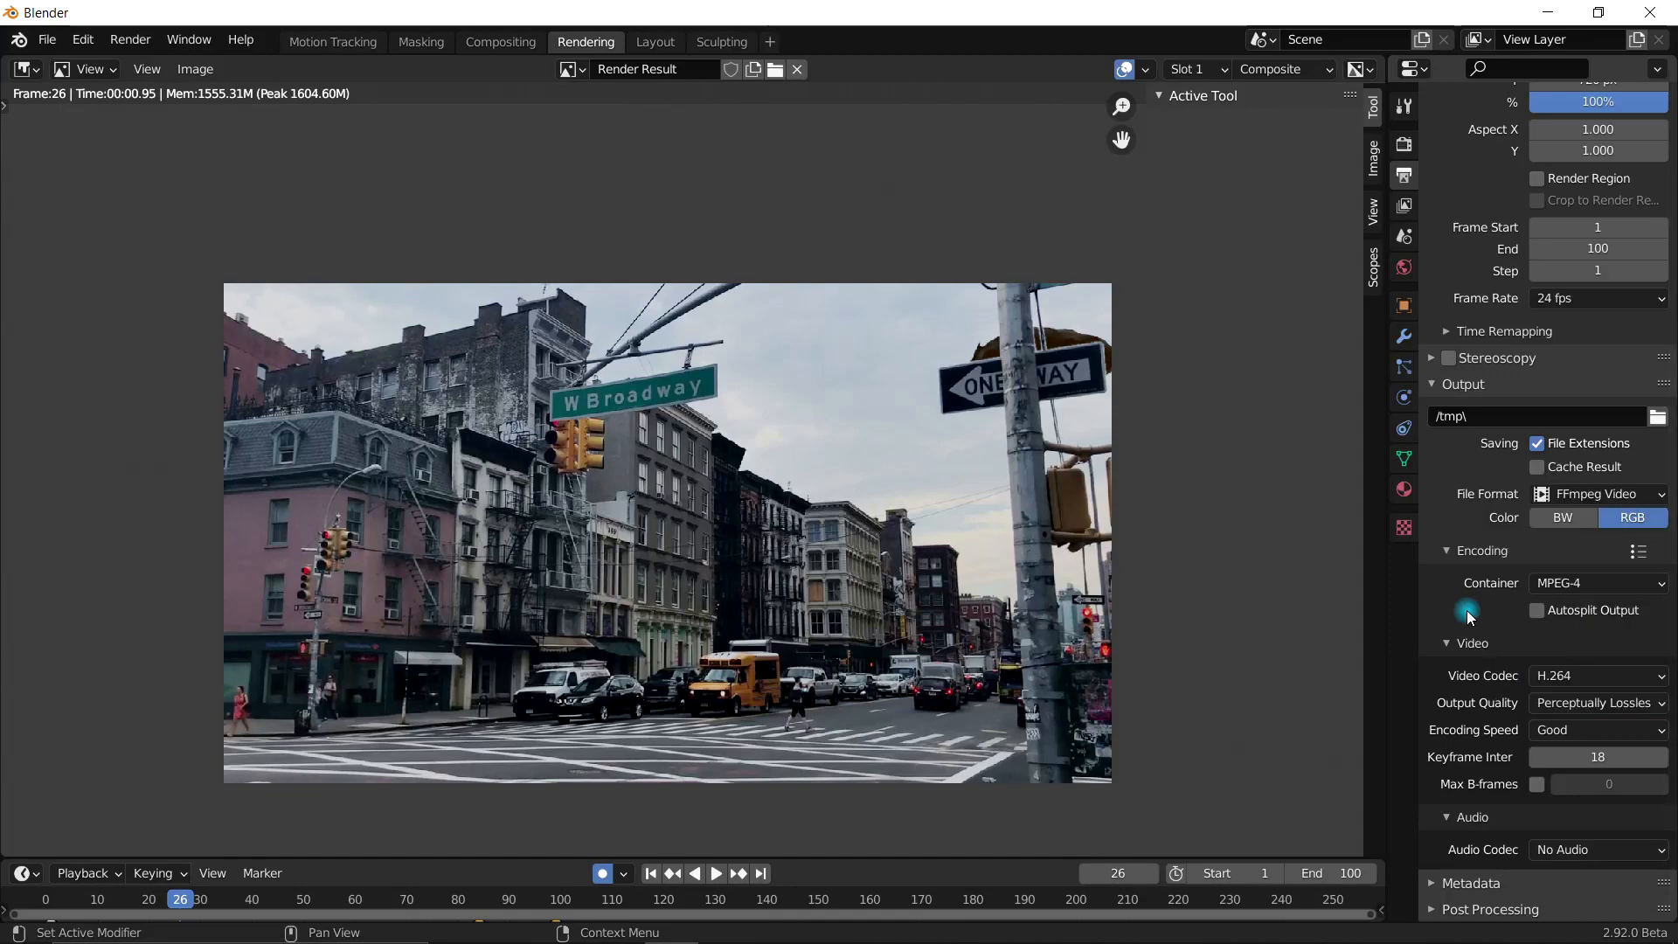
click(1462, 551)
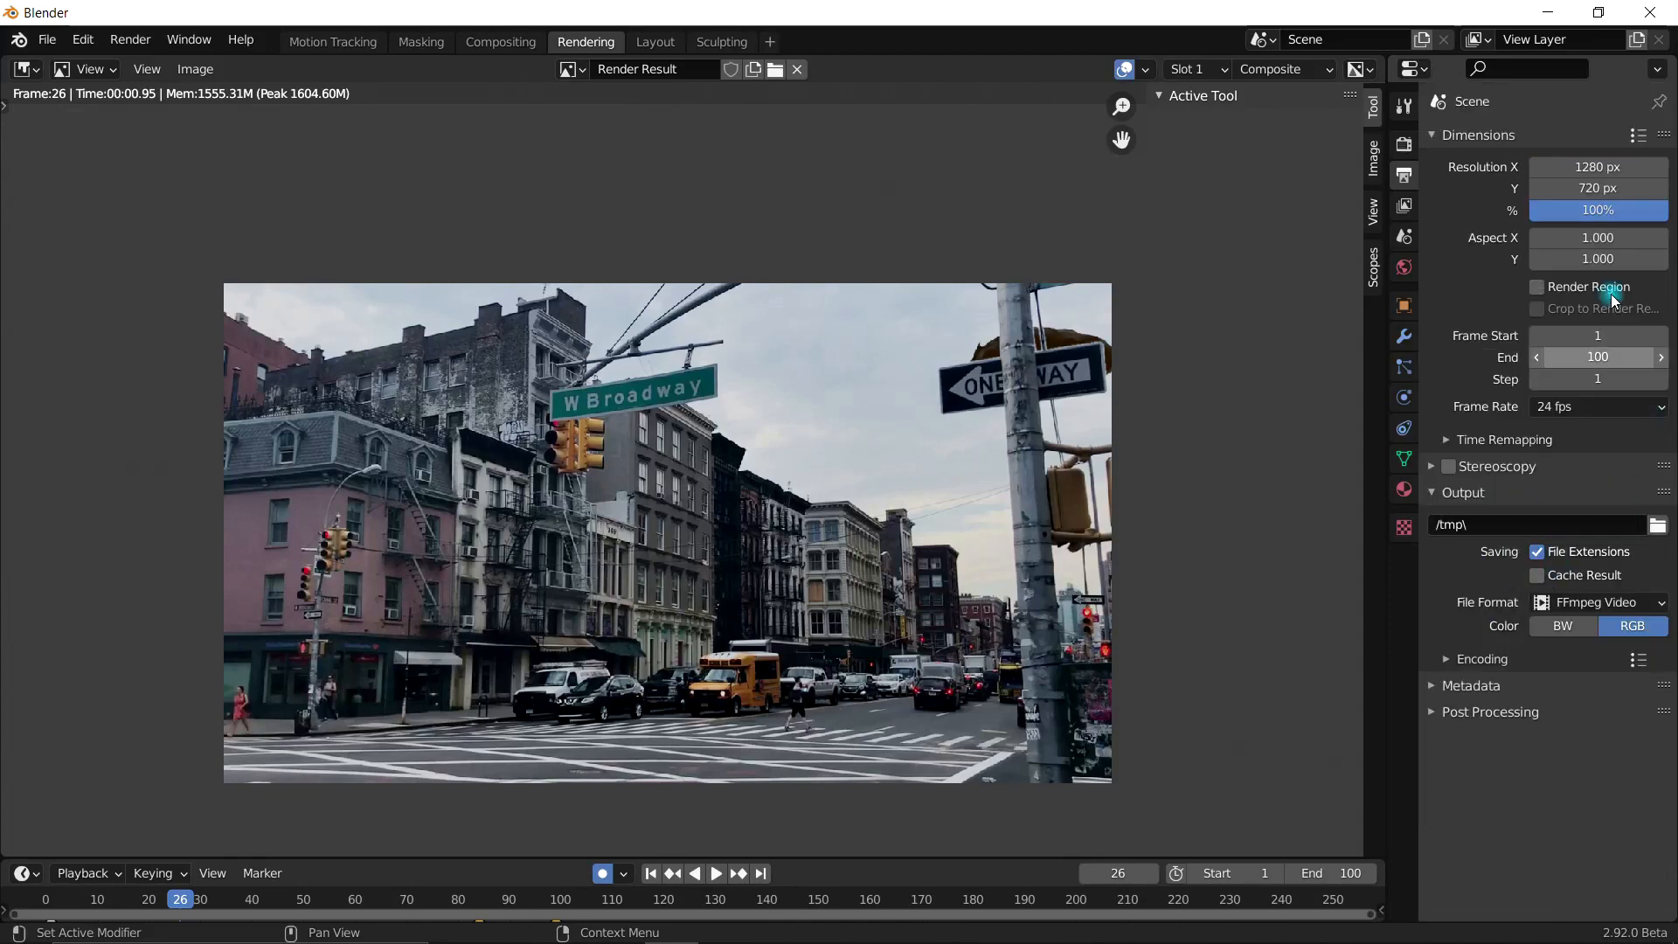
Step: Set the render output path to the Videos folder with the file name alien
click(1658, 525)
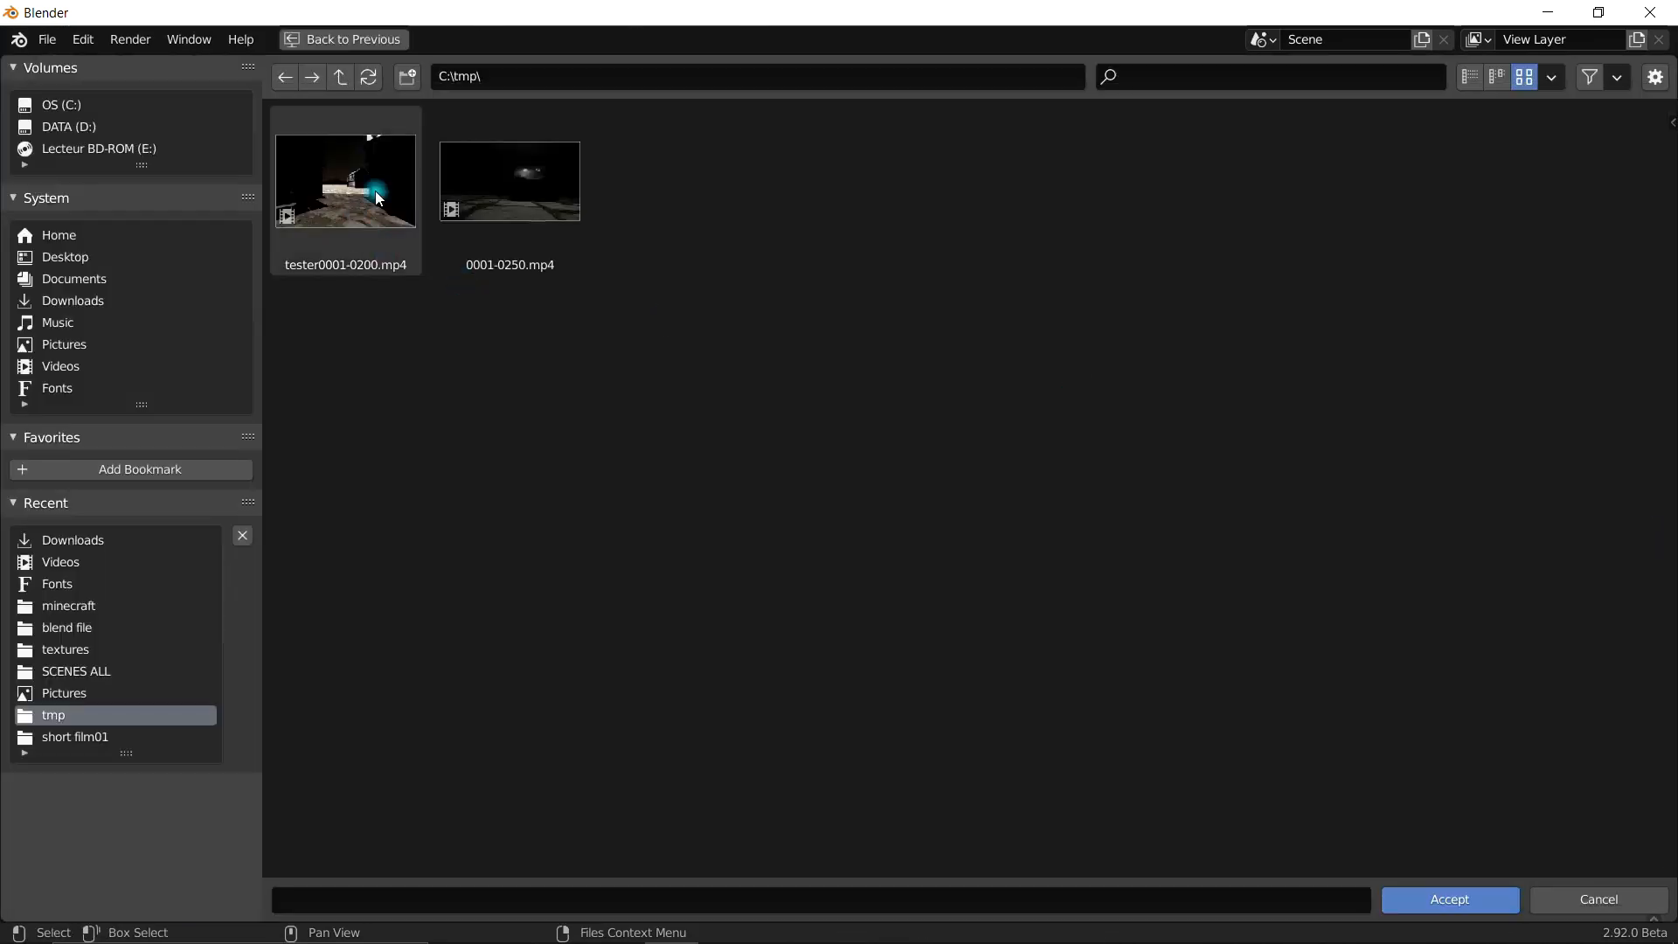
click(56, 367)
click(544, 901)
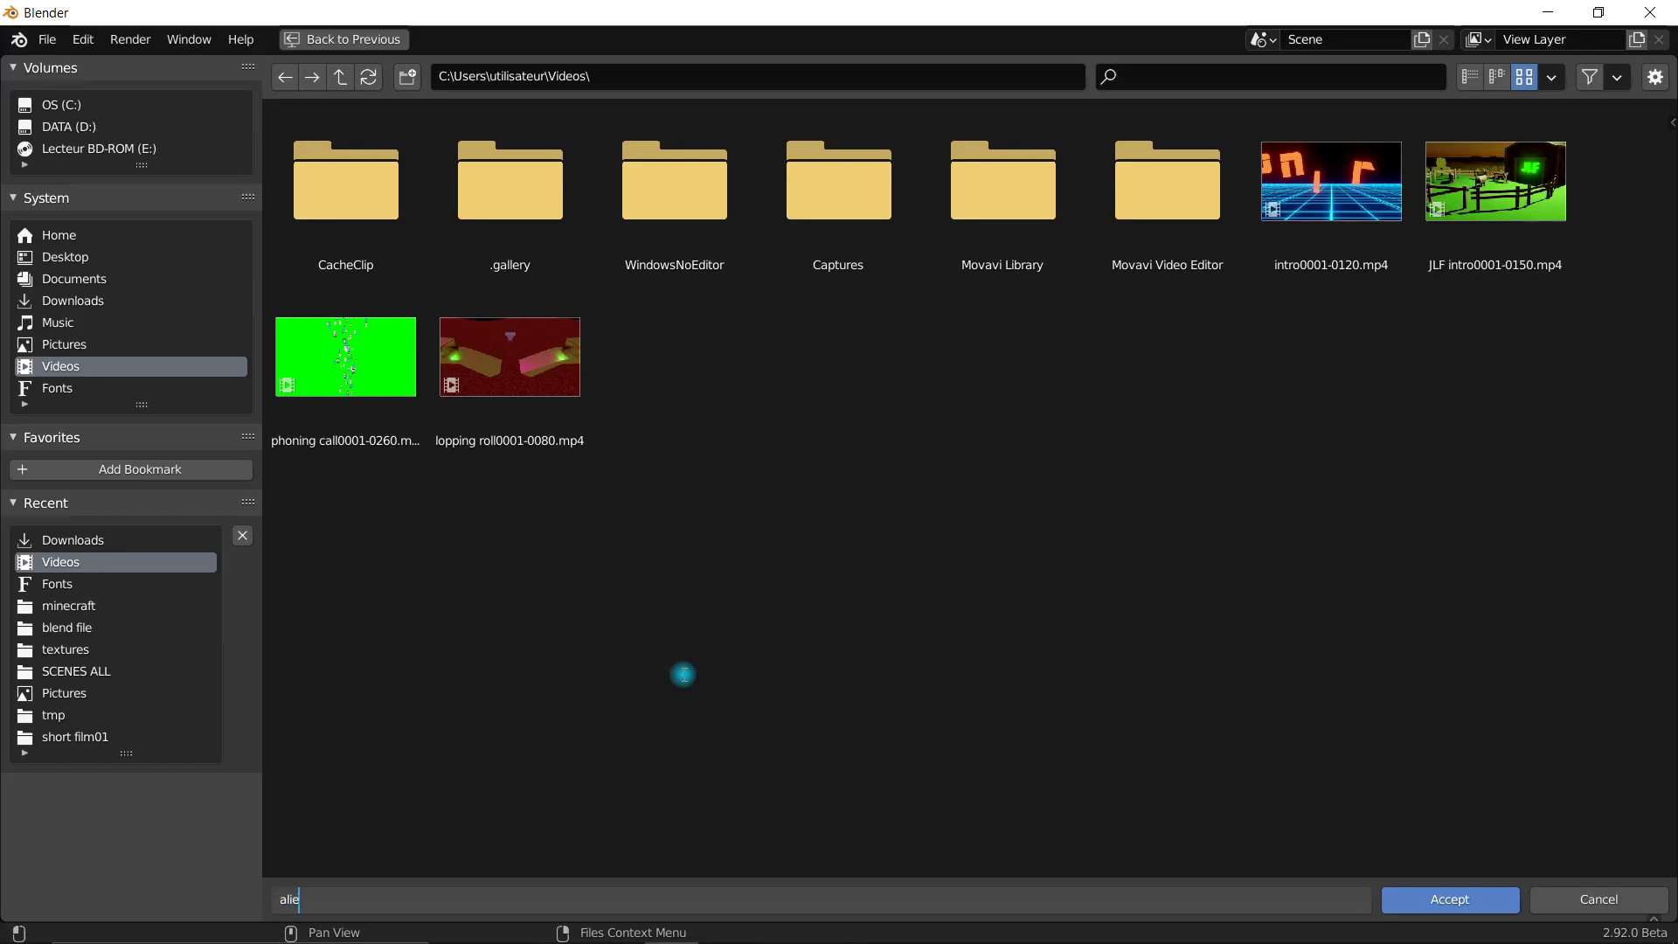
key(Return)
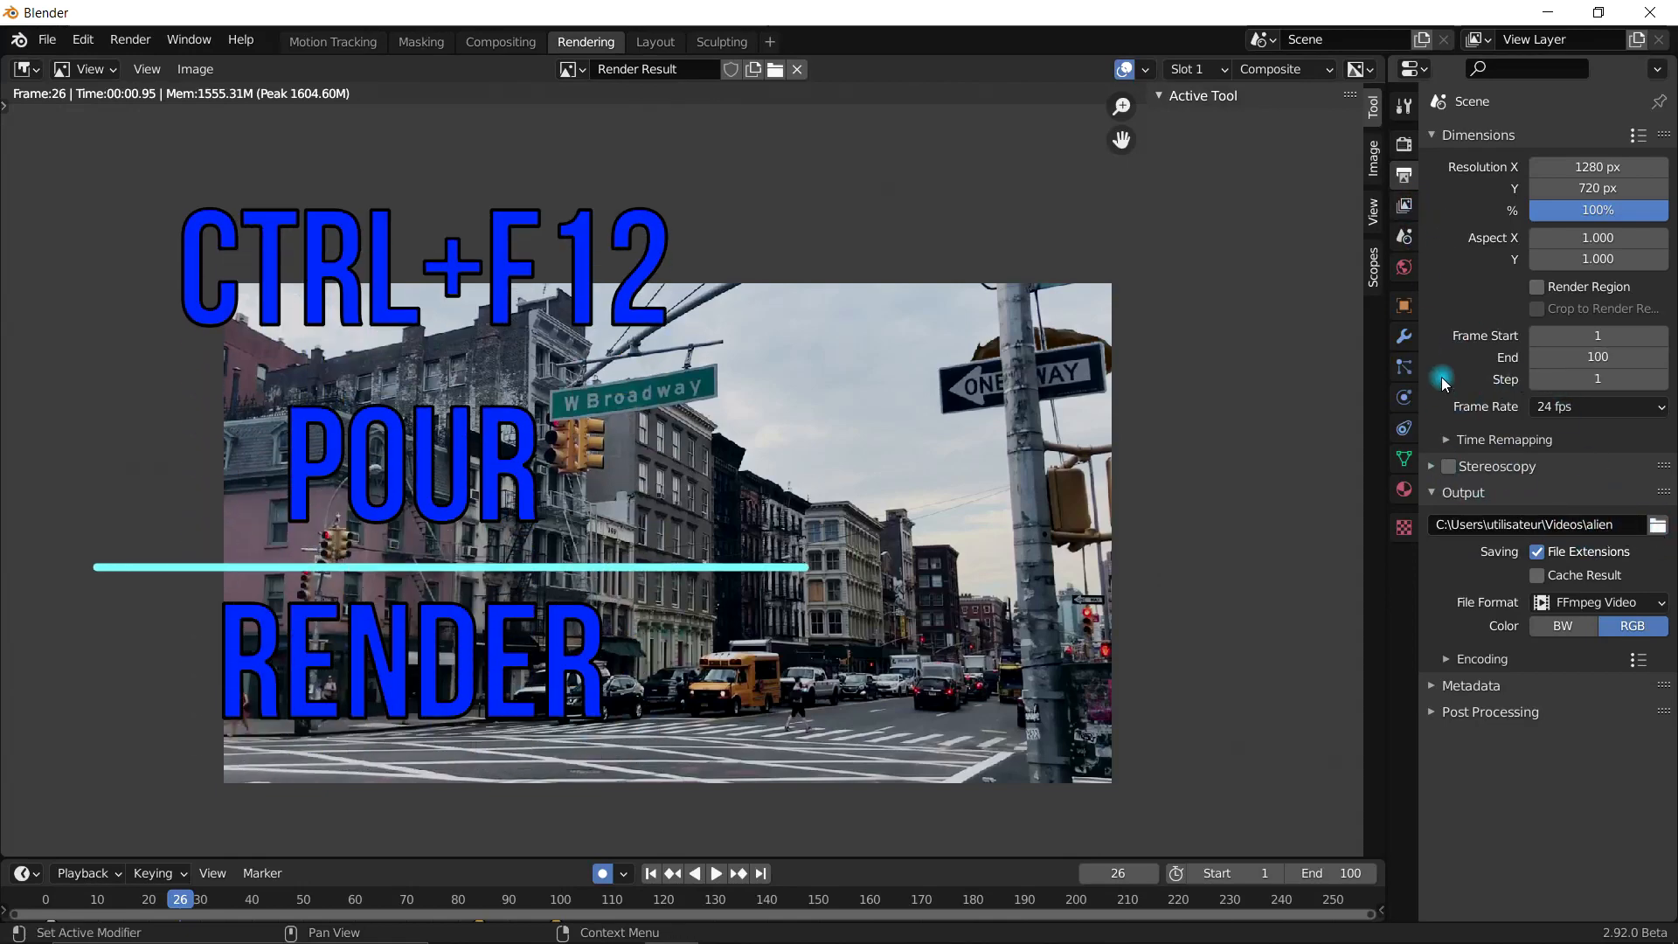
click(1406, 207)
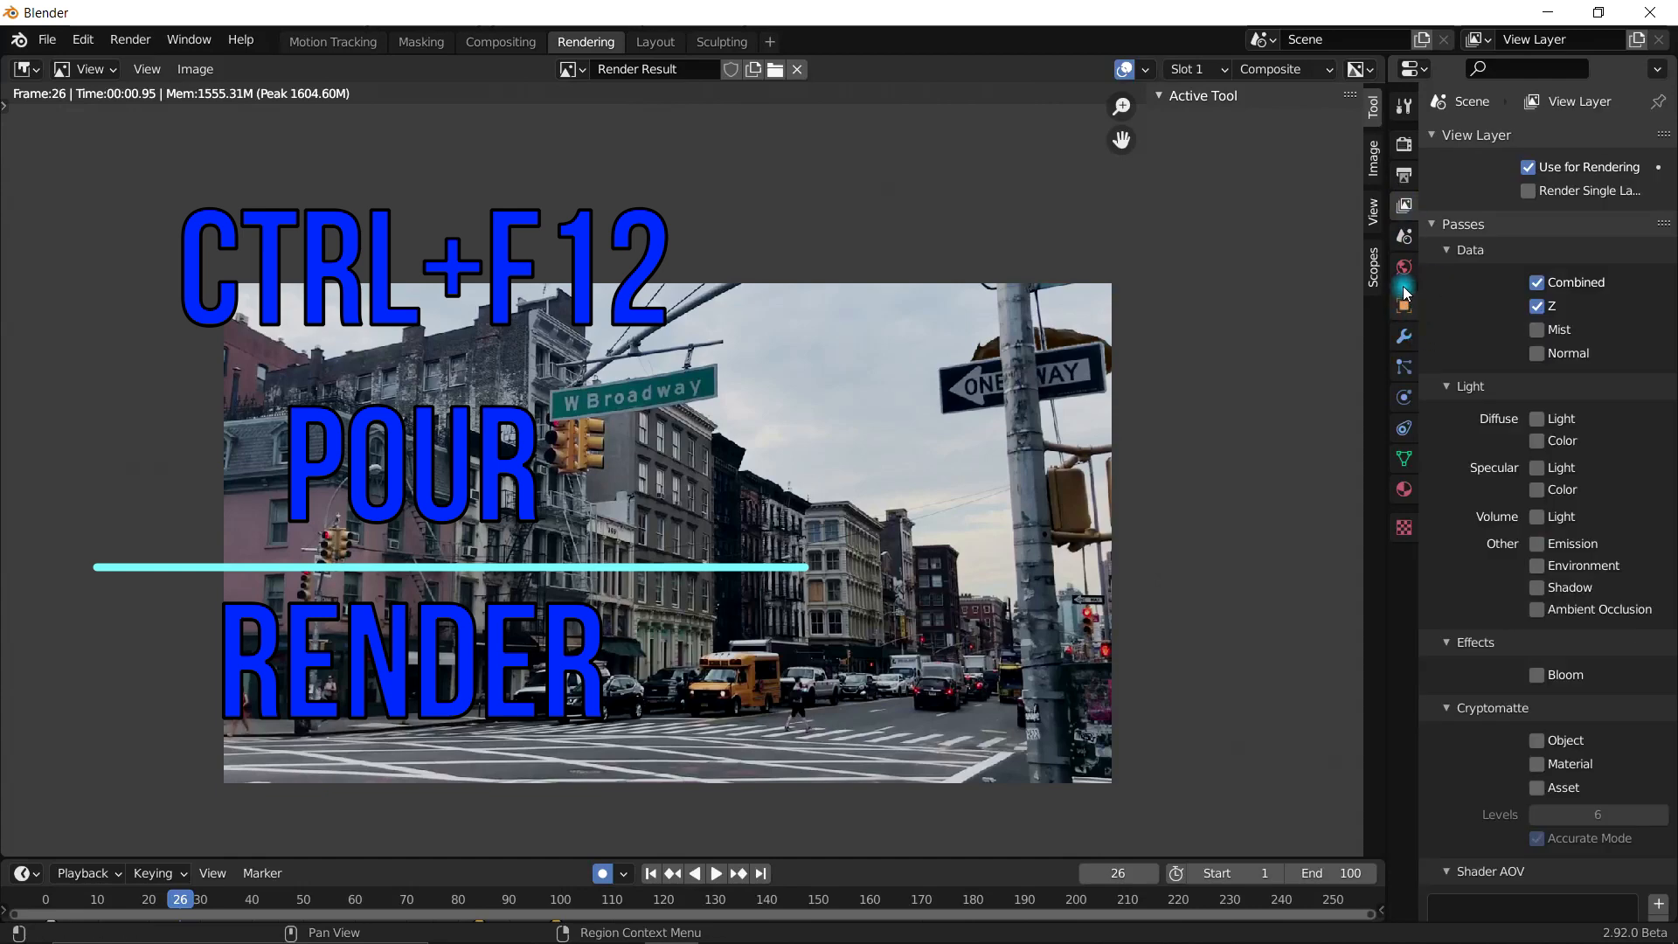
middle_drag(869, 528, 852, 517)
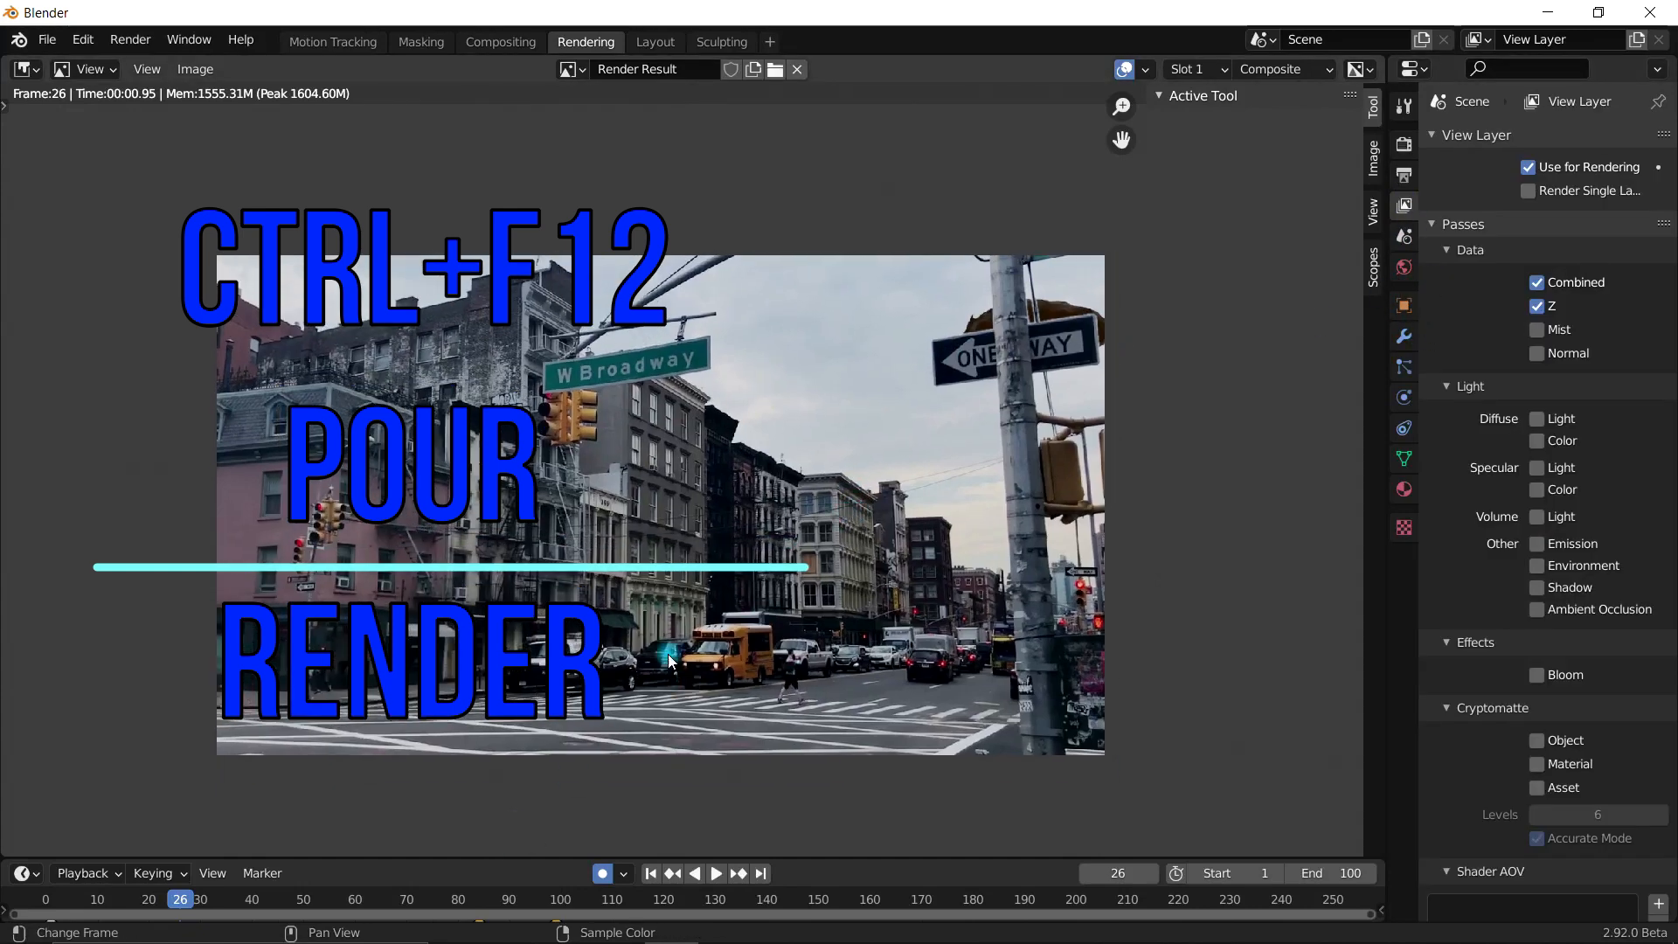